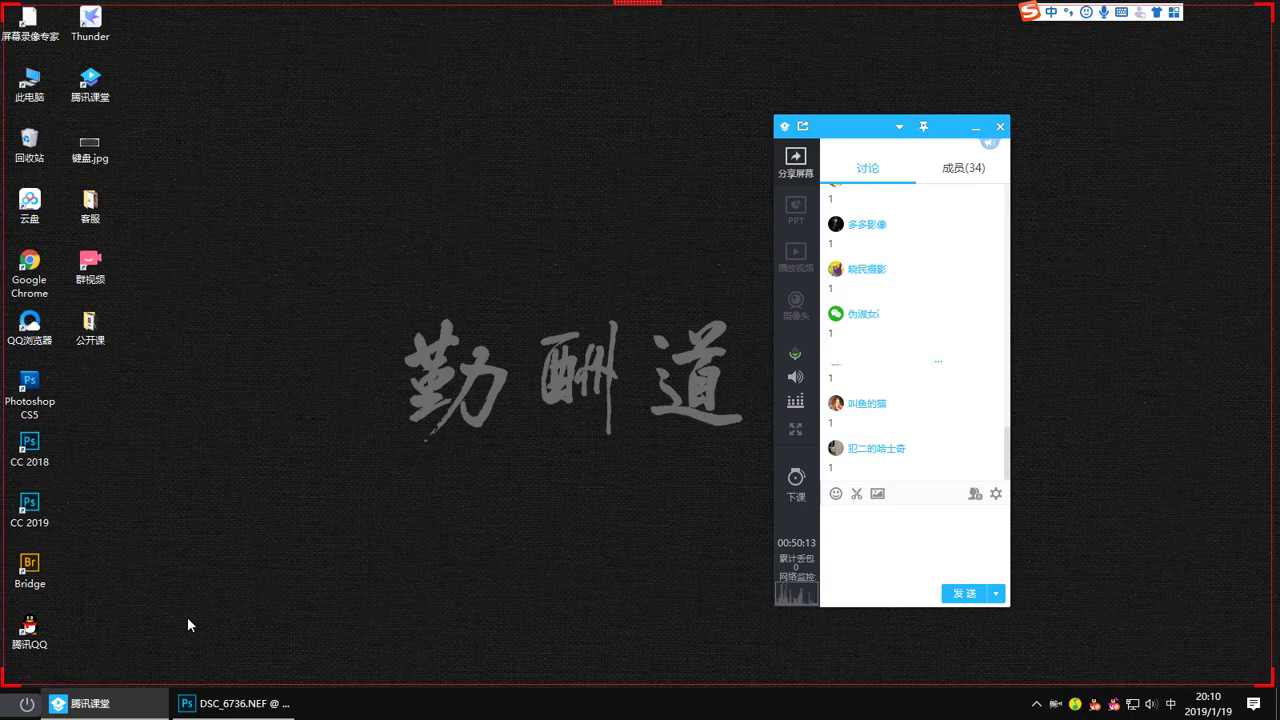
Step: Switch to Photoshop and capture a screenshot of the original and finished portraits side by side
{"action": "left_click", "coordinate": [120, 703]}
{"action": "left_click", "coordinate": [222, 710]}
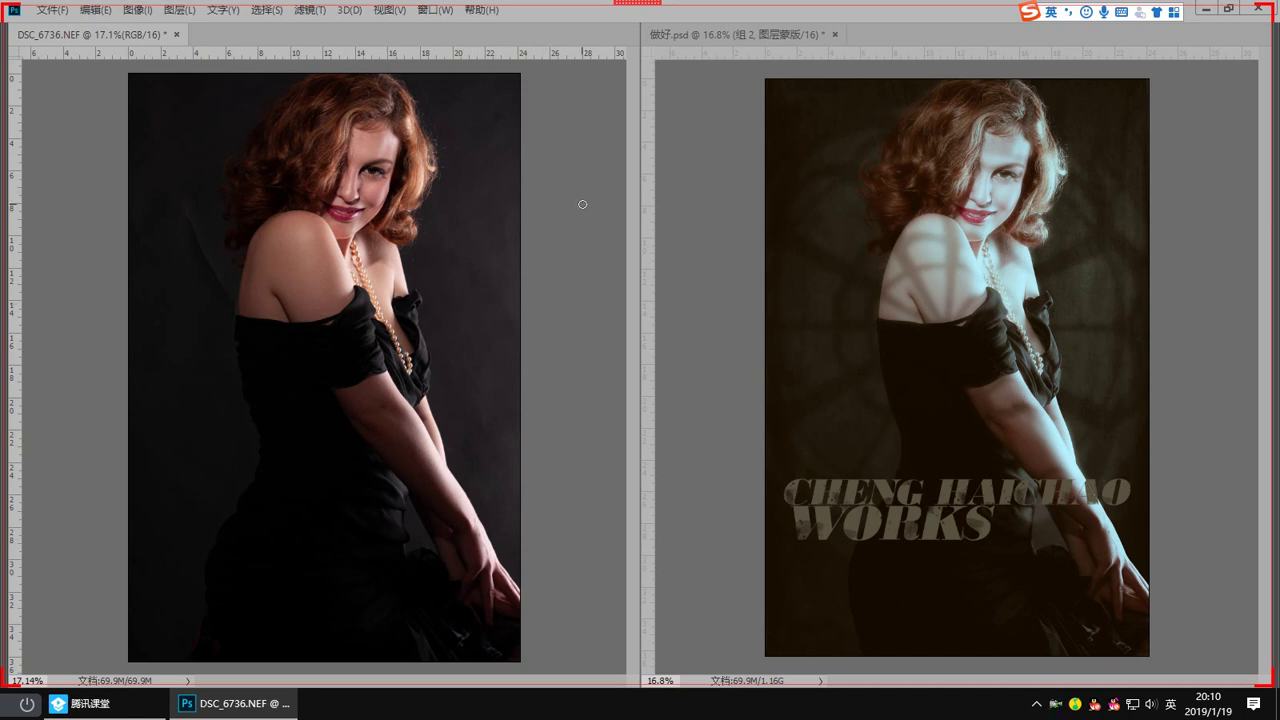
{"action": "key", "text": "ctrl+alt+a"}
{"action": "left_click_drag", "start_coordinate": [108, 64], "coordinate": [1190, 658]}
{"action": "double_click", "coordinate": [421, 505]}
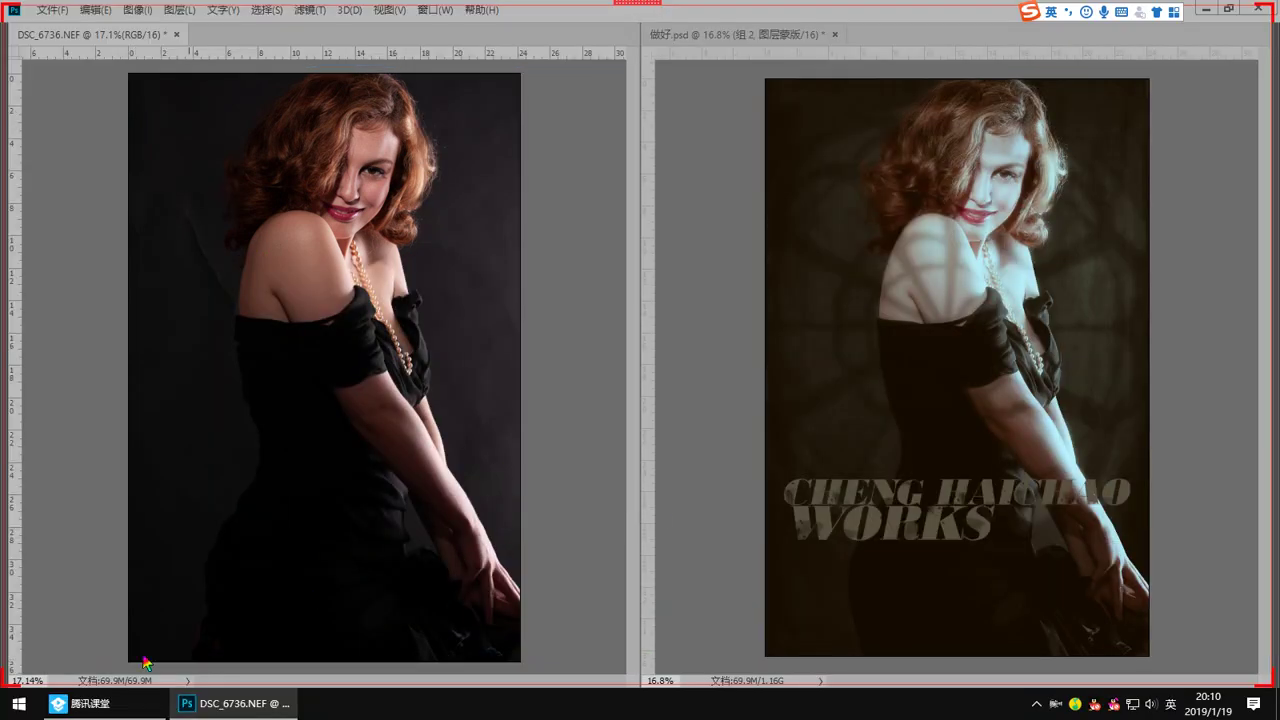
Step: Send the captured comparison screenshot to the discussion in the Tencent Classroom (腾讯课堂) window
{"action": "left_click", "coordinate": [88, 703]}
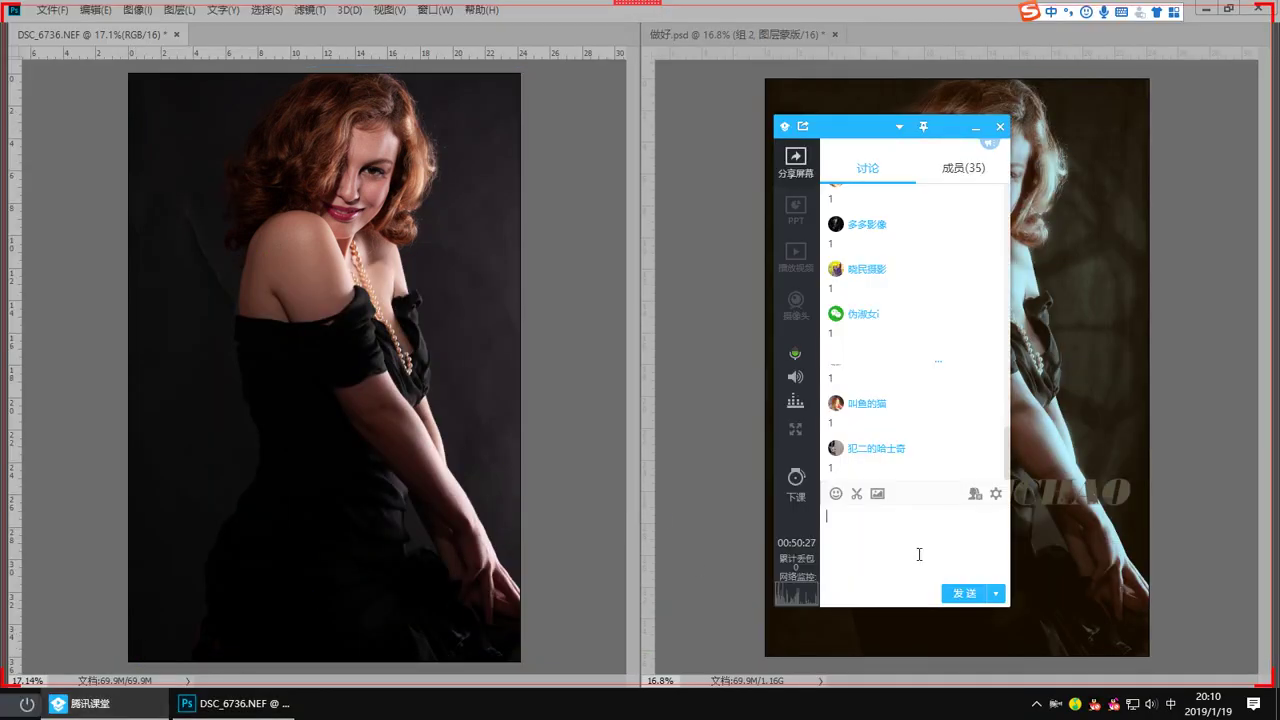
{"action": "key", "text": "ctrl+v"}
{"action": "left_click", "coordinate": [963, 593]}
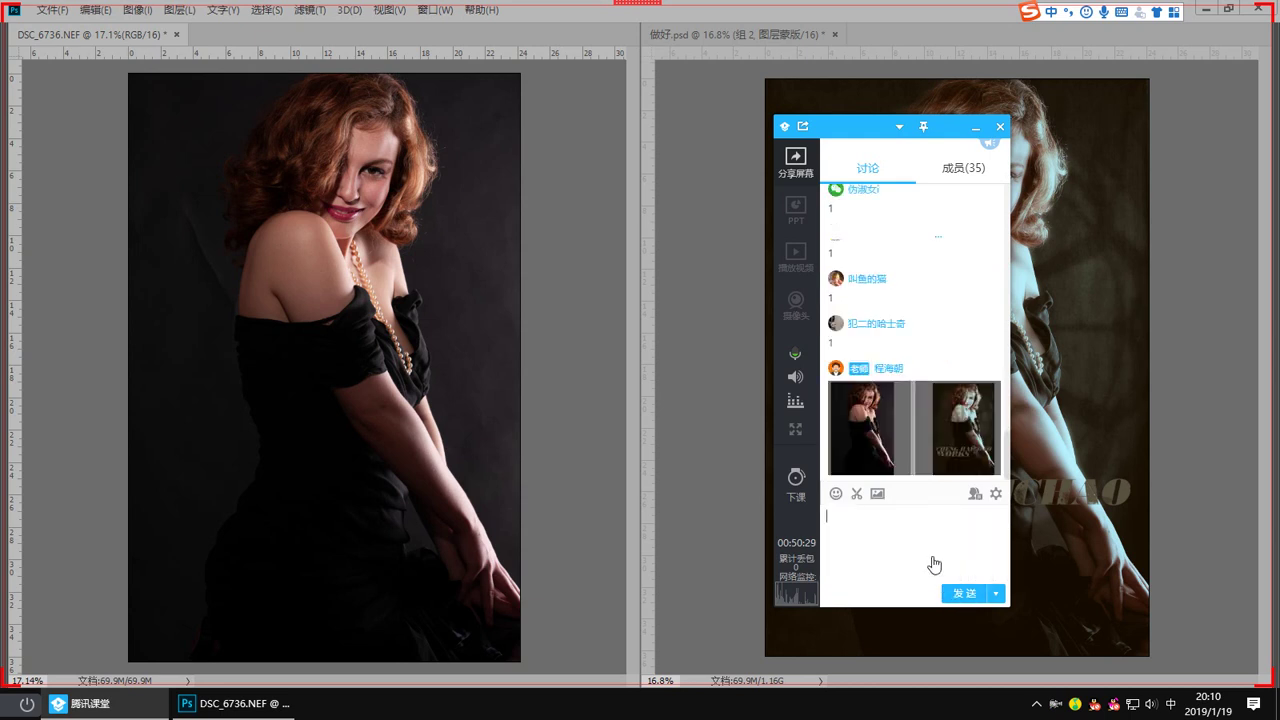
{"action": "left_click", "coordinate": [1112, 371]}
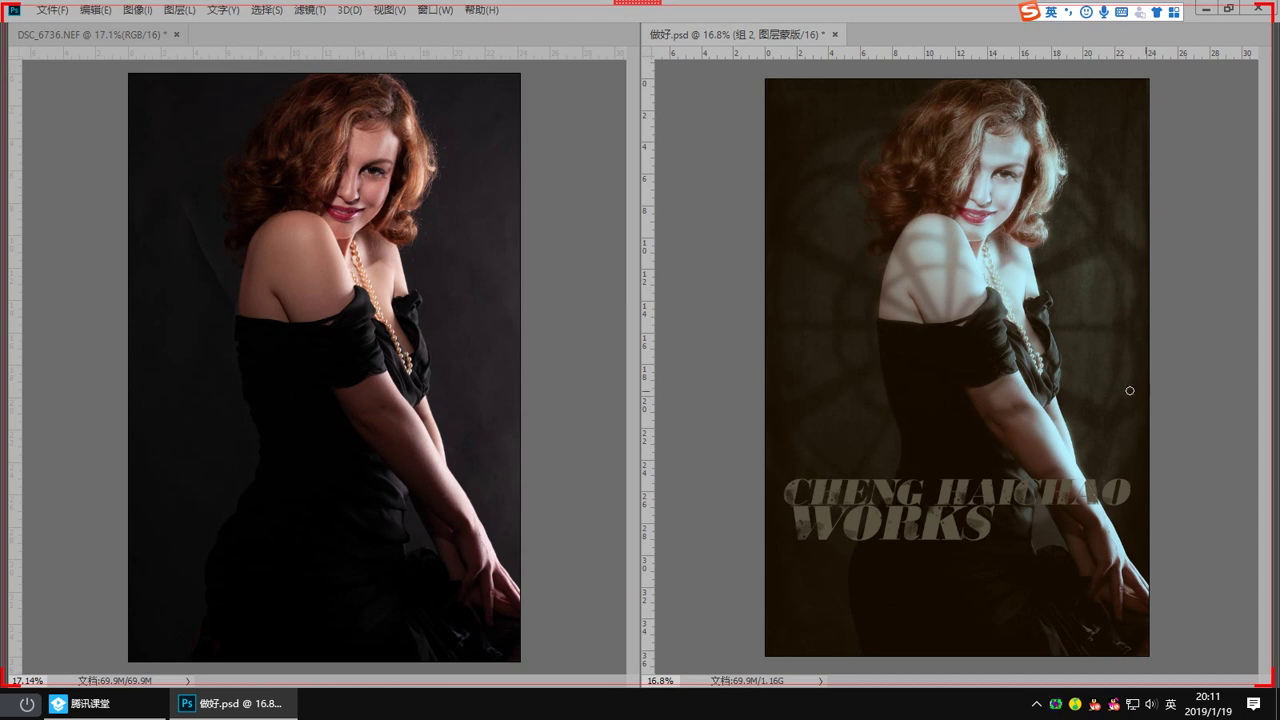
{"action": "left_click", "coordinate": [176, 34]}
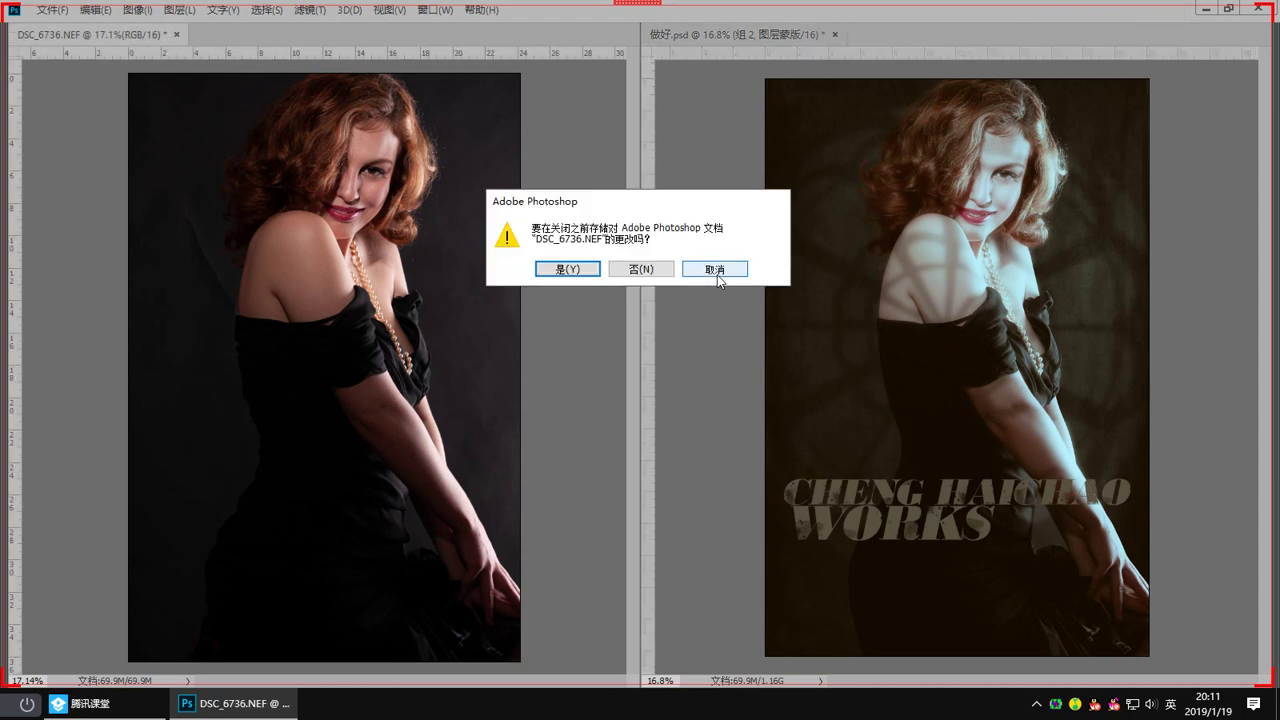
{"action": "left_click", "coordinate": [716, 270]}
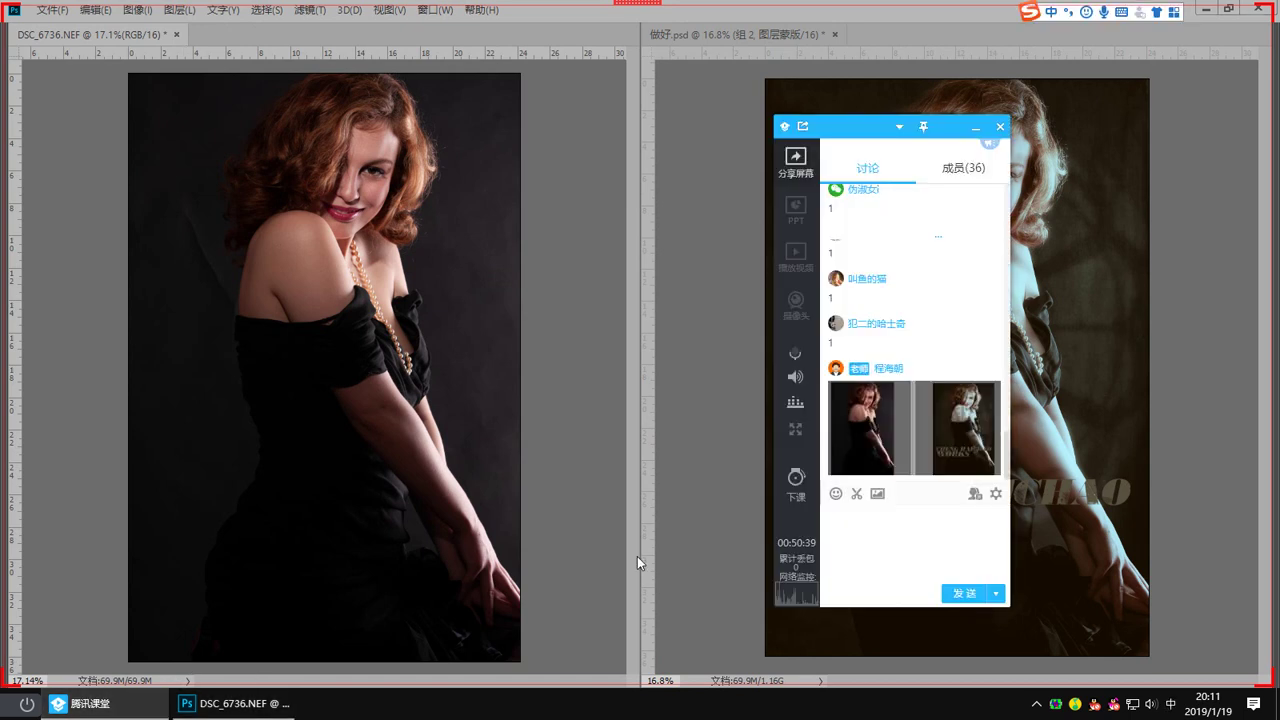
Step: Enlarge the comparison screenshot sent in the class discussion, exit QQ Music, and close the enlarged preview
{"action": "left_click", "coordinate": [893, 440]}
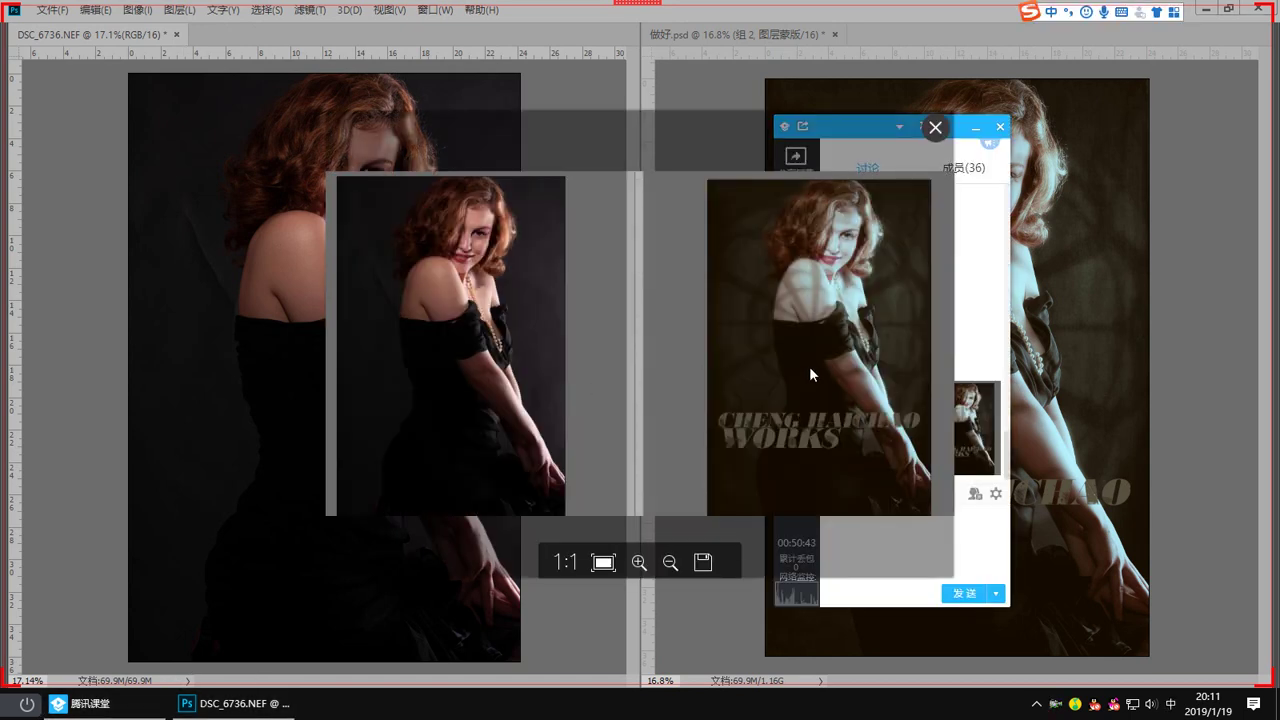
{"action": "right_click", "coordinate": [1081, 704]}
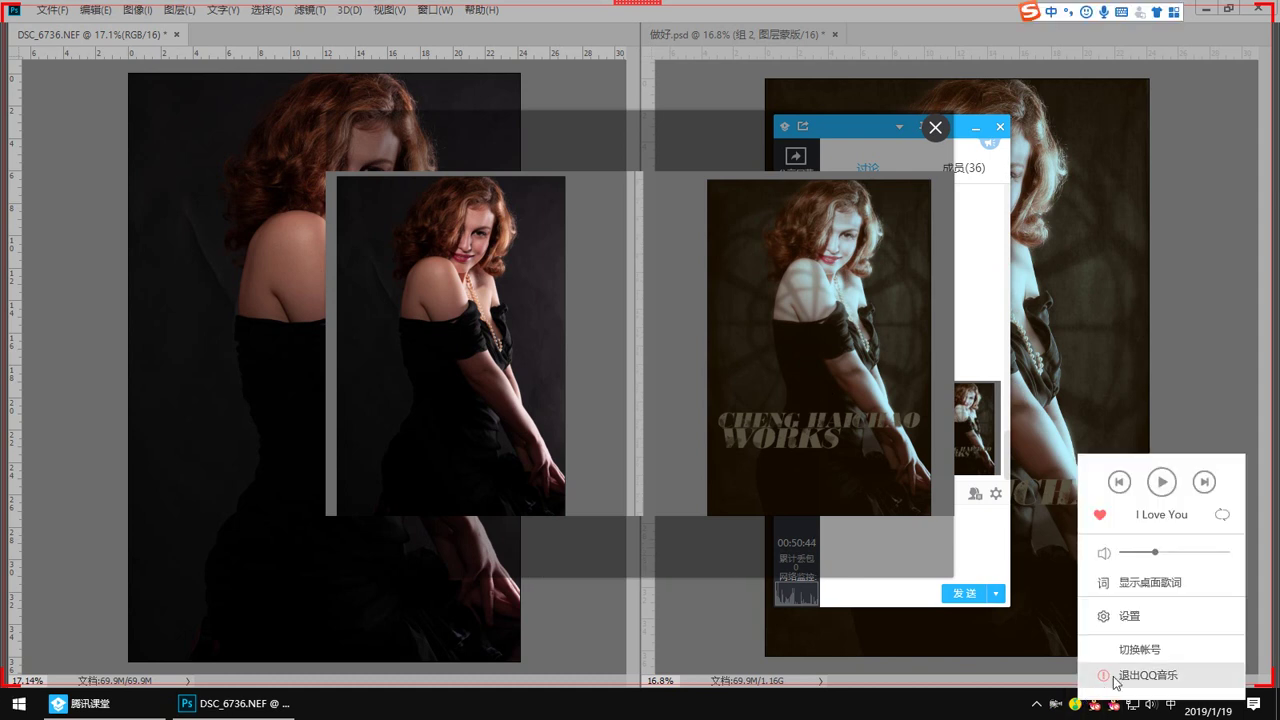
{"action": "left_click", "coordinate": [1114, 678]}
{"action": "left_click_drag", "start_coordinate": [637, 387], "coordinate": [604, 404]}
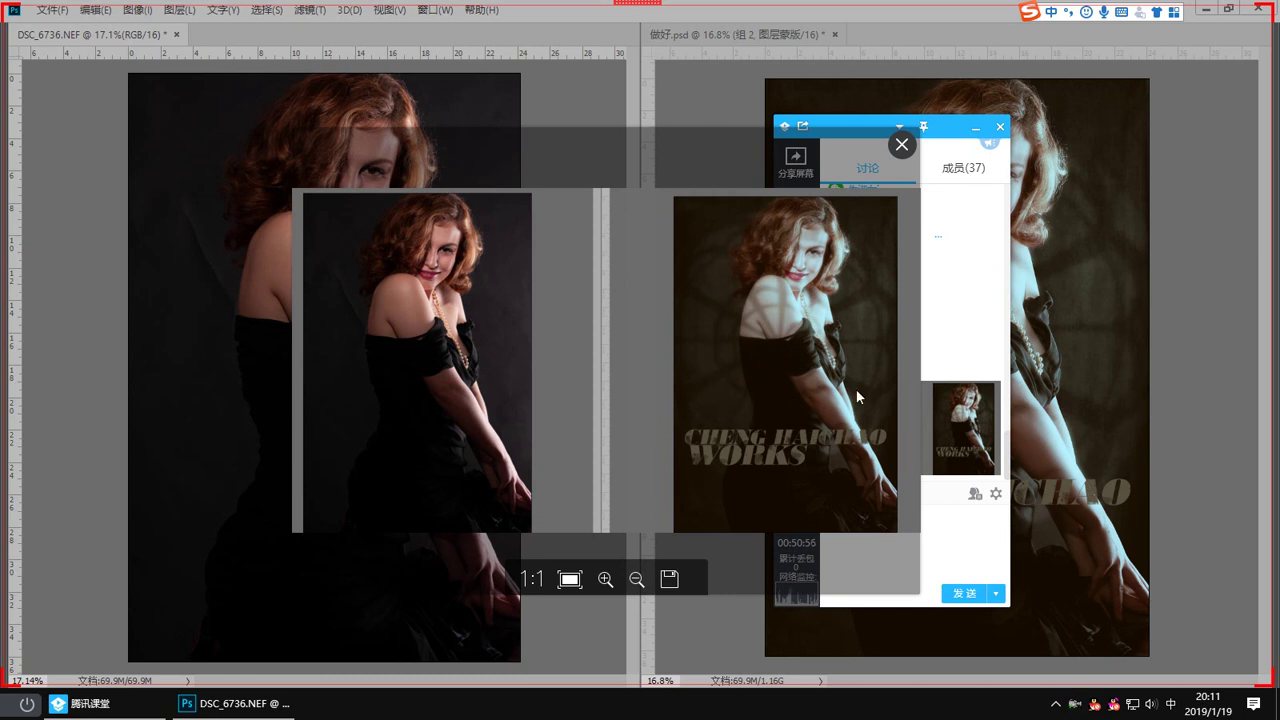
{"action": "left_click", "coordinate": [902, 145]}
Step: Close 做好.psd and DSC_6736.NEF in Photoshop without saving their changes
{"action": "left_click", "coordinate": [1120, 234]}
{"action": "left_click", "coordinate": [834, 34]}
{"action": "left_click", "coordinate": [645, 272]}
{"action": "left_click", "coordinate": [176, 34]}
{"action": "left_click", "coordinate": [640, 268]}
Step: Open the 公开课 folder on the desktop and delete the DSC_6736.xmp file from it
{"action": "left_click", "coordinate": [229, 703]}
{"action": "left_click", "coordinate": [229, 700]}
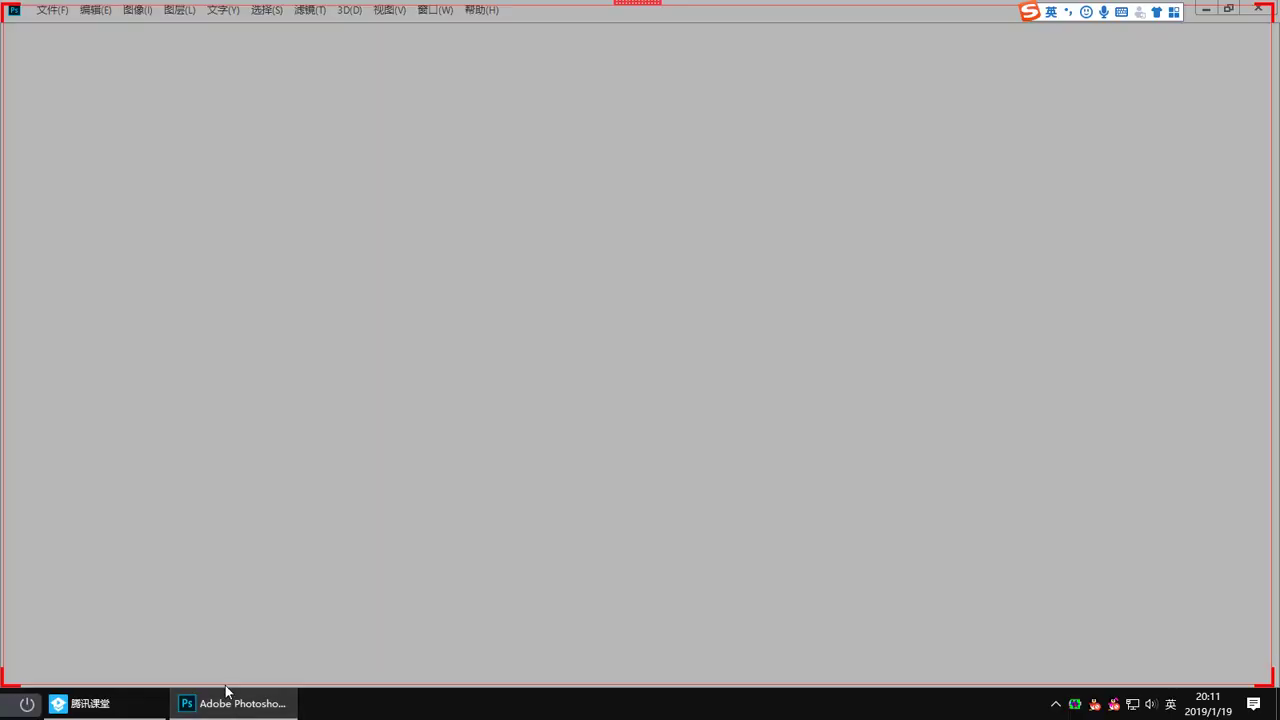
{"action": "left_click", "coordinate": [229, 700]}
{"action": "double_click", "coordinate": [95, 331]}
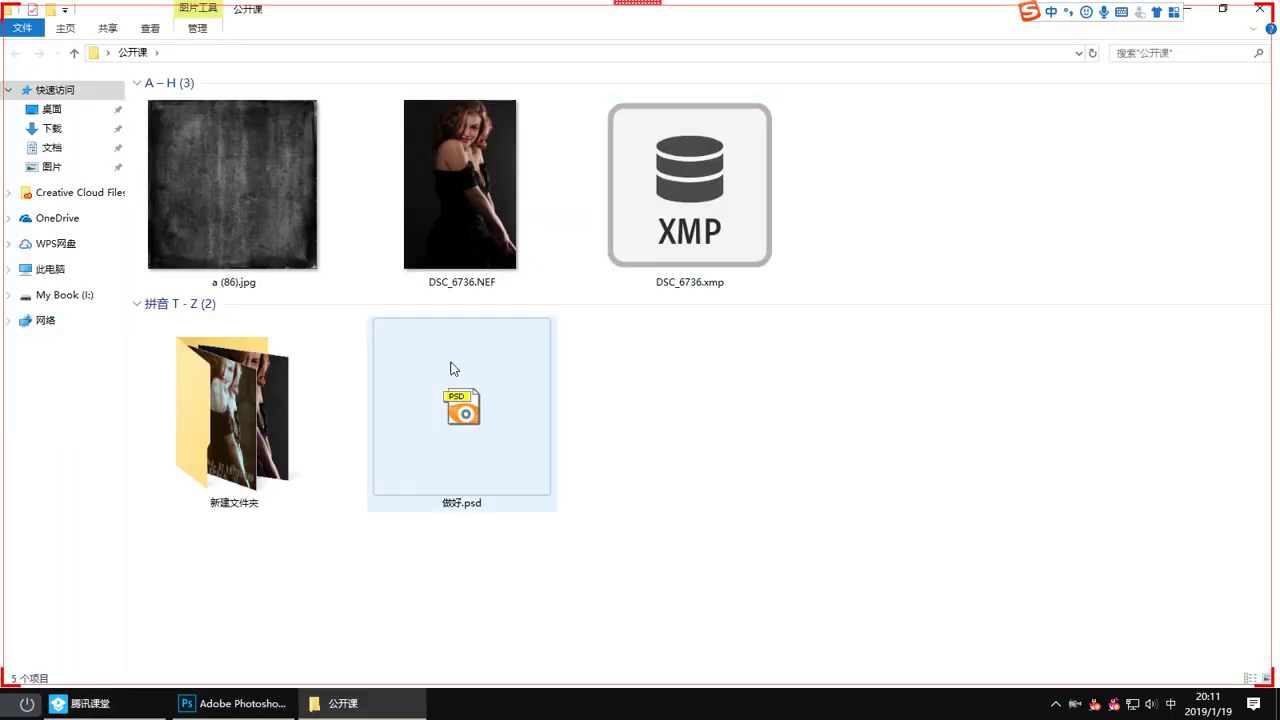
{"action": "right_click", "coordinate": [662, 229]}
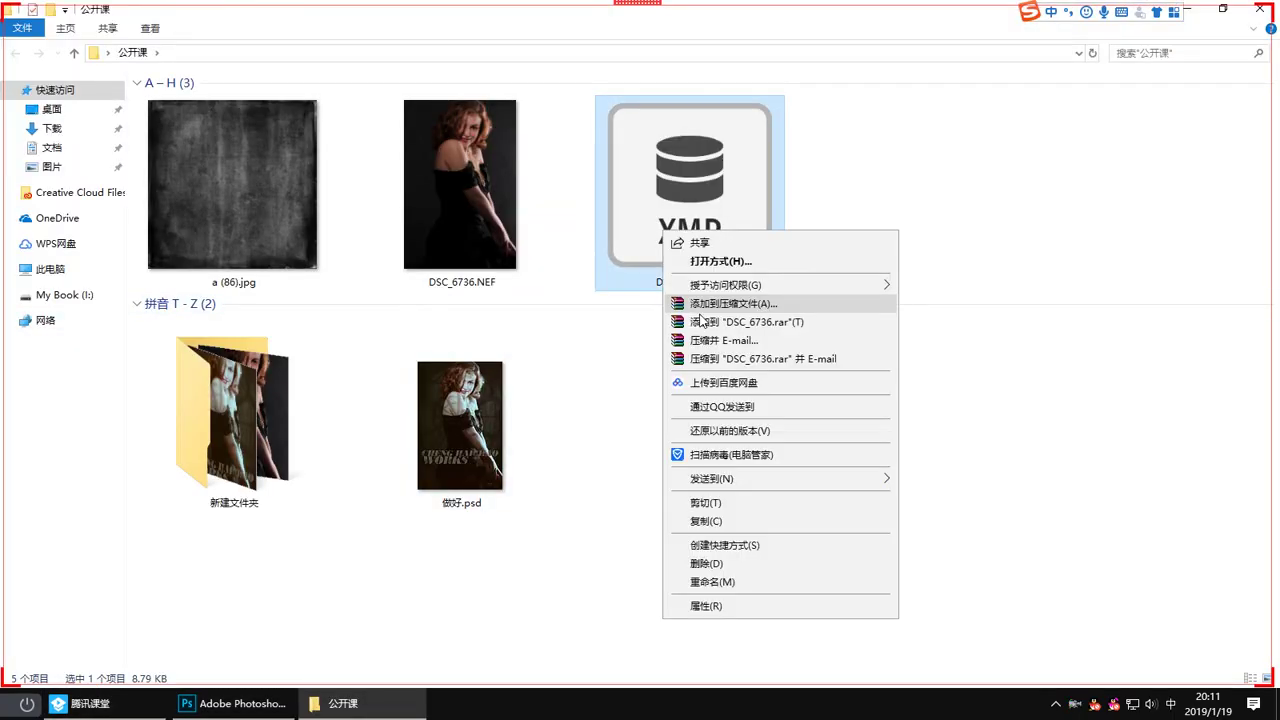
{"action": "left_click", "coordinate": [690, 567]}
Step: Open DSC_6736.NEF in Camera Raw and set the white balance by sampling the dark backdrop beside the woman
{"action": "left_click_drag", "start_coordinate": [460, 185], "coordinate": [657, 377]}
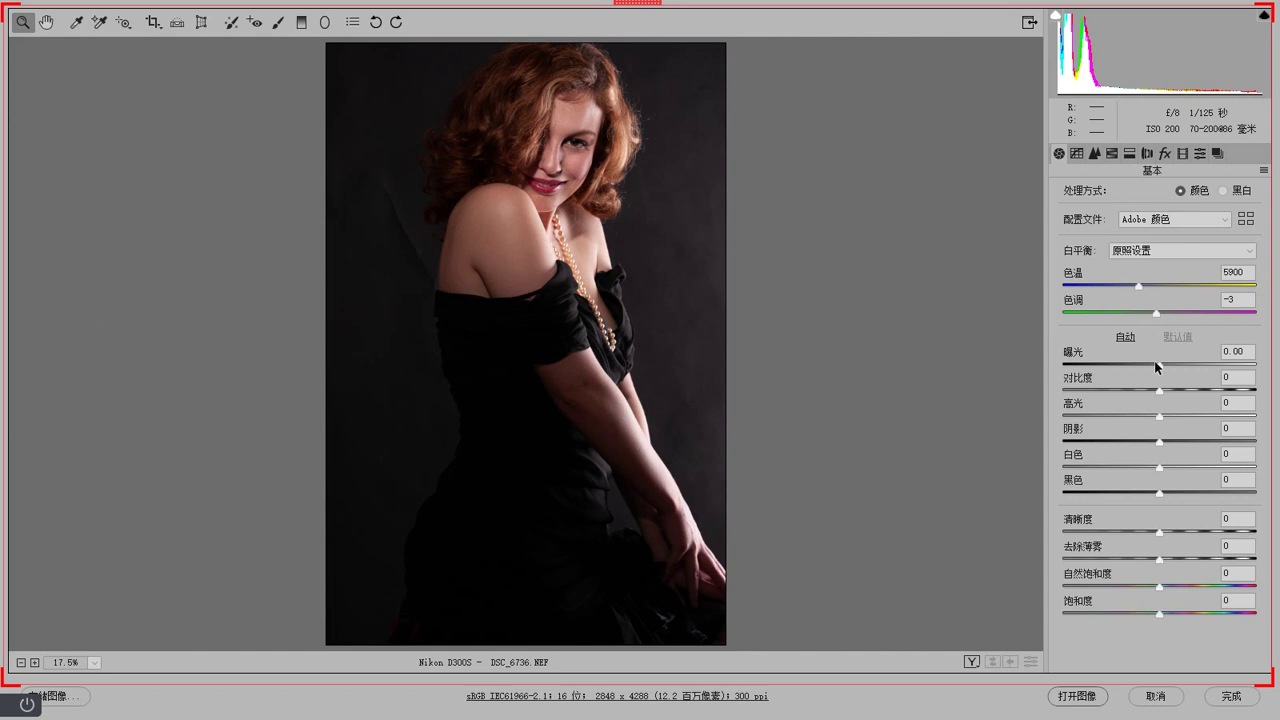
{"action": "left_click", "coordinate": [77, 24]}
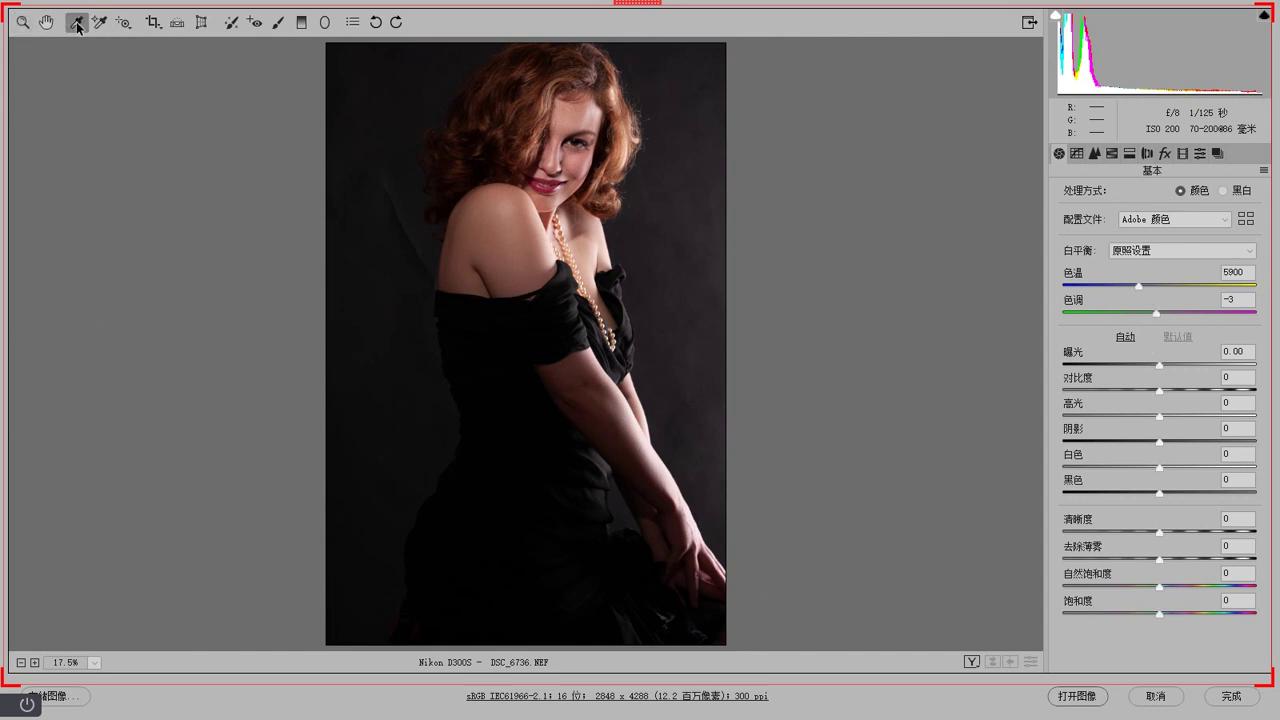
{"action": "left_click", "coordinate": [681, 290]}
{"action": "left_click", "coordinate": [680, 297]}
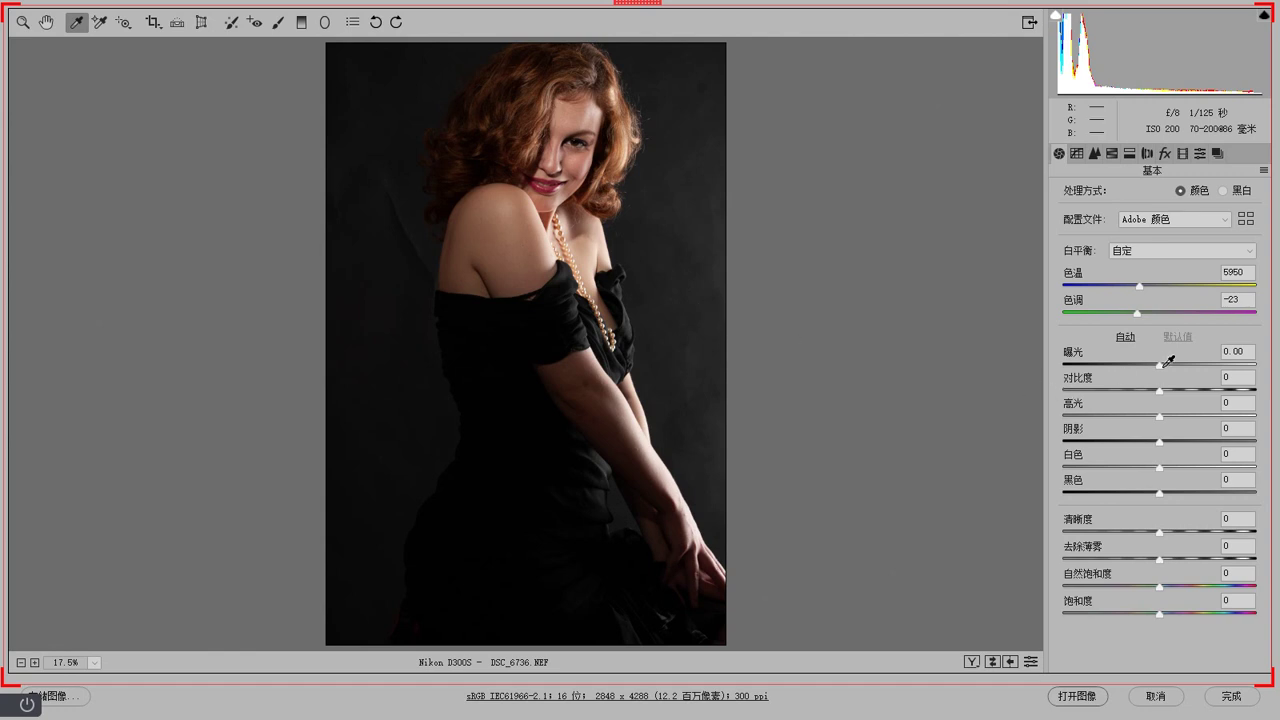
Step: Set the portrait's exposure to +0.50, contrast to +8, highlights to -21 and shadows to +18
{"action": "left_click_drag", "start_coordinate": [1161, 364], "coordinate": [1173, 365]}
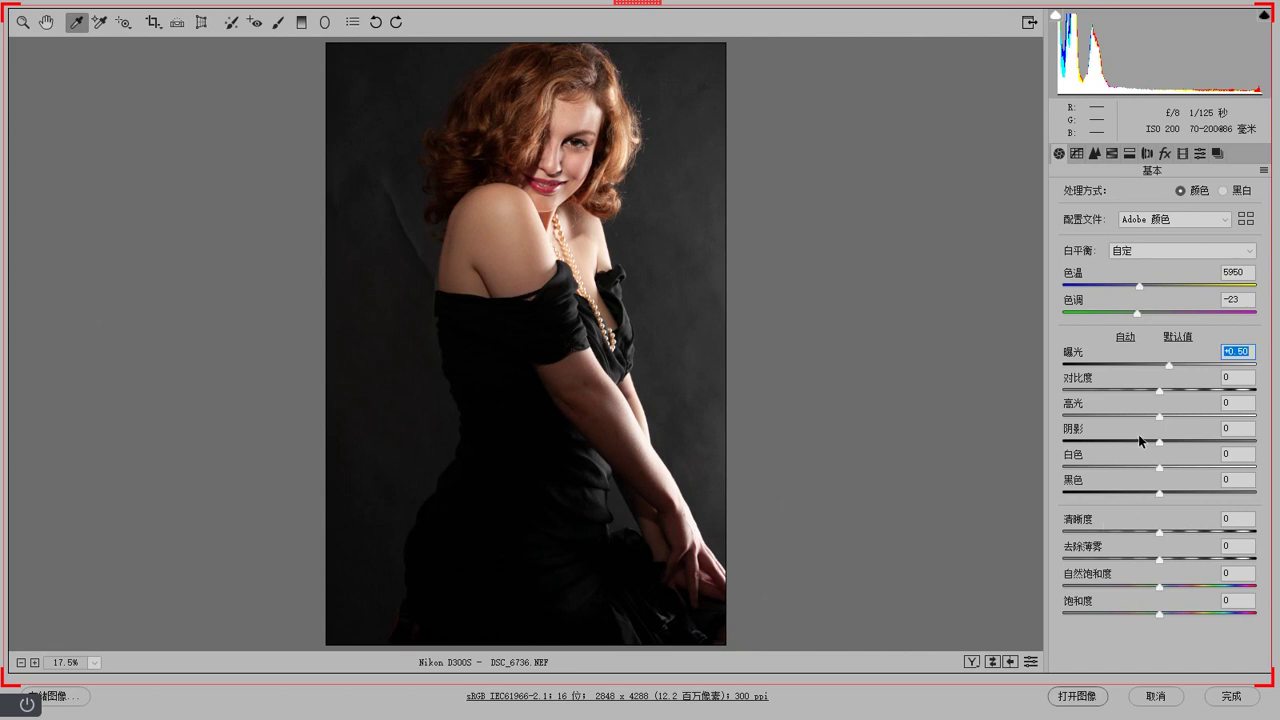
{"action": "left_click", "coordinate": [1166, 391]}
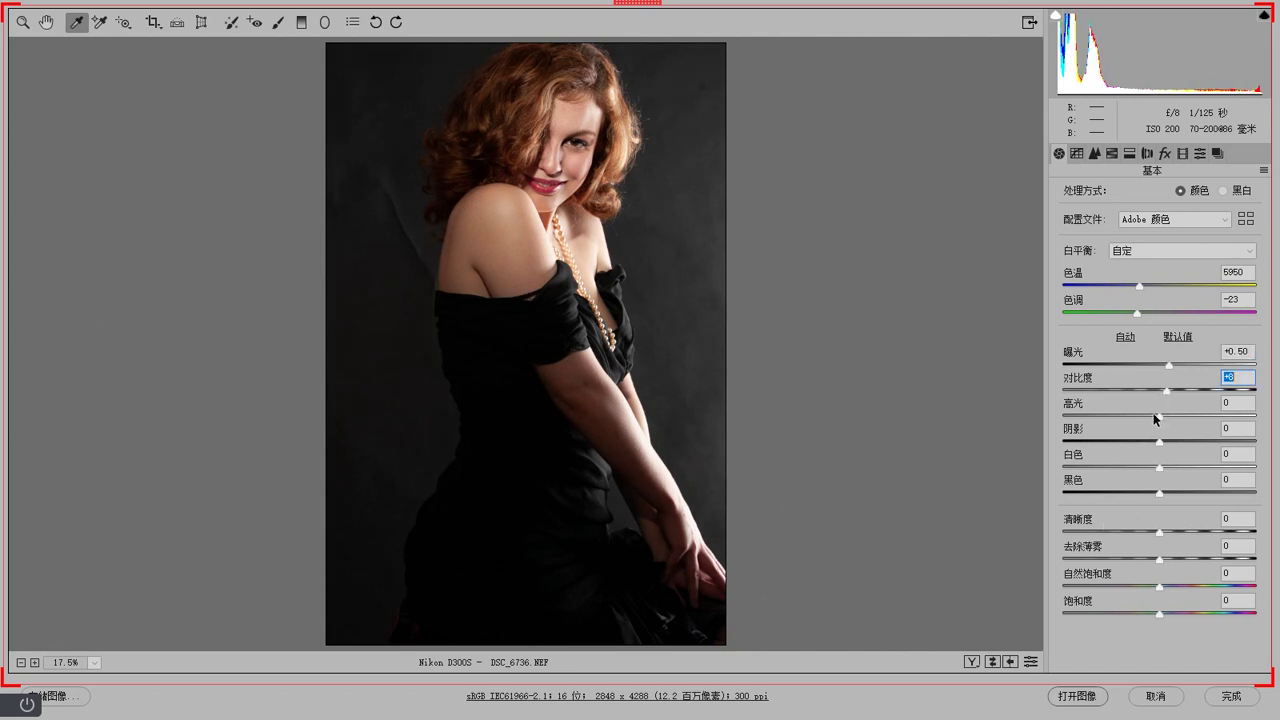
{"action": "left_click", "coordinate": [1138, 416]}
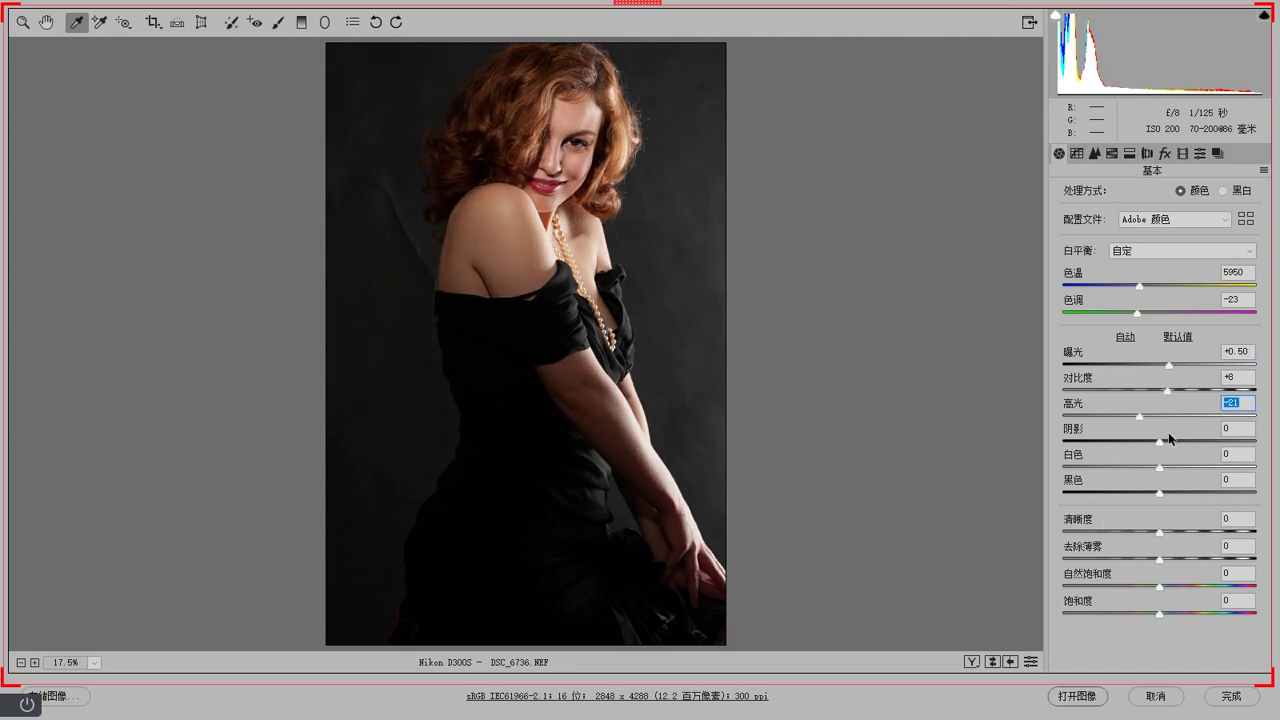
{"action": "left_click", "coordinate": [1175, 439]}
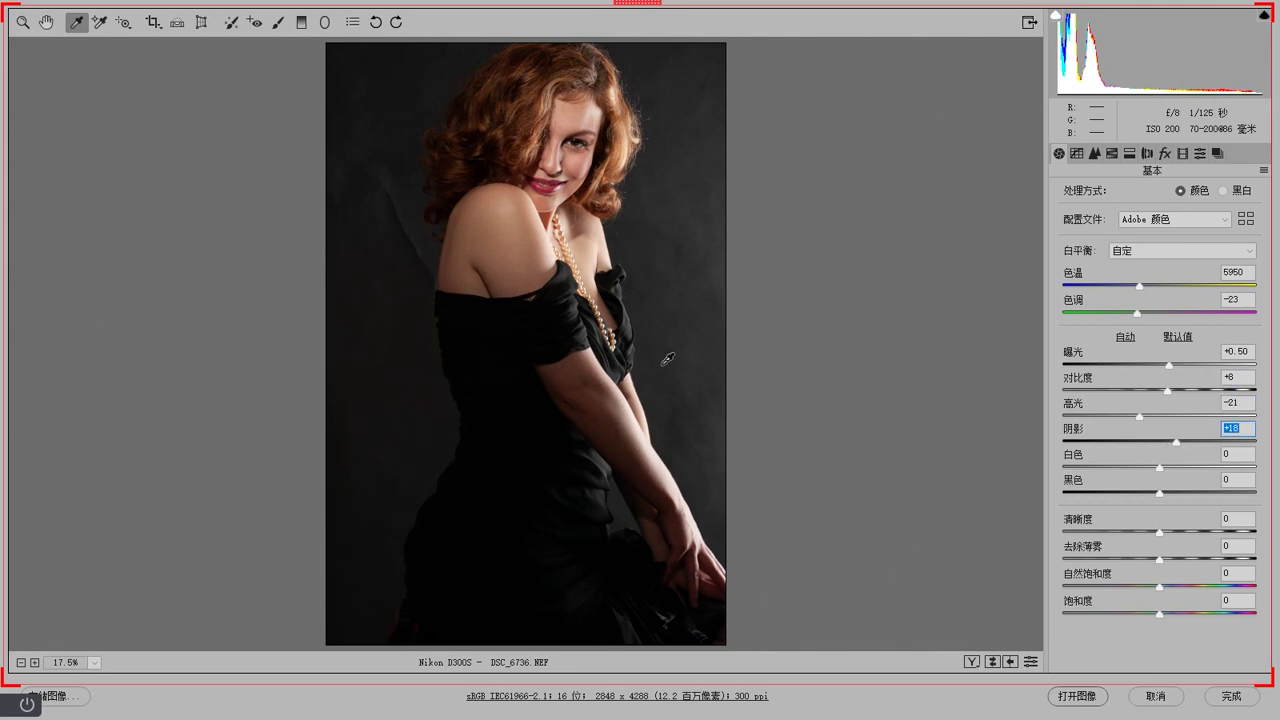
Step: Set the portrait's whites to +7, blacks to -9, highlights to -31 and shadows to +43
{"action": "left_click", "coordinate": [486, 508], "text": "ctrl"}
{"action": "left_click", "coordinate": [486, 512], "text": "ctrl"}
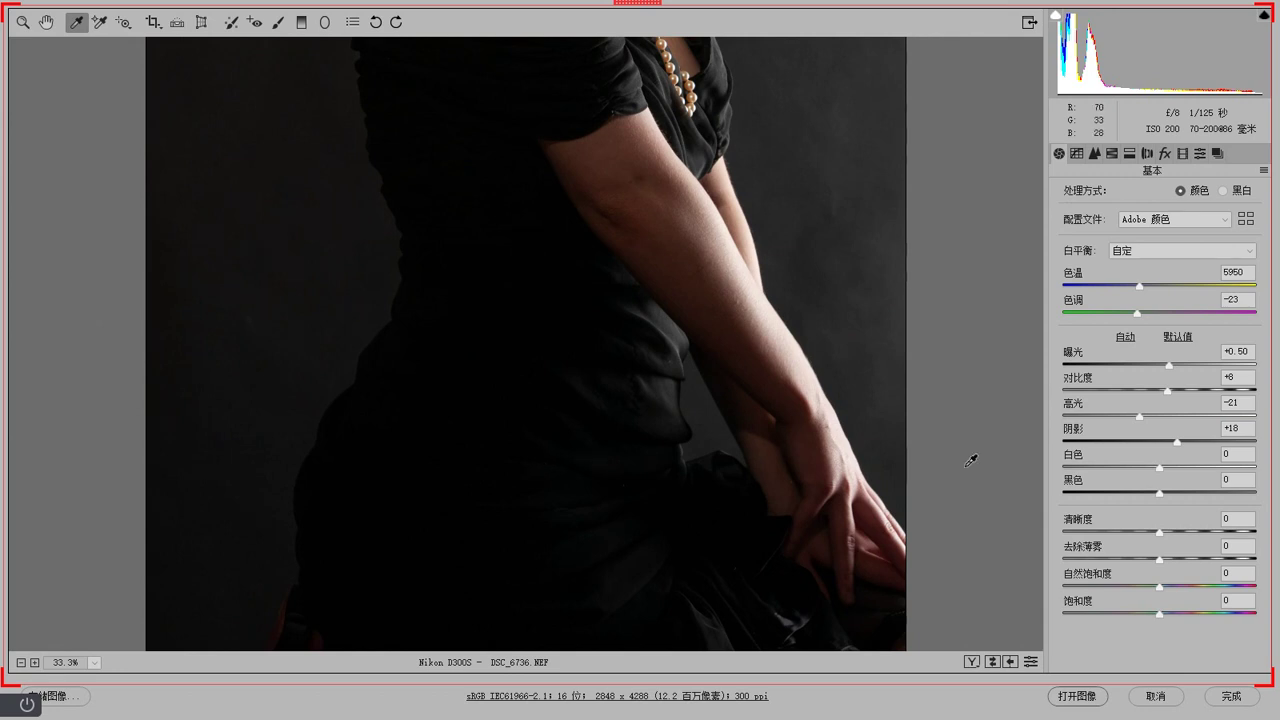
{"action": "left_click", "coordinate": [1165, 466]}
{"action": "left_click", "coordinate": [1151, 493]}
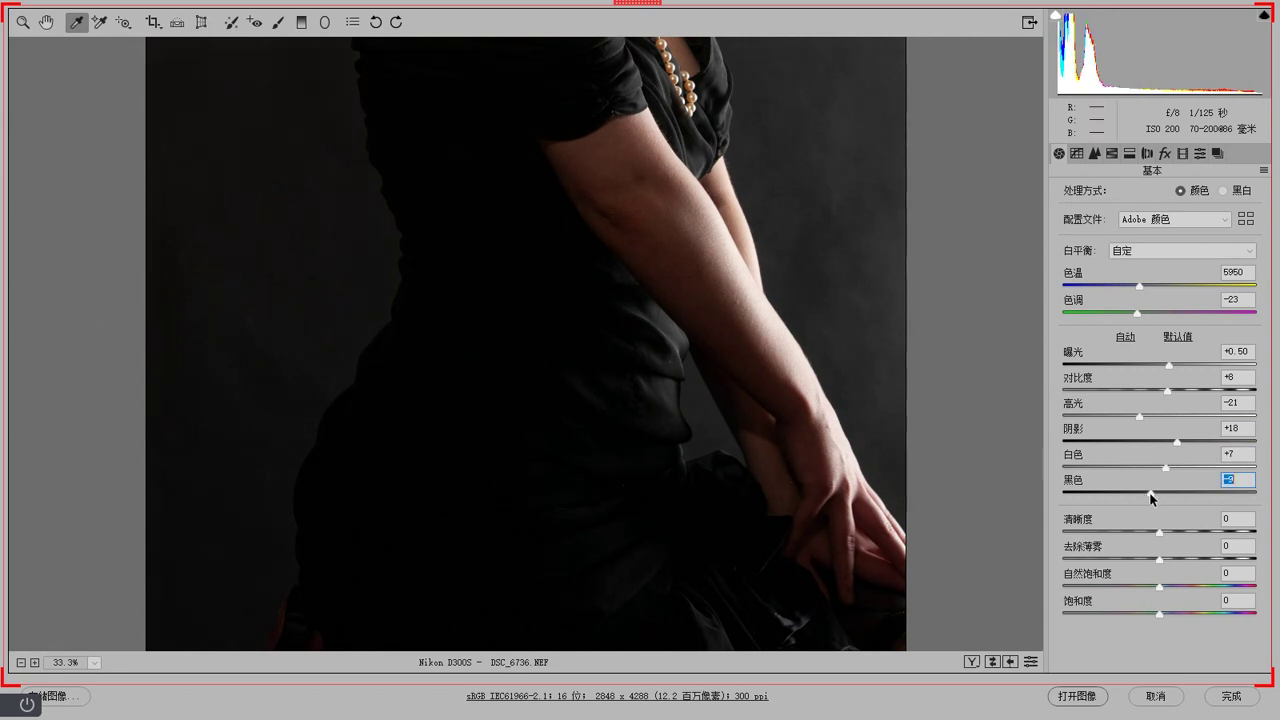
{"action": "left_click", "coordinate": [1131, 418]}
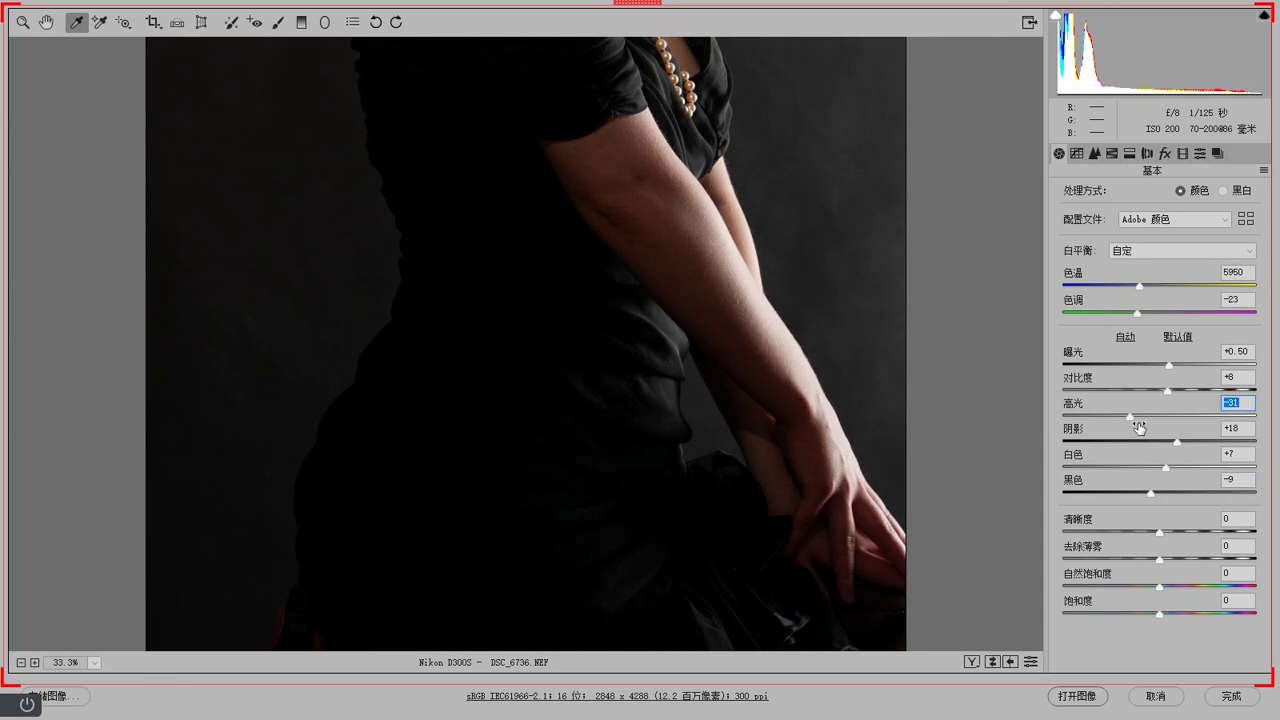
{"action": "left_click_drag", "start_coordinate": [1178, 441], "coordinate": [1203, 446]}
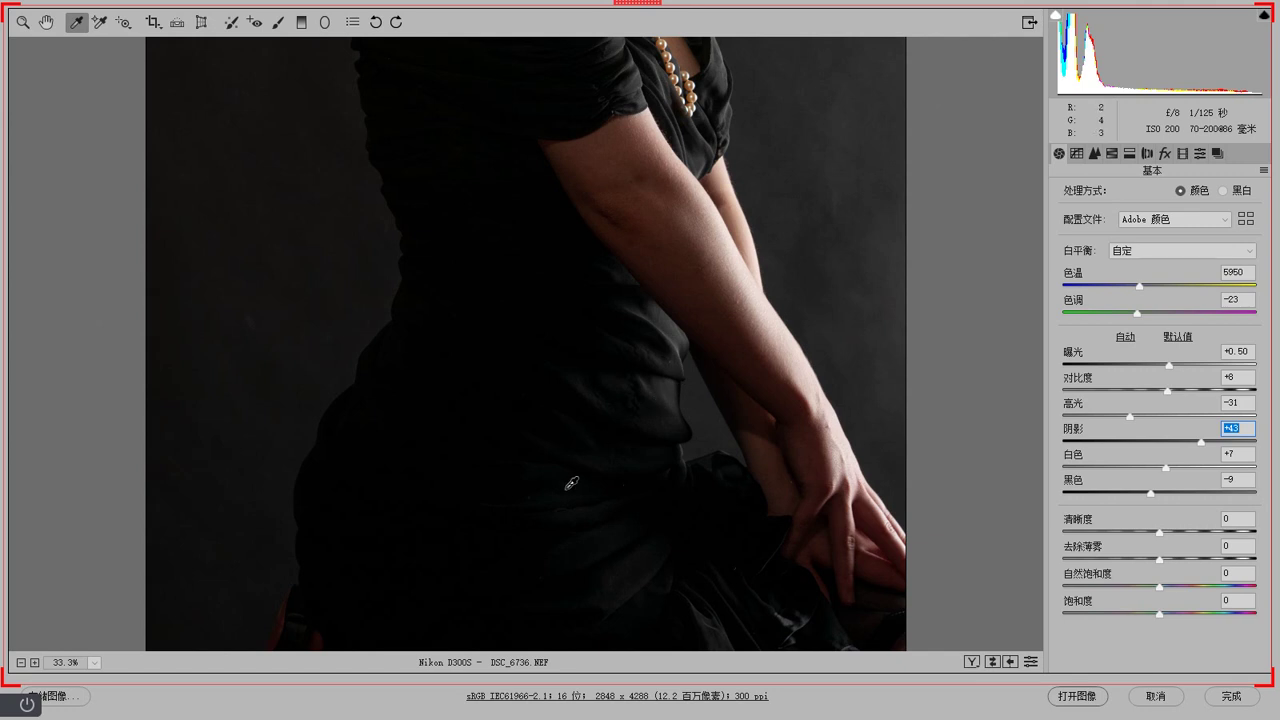
Step: Temporarily raise the exposure to +4.30 to examine the black dress's shadow detail up close, and undo that change
{"action": "left_click_drag", "start_coordinate": [516, 400], "coordinate": [492, 528]}
{"action": "left_click_drag", "start_coordinate": [522, 328], "coordinate": [527, 201]}
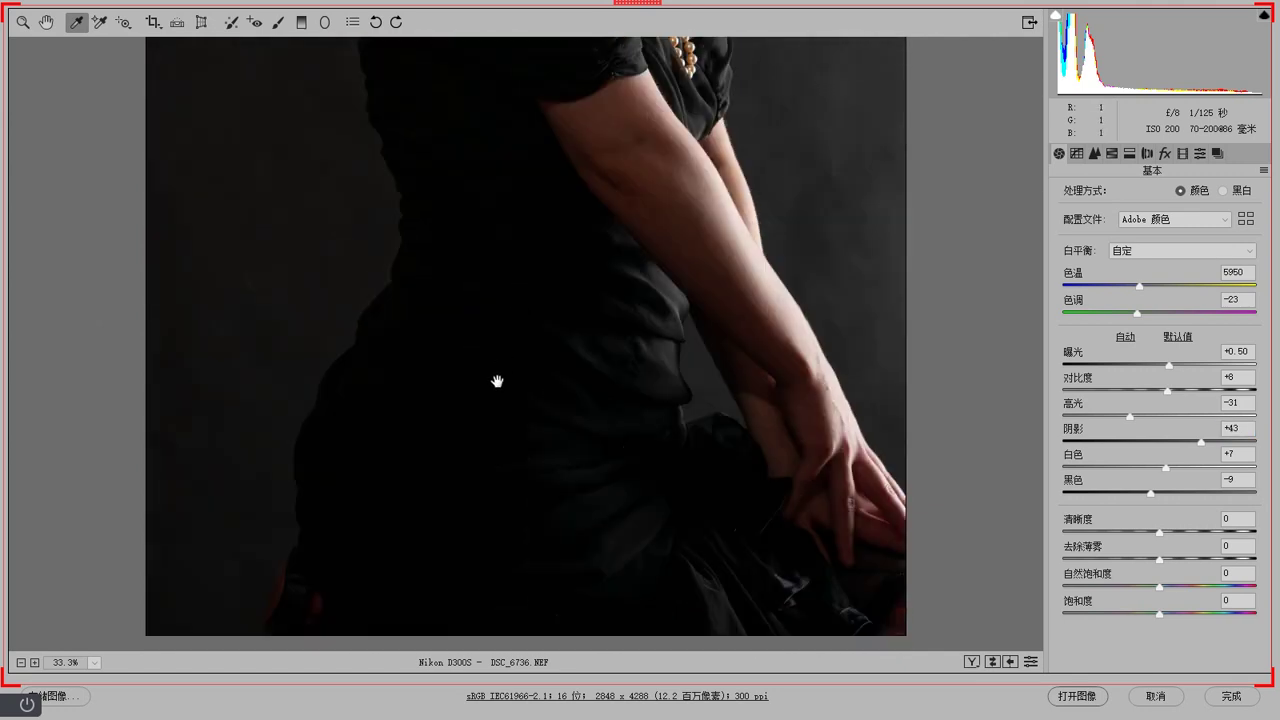
{"action": "left_click_drag", "start_coordinate": [1169, 364], "coordinate": [1243, 370]}
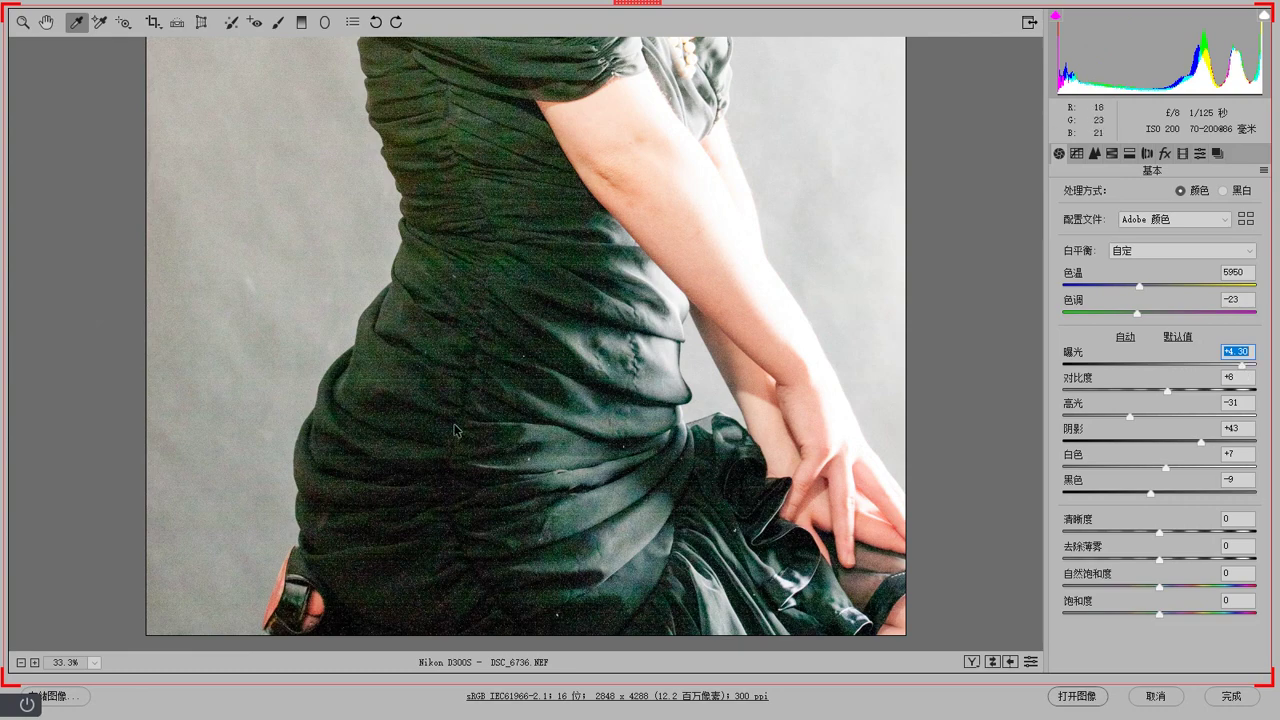
{"action": "left_click", "coordinate": [456, 431], "text": "ctrl"}
{"action": "left_click", "coordinate": [456, 429], "text": "ctrl"}
{"action": "left_click_drag", "start_coordinate": [543, 391], "coordinate": [491, 480]}
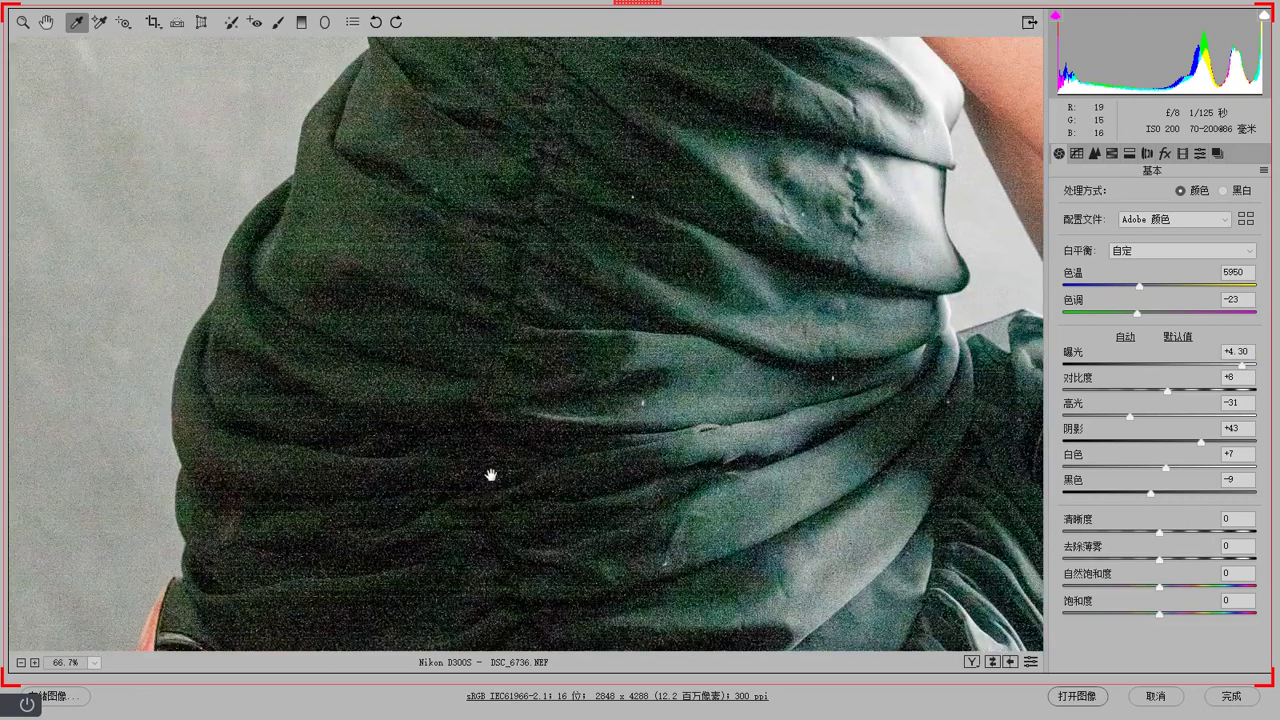
{"action": "key", "text": "ctrl+z"}
Step: Set the exposure to +0.85 and open the developed portrait in Photoshop
{"action": "key", "text": "ctrl+minus"}
{"action": "key", "text": "ctrl+minus"}
{"action": "key", "text": "ctrl+minus"}
{"action": "key", "text": "ctrl+minus"}
{"action": "key", "text": "ctrl+minus"}
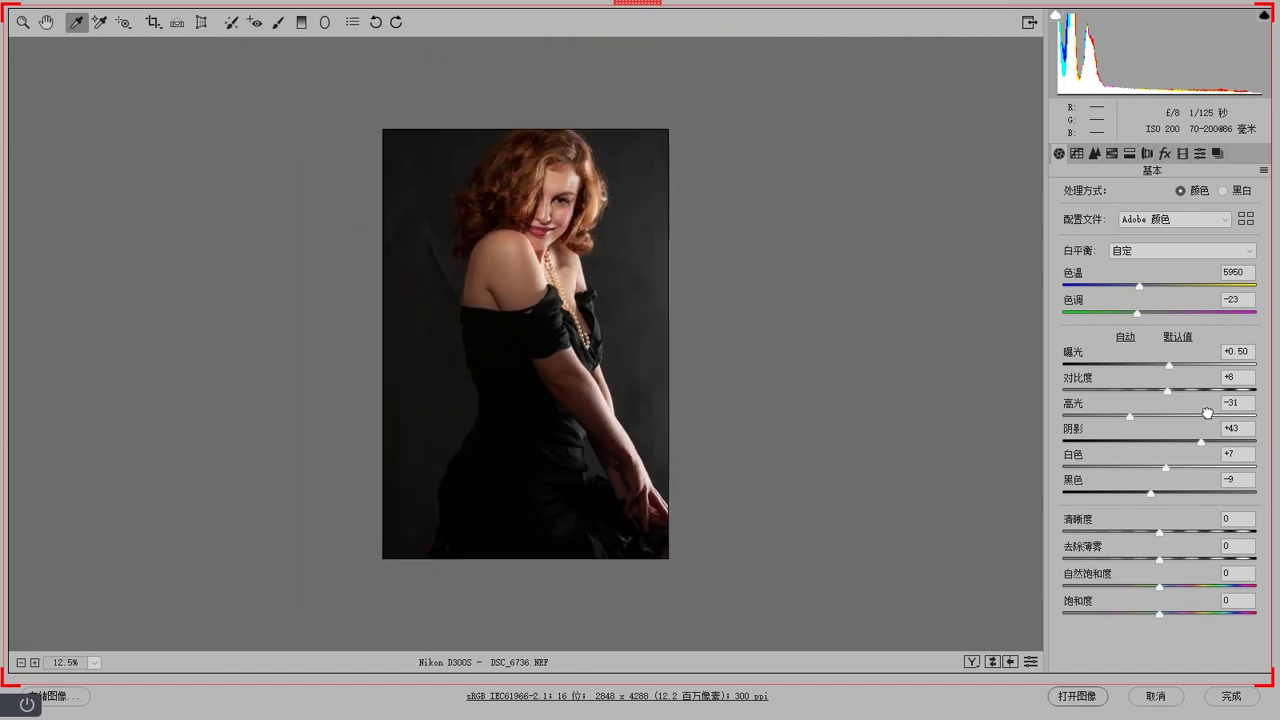
{"action": "left_click_drag", "start_coordinate": [1169, 364], "coordinate": [1174, 366]}
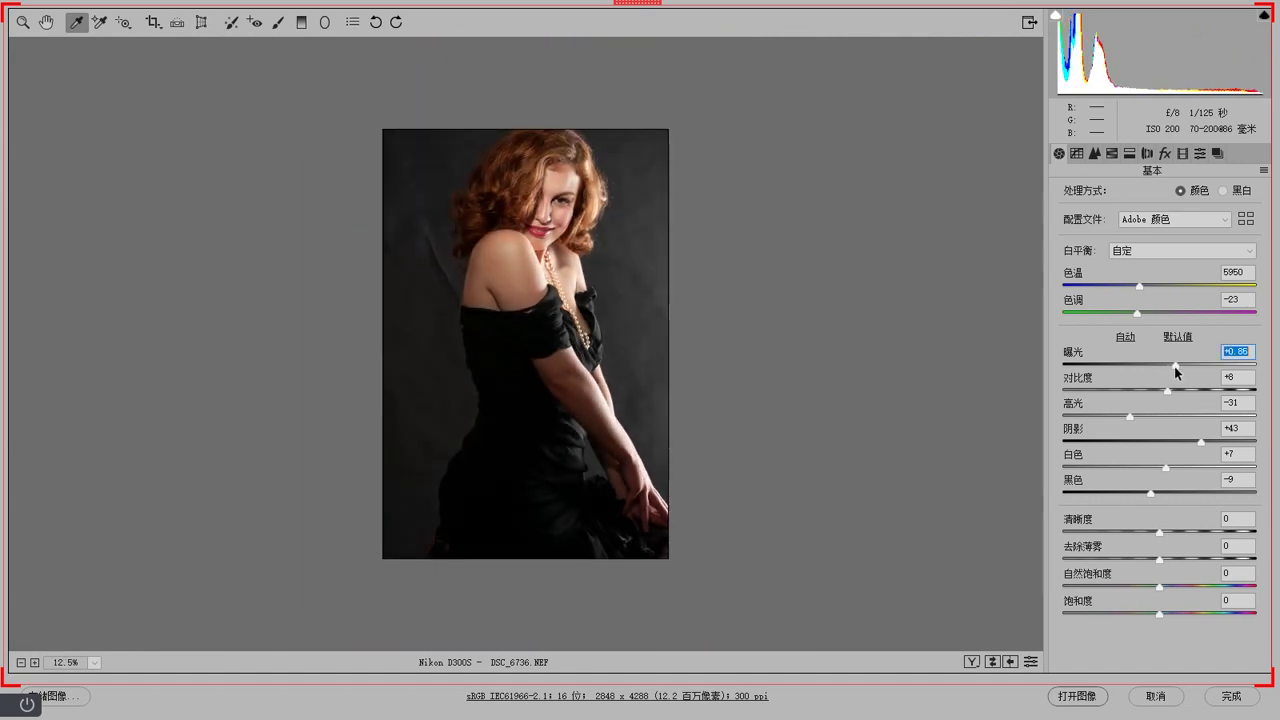
{"action": "left_click", "coordinate": [1080, 698]}
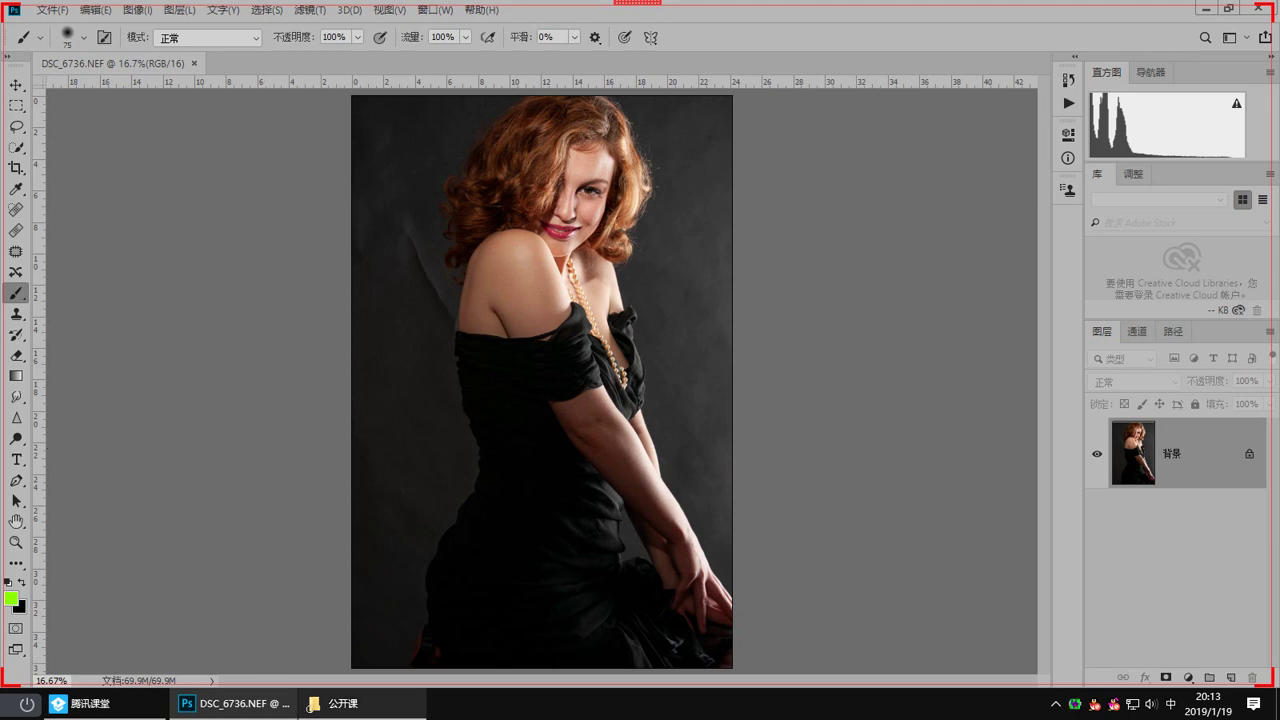
Step: Examine the developed portrait up close in Photoshop
{"action": "left_click", "coordinate": [338, 703]}
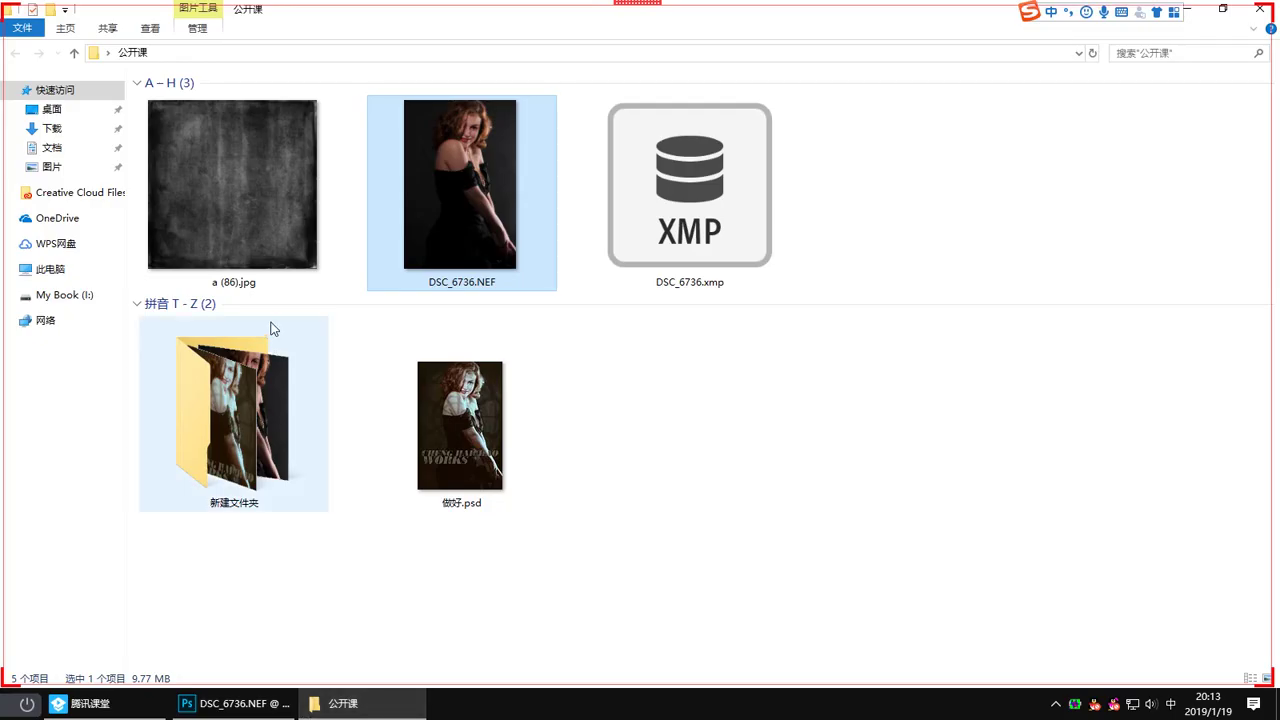
{"action": "left_click", "coordinate": [236, 703]}
{"action": "scroll", "coordinate": [548, 506], "scroll_direction": "up", "scroll_amount": 4}
{"action": "left_click_drag", "start_coordinate": [507, 398], "coordinate": [507, 534]}
Step: View the texture image a (86).jpg from the 公开课 folder in ACDSee Quick View and examine its surface up close
{"action": "left_click", "coordinate": [338, 703]}
{"action": "double_click", "coordinate": [210, 140]}
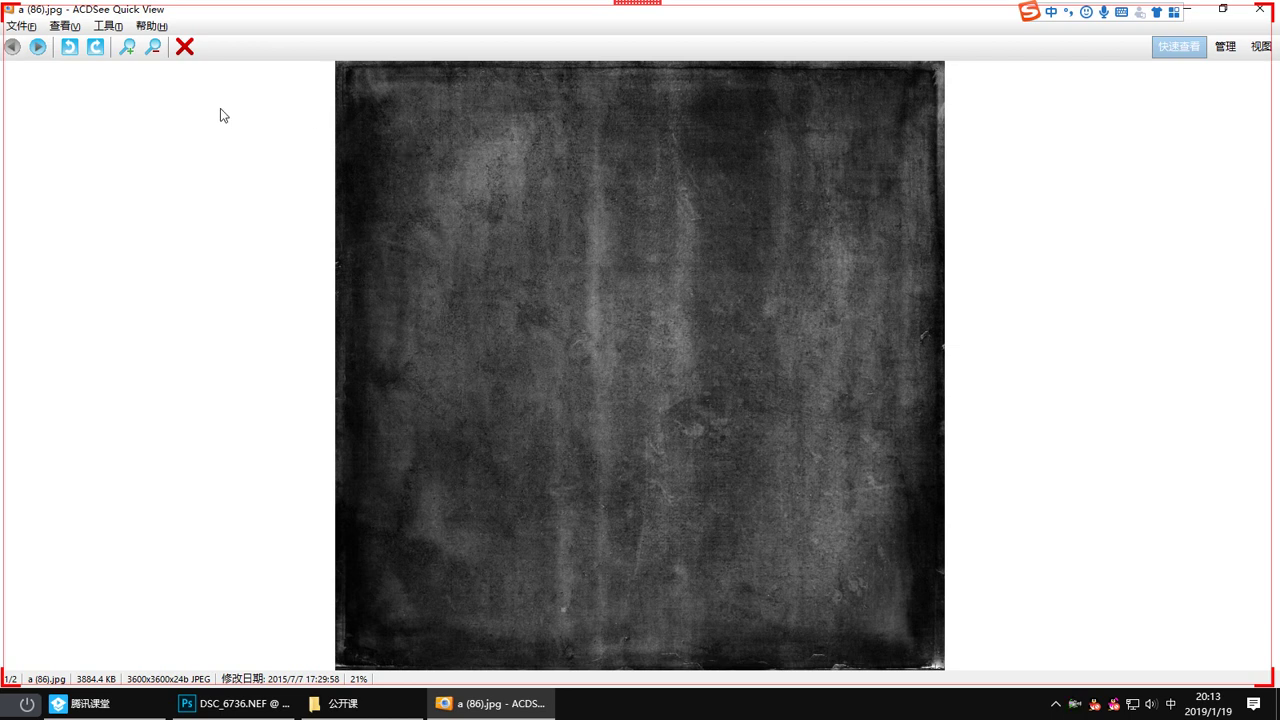
{"action": "left_click", "coordinate": [128, 47]}
{"action": "left_click_drag", "start_coordinate": [503, 306], "coordinate": [583, 474]}
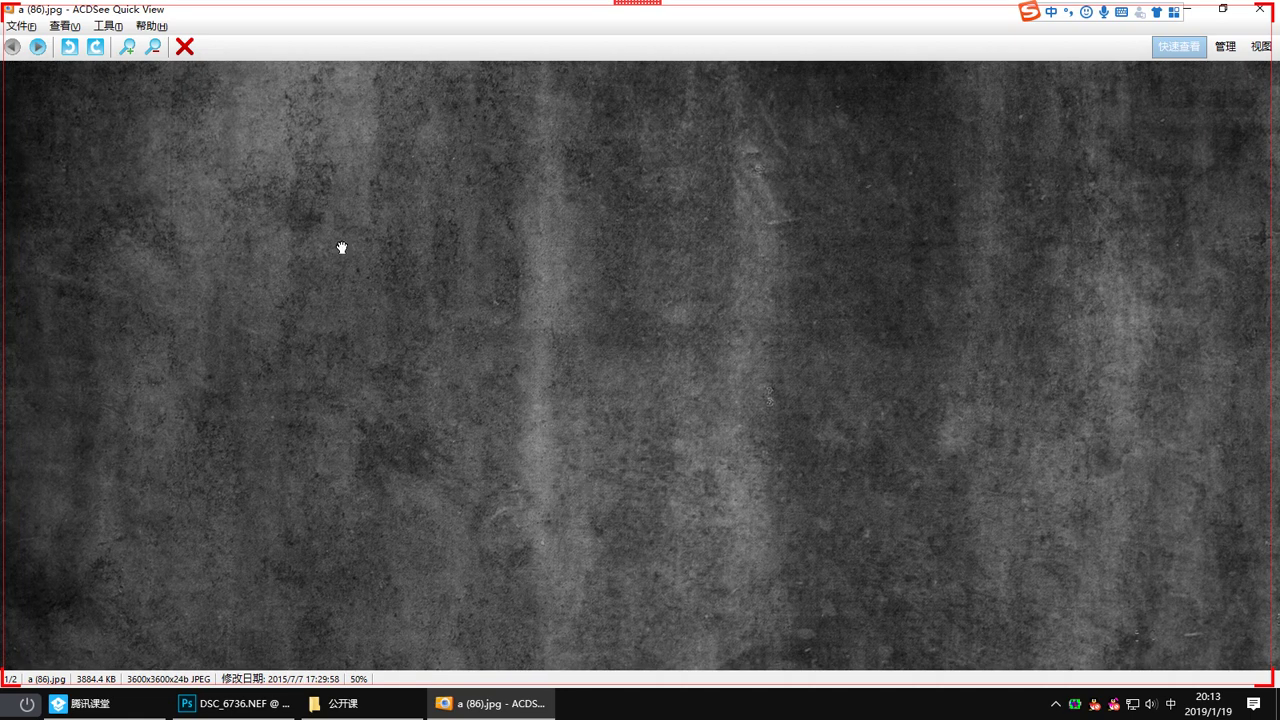
{"action": "left_click", "coordinate": [151, 50]}
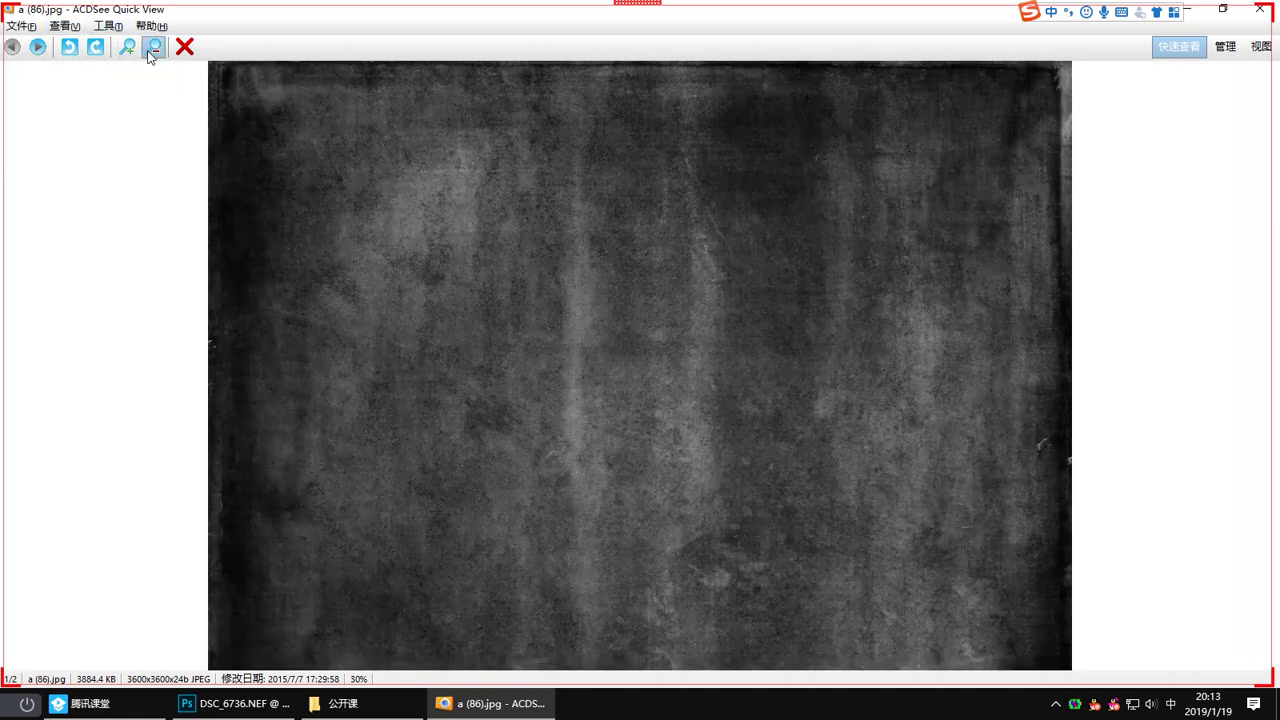
{"action": "left_click", "coordinate": [151, 50]}
{"action": "left_click", "coordinate": [1259, 9]}
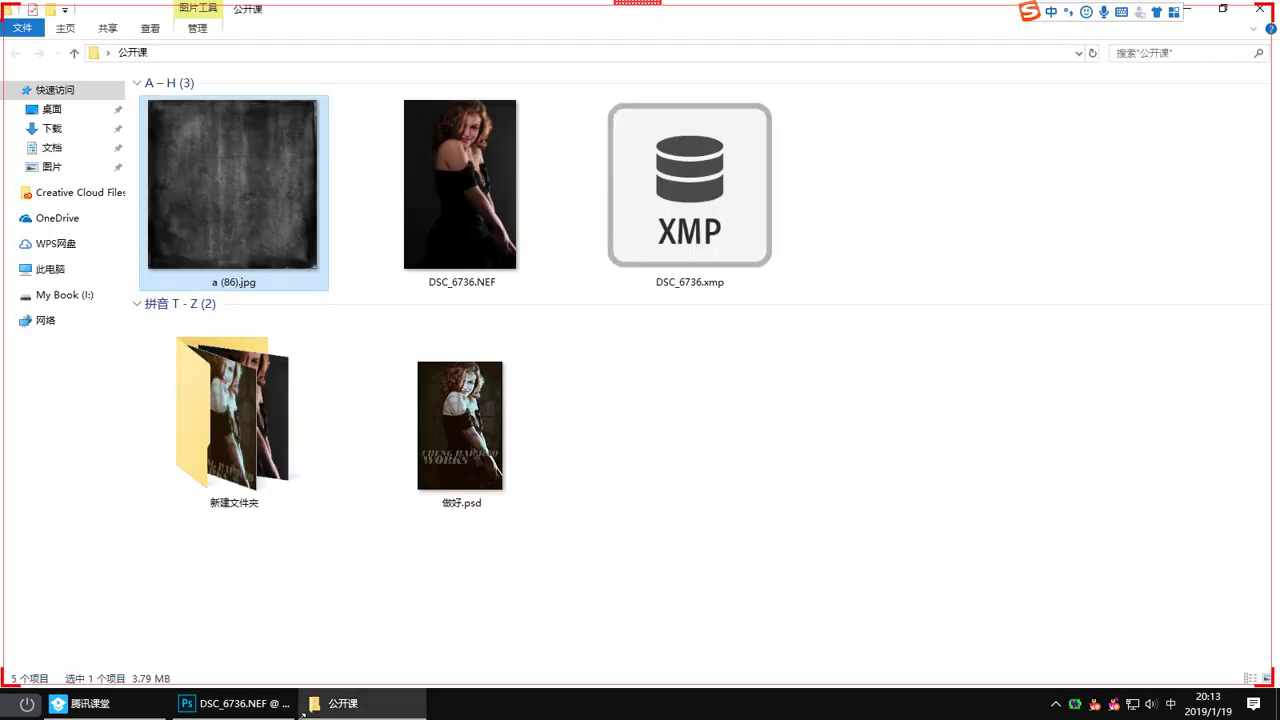
Step: Switch to Photoshop and start a Pen path at the bottom edge of the portrait, curving it up along the hip of the dress
{"action": "left_click", "coordinate": [240, 704]}
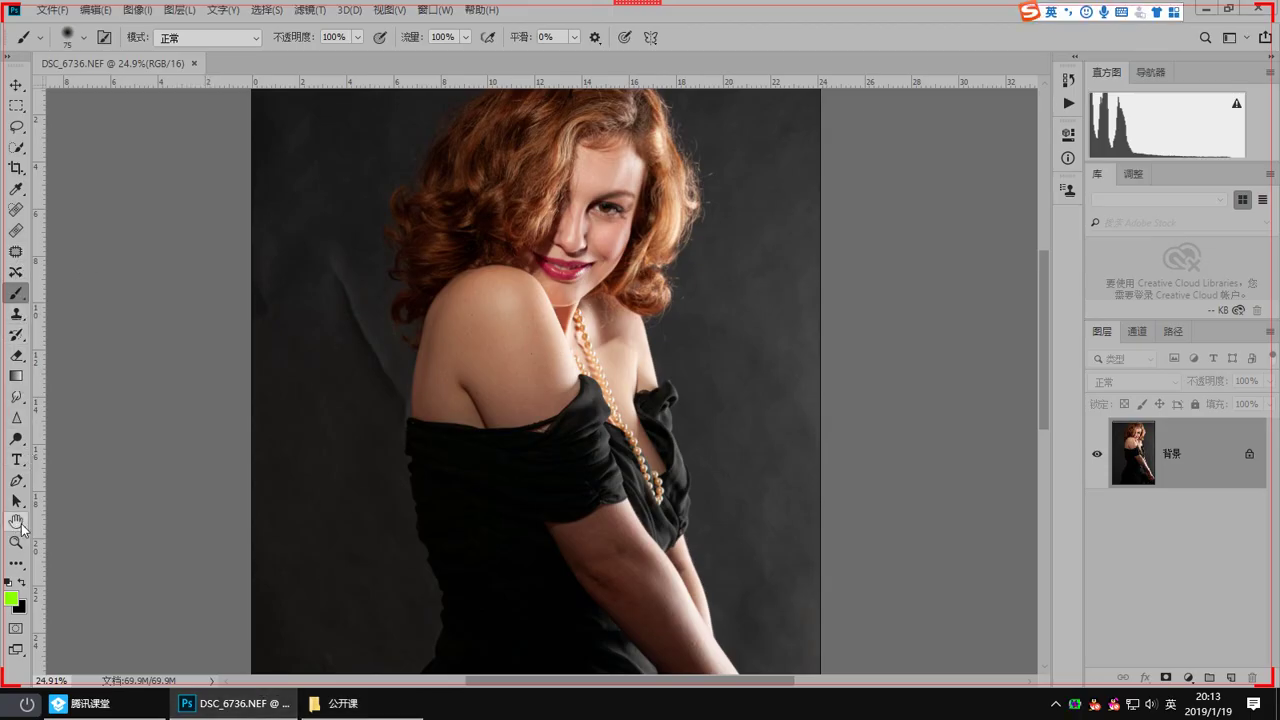
{"action": "left_click", "coordinate": [16, 482]}
{"action": "left_click", "coordinate": [48, 489]}
{"action": "left_click_drag", "start_coordinate": [609, 578], "coordinate": [658, 150]}
{"action": "left_click_drag", "start_coordinate": [380, 492], "coordinate": [457, 534]}
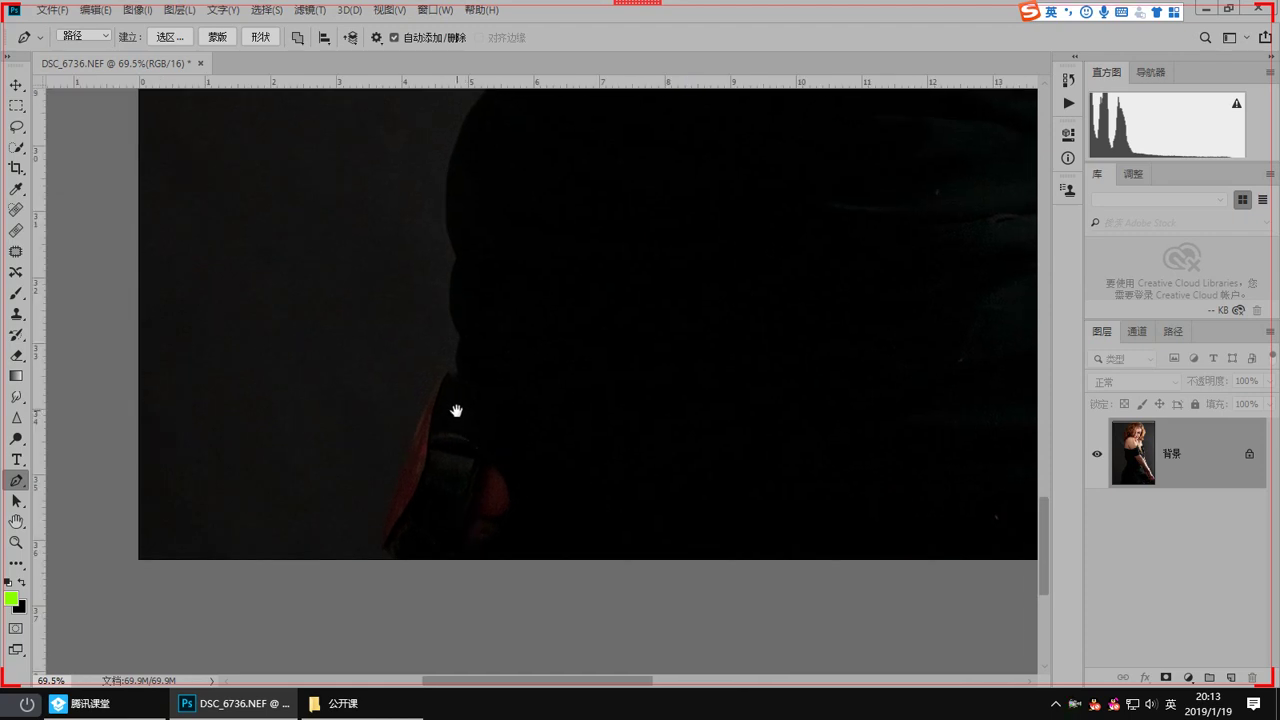
{"action": "left_click_drag", "start_coordinate": [460, 407], "coordinate": [408, 400]}
{"action": "left_click_drag", "start_coordinate": [485, 340], "coordinate": [418, 491]}
{"action": "left_click", "coordinate": [511, 198]}
{"action": "key", "text": "ctrl+z"}
{"action": "left_click", "coordinate": [457, 657]}
{"action": "left_click", "coordinate": [514, 206]}
{"action": "left_click", "coordinate": [484, 419]}
{"action": "left_click_drag", "start_coordinate": [484, 418], "coordinate": [403, 414]}
Step: Extend the path from the hip up the back of the dress and bend it to follow the waist
{"action": "scroll", "coordinate": [480, 280], "scroll_direction": "up", "scroll_amount": 3}
{"action": "left_click", "coordinate": [469, 262]}
{"action": "left_click_drag", "start_coordinate": [487, 400], "coordinate": [513, 409]}
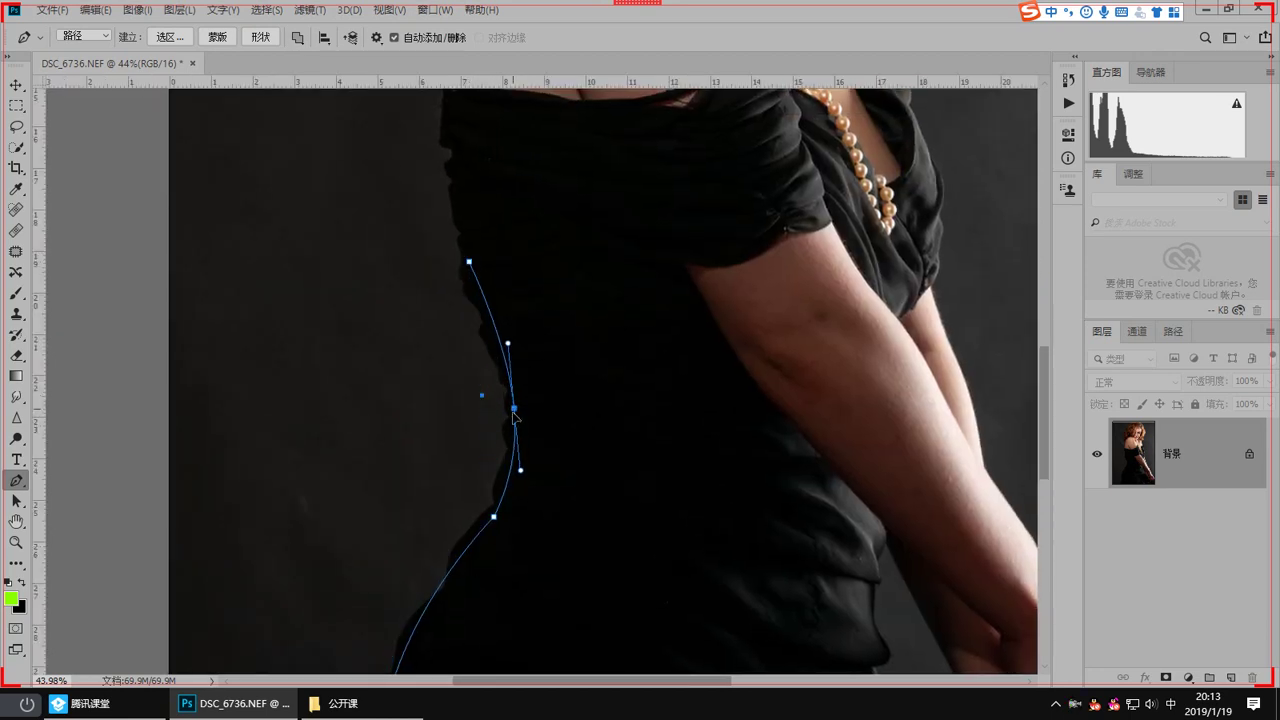
{"action": "scroll", "coordinate": [512, 365], "scroll_direction": "down", "scroll_amount": 3}
{"action": "scroll", "coordinate": [512, 365], "scroll_direction": "down", "scroll_amount": 1}
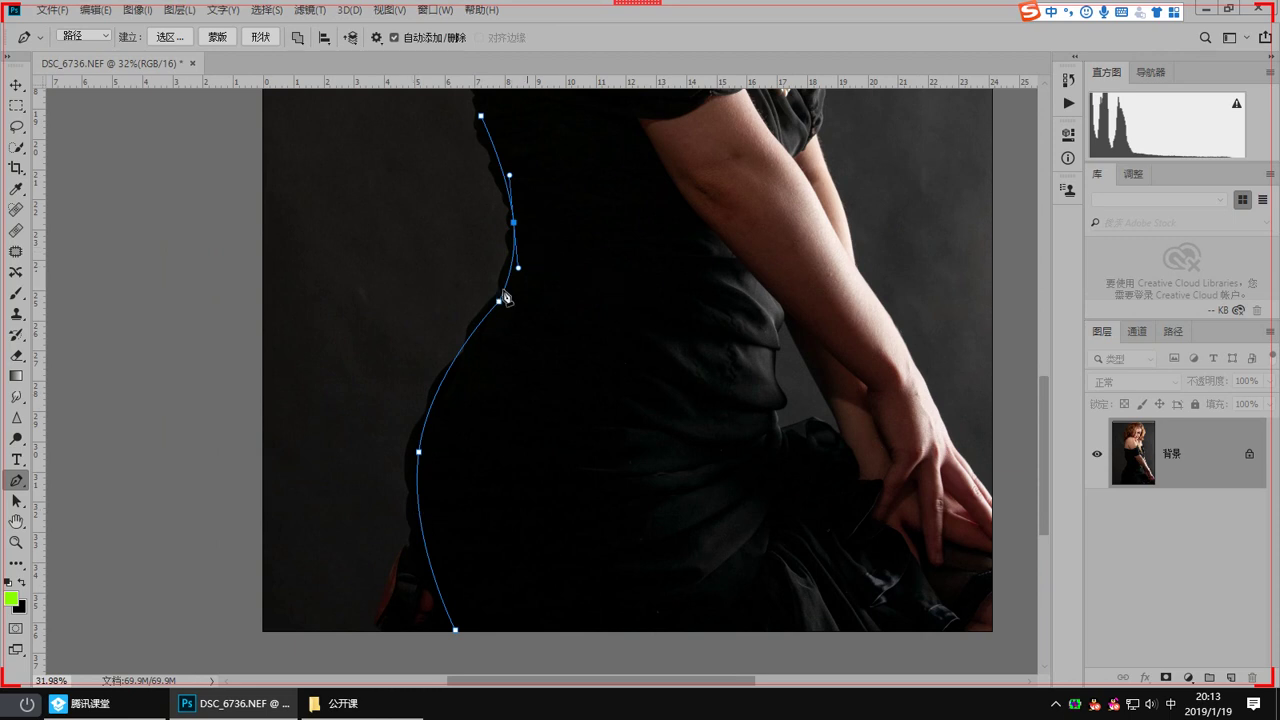
Step: Capture a screenshot of the path along the dress and send it in the Tencent Classroom (腾讯课堂) discussion
{"action": "key", "text": "ctrl+alt+a"}
{"action": "left_click_drag", "start_coordinate": [324, 109], "coordinate": [617, 638]}
{"action": "double_click", "coordinate": [514, 539]}
{"action": "left_click", "coordinate": [68, 706]}
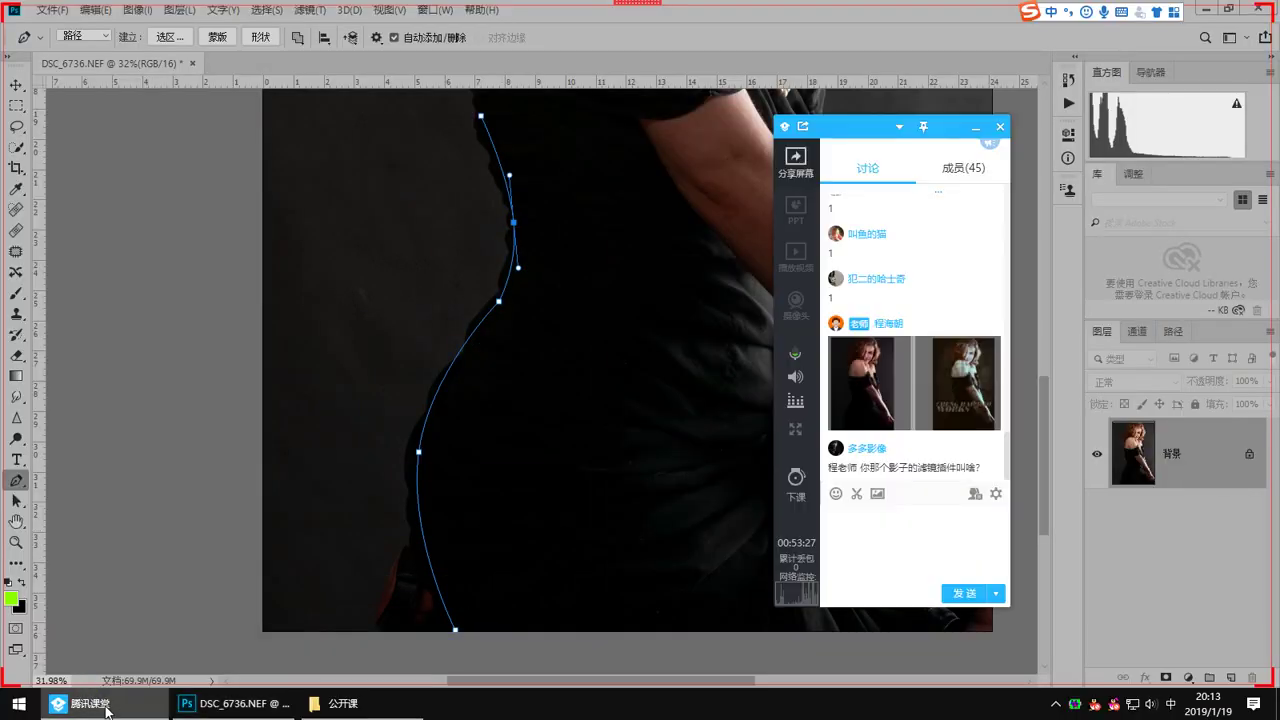
{"action": "key", "text": "ctrl+v"}
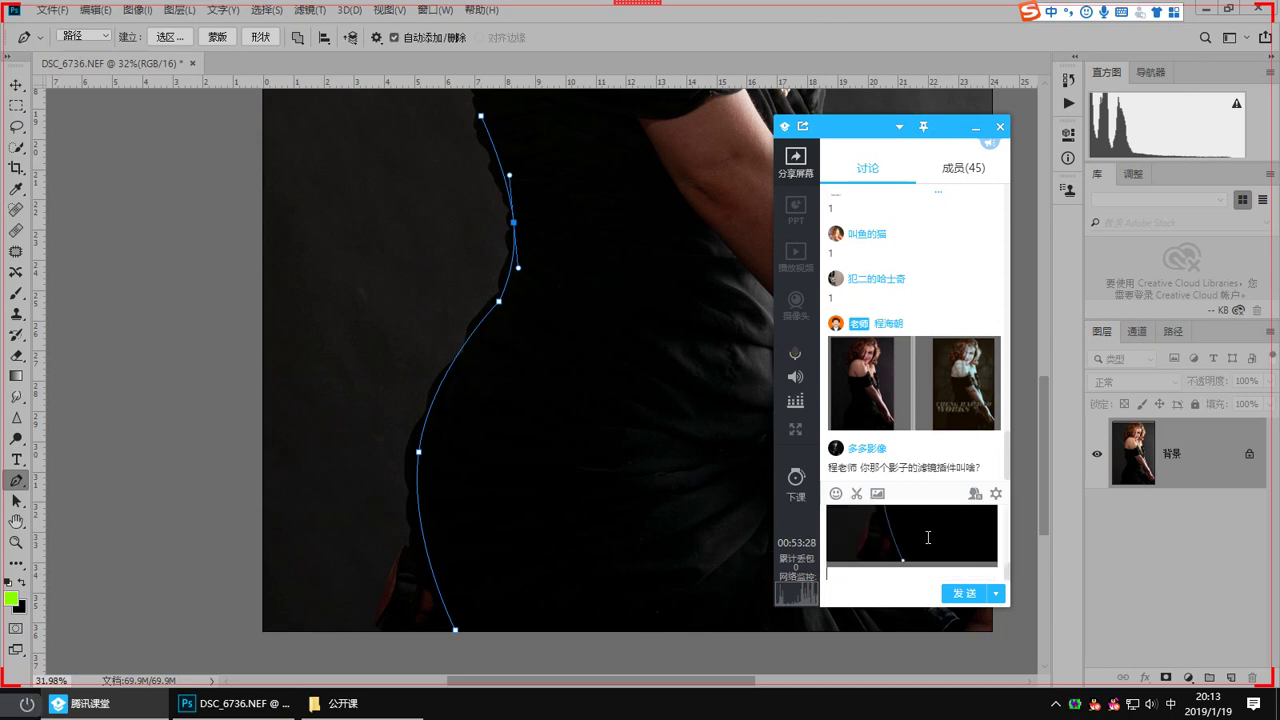
{"action": "left_click", "coordinate": [962, 593]}
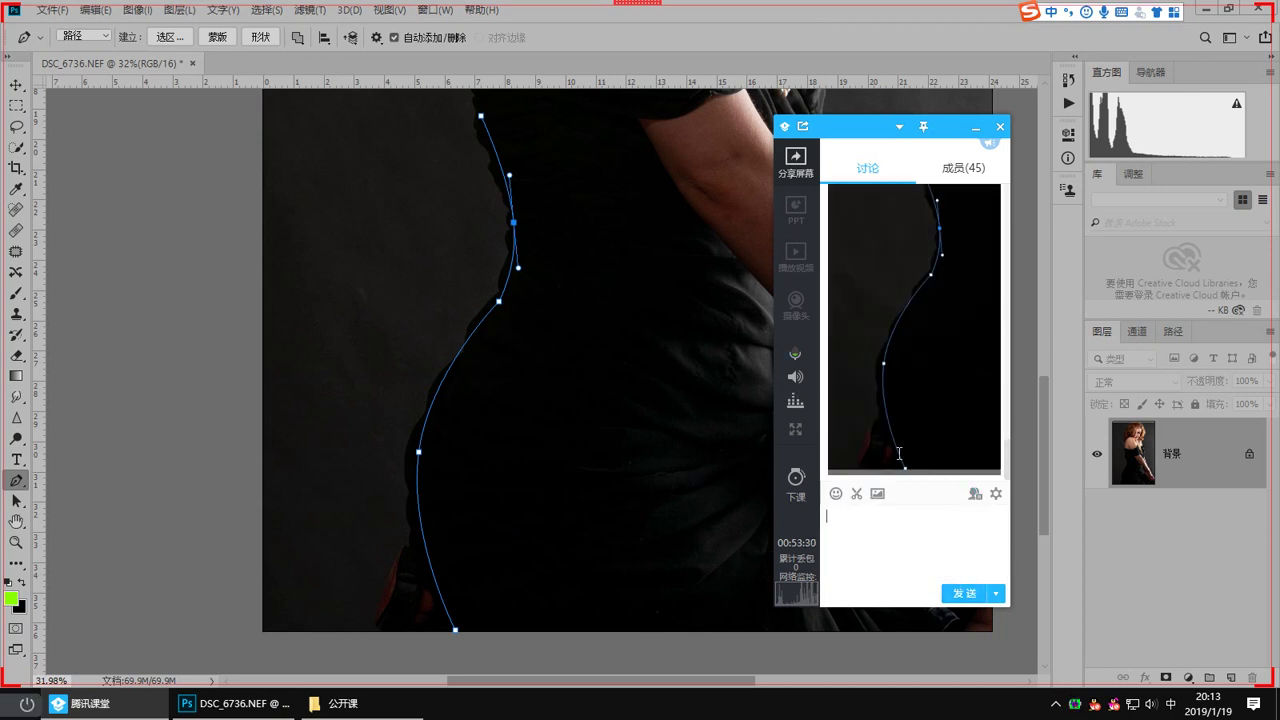
Step: Capture a screenshot of Photoshop's filter list with the Digital Film Tools plug-in expanded to Light v4.0
{"action": "left_click", "coordinate": [308, 9]}
{"action": "mouse_move", "coordinate": [446, 386]}
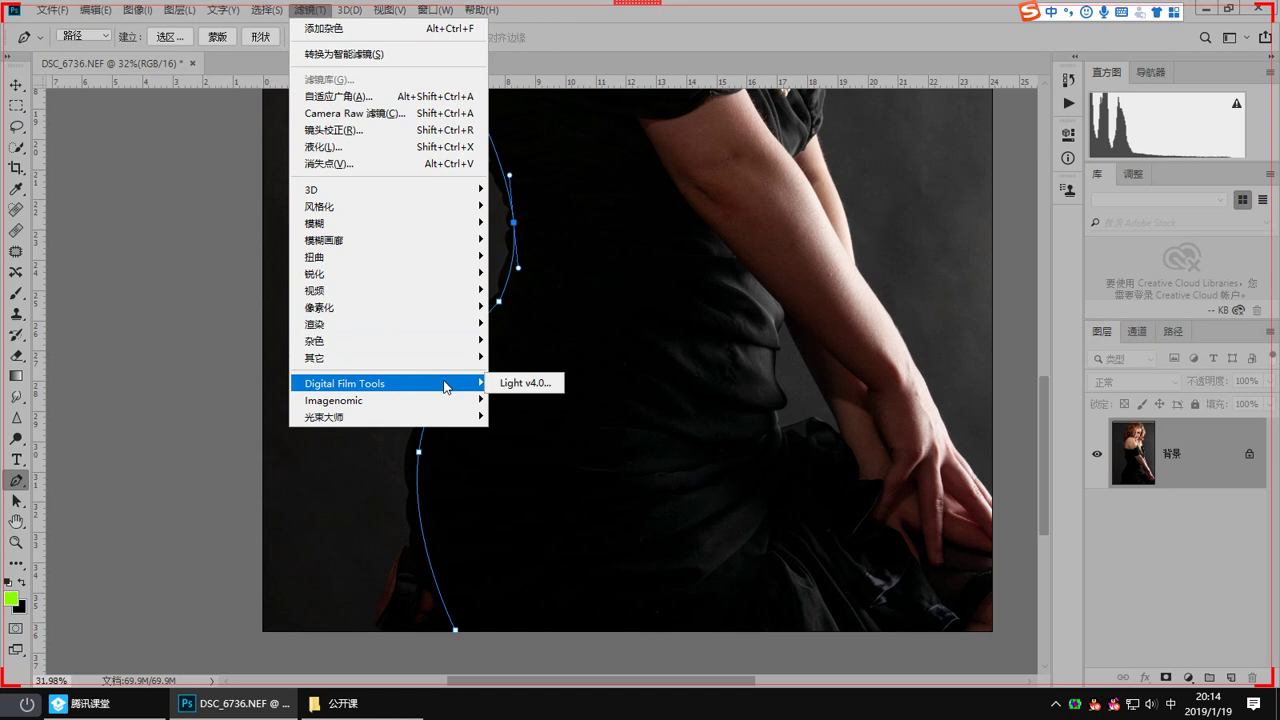
{"action": "key", "text": "ctrl+alt+a"}
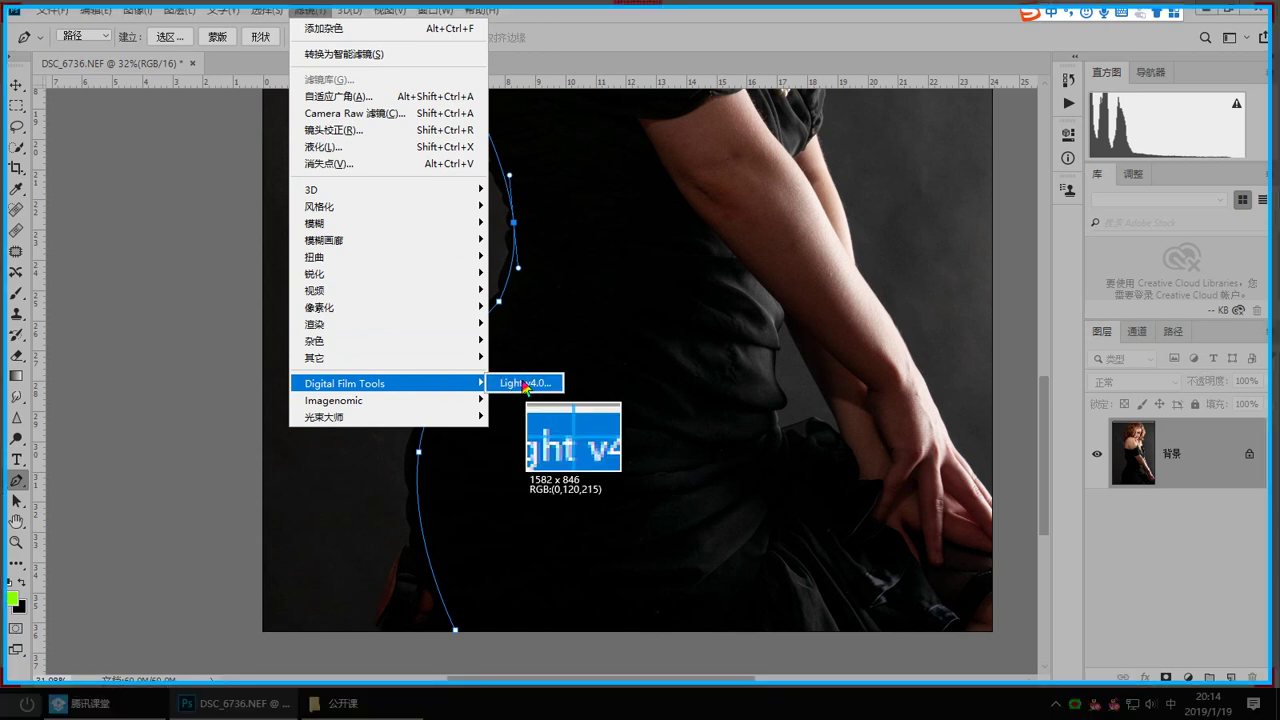
{"action": "left_click", "coordinate": [284, 358]}
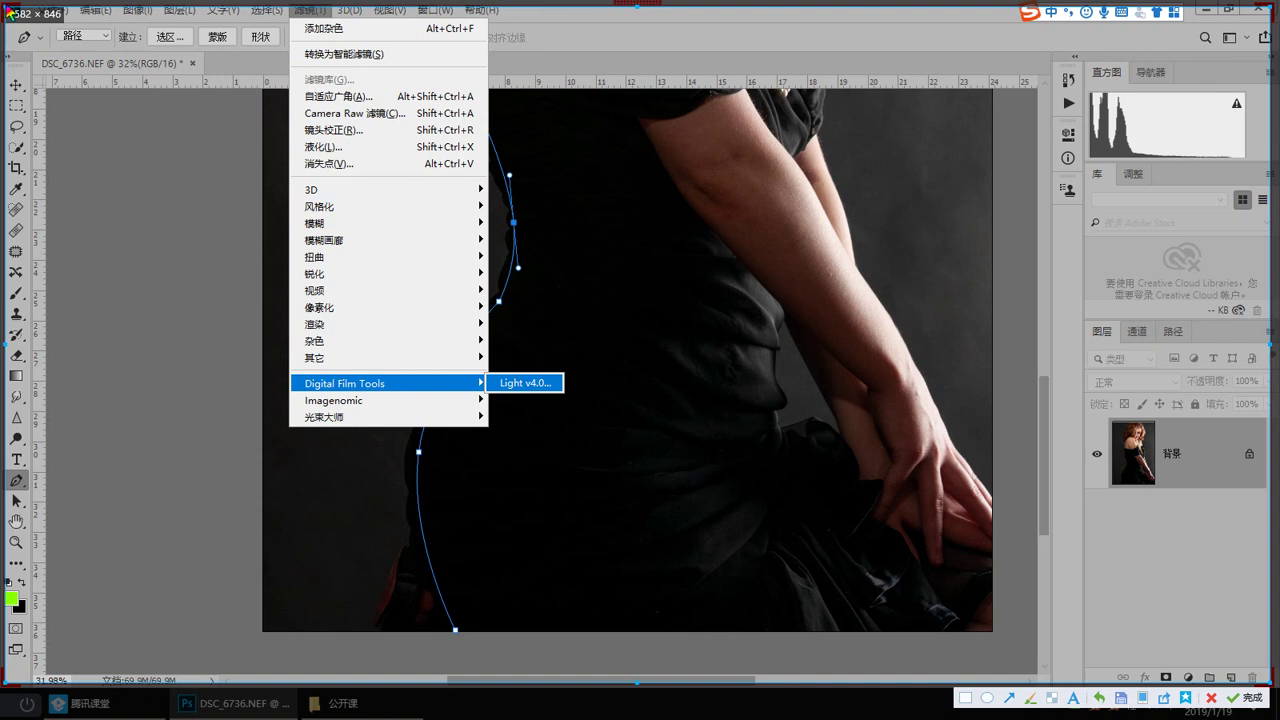
{"action": "left_click_drag", "start_coordinate": [8, 11], "coordinate": [768, 495]}
{"action": "left_click_drag", "start_coordinate": [877, 525], "coordinate": [321, 303]}
{"action": "left_click_drag", "start_coordinate": [714, 463], "coordinate": [560, 420]}
{"action": "left_click_drag", "start_coordinate": [487, 370], "coordinate": [545, 382]}
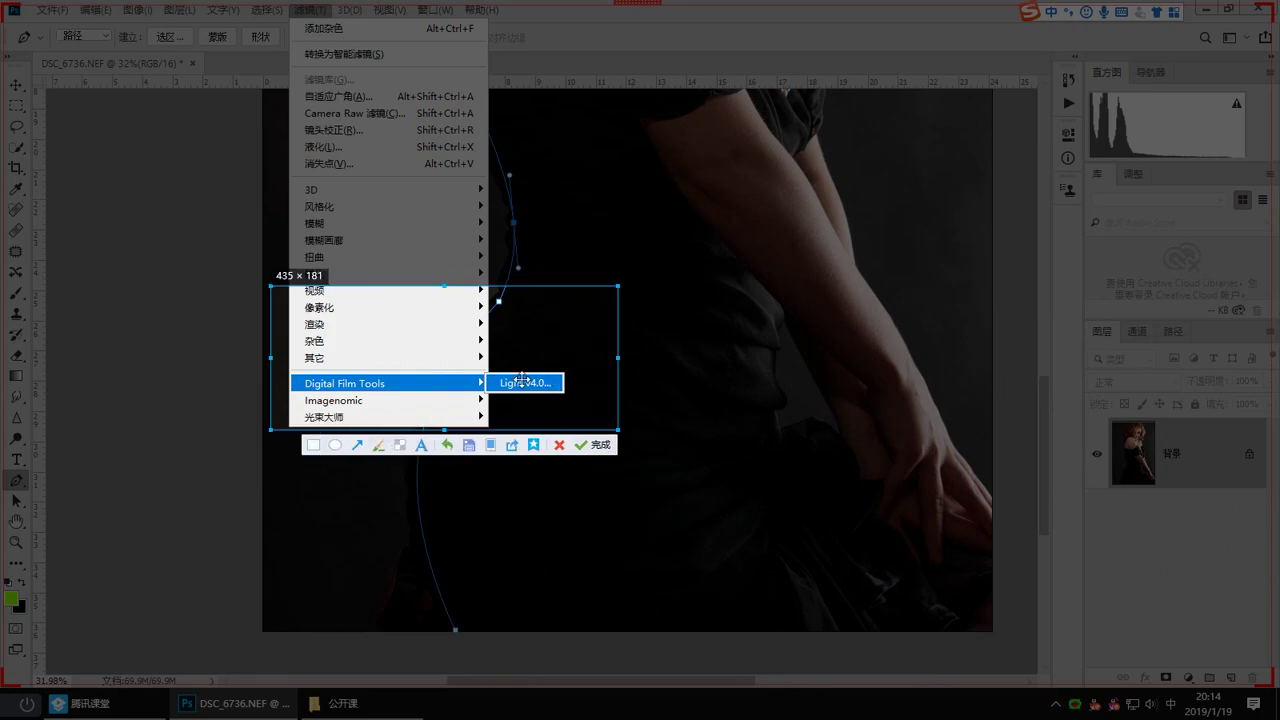
{"action": "double_click", "coordinate": [545, 382]}
Step: Send the filter list screenshot in the Tencent Classroom discussion and look over the recent chat messages
{"action": "left_click", "coordinate": [88, 703]}
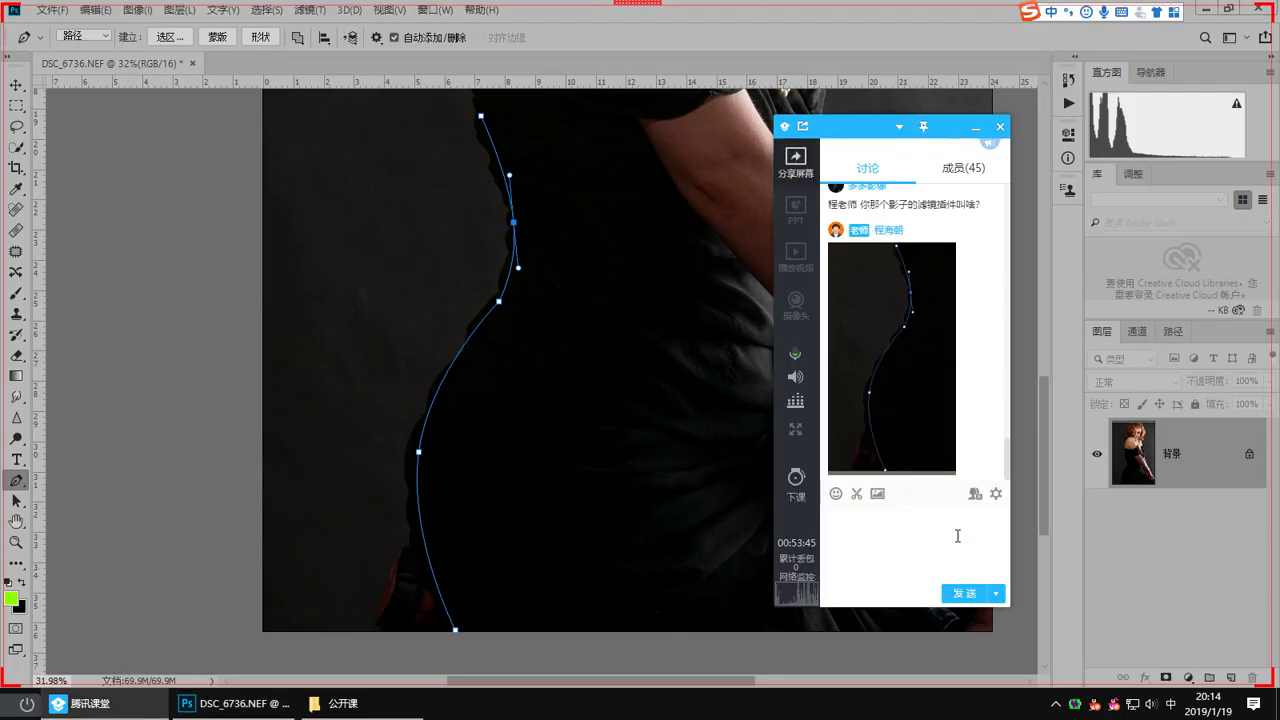
{"action": "key", "text": "ctrl+v"}
{"action": "left_click", "coordinate": [962, 593]}
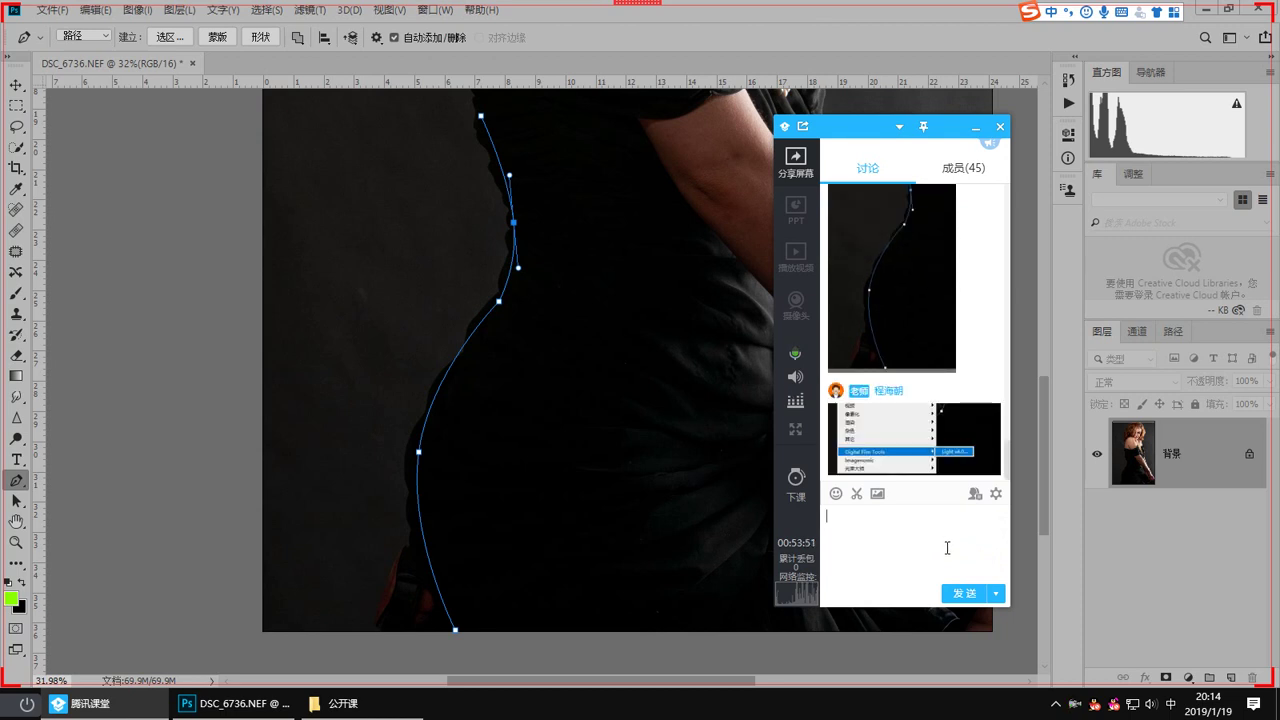
{"action": "scroll", "coordinate": [932, 410], "scroll_direction": "up", "scroll_amount": 5}
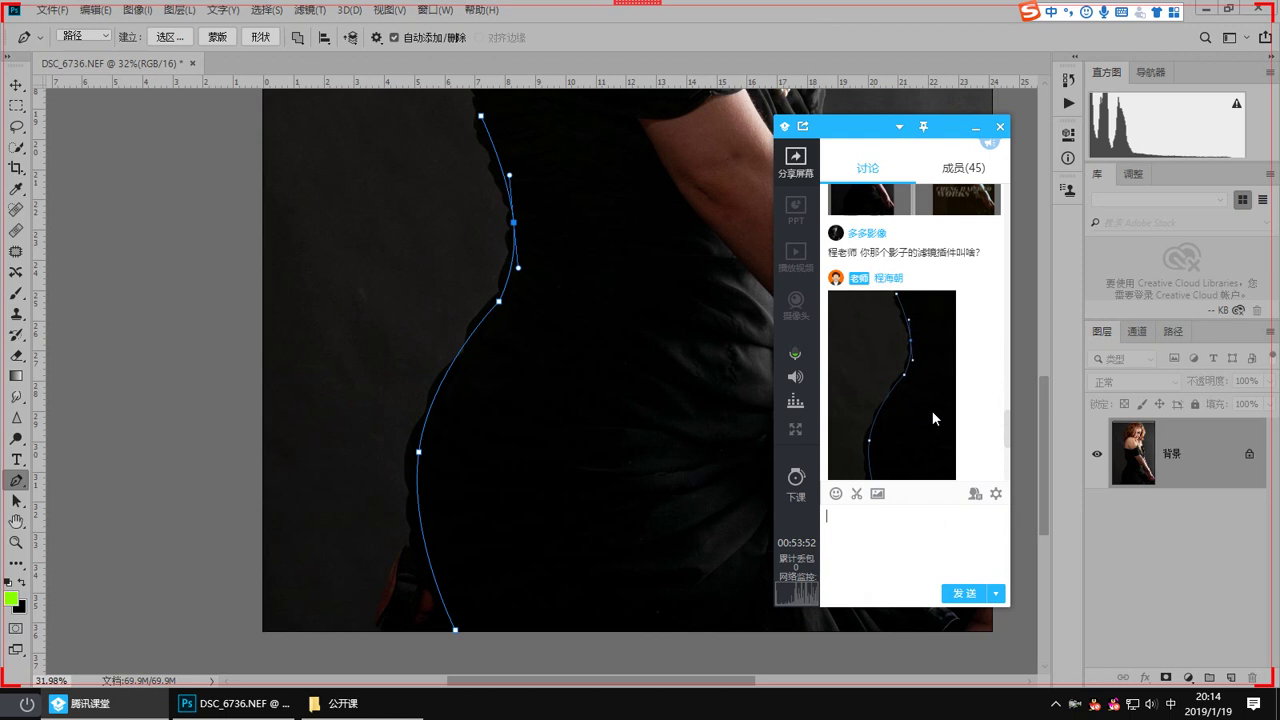
{"action": "scroll", "coordinate": [932, 417], "scroll_direction": "down", "scroll_amount": 5}
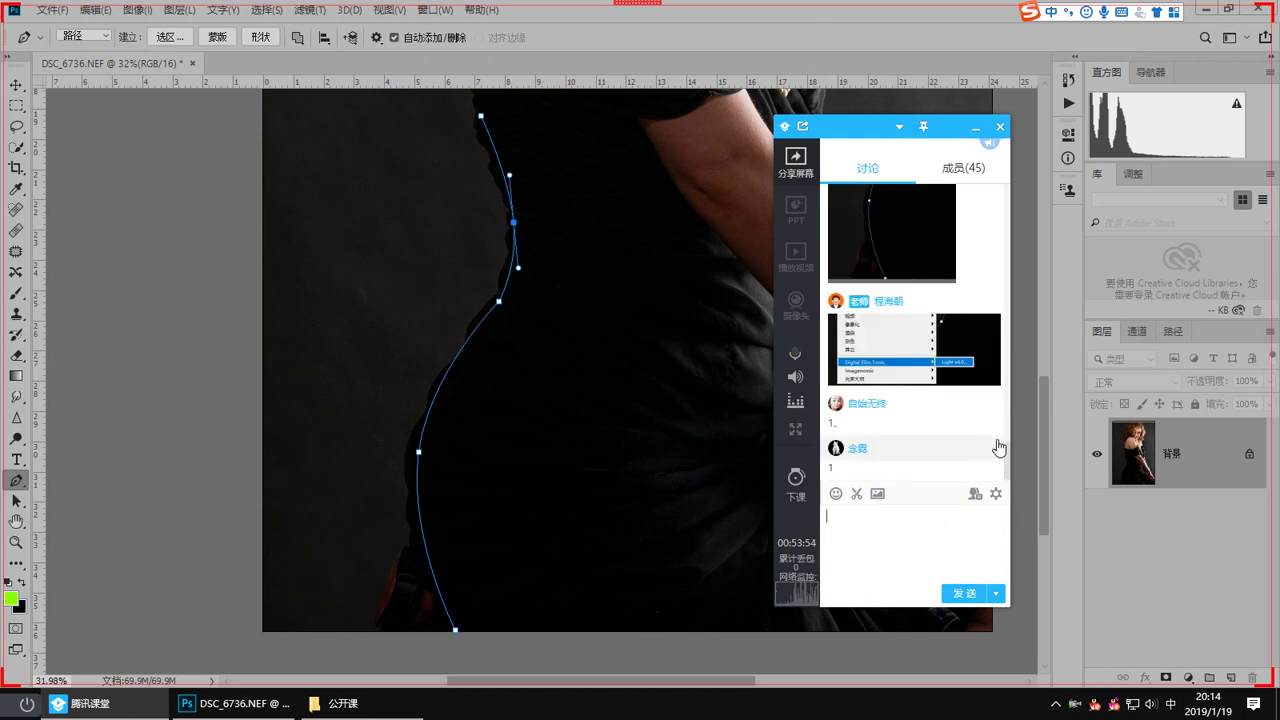
Step: Return to Photoshop and examine up close how the path runs along the uneven back edge of the dress
{"action": "left_click", "coordinate": [1137, 452]}
{"action": "scroll", "coordinate": [518, 504], "scroll_direction": "down", "scroll_amount": 1}
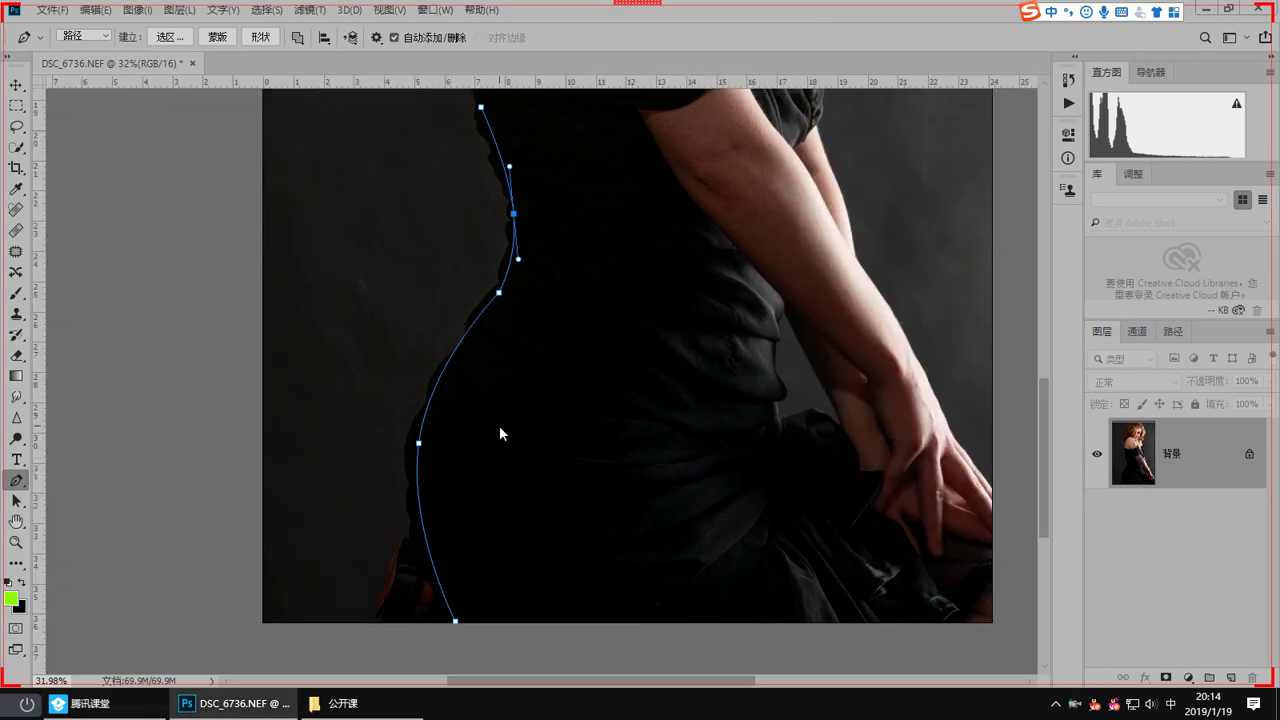
{"action": "scroll", "coordinate": [428, 526], "scroll_direction": "up", "scroll_amount": 3}
{"action": "left_click_drag", "start_coordinate": [443, 294], "coordinate": [440, 449]}
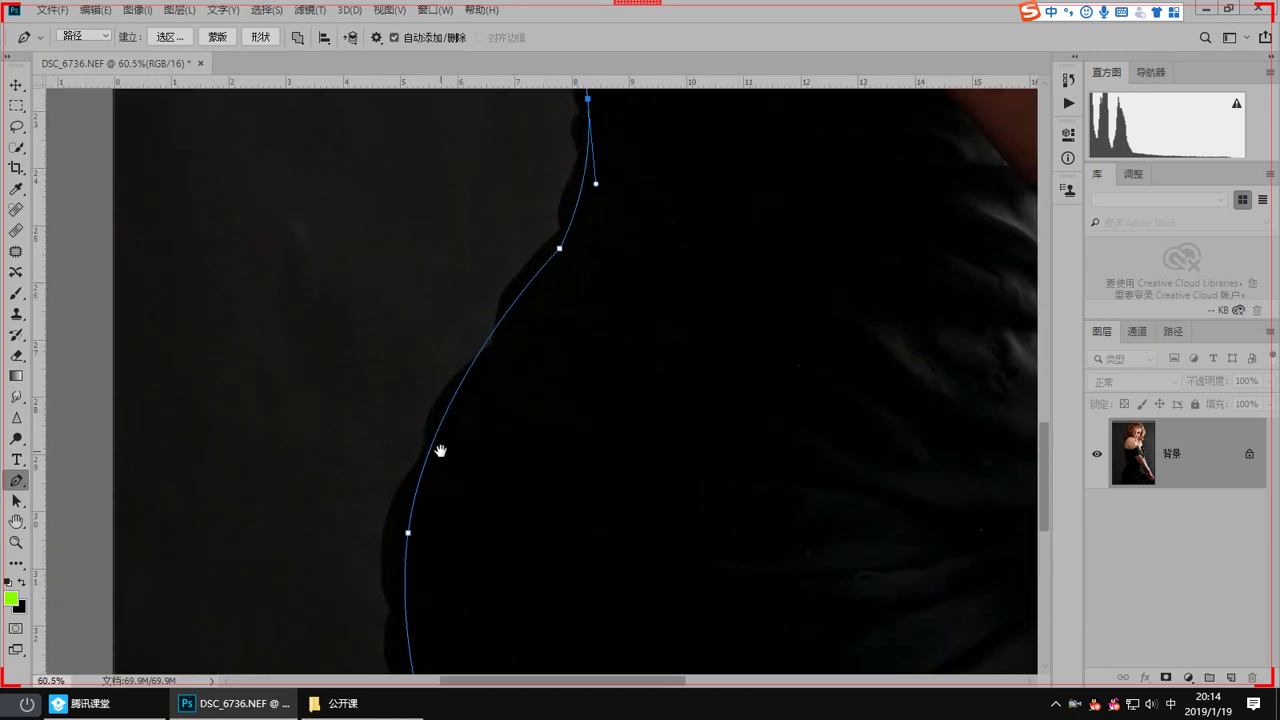
{"action": "scroll", "coordinate": [478, 334], "scroll_direction": "up", "scroll_amount": 3}
{"action": "left_click_drag", "start_coordinate": [595, 256], "coordinate": [409, 538]}
{"action": "left_click_drag", "start_coordinate": [522, 264], "coordinate": [554, 620]}
{"action": "mouse_move", "coordinate": [471, 471]}
{"action": "left_mouse_down"}
{"action": "mouse_move", "coordinate": [491, 537]}
{"action": "mouse_move", "coordinate": [473, 466]}
{"action": "left_mouse_up"}
Step: Capture a close-up screenshot of the path beside the dress's uneven waist edge and send it in the Tencent Classroom discussion
{"action": "key", "text": "ctrl+alt+a"}
{"action": "left_click_drag", "start_coordinate": [301, 183], "coordinate": [660, 607]}
{"action": "double_click", "coordinate": [478, 457]}
{"action": "left_click", "coordinate": [140, 710]}
{"action": "key", "text": "ctrl+v"}
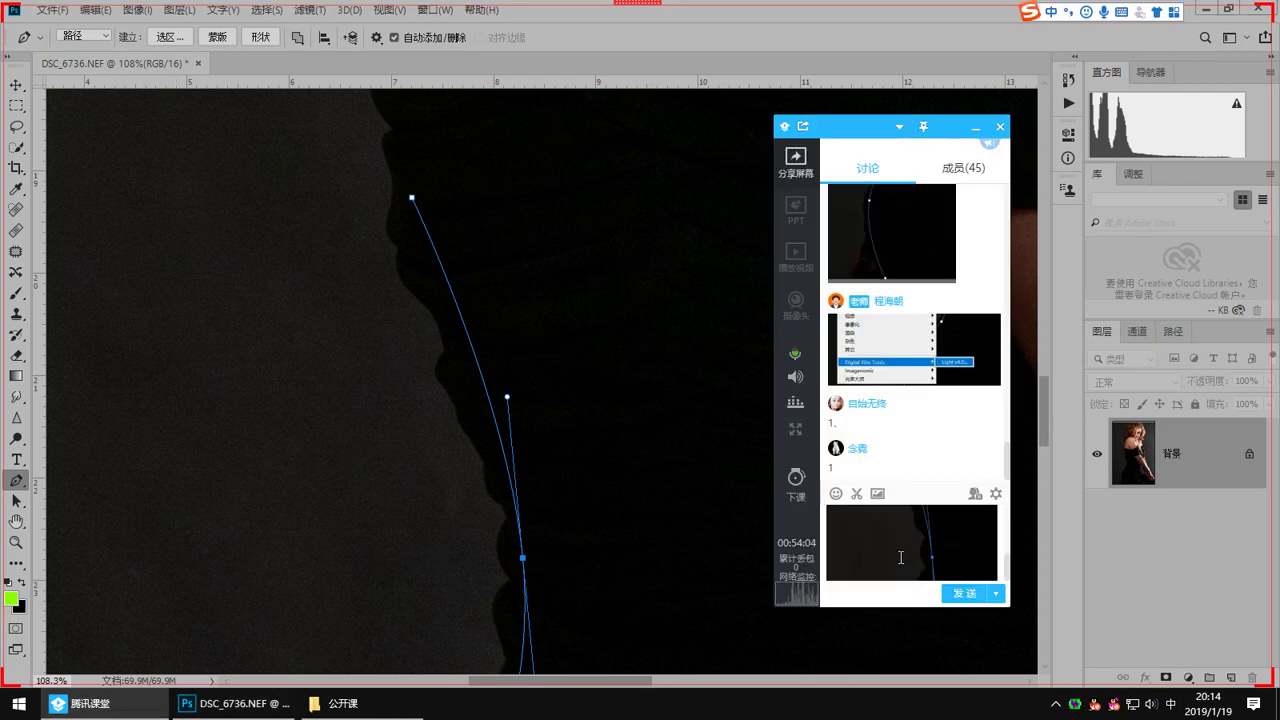
{"action": "left_click", "coordinate": [963, 593]}
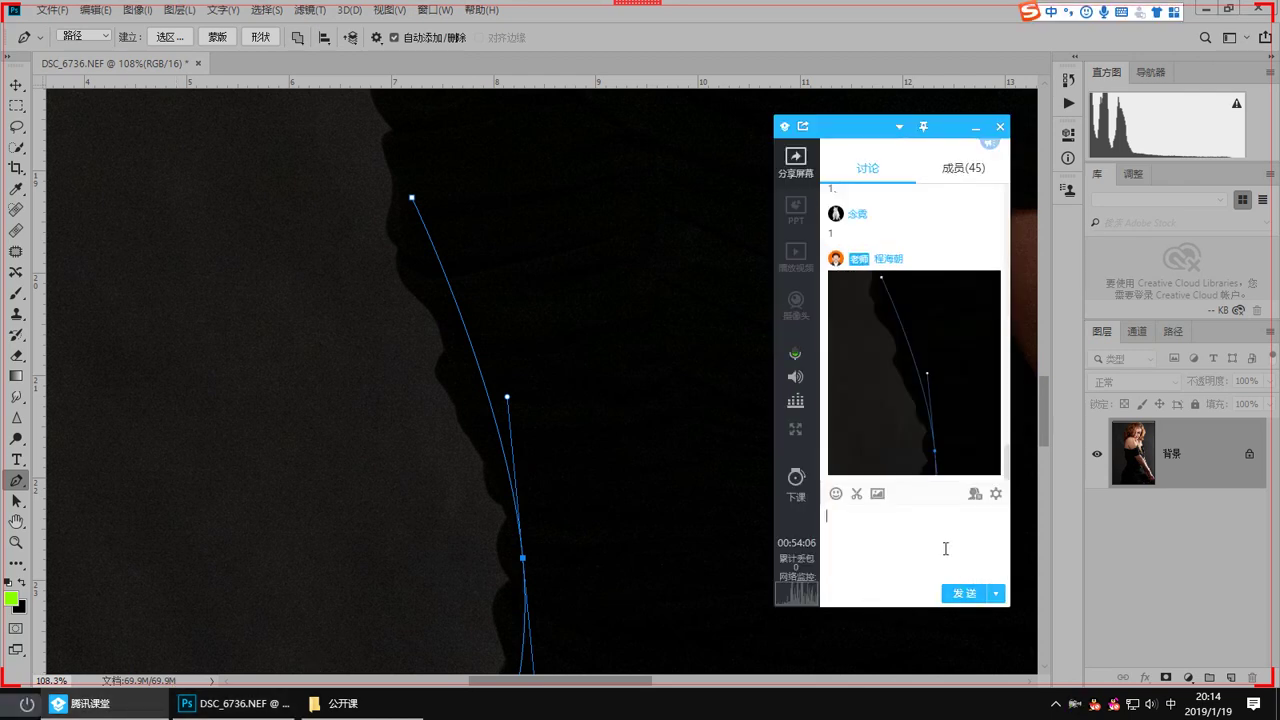
Step: Return to Photoshop and add an anchor point between the waist and hip, adjusting the path to the dress's outline
{"action": "left_click", "coordinate": [586, 466]}
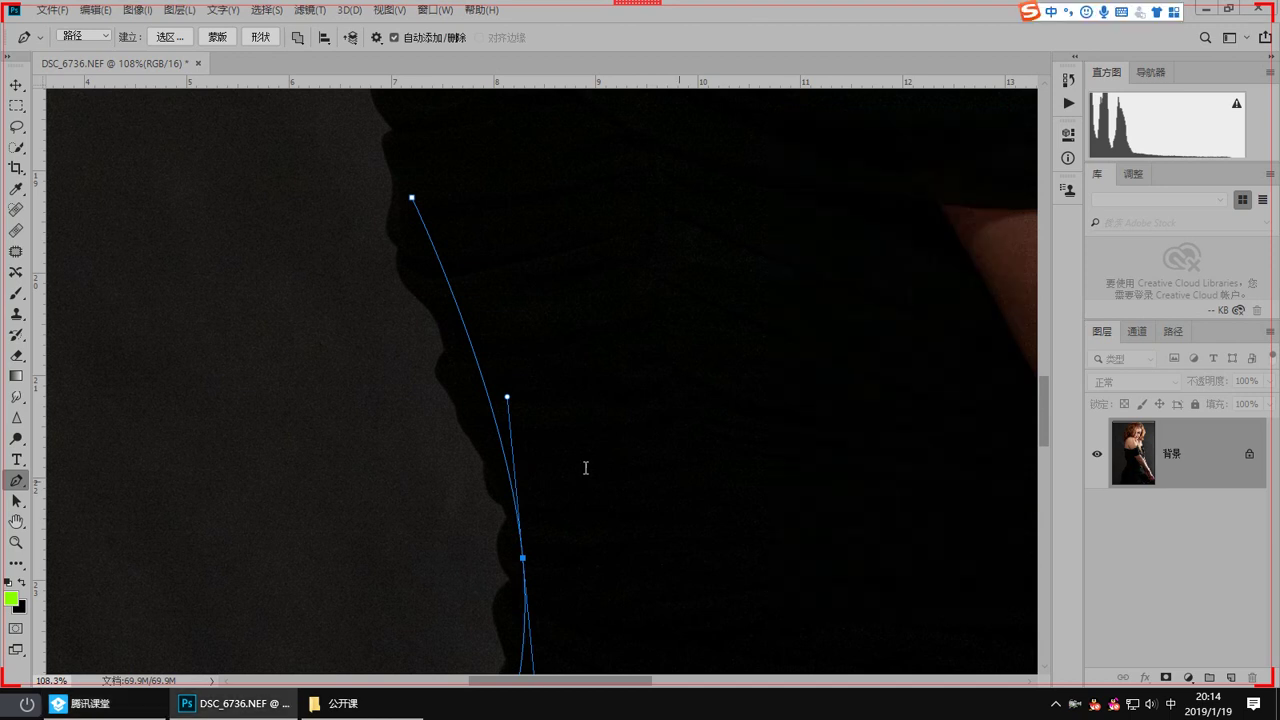
{"action": "key", "text": "ctrl+minus"}
{"action": "key", "text": "ctrl+minus"}
{"action": "key", "text": "ctrl+minus"}
{"action": "key", "text": "ctrl+minus"}
{"action": "key", "text": "ctrl+minus"}
{"action": "left_click_drag", "start_coordinate": [496, 496], "coordinate": [482, 414]}
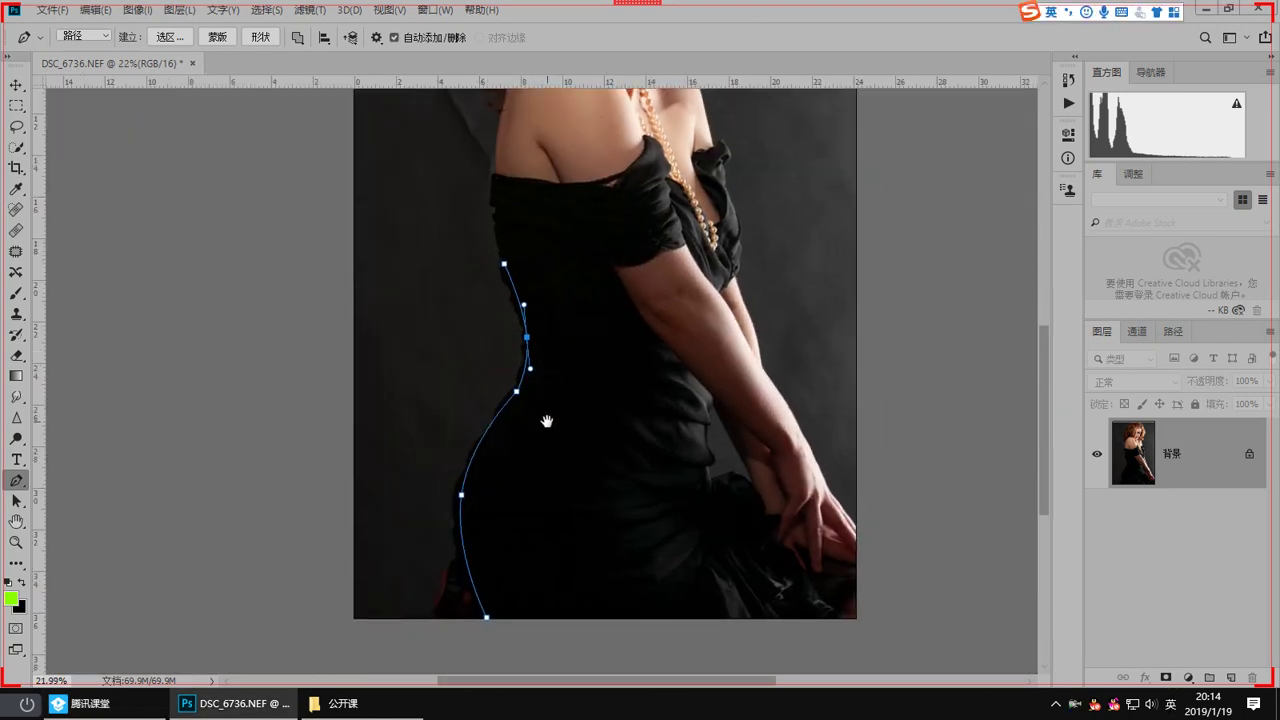
{"action": "scroll", "coordinate": [489, 451], "scroll_direction": "down", "scroll_amount": 2}
{"action": "scroll", "coordinate": [494, 371], "scroll_direction": "up", "scroll_amount": 4}
{"action": "left_click_drag", "start_coordinate": [489, 375], "coordinate": [491, 380]}
{"action": "left_click_drag", "start_coordinate": [597, 279], "coordinate": [638, 429]}
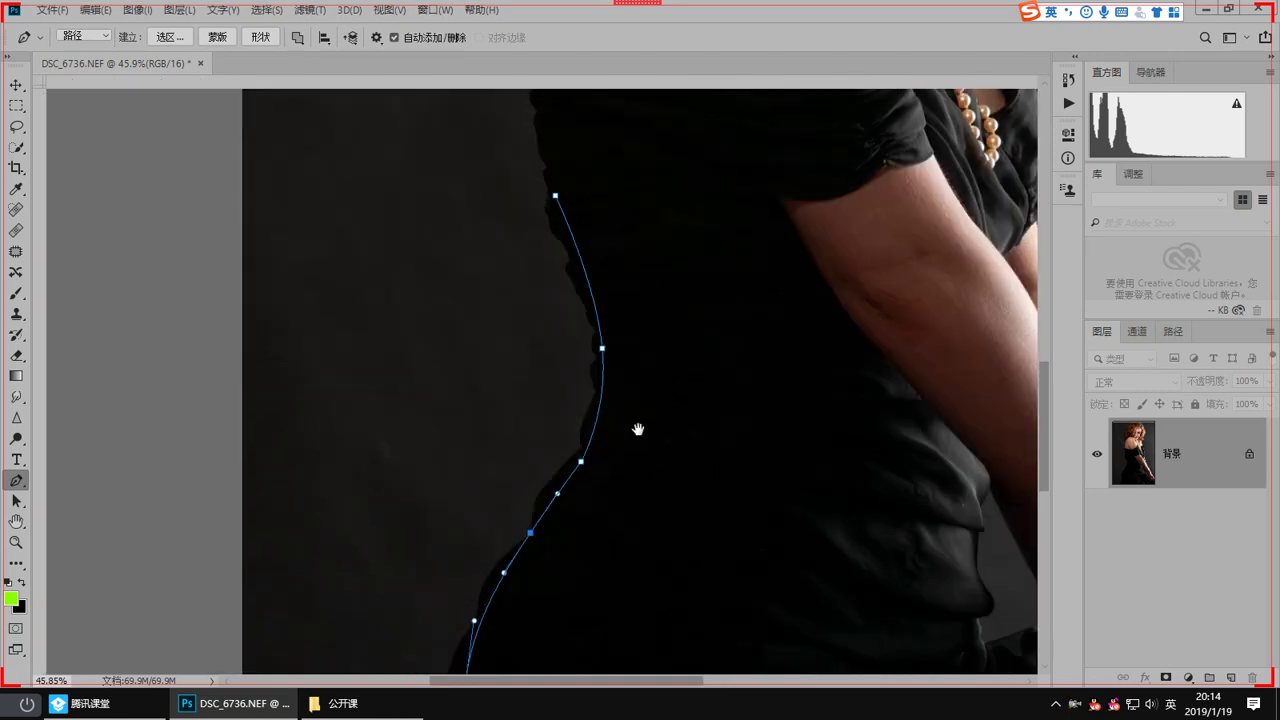
Step: Extend the path up to the dress's upper edge below the bare shoulder and bend the new segment along the fabric
{"action": "left_click_drag", "start_coordinate": [556, 145], "coordinate": [602, 466]}
{"action": "left_click_drag", "start_coordinate": [595, 209], "coordinate": [520, 250]}
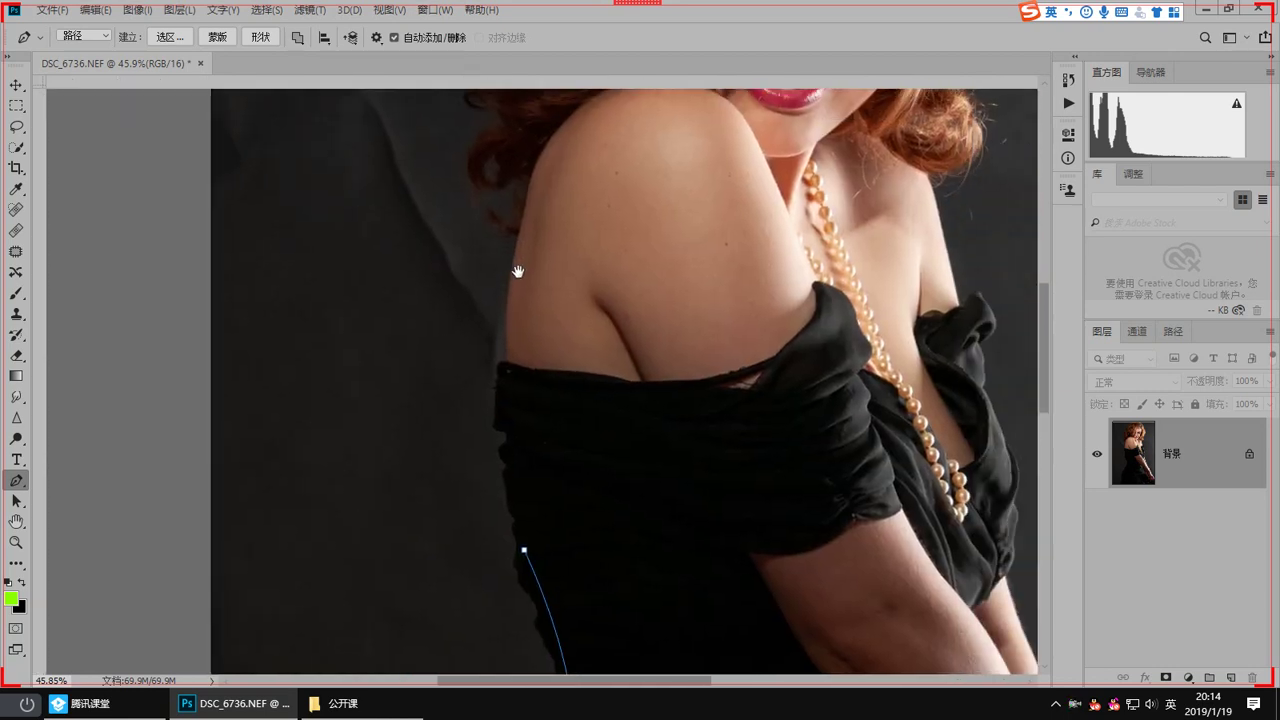
{"action": "left_click", "coordinate": [507, 367]}
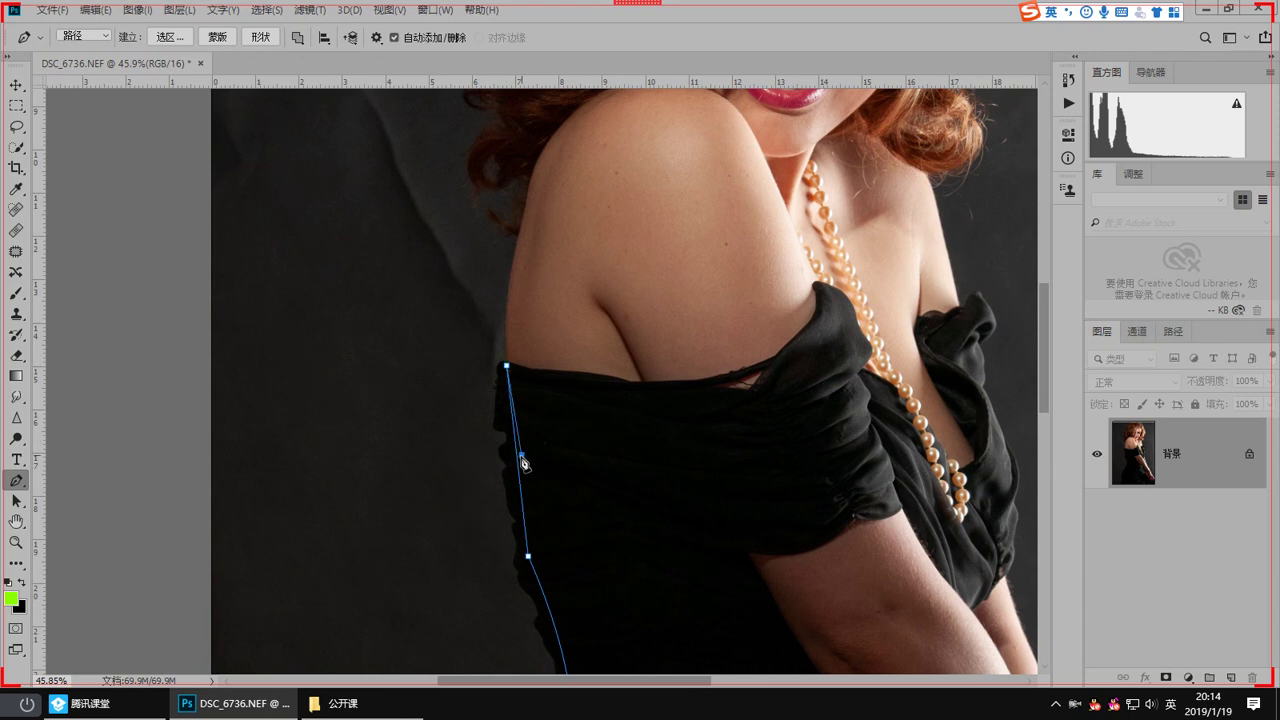
{"action": "left_click", "coordinate": [518, 458]}
{"action": "left_click_drag", "start_coordinate": [518, 458], "coordinate": [506, 446]}
{"action": "left_click_drag", "start_coordinate": [511, 338], "coordinate": [468, 322]}
{"action": "scroll", "coordinate": [461, 583], "scroll_direction": "up", "scroll_amount": 6}
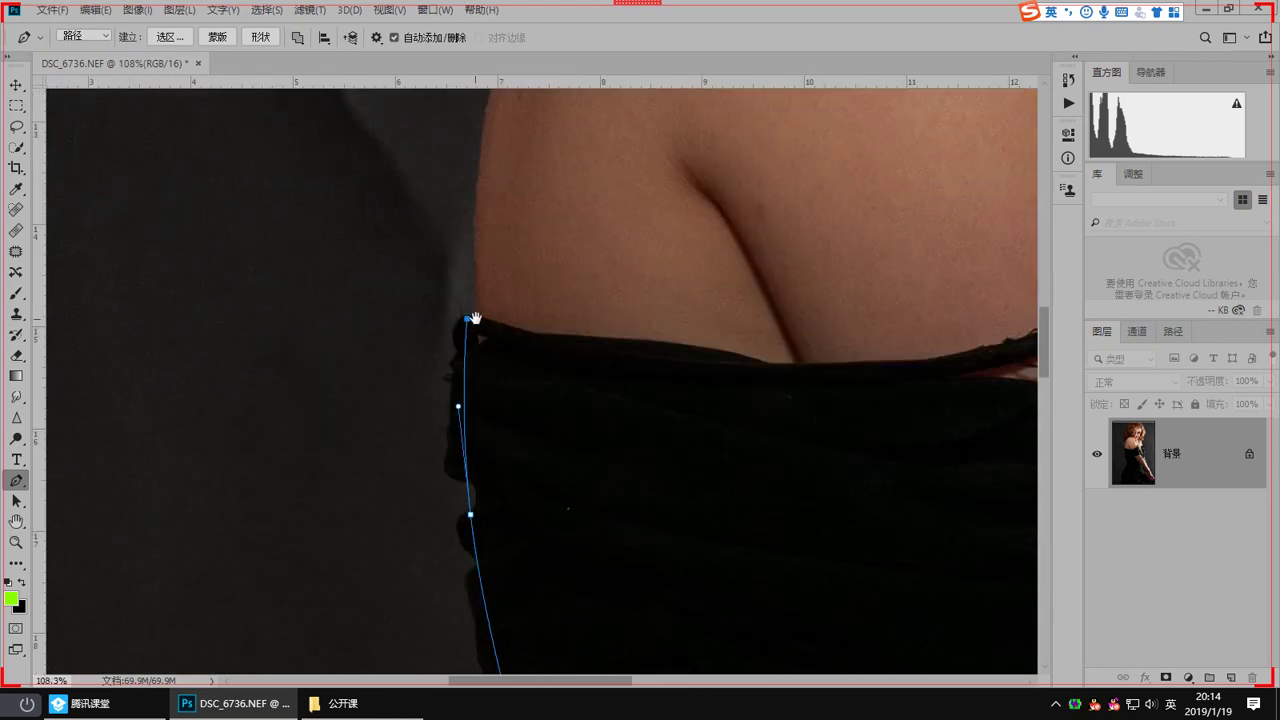
Step: Continue the path from the dress's upper edge along the outside of the bare upper arm to the hair
{"action": "left_click", "coordinate": [475, 318], "text": "alt"}
{"action": "scroll", "coordinate": [470, 314], "scroll_direction": "up", "scroll_amount": 6}
{"action": "left_click_drag", "start_coordinate": [510, 346], "coordinate": [514, 343]}
{"action": "scroll", "coordinate": [524, 322], "scroll_direction": "down", "scroll_amount": 6}
{"action": "left_click_drag", "start_coordinate": [550, 194], "coordinate": [545, 423]}
{"action": "left_click", "coordinate": [539, 395]}
{"action": "left_click_drag", "start_coordinate": [534, 575], "coordinate": [515, 431]}
{"action": "left_click_drag", "start_coordinate": [515, 431], "coordinate": [482, 405]}
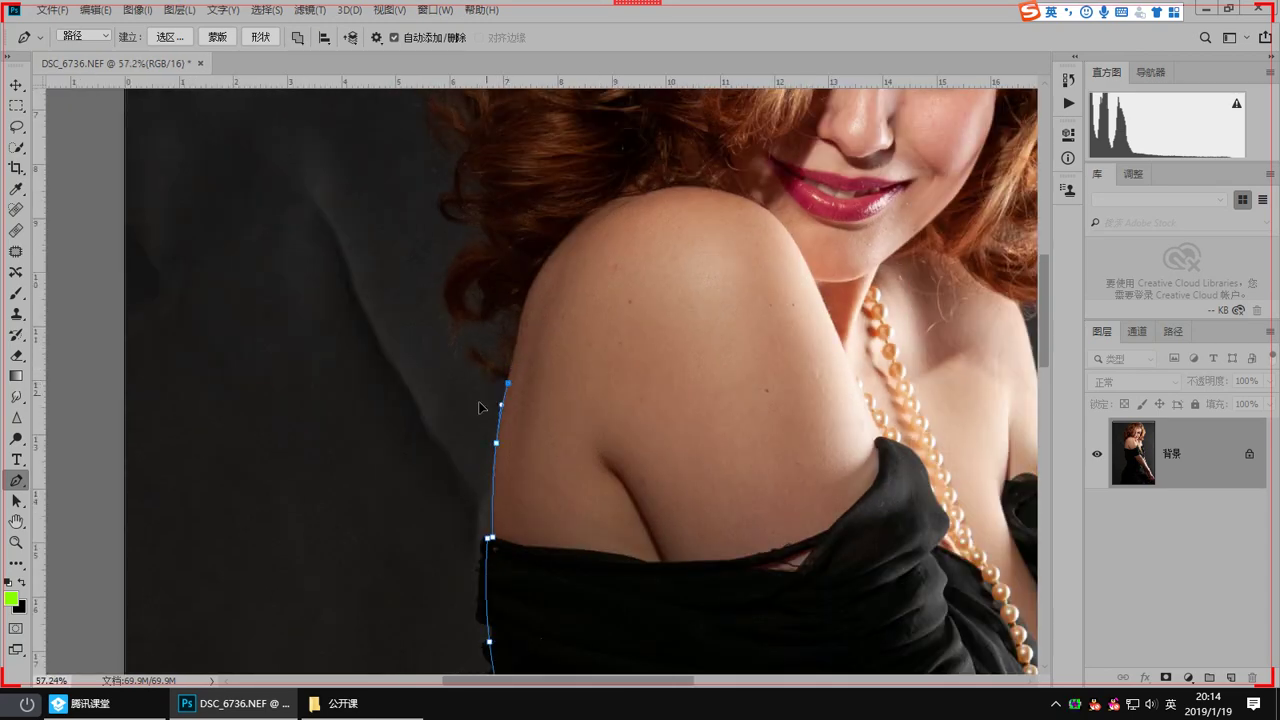
Step: Carry the path loosely around the outside of the hair above the near shoulder
{"action": "left_click_drag", "start_coordinate": [396, 209], "coordinate": [453, 458]}
{"action": "left_click", "coordinate": [363, 286]}
{"action": "mouse_move", "coordinate": [455, 226]}
{"action": "left_mouse_down"}
{"action": "mouse_move", "coordinate": [414, 320]}
{"action": "mouse_move", "coordinate": [470, 221]}
{"action": "left_mouse_up"}
{"action": "key", "text": "ctrl+z"}
{"action": "left_click", "coordinate": [351, 423]}
{"action": "left_click_drag", "start_coordinate": [603, 90], "coordinate": [403, 262]}
{"action": "left_click_drag", "start_coordinate": [571, 217], "coordinate": [645, 220]}
Step: Continue the path around the rest of the hair and bring it down to the far shoulder
{"action": "left_click", "coordinate": [769, 257]}
{"action": "left_click_drag", "start_coordinate": [738, 243], "coordinate": [491, 230]}
{"action": "left_click_drag", "start_coordinate": [630, 224], "coordinate": [676, 269]}
{"action": "left_click_drag", "start_coordinate": [775, 661], "coordinate": [740, 337]}
{"action": "left_click_drag", "start_coordinate": [742, 337], "coordinate": [668, 457]}
{"action": "left_click_drag", "start_coordinate": [562, 557], "coordinate": [570, 308]}
{"action": "left_click_drag", "start_coordinate": [615, 249], "coordinate": [604, 257]}
{"action": "left_click_drag", "start_coordinate": [569, 266], "coordinate": [545, 273]}
{"action": "left_click", "coordinate": [539, 268]}
Step: Extend the path along the far shoulder to the dress's ruffle and add anchor points that fit it to the skin edge
{"action": "left_click_drag", "start_coordinate": [550, 398], "coordinate": [602, 464]}
{"action": "left_click", "coordinate": [616, 437]}
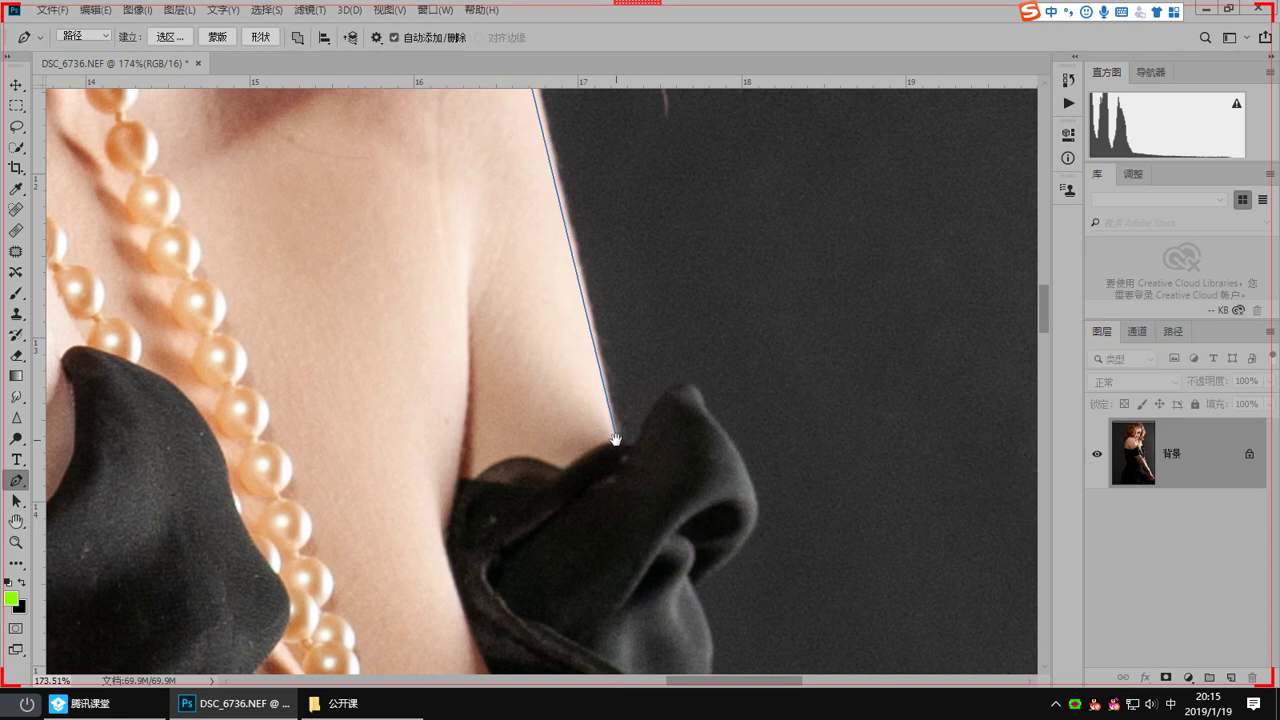
{"action": "left_click_drag", "start_coordinate": [568, 223], "coordinate": [620, 415]}
{"action": "left_click", "coordinate": [606, 372]}
{"action": "left_click_drag", "start_coordinate": [606, 371], "coordinate": [611, 362]}
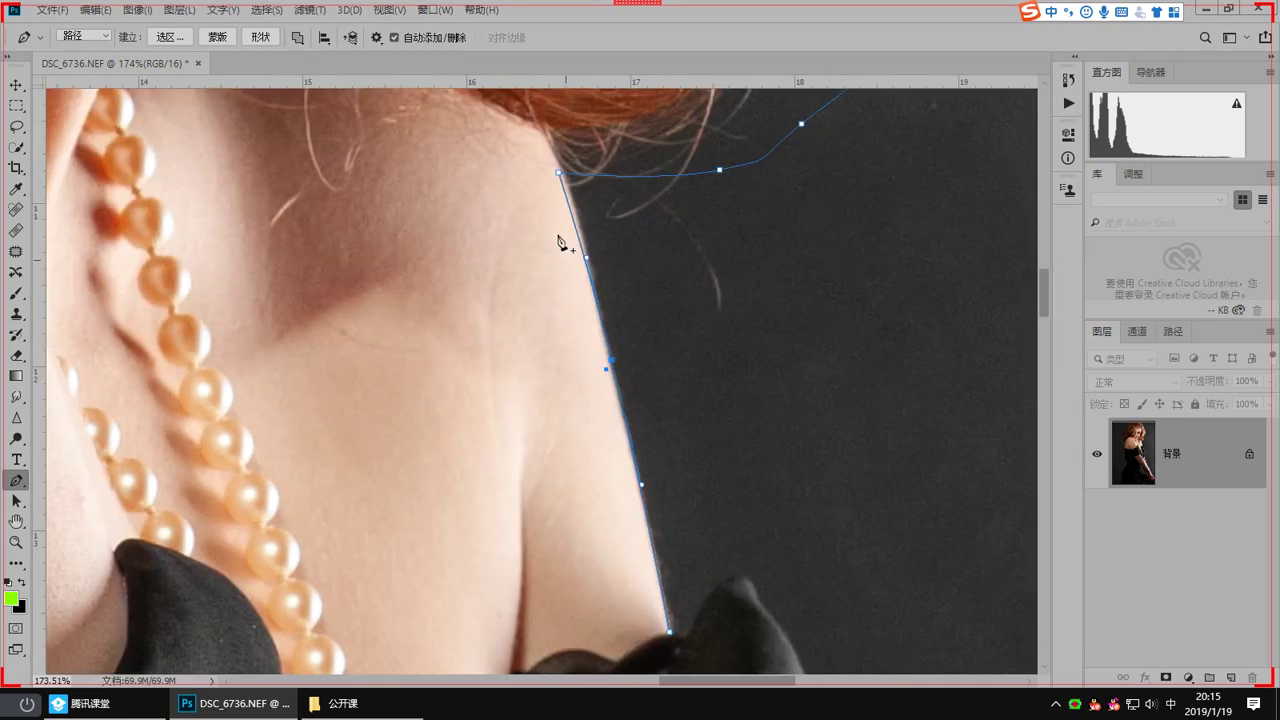
{"action": "left_click_drag", "start_coordinate": [558, 237], "coordinate": [596, 360]}
{"action": "left_click_drag", "start_coordinate": [597, 297], "coordinate": [603, 304]}
Step: Trace the path around the raised fabric ruffle at the far side of the neckline
{"action": "left_click_drag", "start_coordinate": [789, 663], "coordinate": [585, 317]}
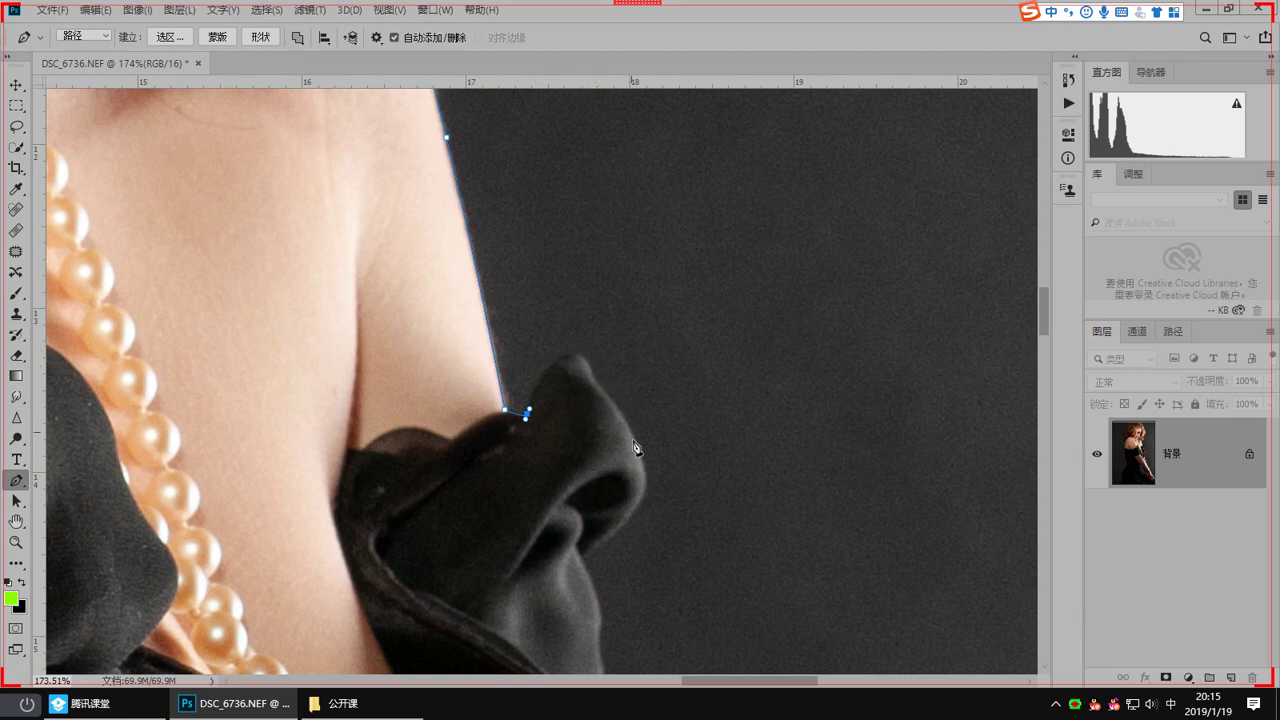
{"action": "left_click_drag", "start_coordinate": [636, 447], "coordinate": [600, 336]}
{"action": "left_click", "coordinate": [547, 447]}
{"action": "left_click_drag", "start_coordinate": [530, 402], "coordinate": [537, 250]}
{"action": "left_click", "coordinate": [543, 292]}
{"action": "left_click", "coordinate": [569, 276]}
Step: Continue the path down the chest side of the dress to the rear arm and adjust its curve to the fabric edge
{"action": "scroll", "coordinate": [527, 383], "scroll_direction": "down", "scroll_amount": 3}
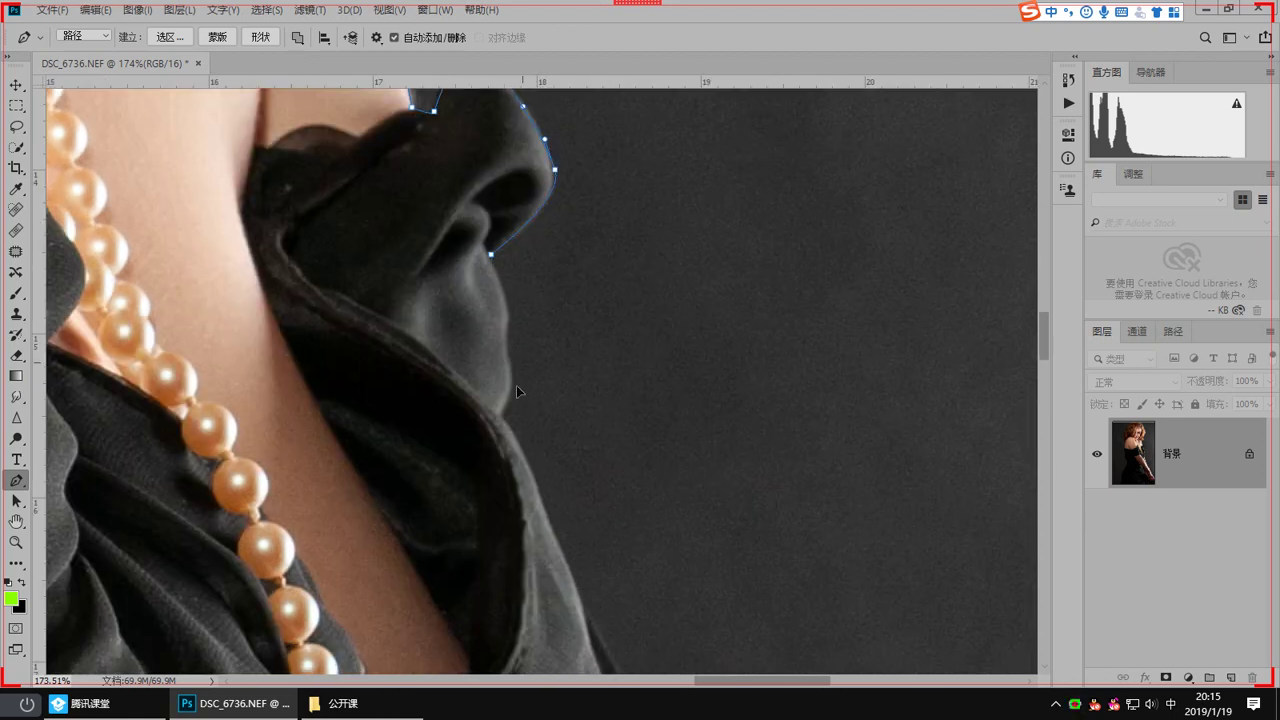
{"action": "left_click_drag", "start_coordinate": [497, 365], "coordinate": [507, 358]}
{"action": "scroll", "coordinate": [508, 312], "scroll_direction": "down", "scroll_amount": 3}
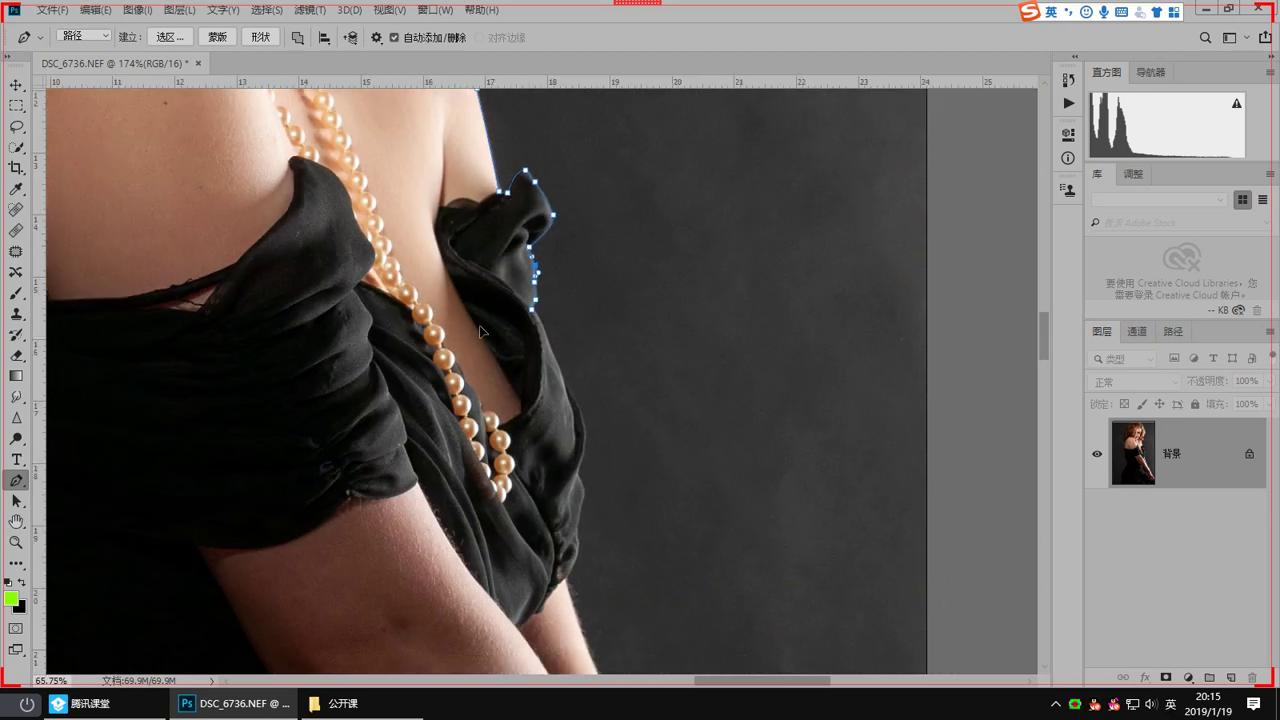
{"action": "scroll", "coordinate": [520, 400], "scroll_direction": "down", "scroll_amount": 5}
{"action": "left_click", "coordinate": [531, 437]}
{"action": "left_click_drag", "start_coordinate": [531, 437], "coordinate": [574, 362]}
{"action": "scroll", "coordinate": [561, 337], "scroll_direction": "up", "scroll_amount": 3}
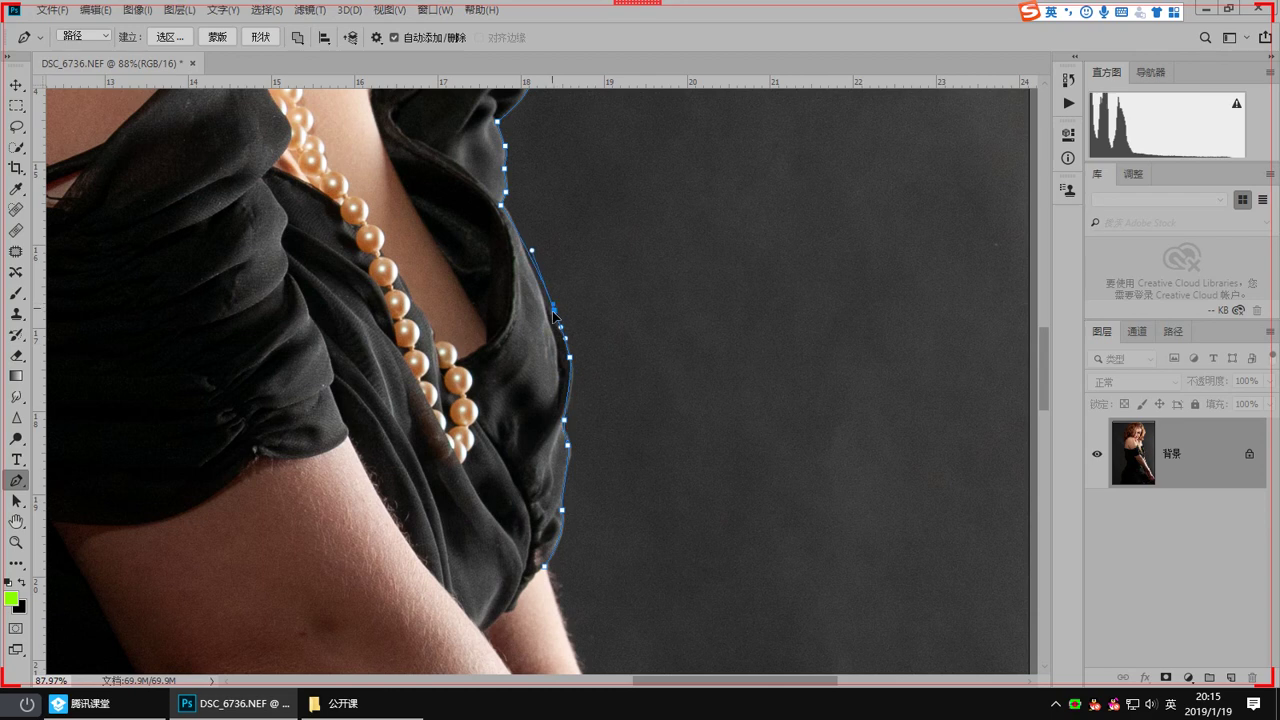
{"action": "left_click_drag", "start_coordinate": [553, 314], "coordinate": [557, 318]}
{"action": "left_click_drag", "start_coordinate": [557, 318], "coordinate": [555, 306]}
Step: Extend the path down the rear arm to where the forearms cross and fit it to the arm's outline
{"action": "scroll", "coordinate": [530, 330], "scroll_direction": "down", "scroll_amount": 8}
{"action": "scroll", "coordinate": [525, 360], "scroll_direction": "up", "scroll_amount": 2}
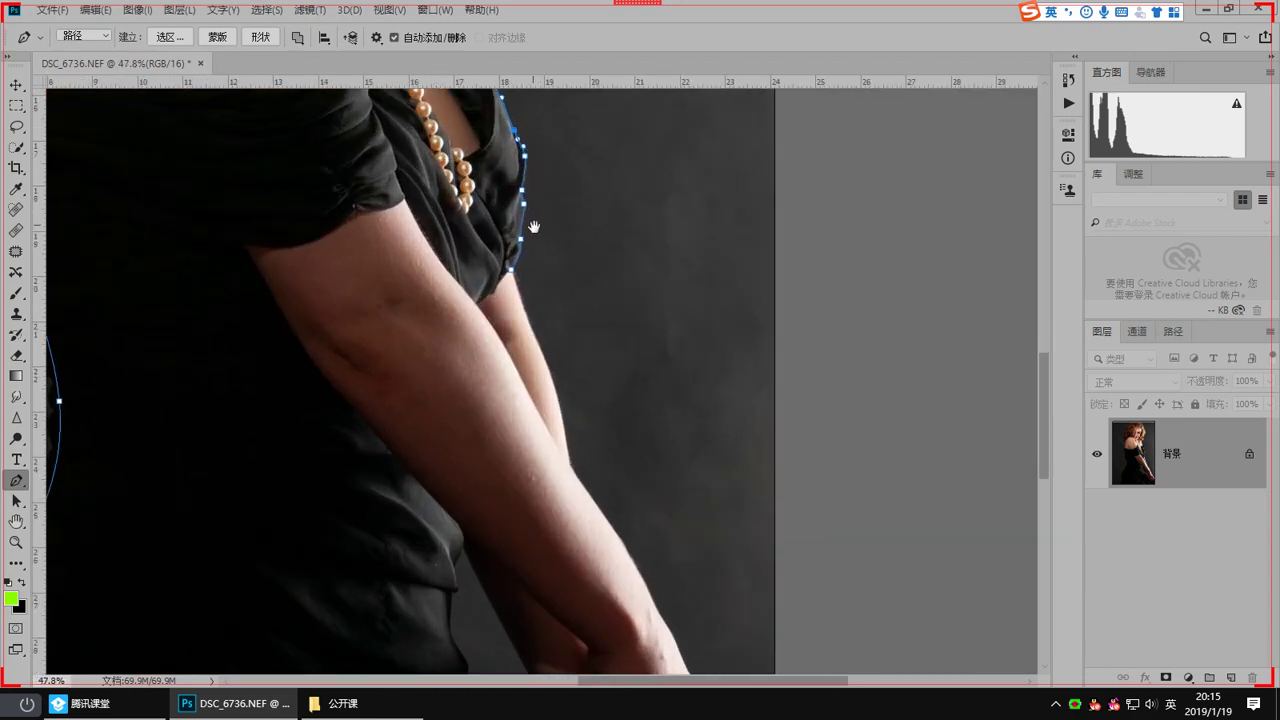
{"action": "left_click_drag", "start_coordinate": [534, 227], "coordinate": [567, 300]}
{"action": "left_click_drag", "start_coordinate": [629, 644], "coordinate": [547, 367]}
{"action": "left_click", "coordinate": [530, 331]}
{"action": "left_click", "coordinate": [513, 254]}
{"action": "left_click", "coordinate": [489, 182]}
Step: Extend the path down the front forearm and along the outer fingers to the image edge, fitting its curve to the skin
{"action": "left_click_drag", "start_coordinate": [577, 423], "coordinate": [514, 280]}
{"action": "left_click", "coordinate": [608, 442]}
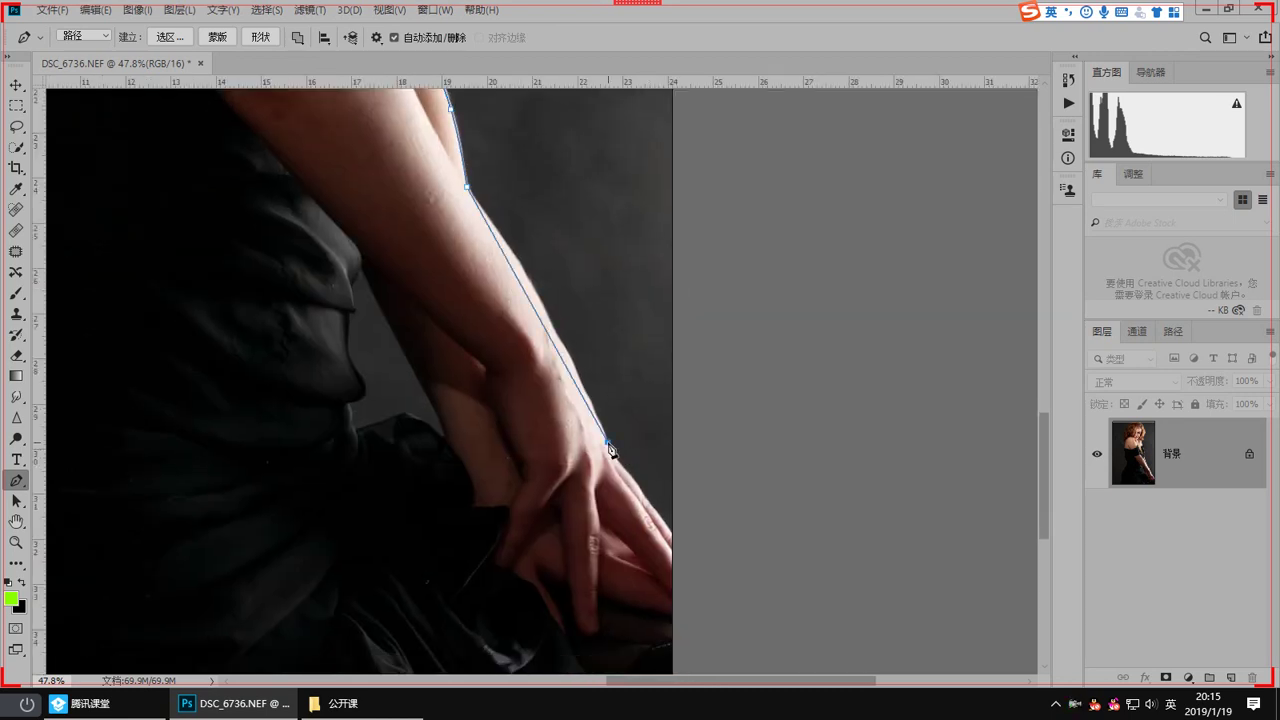
{"action": "scroll", "coordinate": [608, 386], "scroll_direction": "up", "scroll_amount": 3}
{"action": "left_click", "coordinate": [689, 492]}
{"action": "left_click_drag", "start_coordinate": [581, 346], "coordinate": [643, 480]}
{"action": "left_click", "coordinate": [557, 351]}
{"action": "left_click_drag", "start_coordinate": [557, 351], "coordinate": [552, 355]}
{"action": "left_click_drag", "start_coordinate": [610, 462], "coordinate": [564, 323]}
{"action": "mouse_move", "coordinate": [679, 433]}
{"action": "left_mouse_down"}
{"action": "mouse_move", "coordinate": [701, 472]}
{"action": "mouse_move", "coordinate": [699, 438]}
{"action": "left_mouse_up"}
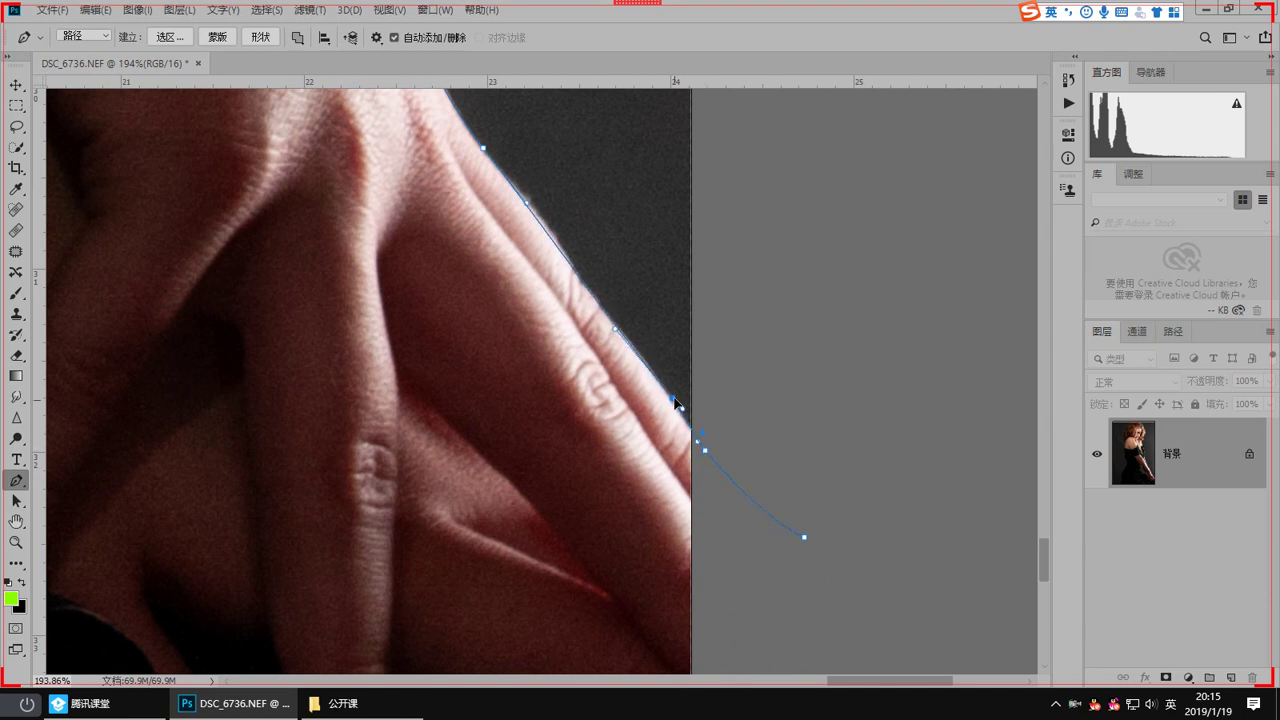
Step: Close the path around the outside of the canvas below the dress and convert it to a selection
{"action": "left_click_drag", "start_coordinate": [542, 235], "coordinate": [602, 420]}
{"action": "scroll", "coordinate": [642, 455], "scroll_direction": "down", "scroll_amount": 6}
{"action": "left_click_drag", "start_coordinate": [695, 561], "coordinate": [805, 441]}
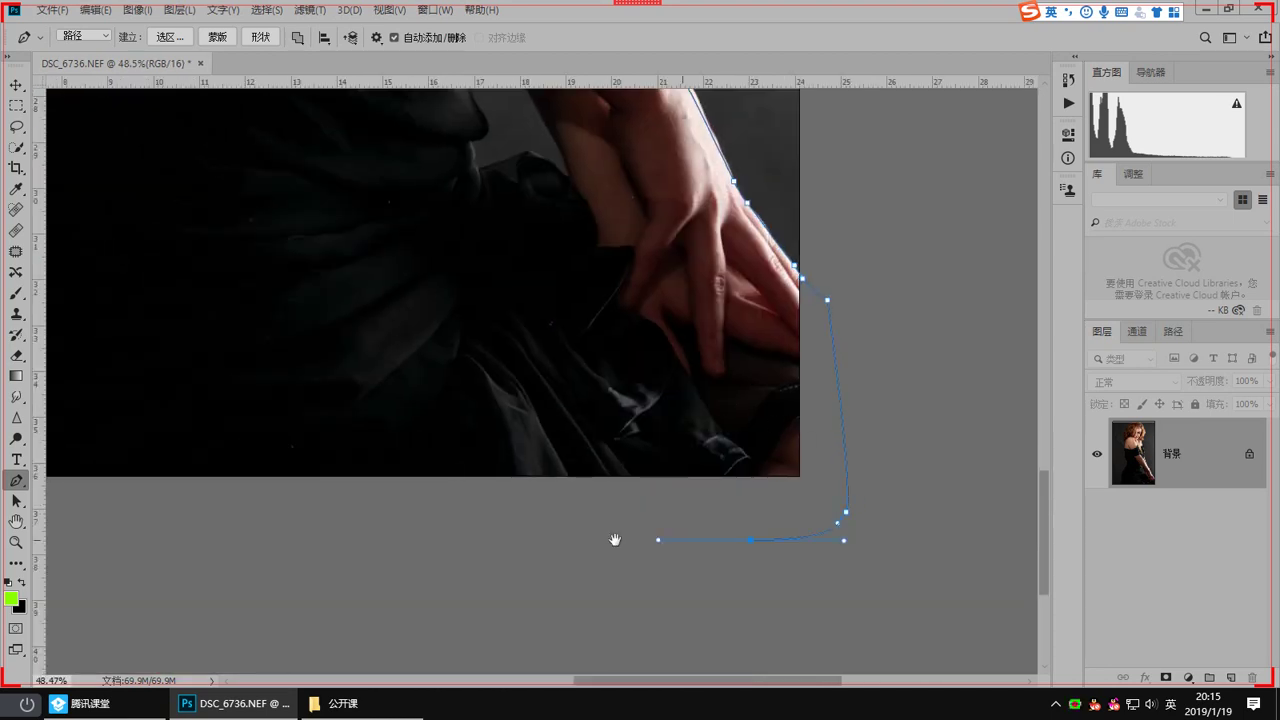
{"action": "left_click_drag", "start_coordinate": [615, 540], "coordinate": [1027, 547]}
{"action": "left_click", "coordinate": [365, 521]}
{"action": "key", "text": "ctrl+Return"}
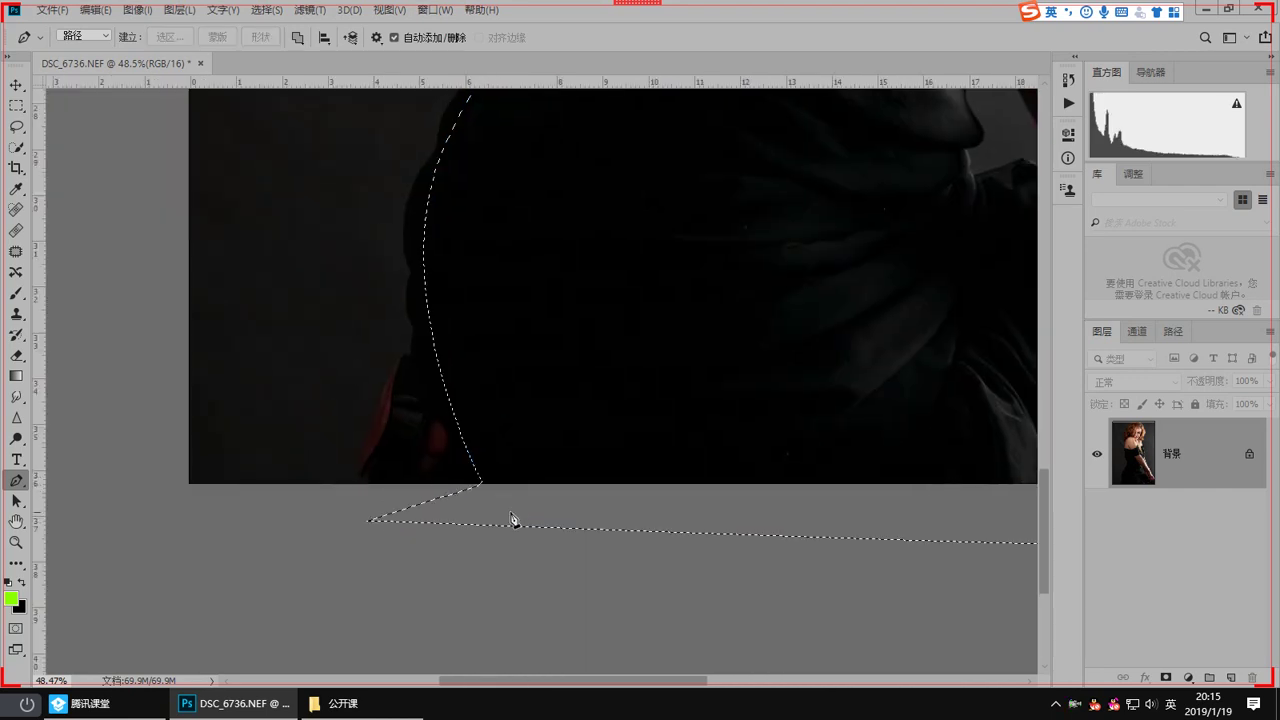
Step: Convert the background to a regular layer, duplicate it, hide the original and mask the copy with the selection
{"action": "scroll", "coordinate": [511, 509], "scroll_direction": "right", "scroll_amount": 3}
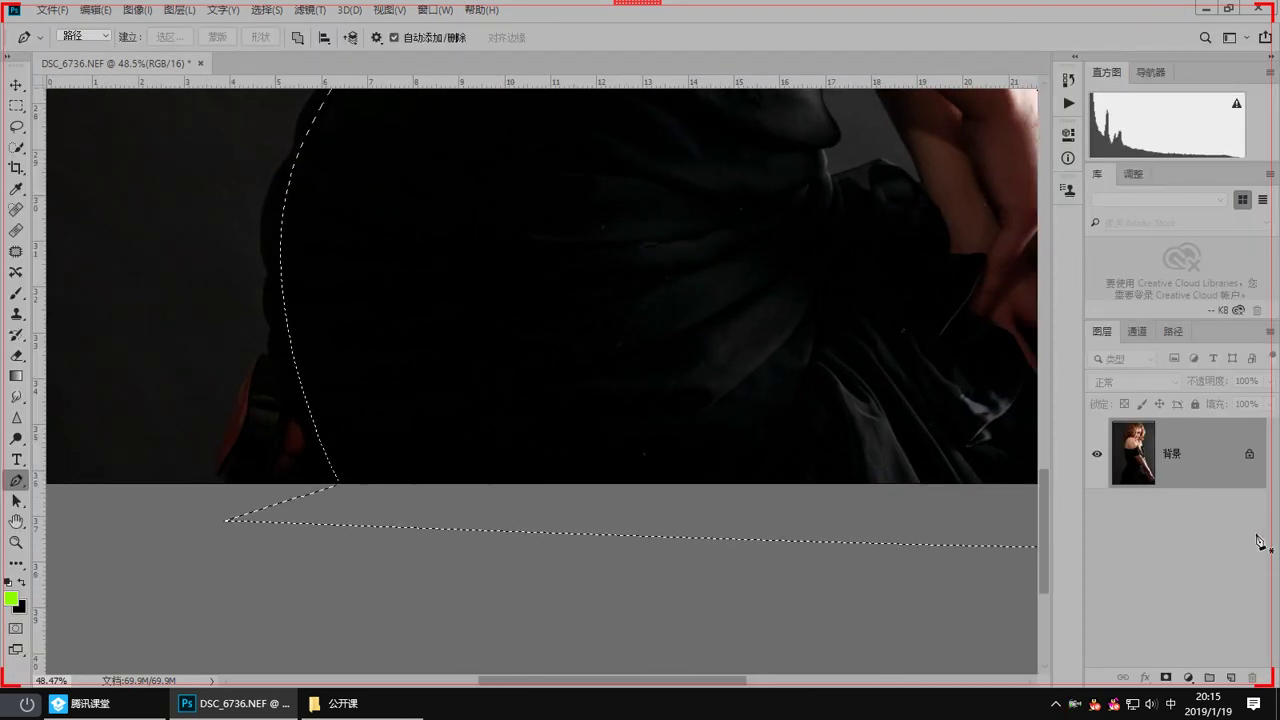
{"action": "double_click", "coordinate": [1205, 478]}
{"action": "left_click", "coordinate": [788, 204]}
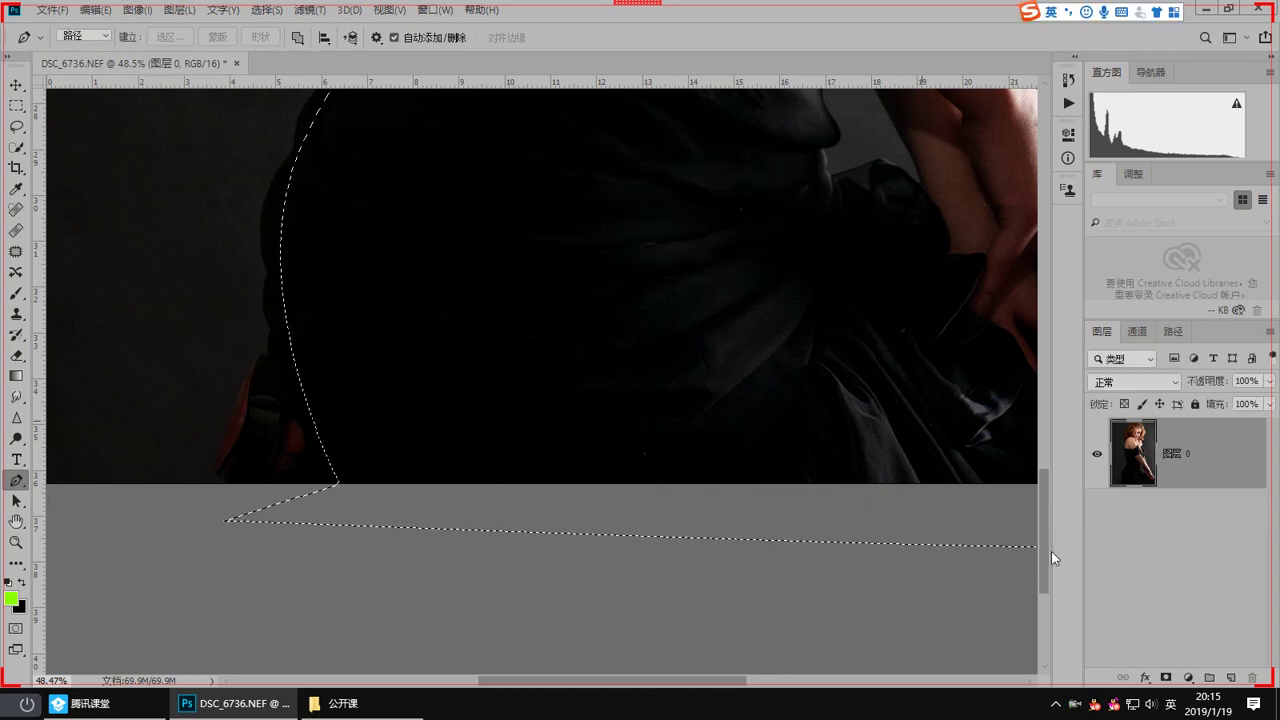
{"action": "left_click_drag", "start_coordinate": [1212, 482], "coordinate": [1233, 678]}
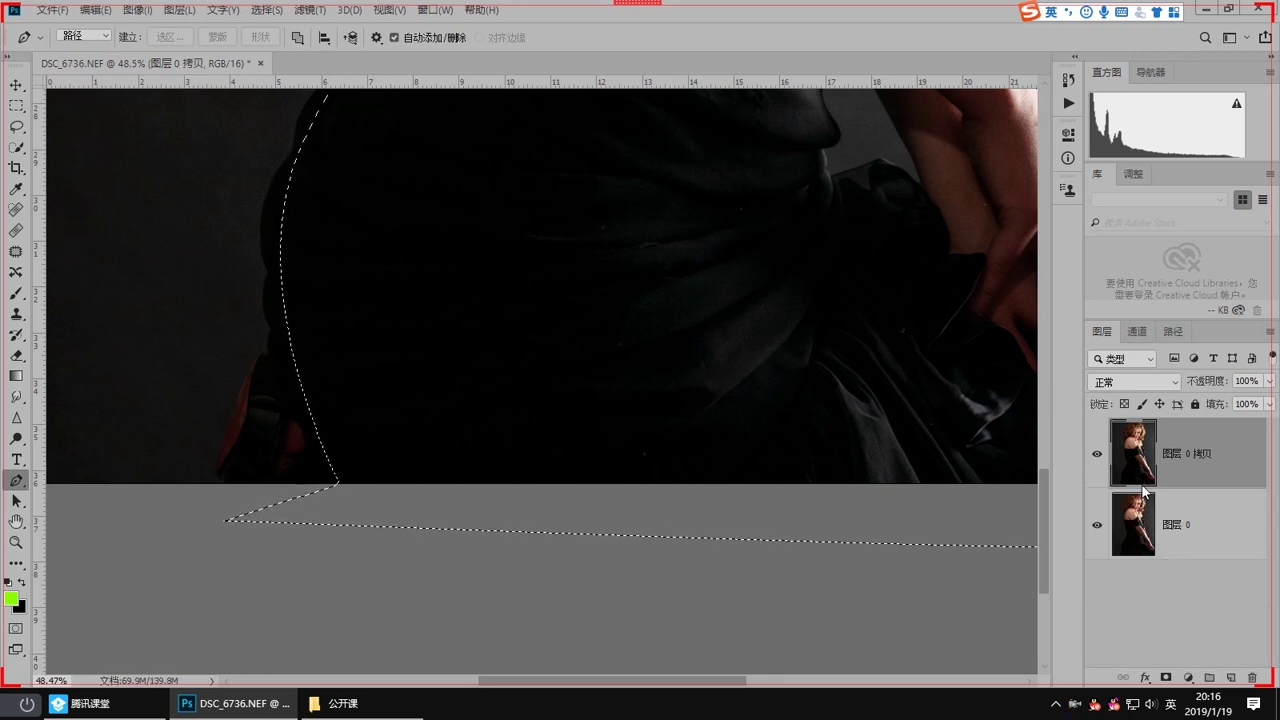
{"action": "left_click", "coordinate": [1099, 527]}
{"action": "left_click", "coordinate": [1165, 678]}
Step: Start a path at the gap between waist and forearm and curve it along the dress's side
{"action": "left_click_drag", "start_coordinate": [873, 213], "coordinate": [506, 489]}
{"action": "left_click", "coordinate": [490, 468], "text": "ctrl"}
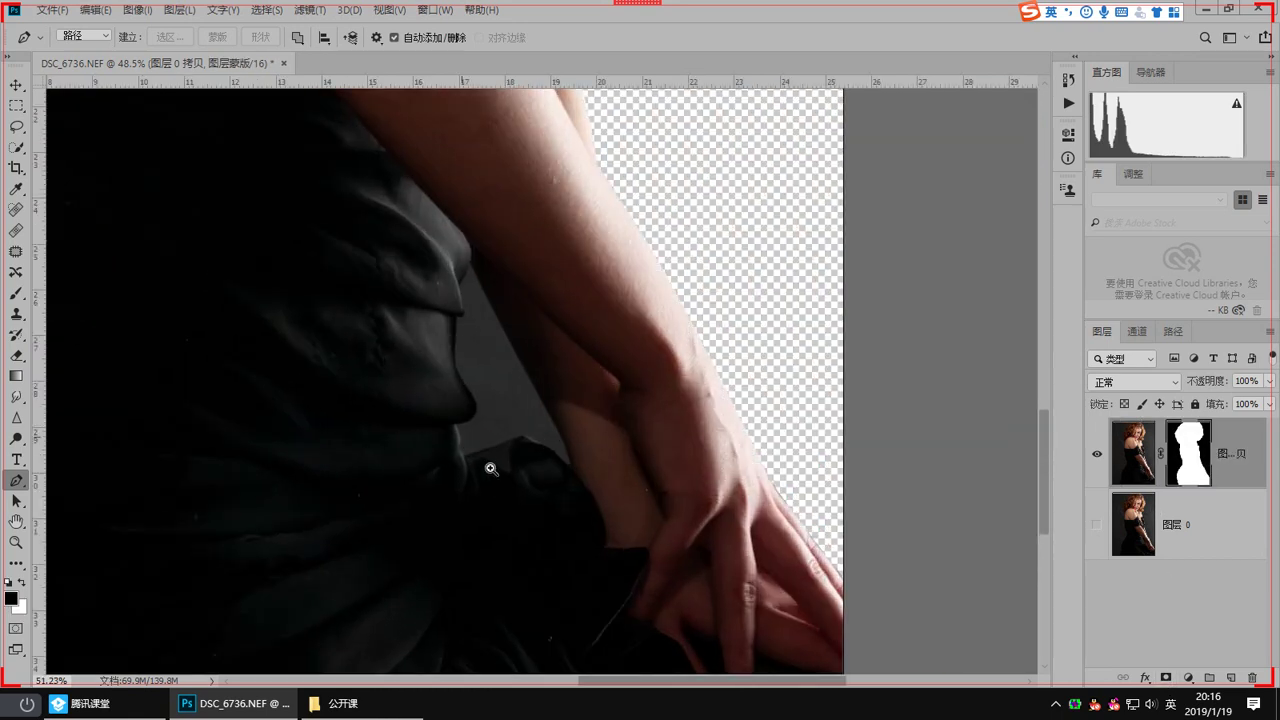
{"action": "left_click", "coordinate": [467, 496]}
{"action": "left_click_drag", "start_coordinate": [472, 283], "coordinate": [430, 345]}
{"action": "left_click_drag", "start_coordinate": [465, 314], "coordinate": [547, 403]}
{"action": "left_click", "coordinate": [543, 194]}
{"action": "left_click_drag", "start_coordinate": [537, 353], "coordinate": [507, 345]}
{"action": "left_click_drag", "start_coordinate": [528, 515], "coordinate": [523, 513]}
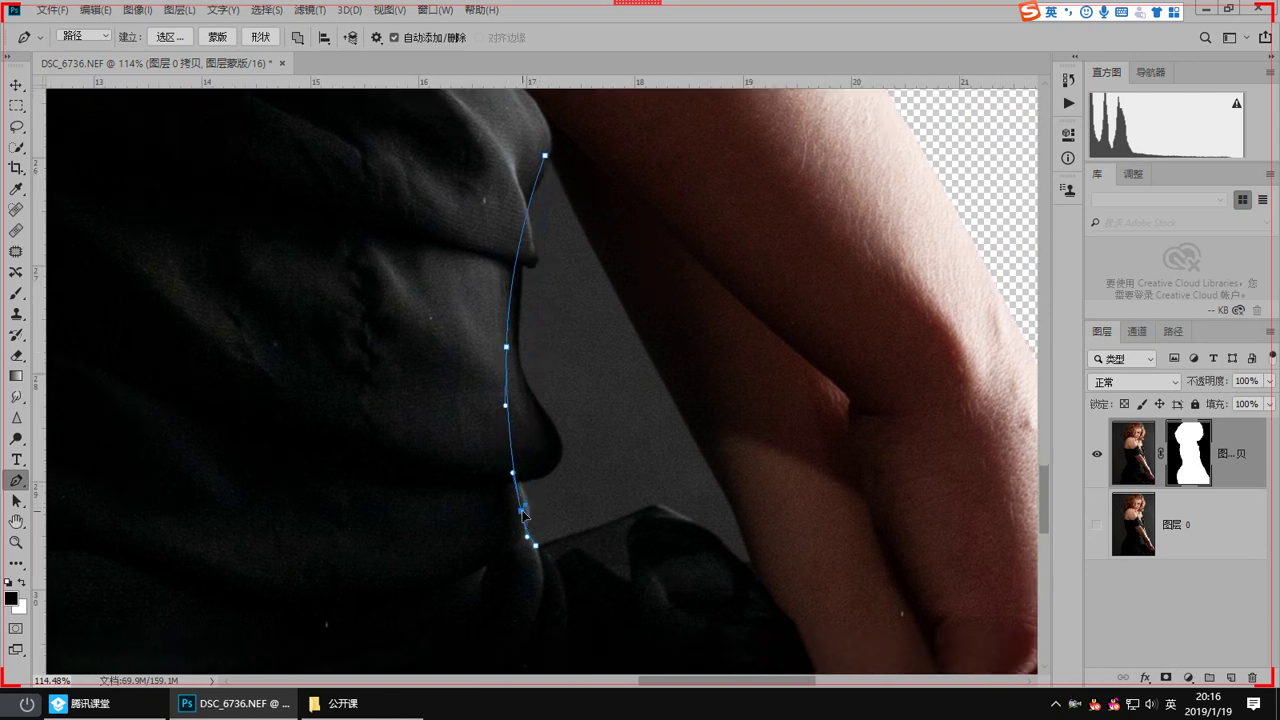
Step: Continue the path over the dress folds and up the forearm to close the gap's outline, and convert it to a selection
{"action": "left_click_drag", "start_coordinate": [657, 510], "coordinate": [665, 511]}
{"action": "key", "text": "ctrl+z"}
{"action": "left_click", "coordinate": [750, 567]}
{"action": "left_click_drag", "start_coordinate": [688, 440], "coordinate": [669, 353]}
{"action": "left_click", "coordinate": [617, 381]}
{"action": "left_click", "coordinate": [494, 419]}
{"action": "scroll", "coordinate": [551, 420], "scroll_direction": "down", "scroll_amount": 4}
{"action": "key", "text": "ctrl+Return"}
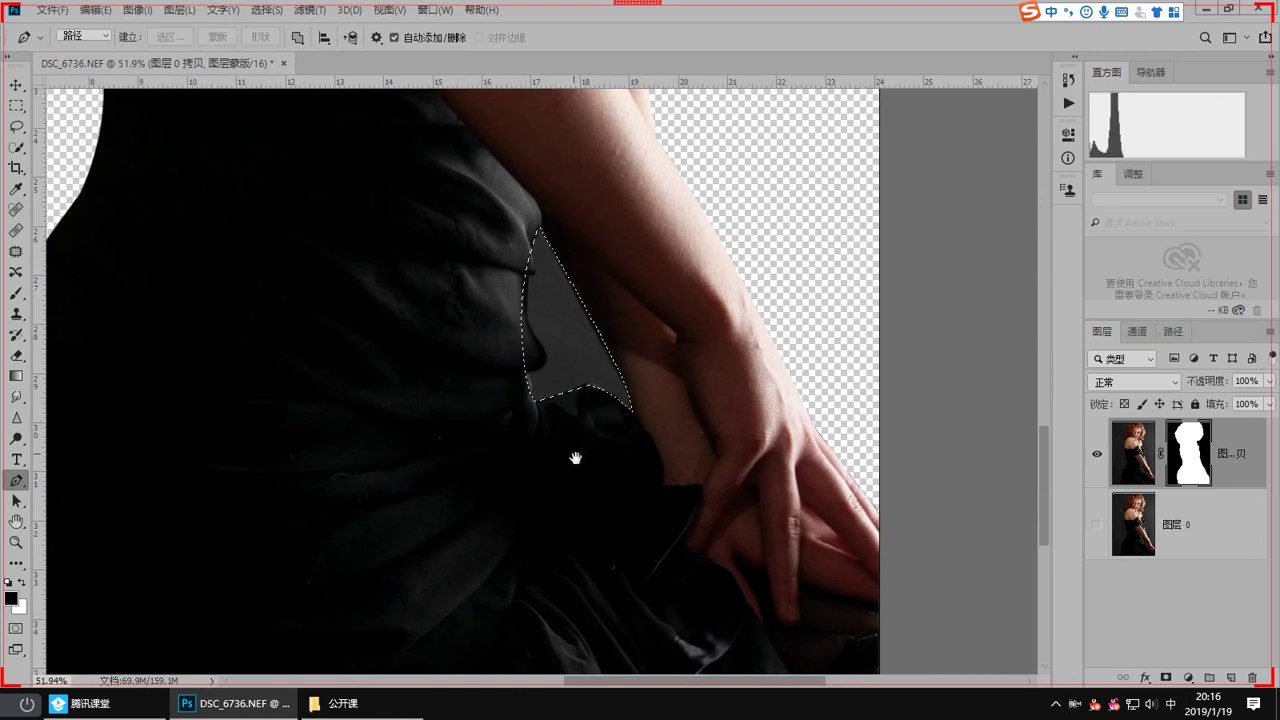
Step: Fill the selected gap with black on the layer mask and deselect
{"action": "scroll", "coordinate": [580, 450], "scroll_direction": "up", "scroll_amount": 3}
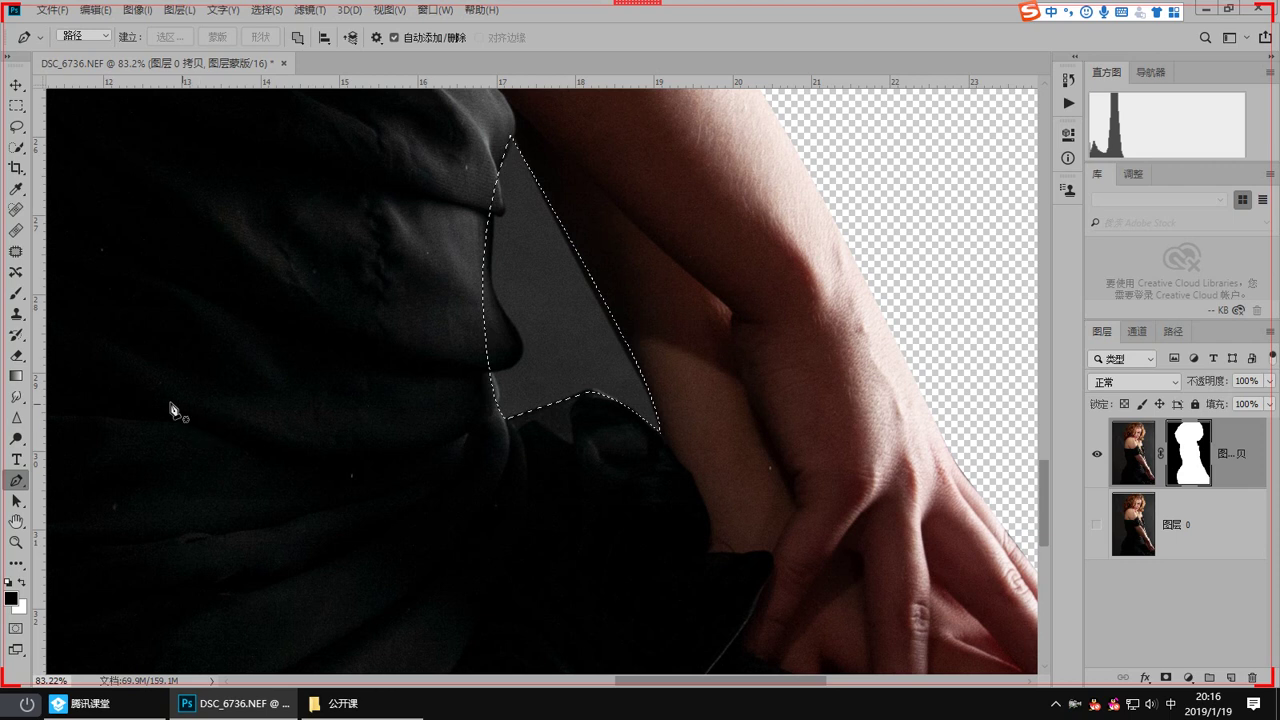
{"action": "left_click", "coordinate": [21, 582]}
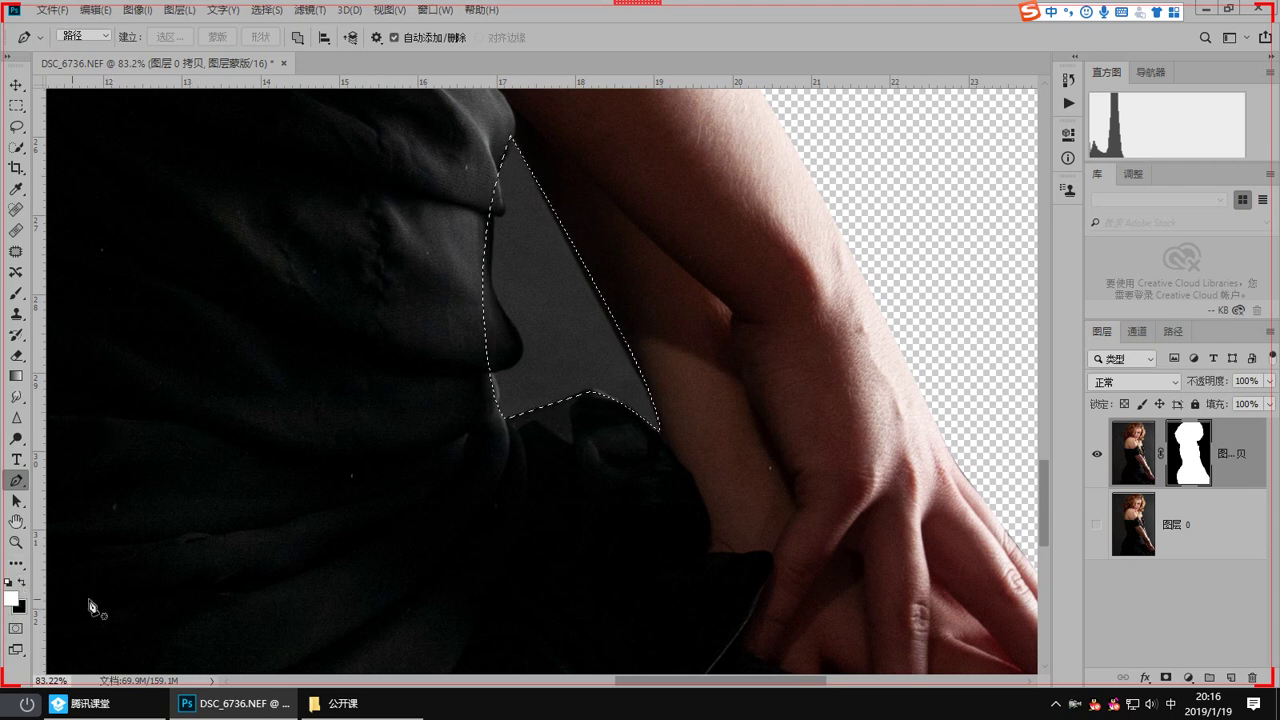
{"action": "key", "text": "ctrl+Delete"}
{"action": "key", "text": "ctrl+d"}
{"action": "left_click_drag", "start_coordinate": [664, 463], "coordinate": [599, 497]}
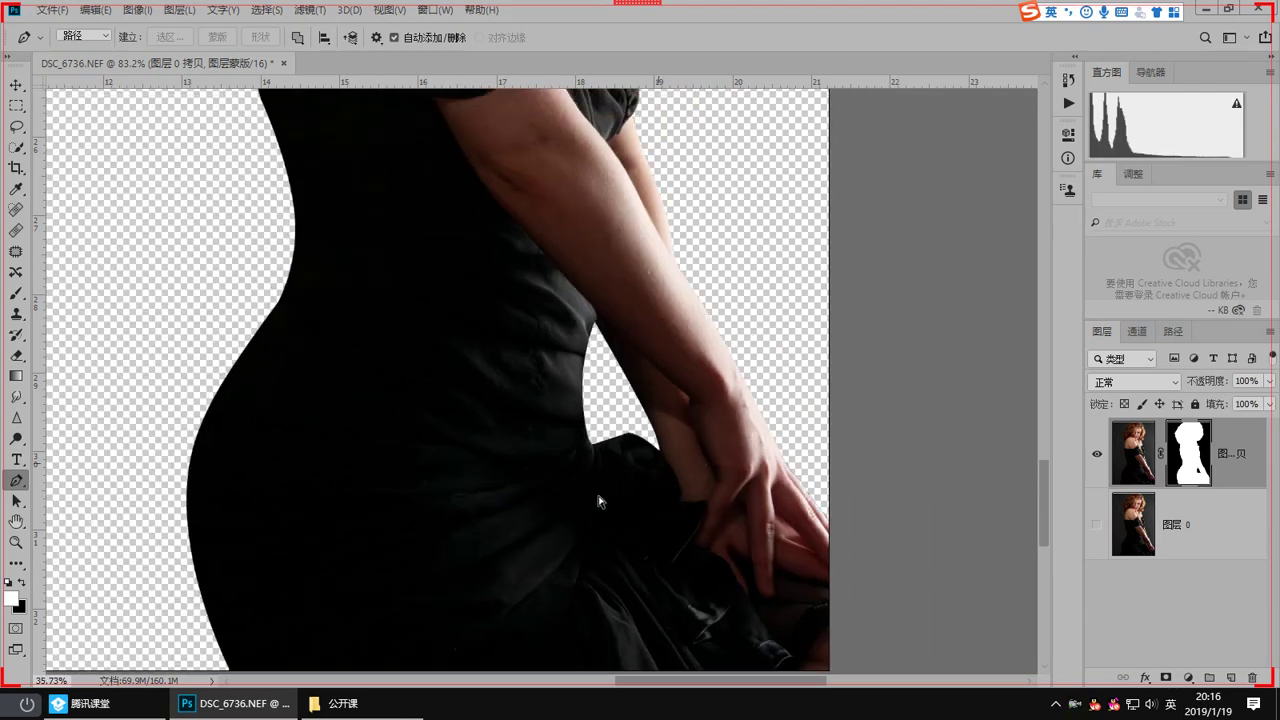
{"action": "scroll", "coordinate": [620, 510], "scroll_direction": "up", "scroll_amount": 2}
{"action": "scroll", "coordinate": [630, 430], "scroll_direction": "down", "scroll_amount": 3}
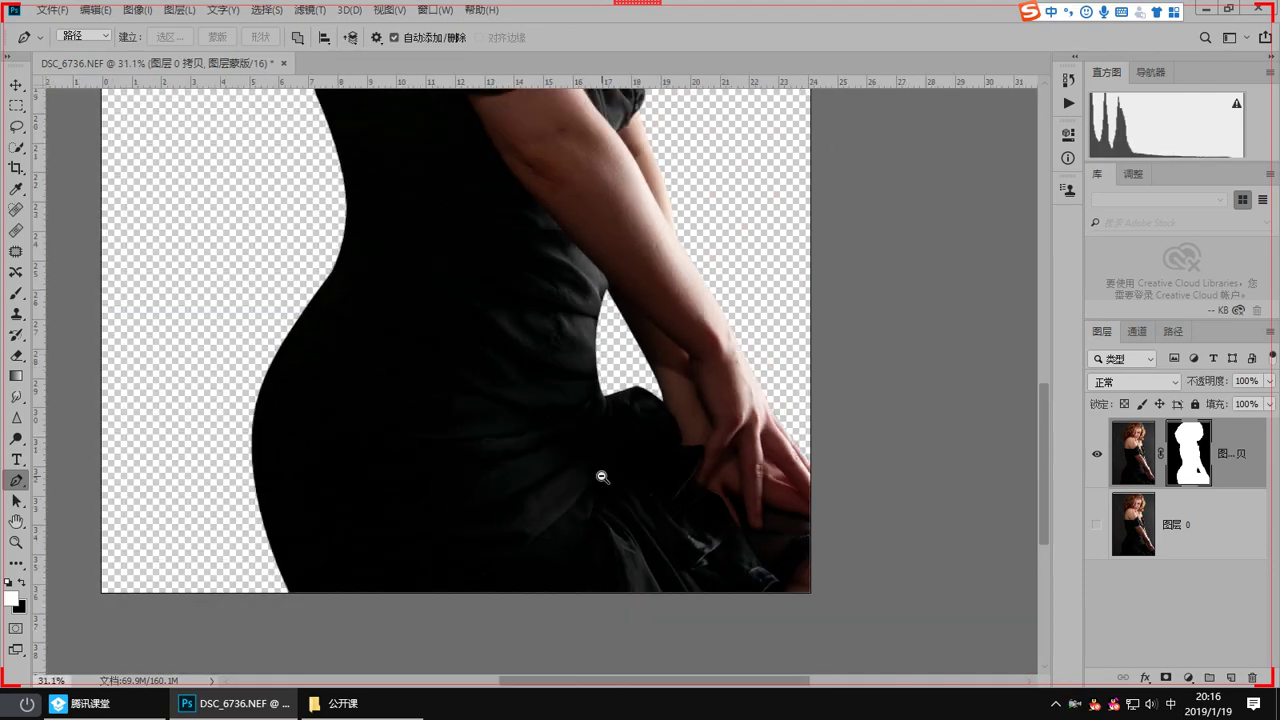
{"action": "scroll", "coordinate": [615, 500], "scroll_direction": "up", "scroll_amount": 2}
{"action": "scroll", "coordinate": [624, 512], "scroll_direction": "down", "scroll_amount": 2}
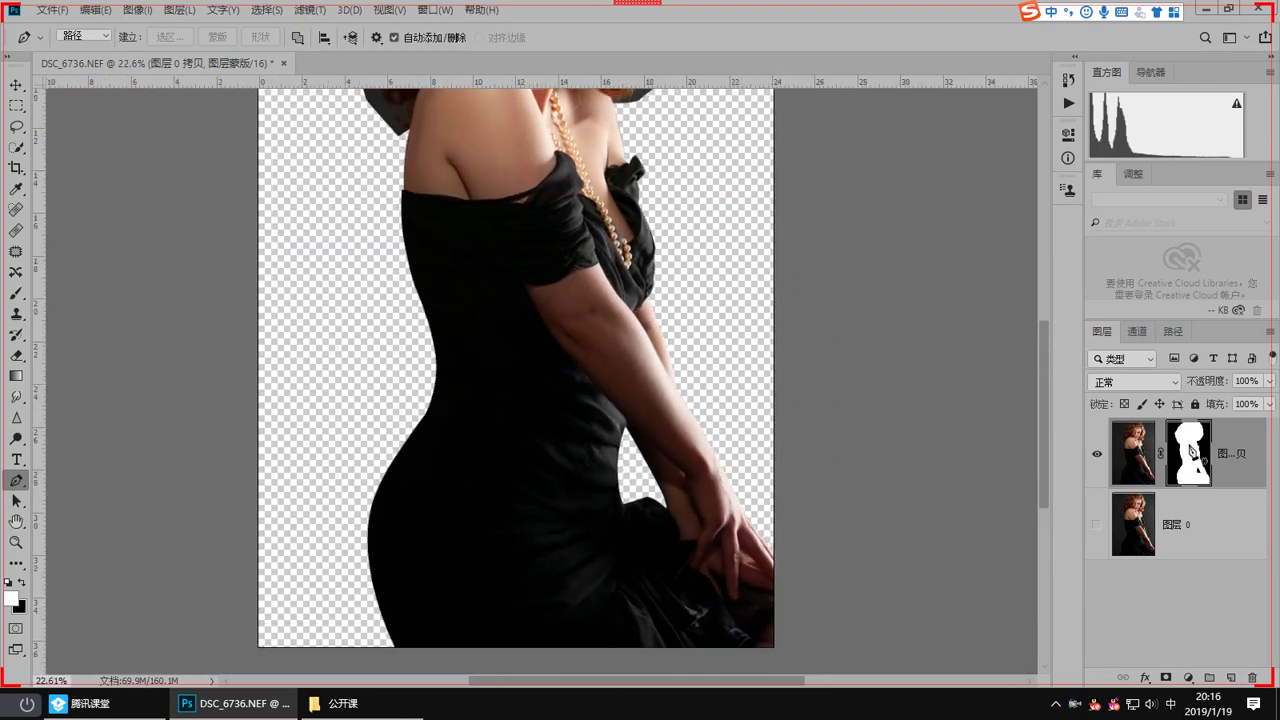
Step: Soften the layer mask with a Gaussian Blur of 1.0 pixel radius
{"action": "right_click", "coordinate": [1191, 452]}
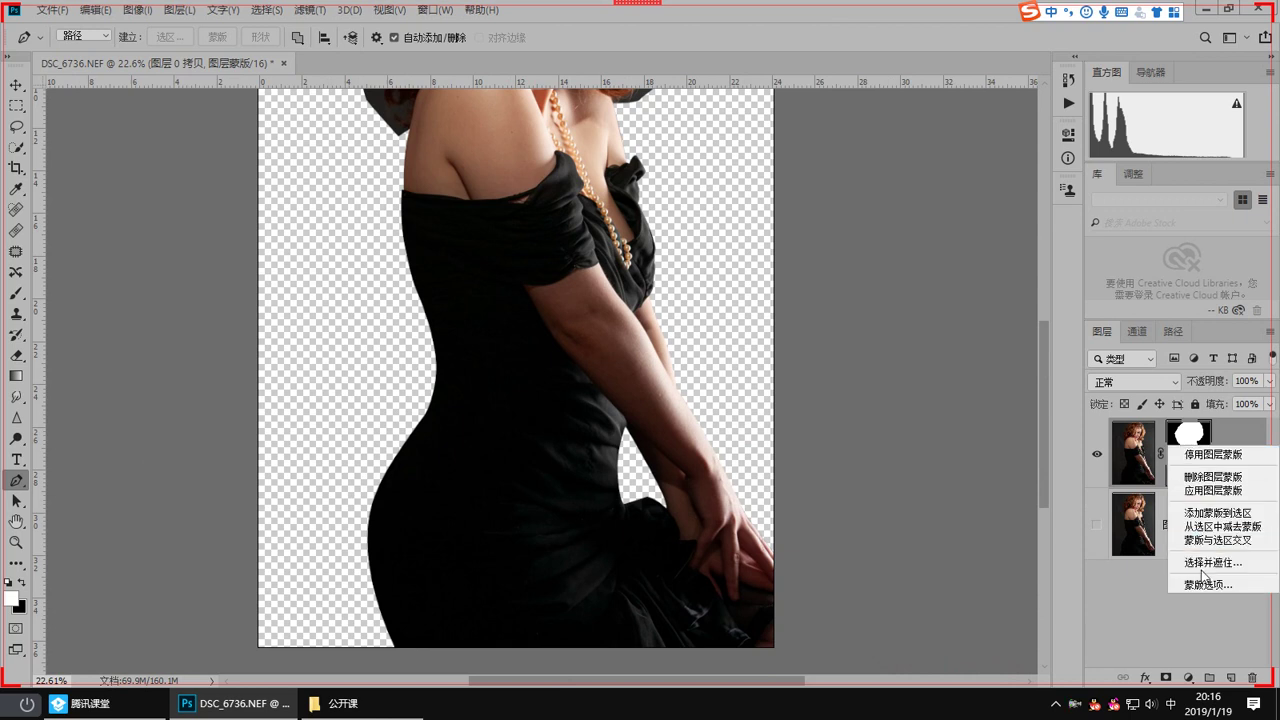
{"action": "left_click", "coordinate": [1190, 434]}
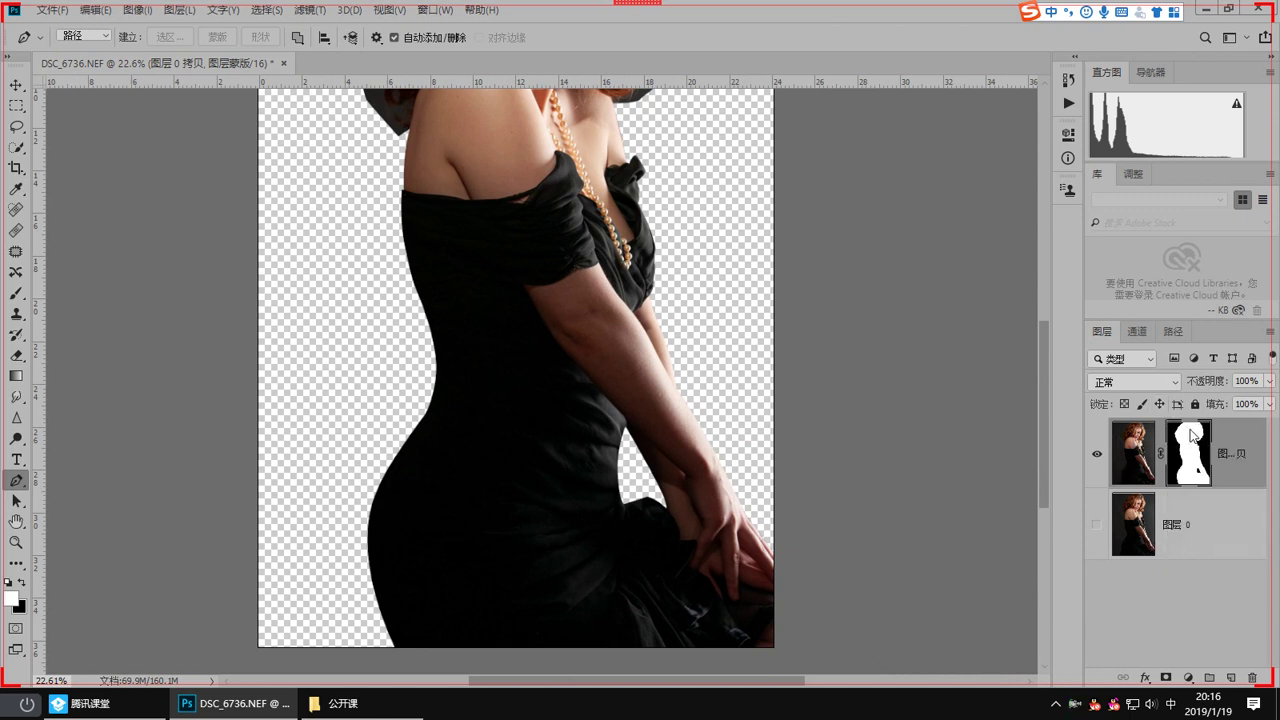
{"action": "left_click", "coordinate": [313, 12]}
{"action": "mouse_move", "coordinate": [390, 230]}
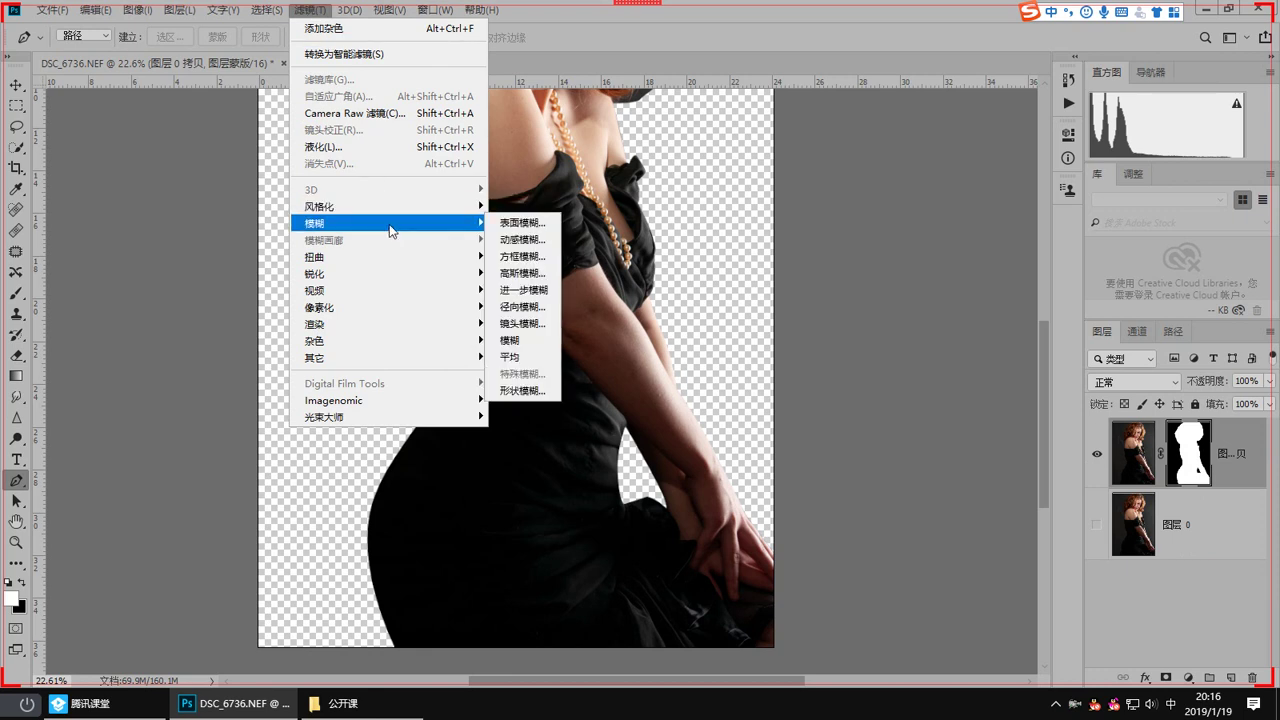
{"action": "left_click", "coordinate": [528, 273]}
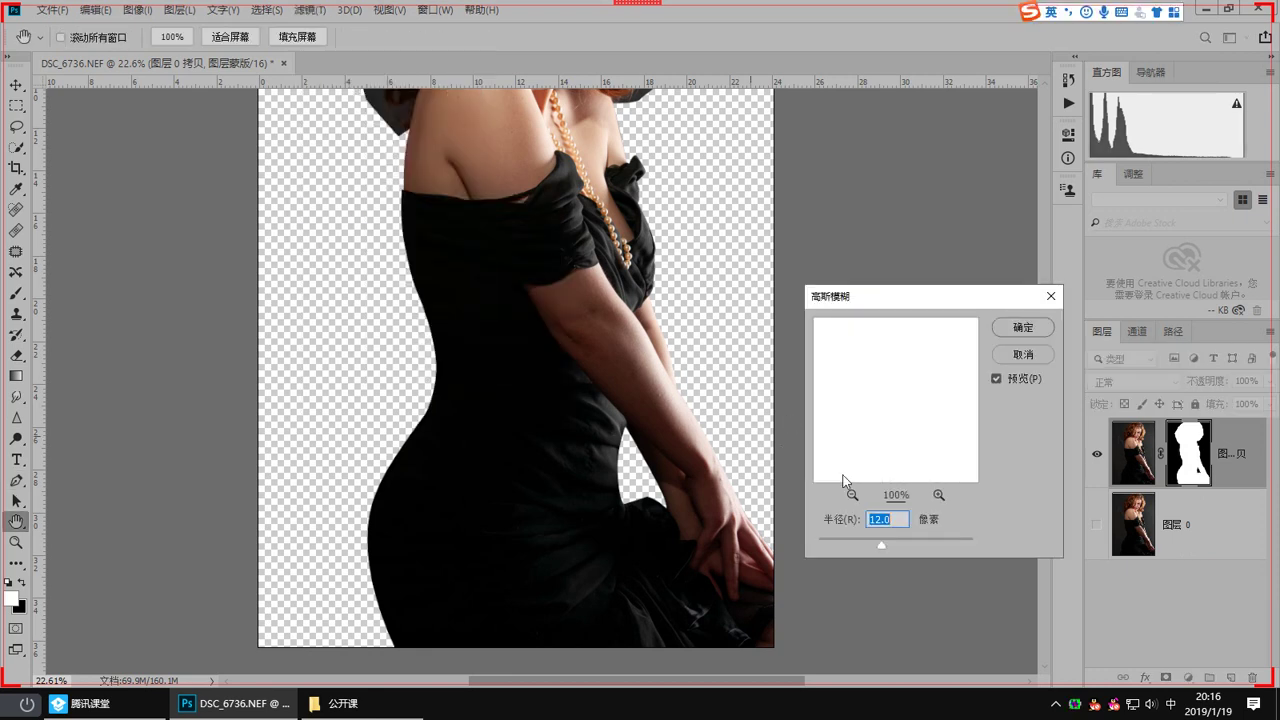
{"action": "type", "text": "1"}
{"action": "left_click_drag", "start_coordinate": [627, 469], "coordinate": [521, 606]}
{"action": "left_click_drag", "start_coordinate": [651, 396], "coordinate": [513, 566]}
{"action": "left_click_drag", "start_coordinate": [575, 361], "coordinate": [585, 369]}
{"action": "left_click_drag", "start_coordinate": [648, 513], "coordinate": [646, 477]}
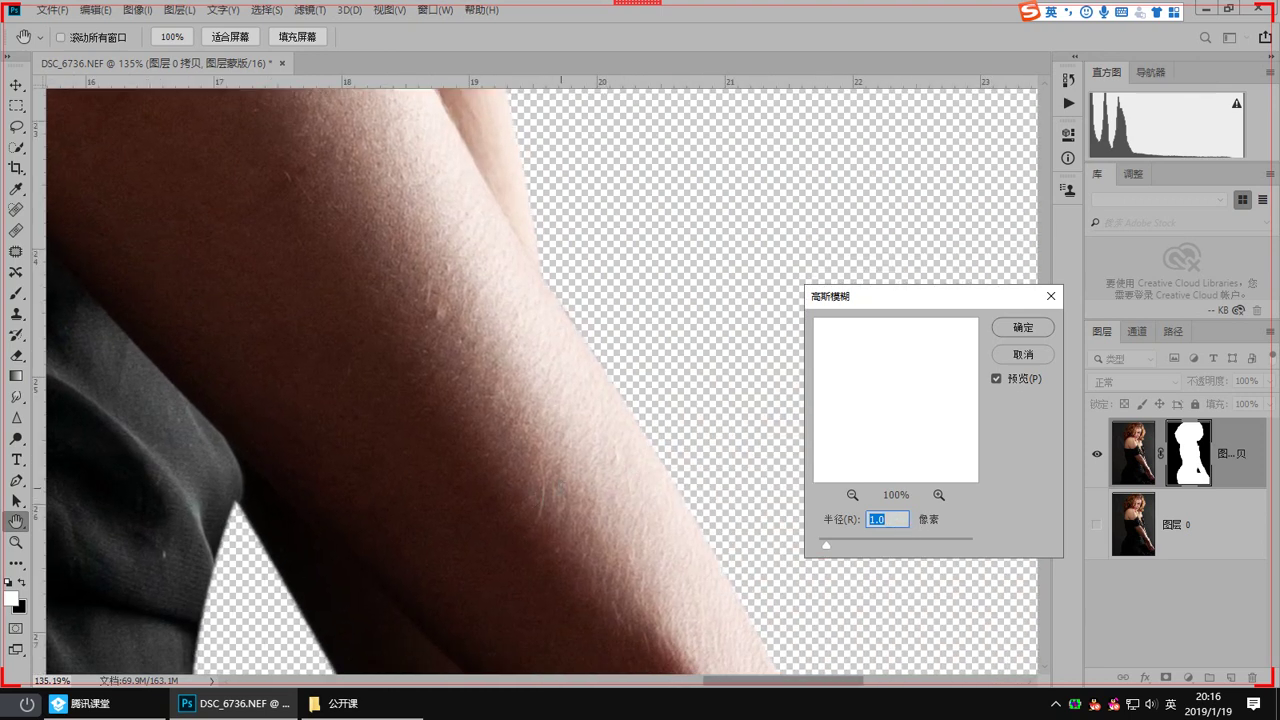
{"action": "key", "text": "Return"}
Step: Inspect the blurred mask edge at the waist gap and check the class discussion in Tencent Classroom
{"action": "left_click_drag", "start_coordinate": [455, 377], "coordinate": [332, 428]}
{"action": "left_click_drag", "start_coordinate": [332, 428], "coordinate": [537, 415]}
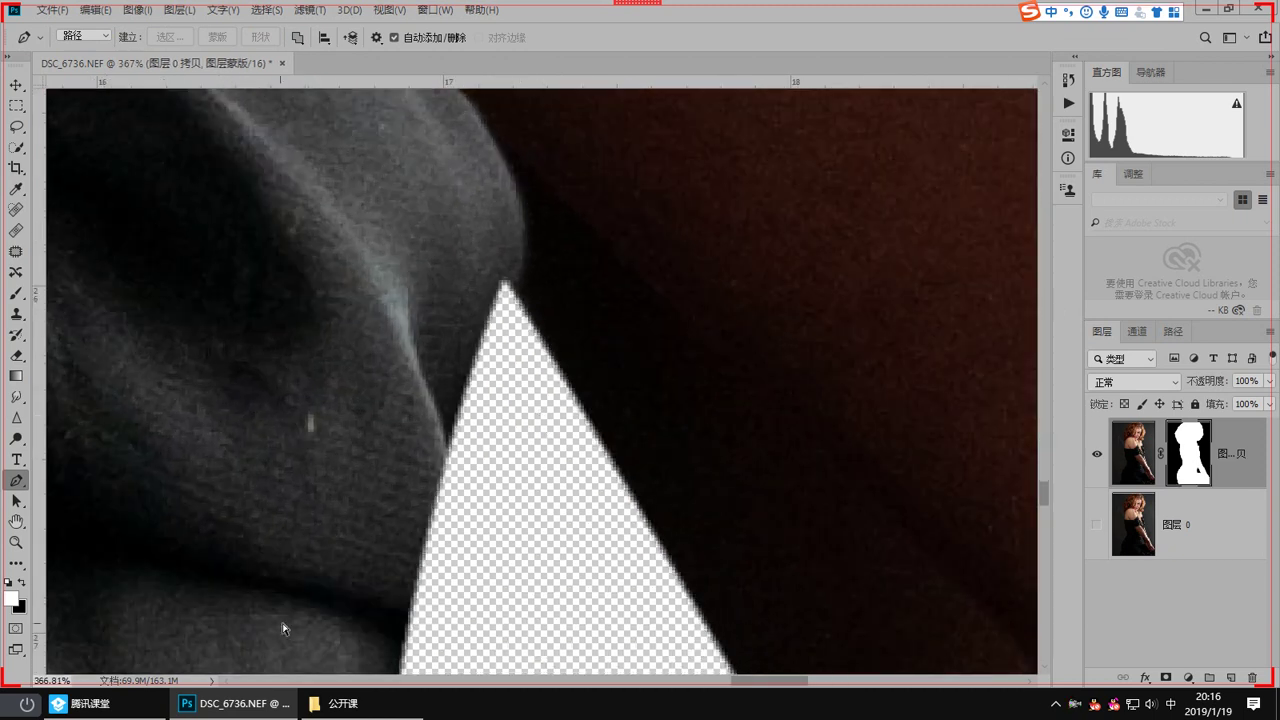
{"action": "left_click", "coordinate": [92, 704]}
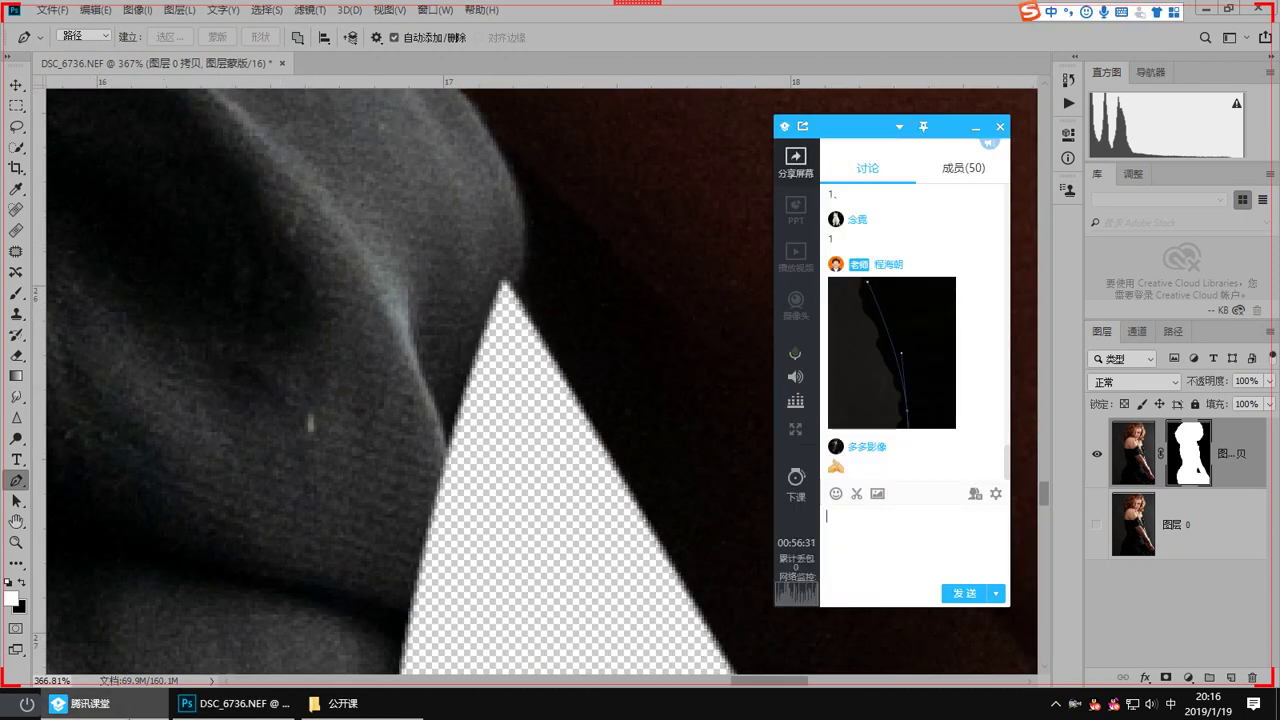
{"action": "left_click", "coordinate": [1108, 465]}
Step: Outline the leftover background fringe along the far shoulder with a closed path and convert it to a selection
{"action": "scroll", "coordinate": [442, 370], "scroll_direction": "down", "scroll_amount": 10}
{"action": "left_click_drag", "start_coordinate": [360, 290], "coordinate": [457, 453]}
{"action": "left_click_drag", "start_coordinate": [509, 311], "coordinate": [530, 475]}
{"action": "scroll", "coordinate": [622, 352], "scroll_direction": "up", "scroll_amount": 3}
{"action": "left_click_drag", "start_coordinate": [487, 245], "coordinate": [580, 494]}
{"action": "scroll", "coordinate": [670, 484], "scroll_direction": "up", "scroll_amount": 5}
{"action": "left_click_drag", "start_coordinate": [553, 312], "coordinate": [507, 232]}
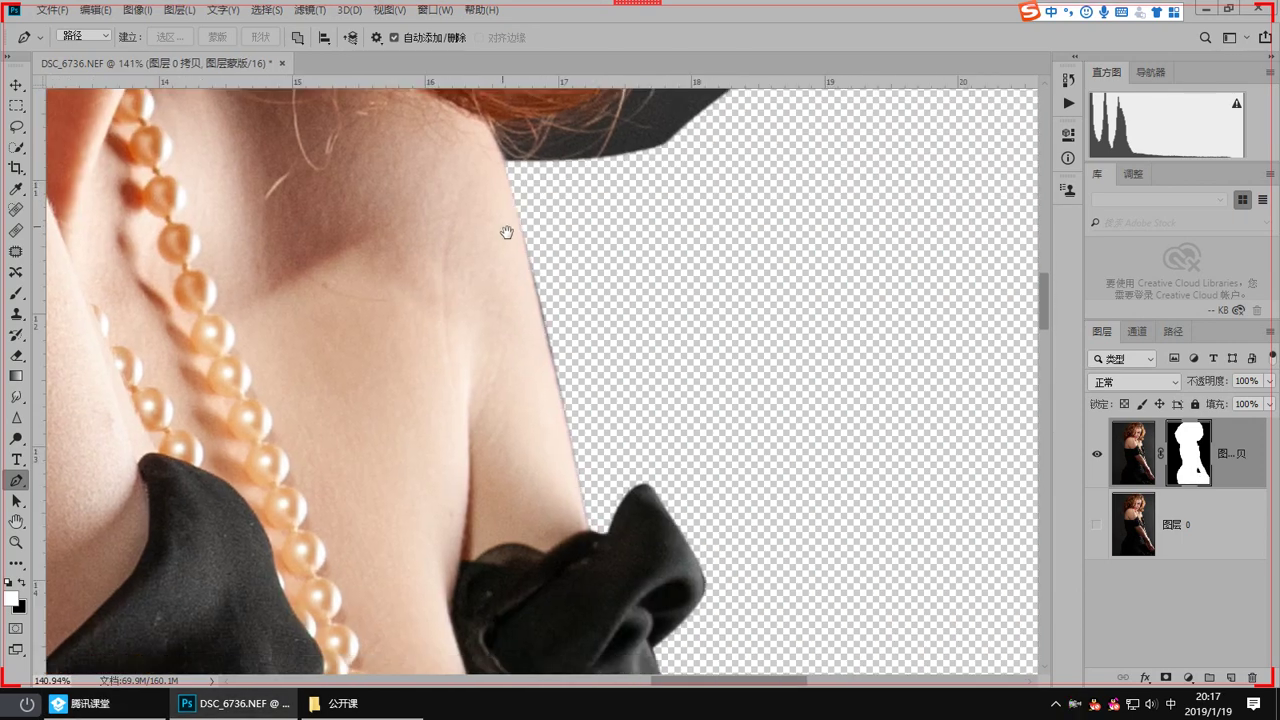
{"action": "left_click", "coordinate": [588, 527]}
{"action": "left_click_drag", "start_coordinate": [556, 396], "coordinate": [557, 388]}
{"action": "left_click", "coordinate": [588, 528]}
{"action": "left_click", "coordinate": [595, 351]}
{"action": "left_click_drag", "start_coordinate": [569, 209], "coordinate": [549, 195]}
{"action": "left_click", "coordinate": [503, 160]}
{"action": "key", "text": "ctrl+Return"}
{"action": "key", "text": "ctrl+Return"}
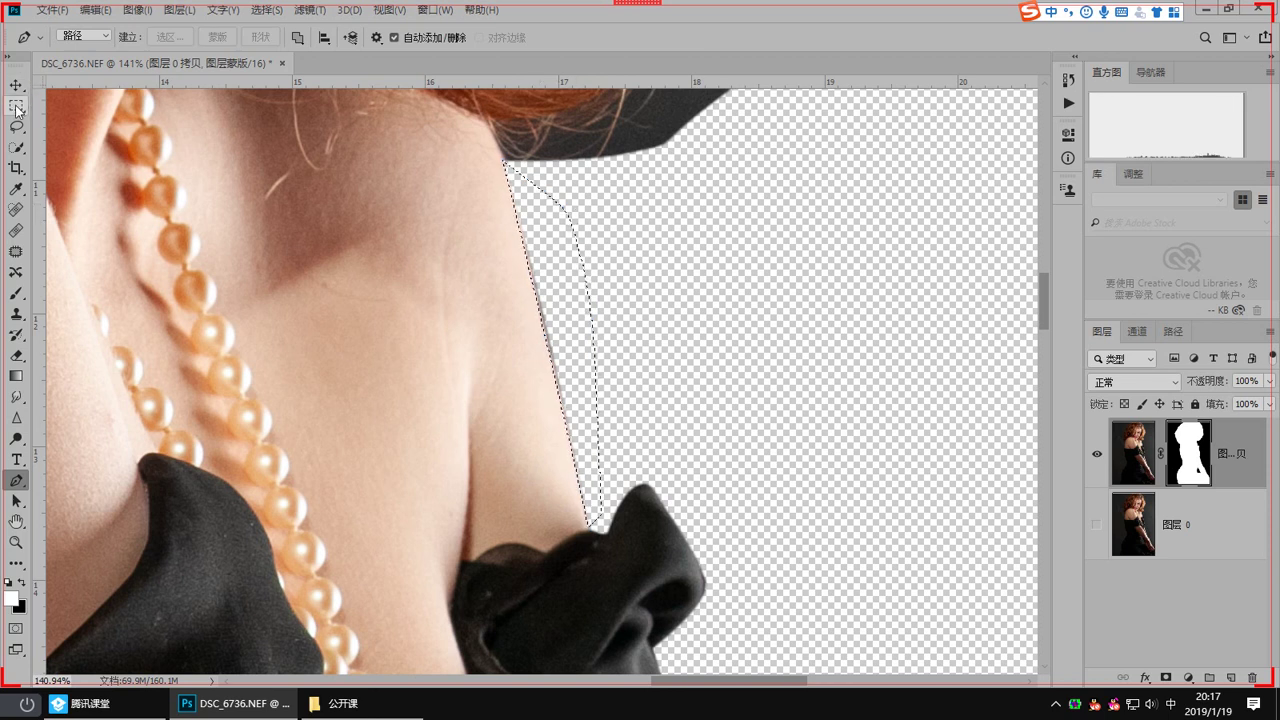
Step: Feather the shoulder fringe selection by 1 pixel, hide that area on the layer mask and deselect
{"action": "key", "text": "m"}
{"action": "right_click", "coordinate": [564, 241]}
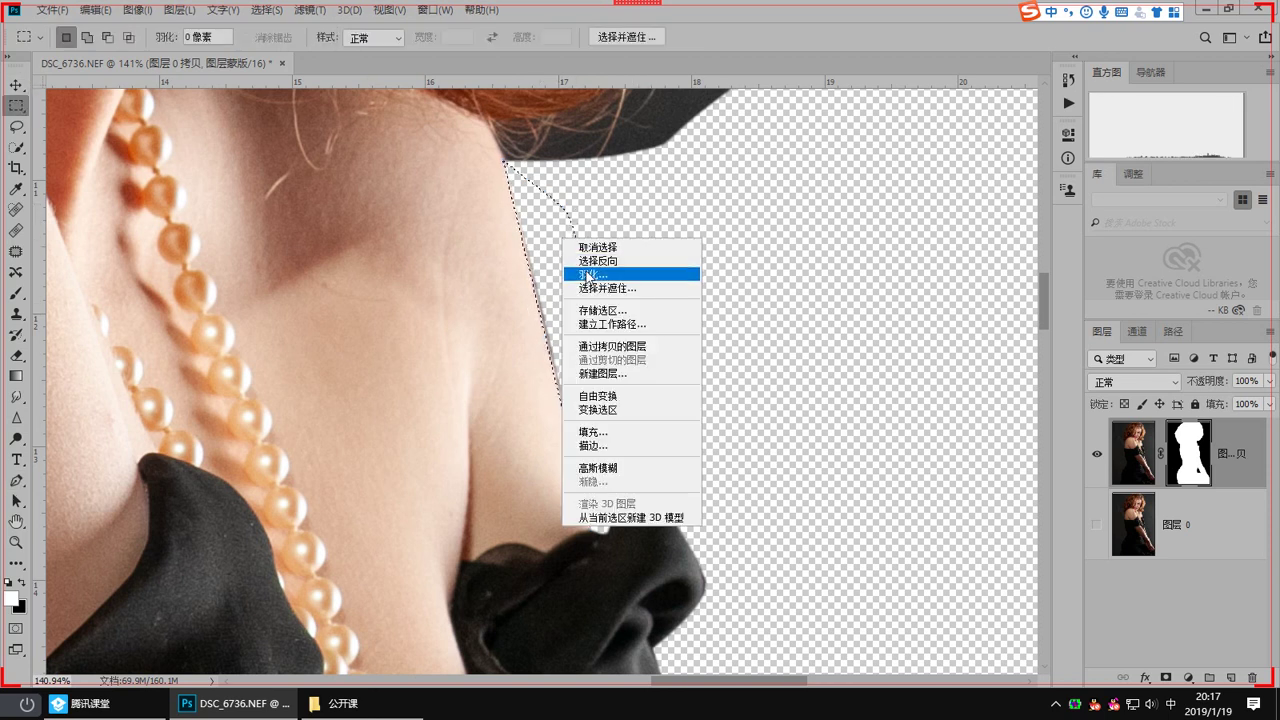
{"action": "left_click", "coordinate": [592, 274]}
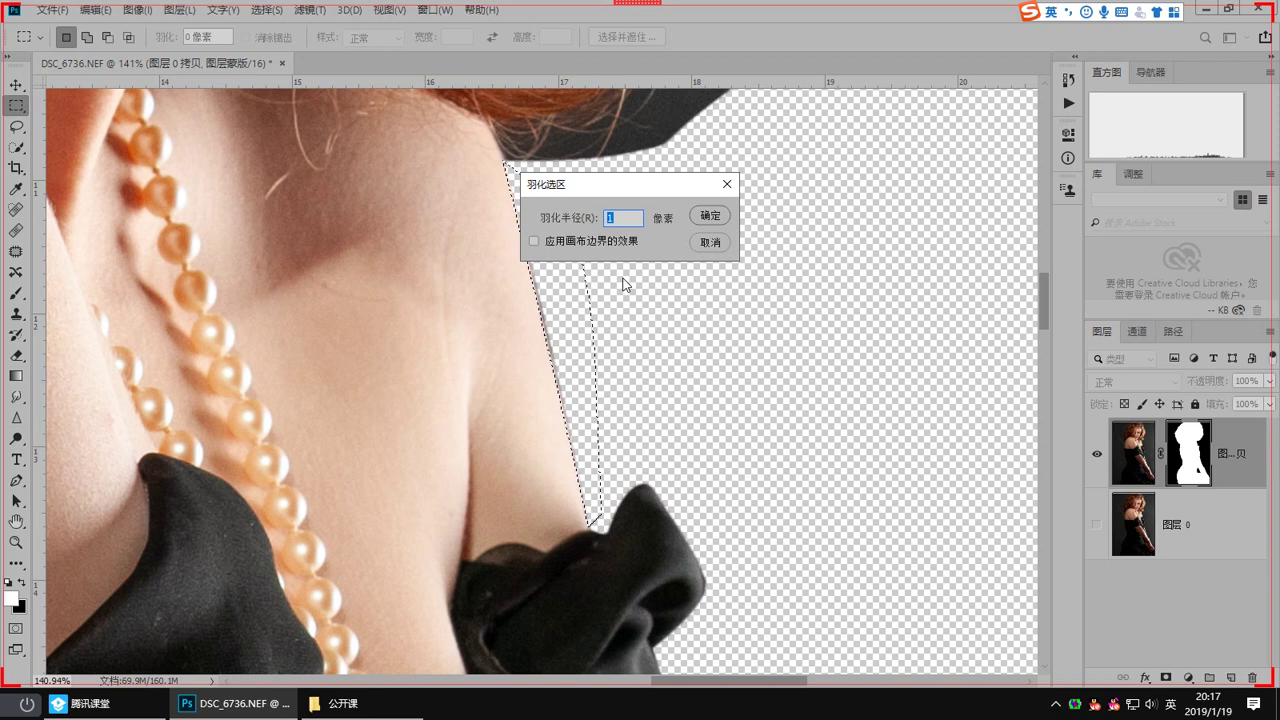
{"action": "type", "text": "10"}
{"action": "key", "text": "Return"}
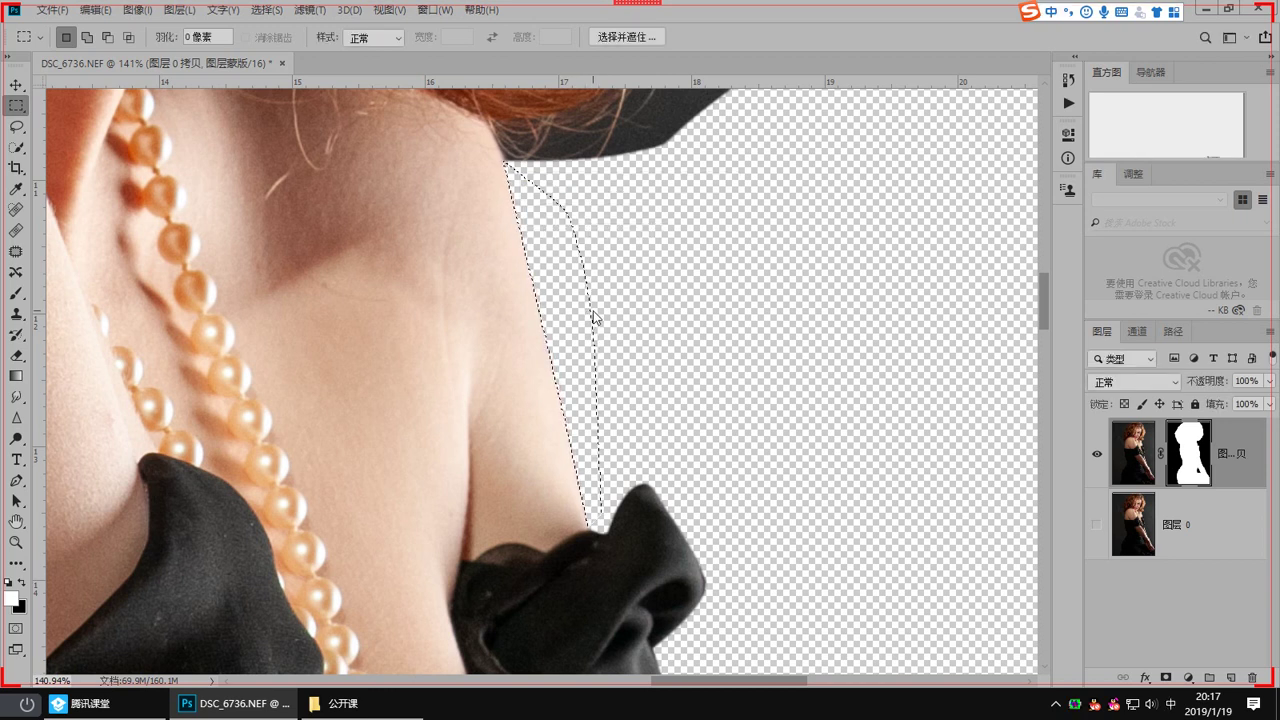
{"action": "key", "text": "ctrl+d"}
Step: Duplicate the masked layer and hide the masked copy beneath it
{"action": "left_click_drag", "start_coordinate": [410, 356], "coordinate": [749, 437]}
{"action": "left_click_drag", "start_coordinate": [580, 385], "coordinate": [411, 400]}
{"action": "left_click_drag", "start_coordinate": [350, 357], "coordinate": [554, 520]}
{"action": "scroll", "coordinate": [554, 520], "scroll_direction": "down", "scroll_amount": 2}
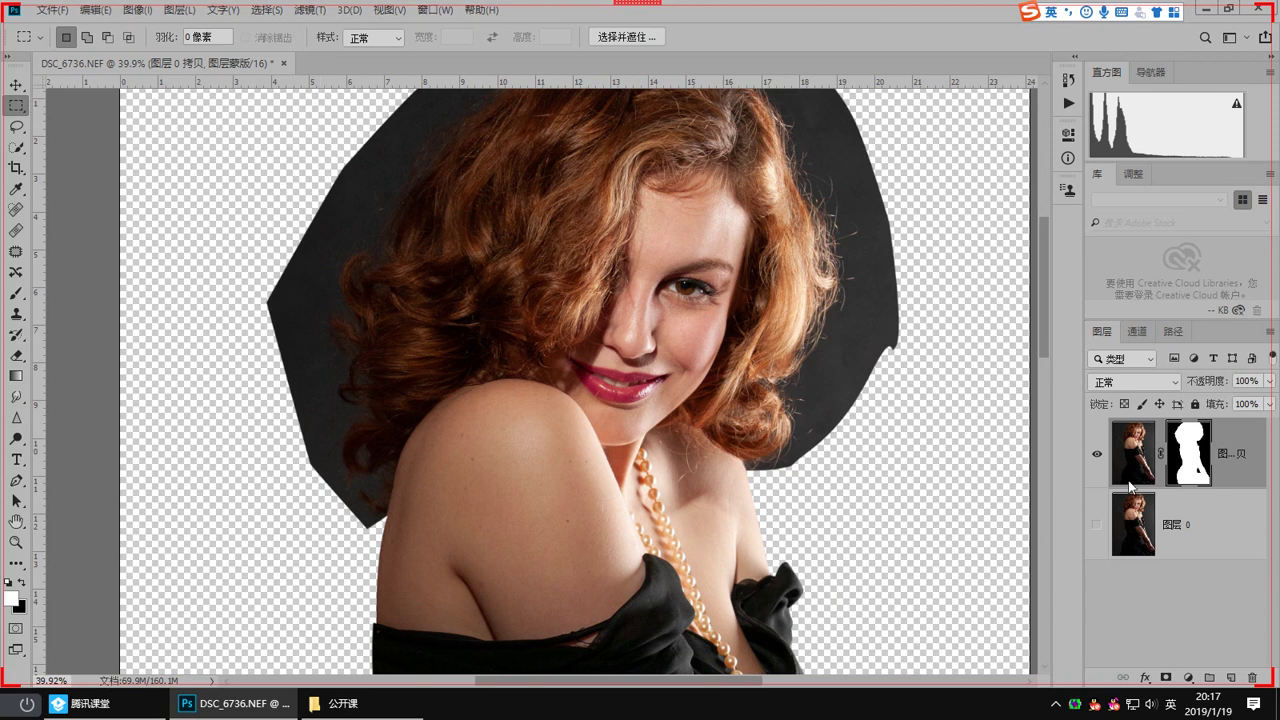
{"action": "key", "text": "ctrl+j"}
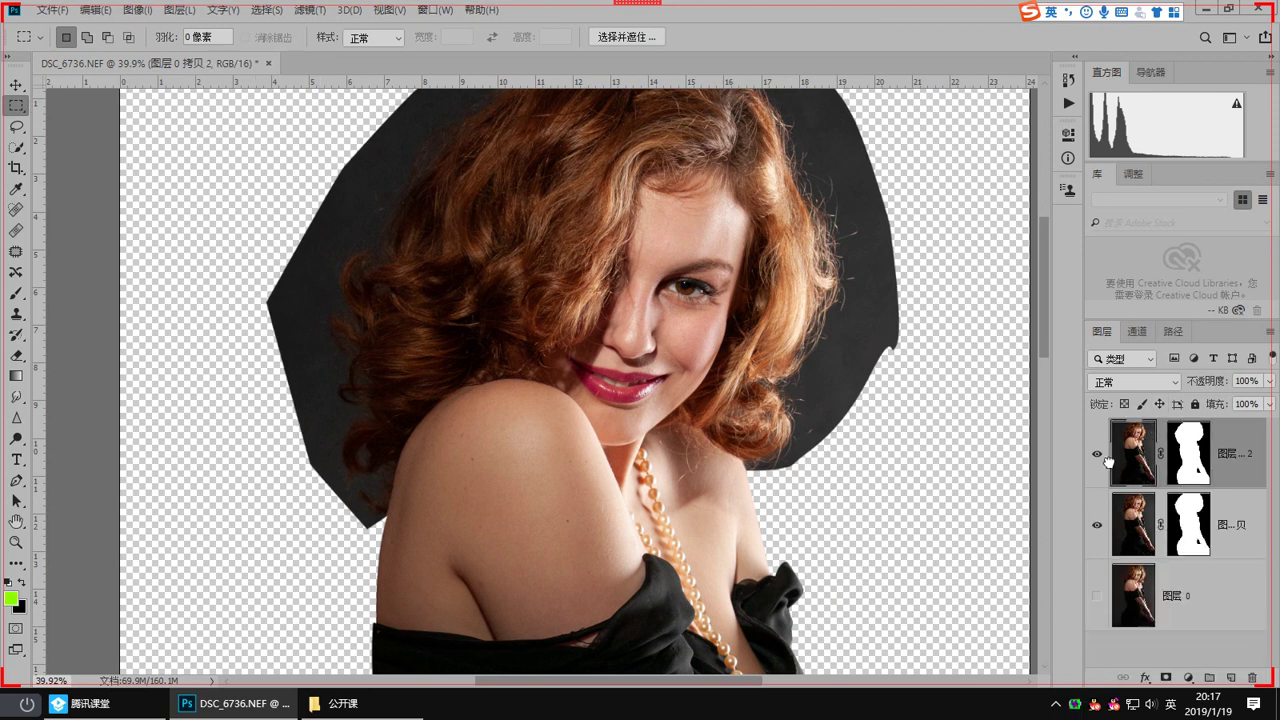
{"action": "left_click", "coordinate": [1097, 527]}
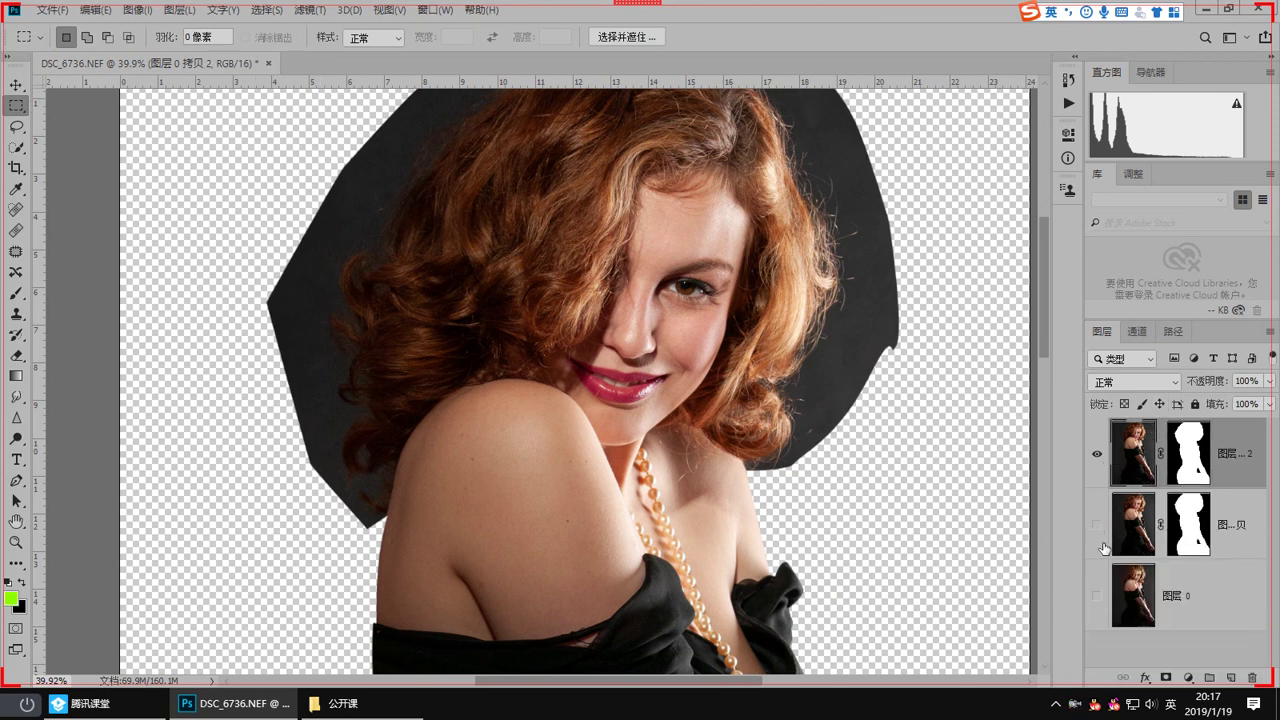
Step: Open the top layer's mask in Select and Mask
{"action": "left_click", "coordinate": [1192, 462]}
{"action": "left_click_drag", "start_coordinate": [555, 405], "coordinate": [558, 446]}
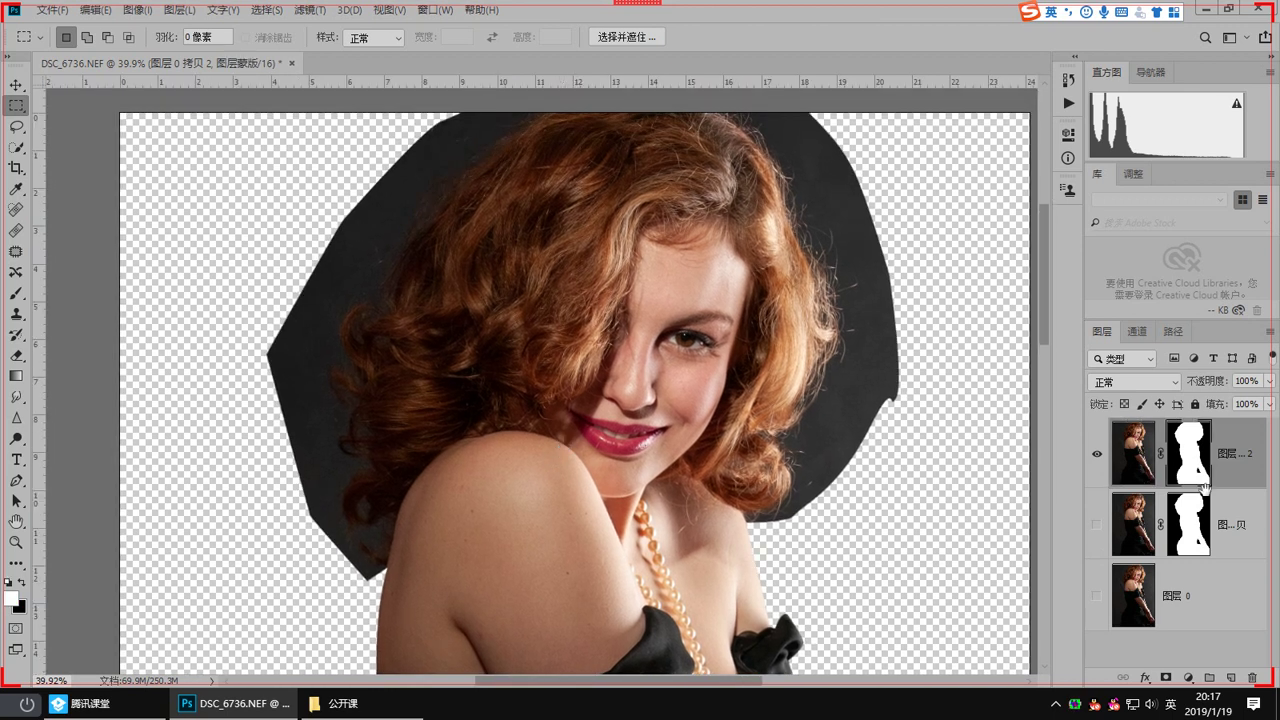
{"action": "right_click", "coordinate": [1187, 455]}
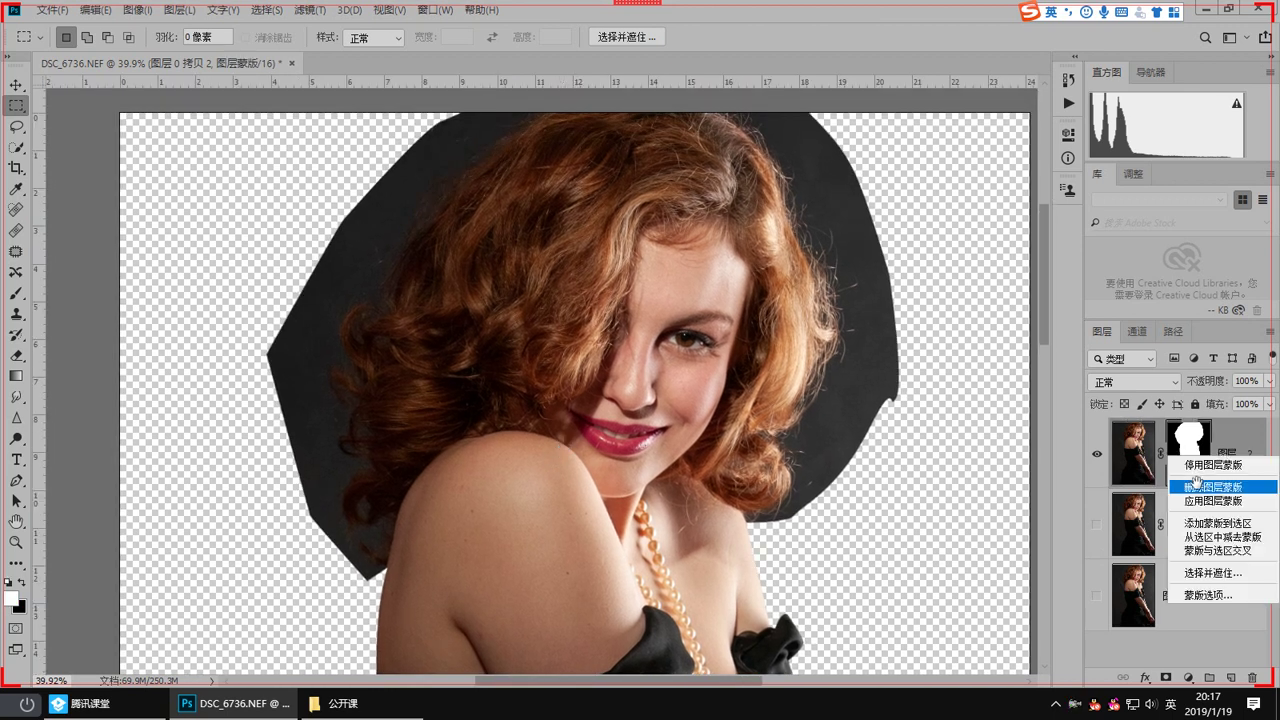
{"action": "left_click", "coordinate": [1193, 575]}
Step: Try to refine the mask along the hair's left edge with the Refine Edge Brush, from the lower curls up to the crown
{"action": "left_click_drag", "start_coordinate": [325, 526], "coordinate": [470, 454]}
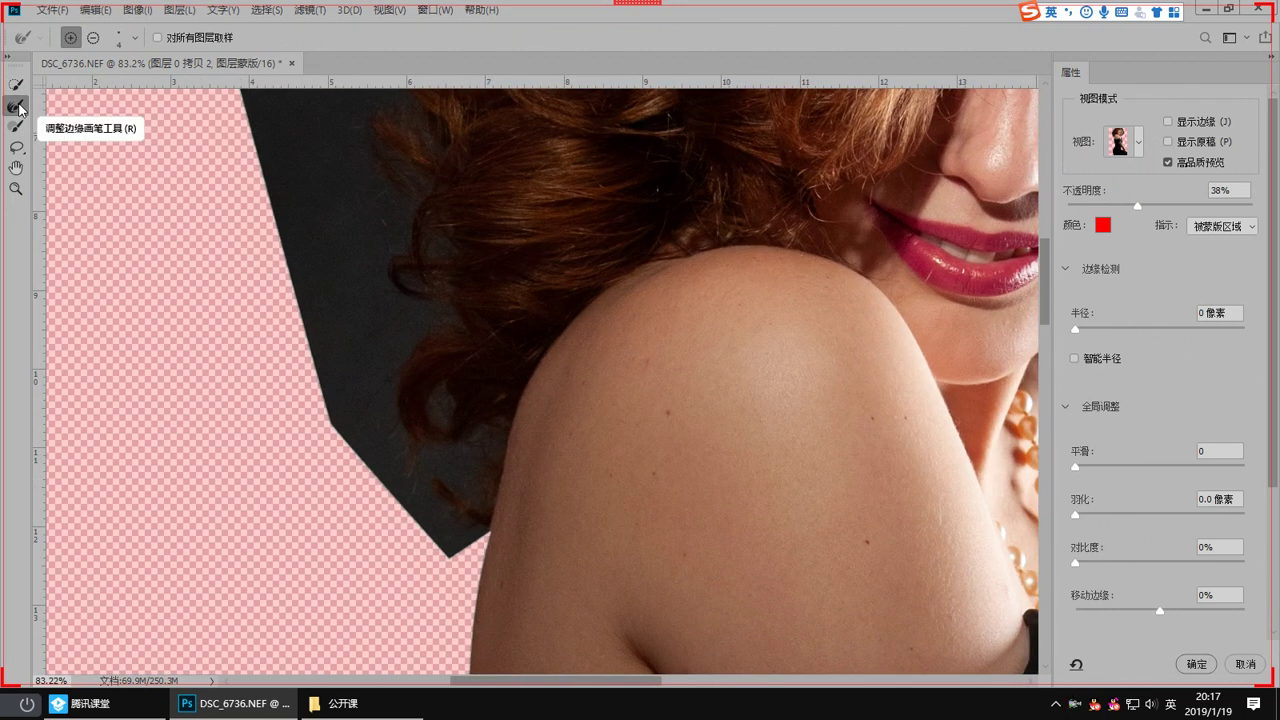
{"action": "mouse_move", "coordinate": [385, 489]}
{"action": "left_mouse_down"}
{"action": "mouse_move", "coordinate": [422, 493]}
{"action": "mouse_move", "coordinate": [496, 468]}
{"action": "mouse_move", "coordinate": [421, 473]}
{"action": "mouse_move", "coordinate": [492, 474]}
{"action": "mouse_move", "coordinate": [469, 337]}
{"action": "mouse_move", "coordinate": [449, 300]}
{"action": "mouse_move", "coordinate": [433, 513]}
{"action": "mouse_move", "coordinate": [373, 483]}
{"action": "left_mouse_up"}
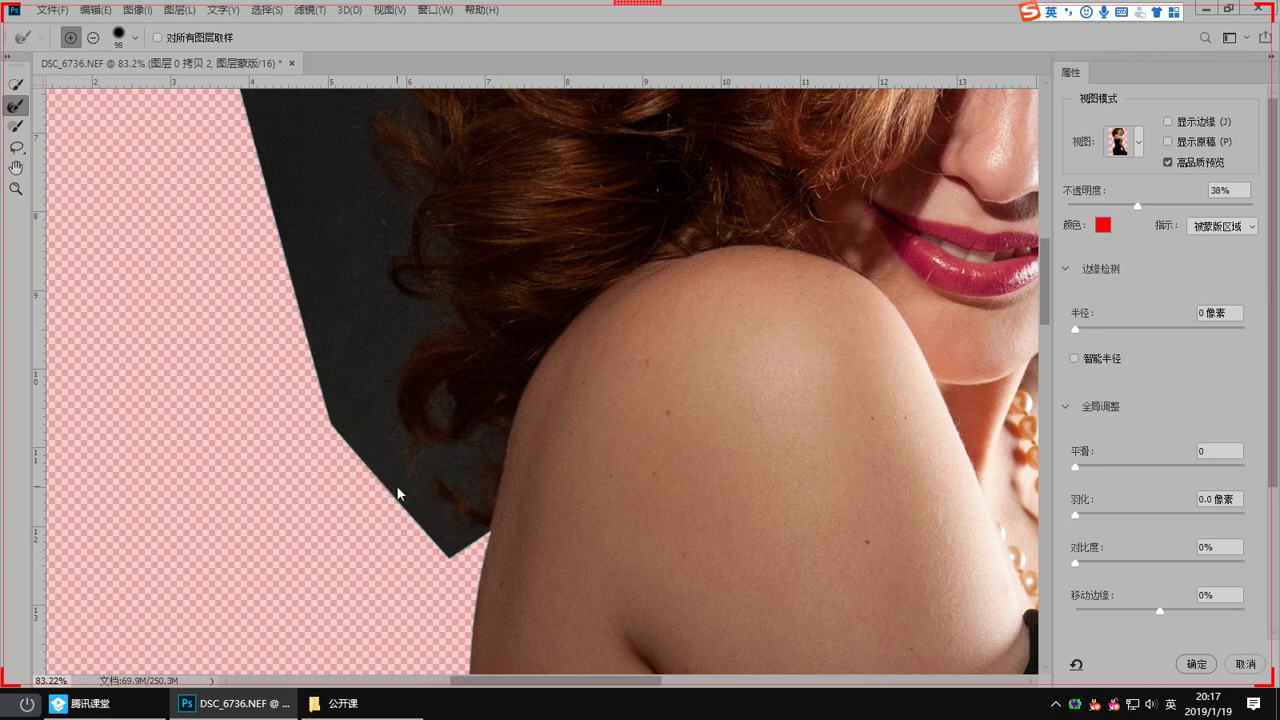
{"action": "mouse_move", "coordinate": [418, 487]}
{"action": "left_mouse_down"}
{"action": "mouse_move", "coordinate": [455, 455]}
{"action": "mouse_move", "coordinate": [440, 500]}
{"action": "mouse_move", "coordinate": [458, 505]}
{"action": "mouse_move", "coordinate": [389, 437]}
{"action": "mouse_move", "coordinate": [411, 380]}
{"action": "mouse_move", "coordinate": [415, 395]}
{"action": "mouse_move", "coordinate": [369, 353]}
{"action": "mouse_move", "coordinate": [342, 356]}
{"action": "mouse_move", "coordinate": [352, 286]}
{"action": "mouse_move", "coordinate": [393, 476]}
{"action": "mouse_move", "coordinate": [438, 482]}
{"action": "mouse_move", "coordinate": [411, 426]}
{"action": "mouse_move", "coordinate": [415, 330]}
{"action": "mouse_move", "coordinate": [387, 251]}
{"action": "mouse_move", "coordinate": [404, 251]}
{"action": "mouse_move", "coordinate": [398, 443]}
{"action": "left_mouse_up"}
{"action": "mouse_move", "coordinate": [403, 391]}
{"action": "left_mouse_down"}
{"action": "mouse_move", "coordinate": [460, 349]}
{"action": "mouse_move", "coordinate": [480, 363]}
{"action": "mouse_move", "coordinate": [563, 177]}
{"action": "mouse_move", "coordinate": [453, 427]}
{"action": "mouse_move", "coordinate": [494, 340]}
{"action": "mouse_move", "coordinate": [623, 257]}
{"action": "mouse_move", "coordinate": [524, 357]}
{"action": "mouse_move", "coordinate": [463, 370]}
{"action": "left_mouse_up"}
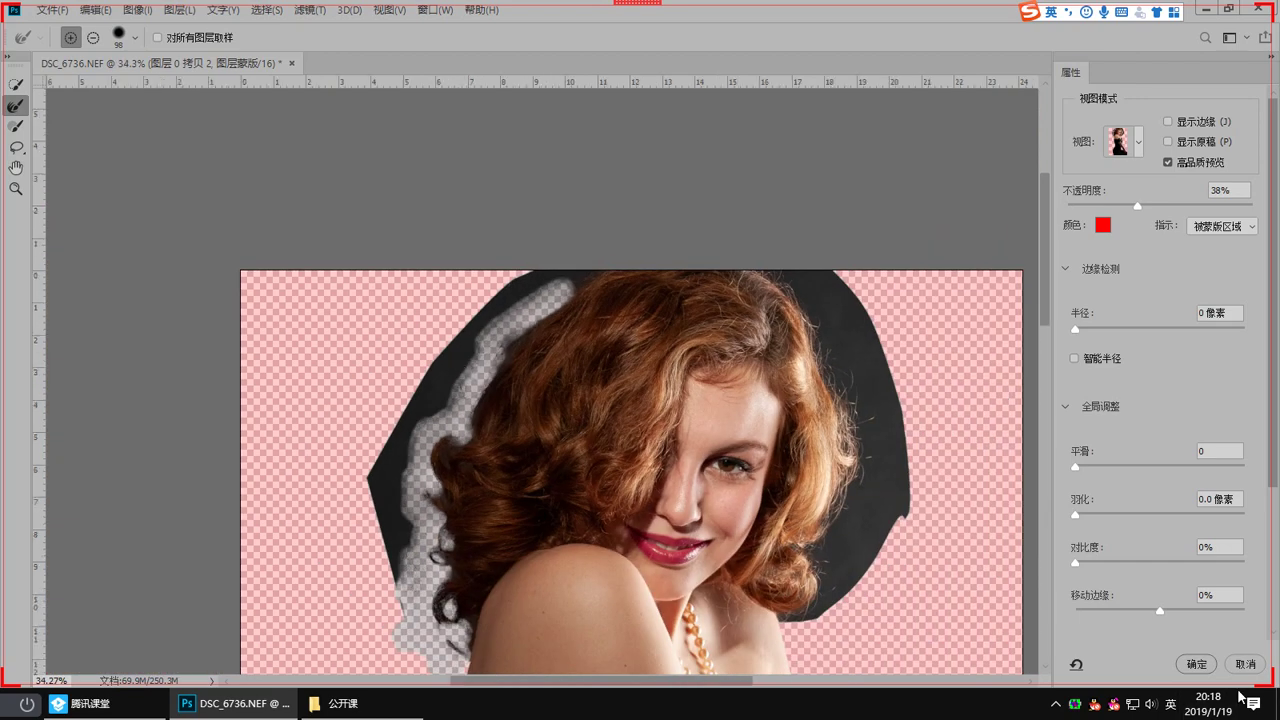
{"action": "key", "text": "Return"}
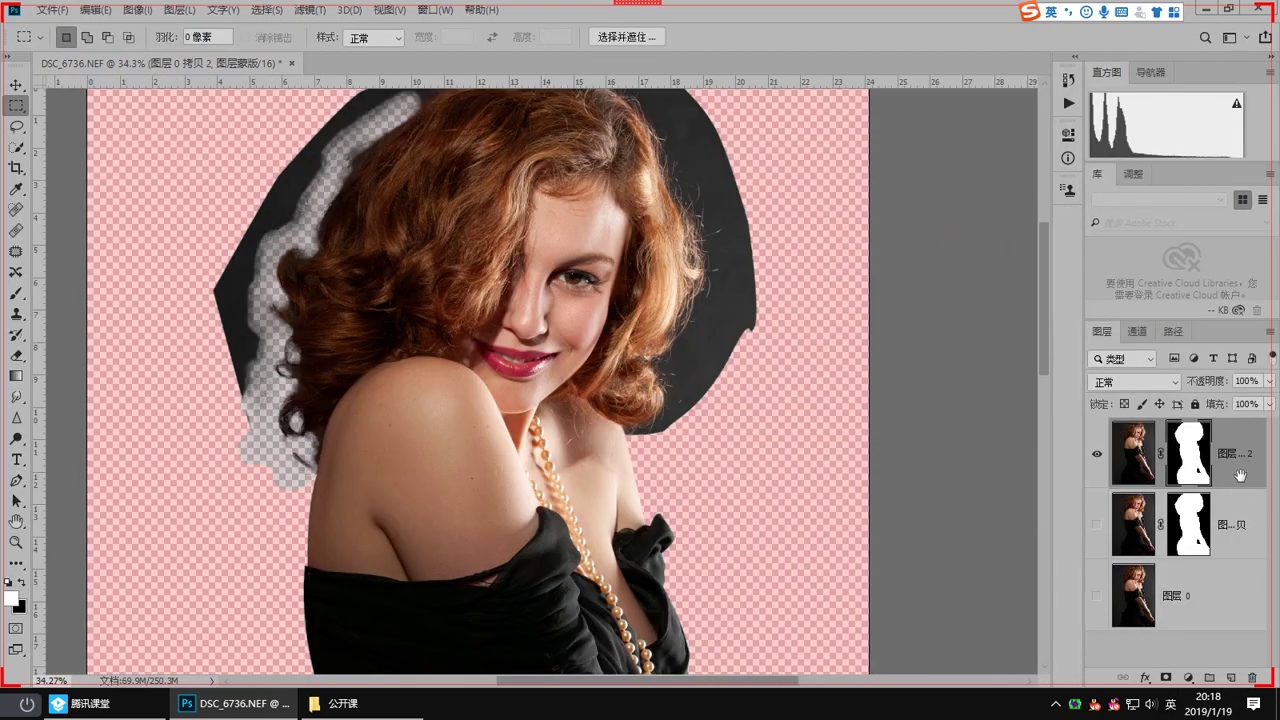
Step: Delete the top layer copy along with its refined mask
{"action": "right_click", "coordinate": [1247, 468]}
{"action": "left_click", "coordinate": [1262, 463]}
{"action": "key", "text": "Delete"}
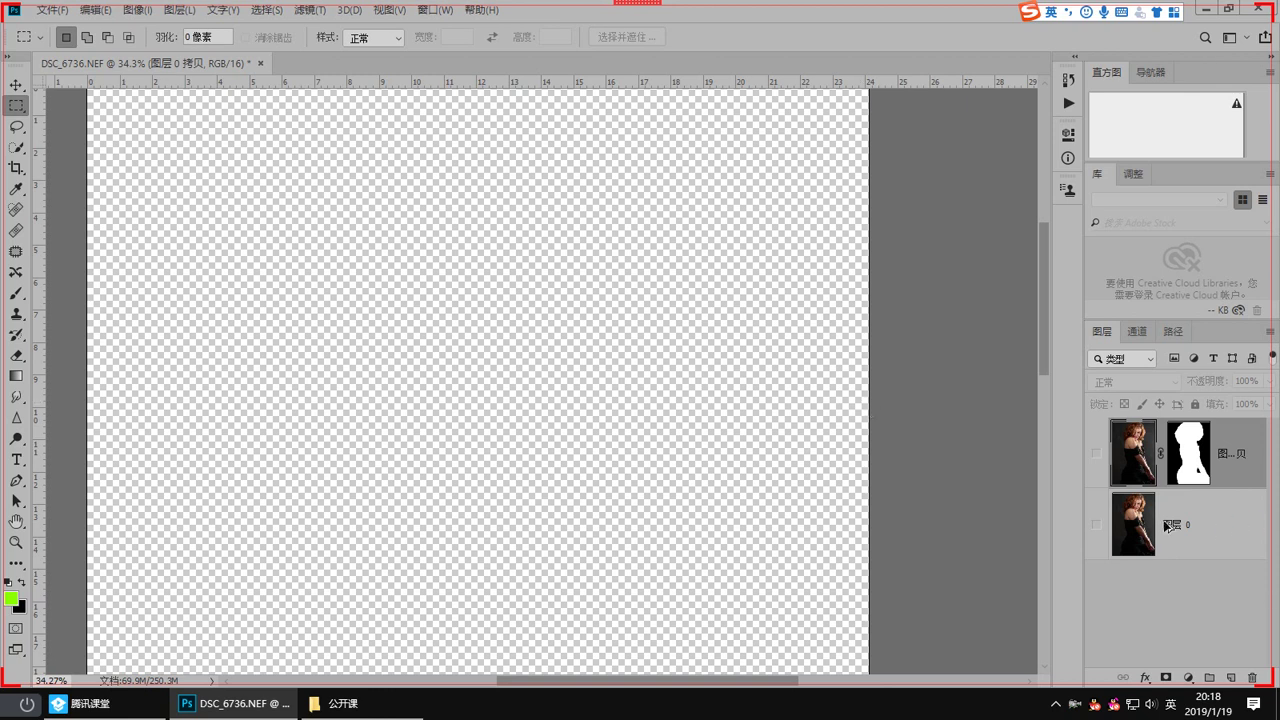
Step: Make the masked layer visible, then duplicate it and convert the copy to a smart object
{"action": "left_click", "coordinate": [1096, 454]}
{"action": "left_click_drag", "start_coordinate": [1242, 482], "coordinate": [1232, 679]}
{"action": "right_click", "coordinate": [1234, 458]}
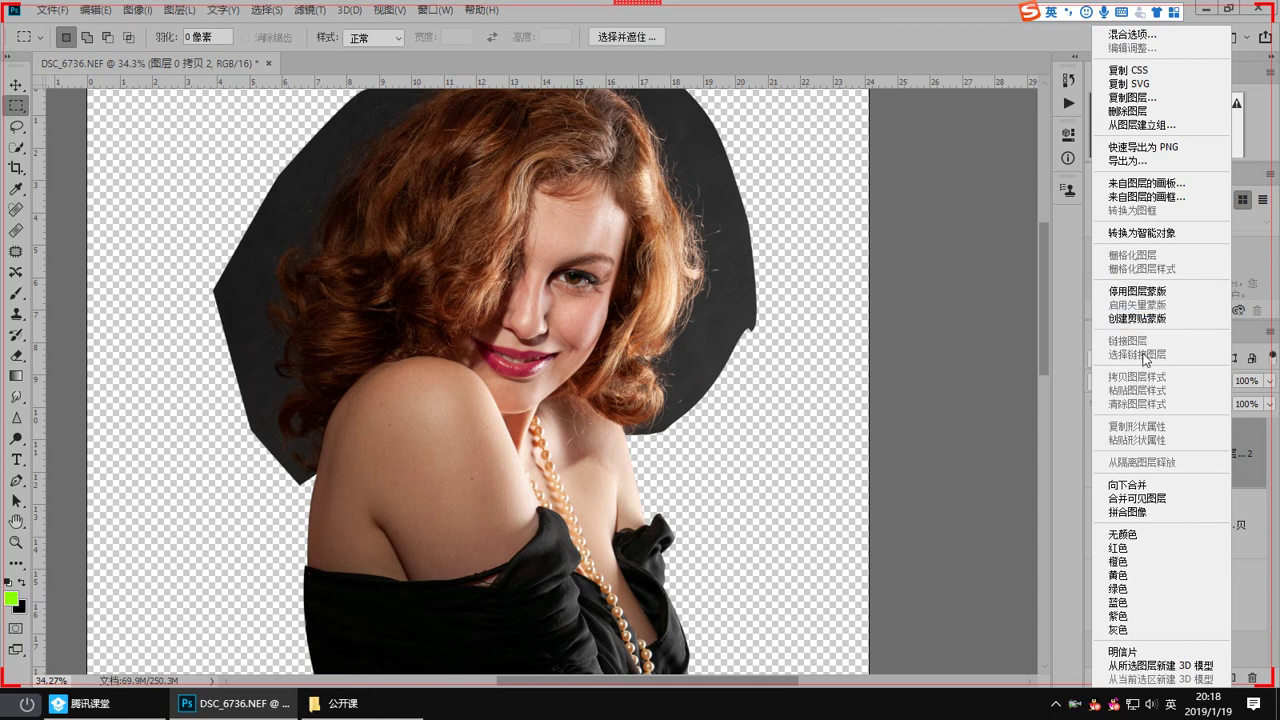
{"action": "left_click", "coordinate": [1133, 232]}
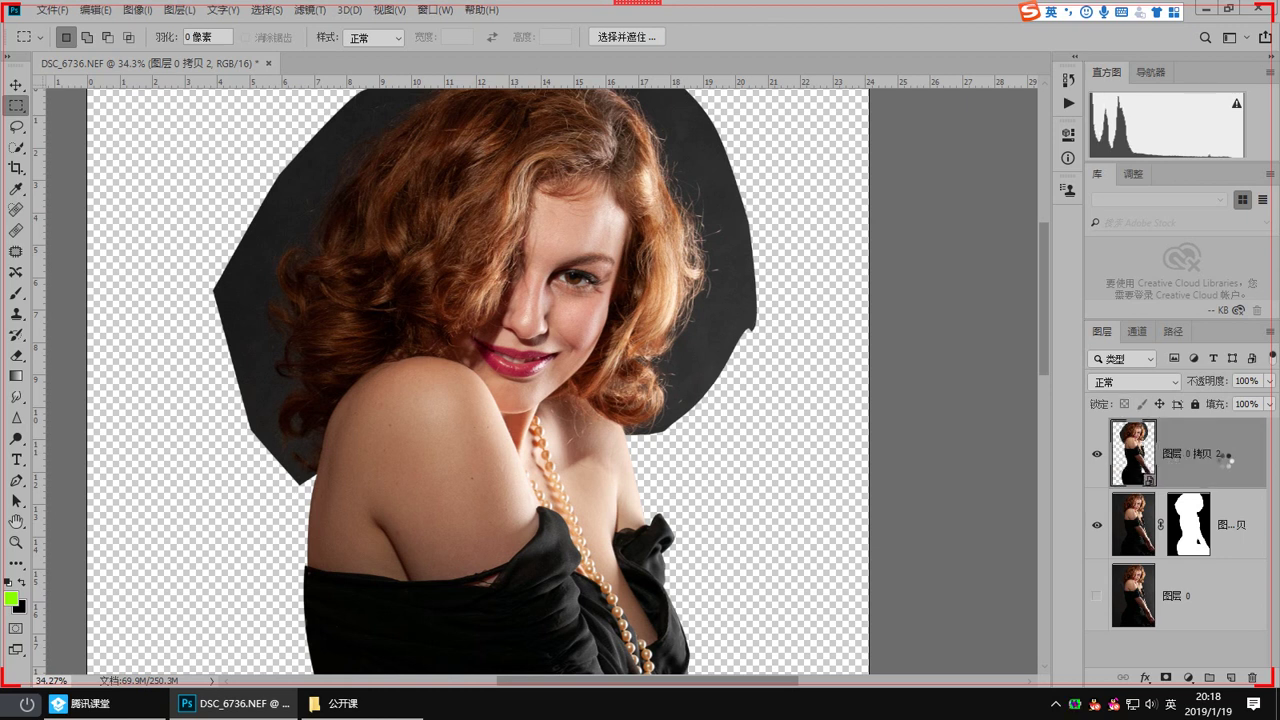
Step: Rasterize the smart object copy and hide the masked layer beneath it
{"action": "right_click", "coordinate": [1214, 454]}
{"action": "left_click", "coordinate": [1118, 291]}
{"action": "left_click", "coordinate": [1099, 527]}
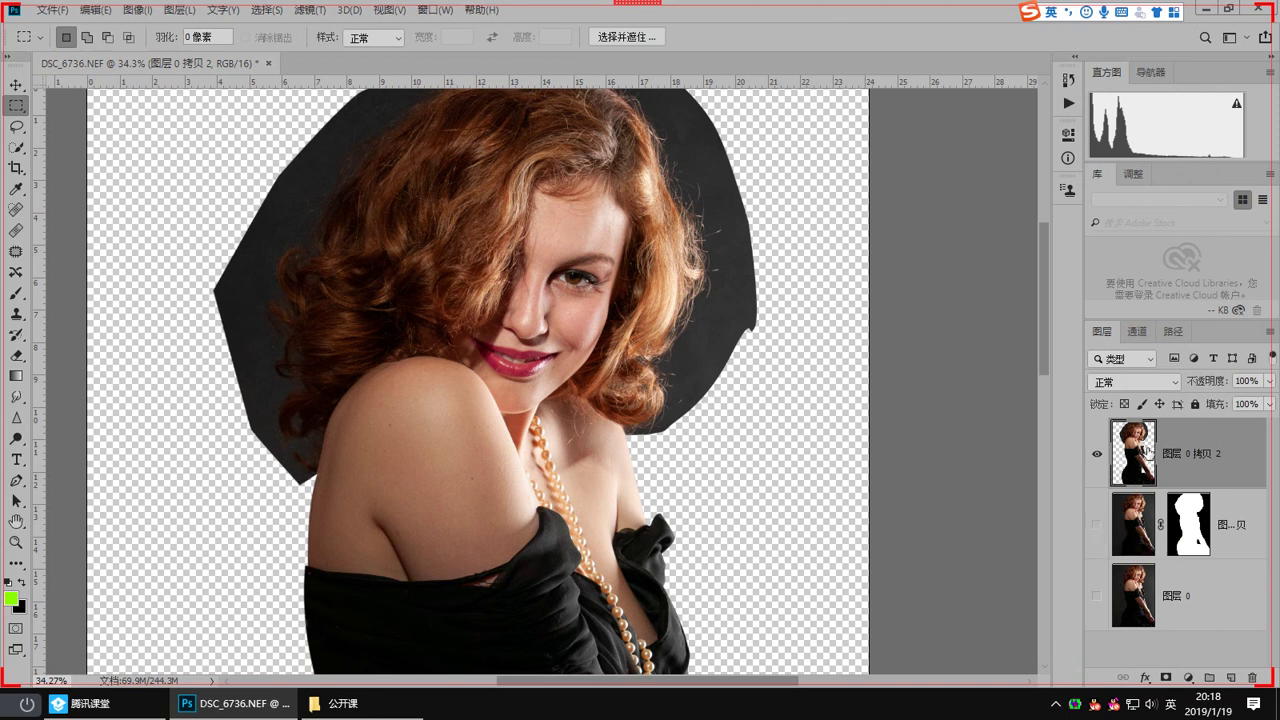
Step: Select the dark background around the hair with a freehand Lasso outline that runs just inside the hair edge
{"action": "scroll", "coordinate": [400, 375], "scroll_direction": "up", "scroll_amount": 1}
{"action": "key", "text": "l"}
{"action": "scroll", "coordinate": [427, 397], "scroll_direction": "down", "scroll_amount": 2}
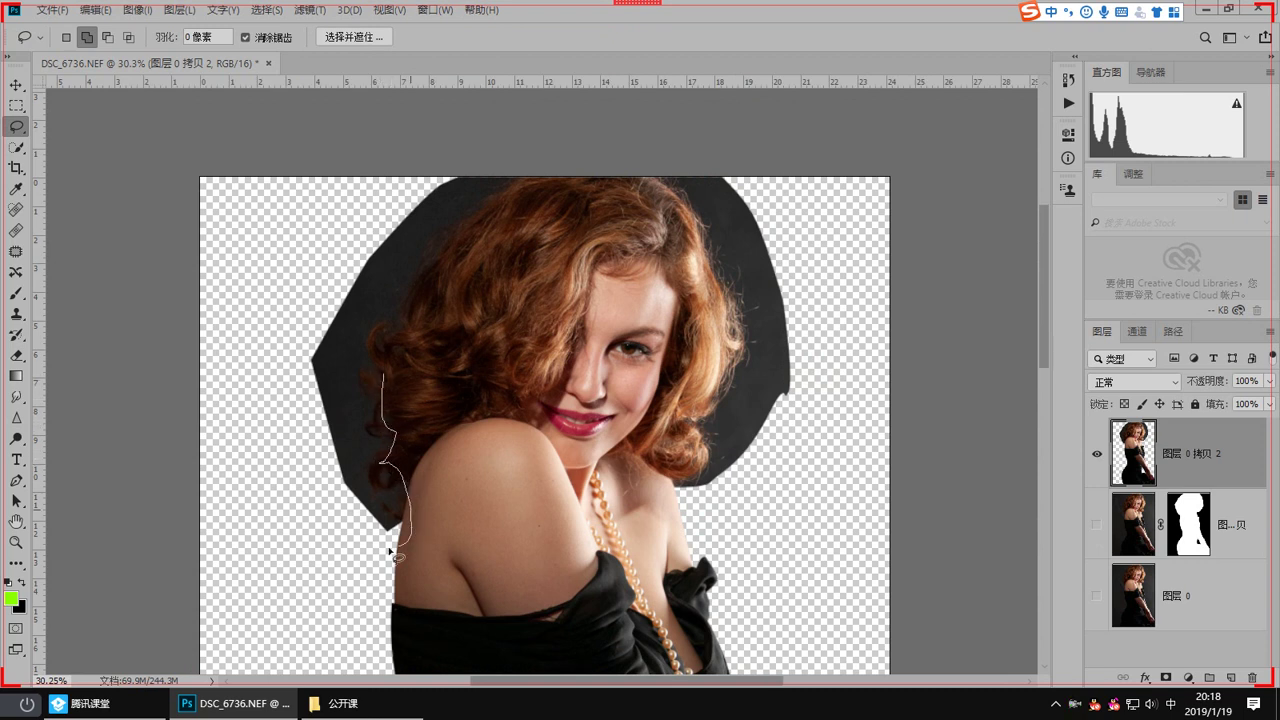
{"action": "mouse_move", "coordinate": [667, 162]}
{"action": "left_mouse_down"}
{"action": "mouse_move", "coordinate": [827, 200]}
{"action": "mouse_move", "coordinate": [810, 517]}
{"action": "left_mouse_up"}
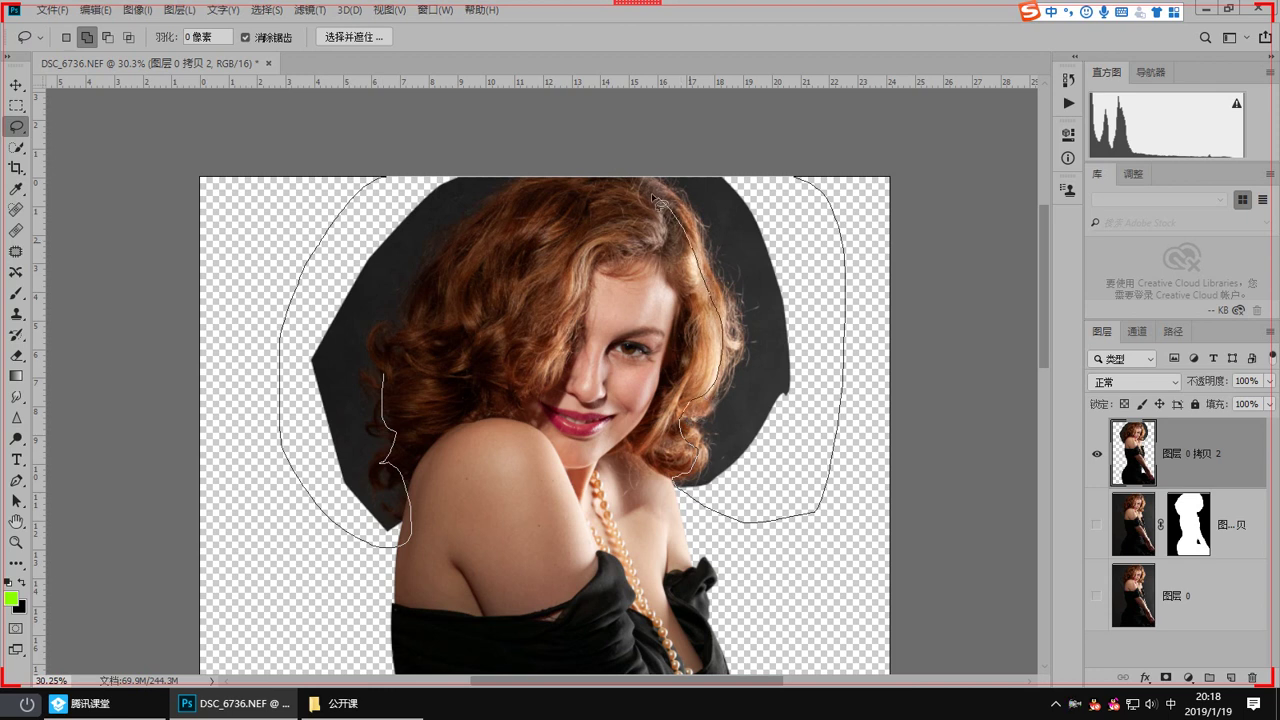
{"action": "left_click_drag", "start_coordinate": [404, 352], "coordinate": [404, 354]}
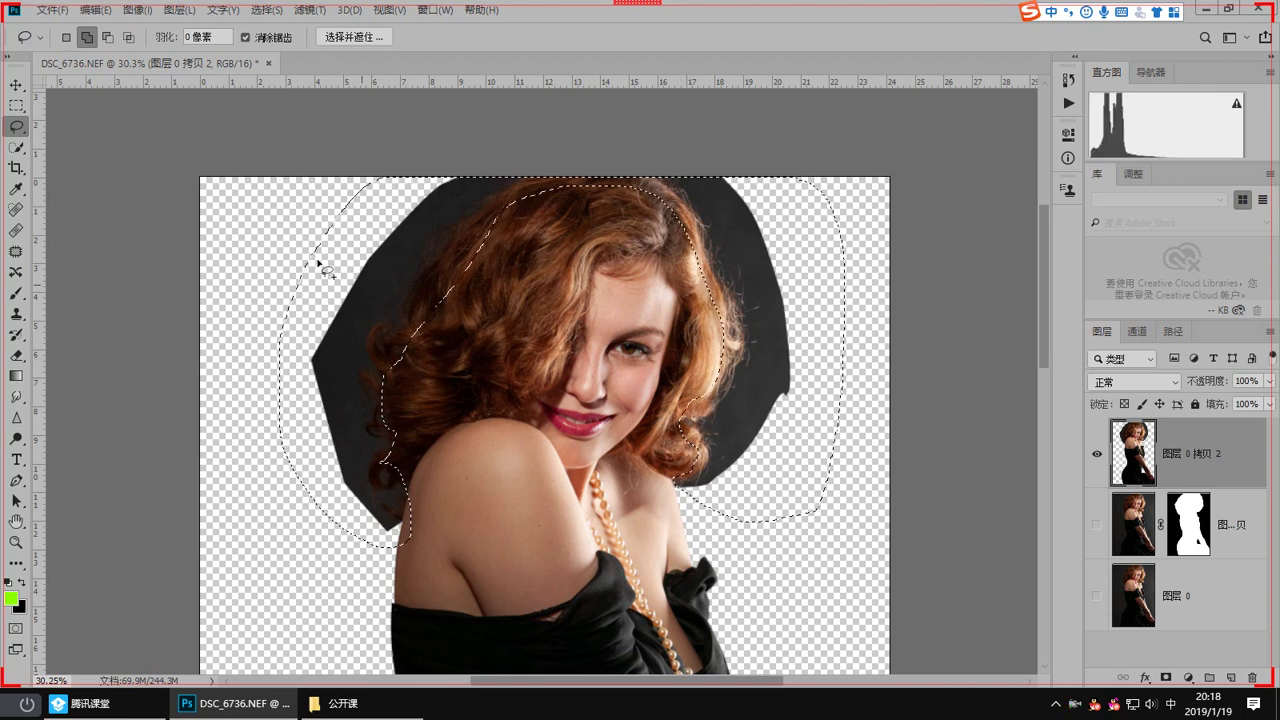
Step: Open the selection in Select and Mask and start refining the lower left curls beside the shoulder with the Refine Edge Brush
{"action": "left_click", "coordinate": [343, 37]}
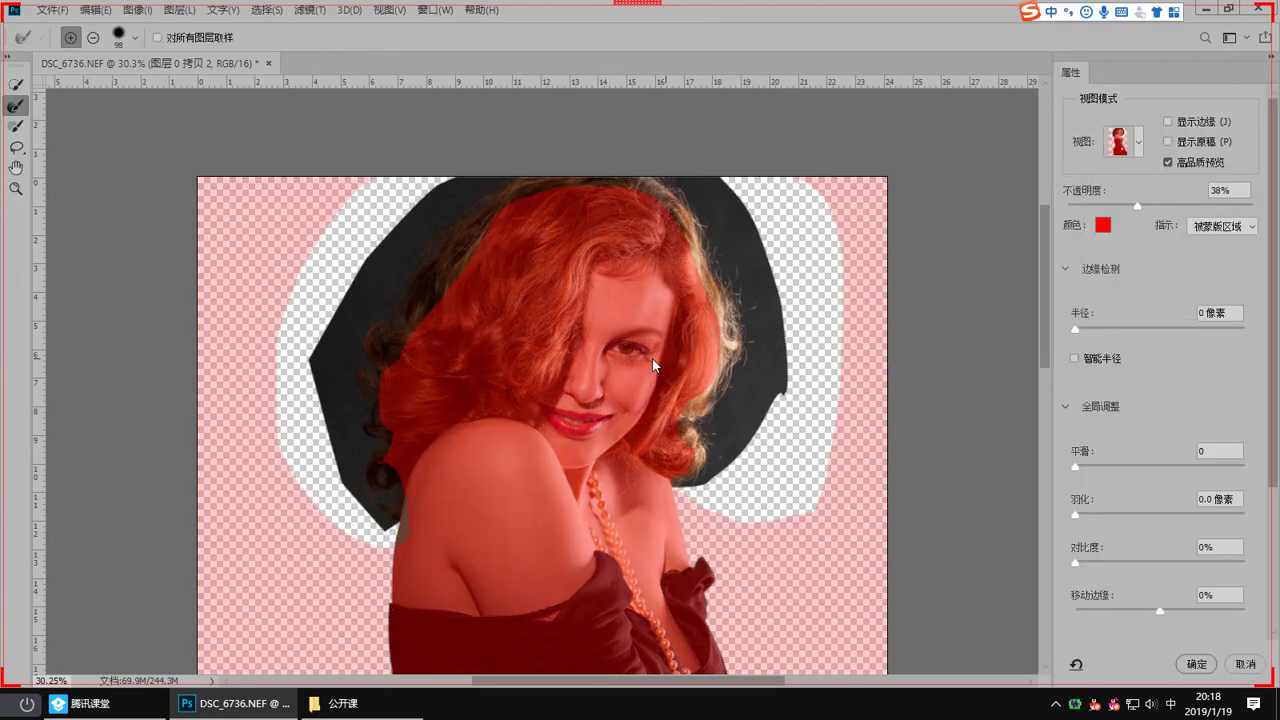
{"action": "scroll", "coordinate": [389, 506], "scroll_direction": "up", "scroll_amount": 5}
{"action": "left_click_drag", "start_coordinate": [381, 435], "coordinate": [396, 403]}
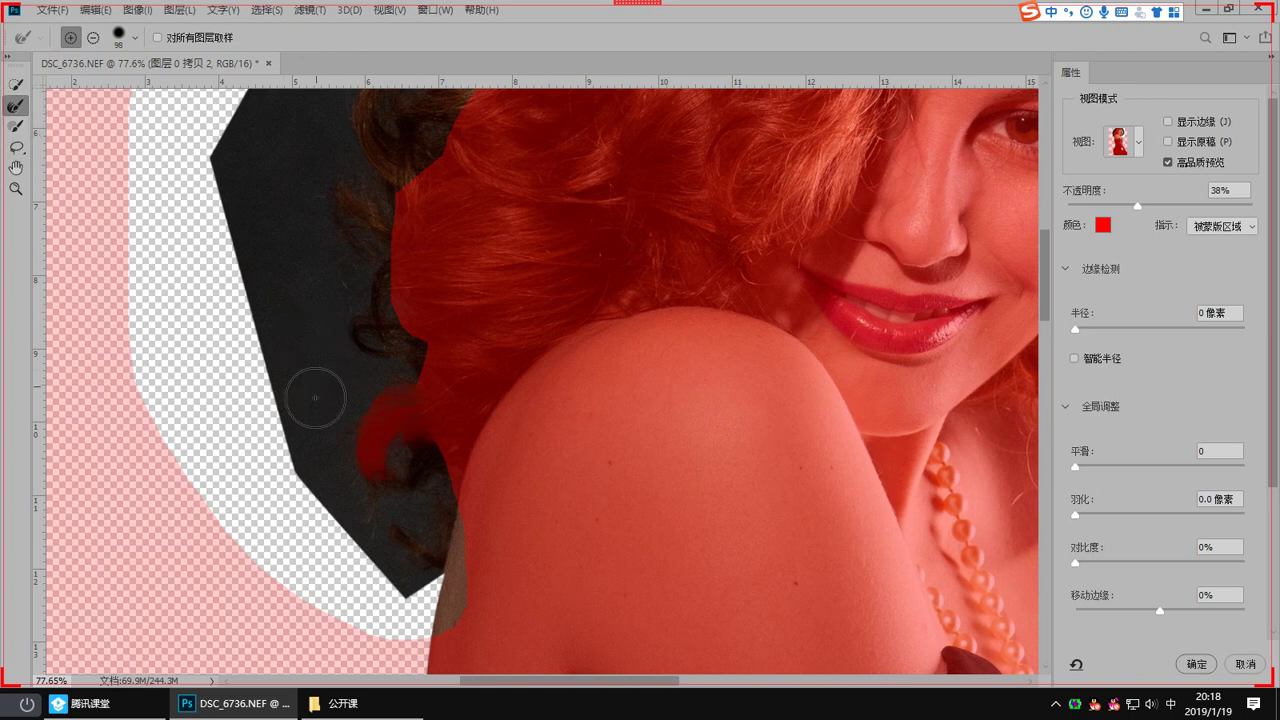
{"action": "mouse_move", "coordinate": [395, 490]}
{"action": "left_mouse_down"}
{"action": "mouse_move", "coordinate": [437, 541]}
{"action": "mouse_move", "coordinate": [404, 520]}
{"action": "left_mouse_up"}
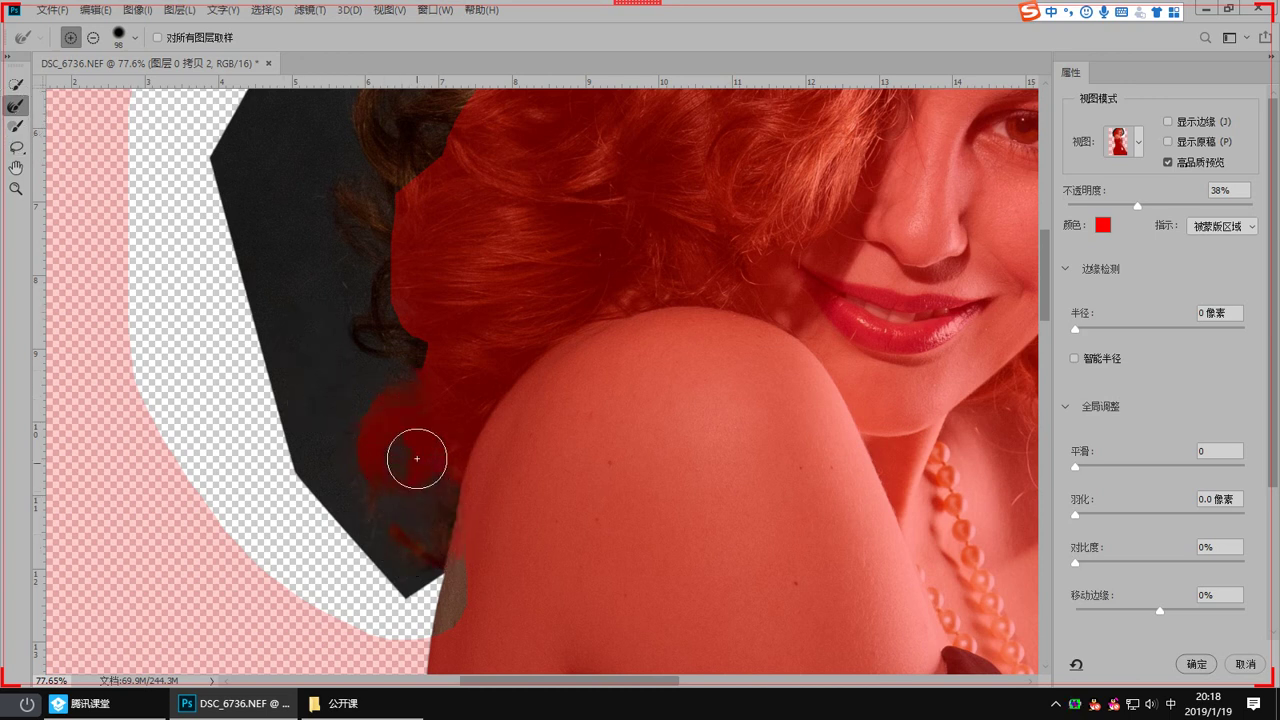
Step: Brush the Refine Edge Brush over the remaining left curls and up the hair's left side towards the crown
{"action": "left_click_drag", "start_coordinate": [398, 427], "coordinate": [452, 589]}
{"action": "left_click_drag", "start_coordinate": [443, 459], "coordinate": [417, 503]}
{"action": "mouse_move", "coordinate": [427, 403]}
{"action": "left_mouse_down"}
{"action": "mouse_move", "coordinate": [406, 372]}
{"action": "mouse_move", "coordinate": [418, 389]}
{"action": "mouse_move", "coordinate": [437, 375]}
{"action": "mouse_move", "coordinate": [416, 365]}
{"action": "mouse_move", "coordinate": [441, 361]}
{"action": "mouse_move", "coordinate": [345, 542]}
{"action": "left_mouse_up"}
{"action": "mouse_move", "coordinate": [358, 416]}
{"action": "left_mouse_down"}
{"action": "mouse_move", "coordinate": [338, 494]}
{"action": "mouse_move", "coordinate": [331, 459]}
{"action": "mouse_move", "coordinate": [355, 429]}
{"action": "mouse_move", "coordinate": [380, 487]}
{"action": "mouse_move", "coordinate": [427, 333]}
{"action": "mouse_move", "coordinate": [427, 398]}
{"action": "mouse_move", "coordinate": [499, 296]}
{"action": "left_mouse_up"}
{"action": "mouse_move", "coordinate": [427, 418]}
{"action": "left_mouse_down"}
{"action": "mouse_move", "coordinate": [554, 251]}
{"action": "mouse_move", "coordinate": [512, 338]}
{"action": "mouse_move", "coordinate": [367, 551]}
{"action": "left_mouse_up"}
{"action": "mouse_move", "coordinate": [347, 496]}
{"action": "left_mouse_down"}
{"action": "mouse_move", "coordinate": [382, 397]}
{"action": "mouse_move", "coordinate": [316, 515]}
{"action": "mouse_move", "coordinate": [386, 365]}
{"action": "mouse_move", "coordinate": [340, 450]}
{"action": "mouse_move", "coordinate": [380, 378]}
{"action": "mouse_move", "coordinate": [465, 323]}
{"action": "mouse_move", "coordinate": [403, 435]}
{"action": "mouse_move", "coordinate": [505, 309]}
{"action": "mouse_move", "coordinate": [425, 439]}
{"action": "mouse_move", "coordinate": [522, 312]}
{"action": "mouse_move", "coordinate": [574, 268]}
{"action": "mouse_move", "coordinate": [523, 300]}
{"action": "left_mouse_up"}
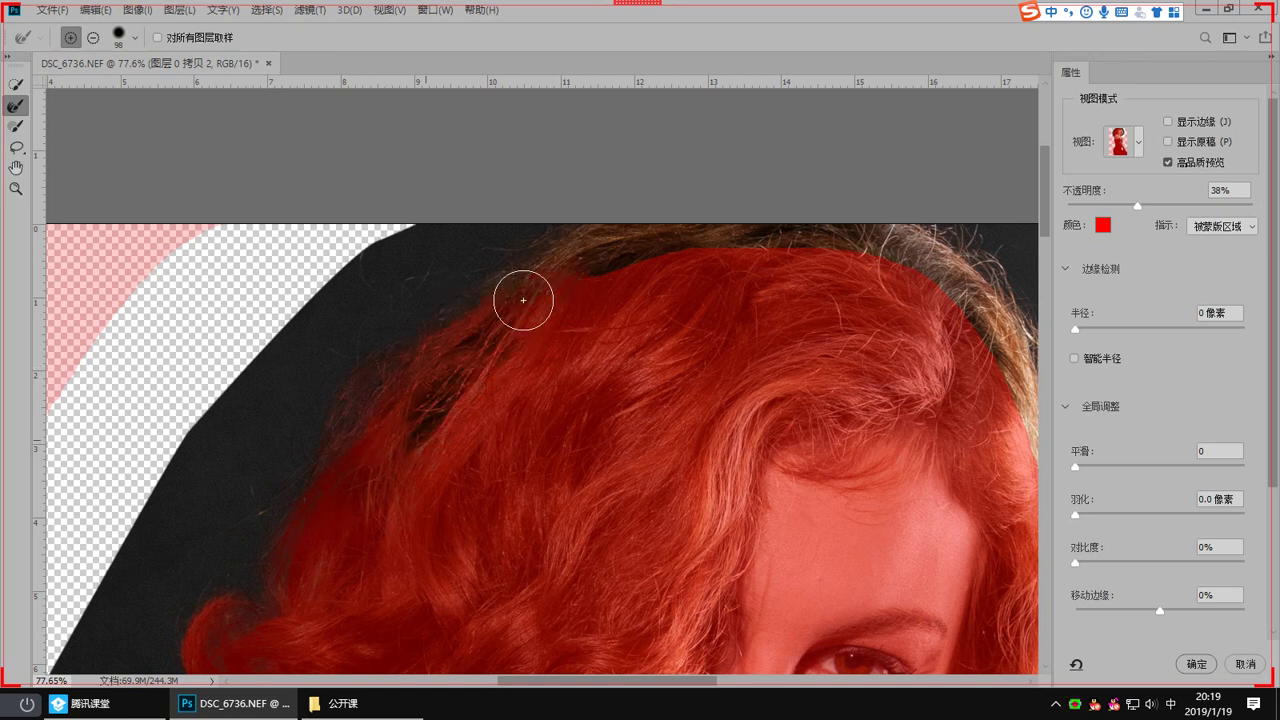
Step: Refine the hair edge across the crown of the head with the Refine Edge Brush
{"action": "mouse_move", "coordinate": [689, 237]}
{"action": "left_mouse_down"}
{"action": "mouse_move", "coordinate": [530, 296]}
{"action": "mouse_move", "coordinate": [417, 387]}
{"action": "mouse_move", "coordinate": [461, 377]}
{"action": "left_mouse_up"}
{"action": "left_click_drag", "start_coordinate": [776, 393], "coordinate": [406, 404]}
{"action": "mouse_move", "coordinate": [379, 256]}
{"action": "left_mouse_down"}
{"action": "mouse_move", "coordinate": [460, 246]}
{"action": "mouse_move", "coordinate": [543, 261]}
{"action": "mouse_move", "coordinate": [583, 292]}
{"action": "left_mouse_up"}
{"action": "left_click_drag", "start_coordinate": [651, 417], "coordinate": [590, 287]}
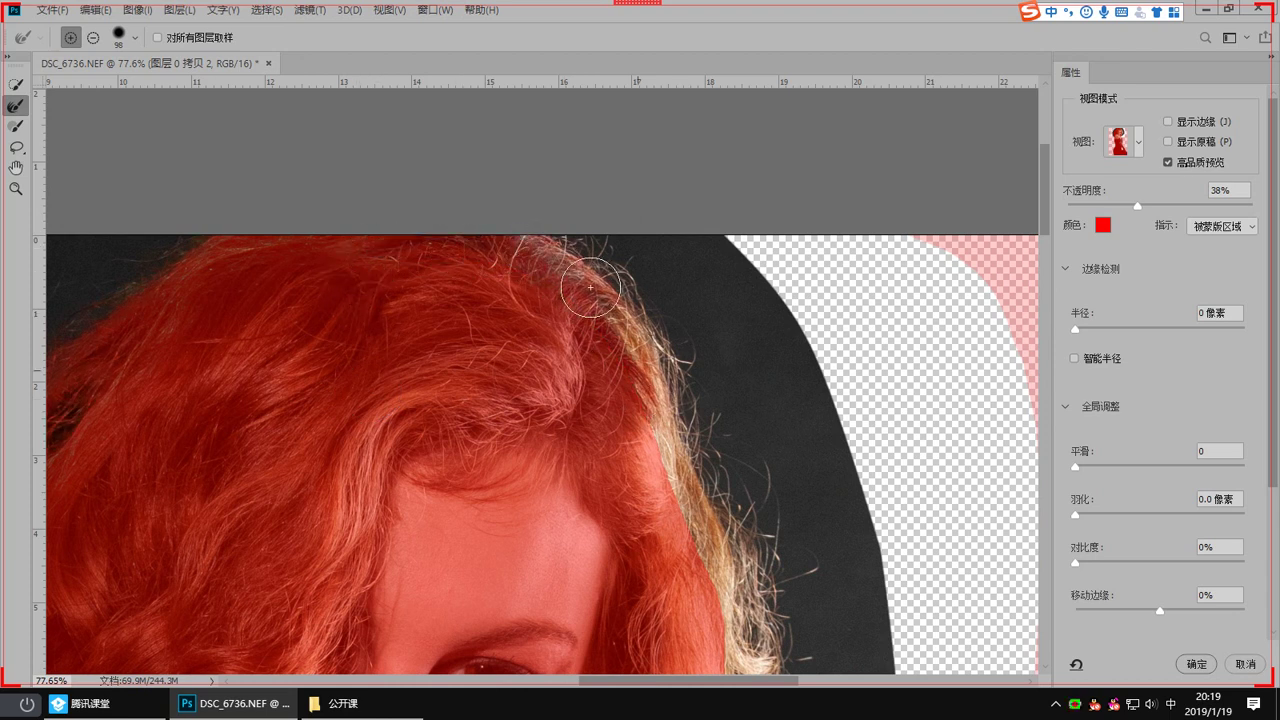
Step: Refine the flyaway hair down the right side of the face to the lowest curl with the Refine Edge Brush
{"action": "mouse_move", "coordinate": [661, 470]}
{"action": "left_mouse_down"}
{"action": "mouse_move", "coordinate": [663, 402]}
{"action": "mouse_move", "coordinate": [725, 570]}
{"action": "mouse_move", "coordinate": [720, 608]}
{"action": "mouse_move", "coordinate": [709, 471]}
{"action": "mouse_move", "coordinate": [616, 220]}
{"action": "left_mouse_up"}
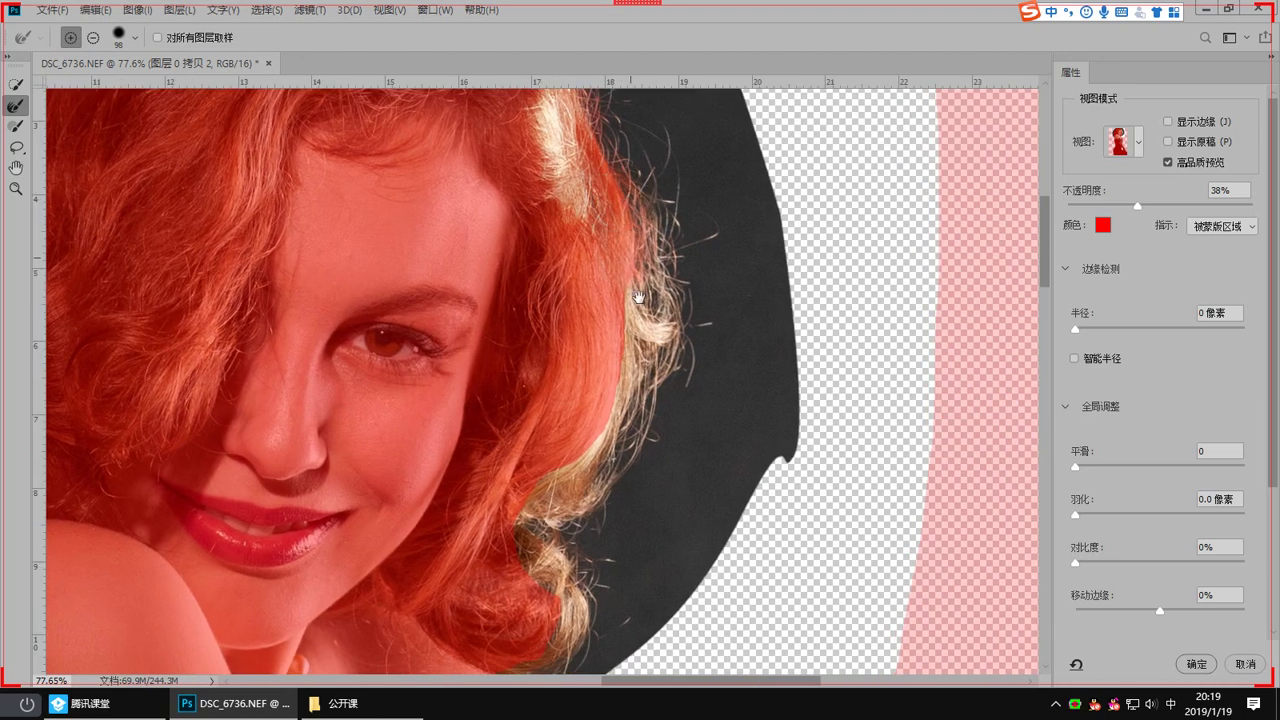
{"action": "left_click_drag", "start_coordinate": [656, 322], "coordinate": [661, 344]}
{"action": "mouse_move", "coordinate": [618, 430]}
{"action": "left_mouse_down"}
{"action": "mouse_move", "coordinate": [592, 473]}
{"action": "mouse_move", "coordinate": [527, 524]}
{"action": "mouse_move", "coordinate": [537, 527]}
{"action": "mouse_move", "coordinate": [600, 307]}
{"action": "mouse_move", "coordinate": [601, 367]}
{"action": "mouse_move", "coordinate": [626, 406]}
{"action": "mouse_move", "coordinate": [617, 433]}
{"action": "mouse_move", "coordinate": [585, 449]}
{"action": "left_mouse_up"}
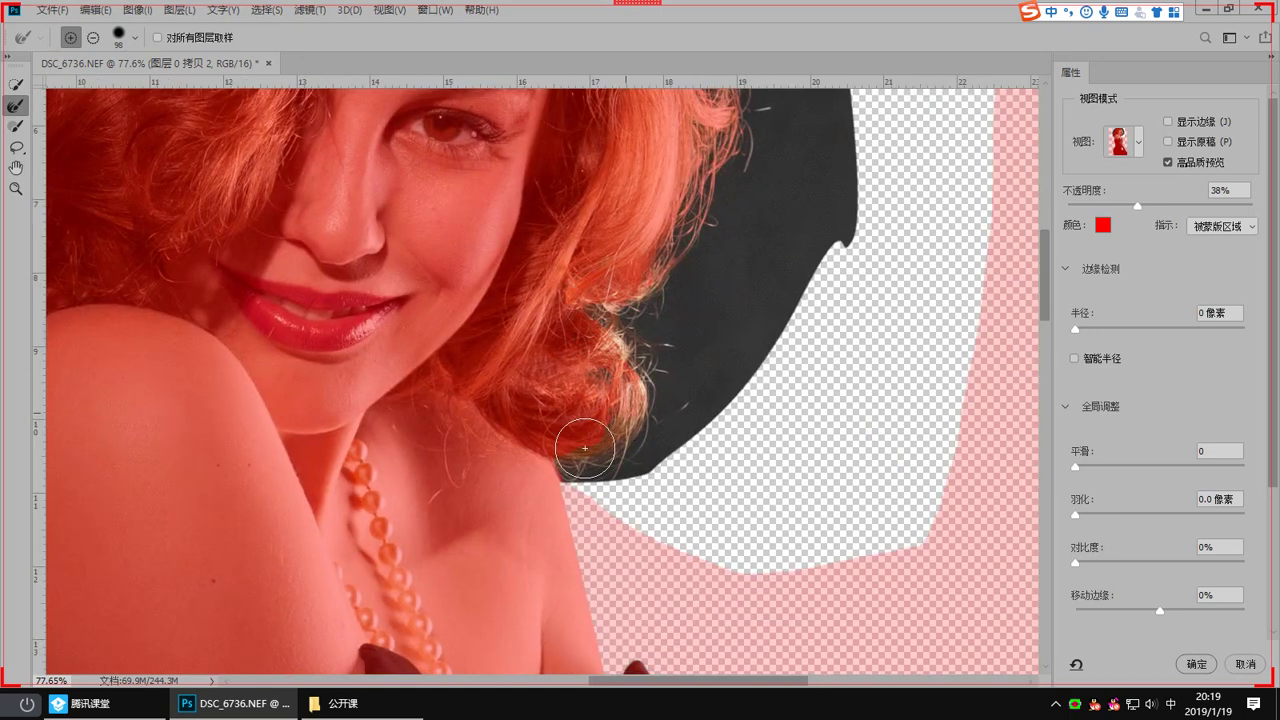
{"action": "left_click_drag", "start_coordinate": [615, 302], "coordinate": [607, 318]}
{"action": "left_click_drag", "start_coordinate": [500, 377], "coordinate": [587, 389]}
Step: Enable Smart Radius with an edge detection radius of 1 pixel and apply the refined selection
{"action": "left_click", "coordinate": [1066, 268]}
{"action": "left_click", "coordinate": [1066, 268]}
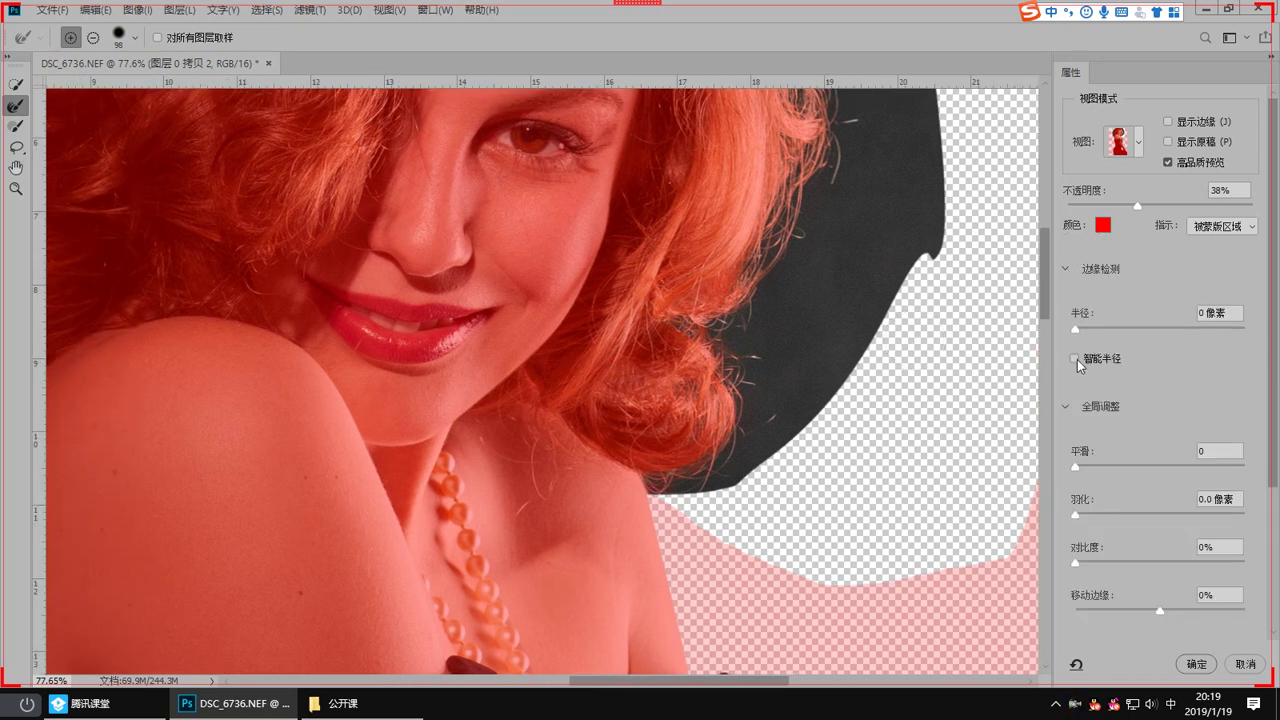
{"action": "left_click", "coordinate": [1084, 328]}
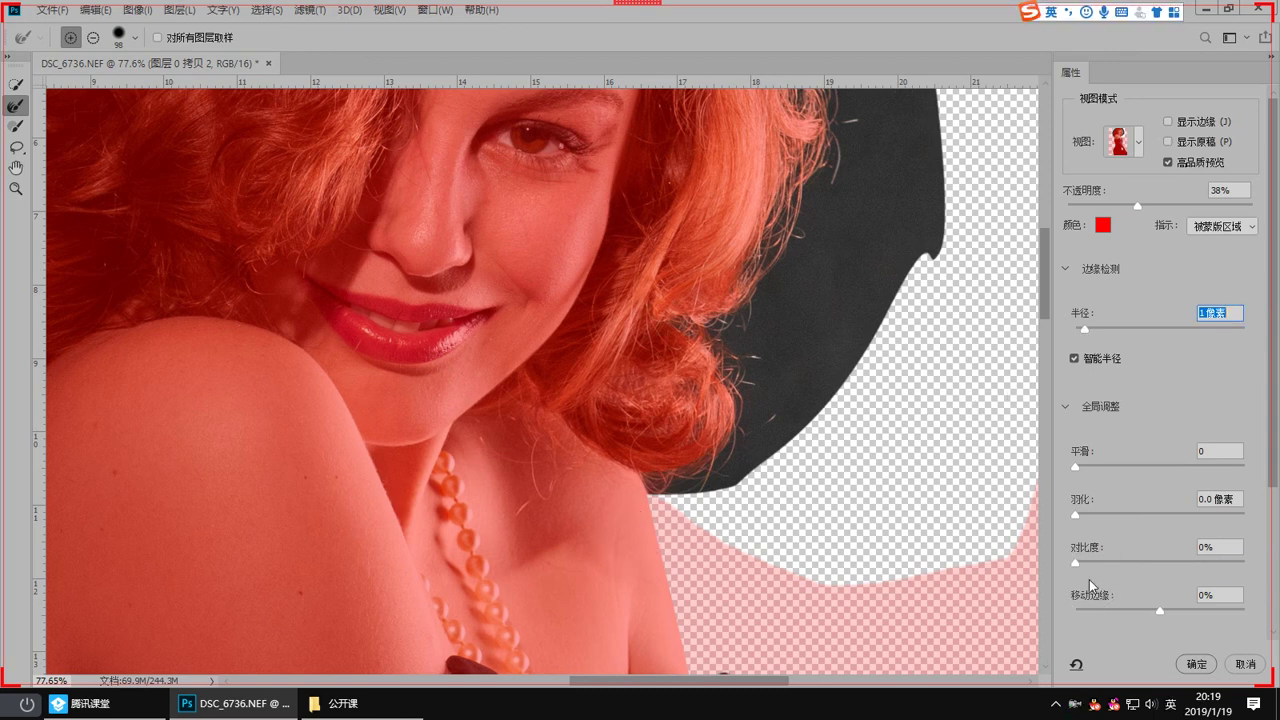
{"action": "left_click", "coordinate": [1200, 664]}
Step: Add a layer mask from the refined selection to the top layer and invert the mask
{"action": "scroll", "coordinate": [752, 476], "scroll_direction": "down", "scroll_amount": 5}
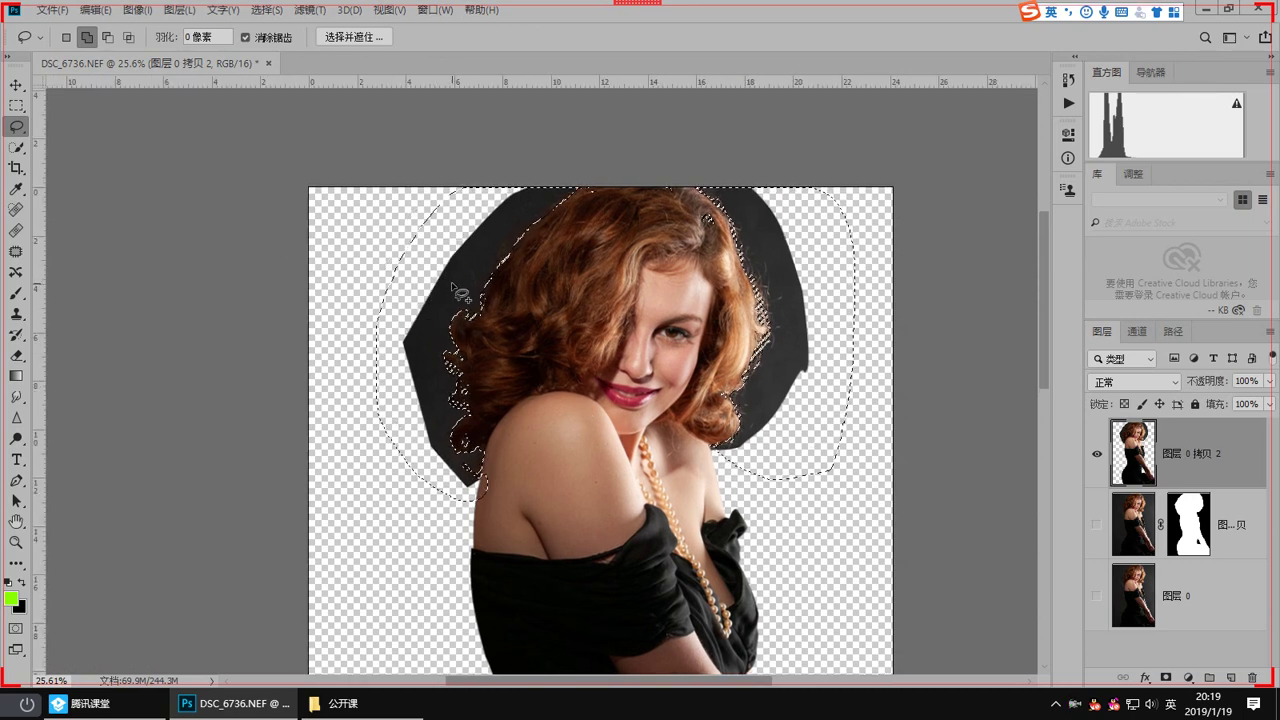
{"action": "scroll", "coordinate": [457, 300], "scroll_direction": "up", "scroll_amount": 5}
{"action": "scroll", "coordinate": [457, 306], "scroll_direction": "down", "scroll_amount": 3}
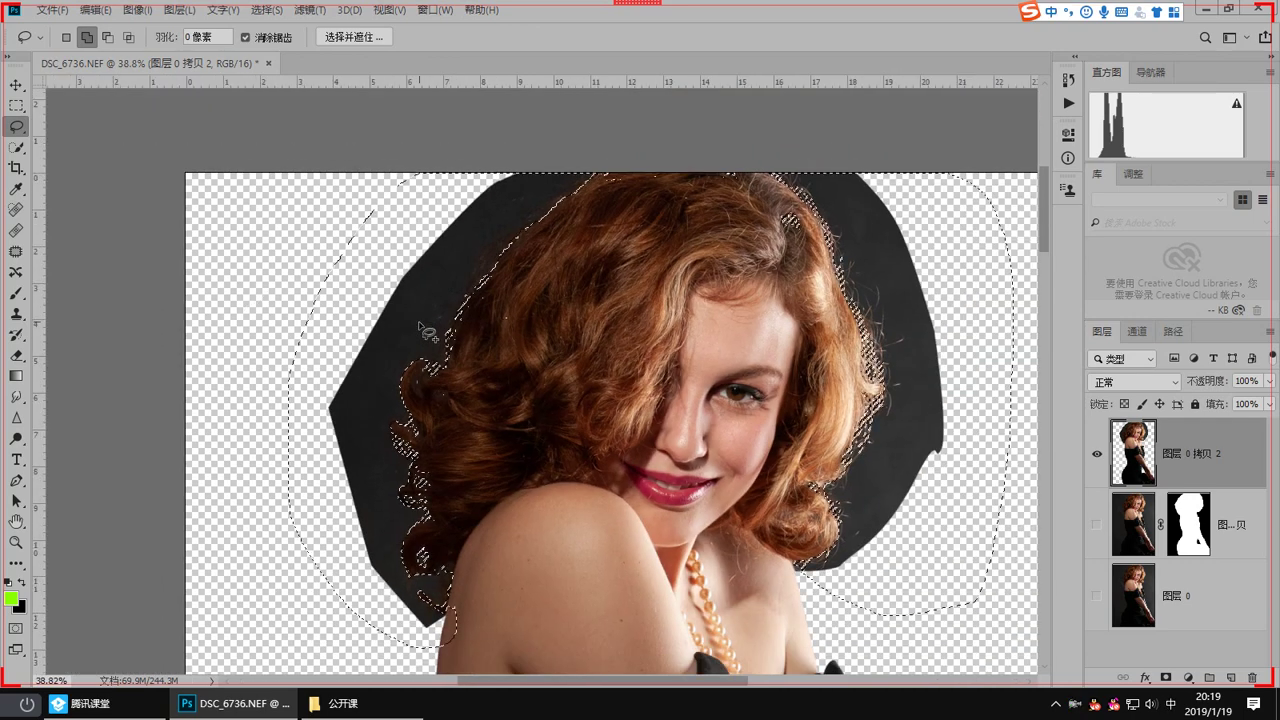
{"action": "key", "text": "b"}
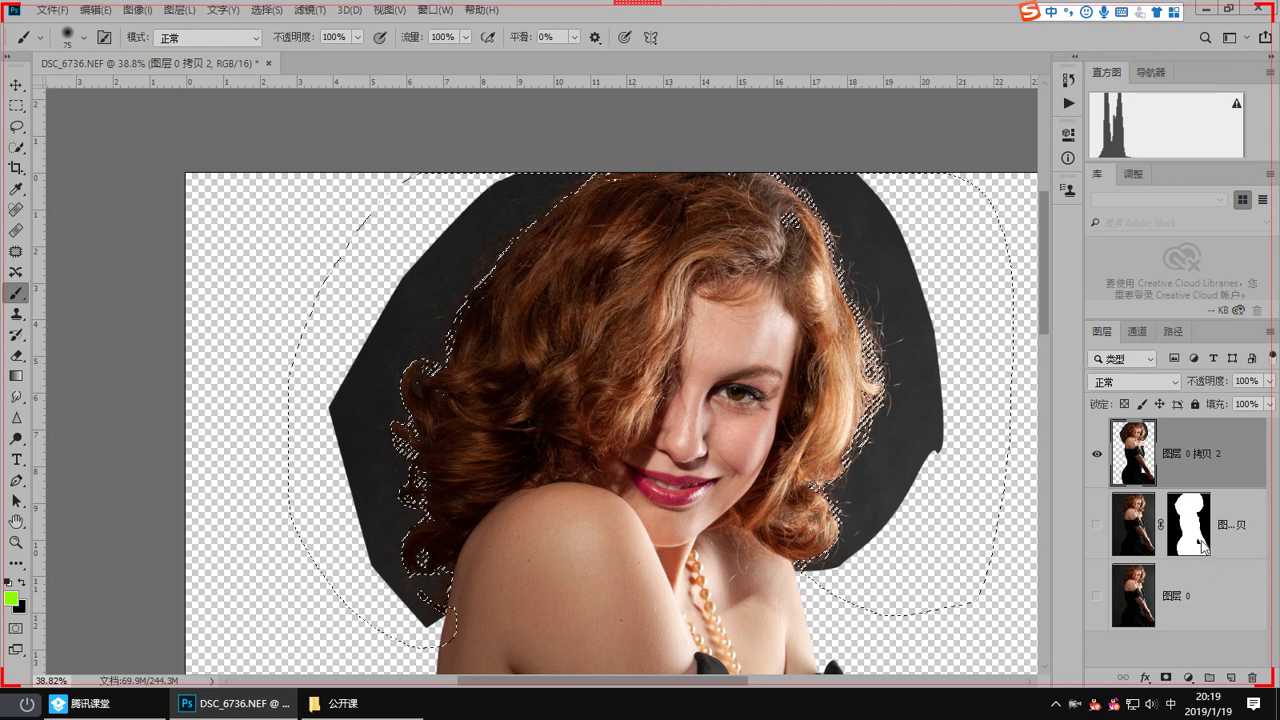
{"action": "left_click", "coordinate": [1166, 679], "text": "alt"}
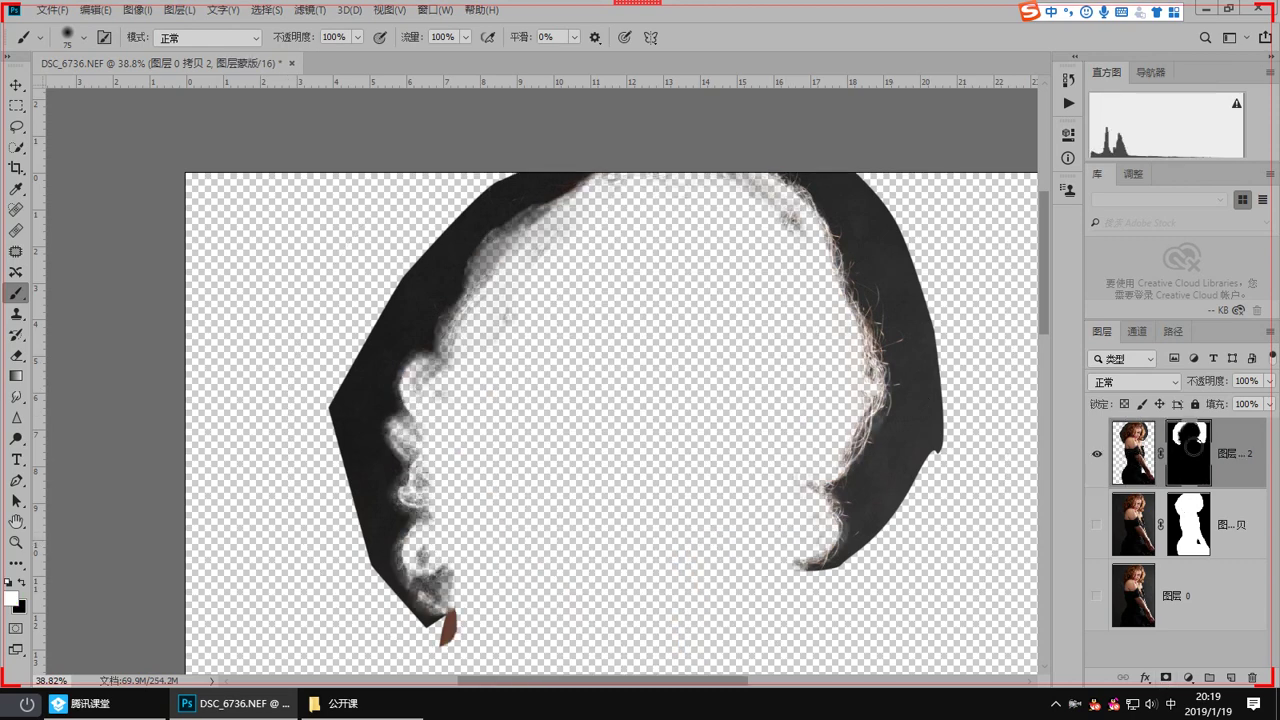
{"action": "key", "text": "ctrl+i"}
Step: Paint white on the layer mask with a larger brush to restore the semi-transparent hair on the left side
{"action": "scroll", "coordinate": [560, 447], "scroll_direction": "up", "scroll_amount": 3}
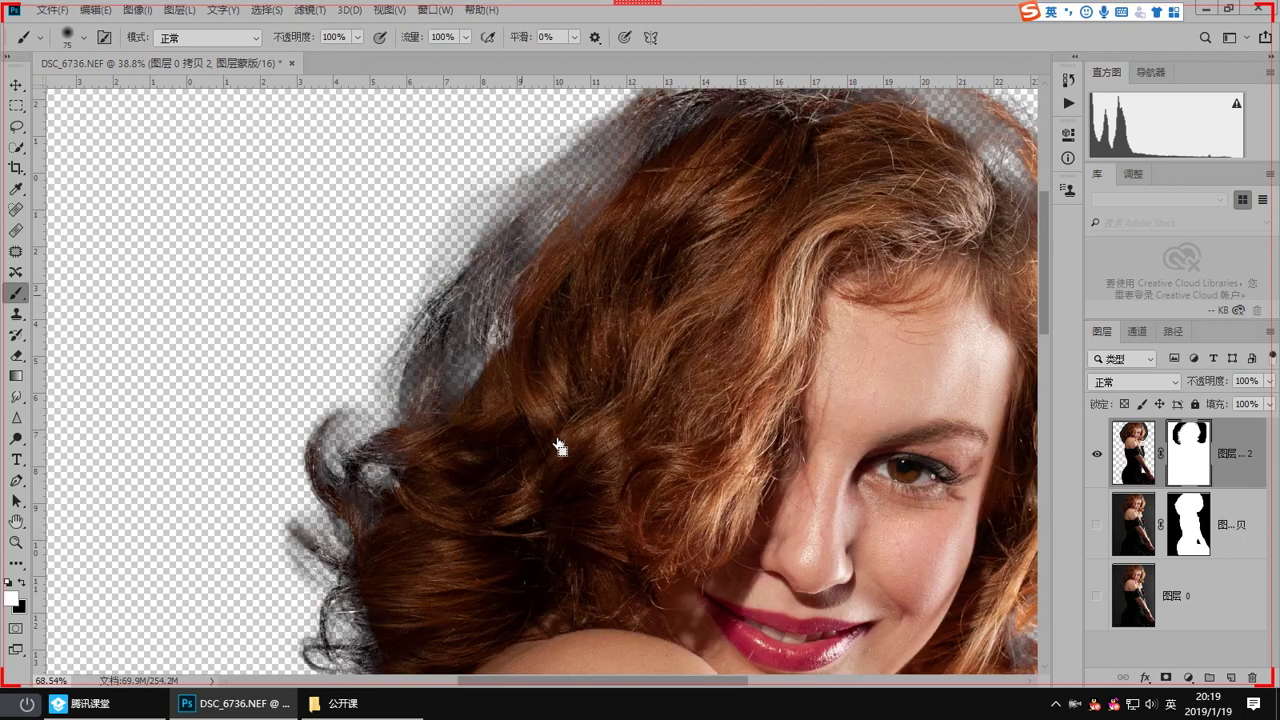
{"action": "left_click_drag", "start_coordinate": [482, 334], "coordinate": [489, 409]}
{"action": "right_click", "coordinate": [489, 409], "text": "alt"}
{"action": "mouse_move", "coordinate": [532, 335]}
{"action": "left_mouse_down"}
{"action": "mouse_move", "coordinate": [449, 469]}
{"action": "mouse_move", "coordinate": [489, 398]}
{"action": "mouse_move", "coordinate": [582, 295]}
{"action": "left_mouse_up"}
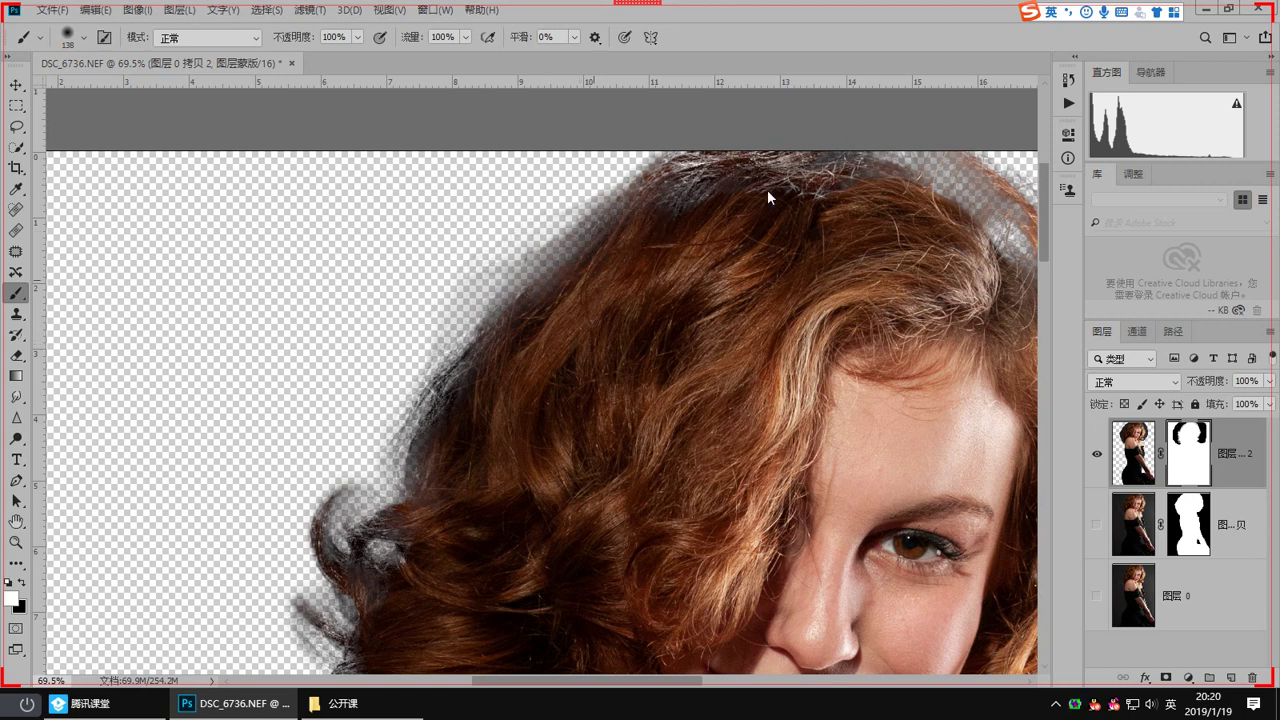
Step: Paint white on the layer mask to restore the hair across the crown and down the right side
{"action": "left_click_drag", "start_coordinate": [798, 194], "coordinate": [944, 233]}
{"action": "left_click_drag", "start_coordinate": [918, 239], "coordinate": [529, 240]}
{"action": "mouse_move", "coordinate": [514, 182]}
{"action": "left_mouse_down"}
{"action": "mouse_move", "coordinate": [592, 235]}
{"action": "mouse_move", "coordinate": [623, 278]}
{"action": "left_mouse_up"}
{"action": "left_click_drag", "start_coordinate": [635, 462], "coordinate": [621, 173]}
{"action": "left_click_drag", "start_coordinate": [576, 418], "coordinate": [474, 449]}
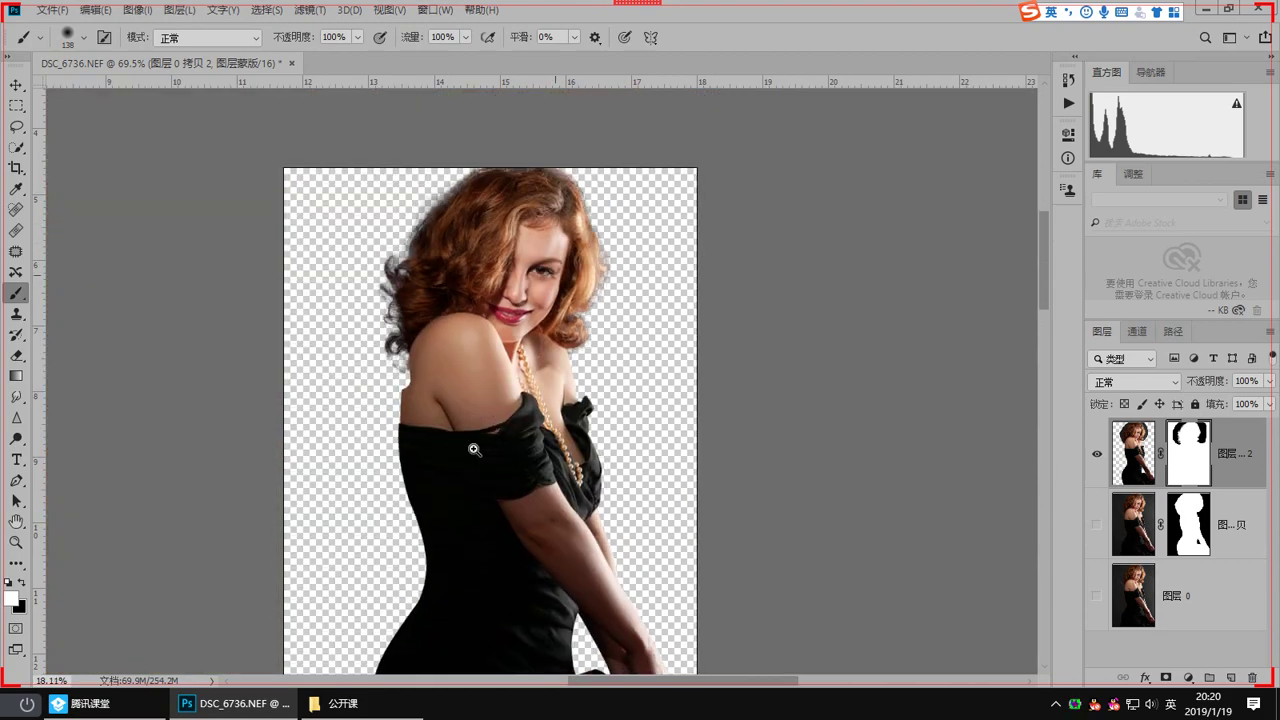
Step: Place the texture image a (86).jpg from the 公开课 folder into the document and move it directly beneath the cutout layer
{"action": "left_click_drag", "start_coordinate": [543, 499], "coordinate": [562, 314]}
{"action": "key", "text": "ctrl+0"}
{"action": "left_click", "coordinate": [340, 703]}
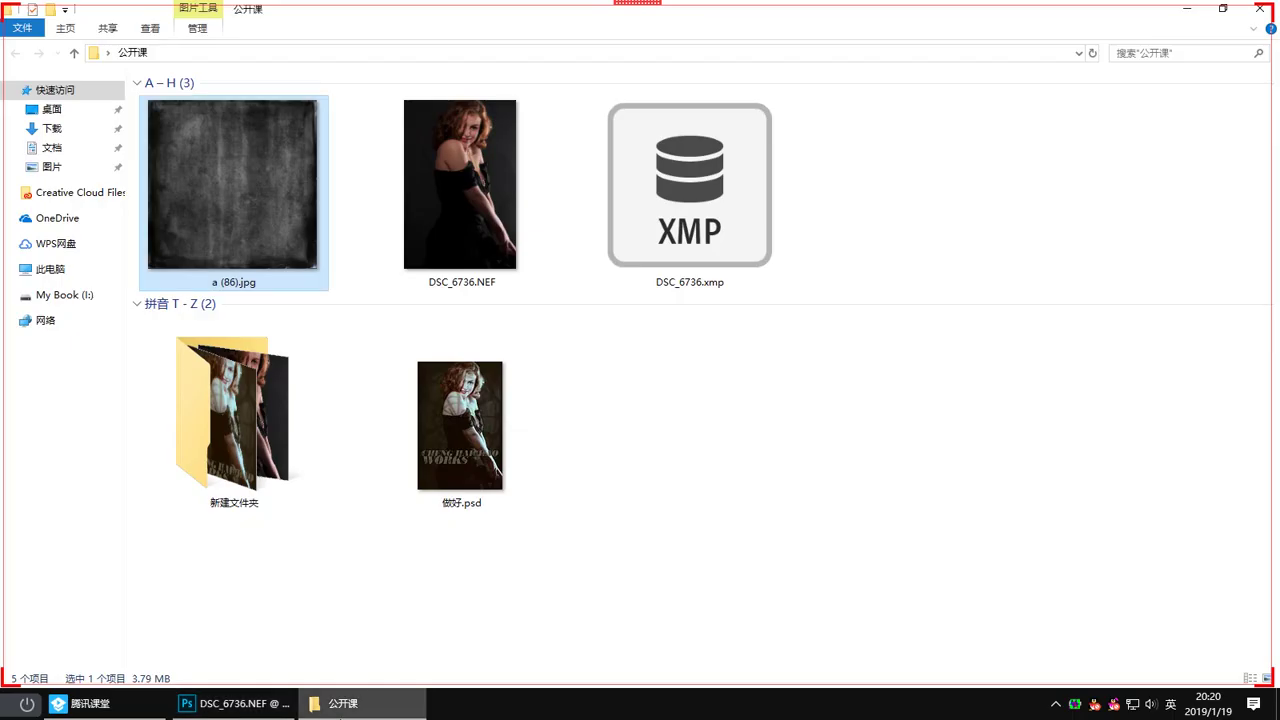
{"action": "left_click_drag", "start_coordinate": [285, 230], "coordinate": [590, 437]}
{"action": "key", "text": "Return"}
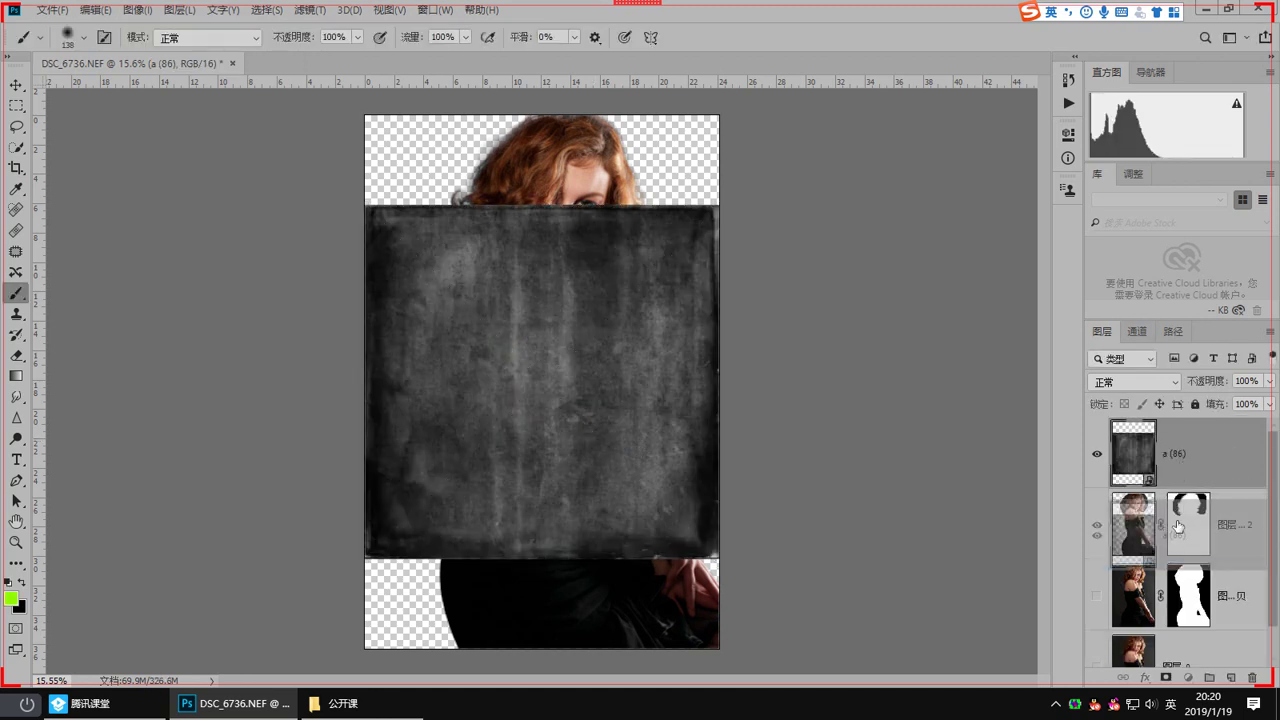
{"action": "key", "text": "ctrl+bracketleft"}
Step: Stretch the texture layer with Free Transform so it covers the whole canvas
{"action": "key", "text": "ctrl+t"}
{"action": "left_click_drag", "start_coordinate": [541, 557], "coordinate": [548, 640]}
{"action": "left_click_drag", "start_coordinate": [718, 648], "coordinate": [723, 653]}
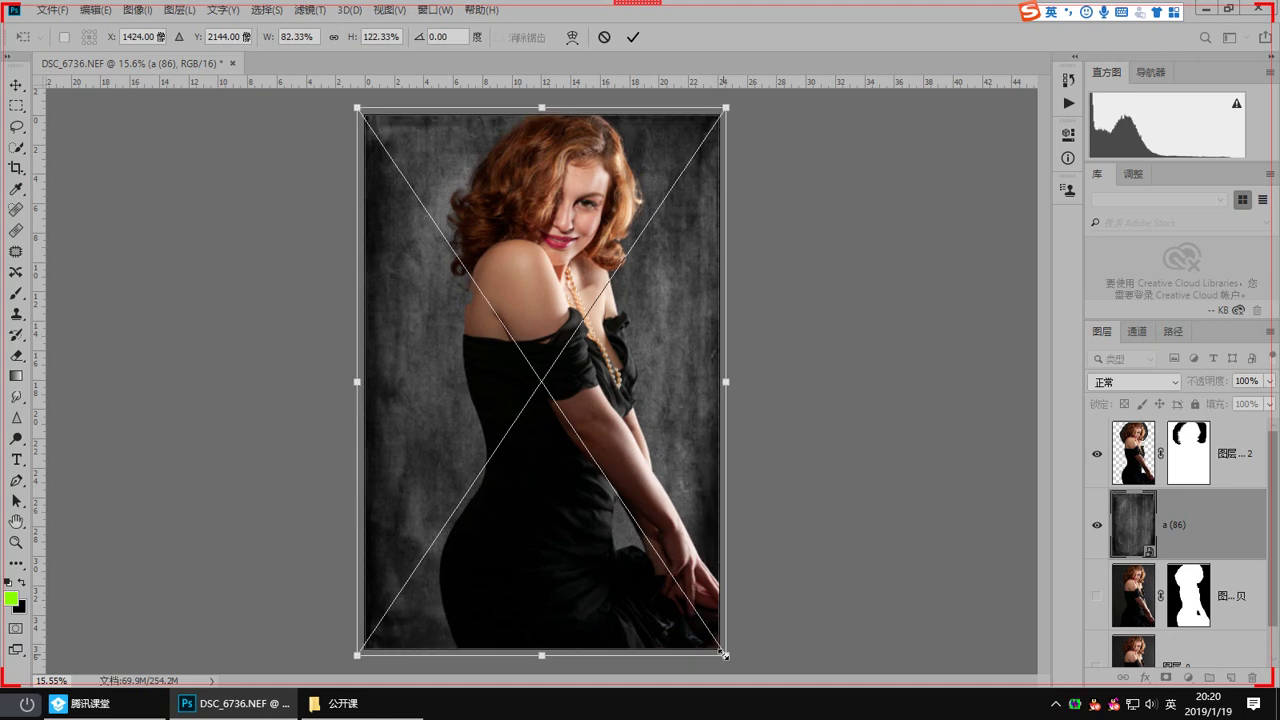
{"action": "key", "text": "Return"}
Step: Paint white on the cutout layer's mask with a small brush to restore the notch missing from the upper arm's edge
{"action": "scroll", "coordinate": [475, 318], "scroll_direction": "up", "scroll_amount": 10}
{"action": "left_click_drag", "start_coordinate": [475, 318], "coordinate": [613, 505]}
{"action": "scroll", "coordinate": [575, 415], "scroll_direction": "up", "scroll_amount": 3}
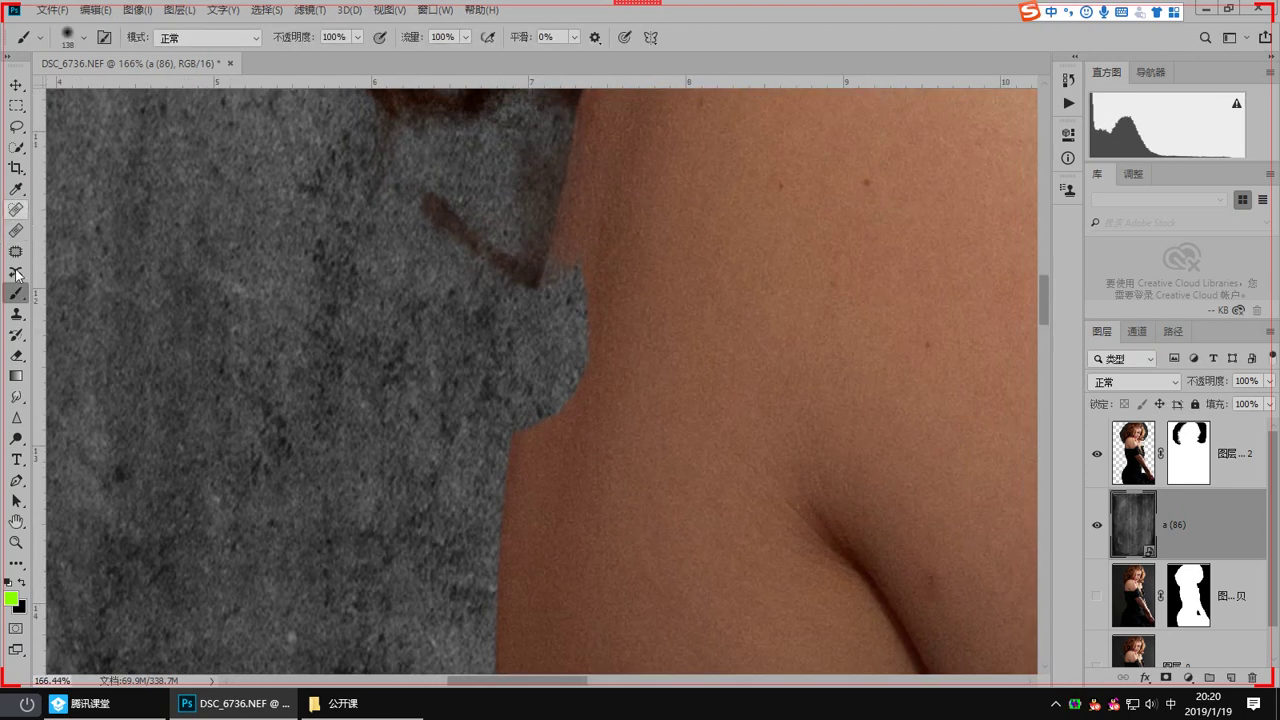
{"action": "left_click", "coordinate": [1190, 455]}
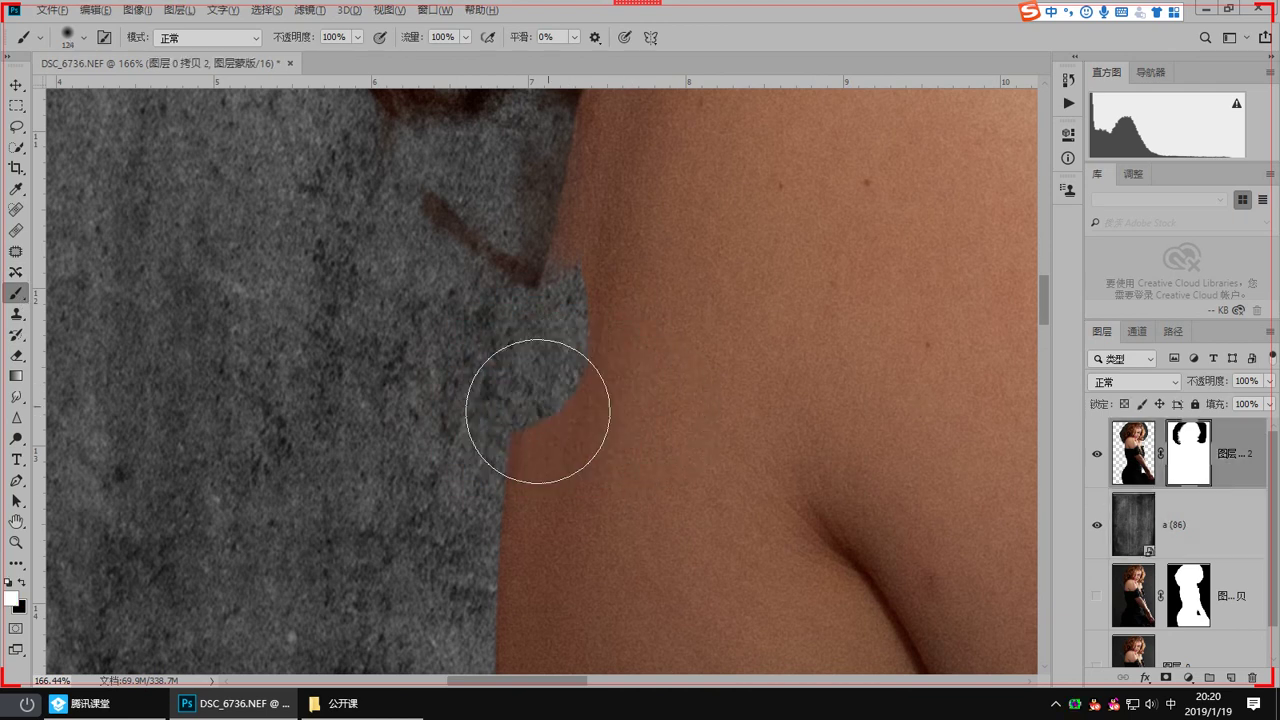
{"action": "mouse_move", "coordinate": [552, 427]}
{"action": "left_mouse_down"}
{"action": "mouse_move", "coordinate": [566, 266]}
{"action": "mouse_move", "coordinate": [557, 342]}
{"action": "mouse_move", "coordinate": [506, 231]}
{"action": "mouse_move", "coordinate": [537, 197]}
{"action": "mouse_move", "coordinate": [554, 414]}
{"action": "left_mouse_up"}
{"action": "key", "text": "ctrl+z"}
{"action": "left_click_drag", "start_coordinate": [618, 493], "coordinate": [618, 429]}
{"action": "left_click_drag", "start_coordinate": [617, 437], "coordinate": [546, 434]}
{"action": "left_click_drag", "start_coordinate": [583, 510], "coordinate": [600, 333]}
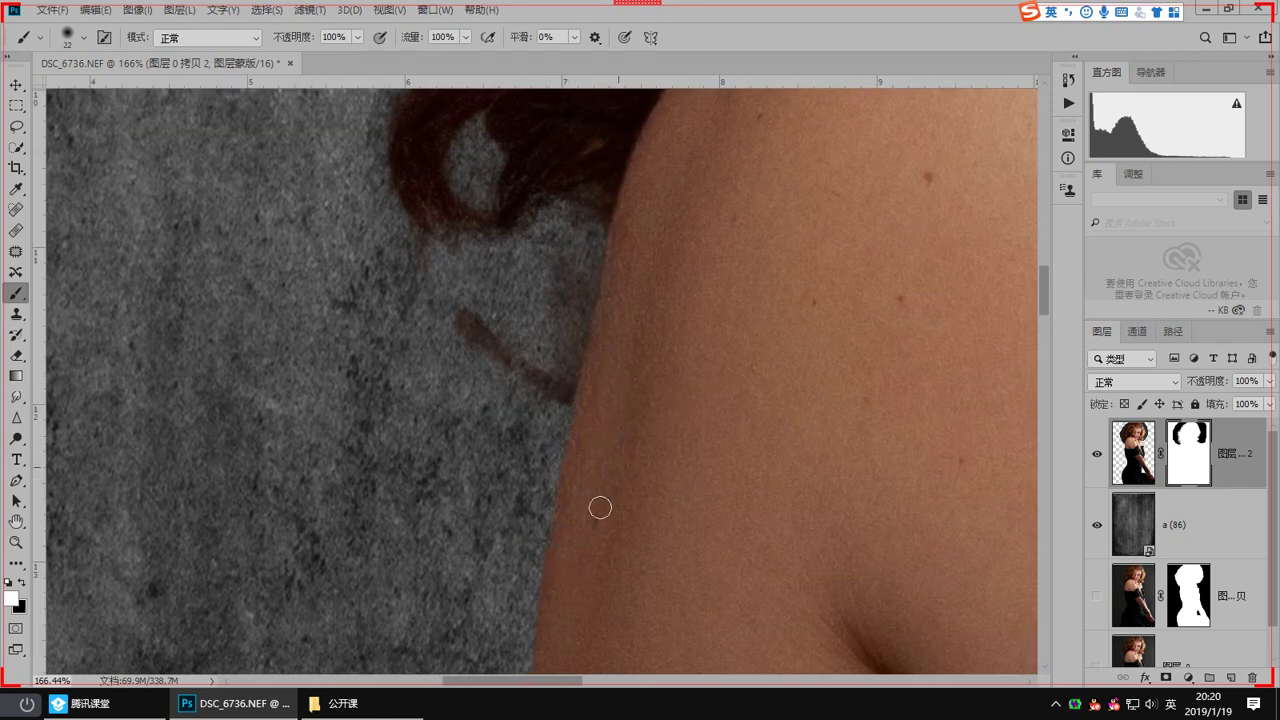
Step: Set the brush opacity to 10% for soft mask touch-ups around the loose hair strand beside the shoulder
{"action": "scroll", "coordinate": [555, 415], "scroll_direction": "down", "scroll_amount": 3}
{"action": "left_click_drag", "start_coordinate": [537, 434], "coordinate": [531, 434]}
{"action": "key", "text": "1"}
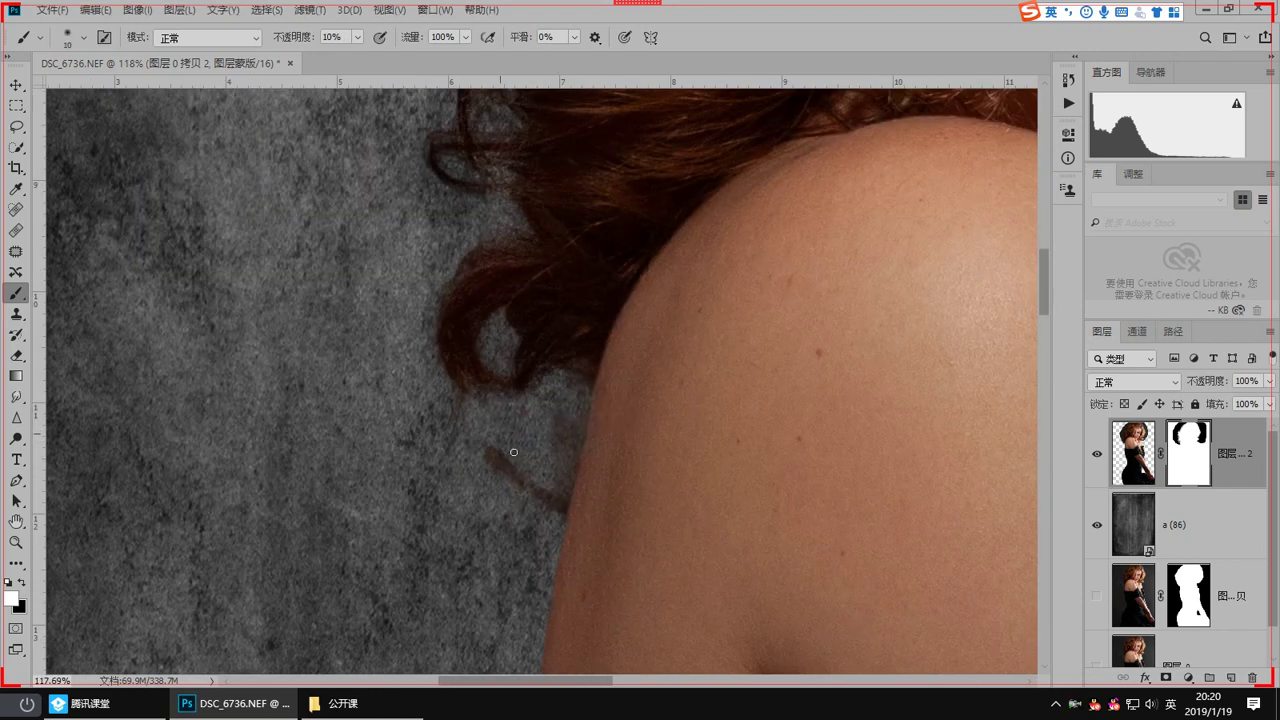
{"action": "scroll", "coordinate": [596, 331], "scroll_direction": "down", "scroll_amount": 5}
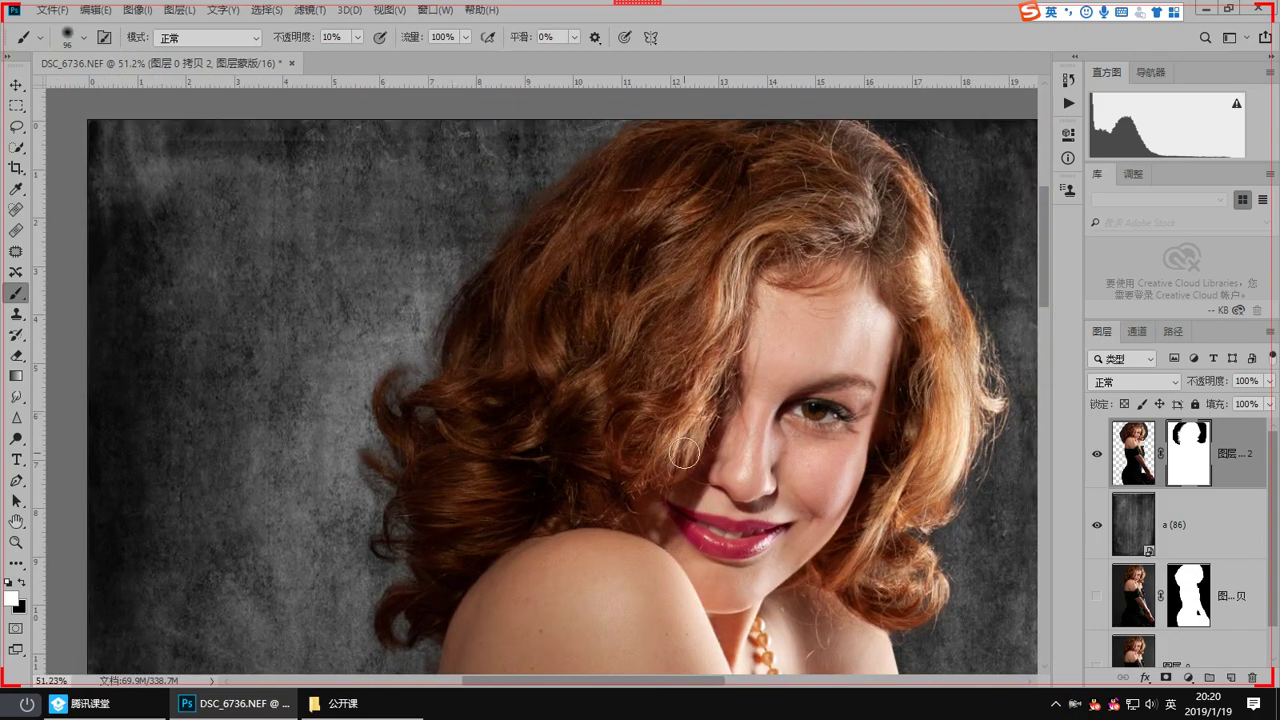
Step: Select the a (86) texture layer, try it at 57% opacity against the portrait and return it to 100%
{"action": "scroll", "coordinate": [684, 453], "scroll_direction": "down", "scroll_amount": 2}
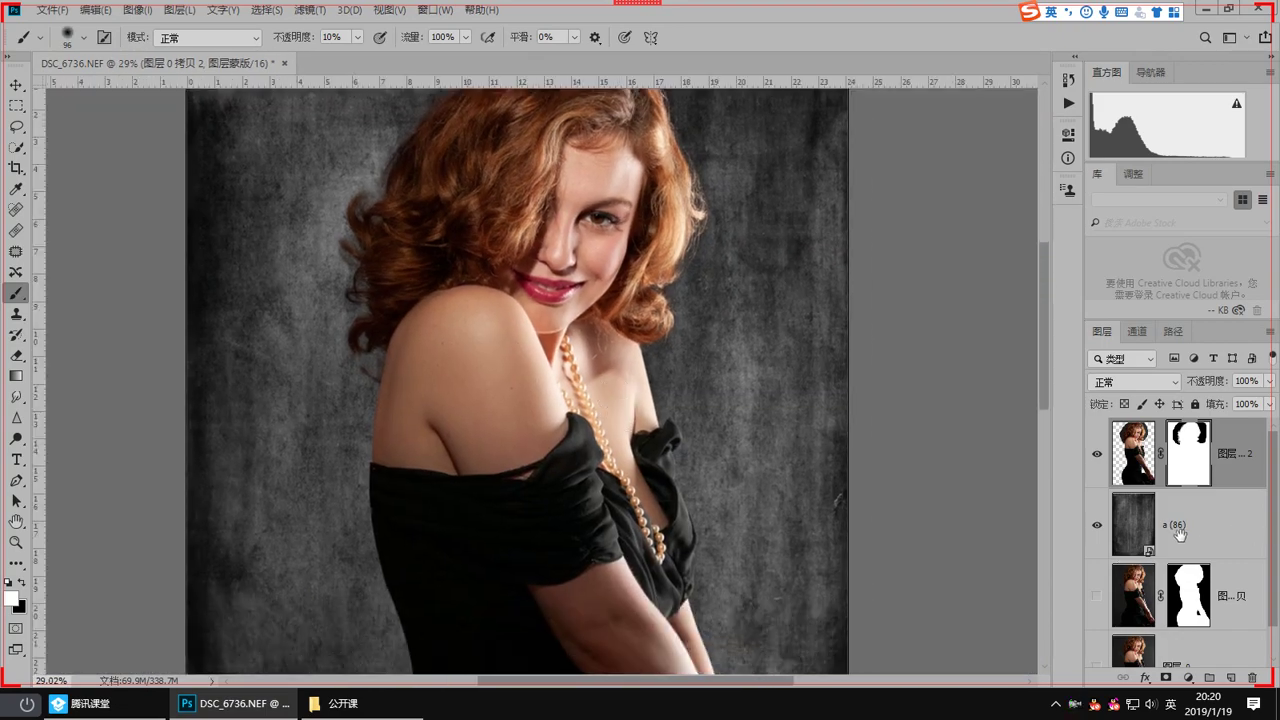
{"action": "left_click", "coordinate": [1180, 533]}
{"action": "scroll", "coordinate": [1185, 541], "scroll_direction": "down", "scroll_amount": 1}
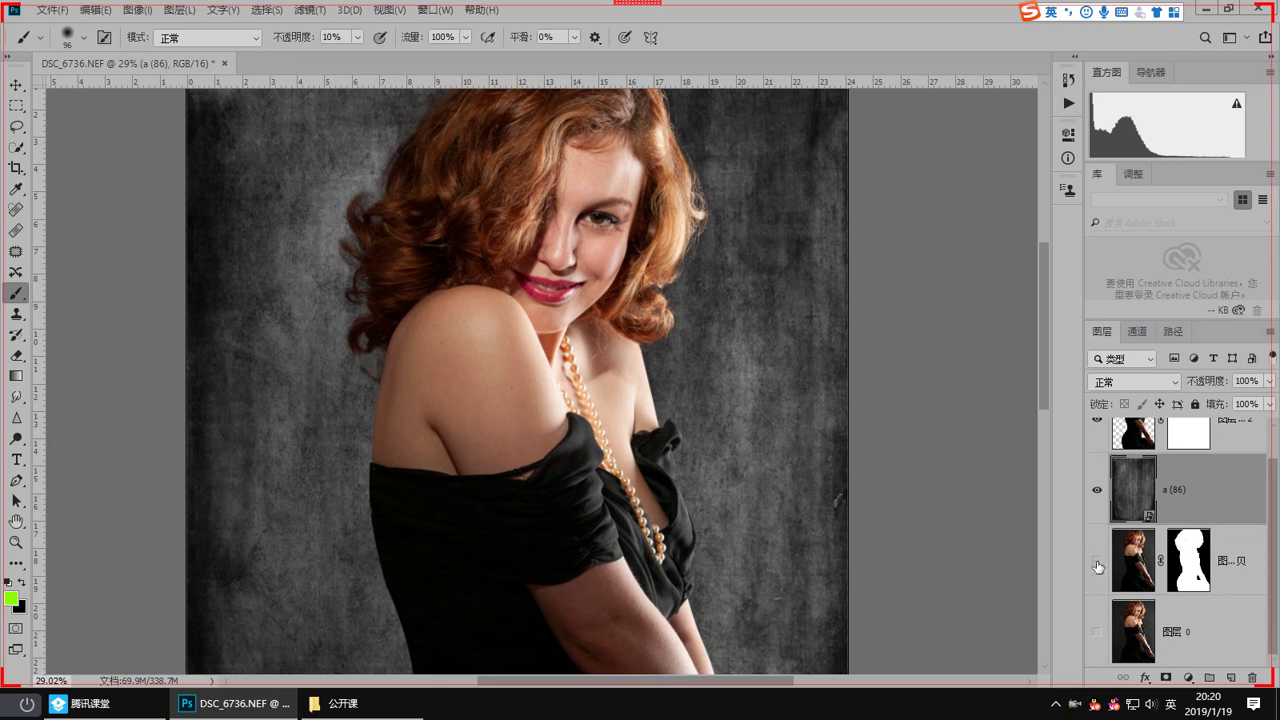
{"action": "left_click", "coordinate": [1096, 634]}
{"action": "scroll", "coordinate": [1146, 513], "scroll_direction": "up", "scroll_amount": 1}
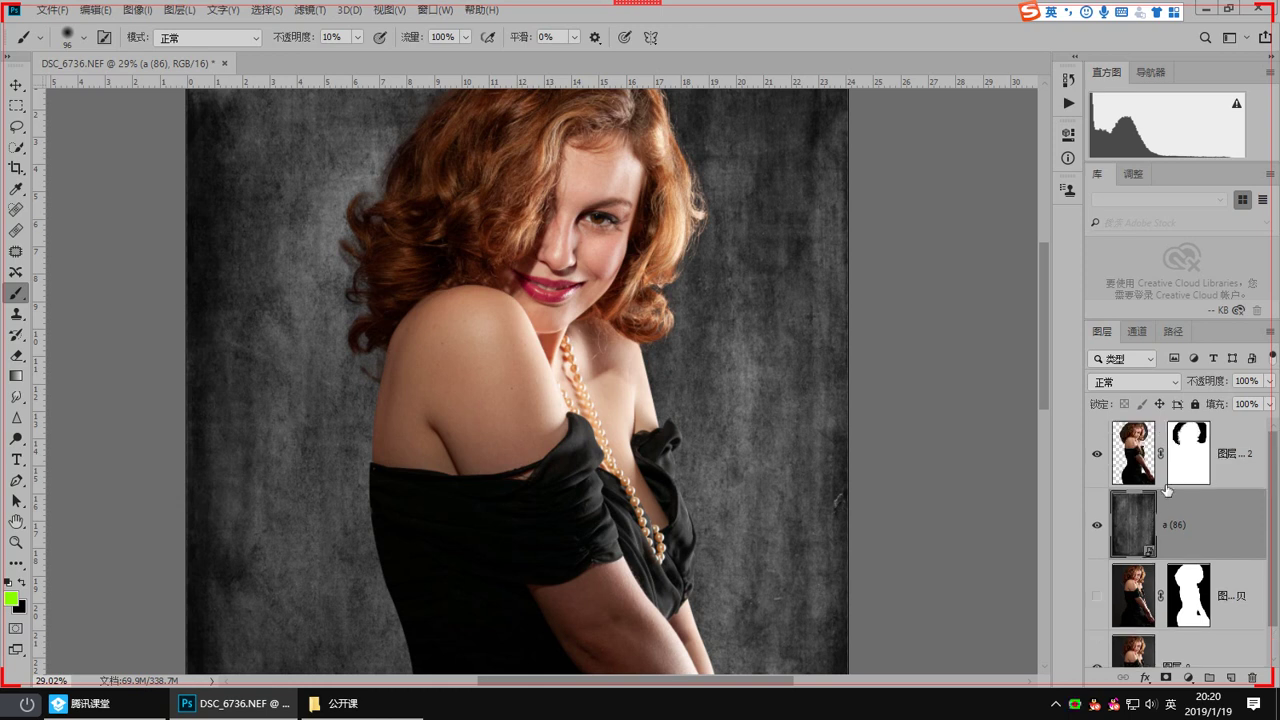
{"action": "left_click", "coordinate": [1268, 381]}
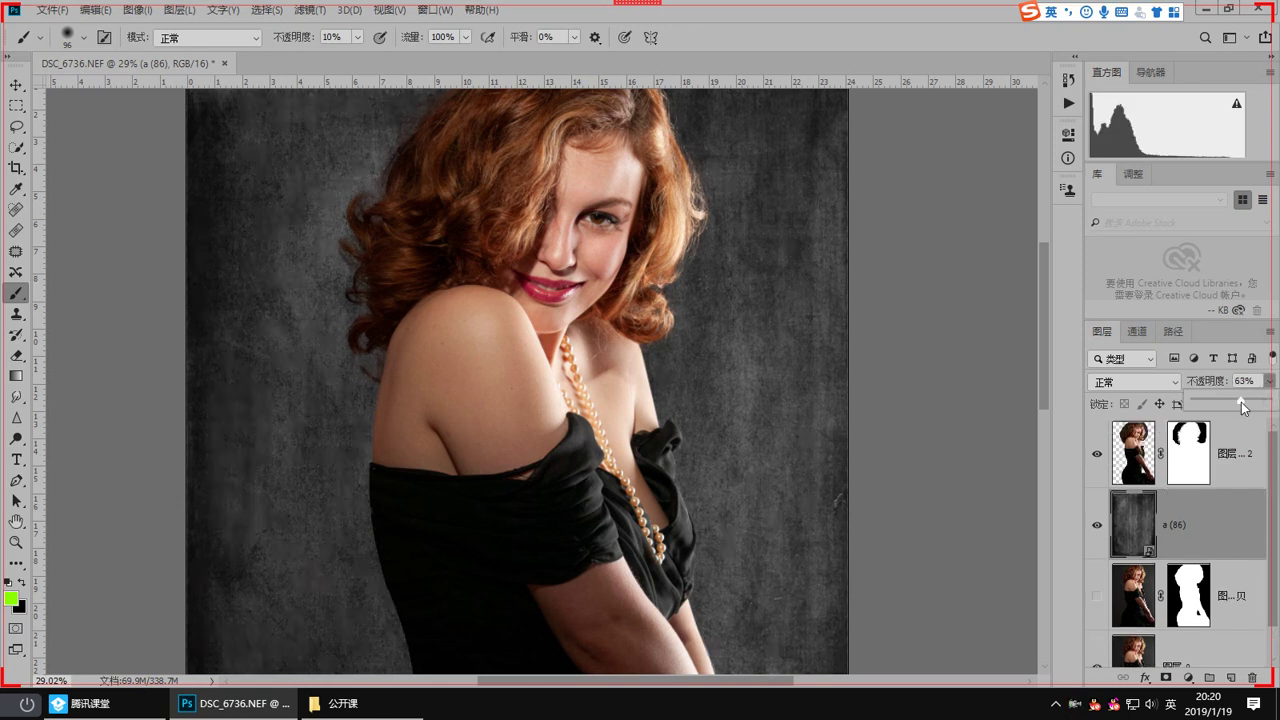
{"action": "left_click_drag", "start_coordinate": [1237, 401], "coordinate": [1238, 402]}
{"action": "left_click", "coordinate": [850, 452]}
{"action": "scroll", "coordinate": [495, 429], "scroll_direction": "down", "scroll_amount": 3}
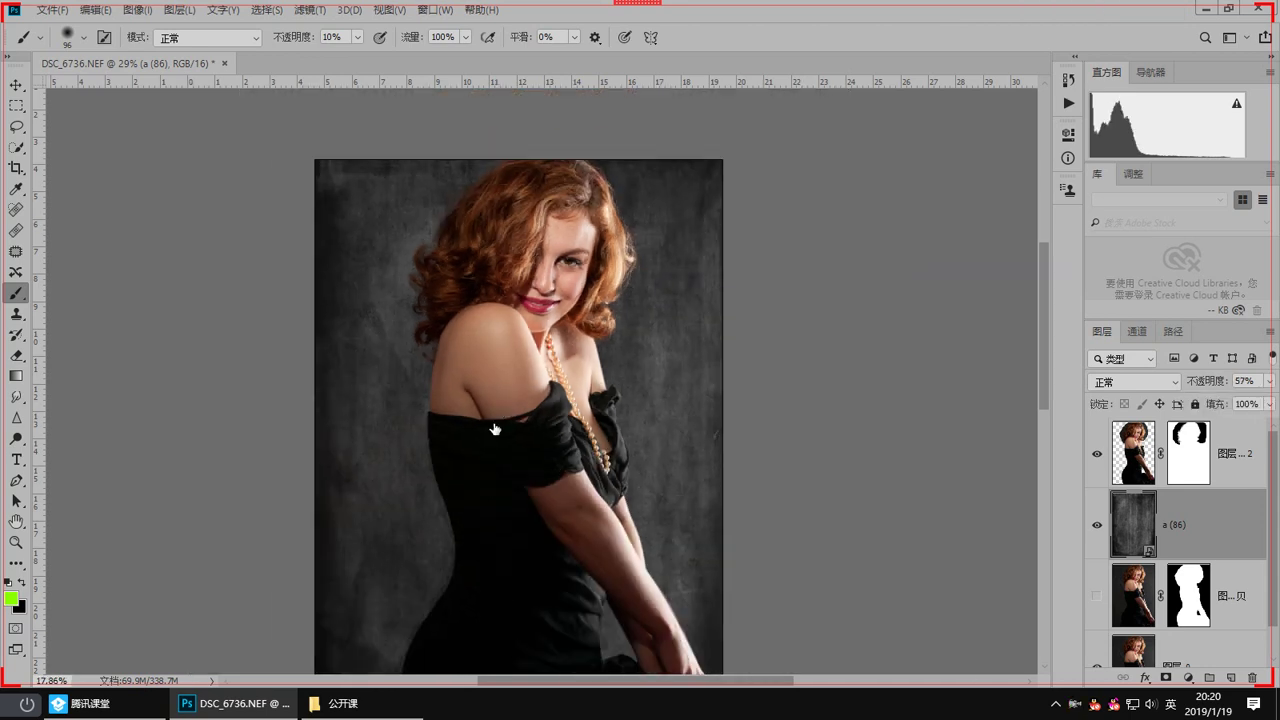
{"action": "left_click_drag", "start_coordinate": [558, 488], "coordinate": [634, 347]}
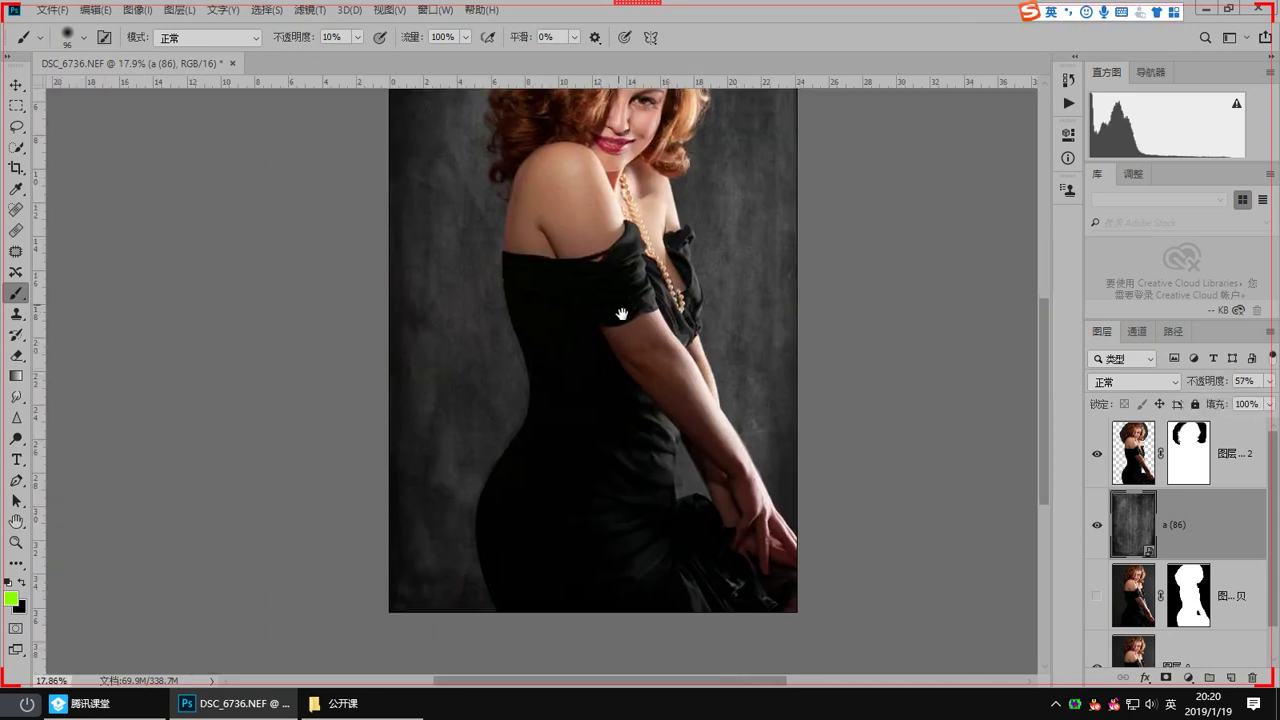
{"action": "scroll", "coordinate": [620, 305], "scroll_direction": "up", "scroll_amount": 1}
{"action": "left_click", "coordinate": [1269, 381]}
{"action": "left_click_drag", "start_coordinate": [1238, 400], "coordinate": [1262, 399]}
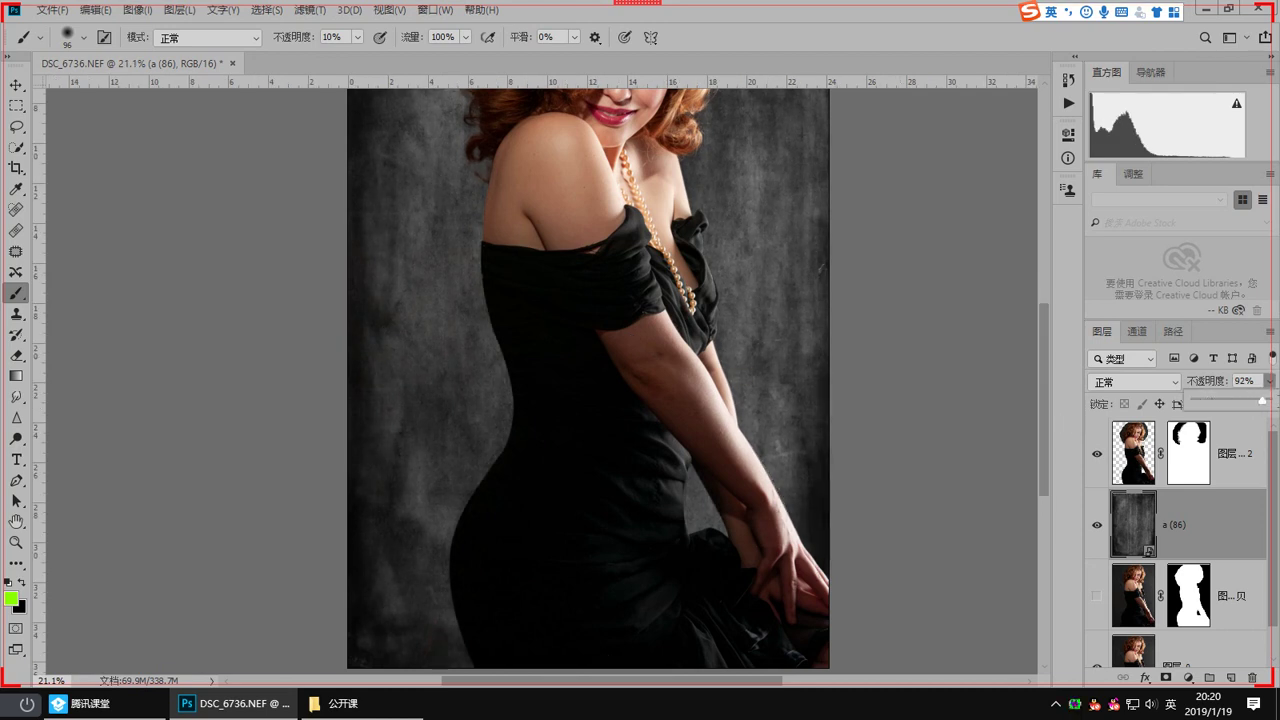
Step: Add a layer mask to the texture layer and paint black with a 362 px brush at 30% opacity around the curls above the shoulder
{"action": "left_click", "coordinate": [1165, 678]}
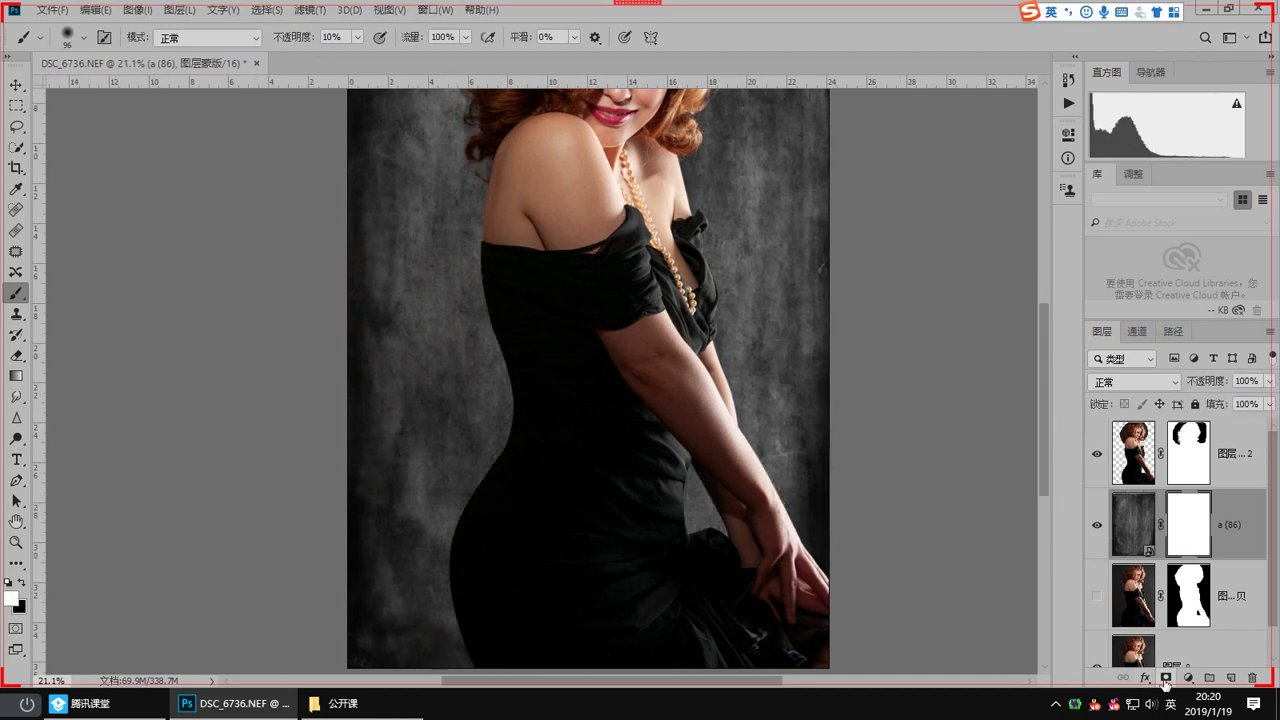
{"action": "left_click_drag", "start_coordinate": [487, 214], "coordinate": [567, 392]}
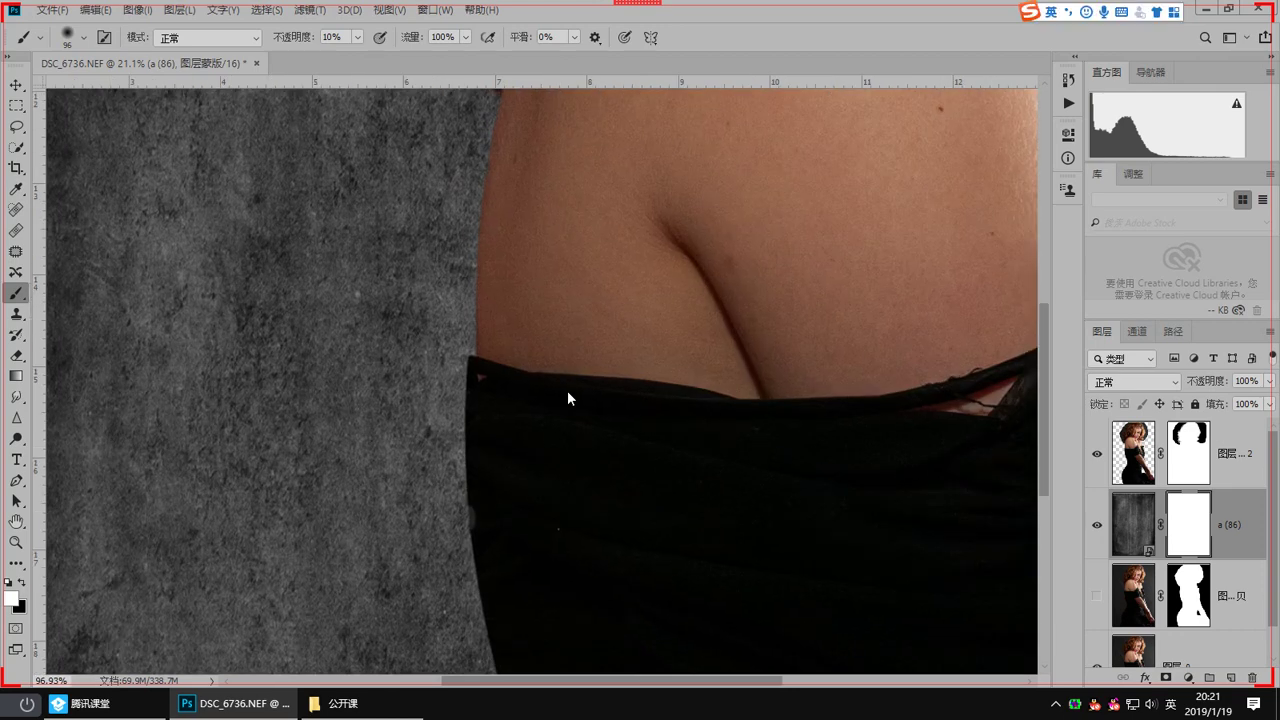
{"action": "left_click_drag", "start_coordinate": [540, 120], "coordinate": [521, 508]}
{"action": "left_click_drag", "start_coordinate": [505, 449], "coordinate": [515, 675]}
{"action": "left_click_drag", "start_coordinate": [473, 378], "coordinate": [459, 280]}
{"action": "left_click_drag", "start_coordinate": [446, 464], "coordinate": [521, 475]}
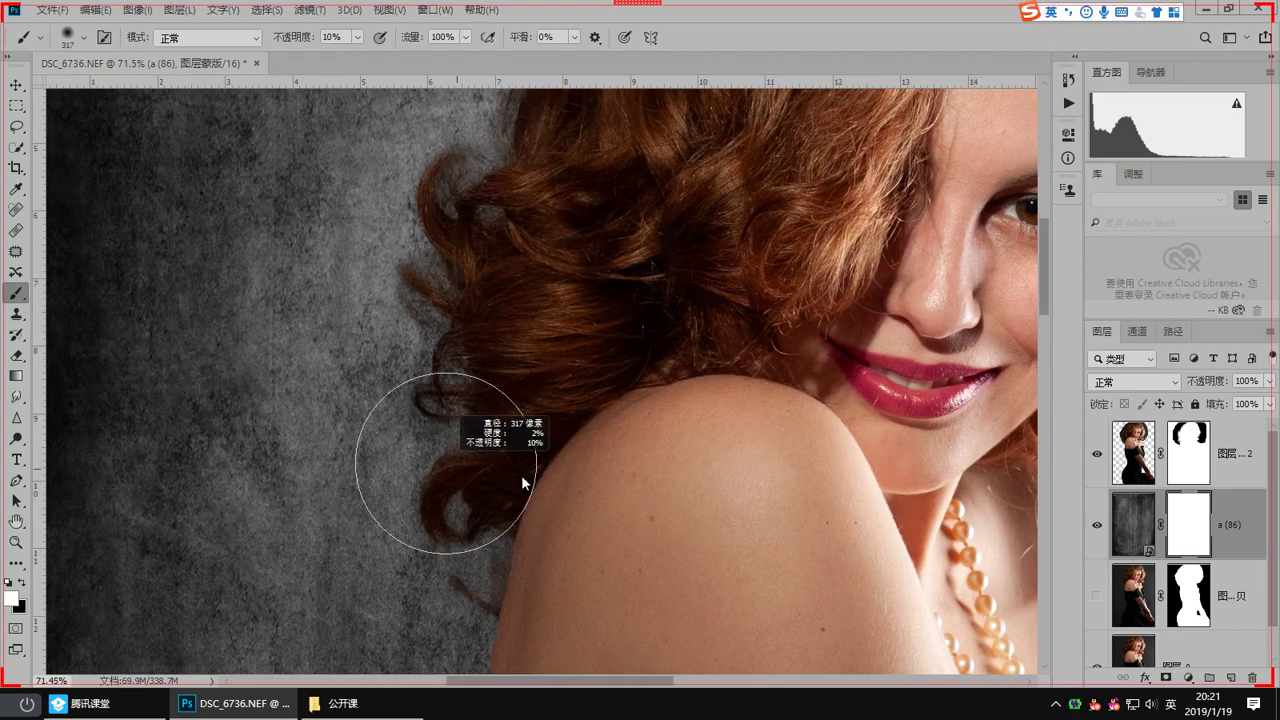
{"action": "key", "text": "3"}
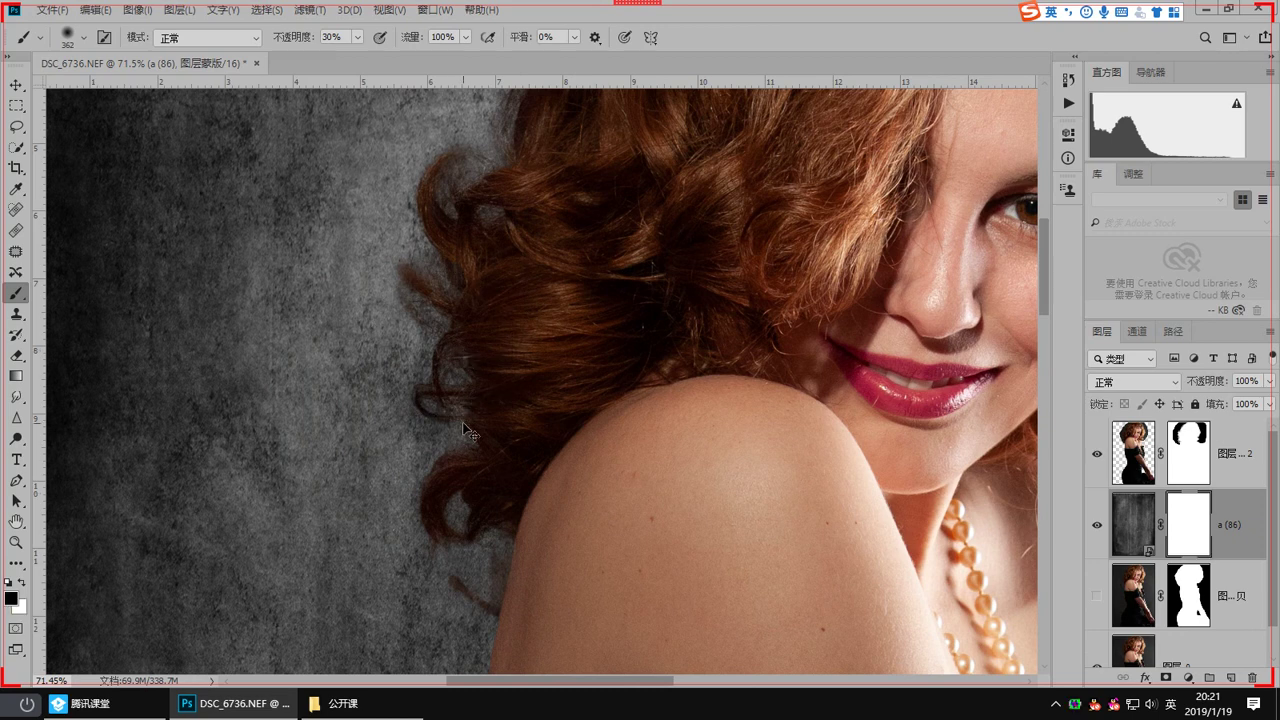
{"action": "left_click_drag", "start_coordinate": [451, 409], "coordinate": [466, 229]}
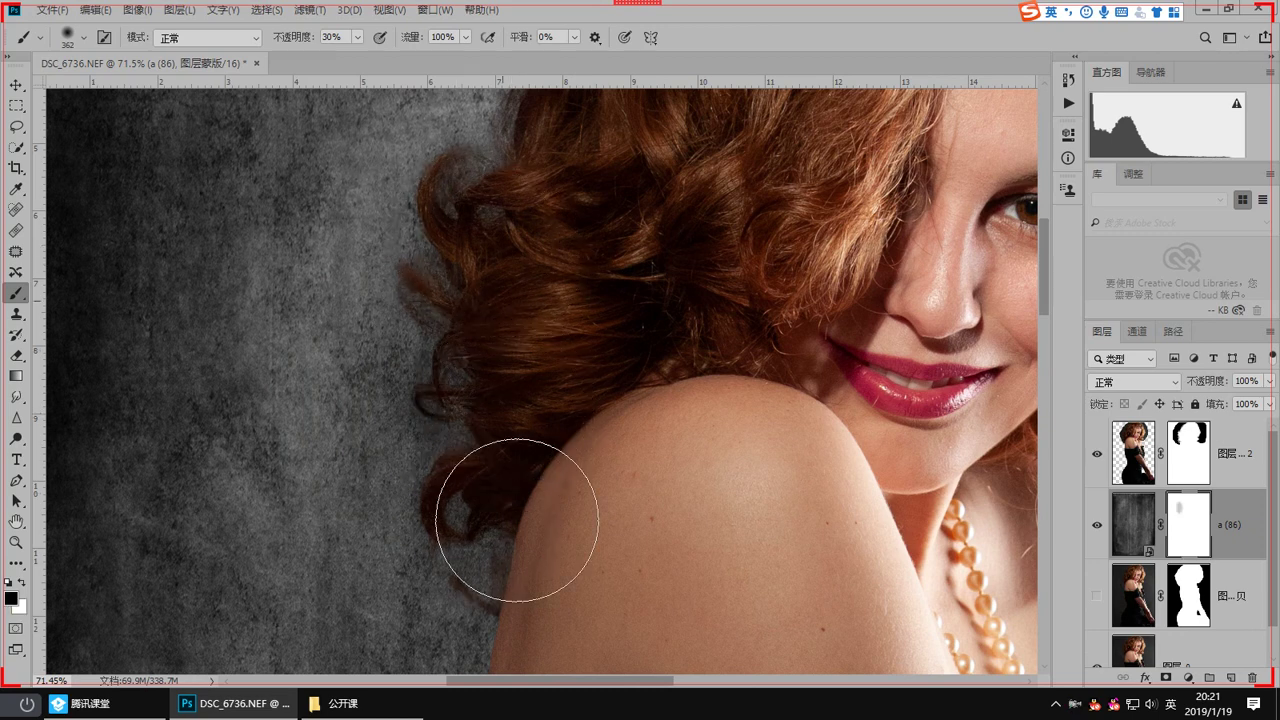
{"action": "left_click_drag", "start_coordinate": [515, 278], "coordinate": [518, 488]}
{"action": "left_click_drag", "start_coordinate": [540, 307], "coordinate": [495, 320]}
Step: Enlarge the brush to 628 px and soften the texture around the rest of the hair on both sides of the head
{"action": "mouse_move", "coordinate": [608, 318]}
{"action": "left_mouse_down"}
{"action": "mouse_move", "coordinate": [534, 402]}
{"action": "mouse_move", "coordinate": [403, 477]}
{"action": "left_mouse_up"}
{"action": "left_click_drag", "start_coordinate": [510, 296], "coordinate": [630, 234]}
{"action": "left_click_drag", "start_coordinate": [543, 237], "coordinate": [488, 298]}
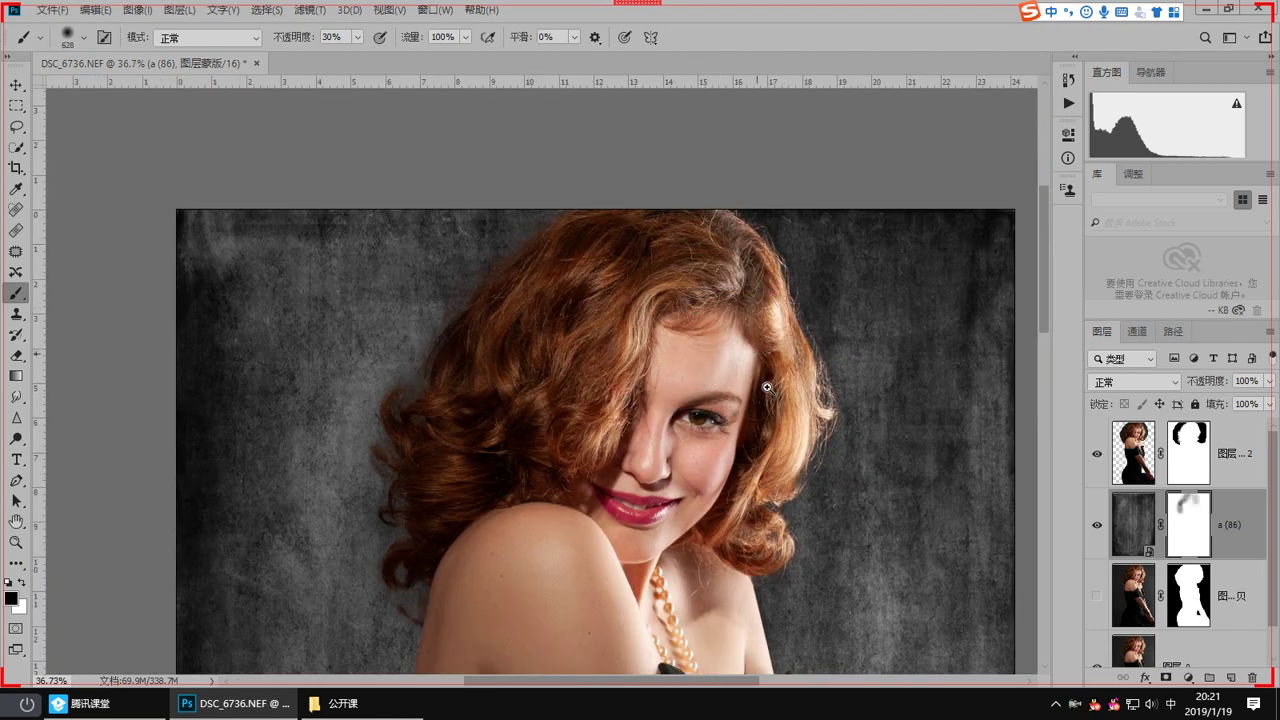
{"action": "left_click_drag", "start_coordinate": [750, 508], "coordinate": [693, 290]}
{"action": "scroll", "coordinate": [606, 283], "scroll_direction": "down", "scroll_amount": 3}
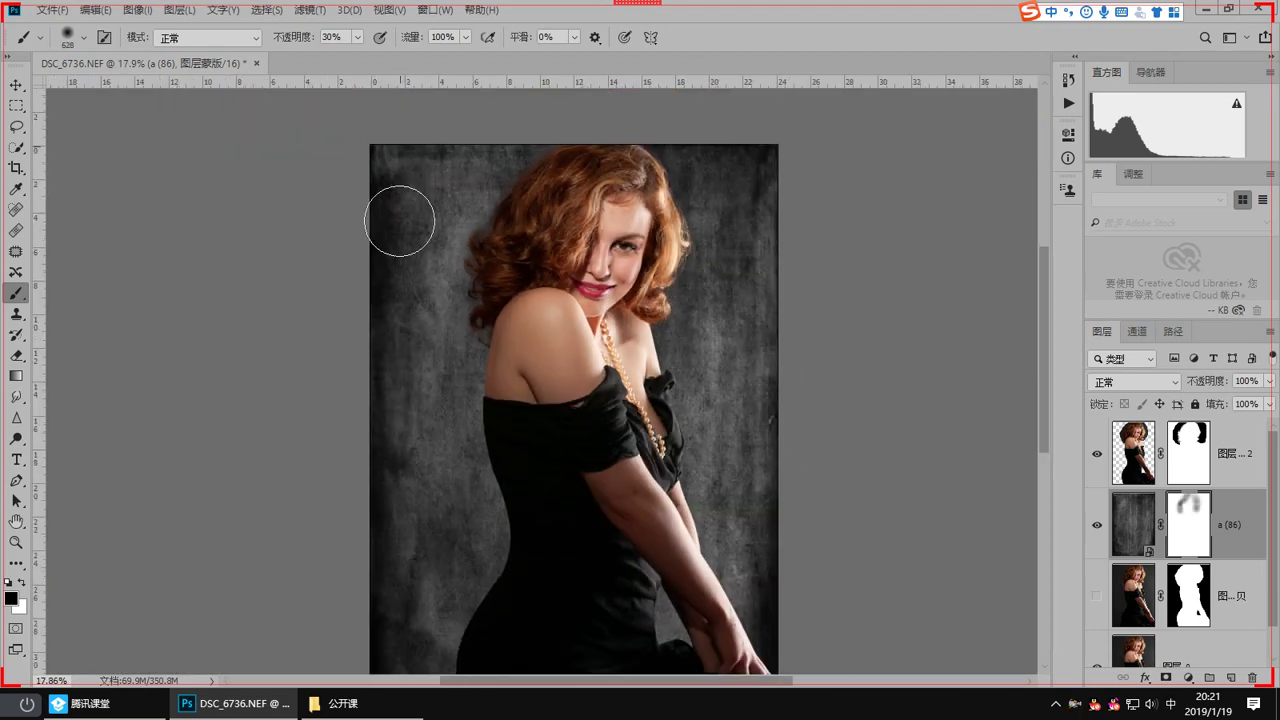
Step: Paint black on the texture mask with a 988 px brush to subdue the texture along the canvas's outer edges
{"action": "left_click_drag", "start_coordinate": [405, 210], "coordinate": [426, 210]}
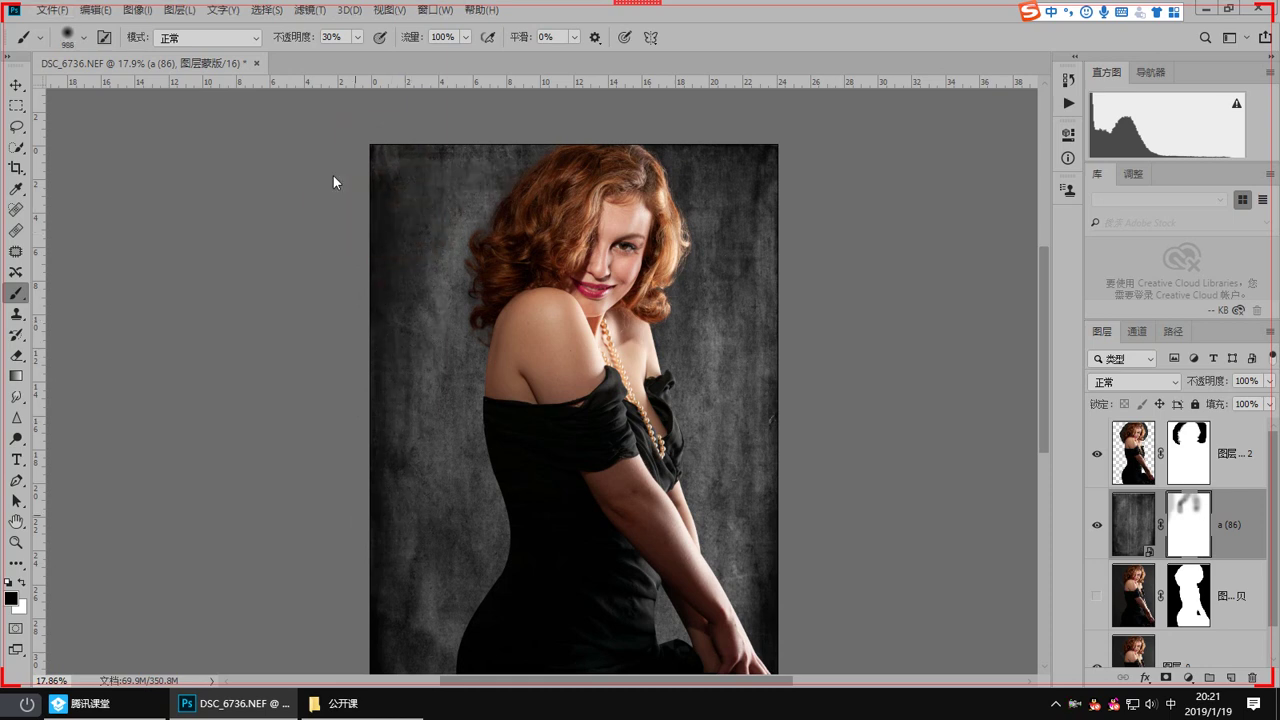
{"action": "left_click_drag", "start_coordinate": [724, 165], "coordinate": [795, 555]}
{"action": "mouse_move", "coordinate": [747, 206]}
{"action": "left_mouse_down"}
{"action": "mouse_move", "coordinate": [766, 483]}
{"action": "mouse_move", "coordinate": [722, 366]}
{"action": "mouse_move", "coordinate": [719, 228]}
{"action": "left_mouse_up"}
{"action": "left_click_drag", "start_coordinate": [355, 352], "coordinate": [377, 374]}
Step: Try painting the texture mask along the dress's hip edge with a 486 px brush at 100% opacity and undo the strokes
{"action": "scroll", "coordinate": [460, 438], "scroll_direction": "up", "scroll_amount": 5}
{"action": "left_click_drag", "start_coordinate": [527, 596], "coordinate": [551, 437]}
{"action": "mouse_move", "coordinate": [551, 438]}
{"action": "left_mouse_down"}
{"action": "mouse_move", "coordinate": [517, 460]}
{"action": "mouse_move", "coordinate": [448, 458]}
{"action": "left_mouse_up"}
{"action": "scroll", "coordinate": [498, 332], "scroll_direction": "up", "scroll_amount": 3}
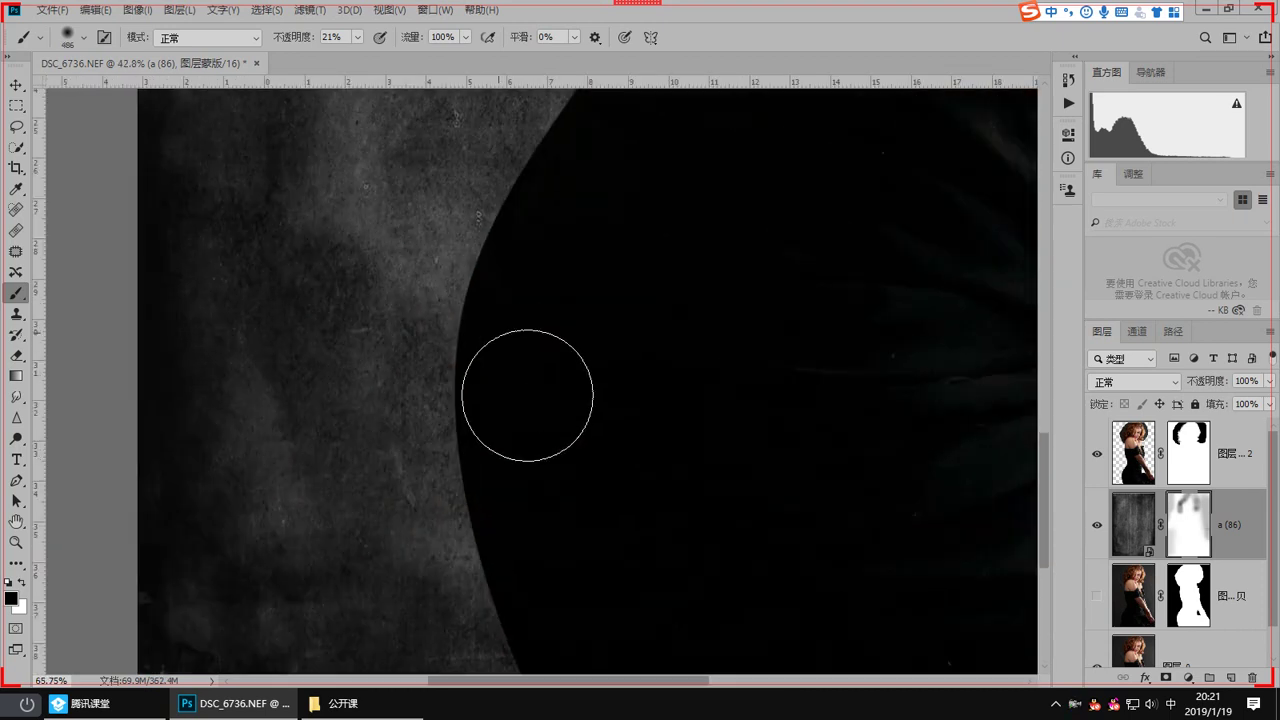
{"action": "left_click_drag", "start_coordinate": [527, 395], "coordinate": [517, 395]}
{"action": "left_click", "coordinate": [358, 37]}
{"action": "left_click_drag", "start_coordinate": [355, 57], "coordinate": [450, 76]}
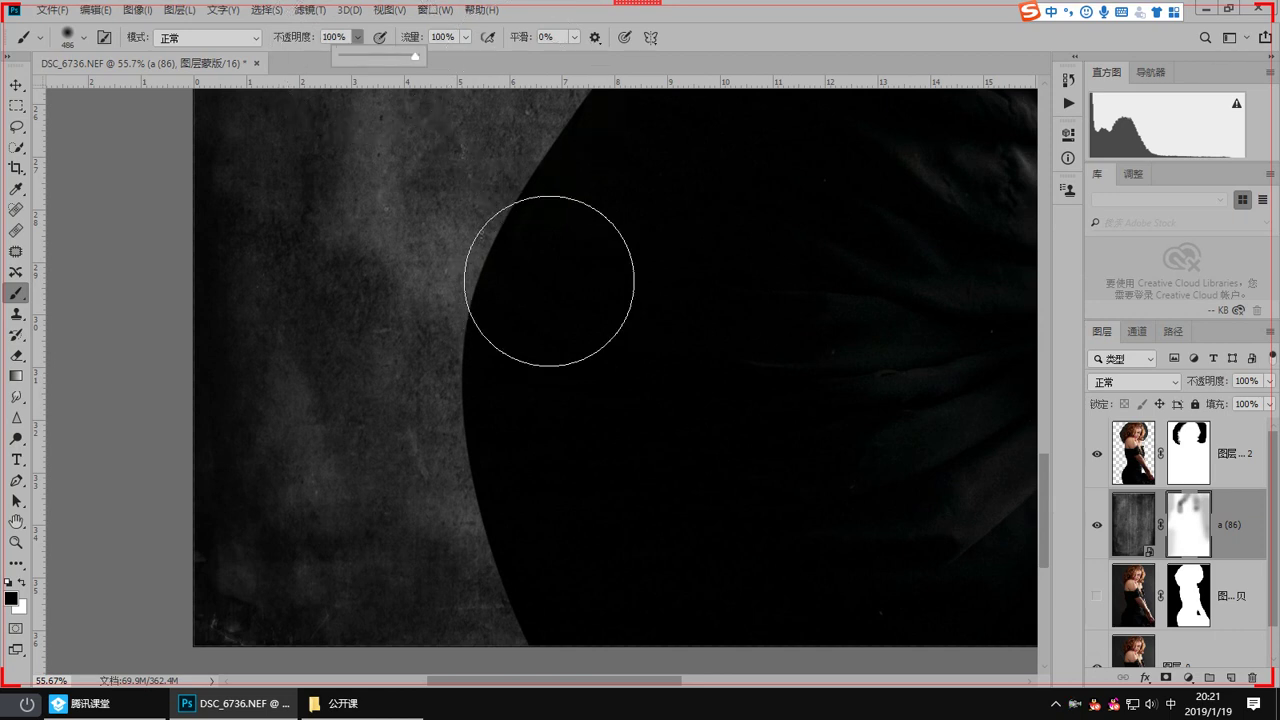
{"action": "mouse_move", "coordinate": [543, 223]}
{"action": "left_mouse_down"}
{"action": "mouse_move", "coordinate": [551, 599]}
{"action": "mouse_move", "coordinate": [562, 185]}
{"action": "mouse_move", "coordinate": [579, 173]}
{"action": "mouse_move", "coordinate": [496, 563]}
{"action": "left_mouse_up"}
{"action": "key", "text": "ctrl+z"}
{"action": "mouse_move", "coordinate": [592, 296]}
{"action": "left_mouse_down"}
{"action": "mouse_move", "coordinate": [449, 529]}
{"action": "mouse_move", "coordinate": [425, 529]}
{"action": "left_mouse_up"}
{"action": "left_click_drag", "start_coordinate": [467, 410], "coordinate": [494, 524]}
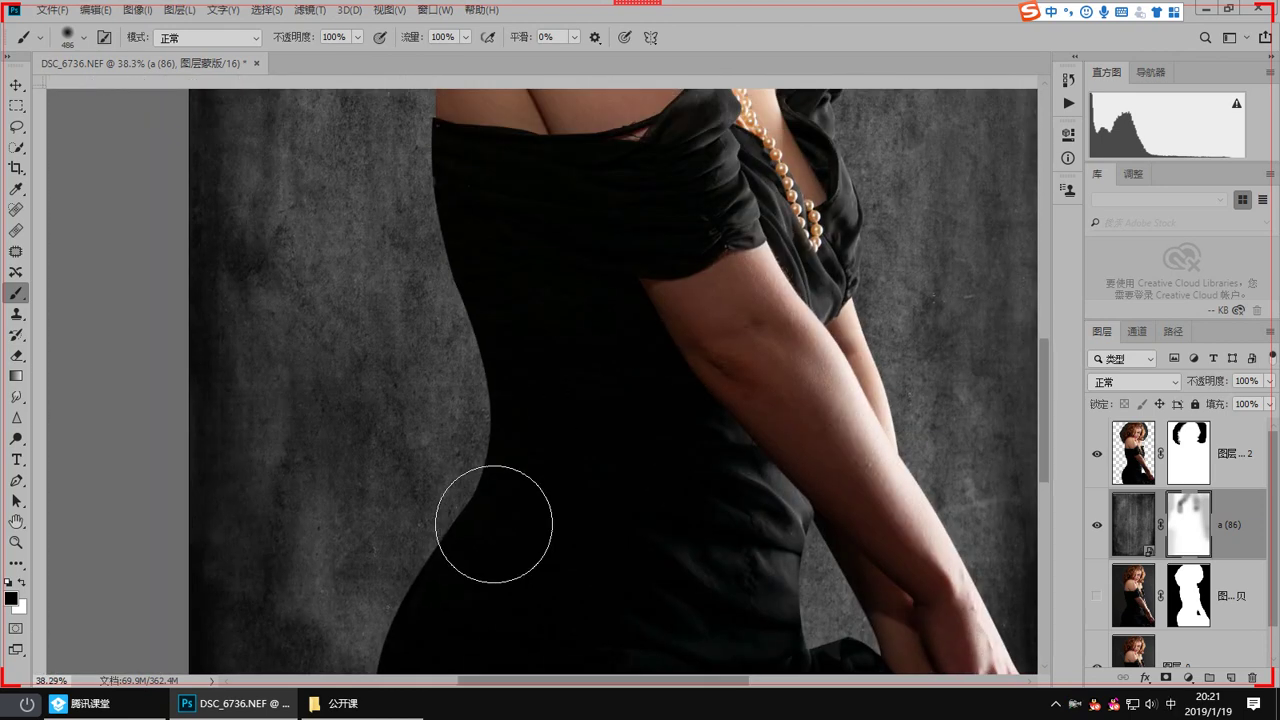
{"action": "left_click_drag", "start_coordinate": [432, 600], "coordinate": [469, 517]}
{"action": "key", "text": "ctrl+z"}
{"action": "left_click_drag", "start_coordinate": [540, 392], "coordinate": [484, 370]}
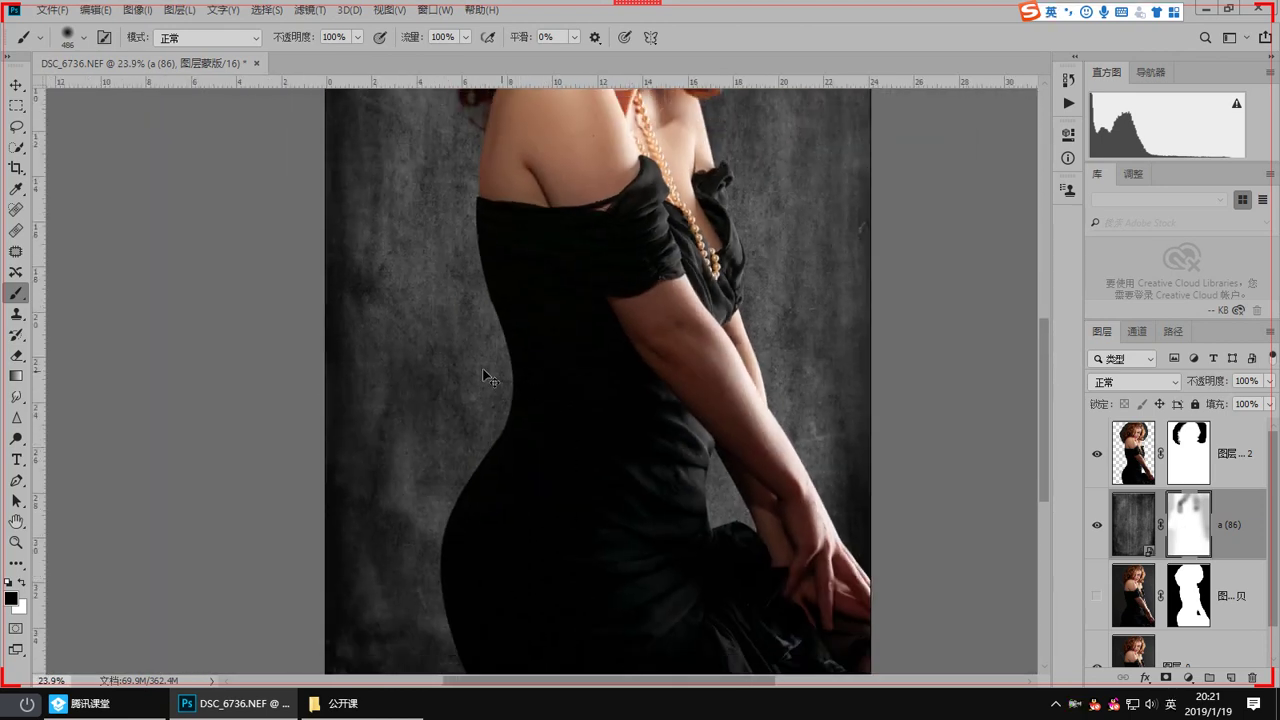
Step: Paint black on the texture mask with a 988 px brush at 23% opacity down both side edges of the background
{"action": "left_click_drag", "start_coordinate": [382, 380], "coordinate": [415, 314]}
{"action": "left_click_drag", "start_coordinate": [352, 402], "coordinate": [336, 588]}
{"action": "left_click_drag", "start_coordinate": [880, 120], "coordinate": [821, 345]}
{"action": "left_click_drag", "start_coordinate": [851, 264], "coordinate": [839, 497]}
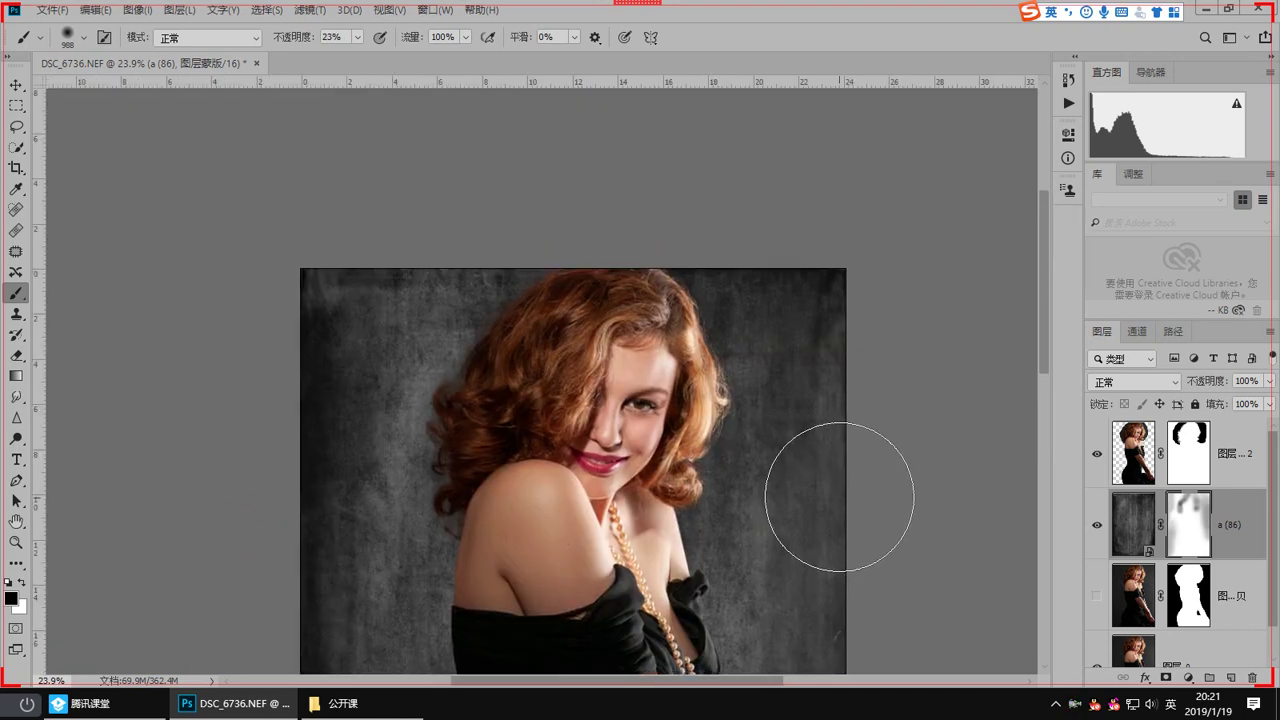
{"action": "left_click_drag", "start_coordinate": [608, 242], "coordinate": [538, 242]}
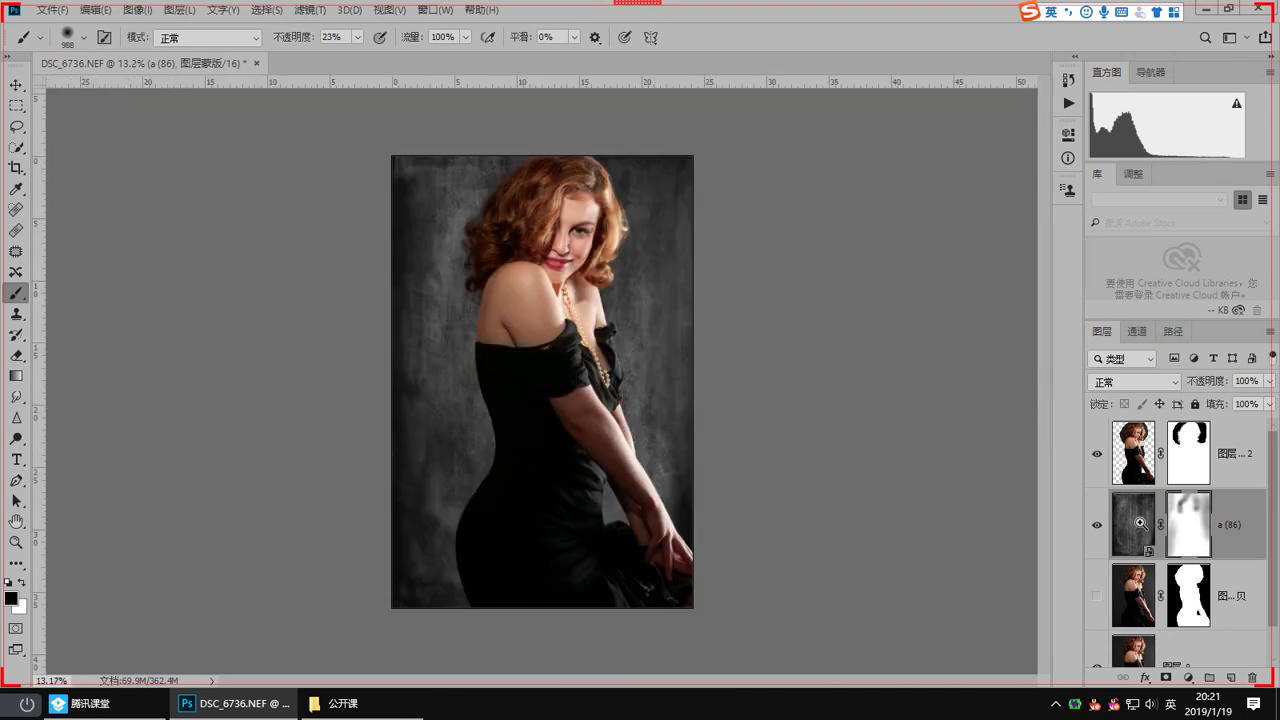
Step: Add a black solid color fill layer above the texture layer and set its opacity to 66%
{"action": "left_click", "coordinate": [1187, 678]}
{"action": "left_click", "coordinate": [1150, 394]}
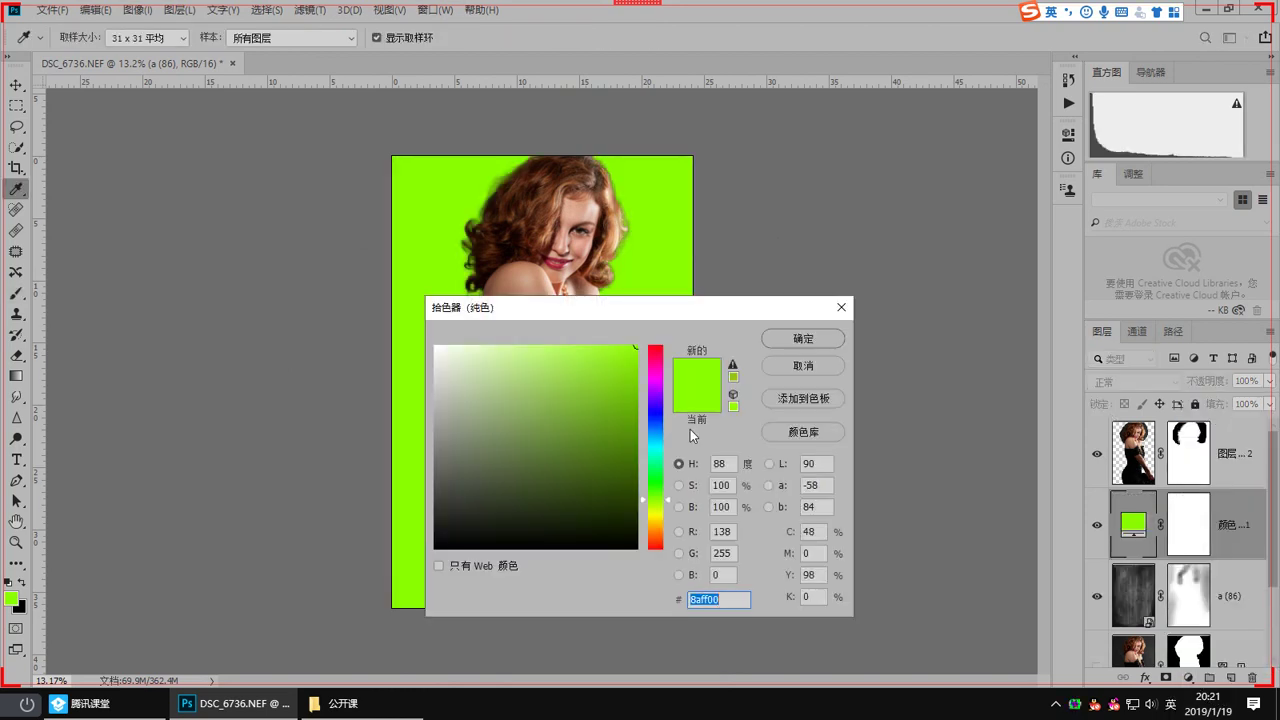
{"action": "left_click", "coordinate": [627, 547]}
{"action": "key", "text": "Return"}
{"action": "left_click", "coordinate": [1270, 381]}
{"action": "left_click_drag", "start_coordinate": [1271, 402], "coordinate": [1244, 408]}
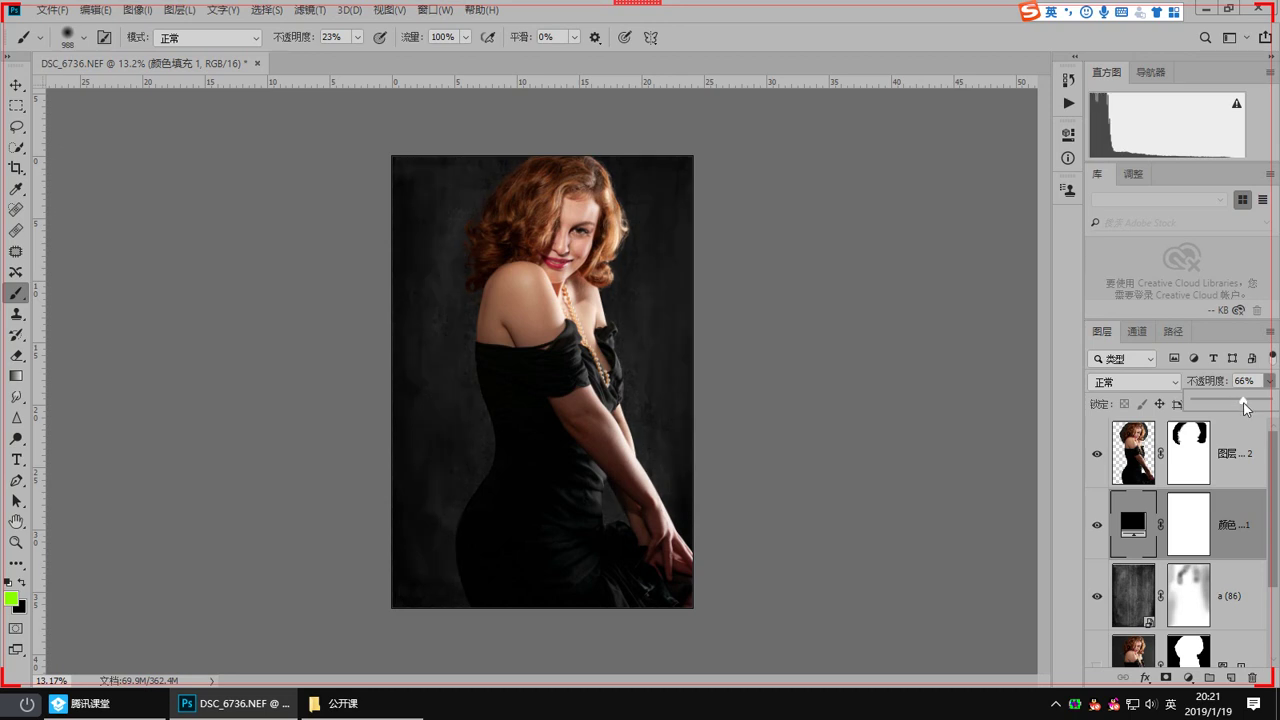
Step: Paint black on the fill layer's mask with an 1828 px brush at 23% opacity to lighten the background behind the woman's upper body
{"action": "left_click", "coordinate": [1190, 531]}
{"action": "key", "text": "ctrl+0"}
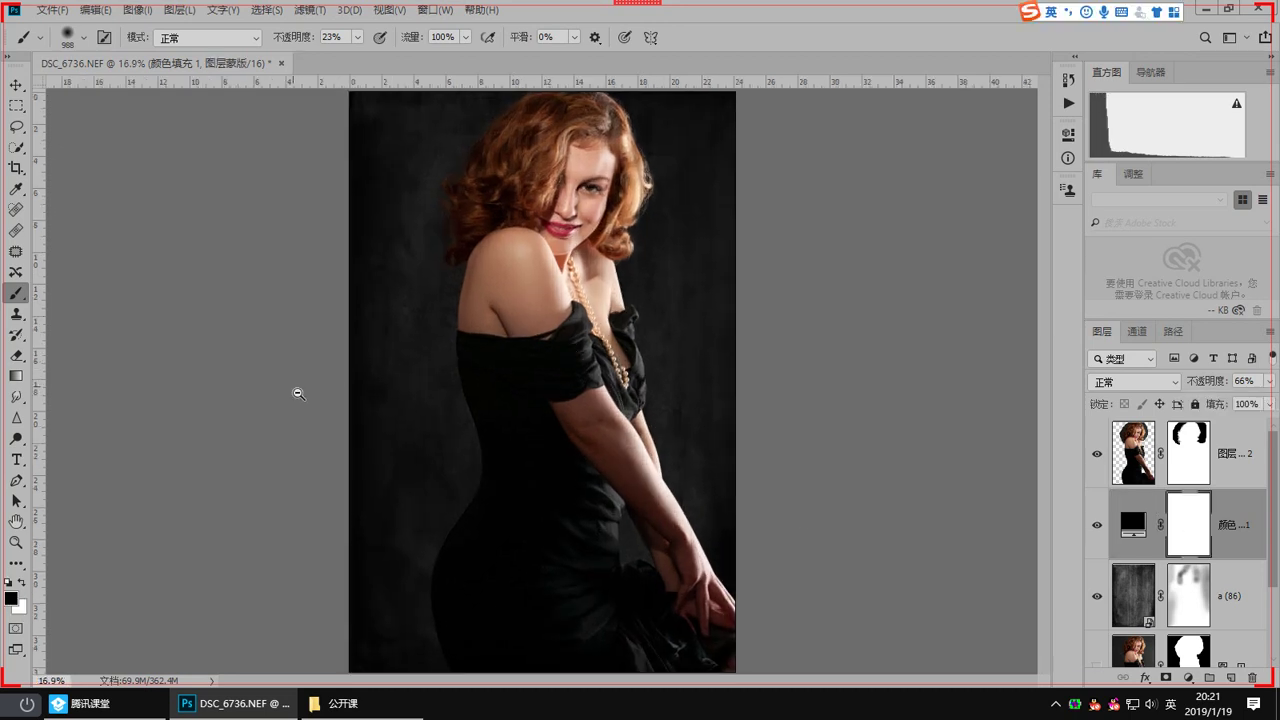
{"action": "key", "text": "ctrl+minus"}
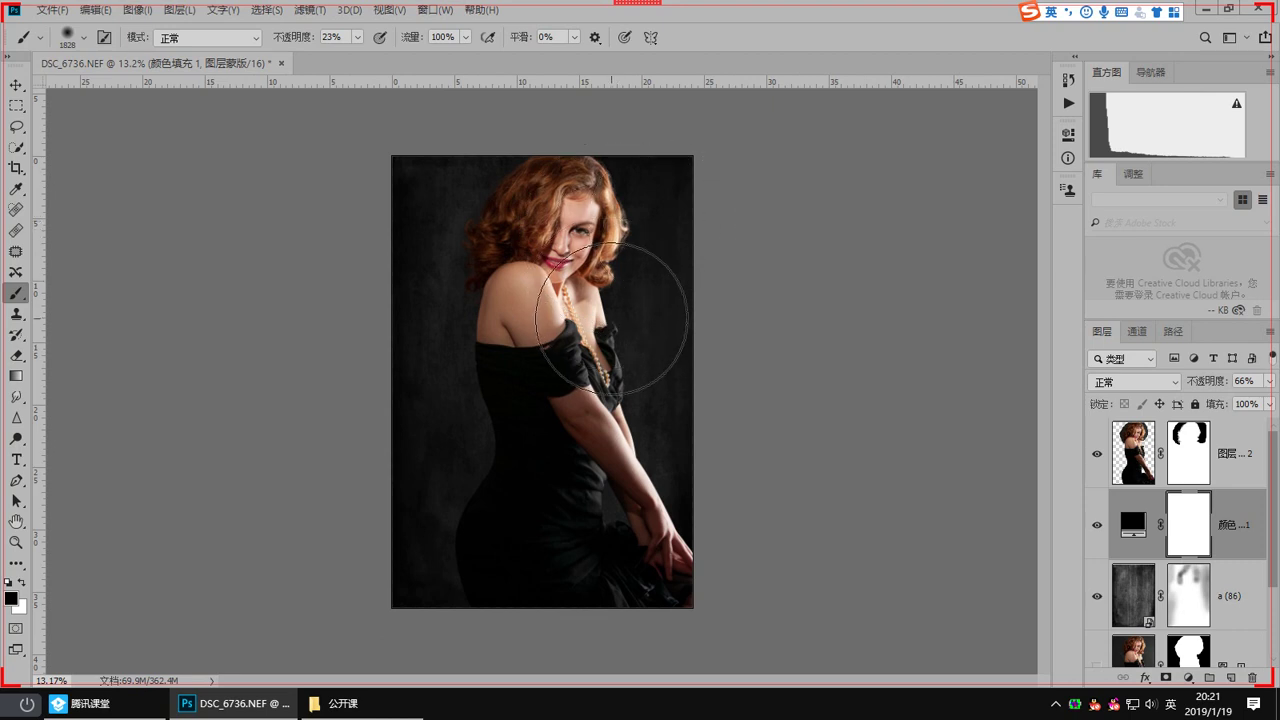
{"action": "mouse_move", "coordinate": [752, 566]}
{"action": "left_mouse_down"}
{"action": "mouse_move", "coordinate": [617, 161]}
{"action": "mouse_move", "coordinate": [656, 310]}
{"action": "mouse_move", "coordinate": [639, 208]}
{"action": "mouse_move", "coordinate": [600, 220]}
{"action": "mouse_move", "coordinate": [535, 330]}
{"action": "mouse_move", "coordinate": [565, 267]}
{"action": "left_mouse_up"}
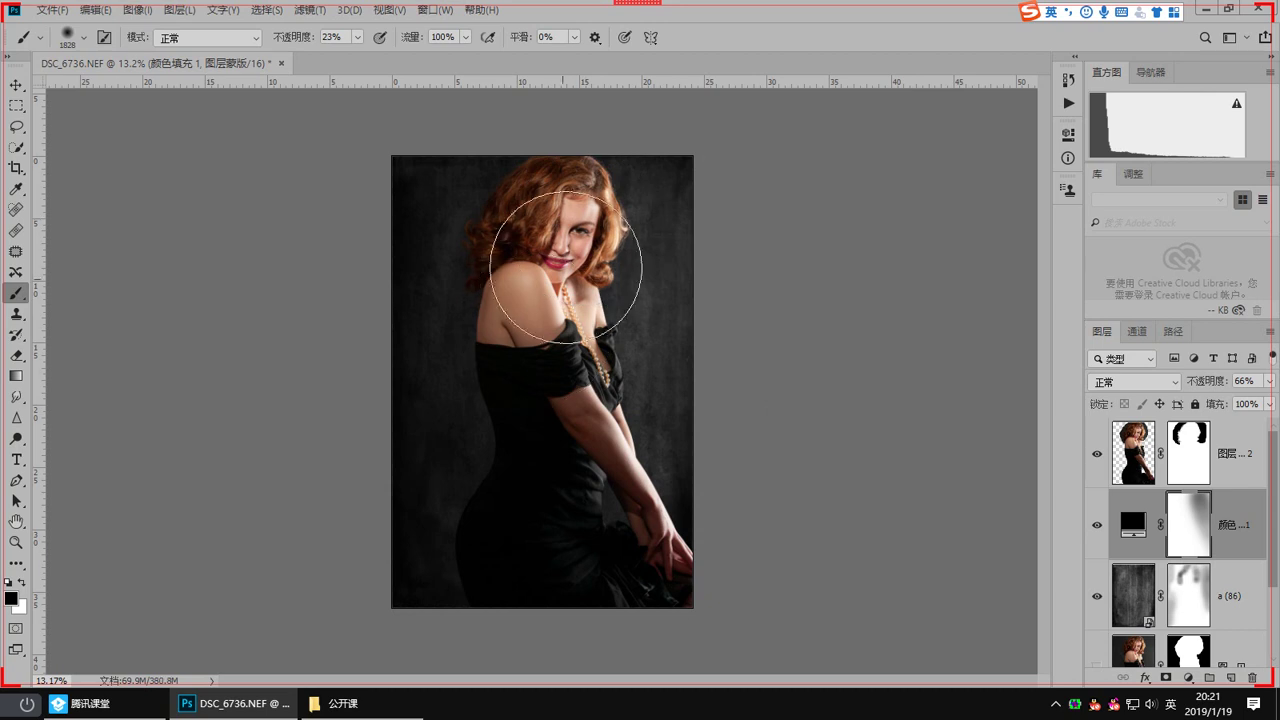
{"action": "left_click_drag", "start_coordinate": [645, 175], "coordinate": [561, 375]}
{"action": "left_click_drag", "start_coordinate": [620, 254], "coordinate": [629, 240]}
{"action": "mouse_move", "coordinate": [570, 418]}
{"action": "left_mouse_down"}
{"action": "mouse_move", "coordinate": [586, 426]}
{"action": "mouse_move", "coordinate": [576, 448]}
{"action": "left_mouse_up"}
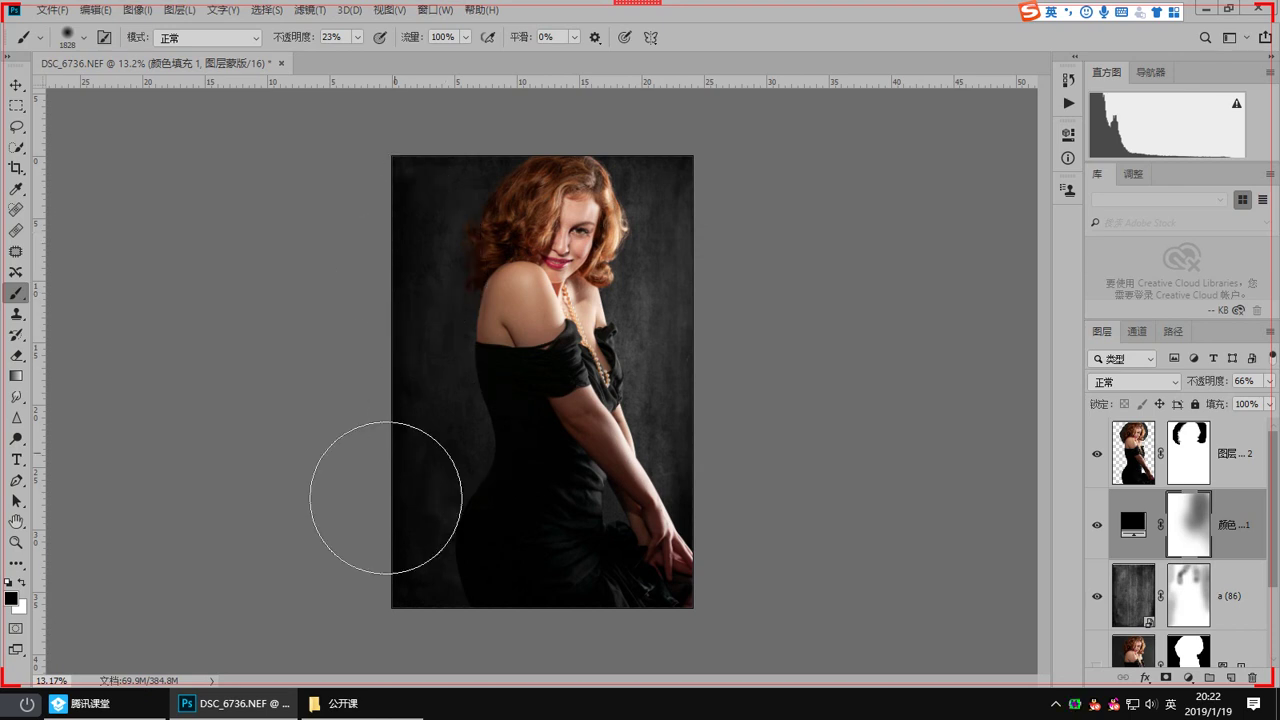
Step: Refine the fill layer's mask with the brush at 10% opacity and set the black fill's layer opacity to 74%
{"action": "key", "text": "1"}
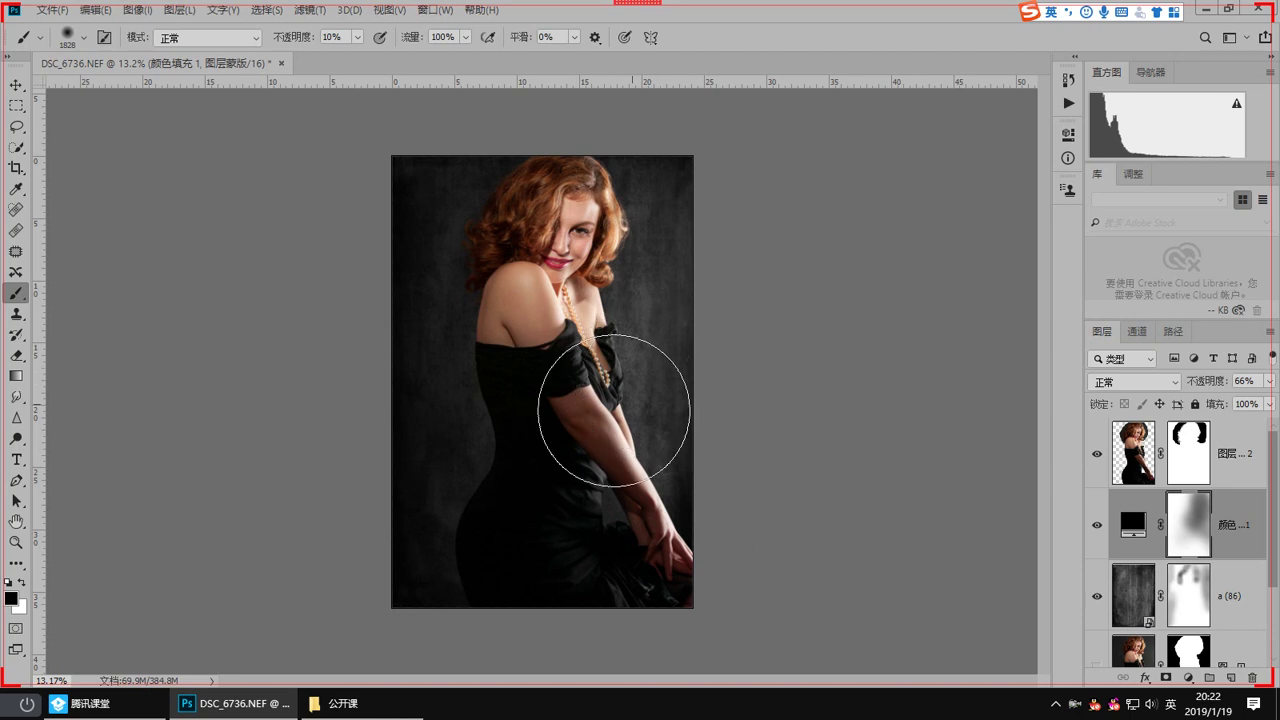
{"action": "mouse_move", "coordinate": [598, 370]}
{"action": "left_mouse_down"}
{"action": "mouse_move", "coordinate": [608, 397]}
{"action": "mouse_move", "coordinate": [1278, 430]}
{"action": "mouse_move", "coordinate": [1258, 405]}
{"action": "left_mouse_up"}
{"action": "left_click", "coordinate": [1268, 381]}
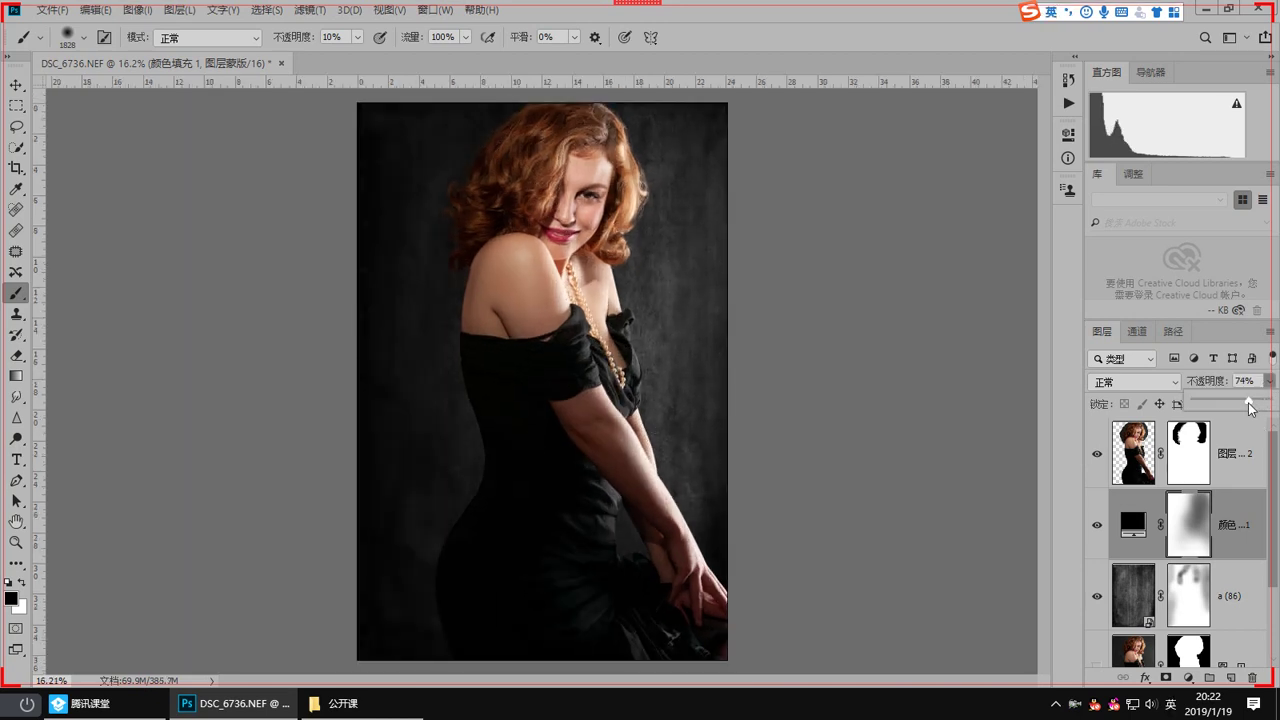
Step: Rasterize the a (86) texture smart object layer
{"action": "left_click", "coordinate": [1139, 599]}
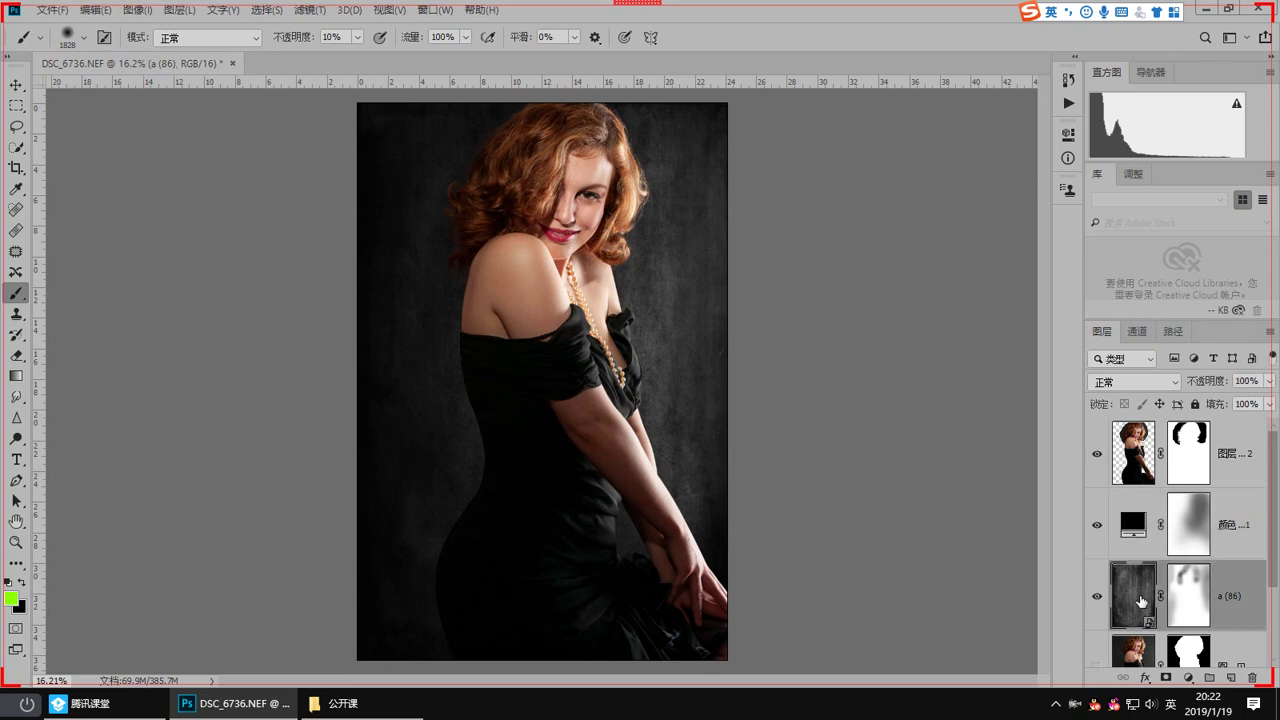
{"action": "right_click", "coordinate": [1233, 598]}
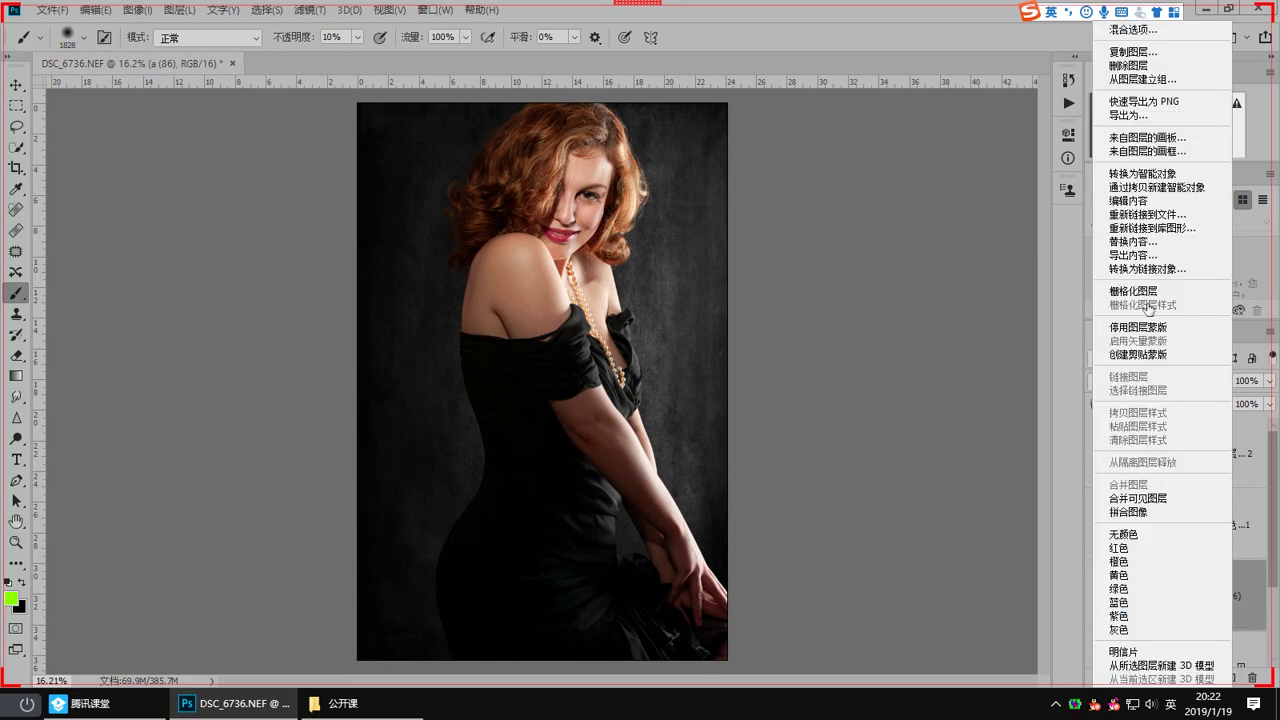
{"action": "left_click", "coordinate": [1145, 291]}
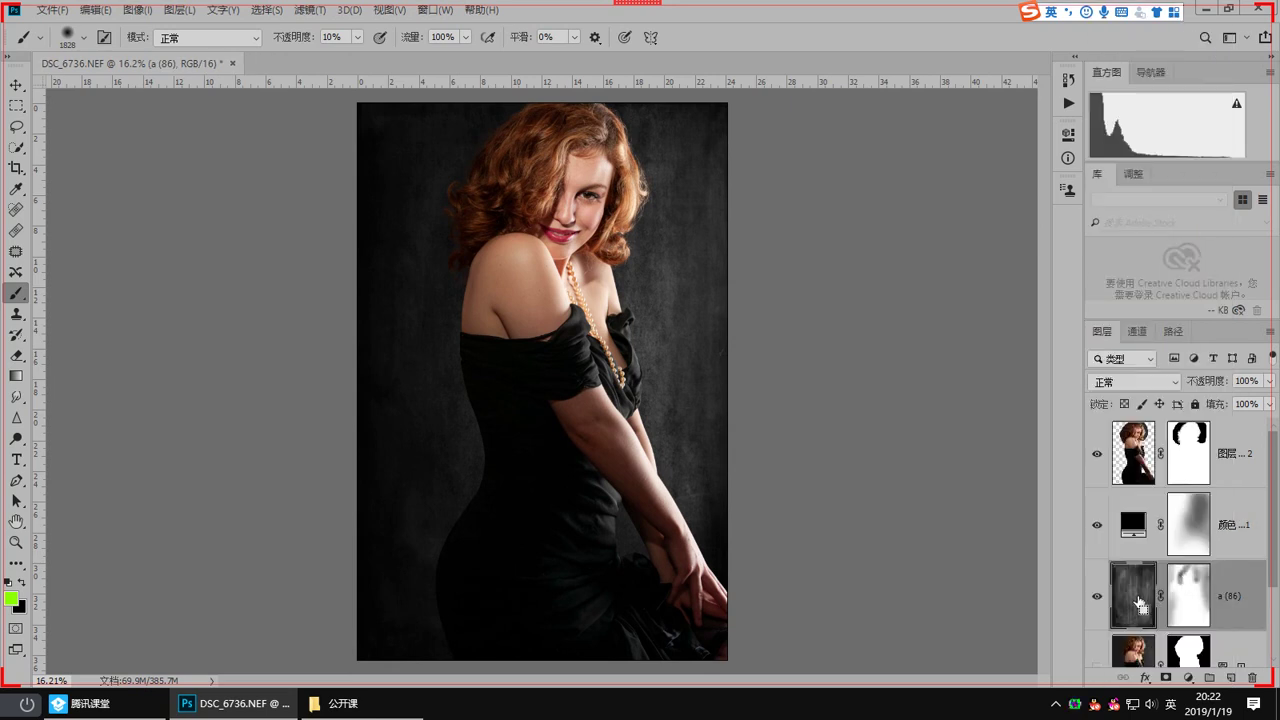
Step: Darken the a (86) texture layer with a Levels adjustment that lowers its white output level
{"action": "key", "text": "ctrl+l"}
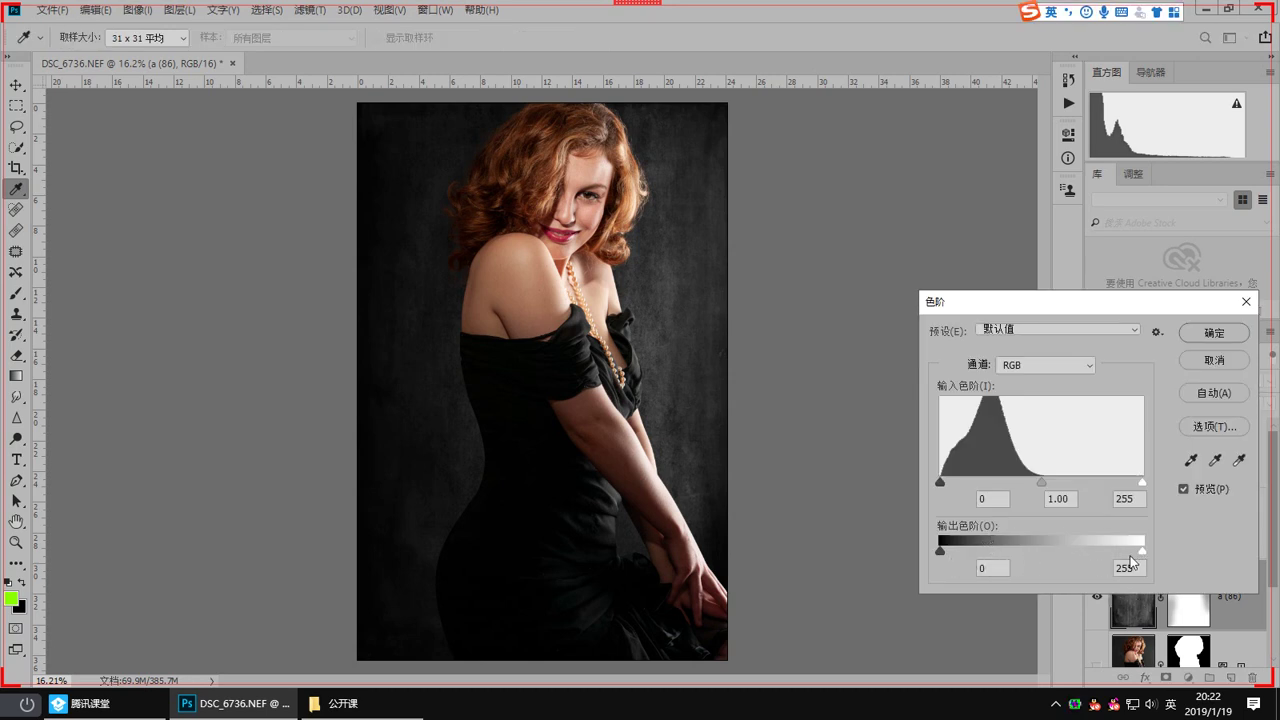
{"action": "left_click_drag", "start_coordinate": [1141, 551], "coordinate": [1074, 551]}
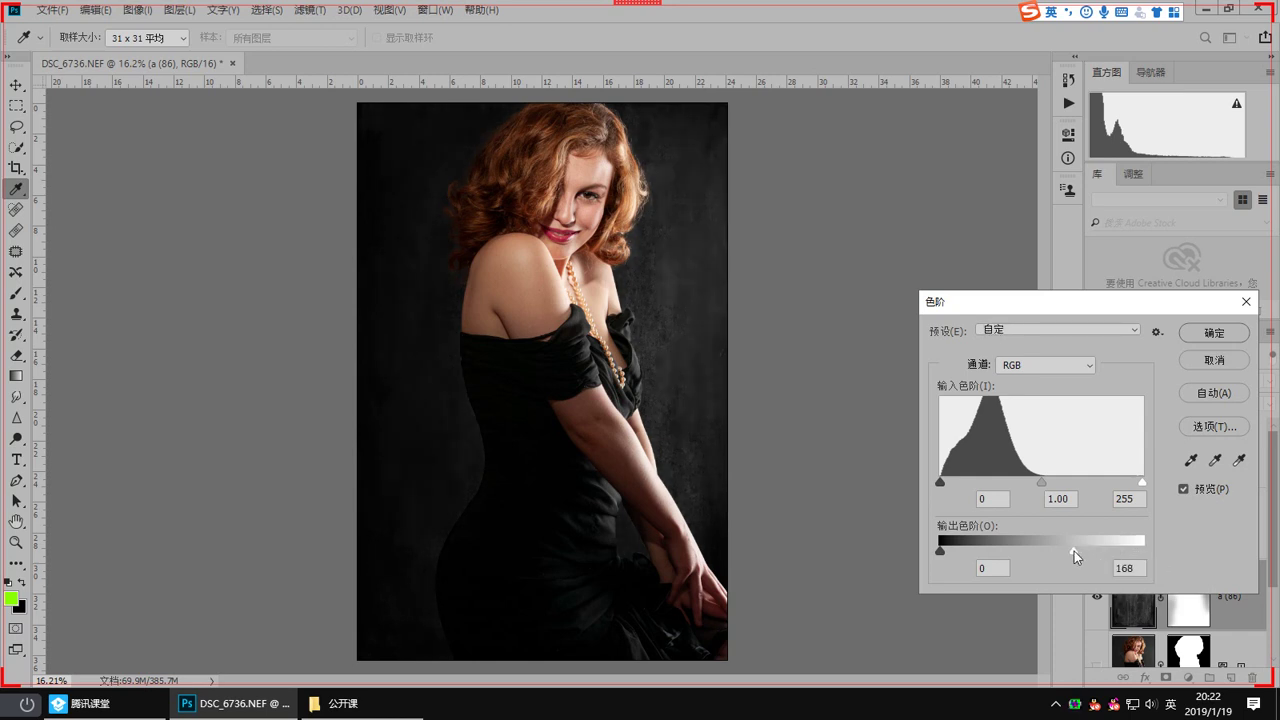
{"action": "scroll", "coordinate": [667, 330], "scroll_direction": "up", "scroll_amount": 6}
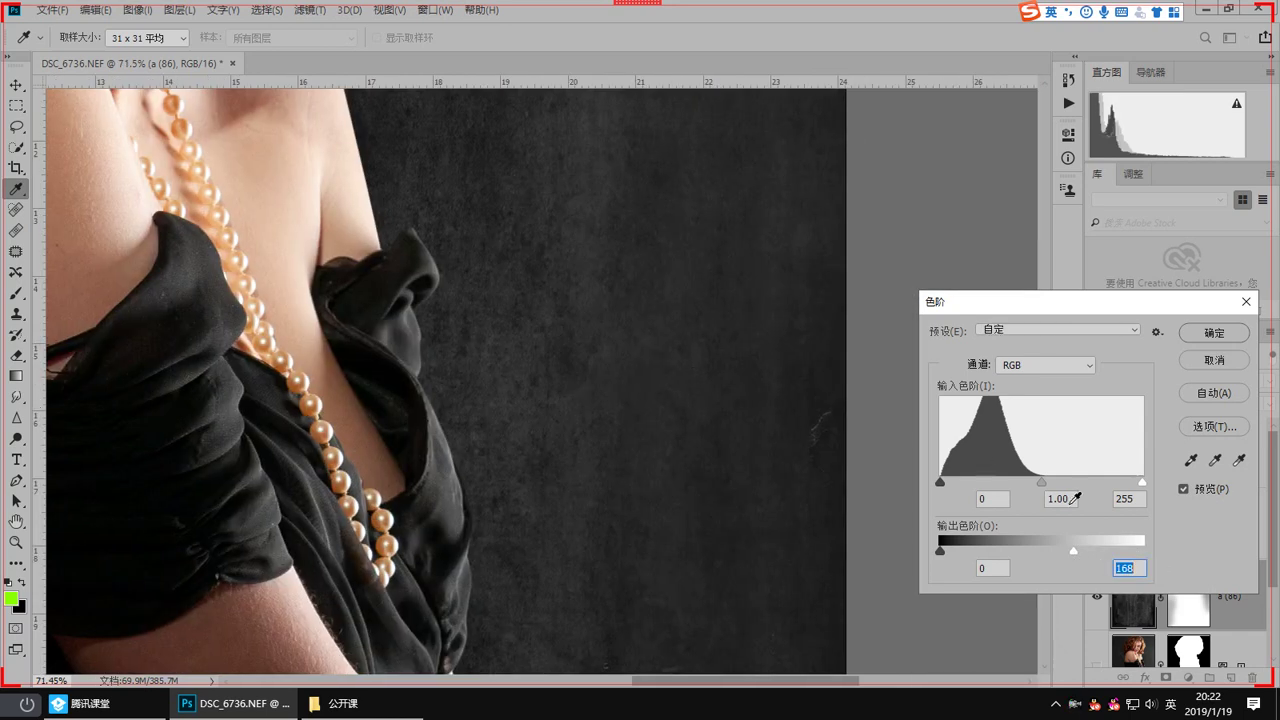
{"action": "left_click_drag", "start_coordinate": [1080, 553], "coordinate": [1110, 552]}
{"action": "left_click", "coordinate": [1224, 340]}
{"action": "key", "text": "b"}
{"action": "scroll", "coordinate": [588, 400], "scroll_direction": "down", "scroll_amount": 2}
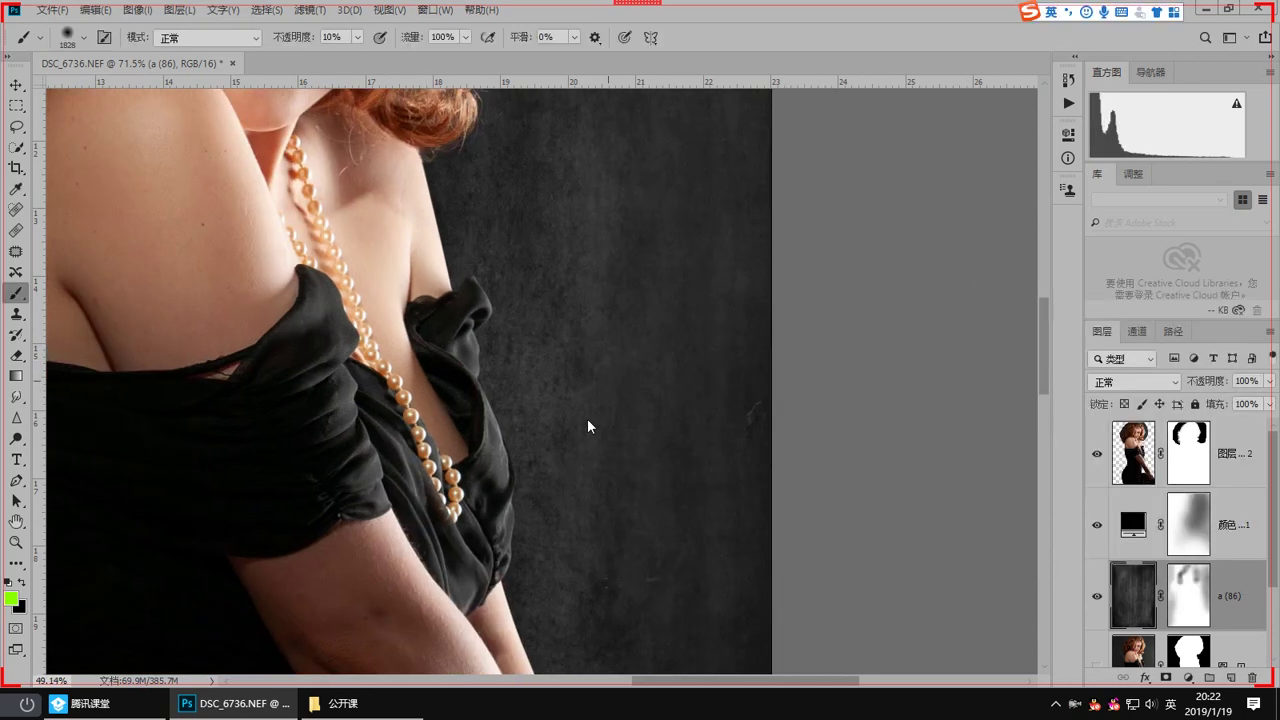
{"action": "left_click", "coordinate": [16, 147]}
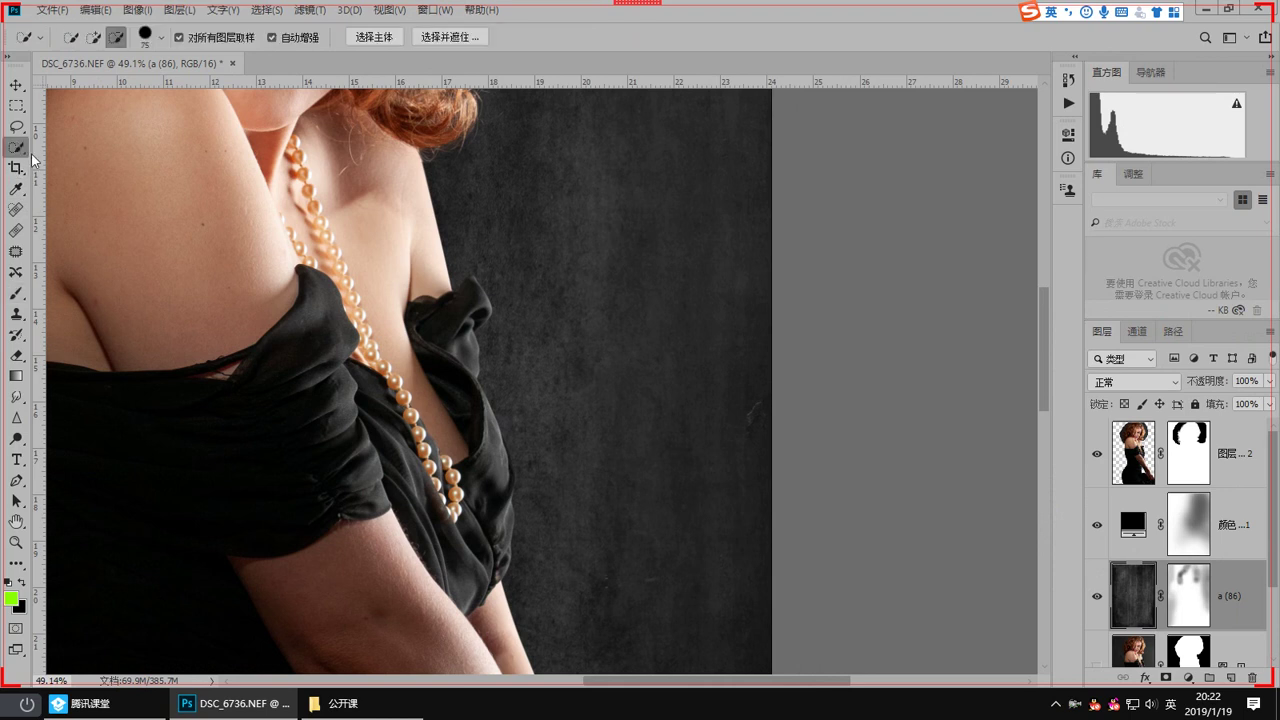
{"action": "key", "text": "ctrl+0"}
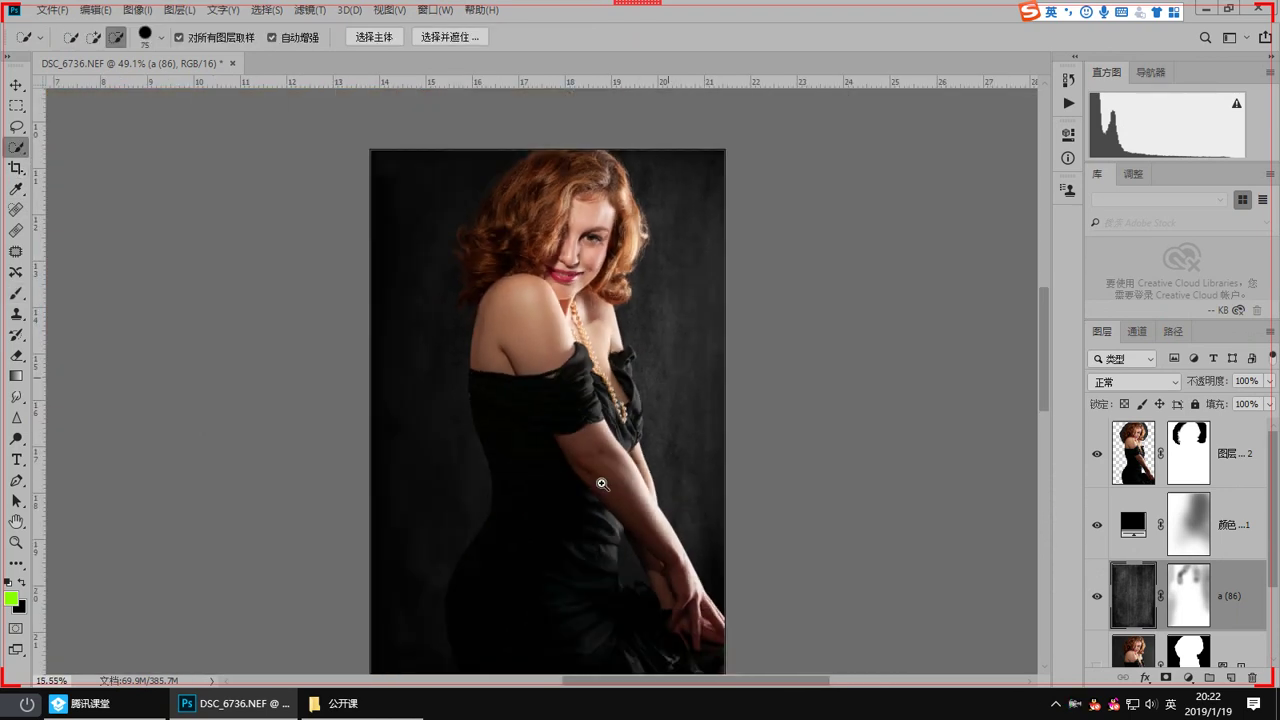
{"action": "left_click", "coordinate": [1227, 479]}
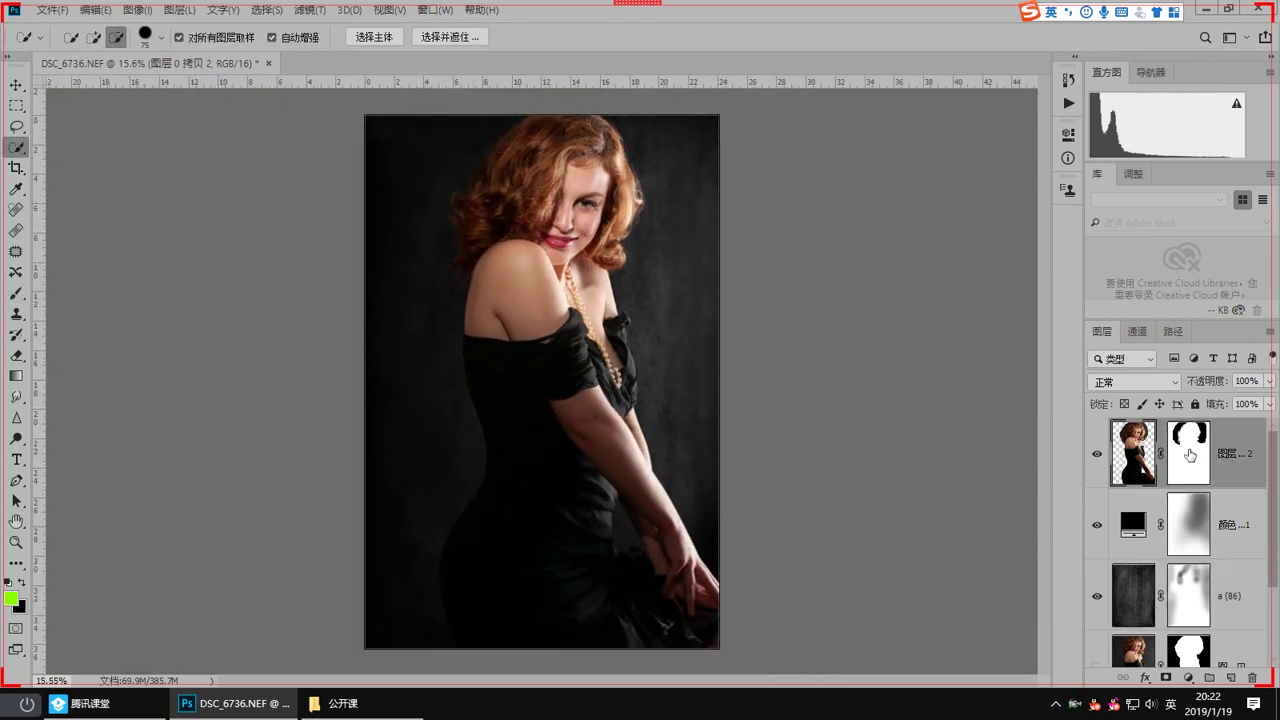
{"action": "left_click", "coordinate": [1188, 679]}
{"action": "left_click", "coordinate": [1205, 482]}
{"action": "mouse_move", "coordinate": [927, 313]}
{"action": "left_mouse_down"}
{"action": "mouse_move", "coordinate": [929, 291]}
{"action": "mouse_move", "coordinate": [936, 307]}
{"action": "left_mouse_up"}
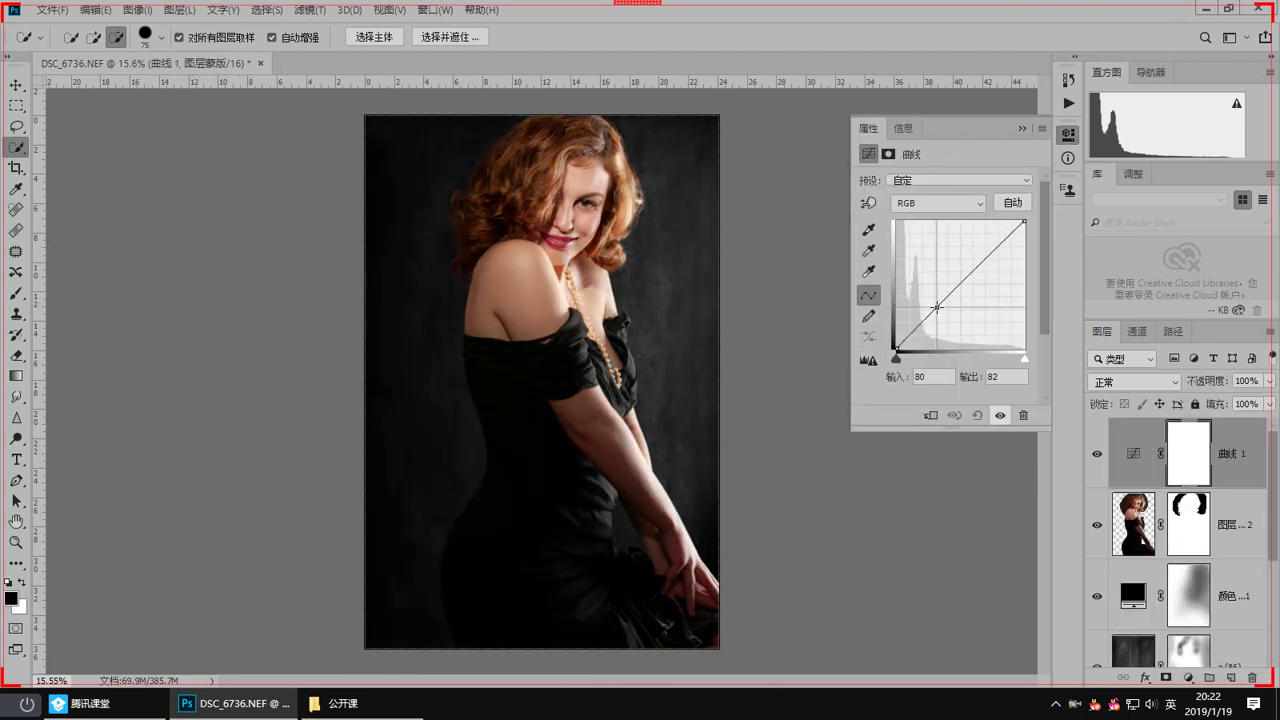
{"action": "left_click_drag", "start_coordinate": [1008, 127], "coordinate": [877, 190]}
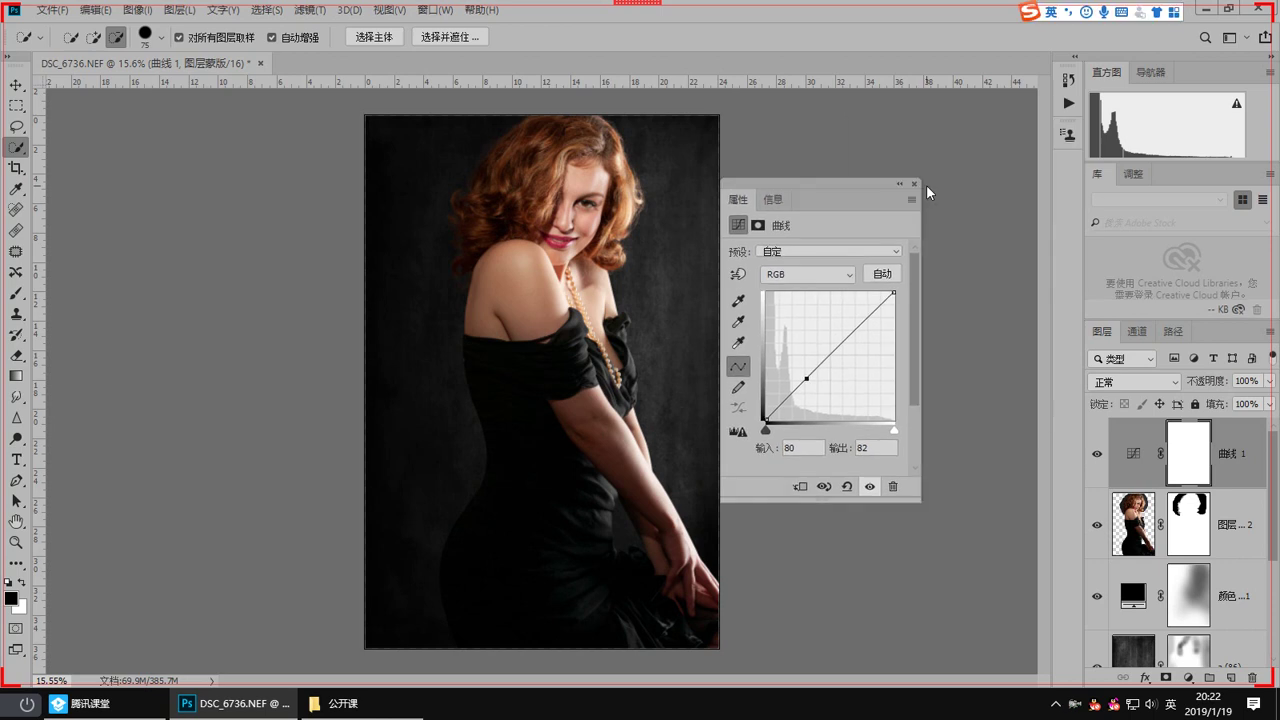
{"action": "left_click", "coordinate": [914, 184]}
{"action": "left_click", "coordinate": [1140, 462]}
{"action": "key", "text": "Delete"}
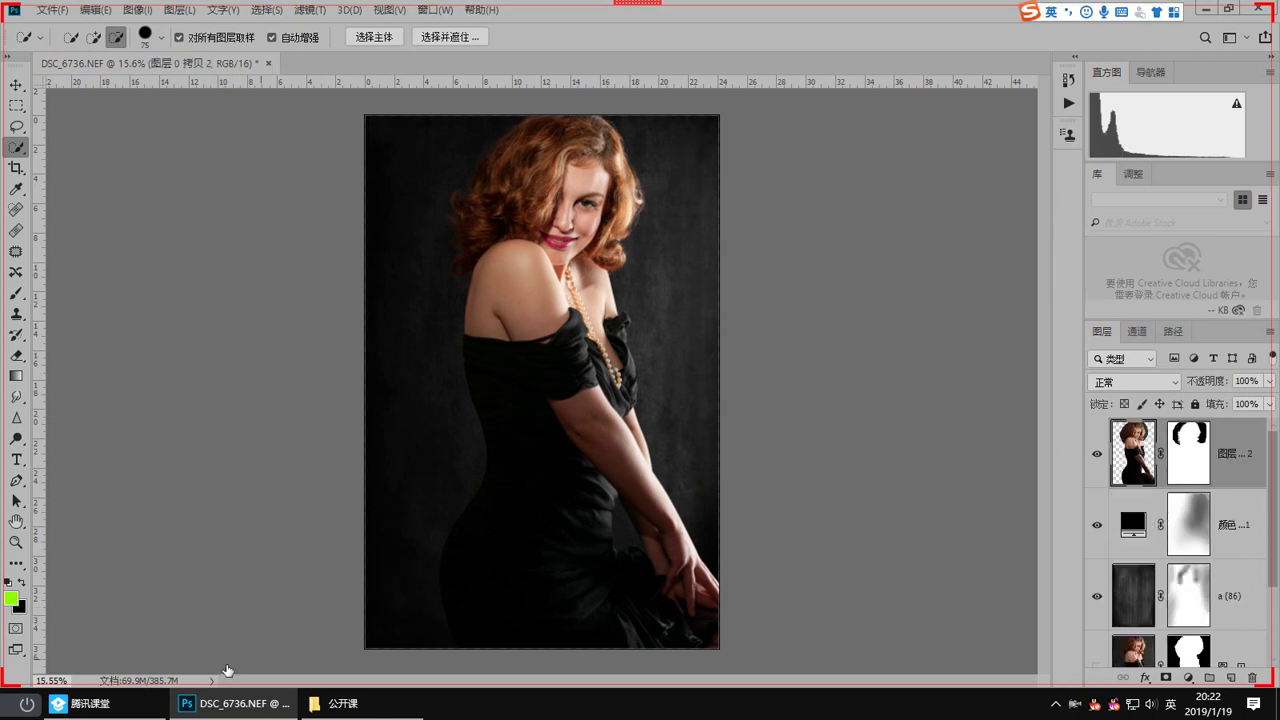
Step: Group all layers above the original 图层 0 into one layer group
{"action": "left_click", "coordinate": [85, 703]}
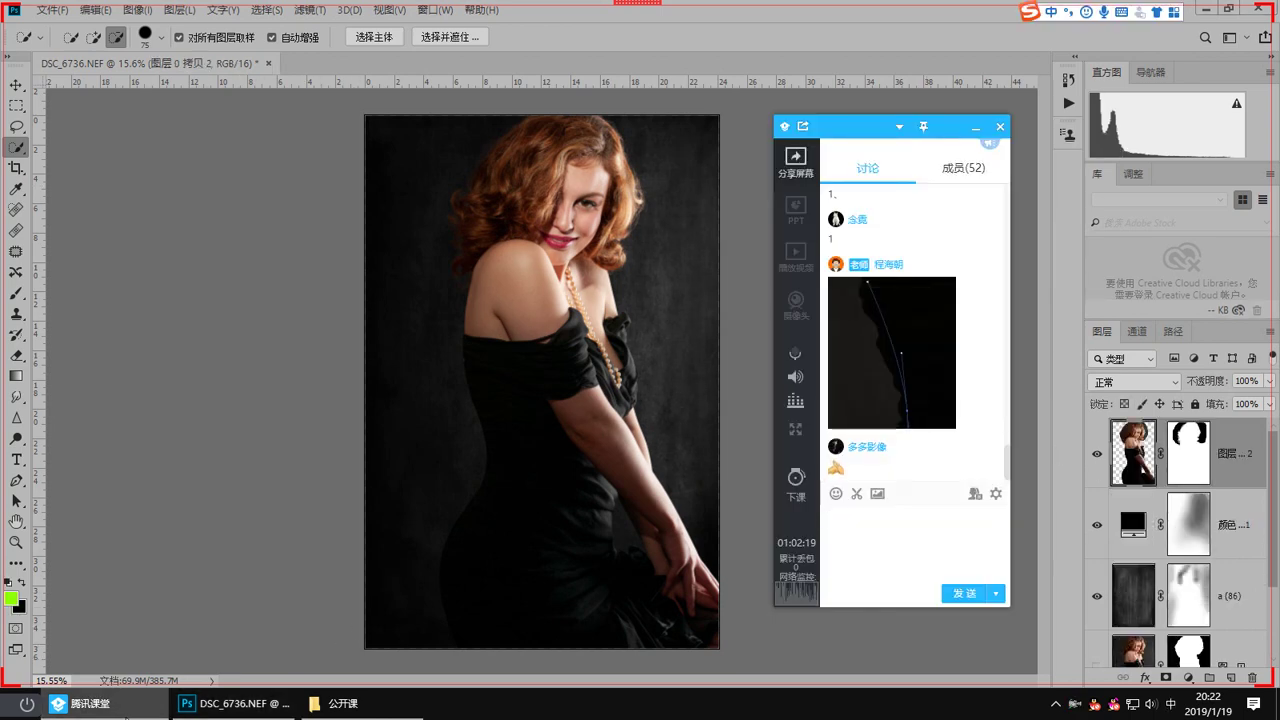
{"action": "left_click", "coordinate": [1147, 463]}
{"action": "scroll", "coordinate": [1156, 522], "scroll_direction": "down", "scroll_amount": 3}
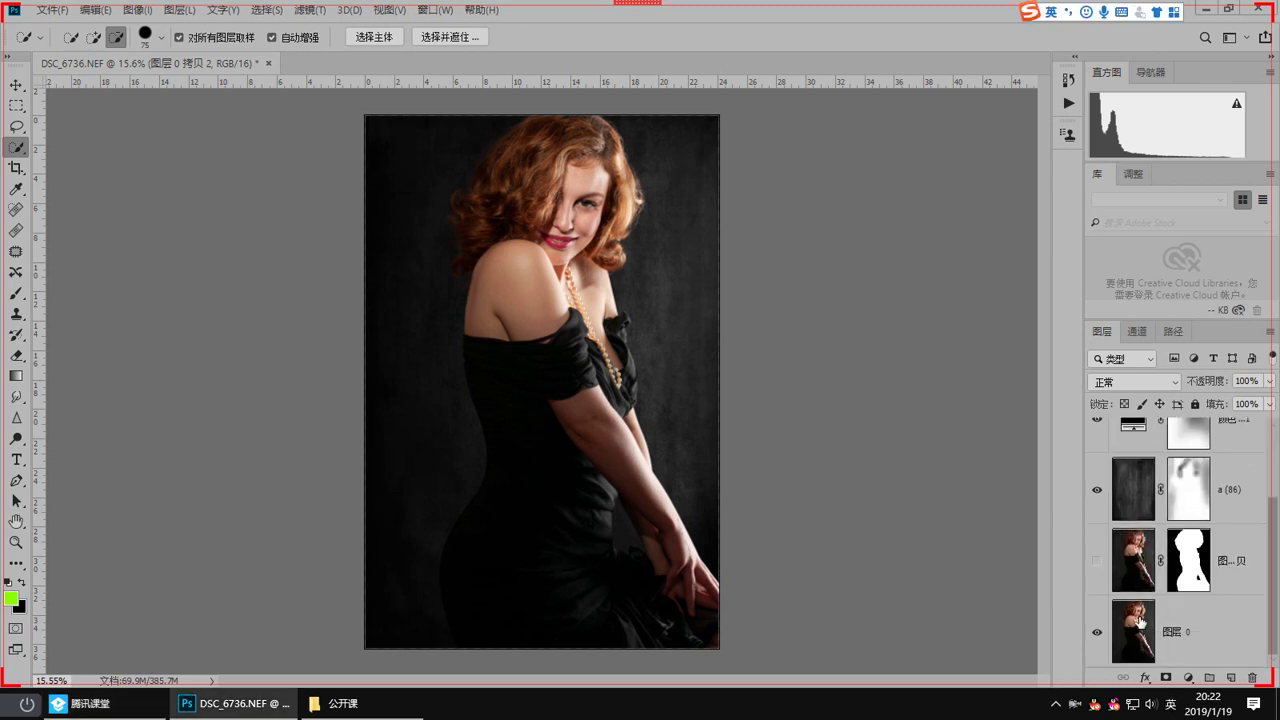
{"action": "left_click", "coordinate": [1141, 580], "text": "shift"}
{"action": "key", "text": "ctrl+g"}
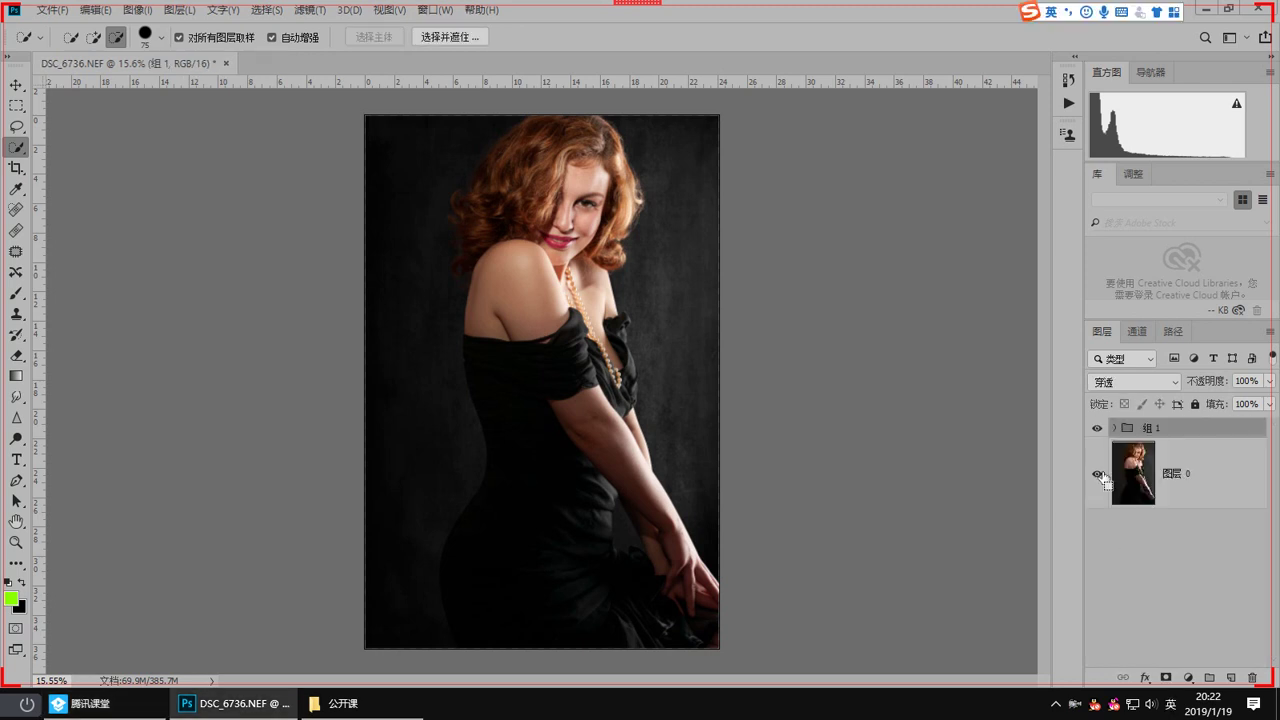
Step: Hide the layer group and capture a screenshot of the original portrait on the canvas
{"action": "left_click", "coordinate": [1096, 430]}
{"action": "left_click", "coordinate": [1096, 435]}
{"action": "left_click", "coordinate": [1096, 435]}
{"action": "key", "text": "ctrl+alt+a"}
{"action": "left_click_drag", "start_coordinate": [372, 112], "coordinate": [764, 659]}
{"action": "double_click", "coordinate": [606, 534]}
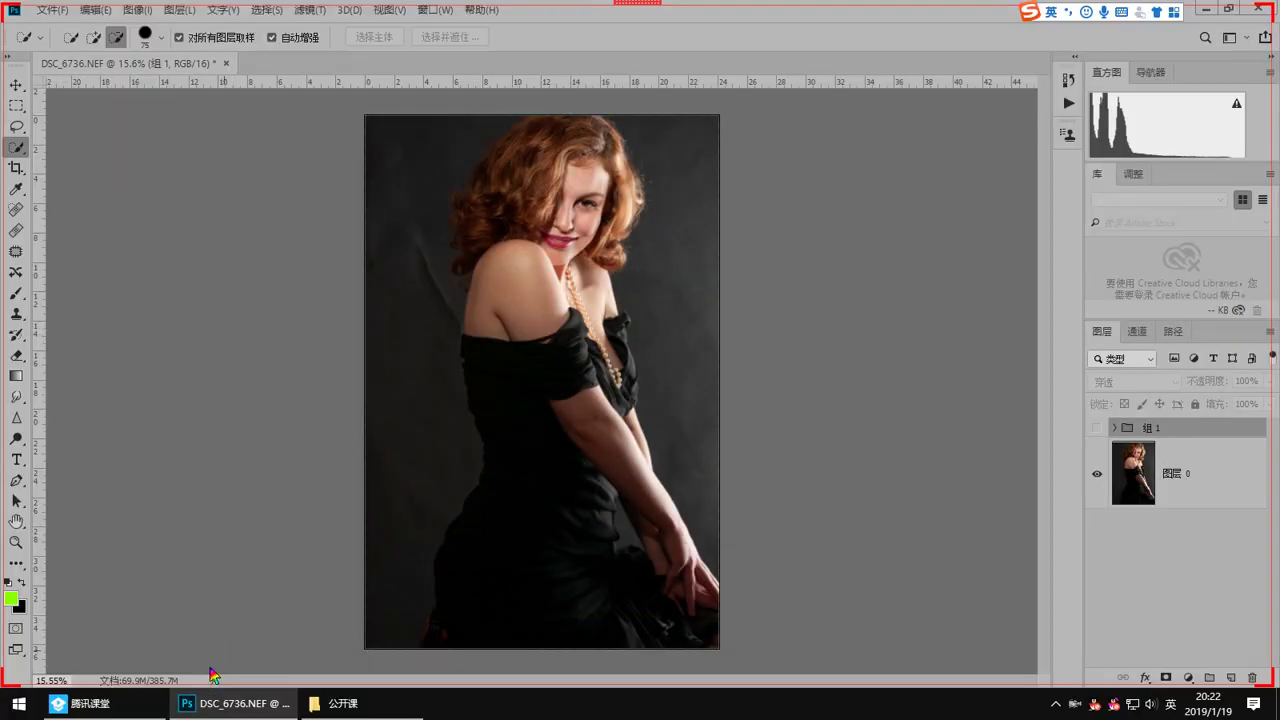
Step: Switch to the 腾讯课堂 chat, post the original portrait's screenshot, and set messages to send with Enter
{"action": "left_click", "coordinate": [108, 703]}
{"action": "key", "text": "ctrl+v"}
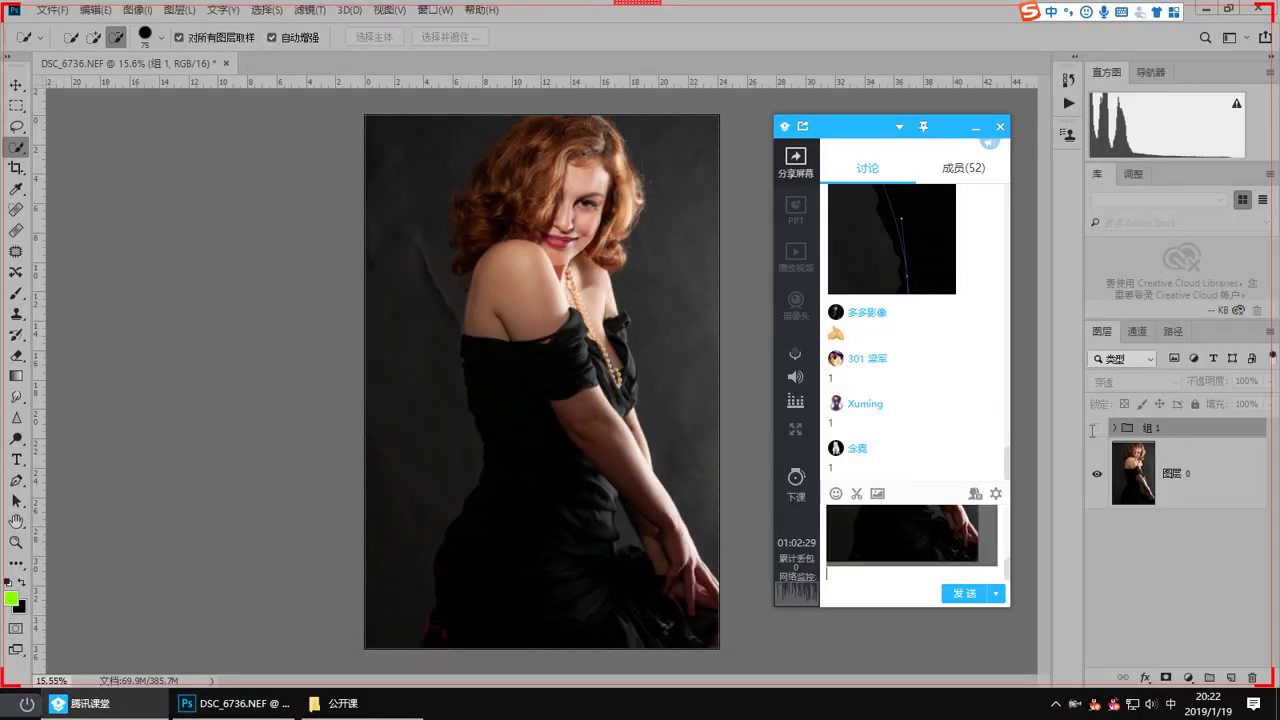
{"action": "key", "text": "Return"}
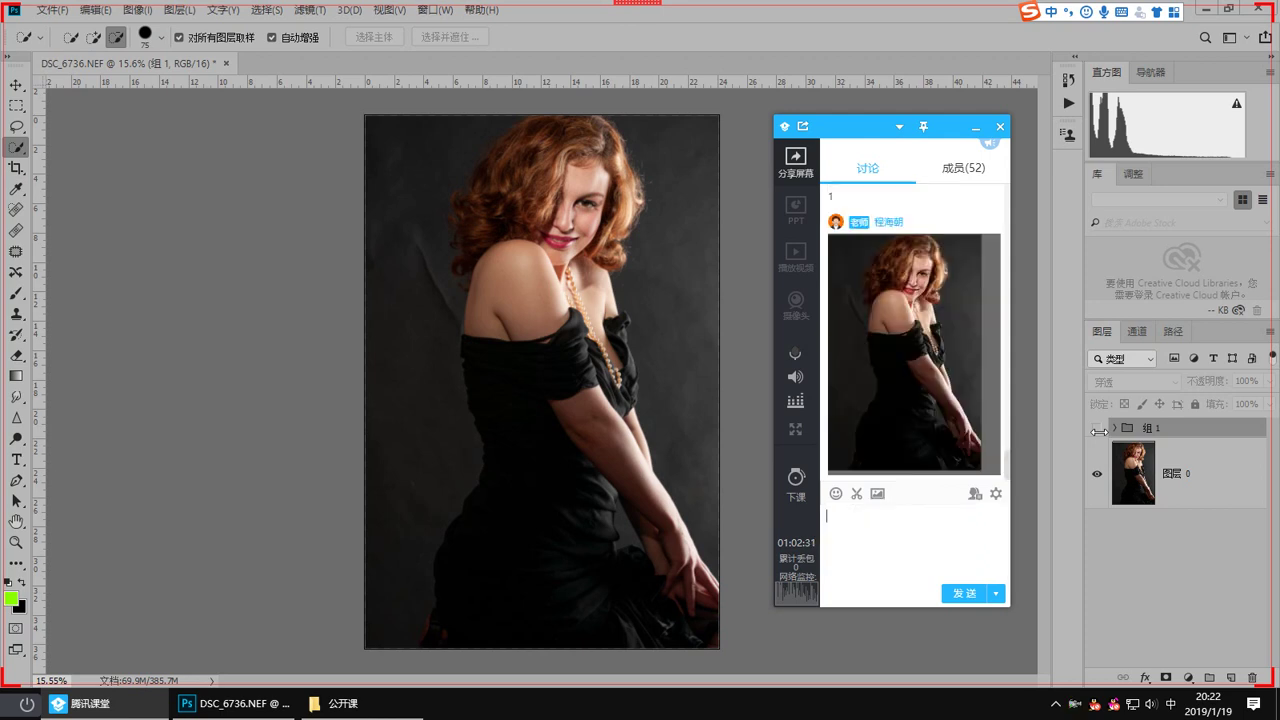
{"action": "left_click", "coordinate": [998, 598]}
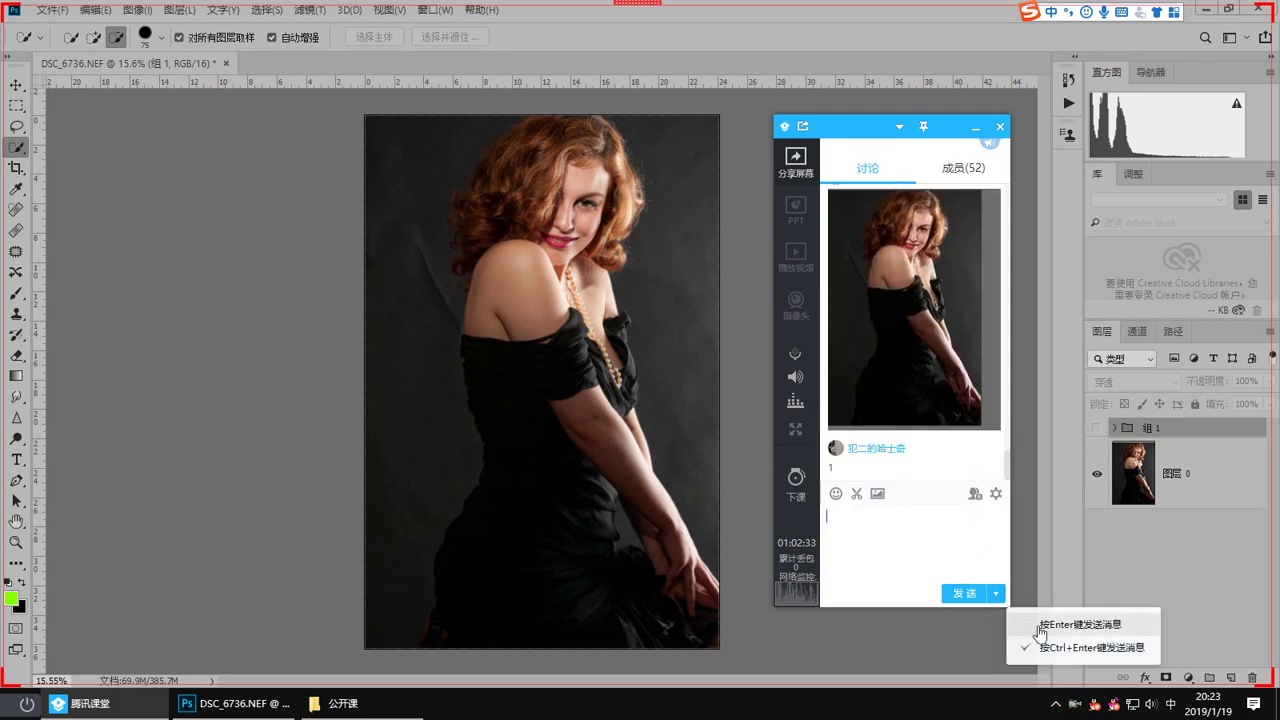
{"action": "left_click", "coordinate": [1036, 626]}
Step: Show the layer group again, capture the retouched portrait, and send the screenshot to the class chat
{"action": "left_click", "coordinate": [1098, 430]}
{"action": "key", "text": "ctrl+alt+a"}
{"action": "left_click_drag", "start_coordinate": [372, 124], "coordinate": [709, 636]}
{"action": "double_click", "coordinate": [588, 534]}
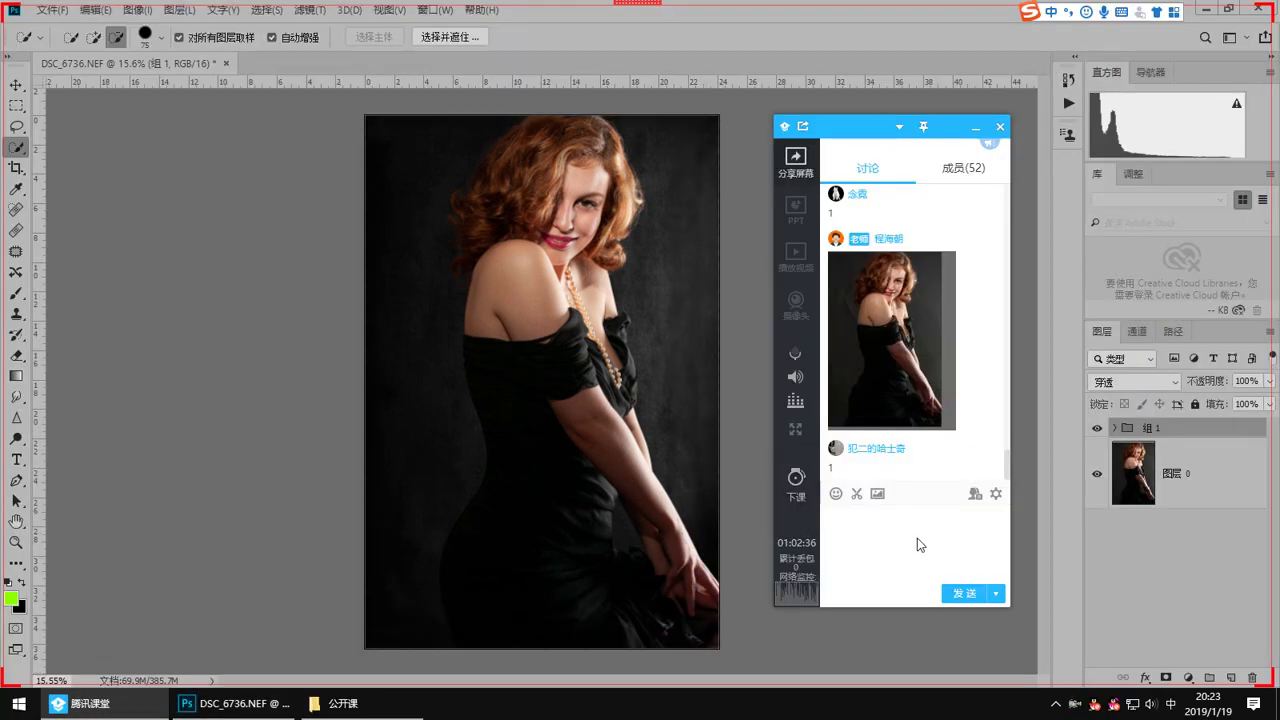
{"action": "left_click", "coordinate": [970, 592]}
{"action": "left_click", "coordinate": [1087, 506]}
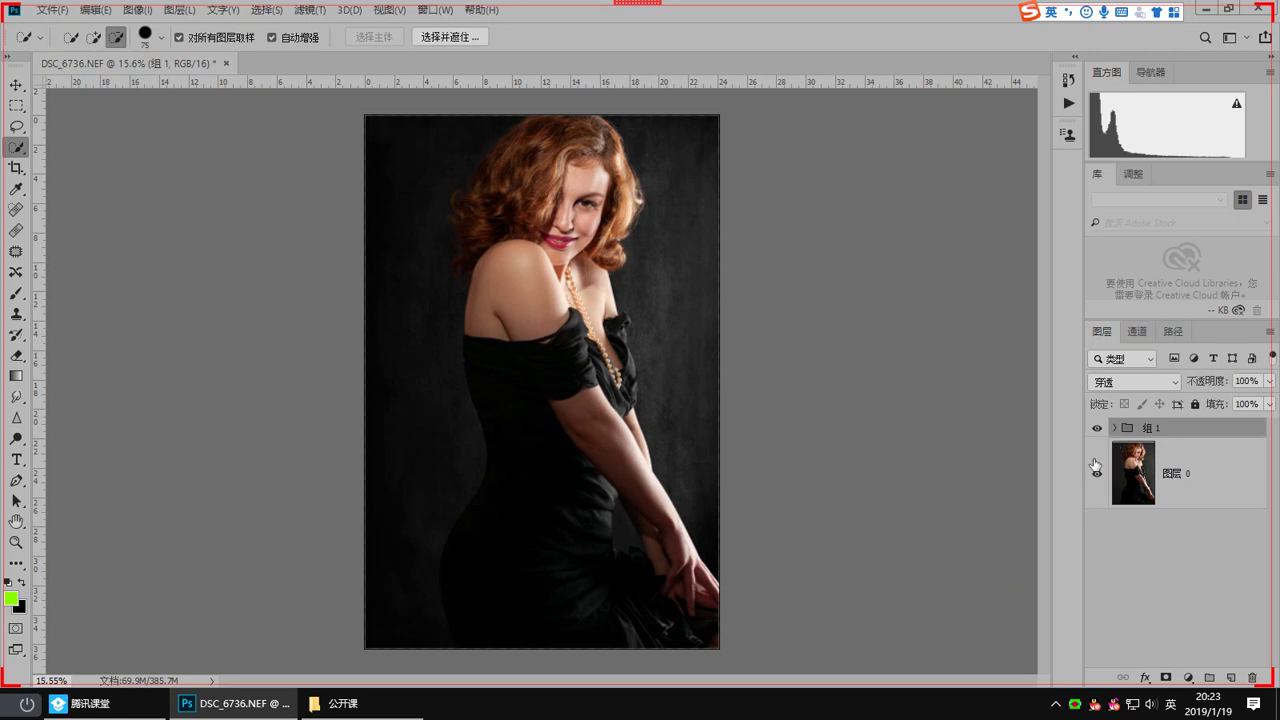
Step: Stamp all visible layers into a new merged layer on top and choose the Patch tool
{"action": "key", "text": "ctrl+shift+alt+e"}
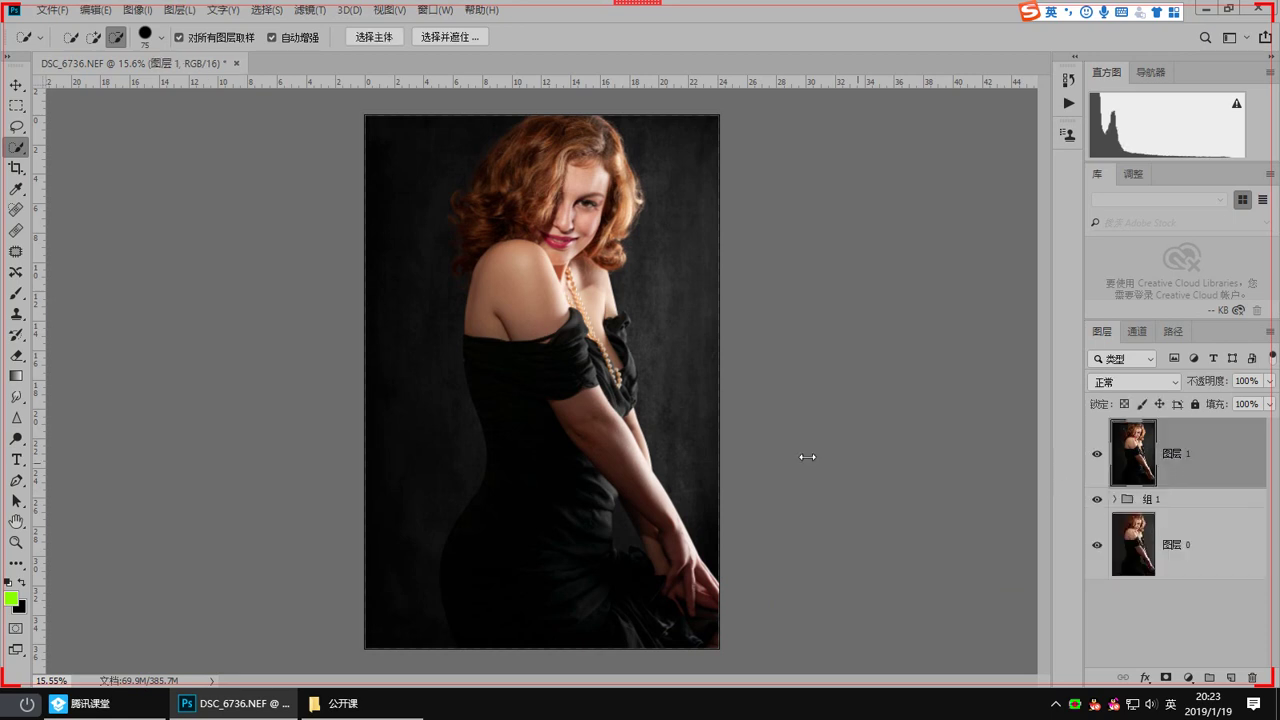
{"action": "scroll", "coordinate": [535, 211], "scroll_direction": "up", "scroll_amount": 3}
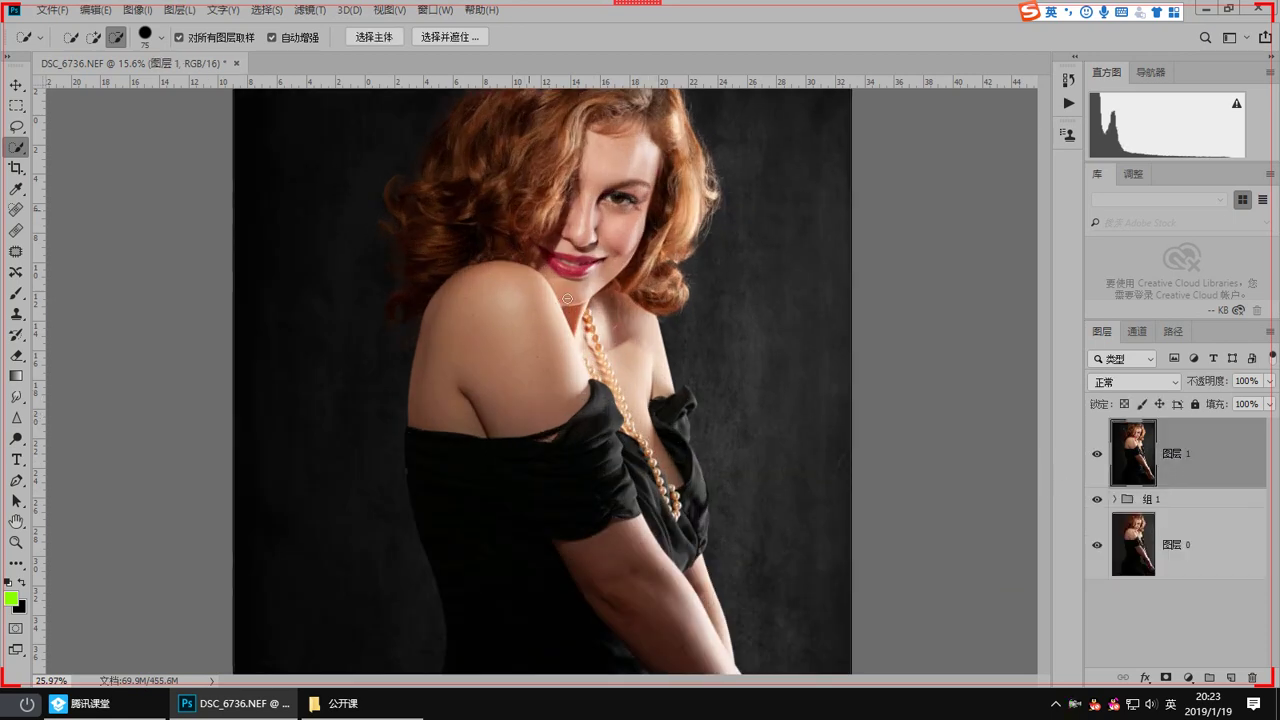
{"action": "right_click", "coordinate": [17, 149]}
{"action": "left_click", "coordinate": [16, 148]}
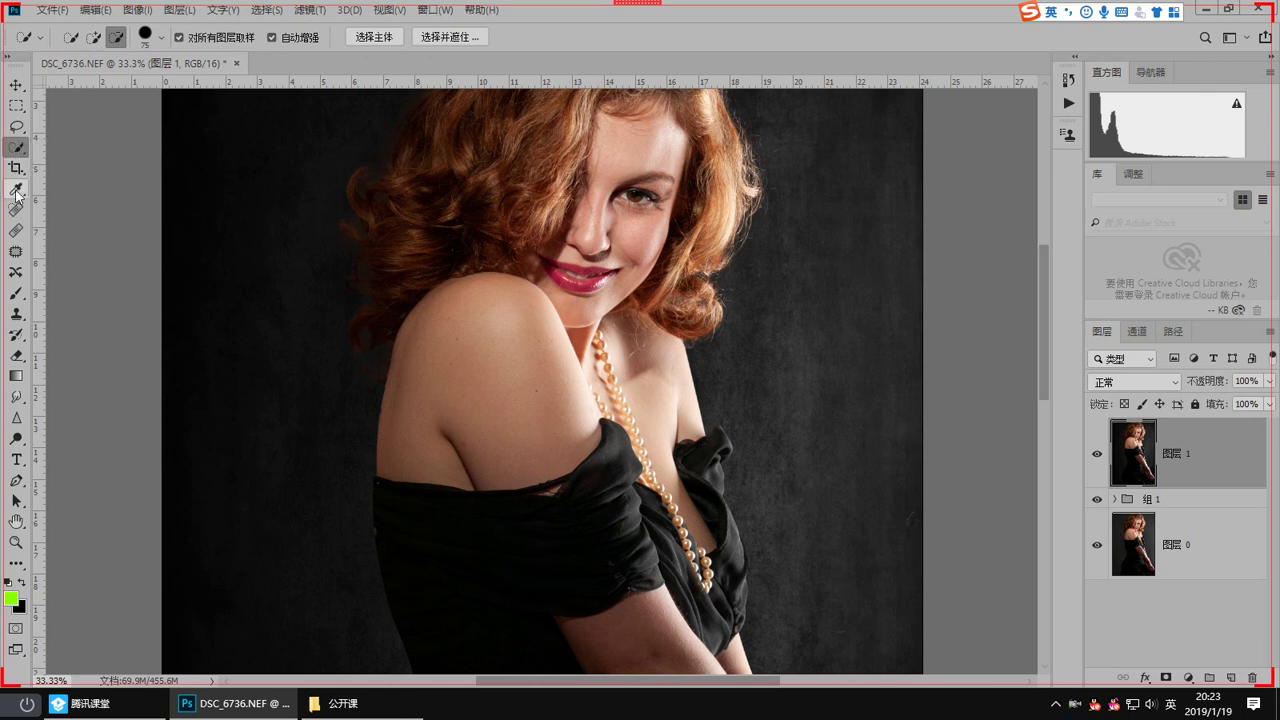
{"action": "left_click", "coordinate": [16, 250]}
{"action": "left_click_drag", "start_coordinate": [72, 286], "coordinate": [101, 289]}
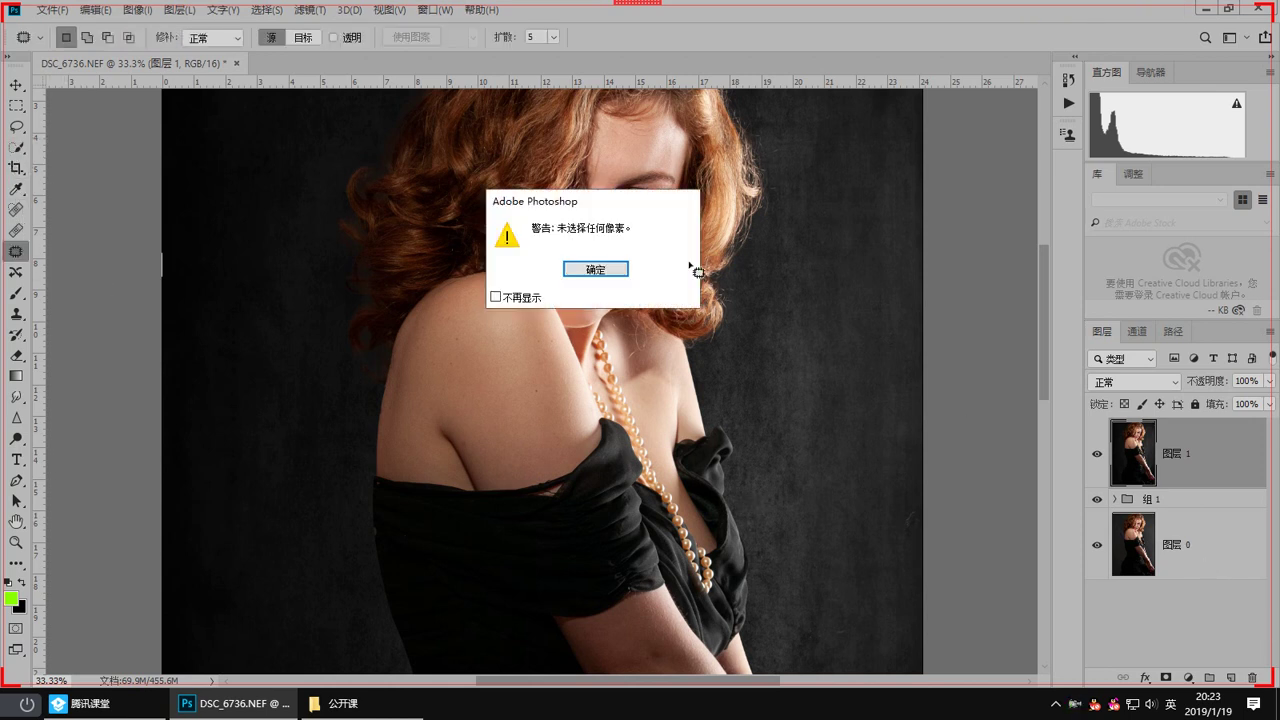
{"action": "key", "text": "Return"}
Step: Add a Black & White adjustment layer with reds at -54 and yellows at -52 to emphasize skin blemishes
{"action": "left_click", "coordinate": [1186, 676]}
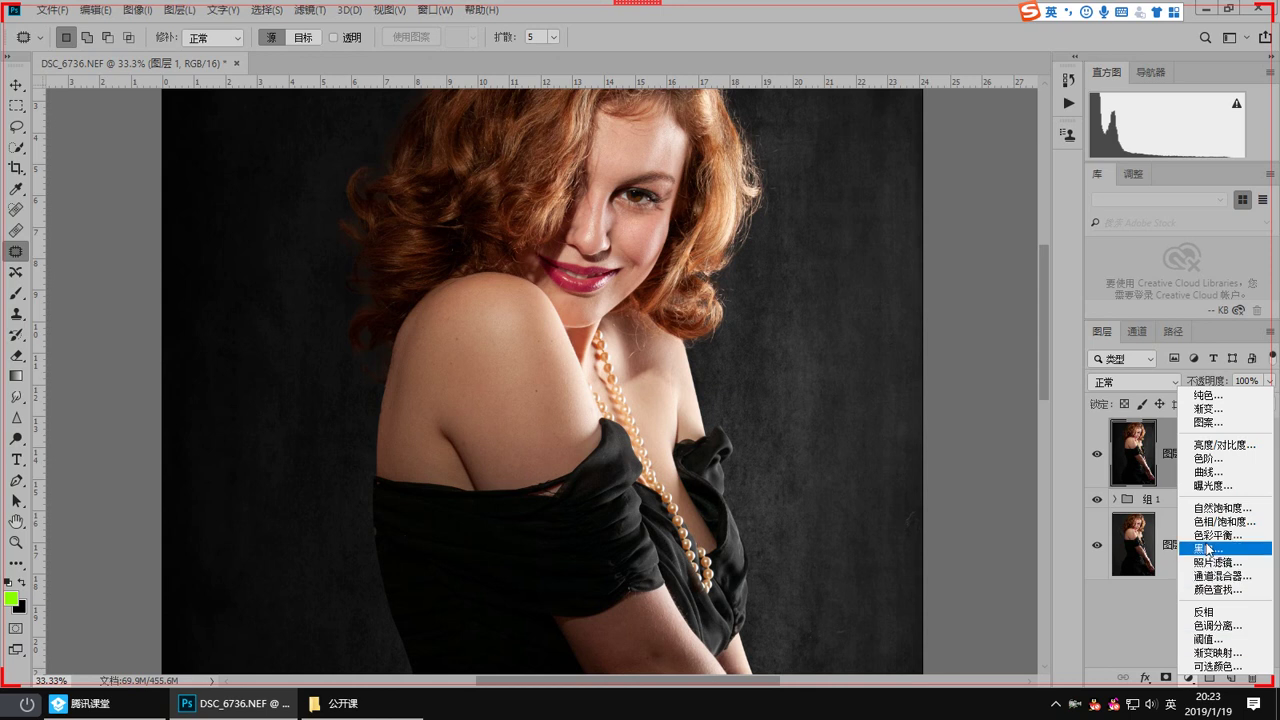
{"action": "left_click", "coordinate": [1206, 548]}
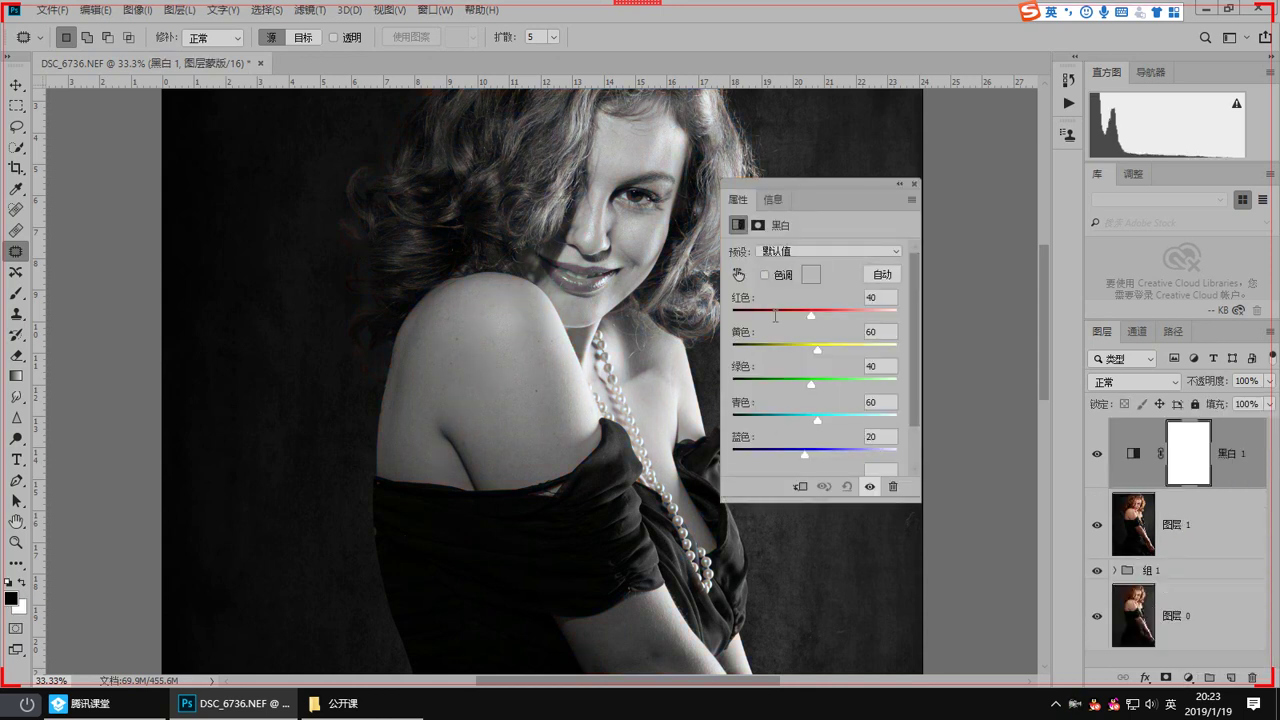
{"action": "left_click", "coordinate": [775, 314]}
{"action": "left_click", "coordinate": [781, 314]}
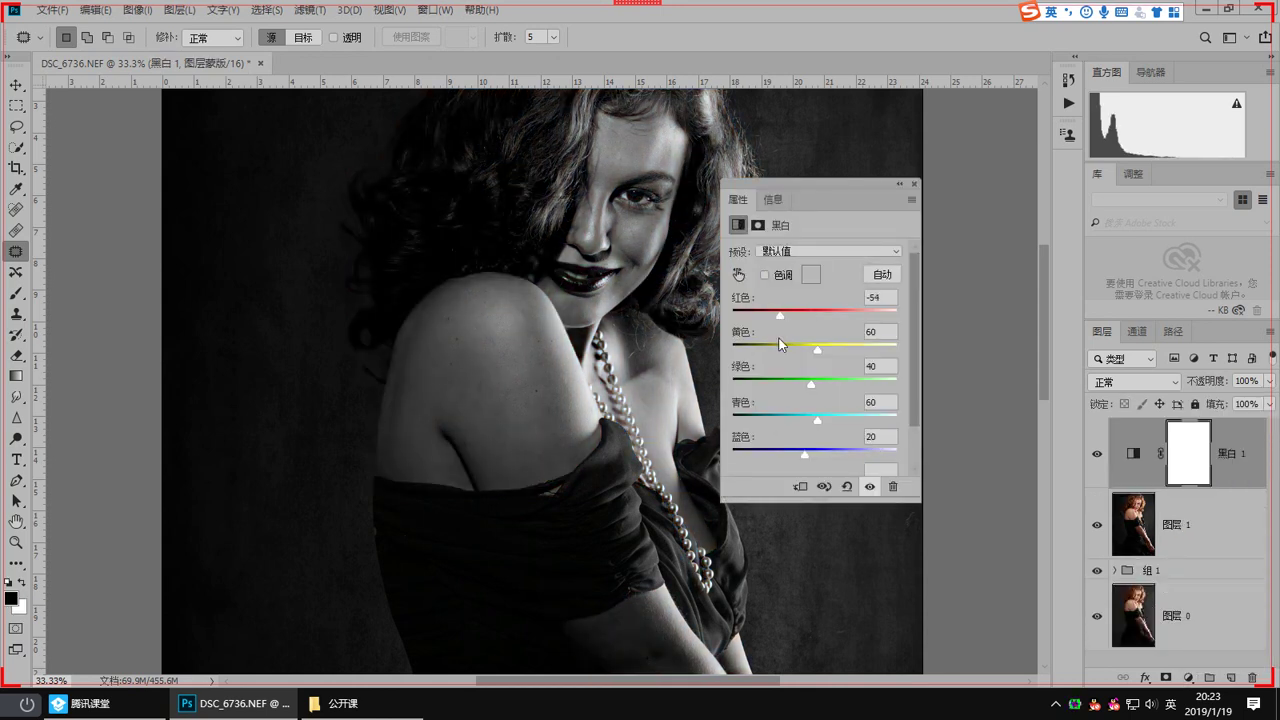
{"action": "left_click", "coordinate": [782, 349]}
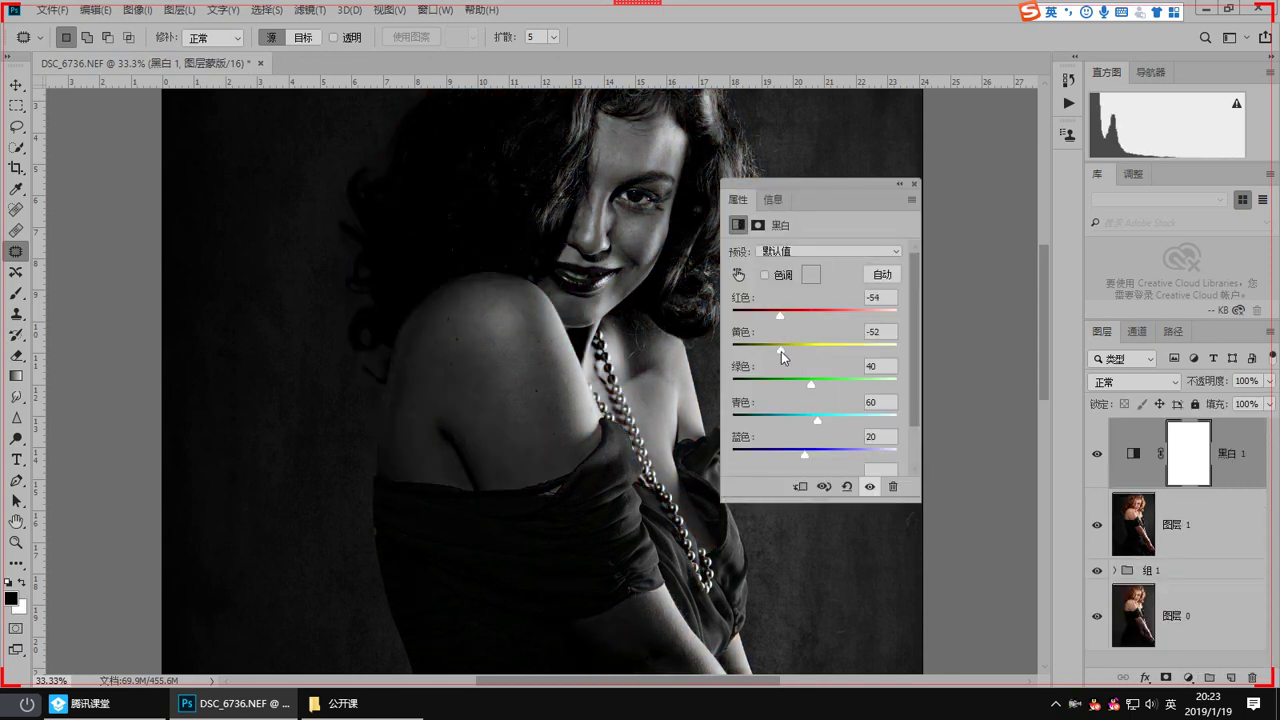
{"action": "left_click", "coordinate": [913, 183]}
Step: On the merged layer 图层 1, outline blemishes on the woman's upper arm and shoulder with the Patch tool
{"action": "left_click", "coordinate": [1140, 540]}
{"action": "left_click_drag", "start_coordinate": [513, 399], "coordinate": [592, 487]}
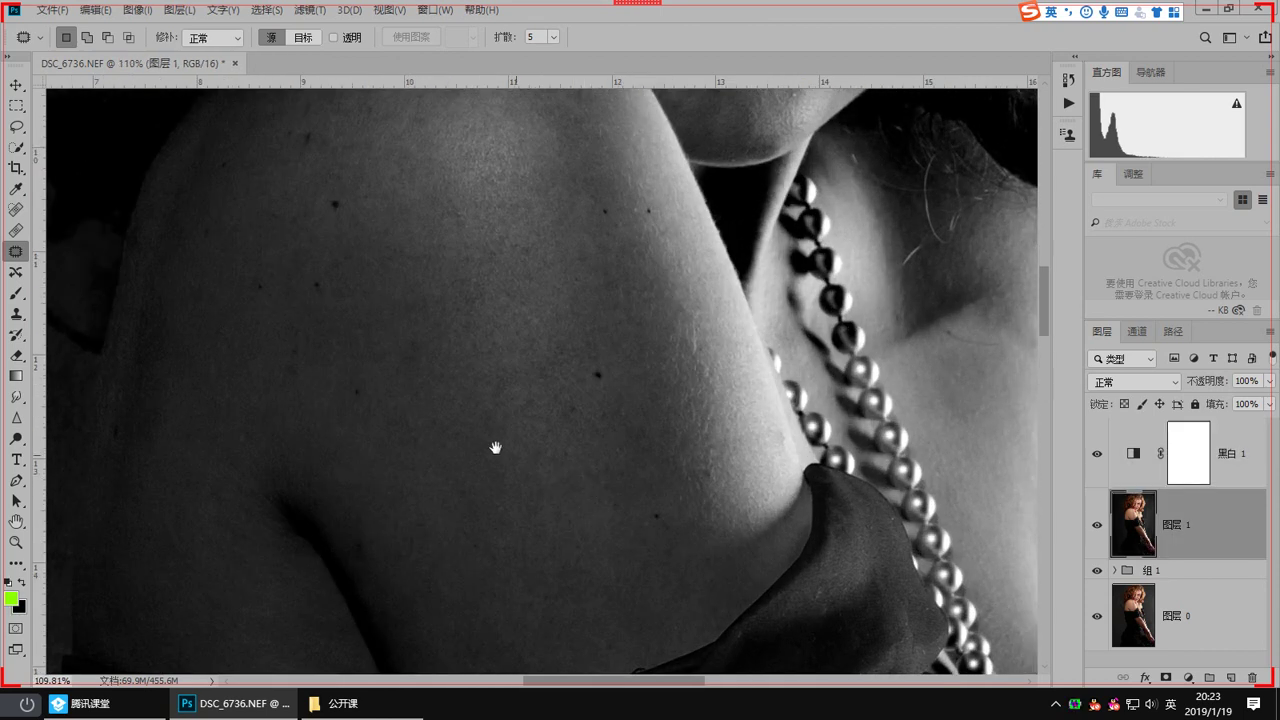
{"action": "left_click_drag", "start_coordinate": [460, 422], "coordinate": [459, 392]}
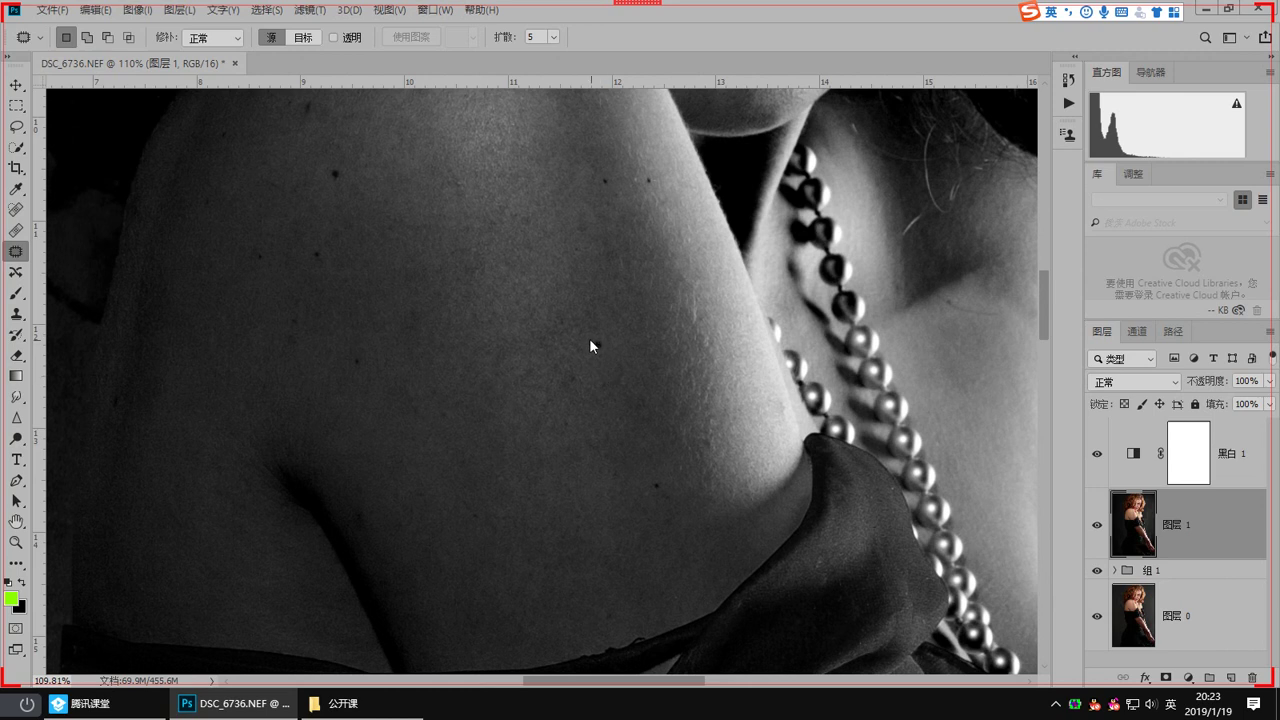
{"action": "scroll", "coordinate": [651, 491], "scroll_direction": "up", "scroll_amount": 3}
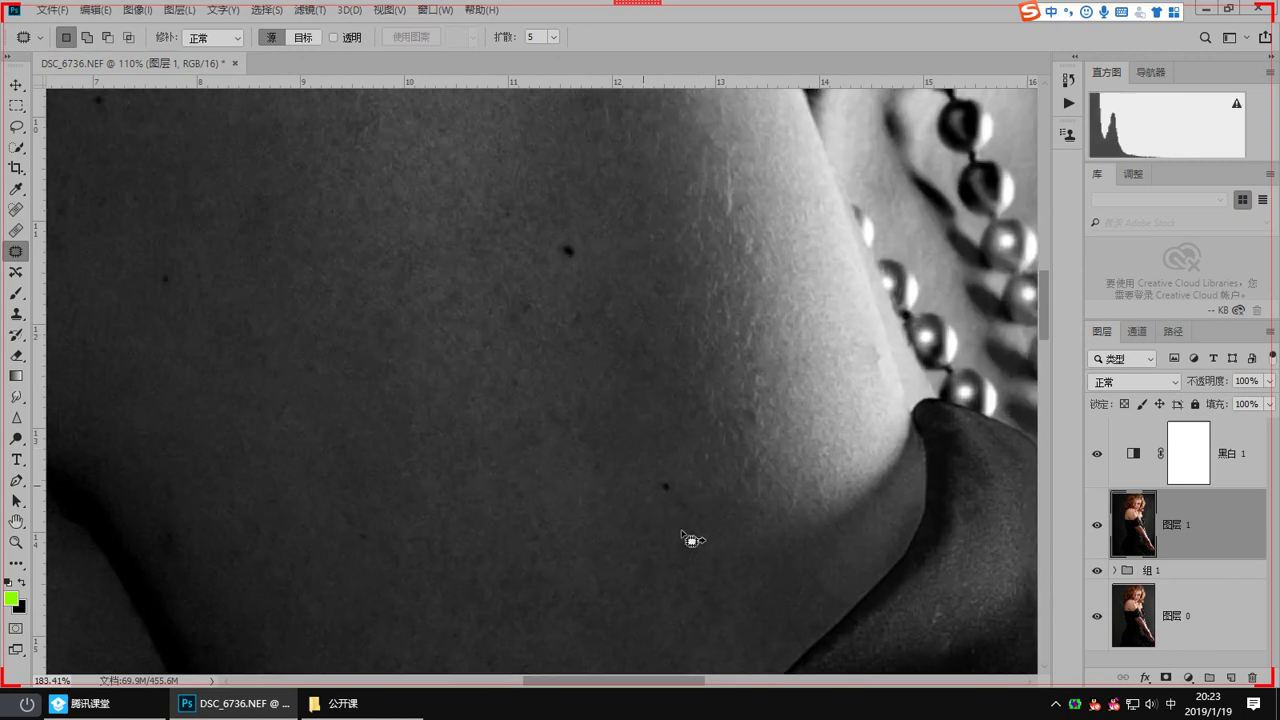
{"action": "left_click_drag", "start_coordinate": [741, 431], "coordinate": [742, 405]}
{"action": "left_click_drag", "start_coordinate": [602, 228], "coordinate": [674, 360]}
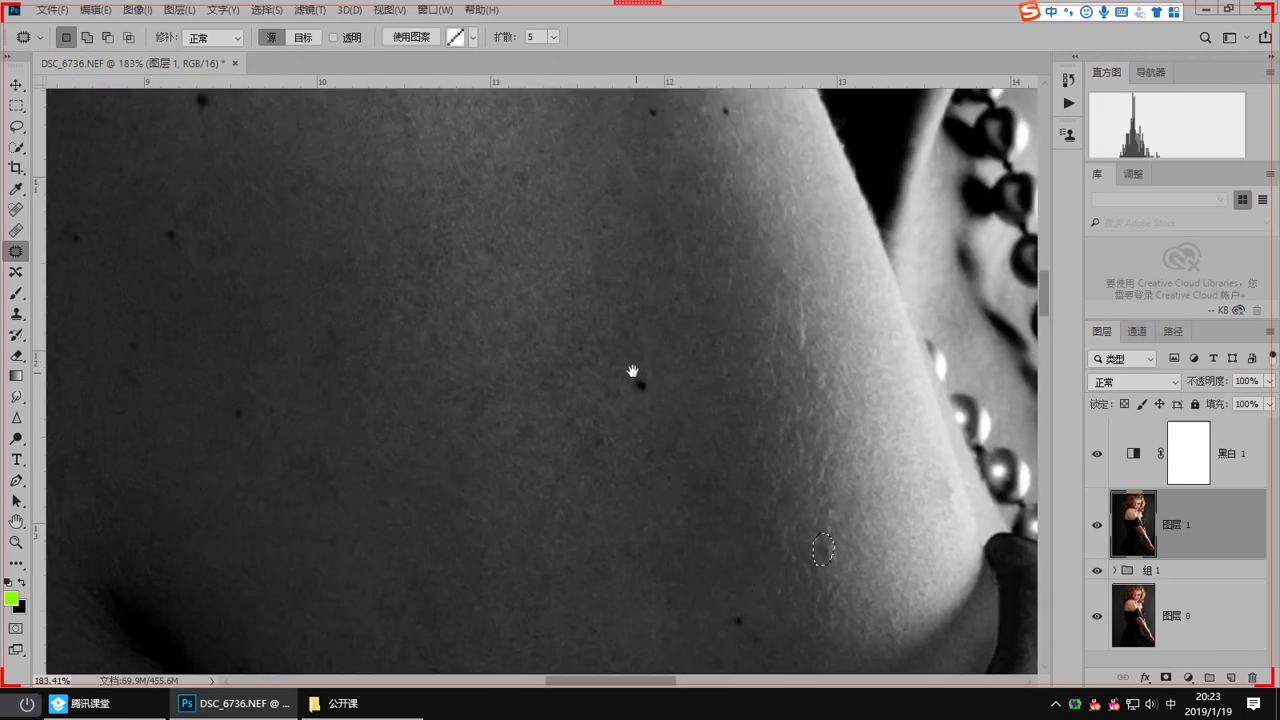
{"action": "left_click_drag", "start_coordinate": [461, 366], "coordinate": [563, 386]}
{"action": "left_click_drag", "start_coordinate": [325, 386], "coordinate": [429, 400]}
{"action": "left_click_drag", "start_coordinate": [324, 395], "coordinate": [364, 410]}
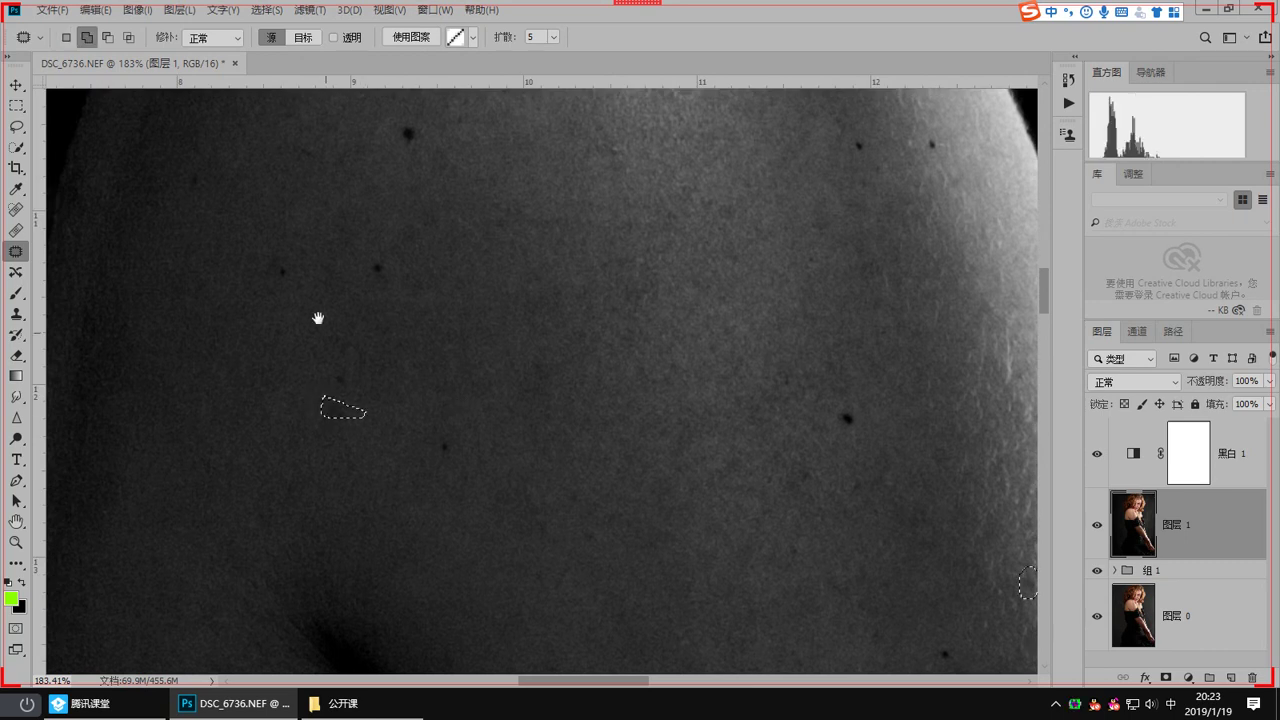
{"action": "left_click_drag", "start_coordinate": [225, 227], "coordinate": [284, 405]}
{"action": "left_click_drag", "start_coordinate": [247, 336], "coordinate": [264, 351]}
{"action": "left_click_drag", "start_coordinate": [335, 230], "coordinate": [352, 356]}
{"action": "left_click_drag", "start_coordinate": [418, 295], "coordinate": [470, 317]}
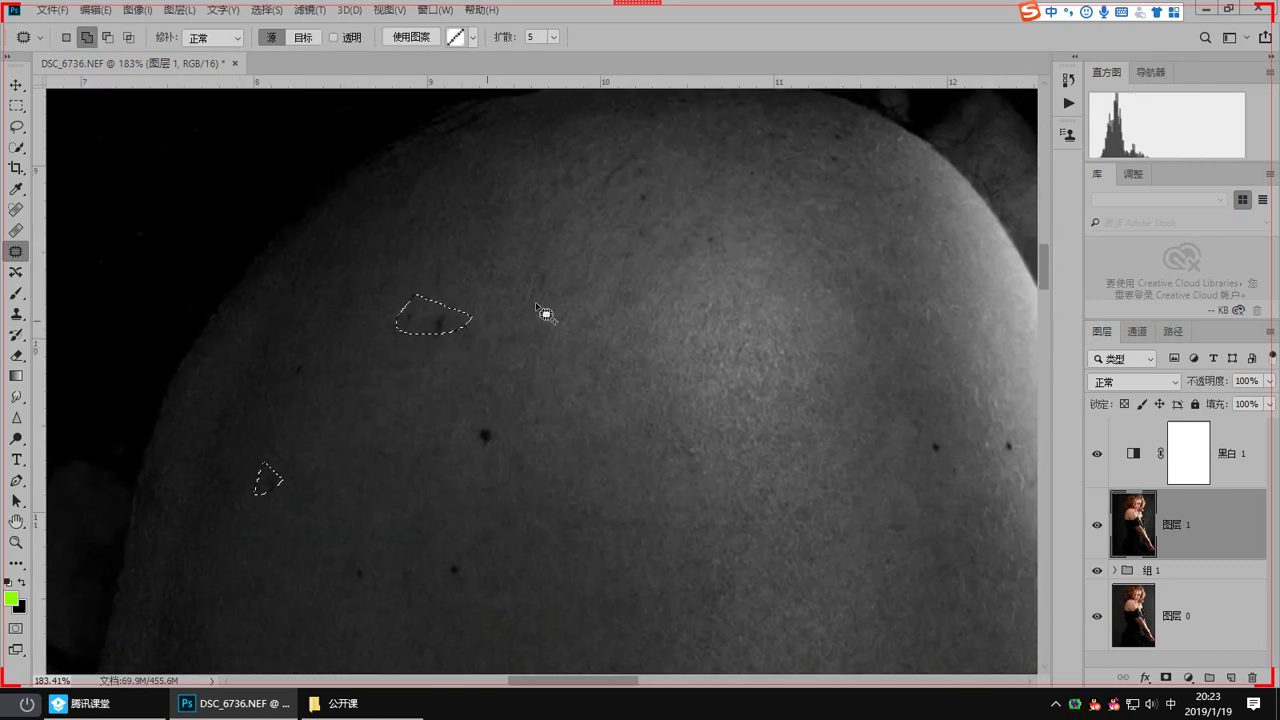
Step: Add blemishes from the upper shoulder to the chin to the Patch tool selection
{"action": "left_click_drag", "start_coordinate": [643, 166], "coordinate": [516, 293]}
{"action": "left_click_drag", "start_coordinate": [724, 433], "coordinate": [550, 220]}
{"action": "left_click_drag", "start_coordinate": [1006, 116], "coordinate": [663, 379]}
{"action": "key", "text": "shift"}
{"action": "scroll", "coordinate": [432, 424], "scroll_direction": "up", "scroll_amount": 2}
{"action": "left_click_drag", "start_coordinate": [433, 429], "coordinate": [430, 369]}
{"action": "mouse_move", "coordinate": [402, 435]}
{"action": "left_mouse_down"}
{"action": "mouse_move", "coordinate": [421, 470]}
{"action": "mouse_move", "coordinate": [441, 449]}
{"action": "left_mouse_up"}
{"action": "mouse_move", "coordinate": [467, 507]}
{"action": "left_mouse_down"}
{"action": "mouse_move", "coordinate": [478, 531]}
{"action": "mouse_move", "coordinate": [494, 512]}
{"action": "left_mouse_up"}
{"action": "mouse_move", "coordinate": [680, 410]}
{"action": "left_mouse_down"}
{"action": "mouse_move", "coordinate": [641, 501]}
{"action": "mouse_move", "coordinate": [648, 530]}
{"action": "mouse_move", "coordinate": [655, 505]}
{"action": "left_mouse_up"}
{"action": "mouse_move", "coordinate": [735, 412]}
{"action": "left_mouse_down"}
{"action": "mouse_move", "coordinate": [763, 420]}
{"action": "mouse_move", "coordinate": [754, 410]}
{"action": "left_mouse_up"}
{"action": "mouse_move", "coordinate": [796, 350]}
{"action": "left_mouse_down"}
{"action": "mouse_move", "coordinate": [791, 375]}
{"action": "mouse_move", "coordinate": [802, 362]}
{"action": "left_mouse_up"}
{"action": "left_click_drag", "start_coordinate": [647, 173], "coordinate": [537, 554]}
Step: Add blemishes on the woman's cheek and along the side and ridge of her nose to the Patch tool selection
{"action": "left_click_drag", "start_coordinate": [783, 415], "coordinate": [781, 423]}
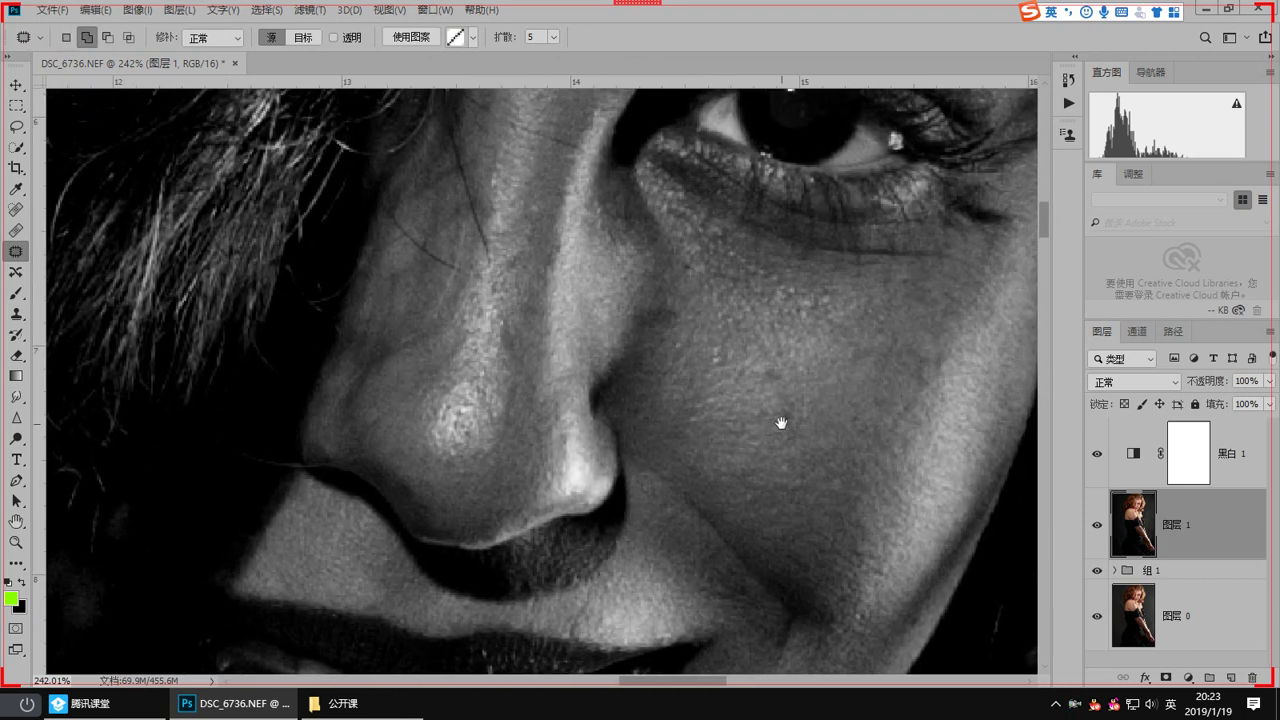
{"action": "left_click_drag", "start_coordinate": [766, 353], "coordinate": [785, 362]}
{"action": "mouse_move", "coordinate": [632, 324]}
{"action": "left_mouse_down"}
{"action": "mouse_move", "coordinate": [669, 393]}
{"action": "mouse_move", "coordinate": [723, 377]}
{"action": "left_mouse_up"}
{"action": "mouse_move", "coordinate": [541, 323]}
{"action": "left_mouse_down"}
{"action": "mouse_move", "coordinate": [557, 329]}
{"action": "mouse_move", "coordinate": [561, 311]}
{"action": "left_mouse_up"}
{"action": "mouse_move", "coordinate": [540, 382]}
{"action": "left_mouse_down"}
{"action": "mouse_move", "coordinate": [543, 425]}
{"action": "mouse_move", "coordinate": [561, 403]}
{"action": "left_mouse_up"}
{"action": "left_click_drag", "start_coordinate": [563, 366], "coordinate": [574, 390]}
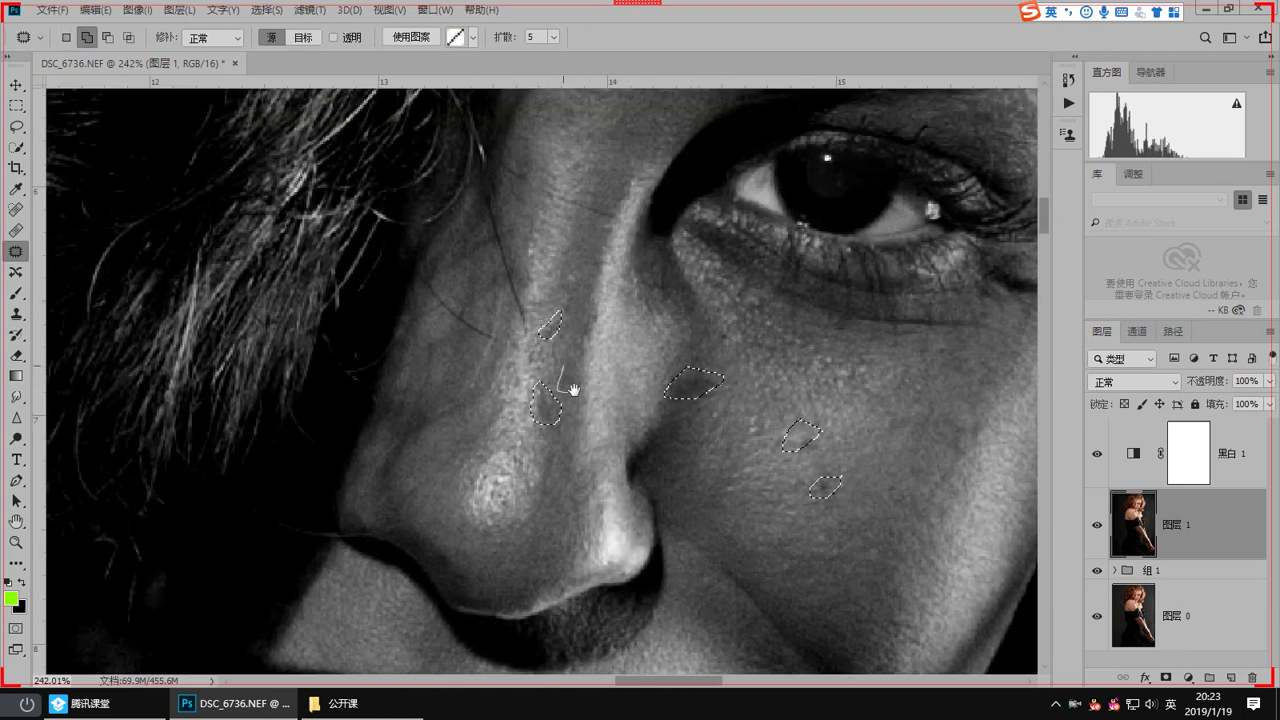
Step: Add the marks and stray hair on the upper nose bridge and the blemishes on the forehead to the Patch tool selection
{"action": "scroll", "coordinate": [578, 410], "scroll_direction": "up", "scroll_amount": 5}
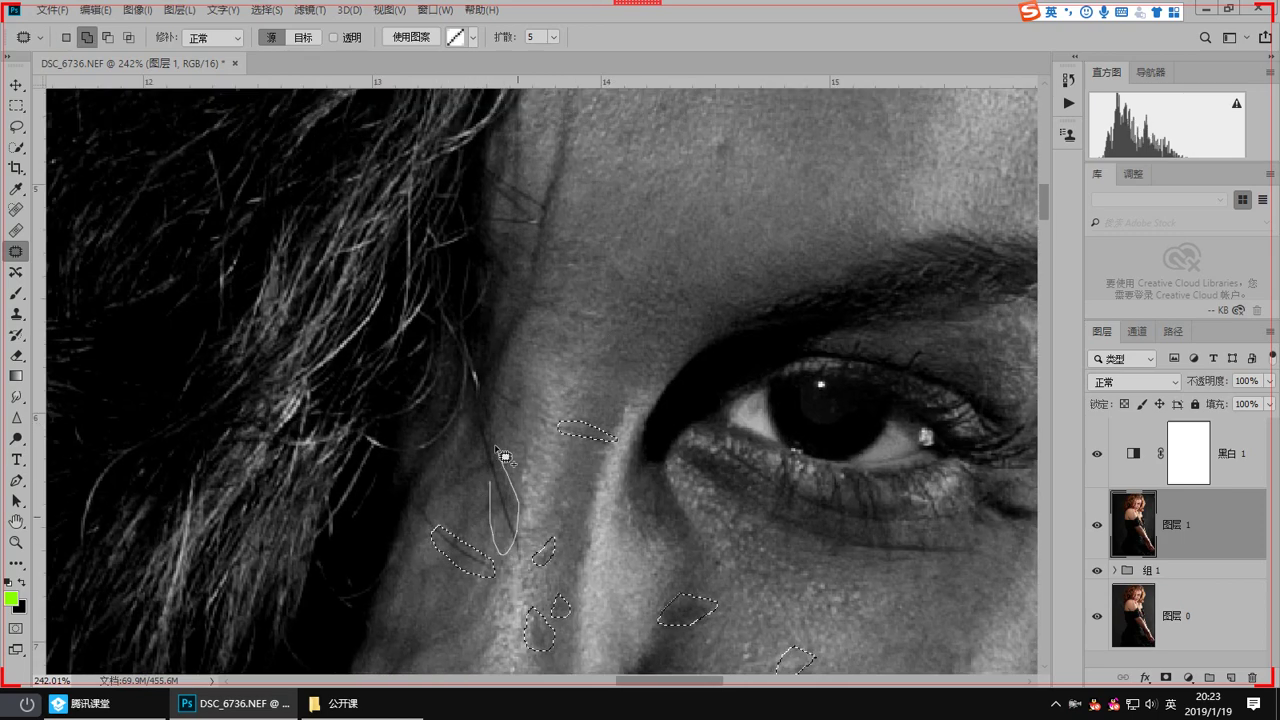
{"action": "mouse_move", "coordinate": [510, 529]}
{"action": "left_mouse_down"}
{"action": "mouse_move", "coordinate": [526, 538]}
{"action": "mouse_move", "coordinate": [485, 260]}
{"action": "mouse_move", "coordinate": [466, 546]}
{"action": "mouse_move", "coordinate": [438, 600]}
{"action": "left_mouse_up"}
{"action": "left_click_drag", "start_coordinate": [580, 391], "coordinate": [596, 377]}
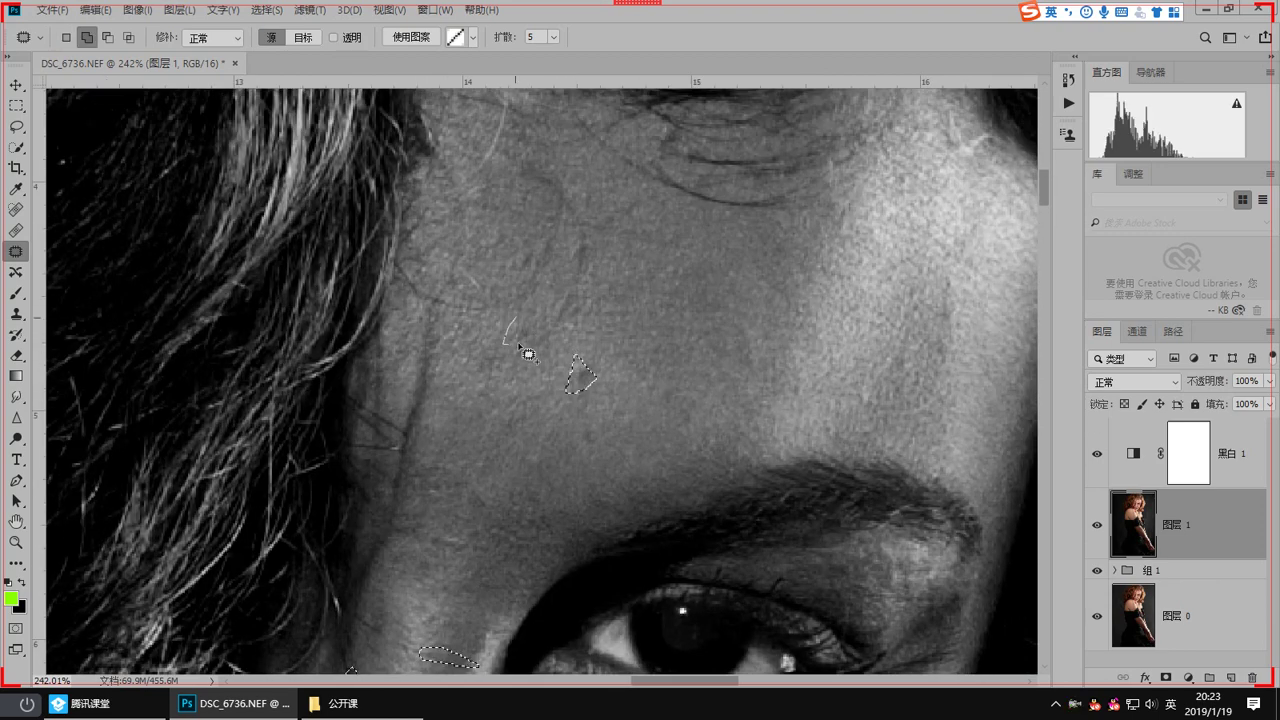
{"action": "left_click_drag", "start_coordinate": [517, 320], "coordinate": [532, 334]}
{"action": "left_click_drag", "start_coordinate": [535, 338], "coordinate": [557, 539]}
{"action": "left_click_drag", "start_coordinate": [601, 388], "coordinate": [545, 367]}
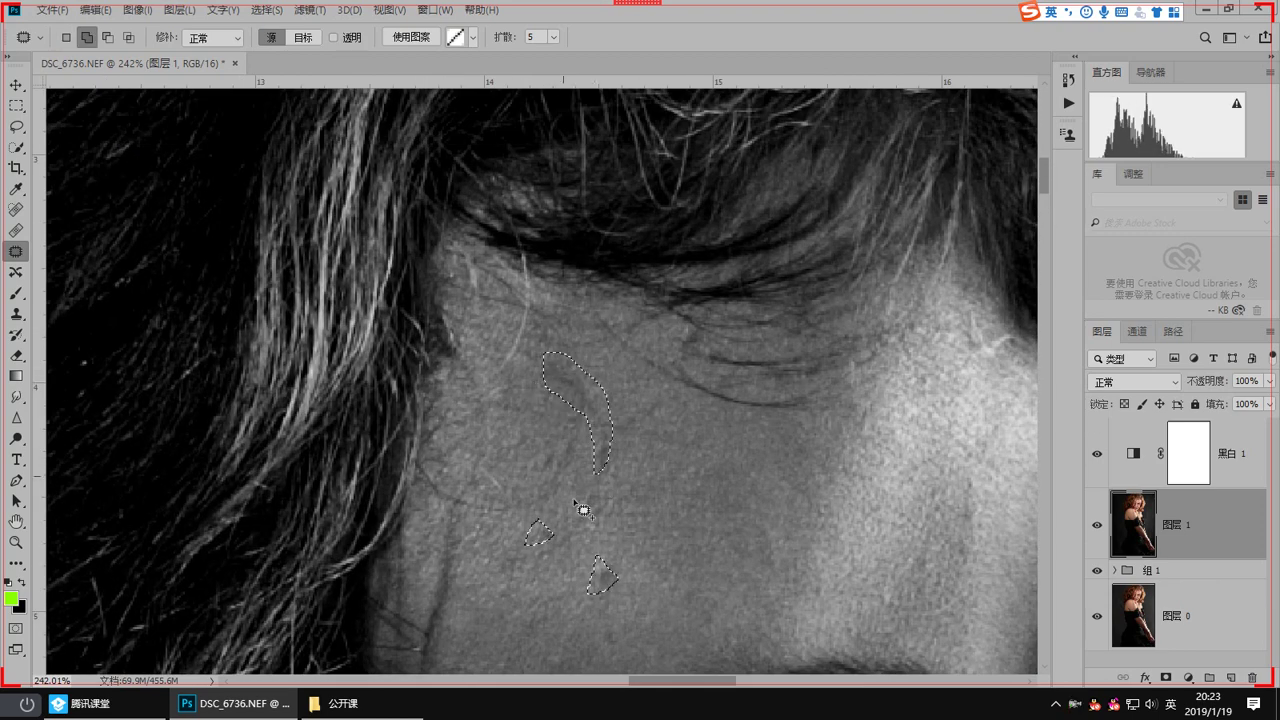
Step: Extend the Patch tool selection with the remaining facial blemishes, including one on the outer cheek
{"action": "left_click_drag", "start_coordinate": [583, 510], "coordinate": [446, 250]}
{"action": "left_click_drag", "start_coordinate": [669, 300], "coordinate": [585, 305]}
{"action": "left_click_drag", "start_coordinate": [669, 453], "coordinate": [681, 176]}
{"action": "mouse_move", "coordinate": [693, 284]}
{"action": "left_mouse_down"}
{"action": "mouse_move", "coordinate": [702, 309]}
{"action": "mouse_move", "coordinate": [706, 283]}
{"action": "left_mouse_up"}
Step: With the Lasso tool active, fill the selected blemishes using Content-Aware with color adaptation, Normal mode and 100% opacity
{"action": "right_click", "coordinate": [614, 295]}
{"action": "key", "text": "Escape"}
{"action": "left_click", "coordinate": [16, 126]}
{"action": "right_click", "coordinate": [452, 206]}
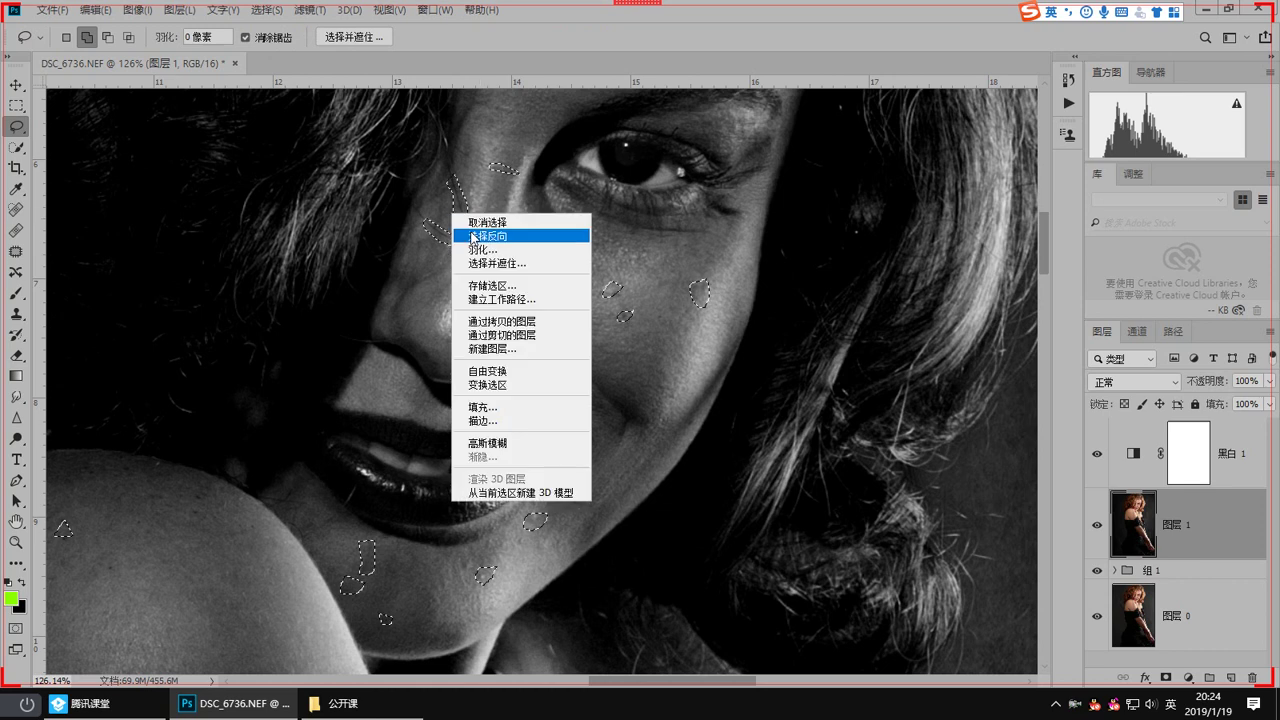
{"action": "left_click", "coordinate": [517, 408]}
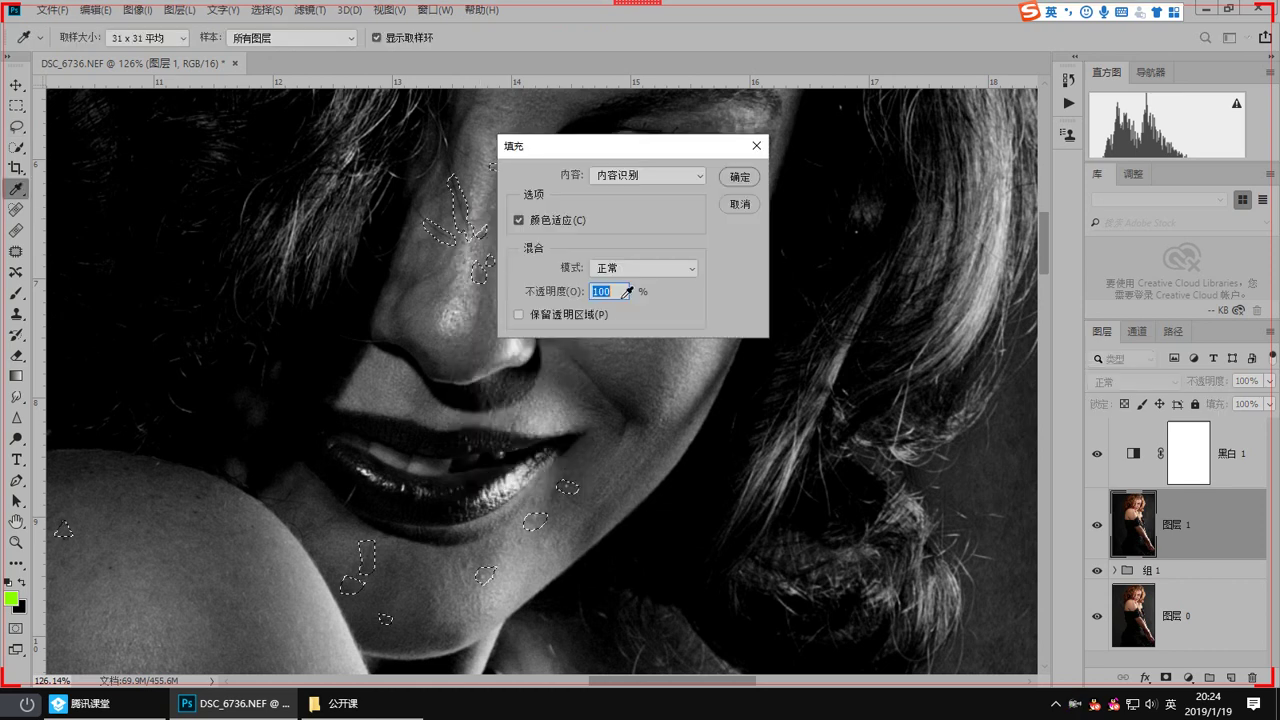
{"action": "left_click", "coordinate": [739, 178]}
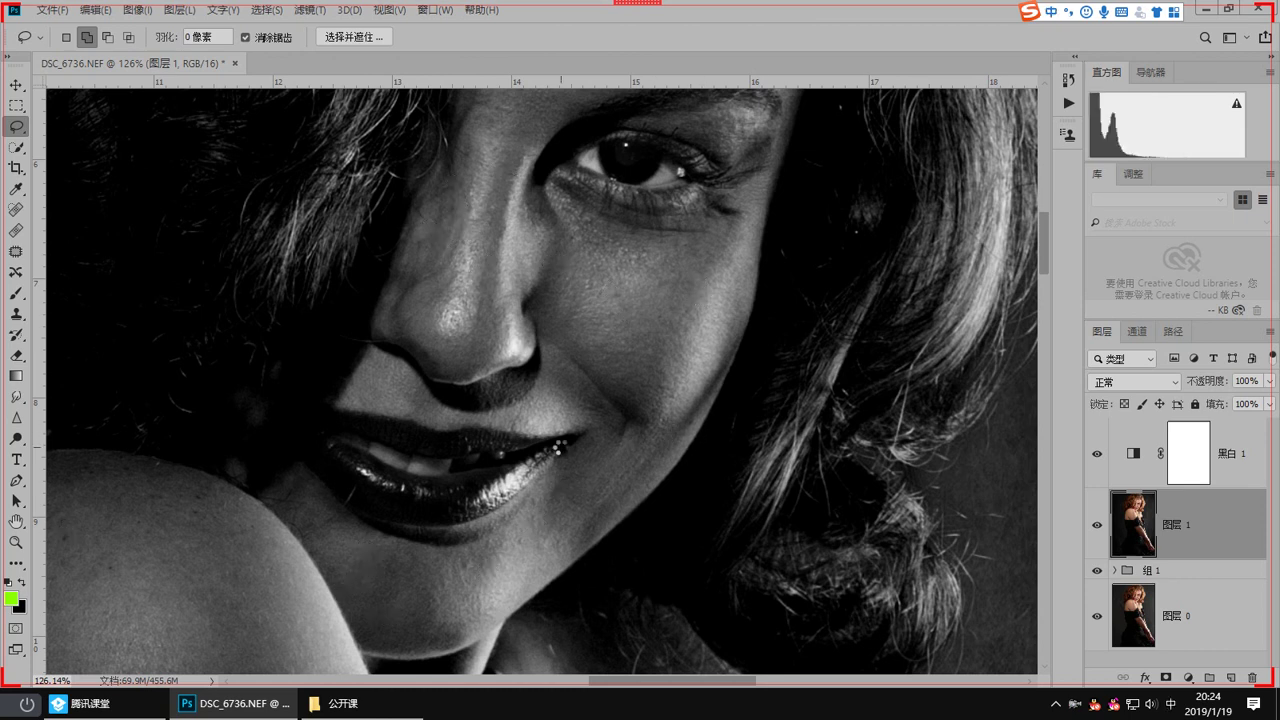
Step: Switch to the Patch tool and patch the uneven skin on the shaded side of the nose
{"action": "left_click_drag", "start_coordinate": [559, 447], "coordinate": [570, 459]}
{"action": "left_click", "coordinate": [15, 251]}
{"action": "left_click", "coordinate": [503, 207], "text": "ctrl"}
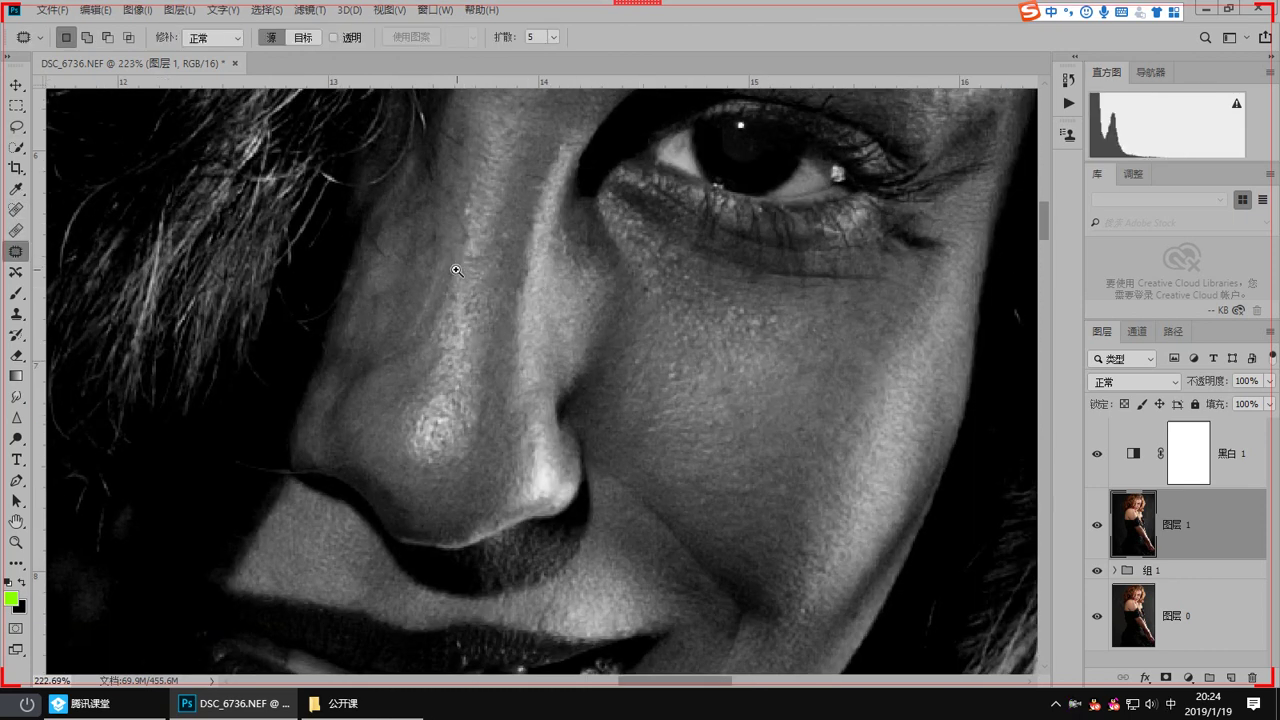
{"action": "left_click_drag", "start_coordinate": [386, 286], "coordinate": [375, 368]}
{"action": "key", "text": "ctrl+d"}
{"action": "scroll", "coordinate": [440, 320], "scroll_direction": "up", "scroll_amount": 3}
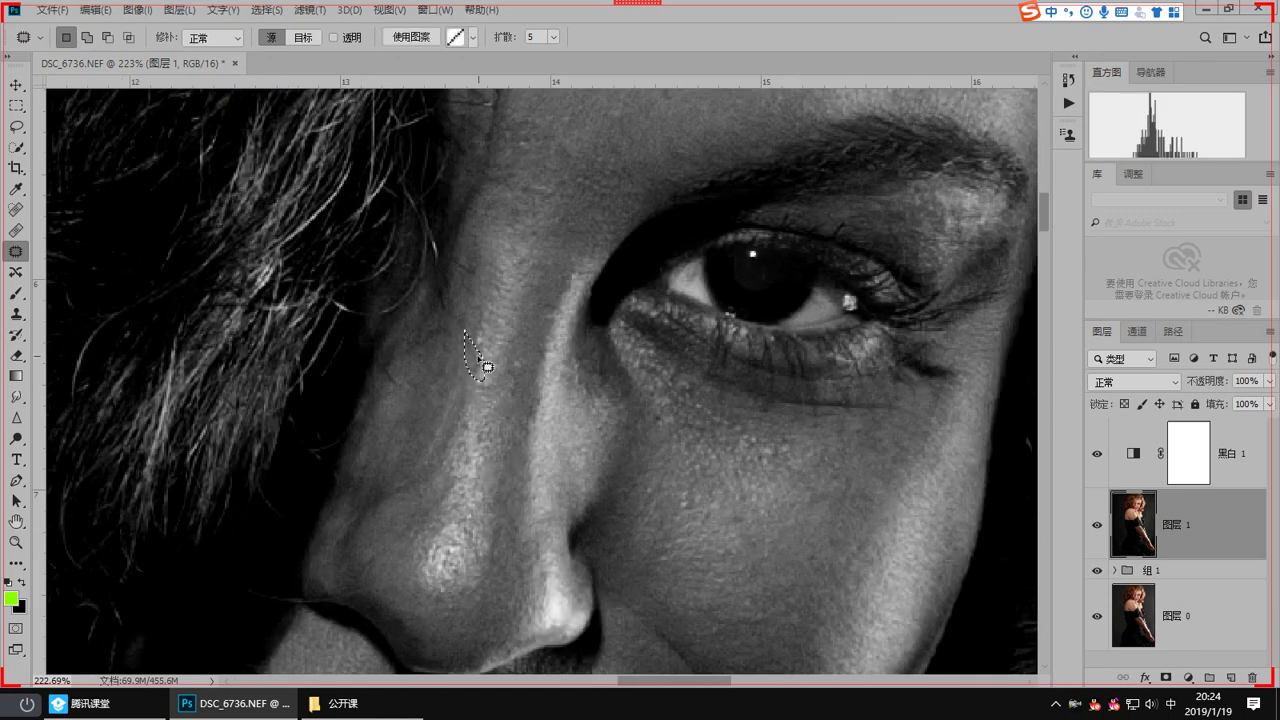
Step: Patch the dark, blotchy spots along the bridge of the nose with cleaner neighbouring skin
{"action": "left_click_drag", "start_coordinate": [483, 354], "coordinate": [479, 405]}
{"action": "key", "text": "ctrl+d"}
{"action": "left_click_drag", "start_coordinate": [478, 242], "coordinate": [478, 290]}
{"action": "key", "text": "ctrl+d"}
{"action": "left_click_drag", "start_coordinate": [485, 334], "coordinate": [482, 348]}
{"action": "left_click_drag", "start_coordinate": [483, 345], "coordinate": [480, 376]}
{"action": "key", "text": "ctrl+d"}
Step: Patch the remaining tonal blotches beside the nose bridge and on the adjoining skin
{"action": "left_click_drag", "start_coordinate": [555, 312], "coordinate": [552, 322]}
{"action": "key", "text": "ctrl+d"}
{"action": "key", "text": "shift"}
{"action": "left_click_drag", "start_coordinate": [518, 382], "coordinate": [516, 376]}
{"action": "mouse_move", "coordinate": [516, 374]}
{"action": "left_mouse_down"}
{"action": "mouse_move", "coordinate": [531, 268]}
{"action": "mouse_move", "coordinate": [522, 518]}
{"action": "left_mouse_up"}
{"action": "key", "text": "ctrl+d"}
{"action": "key", "text": "ctrl+space"}
{"action": "left_click_drag", "start_coordinate": [500, 448], "coordinate": [508, 460]}
{"action": "key", "text": "ctrl+d"}
{"action": "left_click_drag", "start_coordinate": [652, 359], "coordinate": [670, 350]}
{"action": "key", "text": "ctrl+d"}
Step: Patch the small uneven spots on the upper part of the face with smoother nearby skin
{"action": "key", "text": "ctrl+space"}
{"action": "left_click_drag", "start_coordinate": [587, 267], "coordinate": [598, 478]}
{"action": "mouse_move", "coordinate": [608, 403]}
{"action": "left_mouse_down"}
{"action": "mouse_move", "coordinate": [649, 383]}
{"action": "mouse_move", "coordinate": [634, 413]}
{"action": "left_mouse_up"}
{"action": "key", "text": "ctrl+d"}
{"action": "mouse_move", "coordinate": [635, 346]}
{"action": "left_mouse_down"}
{"action": "mouse_move", "coordinate": [662, 356]}
{"action": "mouse_move", "coordinate": [650, 347]}
{"action": "left_mouse_up"}
{"action": "key", "text": "ctrl+d"}
{"action": "left_click_drag", "start_coordinate": [587, 513], "coordinate": [608, 480]}
{"action": "mouse_move", "coordinate": [597, 492]}
{"action": "left_mouse_down"}
{"action": "mouse_move", "coordinate": [641, 463]}
{"action": "mouse_move", "coordinate": [632, 507]}
{"action": "left_mouse_up"}
{"action": "key", "text": "ctrl+d"}
{"action": "mouse_move", "coordinate": [640, 430]}
{"action": "left_mouse_down"}
{"action": "mouse_move", "coordinate": [632, 463]}
{"action": "mouse_move", "coordinate": [664, 426]}
{"action": "left_mouse_up"}
{"action": "left_click_drag", "start_coordinate": [650, 444], "coordinate": [627, 494]}
{"action": "key", "text": "ctrl+d"}
Step: Patch the uneven light and dark spots across the middle of the face
{"action": "left_click_drag", "start_coordinate": [689, 420], "coordinate": [600, 240]}
{"action": "left_click_drag", "start_coordinate": [657, 480], "coordinate": [757, 463]}
{"action": "left_click_drag", "start_coordinate": [680, 284], "coordinate": [697, 372]}
{"action": "key", "text": "ctrl+d"}
{"action": "key", "text": "ctrl+d"}
{"action": "mouse_move", "coordinate": [783, 248]}
{"action": "left_mouse_down"}
{"action": "mouse_move", "coordinate": [674, 454]}
{"action": "mouse_move", "coordinate": [704, 428]}
{"action": "mouse_move", "coordinate": [682, 472]}
{"action": "left_mouse_up"}
{"action": "key", "text": "ctrl+d"}
{"action": "left_click_drag", "start_coordinate": [566, 524], "coordinate": [596, 540]}
{"action": "left_click_drag", "start_coordinate": [590, 536], "coordinate": [588, 503]}
{"action": "key", "text": "ctrl+d"}
Step: Patch the small blotches on the lower part of the face with cleaner surrounding skin
{"action": "left_click_drag", "start_coordinate": [609, 559], "coordinate": [733, 270]}
{"action": "scroll", "coordinate": [741, 276], "scroll_direction": "down", "scroll_amount": 3}
{"action": "left_click_drag", "start_coordinate": [572, 436], "coordinate": [603, 320]}
{"action": "mouse_move", "coordinate": [604, 316]}
{"action": "left_mouse_down"}
{"action": "mouse_move", "coordinate": [607, 343]}
{"action": "mouse_move", "coordinate": [588, 372]}
{"action": "left_mouse_up"}
{"action": "key", "text": "ctrl+d"}
{"action": "key", "text": "ctrl+d"}
{"action": "mouse_move", "coordinate": [586, 368]}
{"action": "left_mouse_down"}
{"action": "mouse_move", "coordinate": [611, 370]}
{"action": "mouse_move", "coordinate": [613, 352]}
{"action": "left_mouse_up"}
{"action": "left_click_drag", "start_coordinate": [617, 361], "coordinate": [602, 325]}
{"action": "key", "text": "ctrl+d"}
{"action": "mouse_move", "coordinate": [515, 386]}
{"action": "left_mouse_down"}
{"action": "mouse_move", "coordinate": [544, 387]}
{"action": "mouse_move", "coordinate": [551, 368]}
{"action": "mouse_move", "coordinate": [535, 373]}
{"action": "left_mouse_up"}
{"action": "key", "text": "ctrl+d"}
{"action": "key", "text": "ctrl+d"}
{"action": "left_click_drag", "start_coordinate": [430, 375], "coordinate": [431, 377]}
{"action": "left_click_drag", "start_coordinate": [424, 388], "coordinate": [396, 388]}
{"action": "key", "text": "ctrl+d"}
Step: Move to the raised shoulder and patch the small blemishes on its skin
{"action": "left_click_drag", "start_coordinate": [300, 580], "coordinate": [480, 409]}
{"action": "left_click_drag", "start_coordinate": [415, 347], "coordinate": [482, 393]}
{"action": "left_click_drag", "start_coordinate": [460, 311], "coordinate": [462, 315]}
{"action": "left_click_drag", "start_coordinate": [463, 318], "coordinate": [463, 326]}
{"action": "key", "text": "ctrl+d"}
{"action": "mouse_move", "coordinate": [453, 264]}
{"action": "left_mouse_down"}
{"action": "mouse_move", "coordinate": [442, 302]}
{"action": "mouse_move", "coordinate": [456, 272]}
{"action": "left_mouse_up"}
{"action": "left_click_drag", "start_coordinate": [456, 290], "coordinate": [471, 310]}
{"action": "key", "text": "ctrl+d"}
{"action": "key", "text": "shift"}
Step: Patch the fine dark marks on the top of the shoulder
{"action": "left_click_drag", "start_coordinate": [372, 378], "coordinate": [553, 225]}
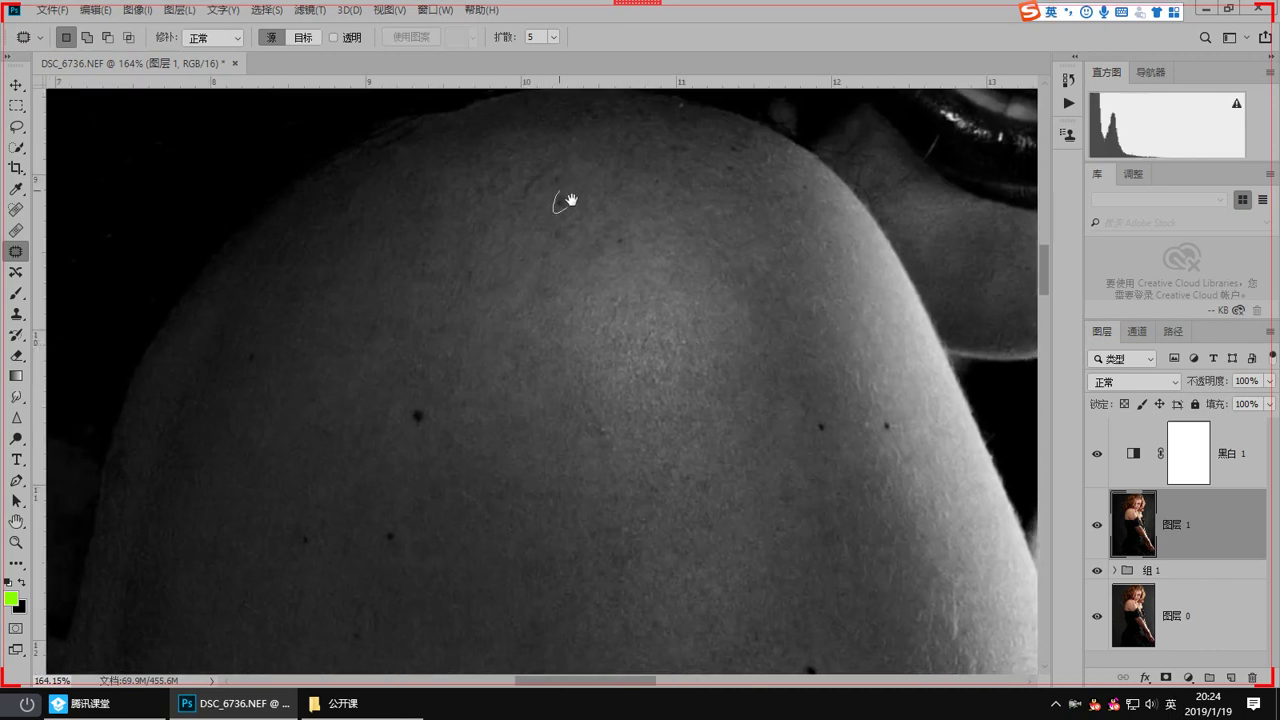
{"action": "mouse_move", "coordinate": [516, 166]}
{"action": "left_mouse_down"}
{"action": "mouse_move", "coordinate": [493, 187]}
{"action": "mouse_move", "coordinate": [540, 180]}
{"action": "left_mouse_up"}
{"action": "key", "text": "ctrl+d"}
{"action": "left_click_drag", "start_coordinate": [540, 180], "coordinate": [552, 173]}
{"action": "key", "text": "ctrl+d"}
{"action": "mouse_move", "coordinate": [482, 286]}
{"action": "left_mouse_down"}
{"action": "mouse_move", "coordinate": [475, 268]}
{"action": "mouse_move", "coordinate": [481, 296]}
{"action": "left_mouse_up"}
{"action": "key", "text": "ctrl+d"}
Step: Patch the uneven spots on the upper arm beside the dark armpit crease and above the dress edge
{"action": "left_click_drag", "start_coordinate": [402, 480], "coordinate": [480, 215]}
{"action": "left_click_drag", "start_coordinate": [590, 314], "coordinate": [546, 314]}
{"action": "left_click_drag", "start_coordinate": [560, 435], "coordinate": [565, 349]}
{"action": "left_click_drag", "start_coordinate": [615, 349], "coordinate": [580, 349]}
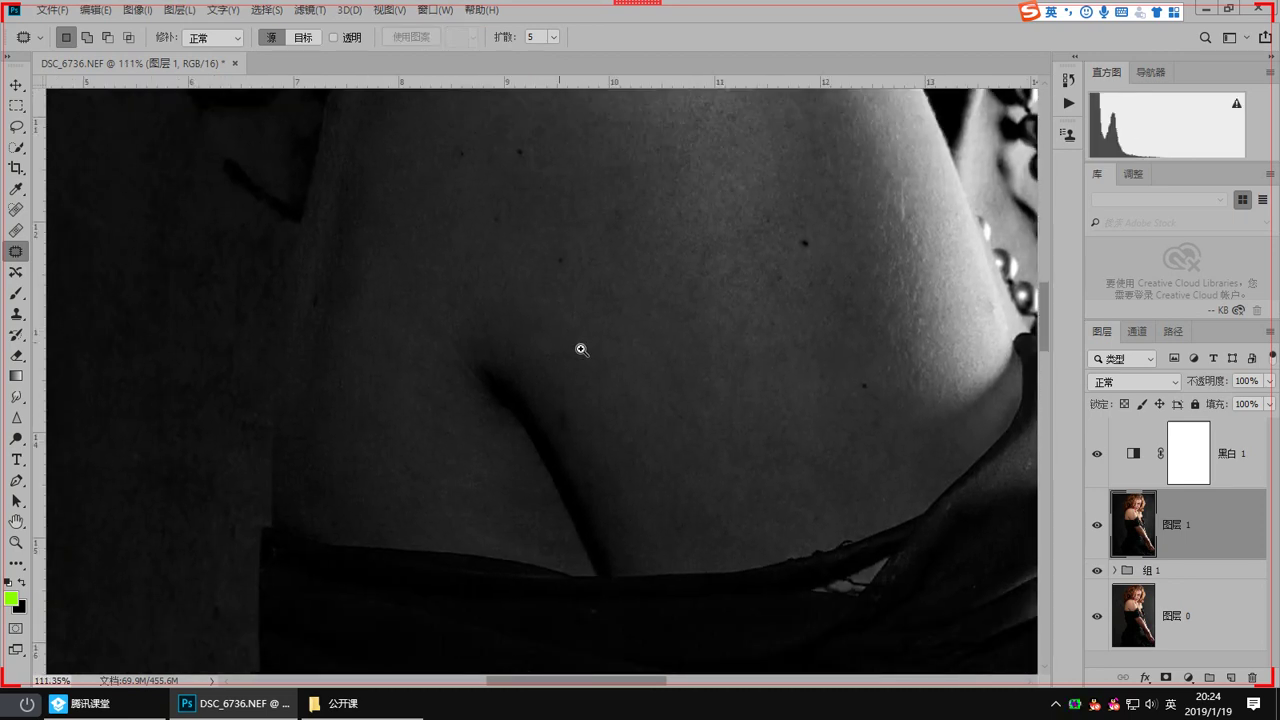
{"action": "left_click_drag", "start_coordinate": [749, 486], "coordinate": [721, 424]}
{"action": "left_click_drag", "start_coordinate": [543, 350], "coordinate": [570, 375]}
{"action": "key", "text": "ctrl+d"}
{"action": "left_click_drag", "start_coordinate": [538, 311], "coordinate": [541, 316]}
{"action": "left_click_drag", "start_coordinate": [543, 325], "coordinate": [611, 420]}
{"action": "key", "text": "ctrl+d"}
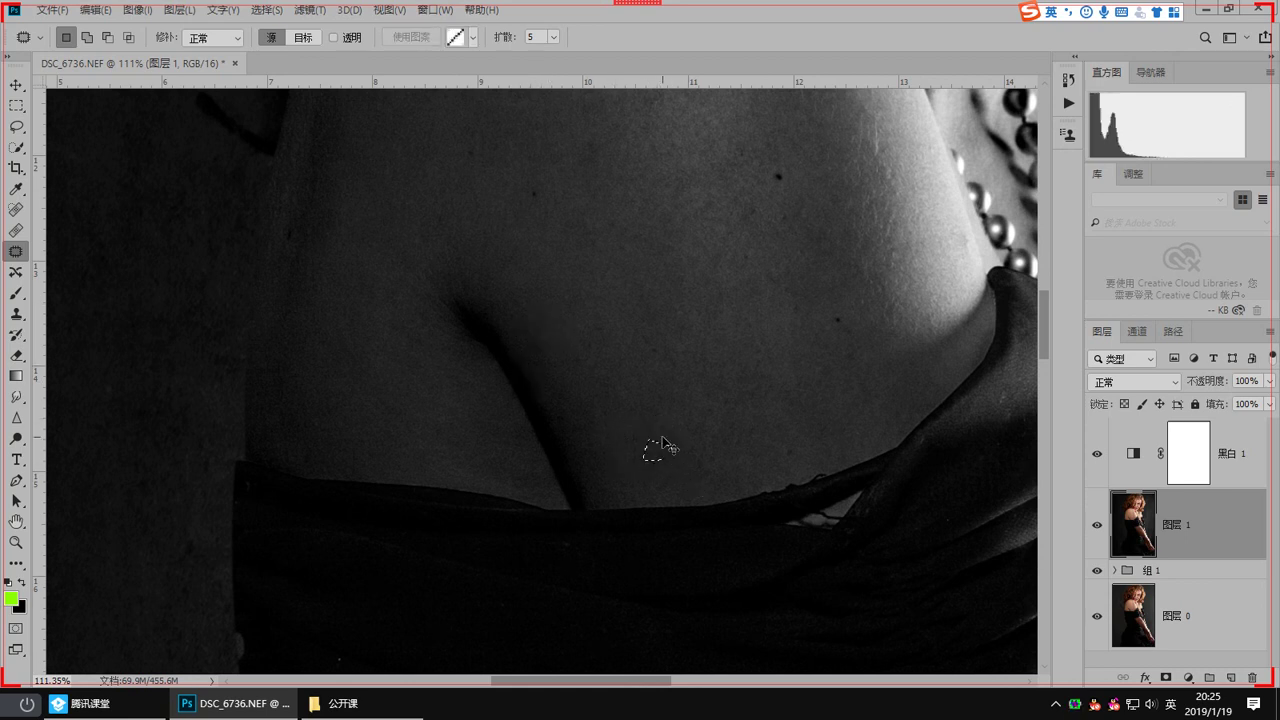
Step: Patch the blotchy skin on the back side of the armpit crease, above the dress edge
{"action": "scroll", "coordinate": [552, 450], "scroll_direction": "left", "scroll_amount": 2}
{"action": "left_click_drag", "start_coordinate": [568, 432], "coordinate": [590, 418]}
{"action": "key", "text": "ctrl+d"}
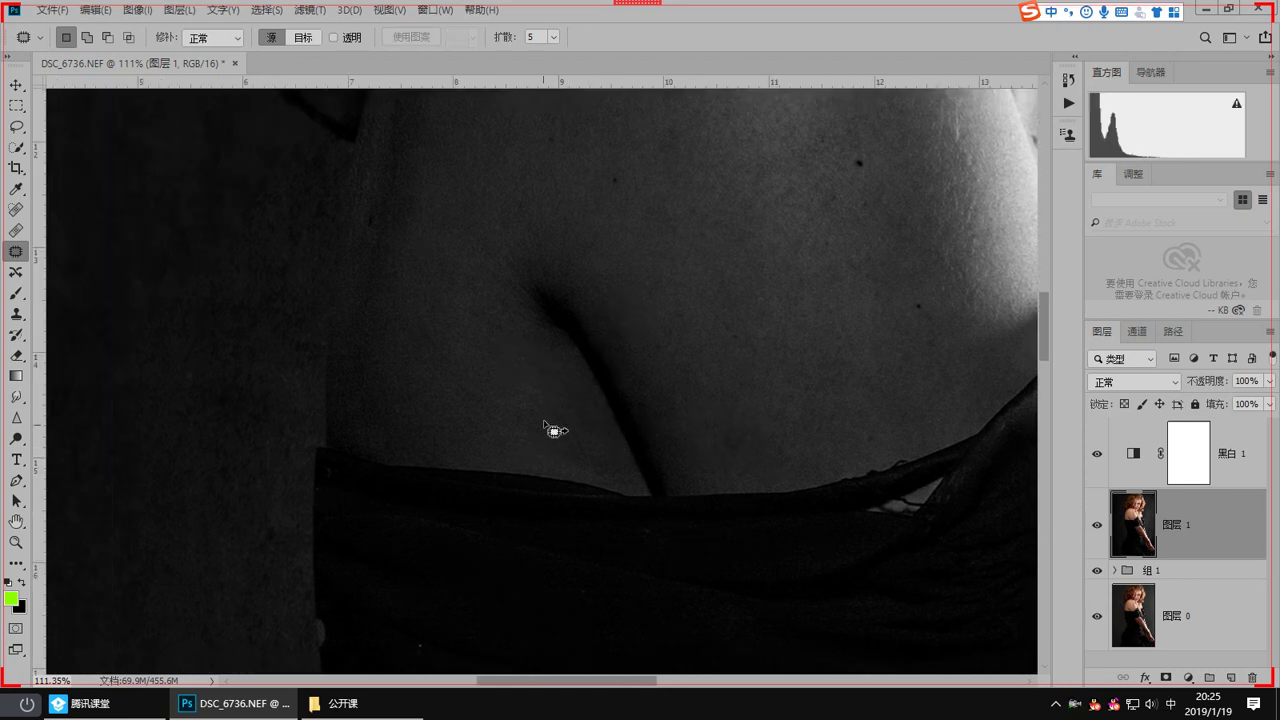
{"action": "left_click_drag", "start_coordinate": [614, 460], "coordinate": [616, 461]}
{"action": "key", "text": "ctrl+d"}
{"action": "left_click_drag", "start_coordinate": [477, 404], "coordinate": [460, 378]}
{"action": "key", "text": "ctrl+d"}
{"action": "left_click_drag", "start_coordinate": [428, 316], "coordinate": [434, 353]}
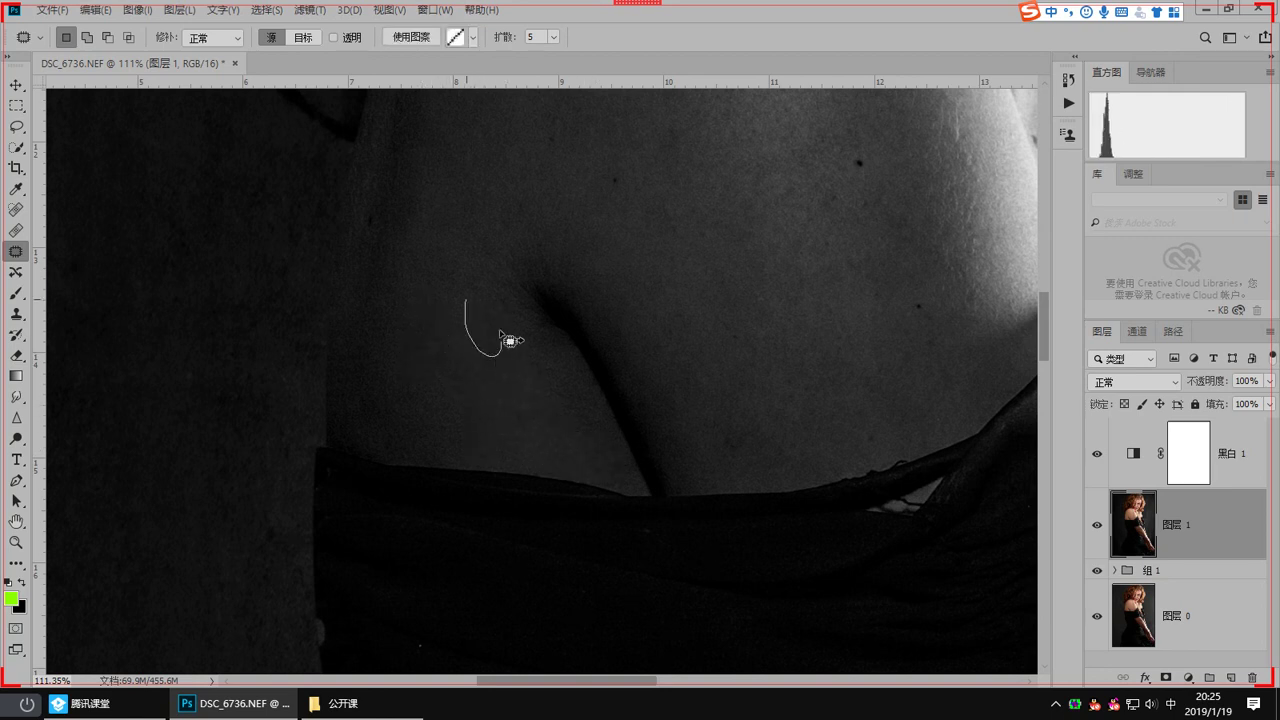
{"action": "left_click_drag", "start_coordinate": [510, 341], "coordinate": [512, 326]}
{"action": "key", "text": "ctrl+d"}
Step: Compare the portrait in colour with and without the retouched layer 图层 1
{"action": "left_click_drag", "start_coordinate": [890, 380], "coordinate": [686, 457]}
{"action": "left_click_drag", "start_coordinate": [670, 248], "coordinate": [668, 648]}
{"action": "left_click_drag", "start_coordinate": [636, 413], "coordinate": [562, 416]}
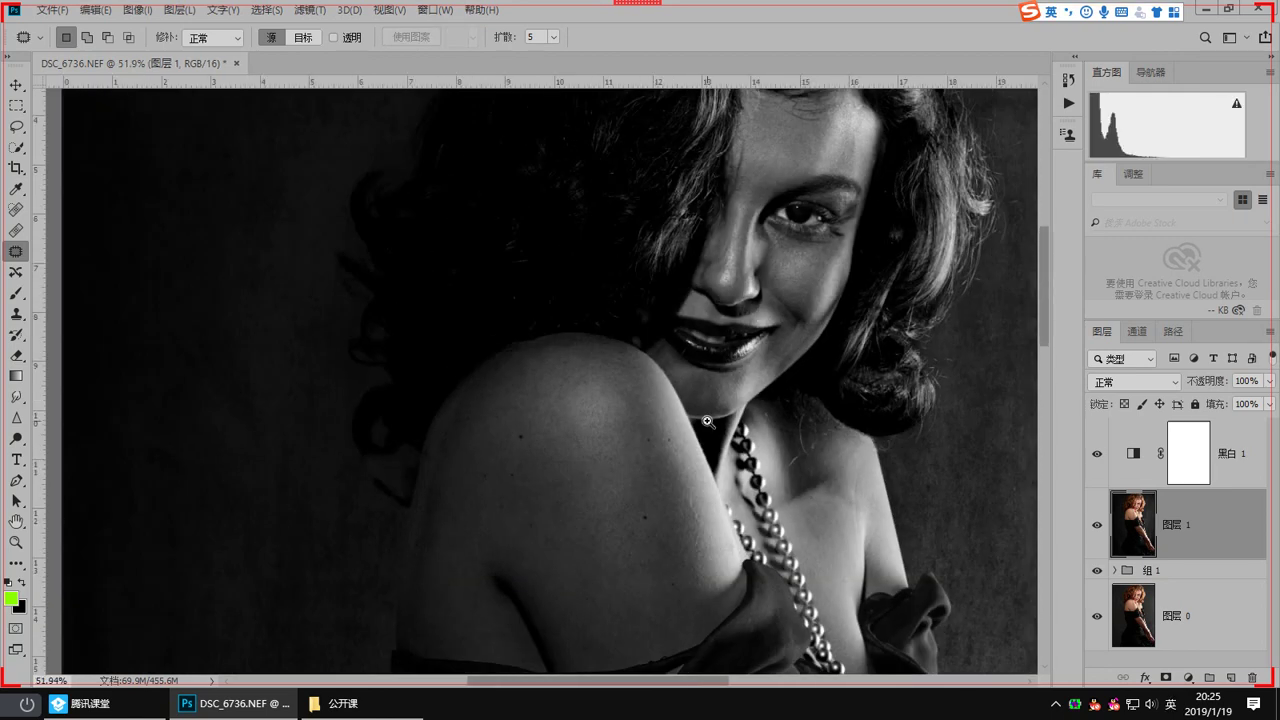
{"action": "left_click_drag", "start_coordinate": [736, 430], "coordinate": [637, 422]}
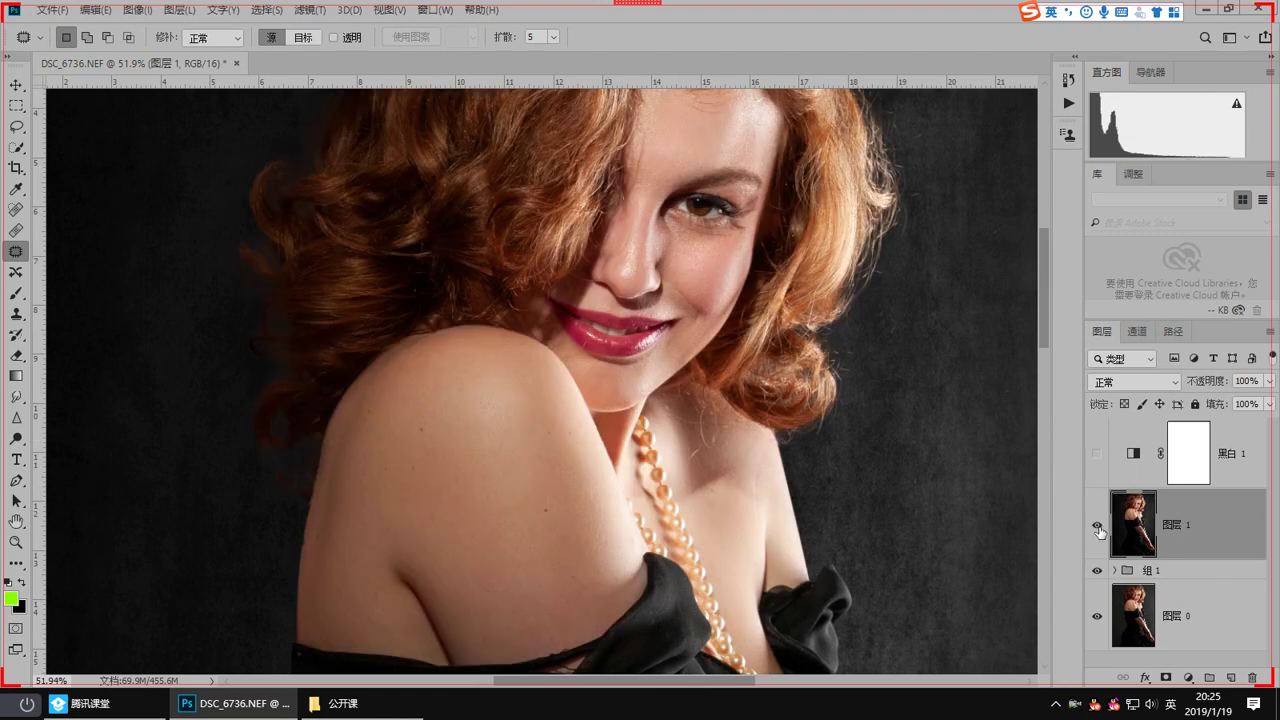
{"action": "left_click", "coordinate": [1099, 527]}
{"action": "left_click", "coordinate": [1099, 530]}
{"action": "left_click", "coordinate": [1098, 530]}
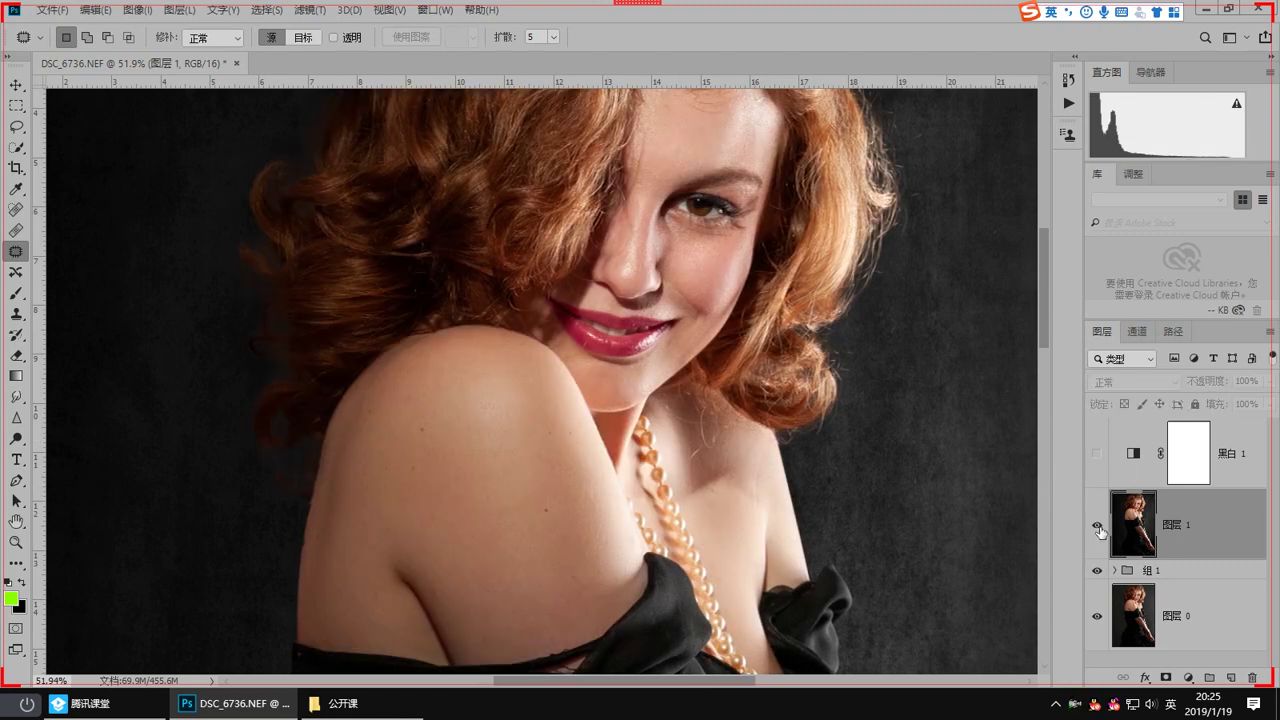
{"action": "left_click", "coordinate": [1098, 530]}
Step: Duplicate the retouched layer 图层 1 and invert the copy's colours
{"action": "scroll", "coordinate": [770, 408], "scroll_direction": "up", "scroll_amount": 5}
{"action": "left_click_drag", "start_coordinate": [716, 330], "coordinate": [704, 409]}
{"action": "key", "text": "ctrl+r"}
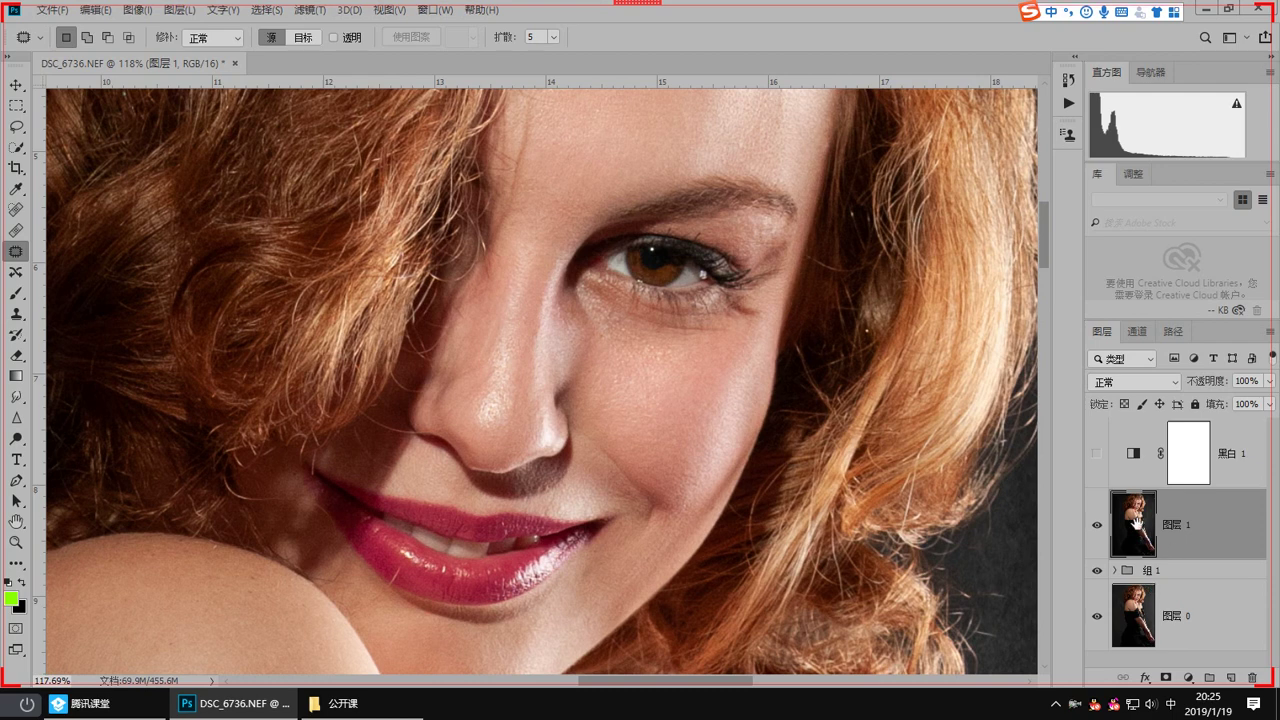
{"action": "key", "text": "ctrl+j"}
{"action": "key", "text": "ctrl+i"}
Step: Show the 黑白 1 adjustment layer again and set the inverted copy's blend mode to Linear Light (线性光)
{"action": "left_click", "coordinate": [1097, 453]}
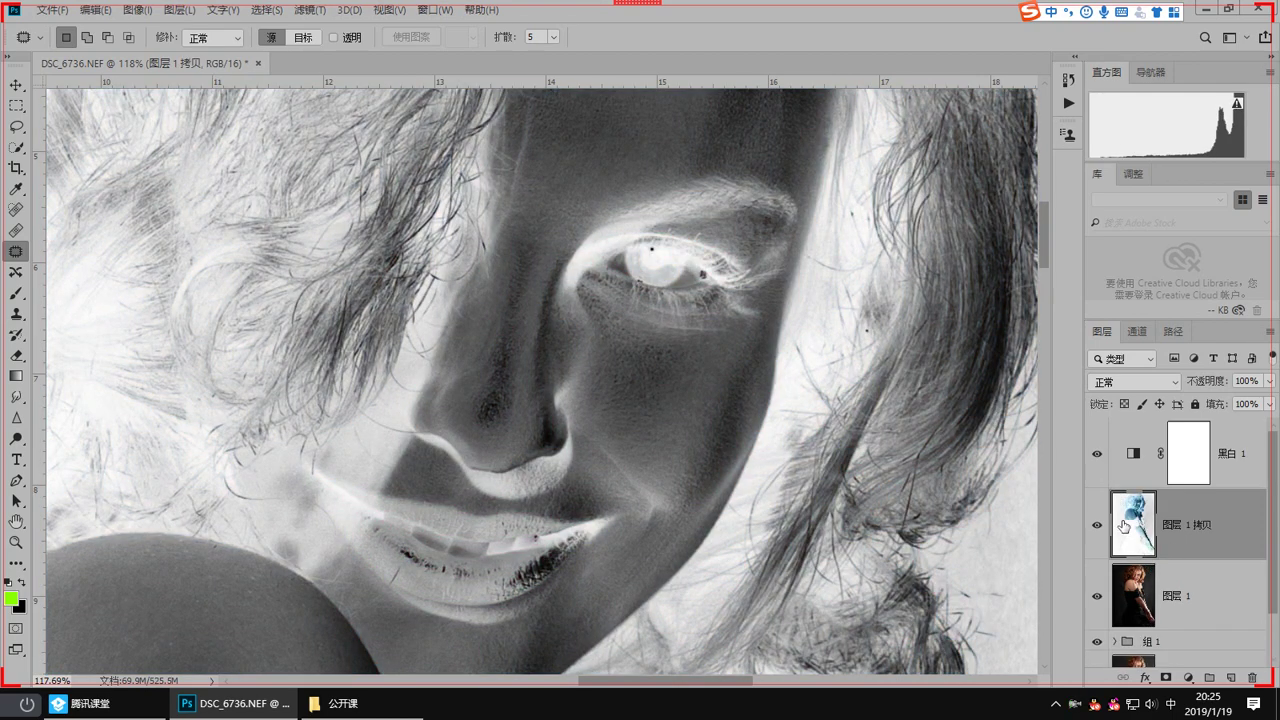
{"action": "left_click", "coordinate": [1134, 382]}
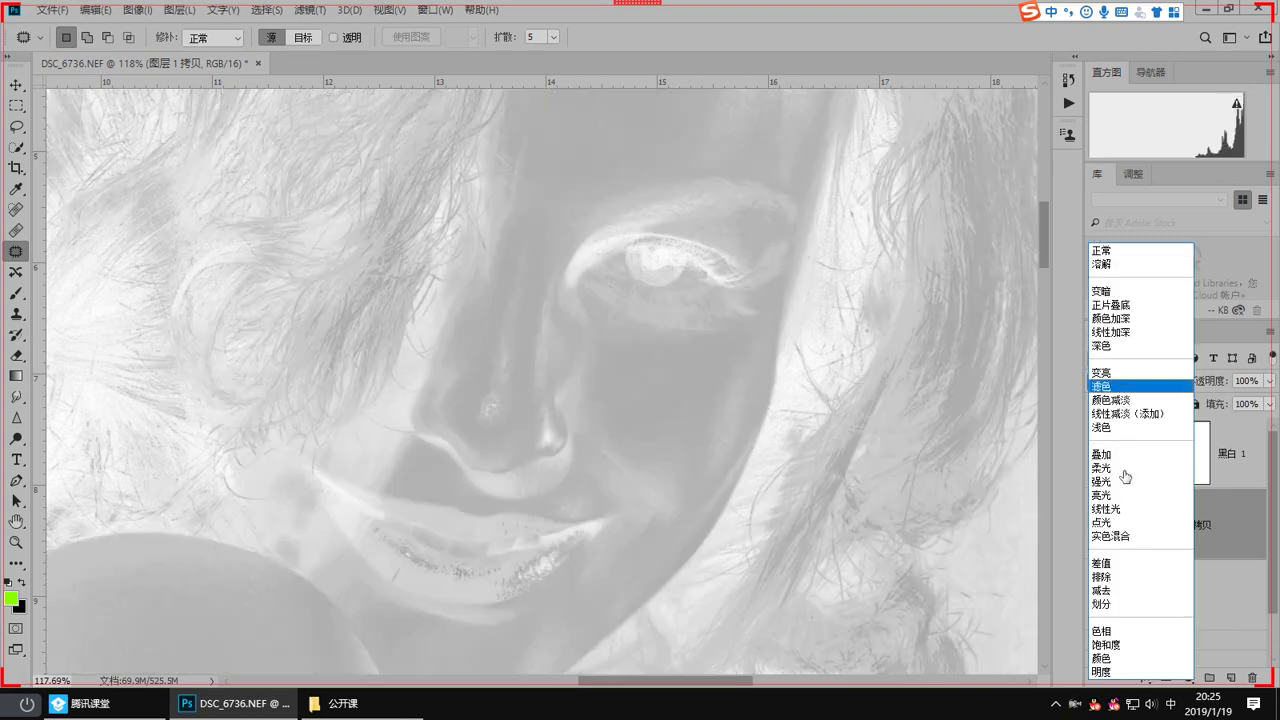
{"action": "left_click", "coordinate": [1130, 509]}
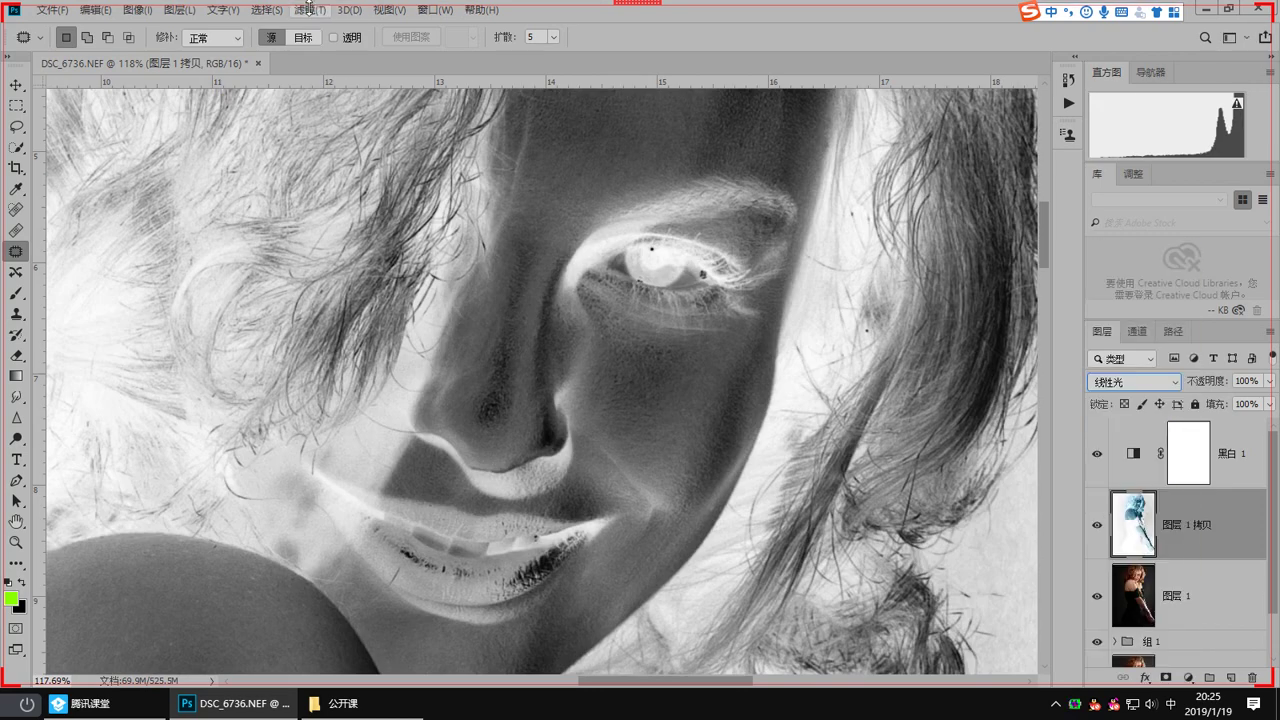
Step: Apply the High Pass filter (高反差保留) to the inverted copy with a radius of 6 pixels
{"action": "left_click", "coordinate": [308, 8]}
{"action": "mouse_move", "coordinate": [394, 335]}
{"action": "left_click", "coordinate": [510, 367]}
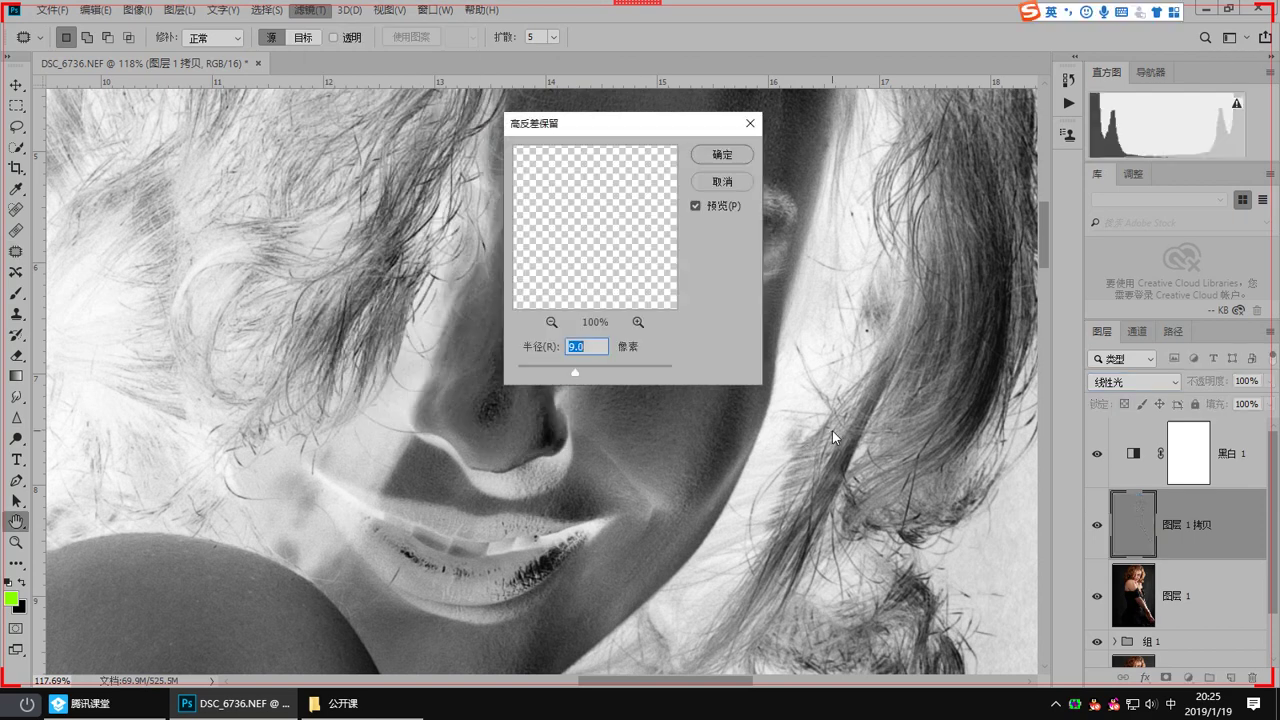
{"action": "left_click_drag", "start_coordinate": [600, 123], "coordinate": [958, 238]}
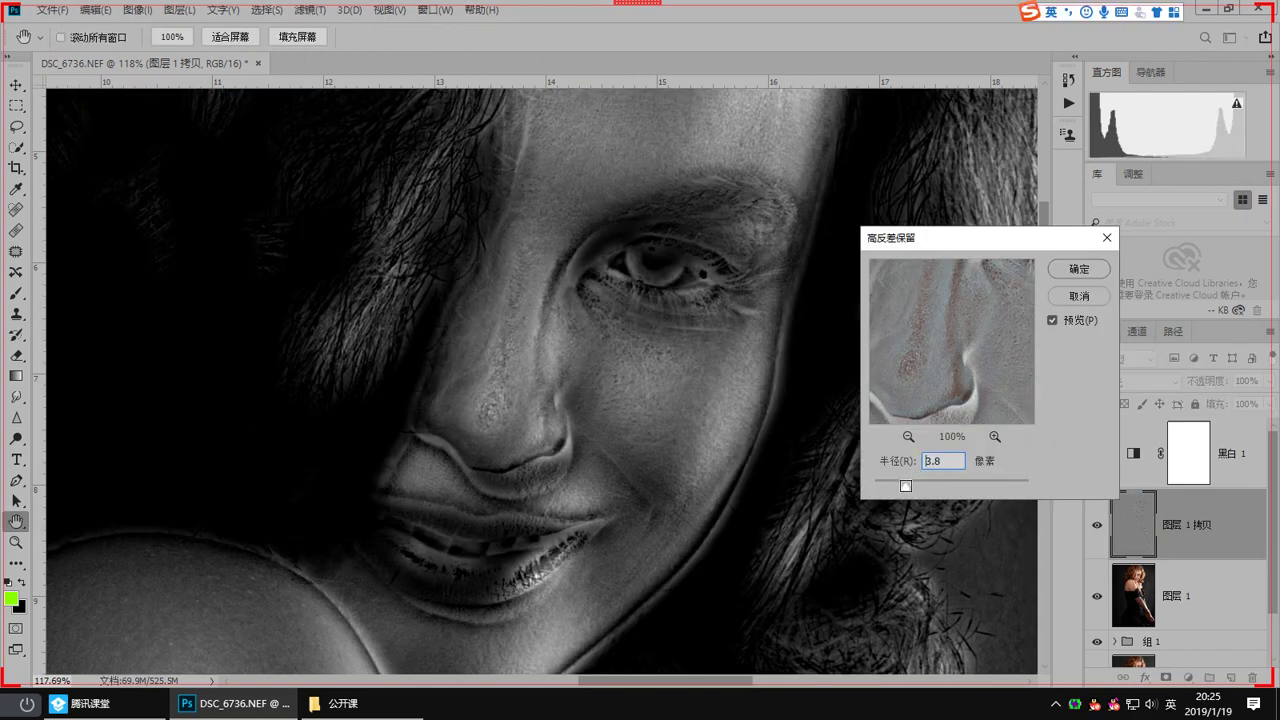
{"action": "left_click_drag", "start_coordinate": [905, 486], "coordinate": [907, 486]}
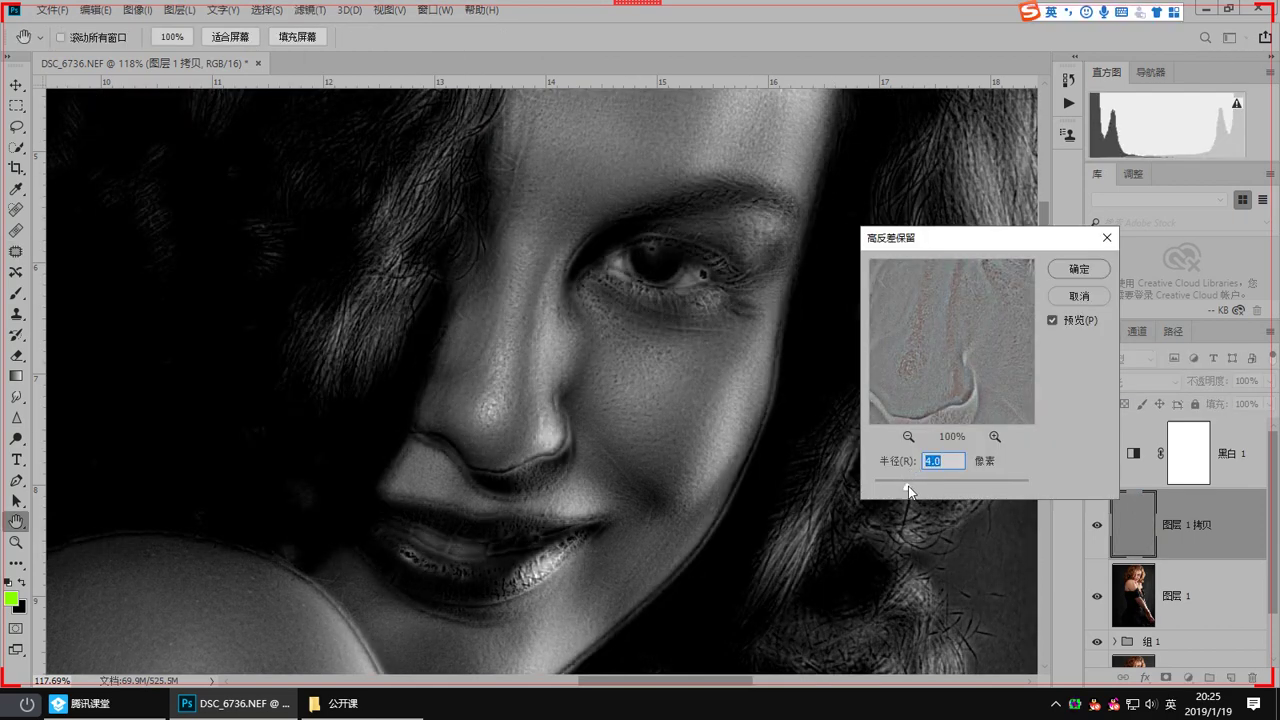
{"action": "scroll", "coordinate": [514, 369], "scroll_direction": "down", "scroll_amount": 5}
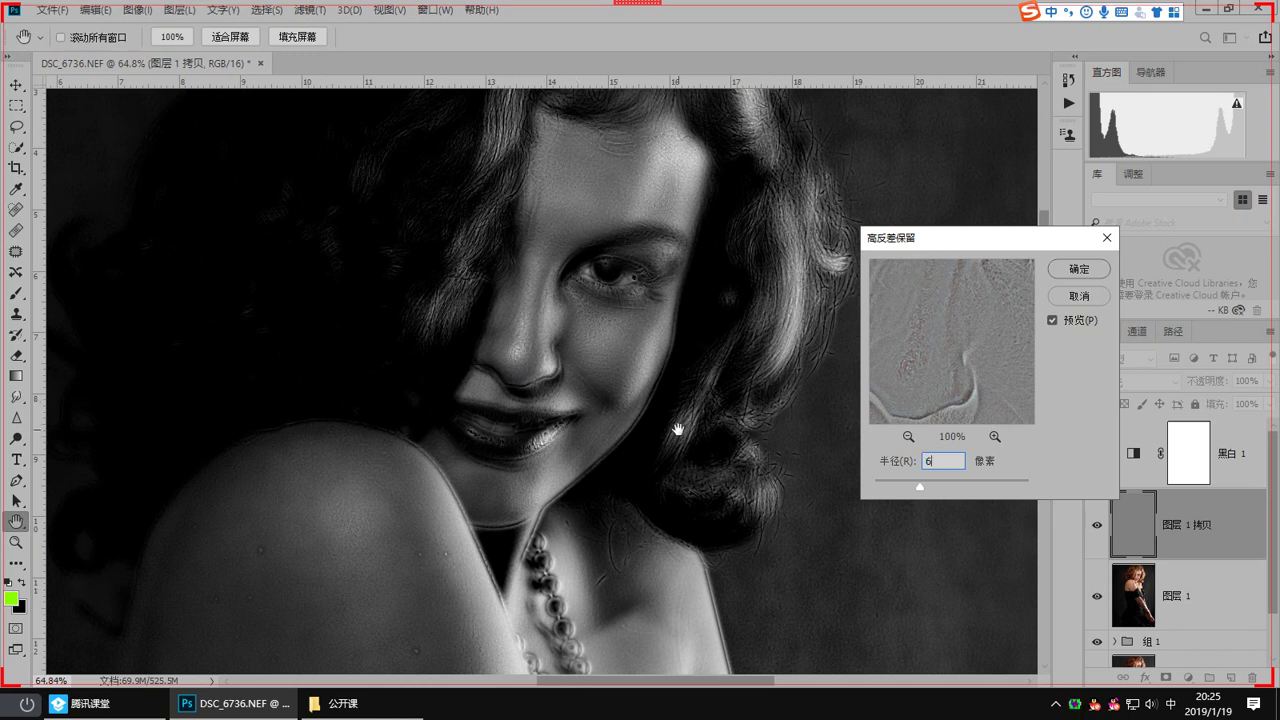
{"action": "key", "text": "Return"}
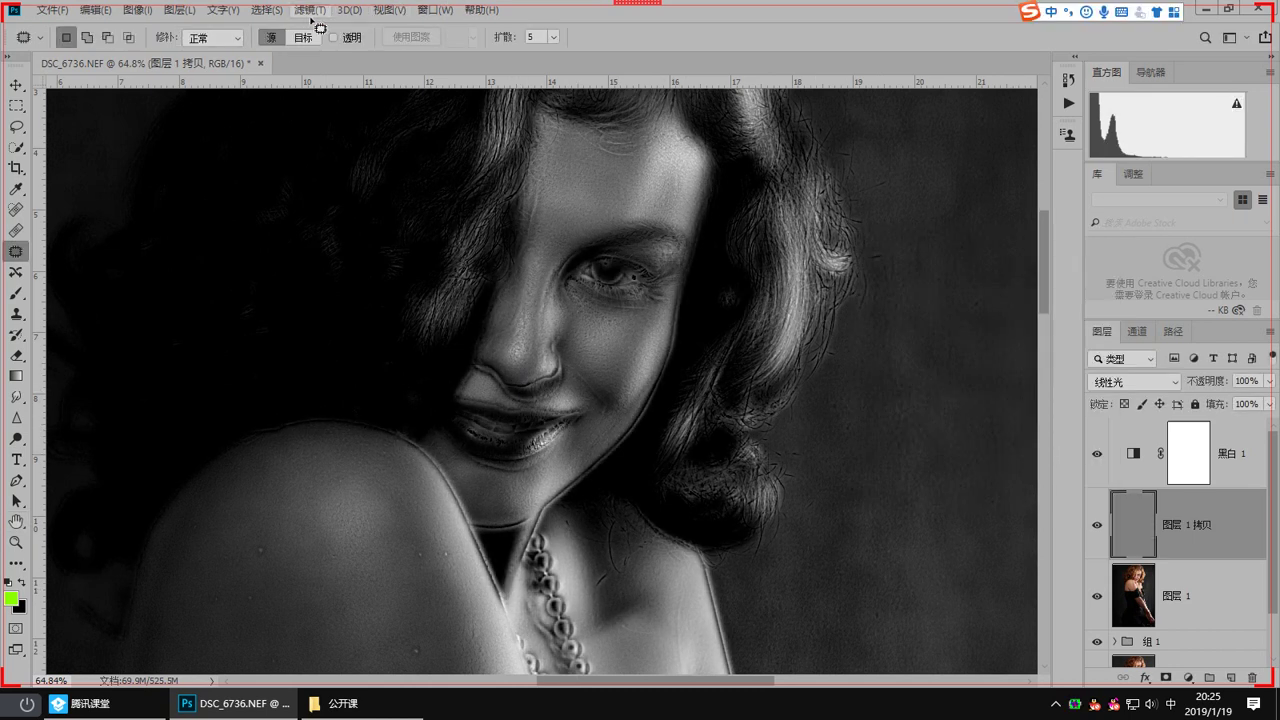
Step: Apply a Gaussian Blur (高斯模糊) to the high-pass copy to bring back fine skin texture
{"action": "left_click", "coordinate": [308, 10]}
{"action": "mouse_move", "coordinate": [403, 230]}
{"action": "left_click", "coordinate": [540, 273]}
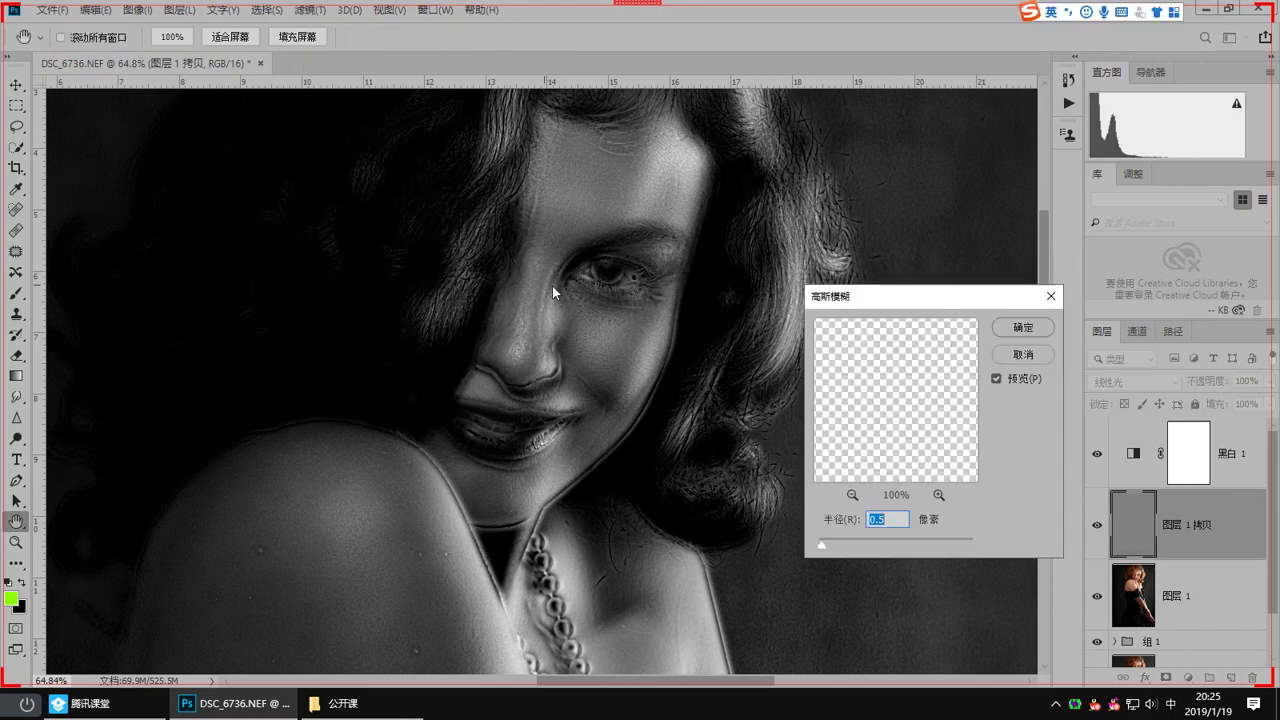
{"action": "key", "text": "Return"}
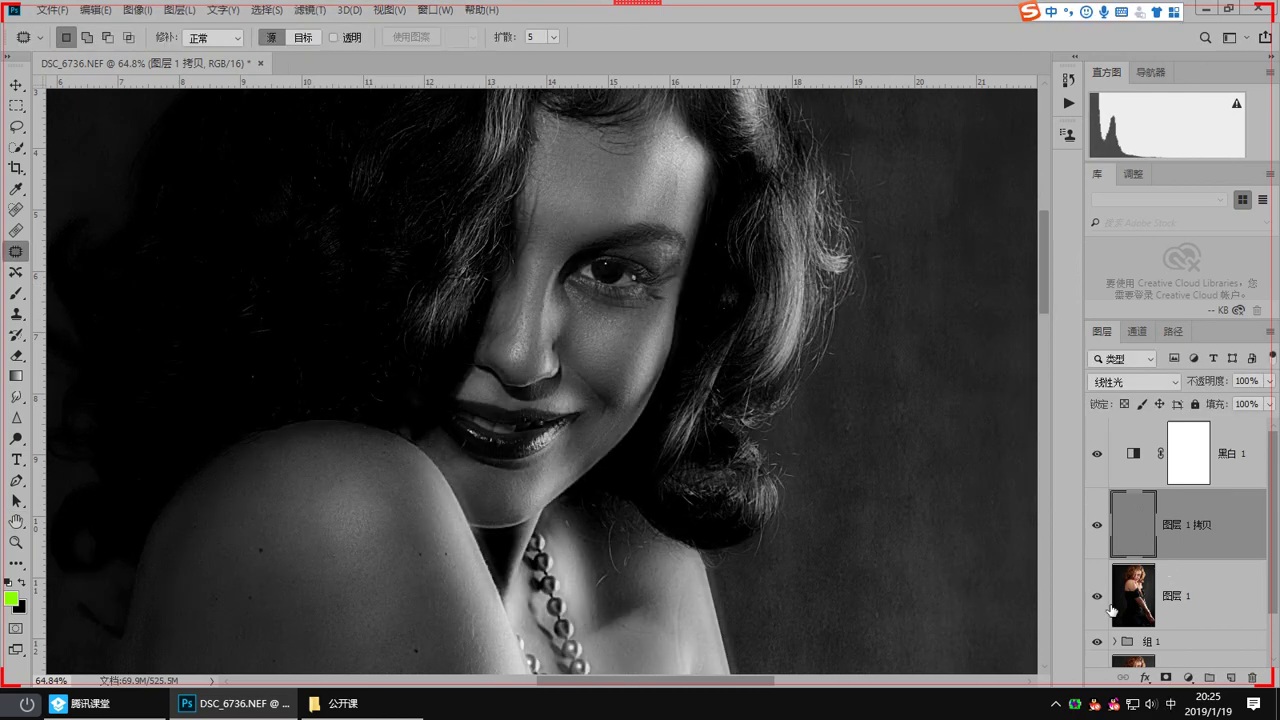
Step: Add a layer mask to the smoothing copy and invert the mask to black
{"action": "left_click_drag", "start_coordinate": [608, 315], "coordinate": [674, 462]}
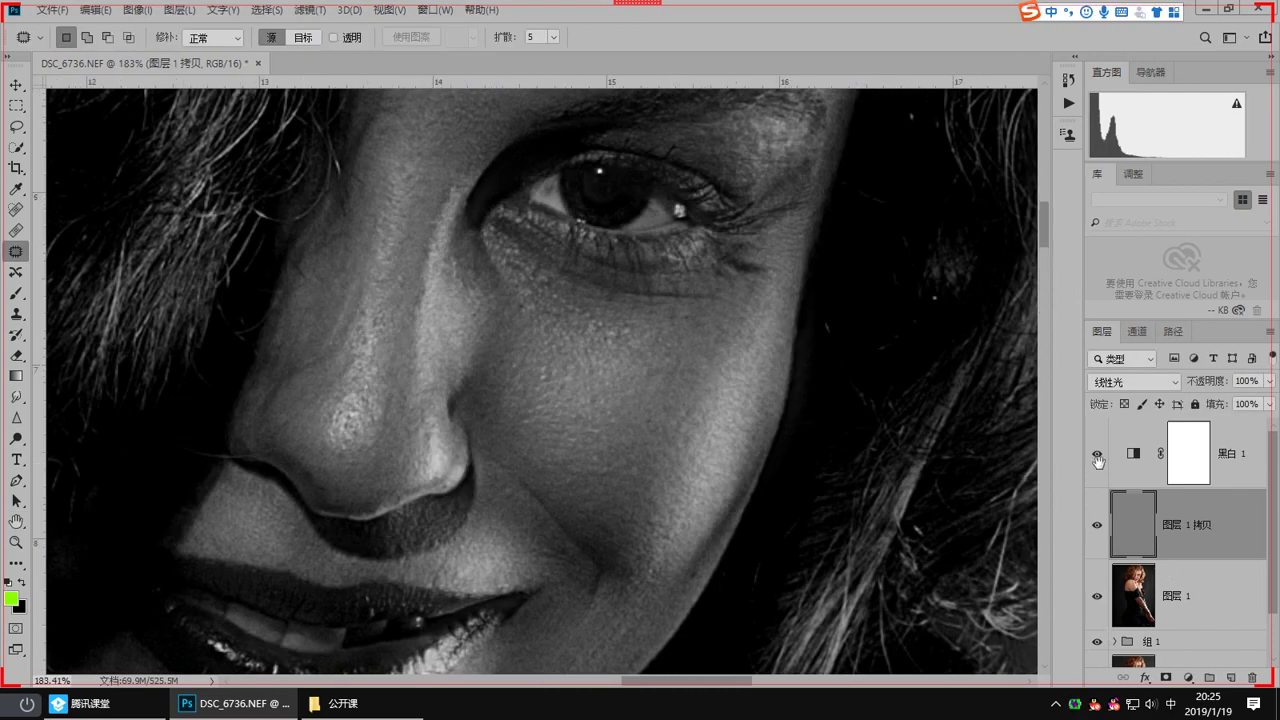
{"action": "left_click", "coordinate": [1098, 525]}
{"action": "left_click", "coordinate": [1163, 677]}
{"action": "key", "text": "ctrl+i"}
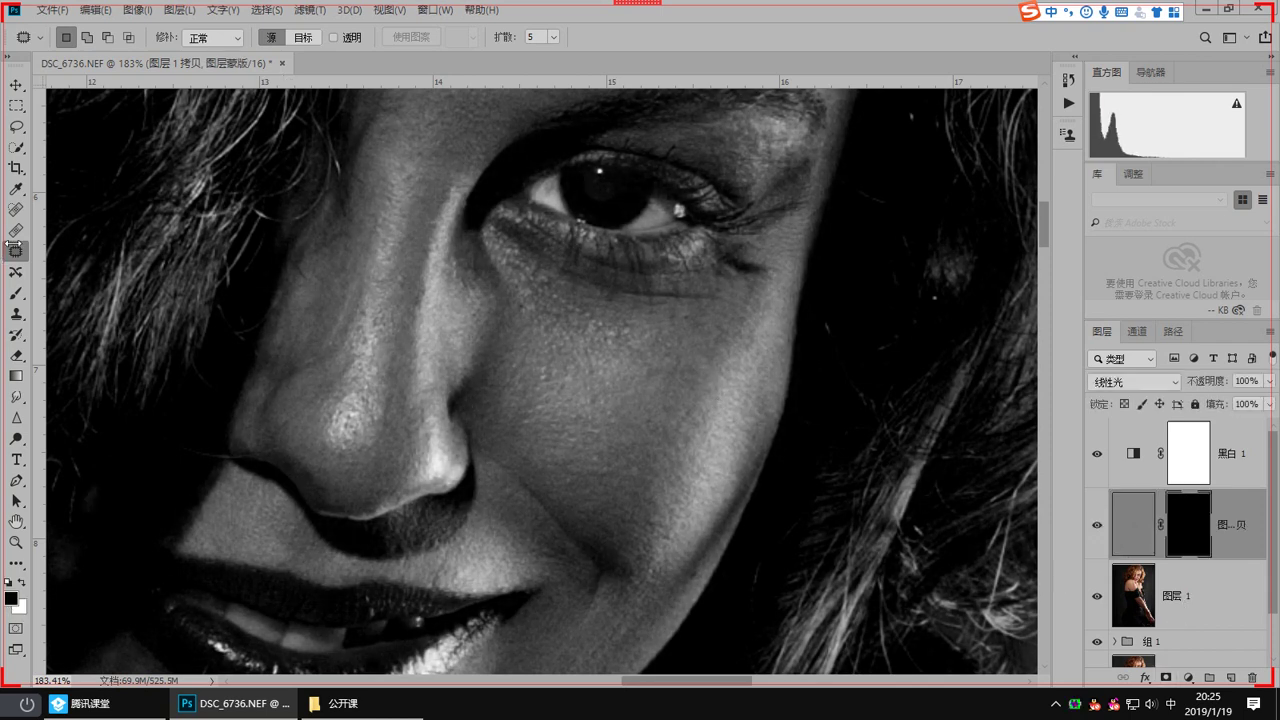
Step: Set up the Brush tool with 100% opacity and white as the foreground colour
{"action": "left_click", "coordinate": [17, 292]}
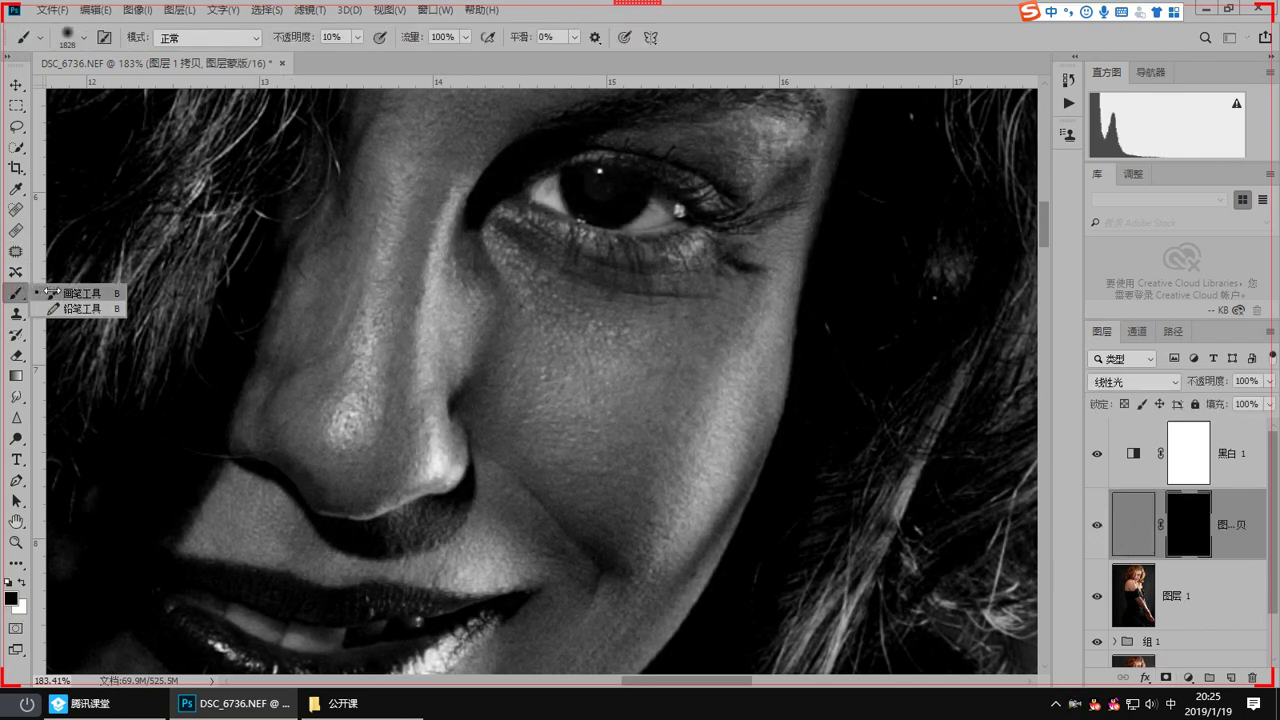
{"action": "right_click", "coordinate": [539, 372]}
{"action": "left_click", "coordinate": [643, 245]}
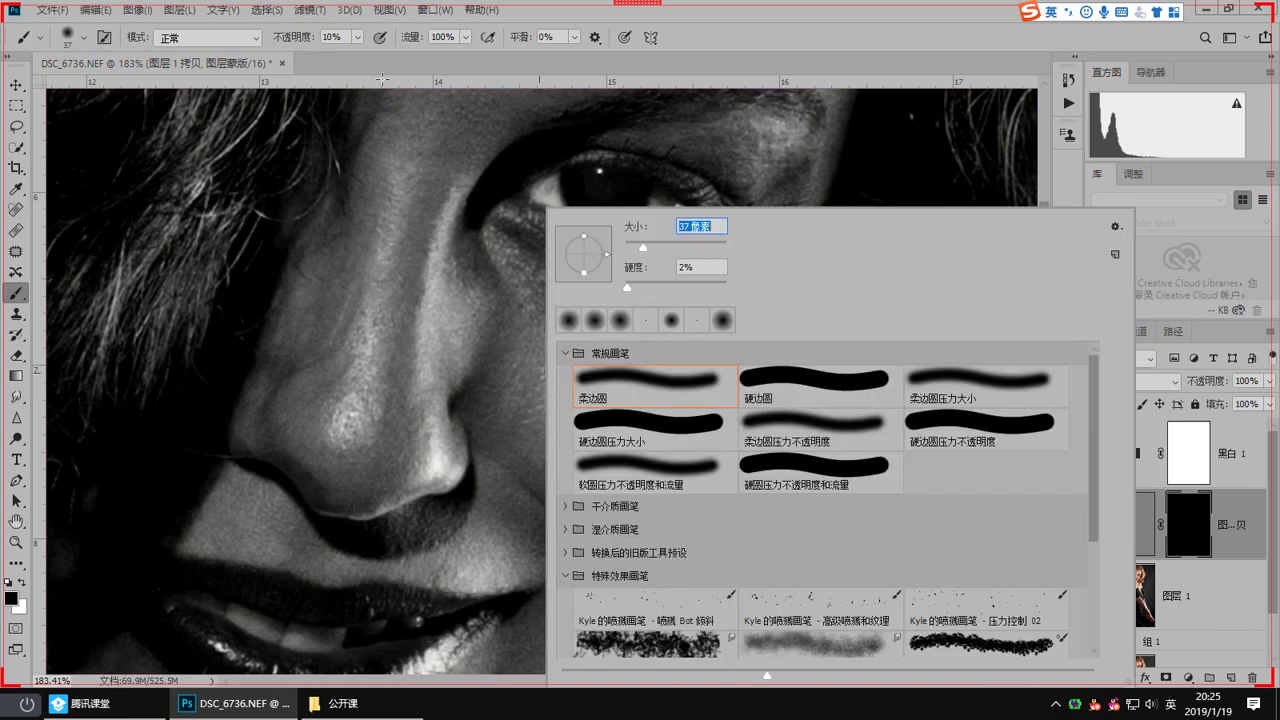
{"action": "left_click", "coordinate": [357, 37]}
{"action": "left_click_drag", "start_coordinate": [358, 57], "coordinate": [475, 60]}
{"action": "mouse_move", "coordinate": [633, 485]}
{"action": "left_mouse_down"}
{"action": "mouse_move", "coordinate": [641, 454]}
{"action": "mouse_move", "coordinate": [620, 436]}
{"action": "left_mouse_up"}
{"action": "key", "text": "shift"}
{"action": "key", "text": "x"}
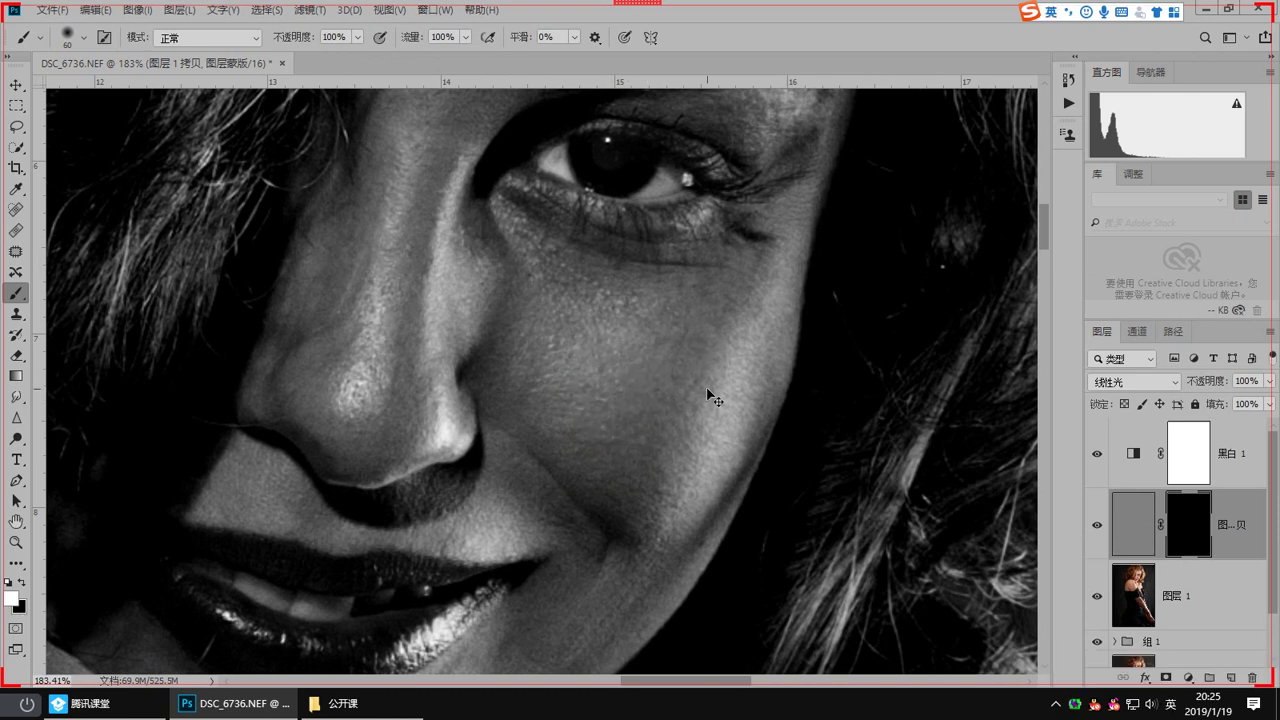
Step: Paint white on the layer mask over the cheek and nose to reveal the skin smoothing there
{"action": "left_click_drag", "start_coordinate": [467, 386], "coordinate": [560, 510]}
{"action": "left_click_drag", "start_coordinate": [430, 431], "coordinate": [398, 438]}
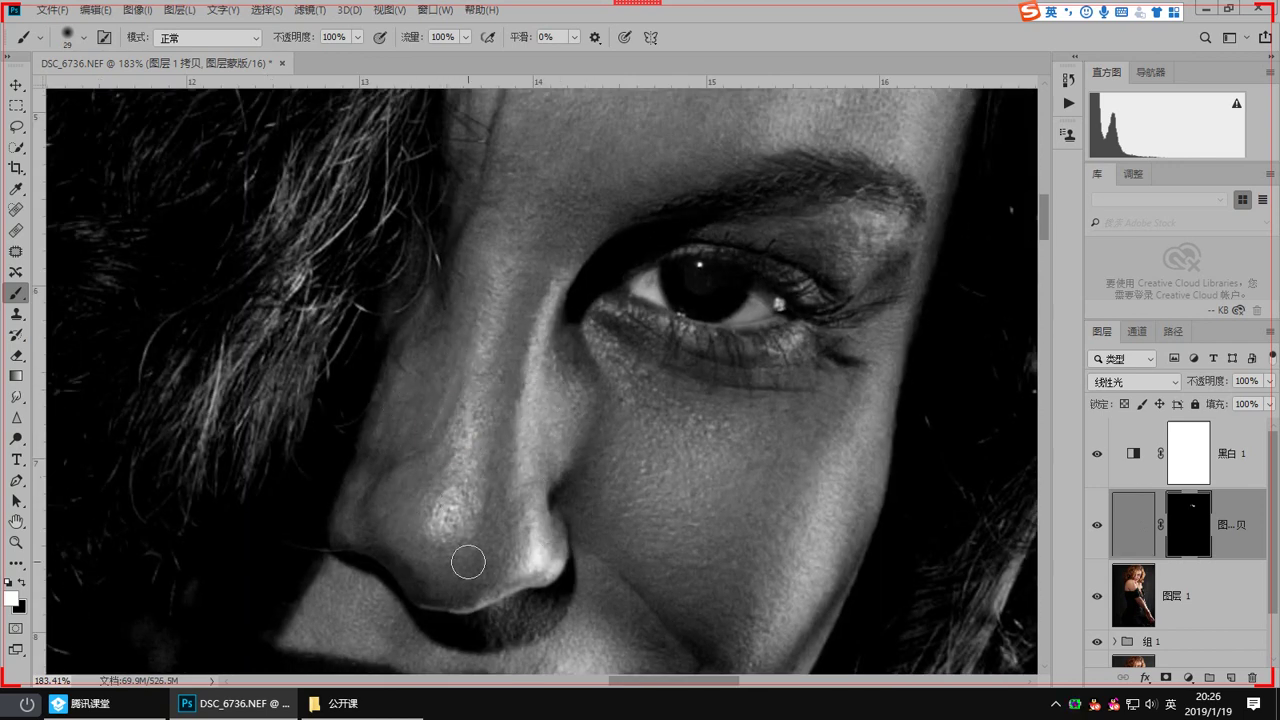
{"action": "scroll", "coordinate": [500, 473], "scroll_direction": "up", "scroll_amount": 2}
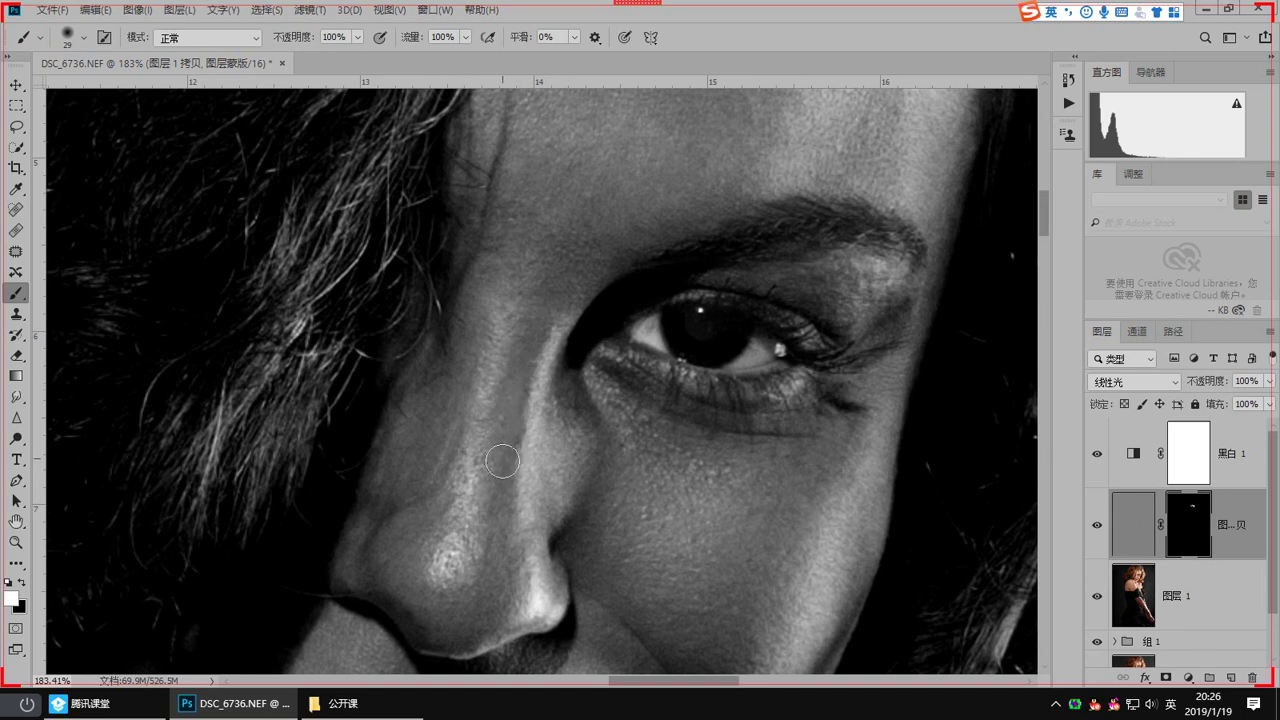
{"action": "scroll", "coordinate": [565, 329], "scroll_direction": "up", "scroll_amount": 4}
{"action": "left_click_drag", "start_coordinate": [515, 466], "coordinate": [518, 541]}
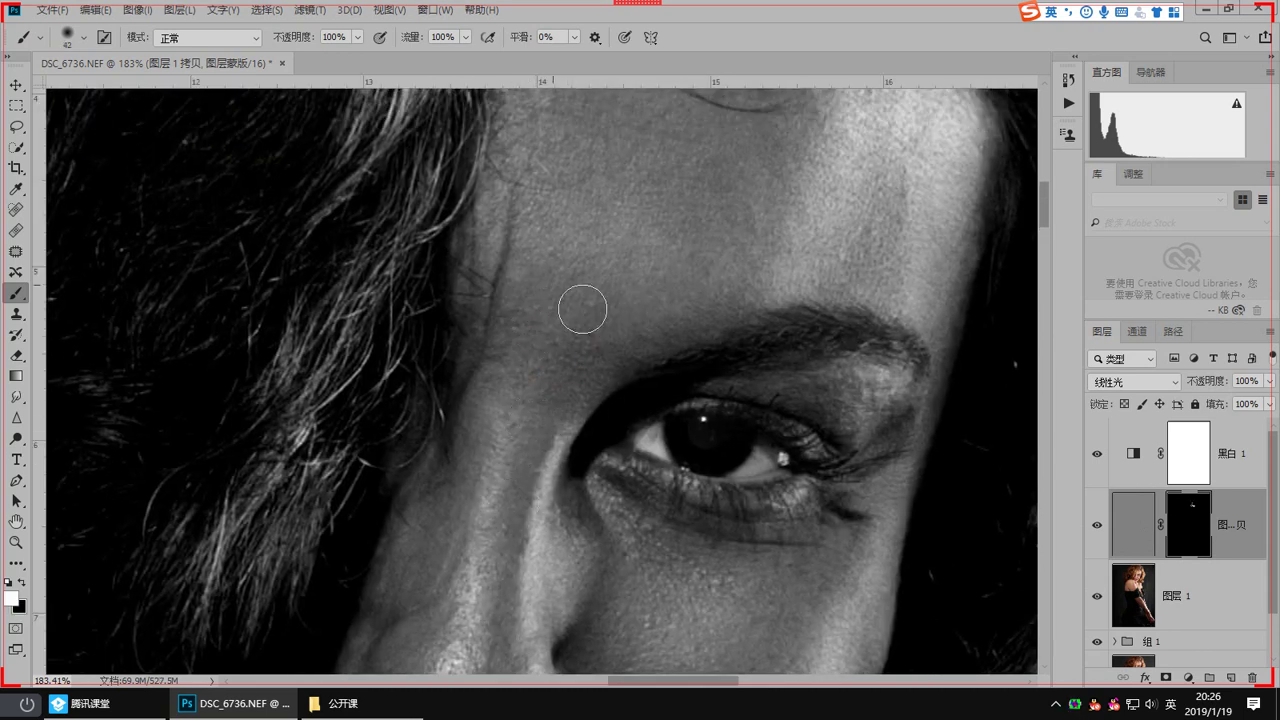
Step: Paint the smoothing into the mask over the forehead and the lower face
{"action": "scroll", "coordinate": [582, 380], "scroll_direction": "up", "scroll_amount": 8}
{"action": "scroll", "coordinate": [581, 450], "scroll_direction": "right", "scroll_amount": 3}
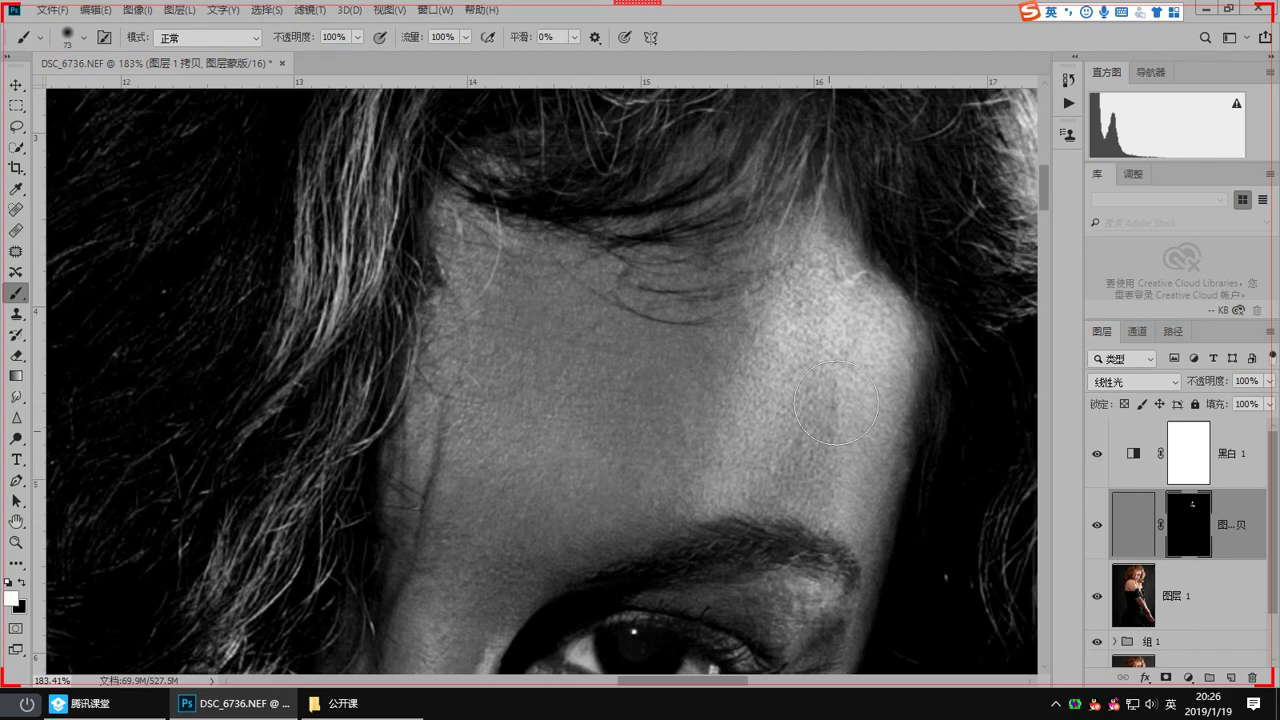
{"action": "scroll", "coordinate": [655, 410], "scroll_direction": "down", "scroll_amount": 4}
{"action": "scroll", "coordinate": [657, 410], "scroll_direction": "up", "scroll_amount": 2}
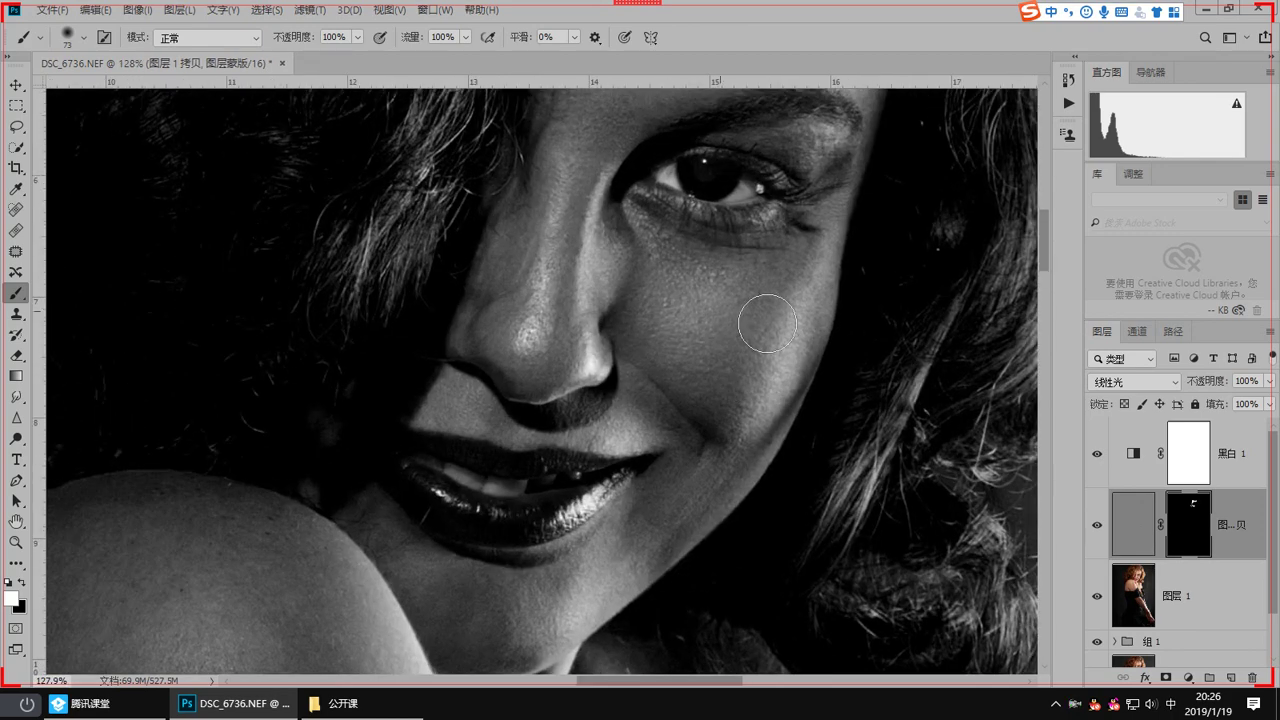
{"action": "scroll", "coordinate": [767, 323], "scroll_direction": "down", "scroll_amount": 8}
{"action": "scroll", "coordinate": [740, 290], "scroll_direction": "left", "scroll_amount": 2}
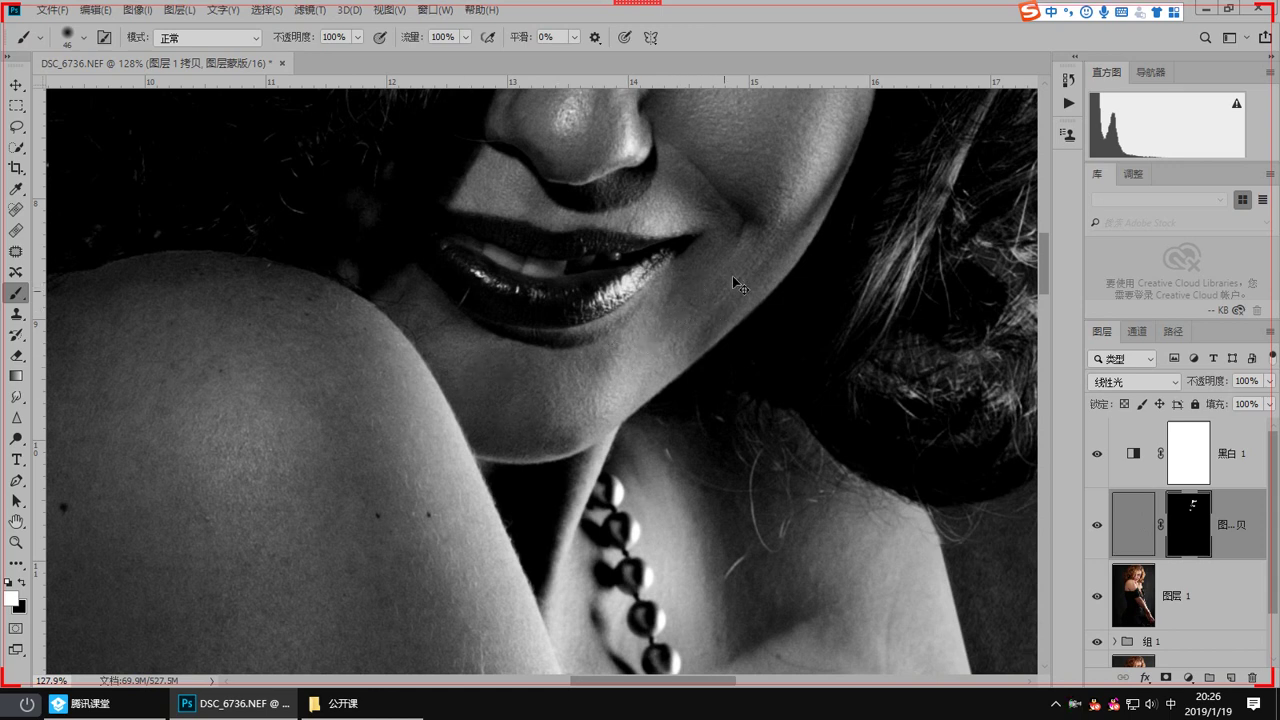
Step: Paint white on the smoothing layer's mask over the shoulder and upper arm, resizing the brush to fit
{"action": "left_click_drag", "start_coordinate": [171, 590], "coordinate": [440, 431]}
{"action": "scroll", "coordinate": [449, 374], "scroll_direction": "down", "scroll_amount": 4}
{"action": "mouse_move", "coordinate": [363, 426]}
{"action": "left_mouse_down"}
{"action": "mouse_move", "coordinate": [500, 323]}
{"action": "mouse_move", "coordinate": [563, 386]}
{"action": "mouse_move", "coordinate": [583, 474]}
{"action": "mouse_move", "coordinate": [438, 439]}
{"action": "left_mouse_up"}
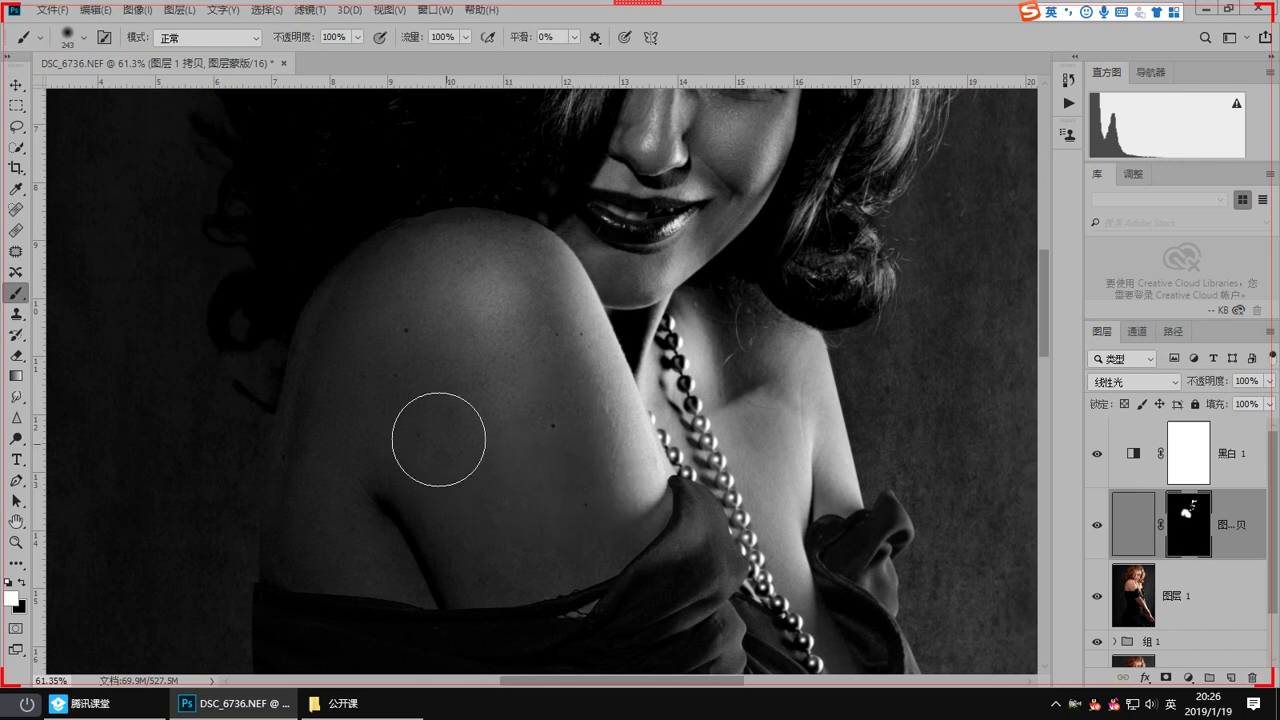
{"action": "scroll", "coordinate": [523, 400], "scroll_direction": "up", "scroll_amount": 4}
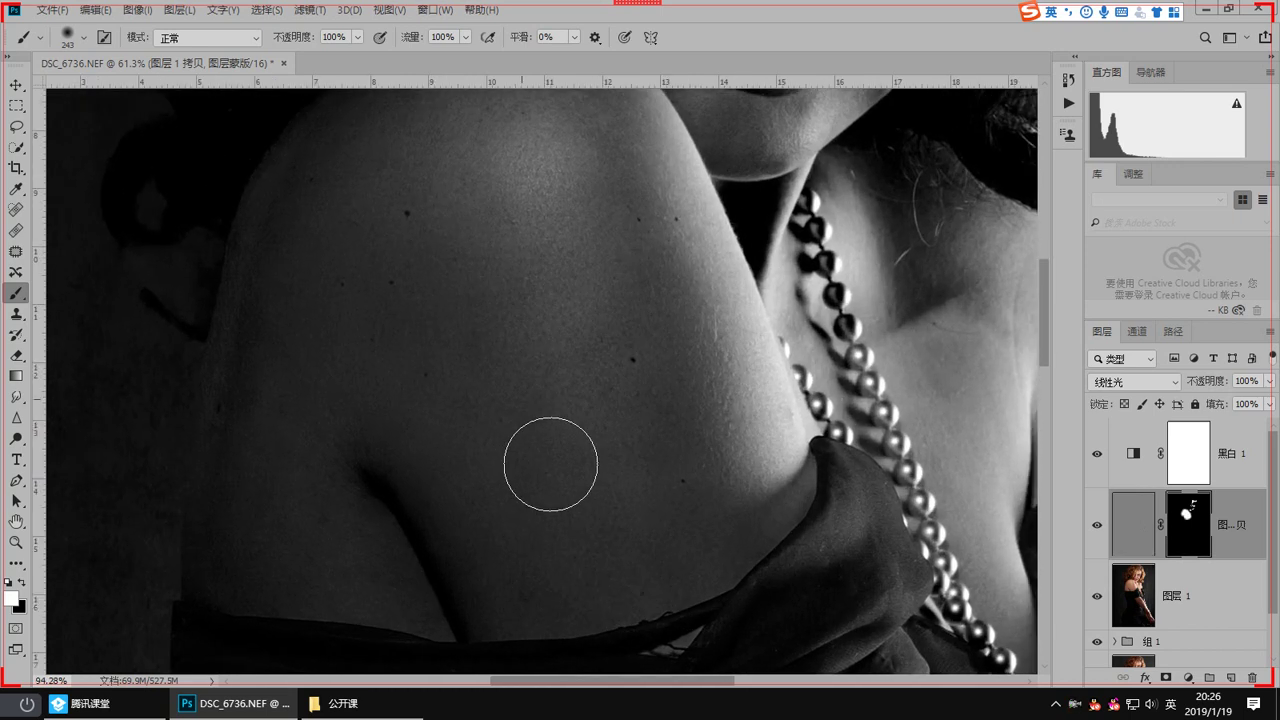
{"action": "left_click_drag", "start_coordinate": [362, 500], "coordinate": [428, 435]}
{"action": "left_click_drag", "start_coordinate": [338, 412], "coordinate": [305, 412]}
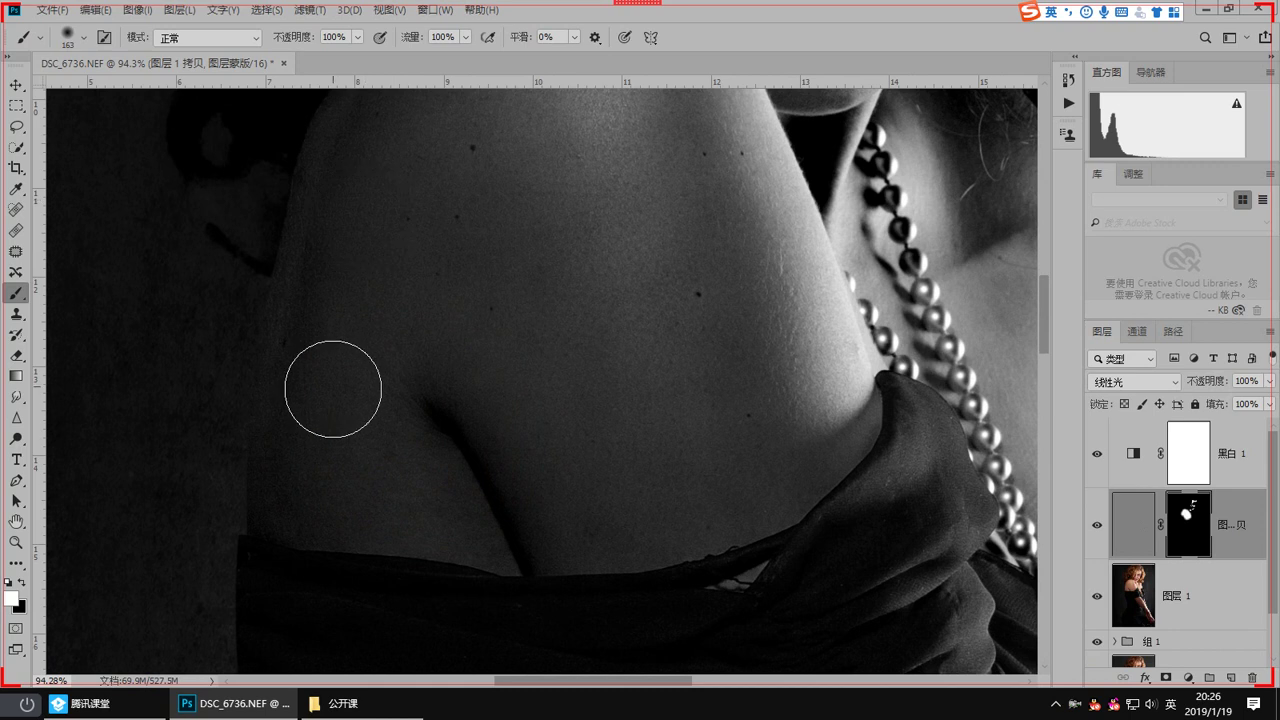
{"action": "scroll", "coordinate": [600, 495], "scroll_direction": "down", "scroll_amount": 2}
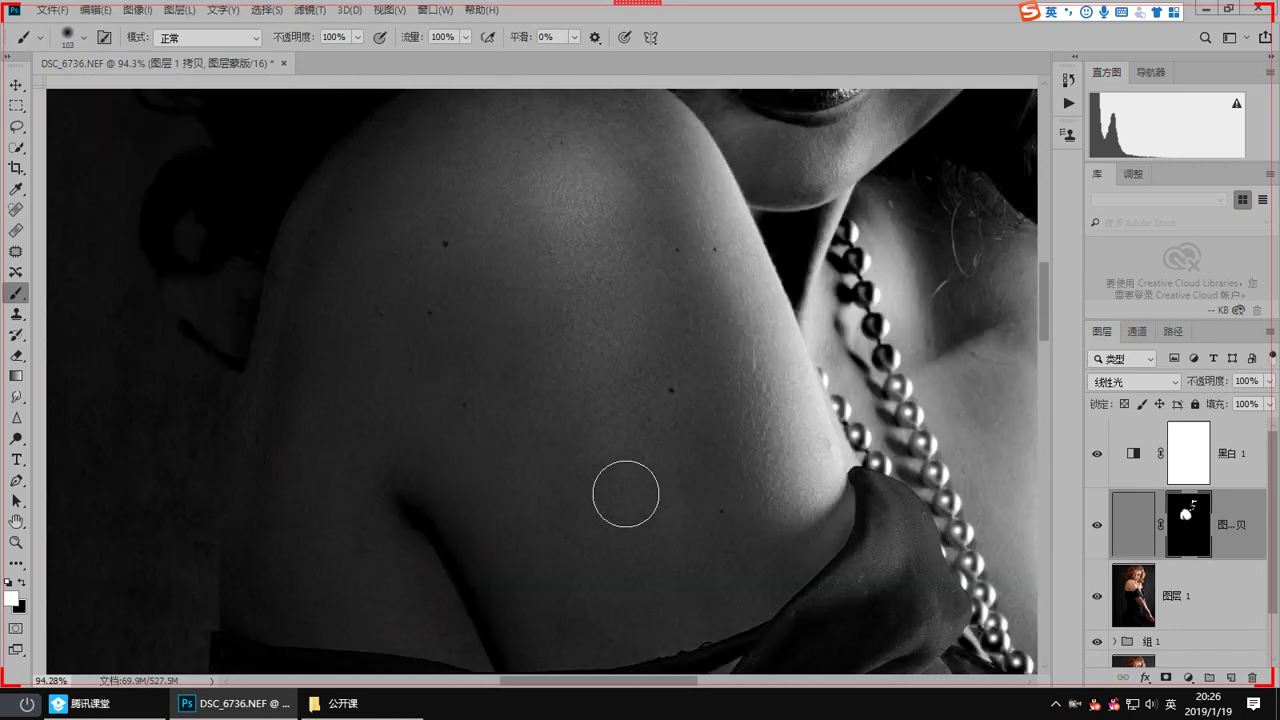
{"action": "scroll", "coordinate": [543, 371], "scroll_direction": "down", "scroll_amount": 1}
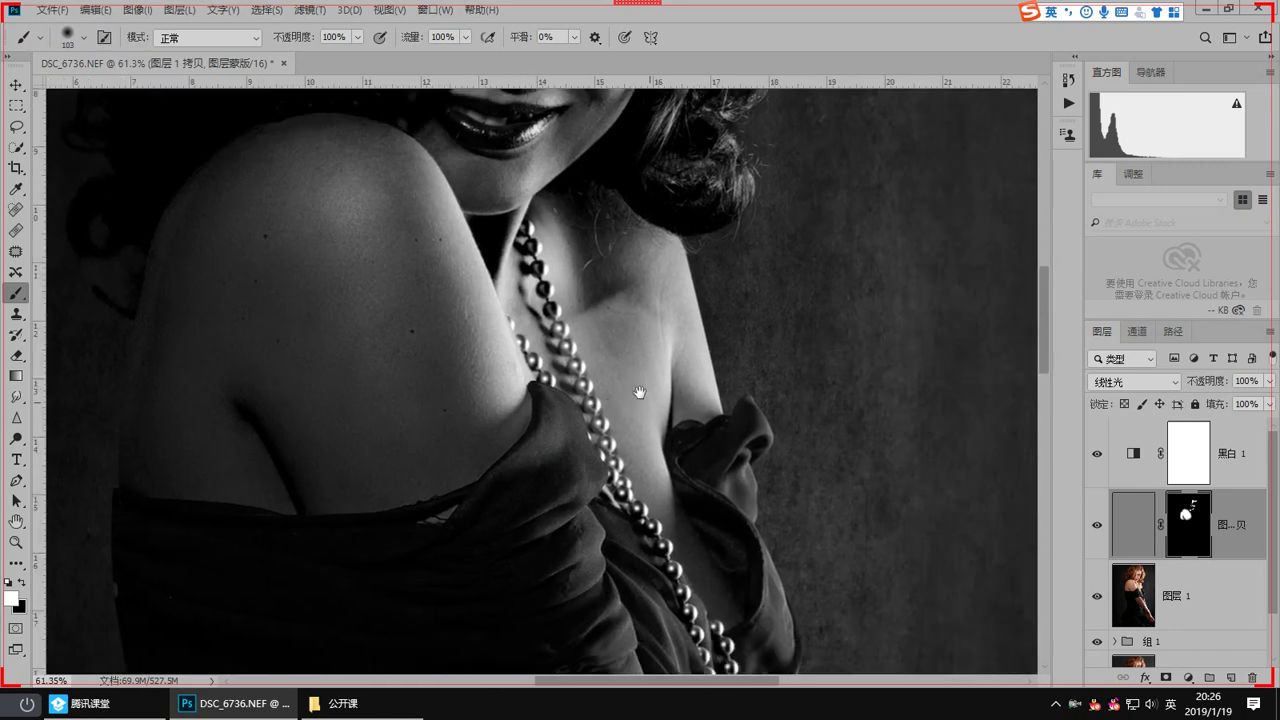
Step: Paint the smoothing into the mask along the forearm below the dress sleeve
{"action": "scroll", "coordinate": [640, 271], "scroll_direction": "down", "scroll_amount": 3}
{"action": "left_click_drag", "start_coordinate": [650, 600], "coordinate": [574, 294]}
{"action": "scroll", "coordinate": [575, 315], "scroll_direction": "up", "scroll_amount": 2}
{"action": "mouse_move", "coordinate": [658, 408]}
{"action": "left_mouse_down"}
{"action": "mouse_move", "coordinate": [749, 531]}
{"action": "mouse_move", "coordinate": [611, 349]}
{"action": "left_mouse_up"}
{"action": "left_click_drag", "start_coordinate": [528, 352], "coordinate": [672, 545]}
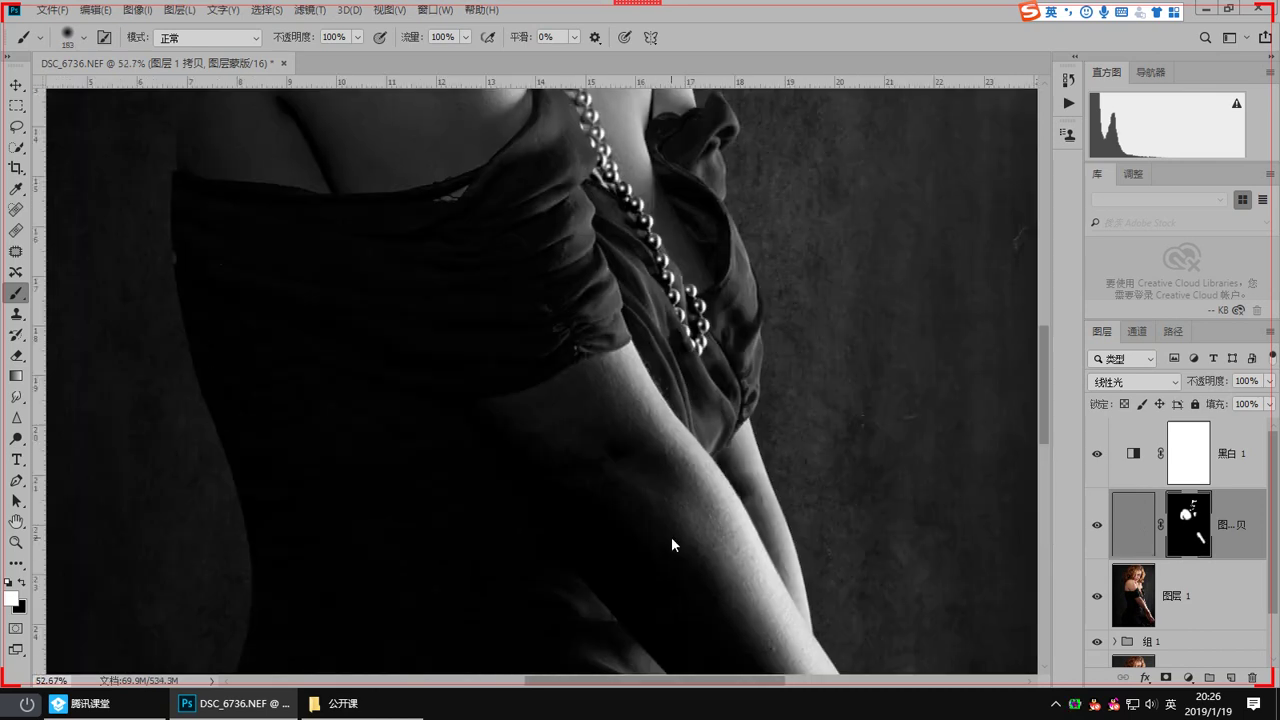
{"action": "left_click_drag", "start_coordinate": [463, 272], "coordinate": [680, 666]}
{"action": "left_click_drag", "start_coordinate": [580, 366], "coordinate": [489, 457]}
{"action": "scroll", "coordinate": [463, 363], "scroll_direction": "up", "scroll_amount": 1}
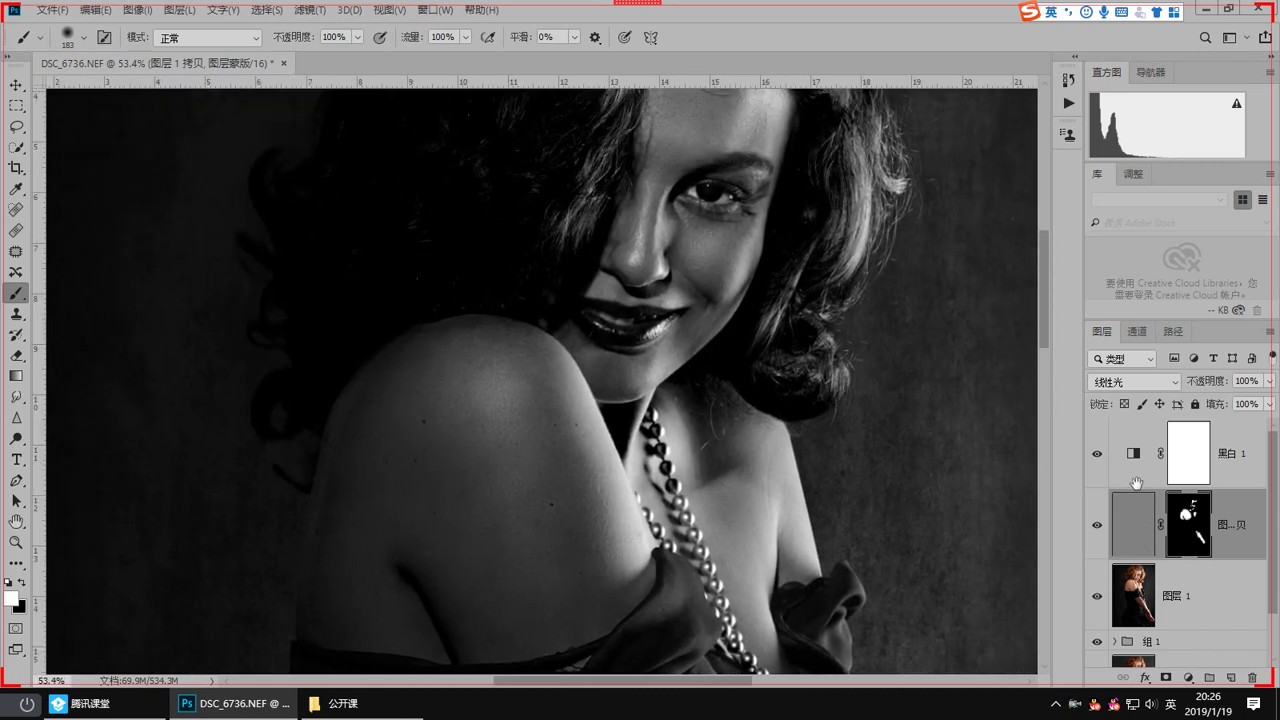
Step: Hide the black-and-white layer, stamp all visible layers into a new layer, invert it, set it to Linear Light, and show the black-and-white layer again
{"action": "left_click", "coordinate": [1095, 454]}
{"action": "key", "text": "ctrl+alt+shift+e"}
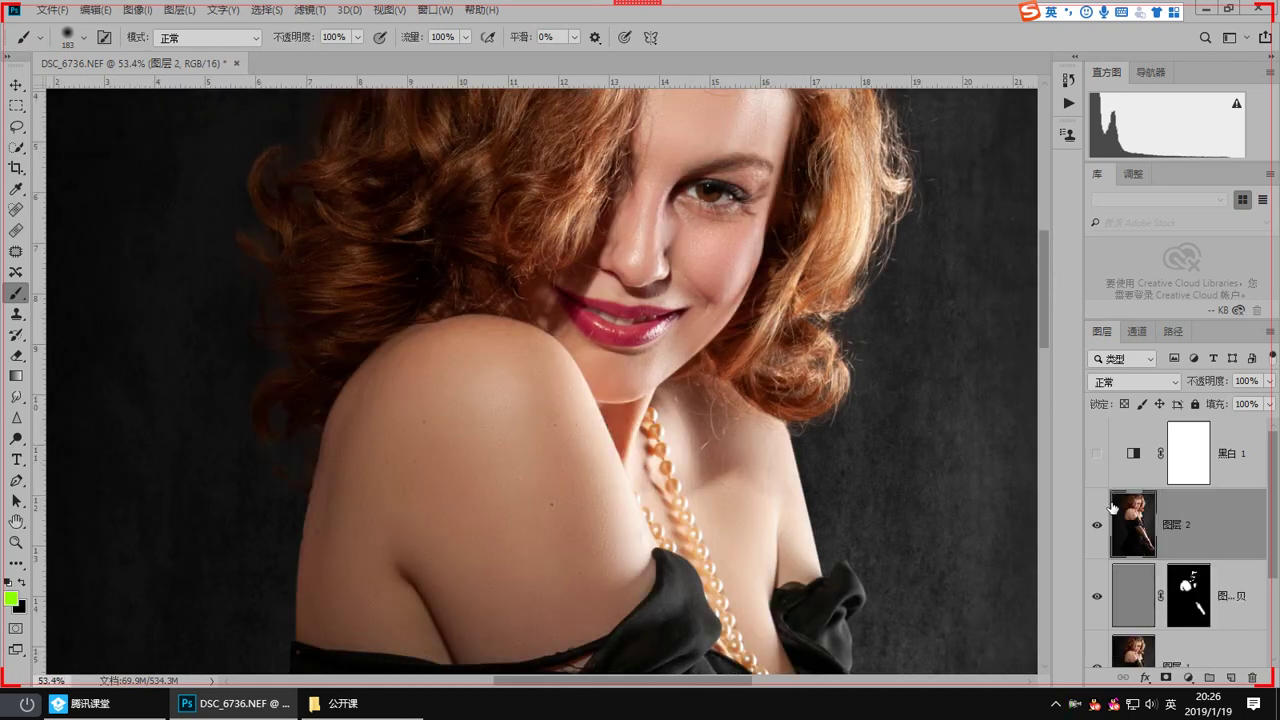
{"action": "key", "text": "ctrl+i"}
{"action": "left_click", "coordinate": [1135, 382]}
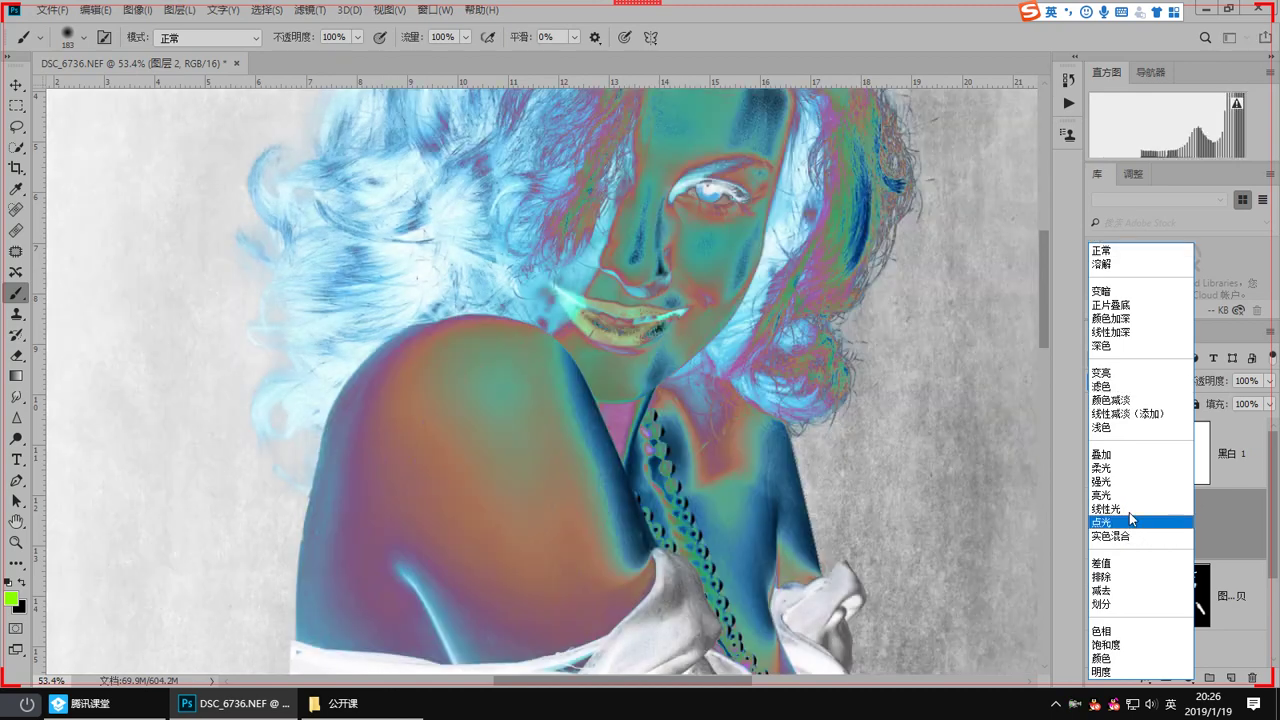
{"action": "left_click", "coordinate": [1129, 515]}
{"action": "left_click", "coordinate": [1097, 454]}
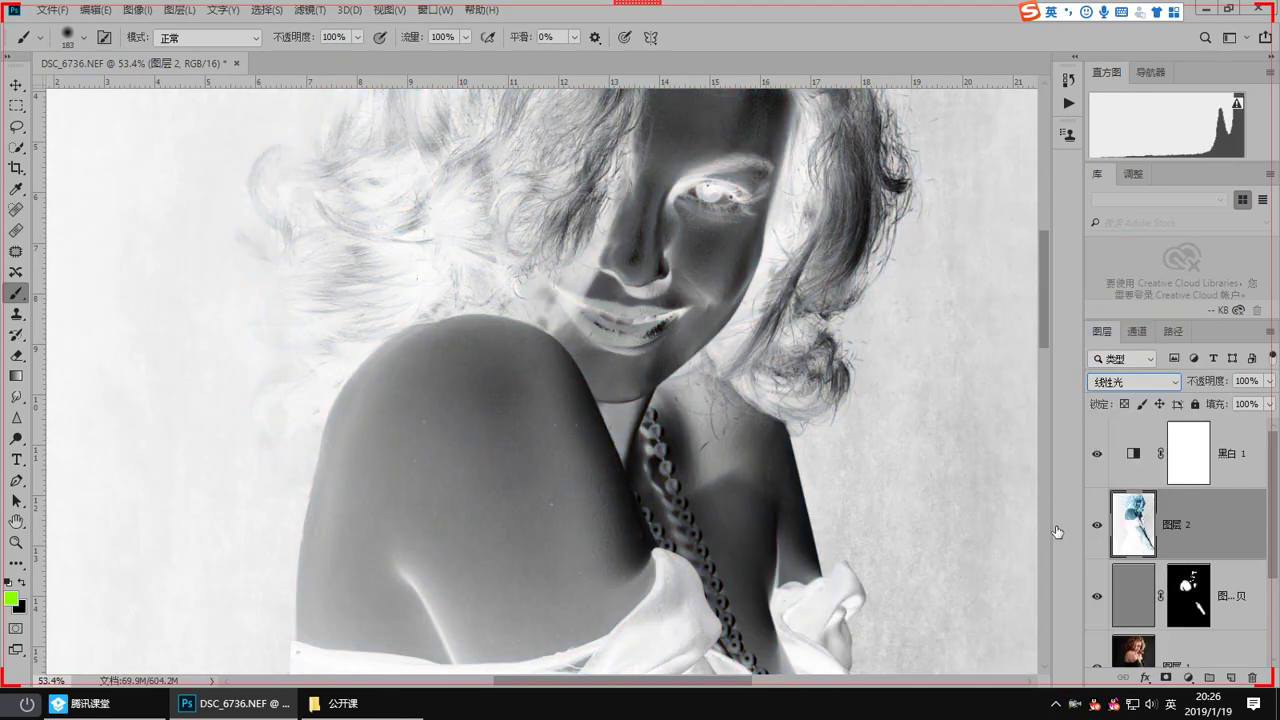
Step: Apply a High Pass filter to the inverted stamped layer with a radius of 9.6 pixels
{"action": "left_click", "coordinate": [305, 10]}
{"action": "mouse_move", "coordinate": [400, 337]}
{"action": "left_click", "coordinate": [520, 355]}
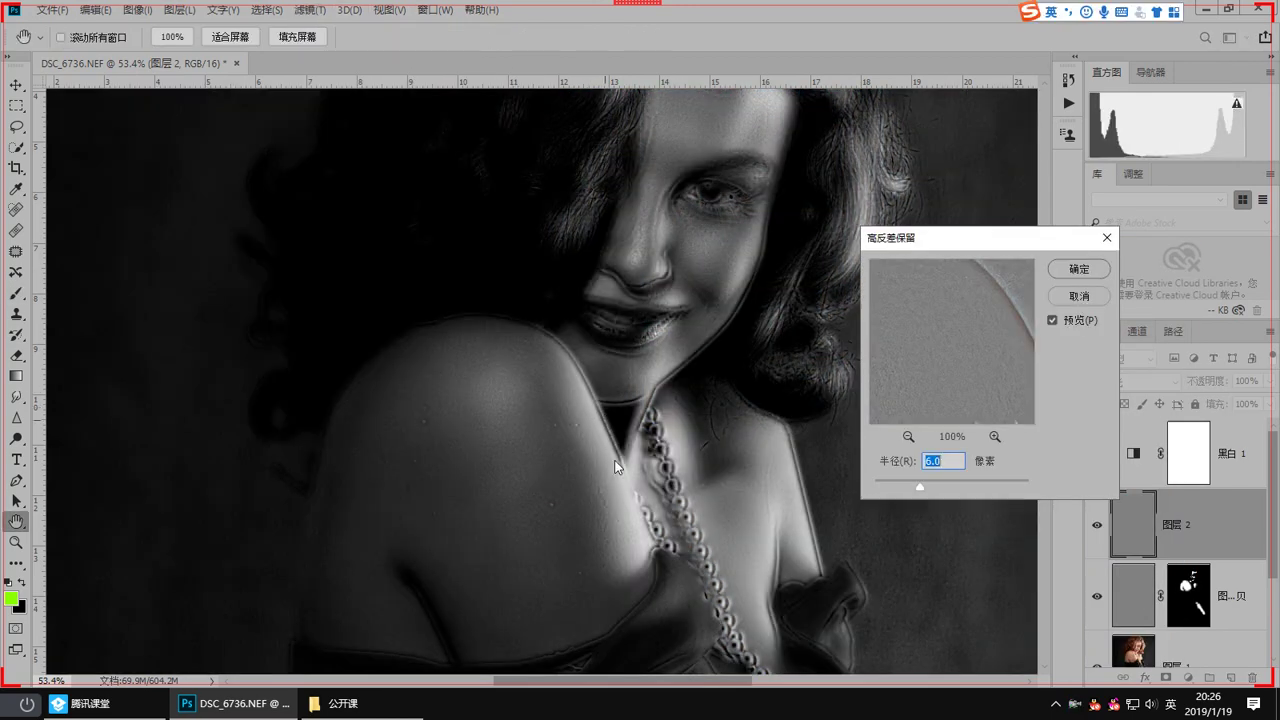
{"action": "left_click_drag", "start_coordinate": [528, 488], "coordinate": [546, 357]}
{"action": "scroll", "coordinate": [548, 359], "scroll_direction": "up", "scroll_amount": 3}
{"action": "left_click_drag", "start_coordinate": [930, 489], "coordinate": [934, 489]}
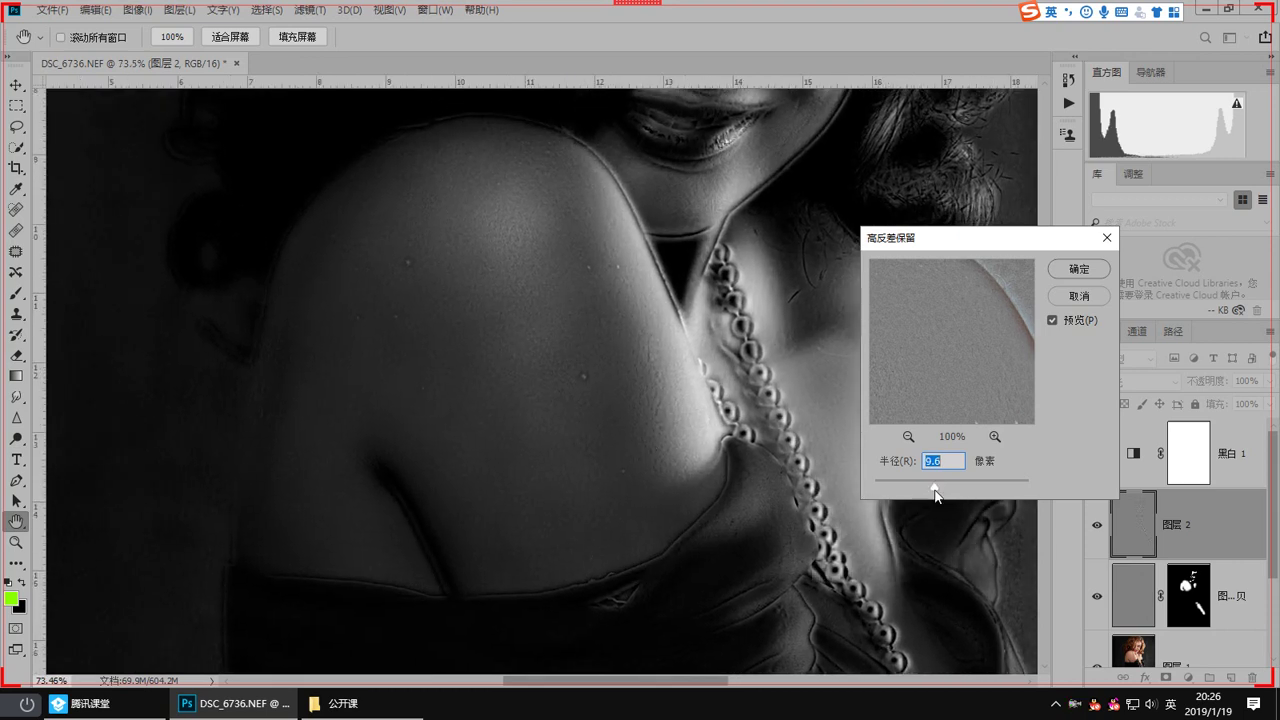
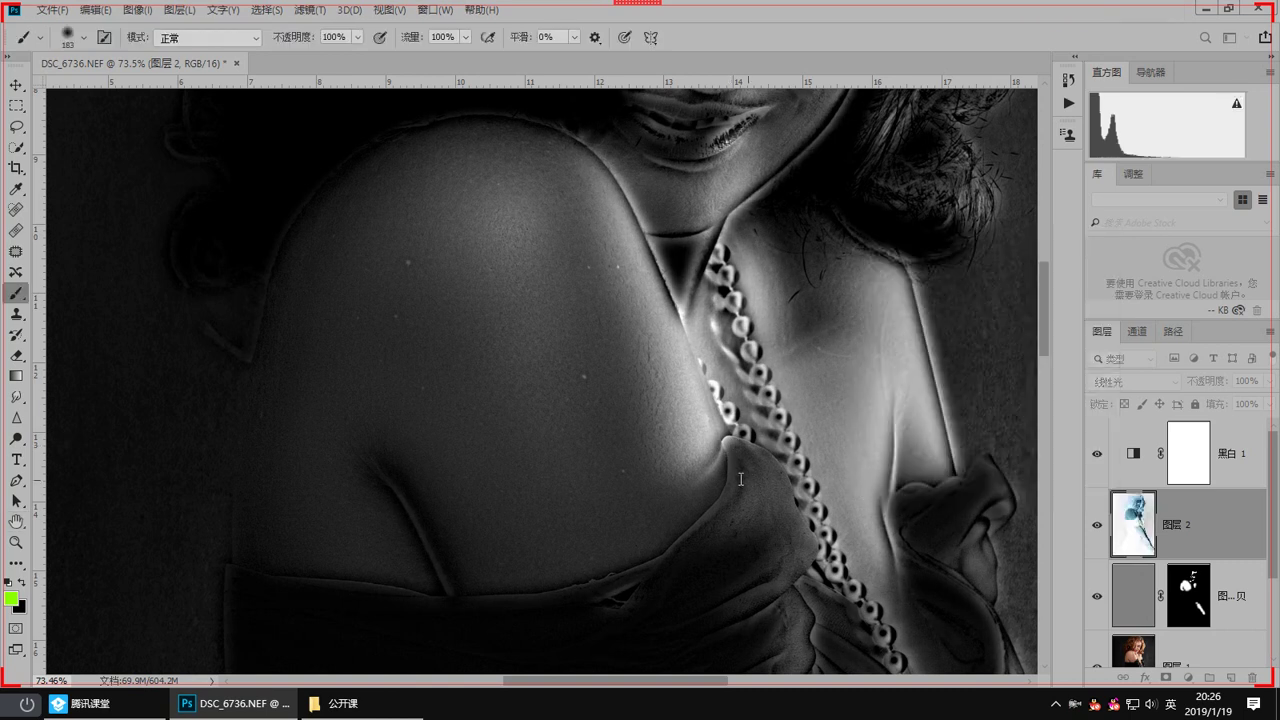
{"action": "key", "text": "Return"}
Step: Apply a Gaussian Blur with a radius of 12 pixels to the high-pass layer
{"action": "left_click", "coordinate": [309, 9]}
{"action": "mouse_move", "coordinate": [419, 208]}
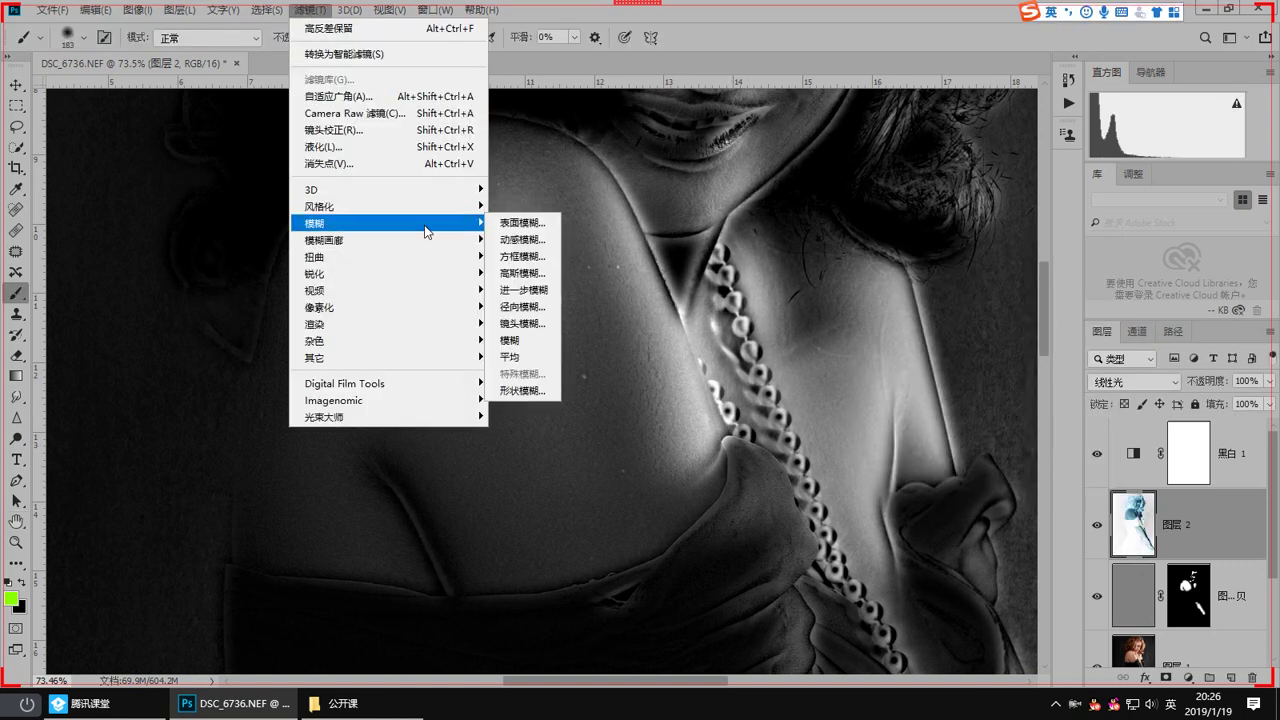
{"action": "left_click", "coordinate": [525, 277]}
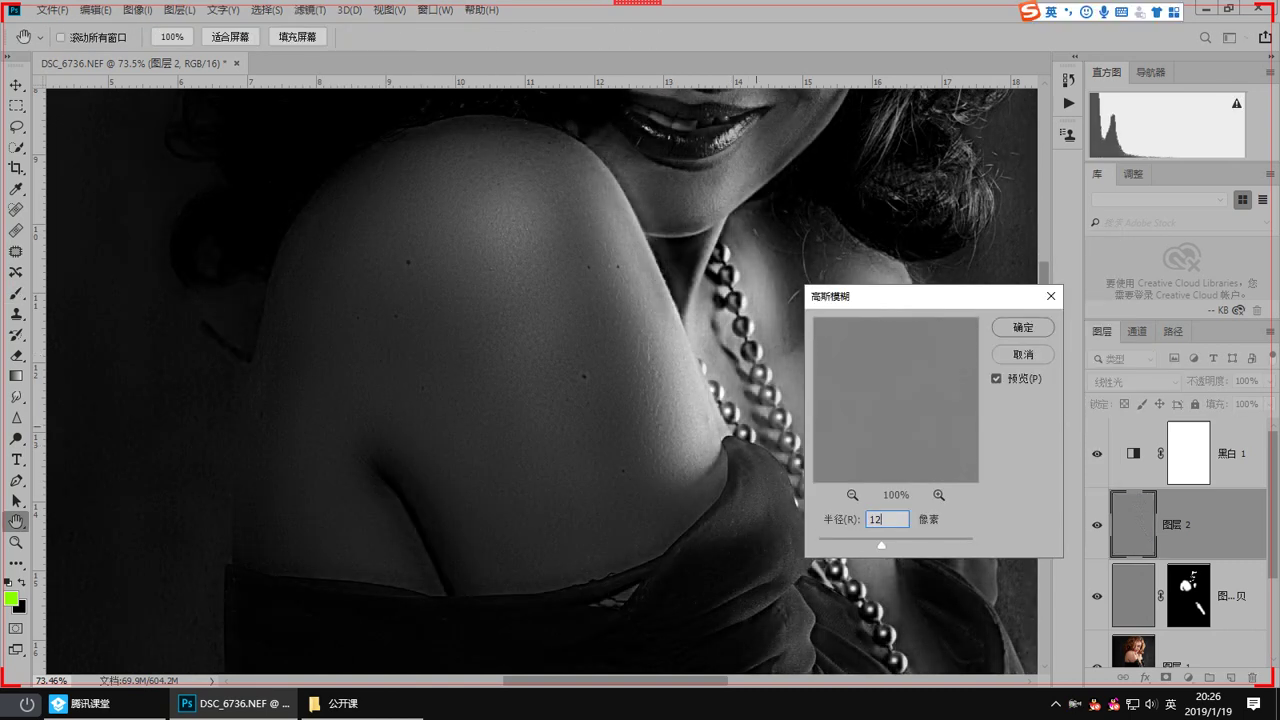
{"action": "key", "text": "Return"}
Step: Add a black layer mask to the blurred high-pass layer and ready the Brush tool with white as the foreground colour
{"action": "key", "text": "b"}
{"action": "left_click", "coordinate": [1166, 678], "text": "alt"}
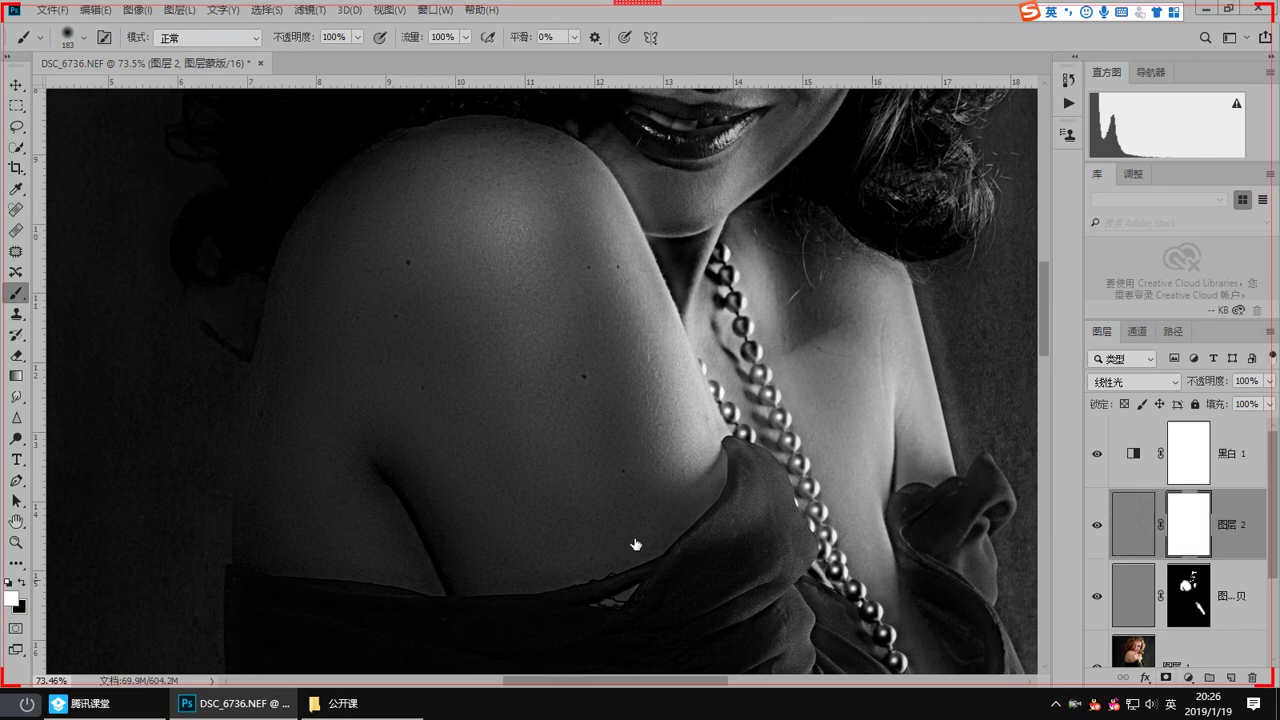
{"action": "key", "text": "d"}
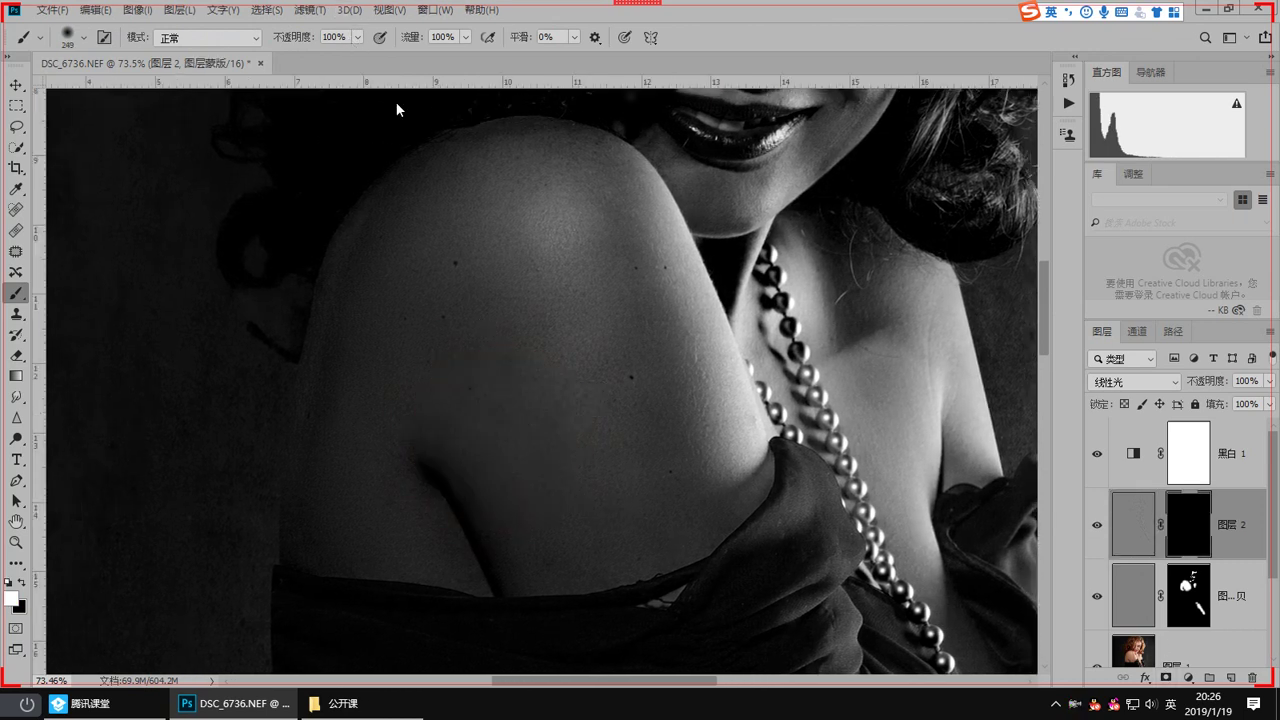
Step: Paint white on the new mask over the shoulder and upper arm, checking the skin in colour and in black and white
{"action": "mouse_move", "coordinate": [660, 413]}
{"action": "left_mouse_down"}
{"action": "mouse_move", "coordinate": [649, 423]}
{"action": "mouse_move", "coordinate": [591, 223]}
{"action": "mouse_move", "coordinate": [449, 217]}
{"action": "mouse_move", "coordinate": [437, 320]}
{"action": "mouse_move", "coordinate": [549, 377]}
{"action": "mouse_move", "coordinate": [537, 388]}
{"action": "left_mouse_up"}
{"action": "right_click", "coordinate": [457, 494], "text": "alt"}
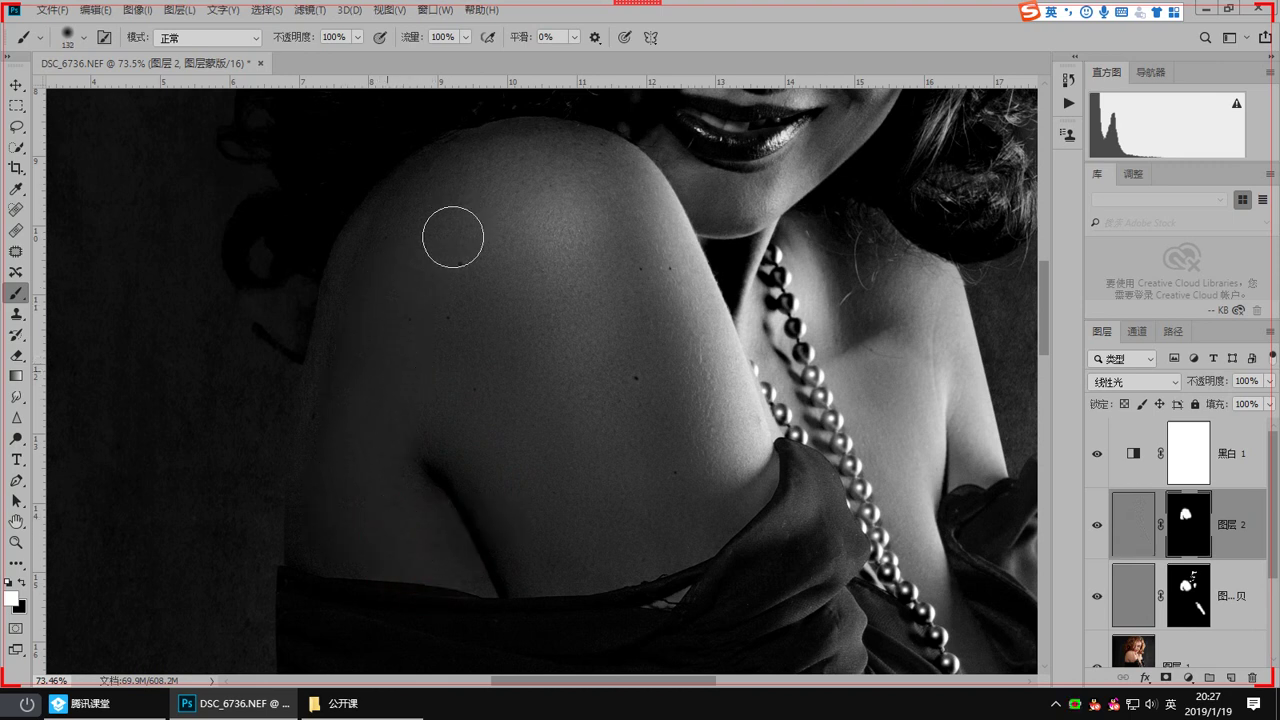
{"action": "scroll", "coordinate": [463, 416], "scroll_direction": "up", "scroll_amount": 3}
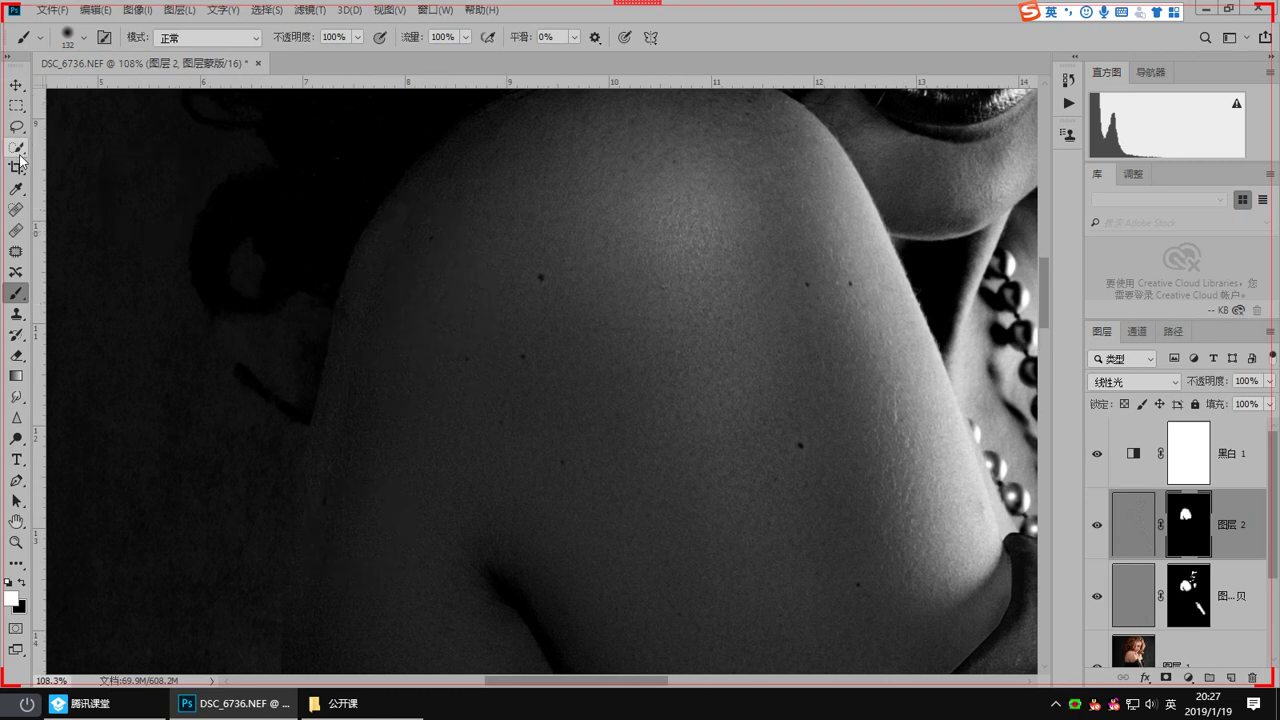
{"action": "left_click", "coordinate": [1097, 453]}
{"action": "scroll", "coordinate": [456, 380], "scroll_direction": "down", "scroll_amount": 3}
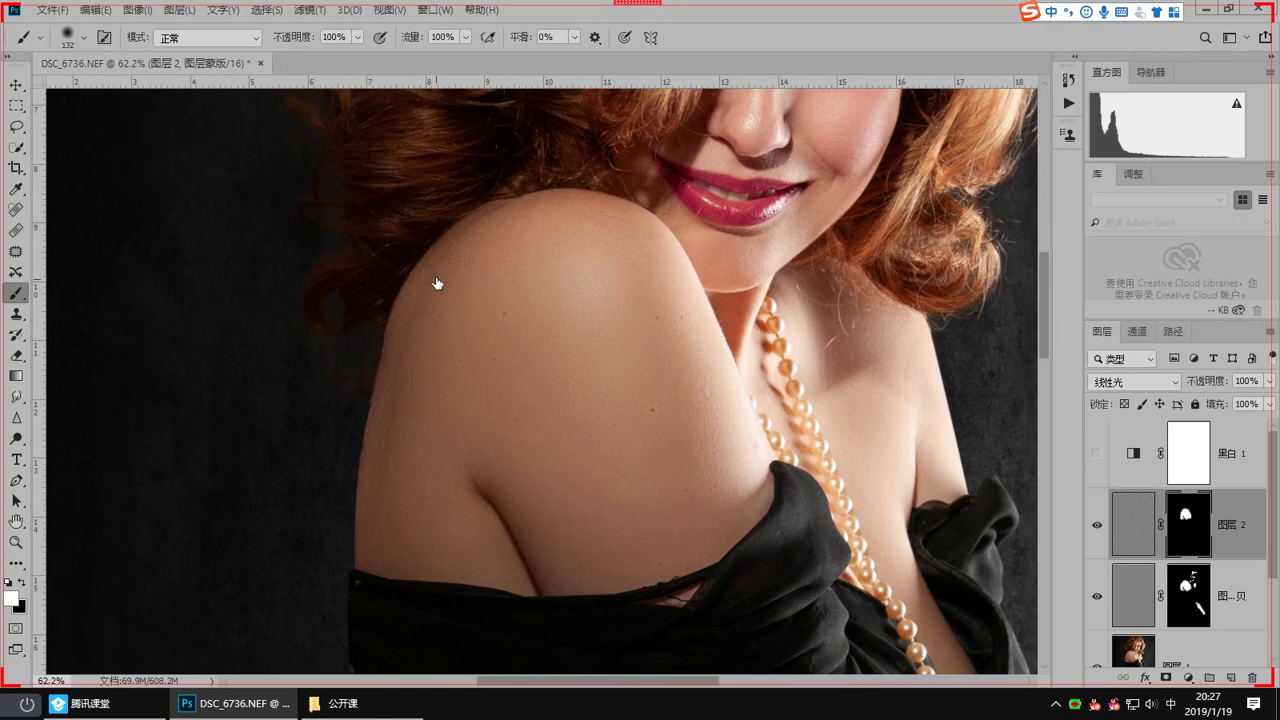
{"action": "left_click", "coordinate": [1097, 453]}
{"action": "left_click_drag", "start_coordinate": [618, 411], "coordinate": [608, 421]}
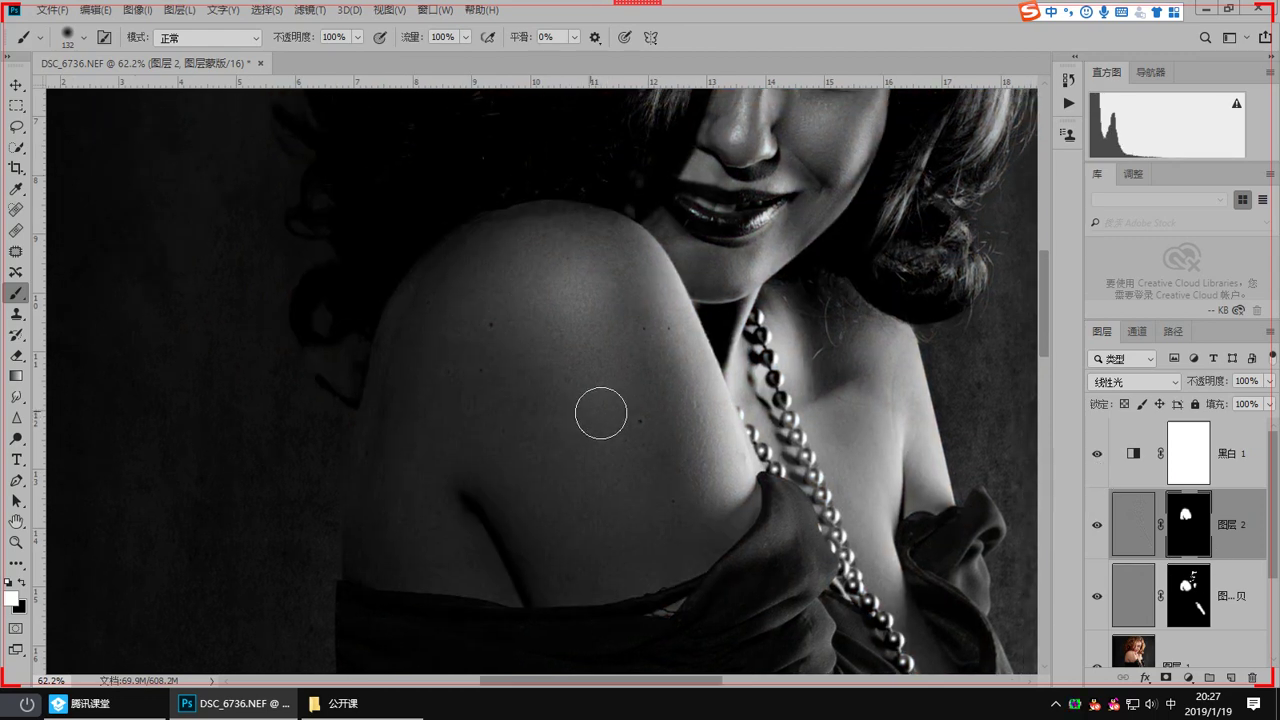
Step: Paint the second smoothing layer into its mask over the cheek, chin and forehead, checking the face in colour first
{"action": "left_click", "coordinate": [1097, 459]}
{"action": "scroll", "coordinate": [784, 346], "scroll_direction": "up", "scroll_amount": 5}
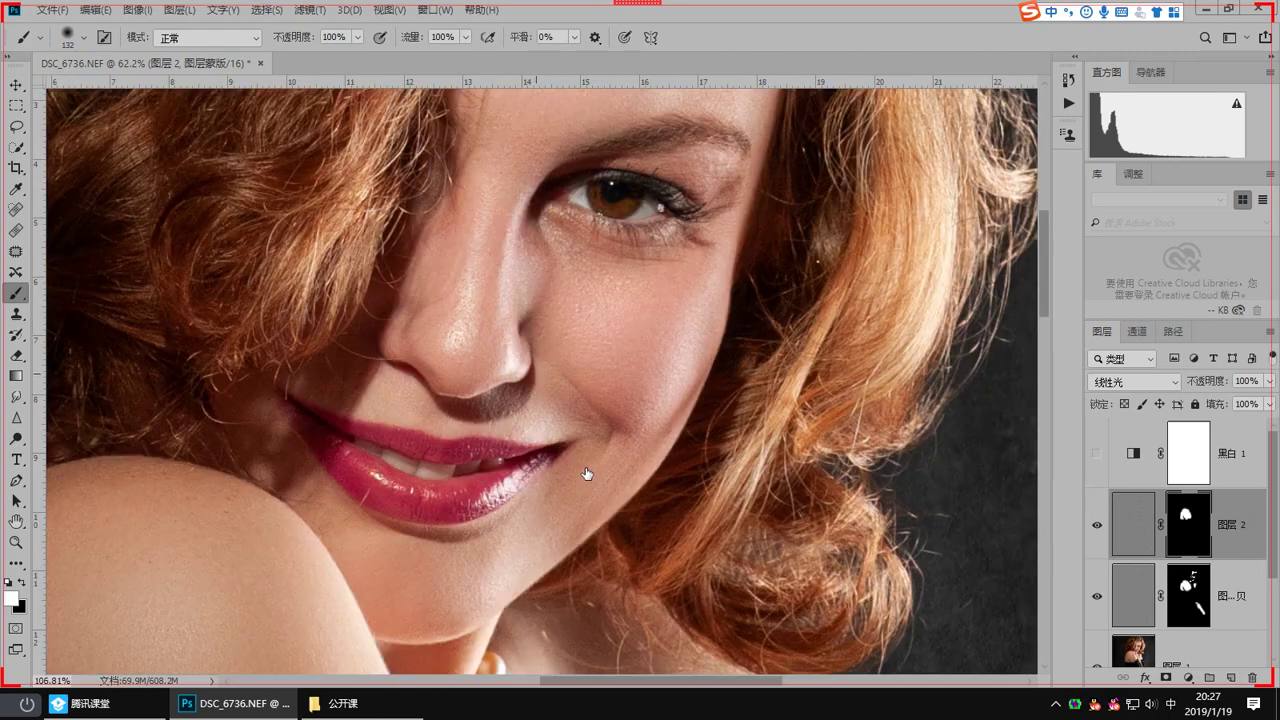
{"action": "left_click", "coordinate": [1097, 455]}
{"action": "left_click_drag", "start_coordinate": [627, 355], "coordinate": [677, 443]}
{"action": "left_click_drag", "start_coordinate": [677, 443], "coordinate": [656, 445]}
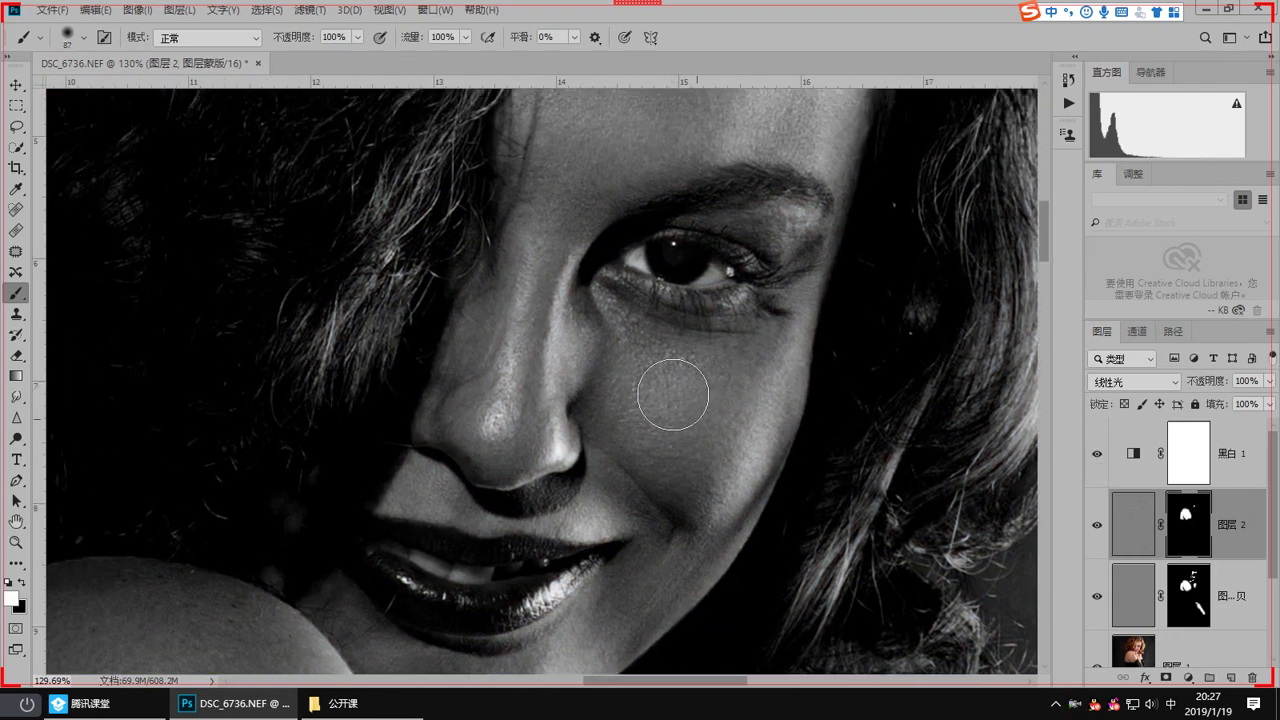
{"action": "scroll", "coordinate": [508, 508], "scroll_direction": "down", "scroll_amount": 3}
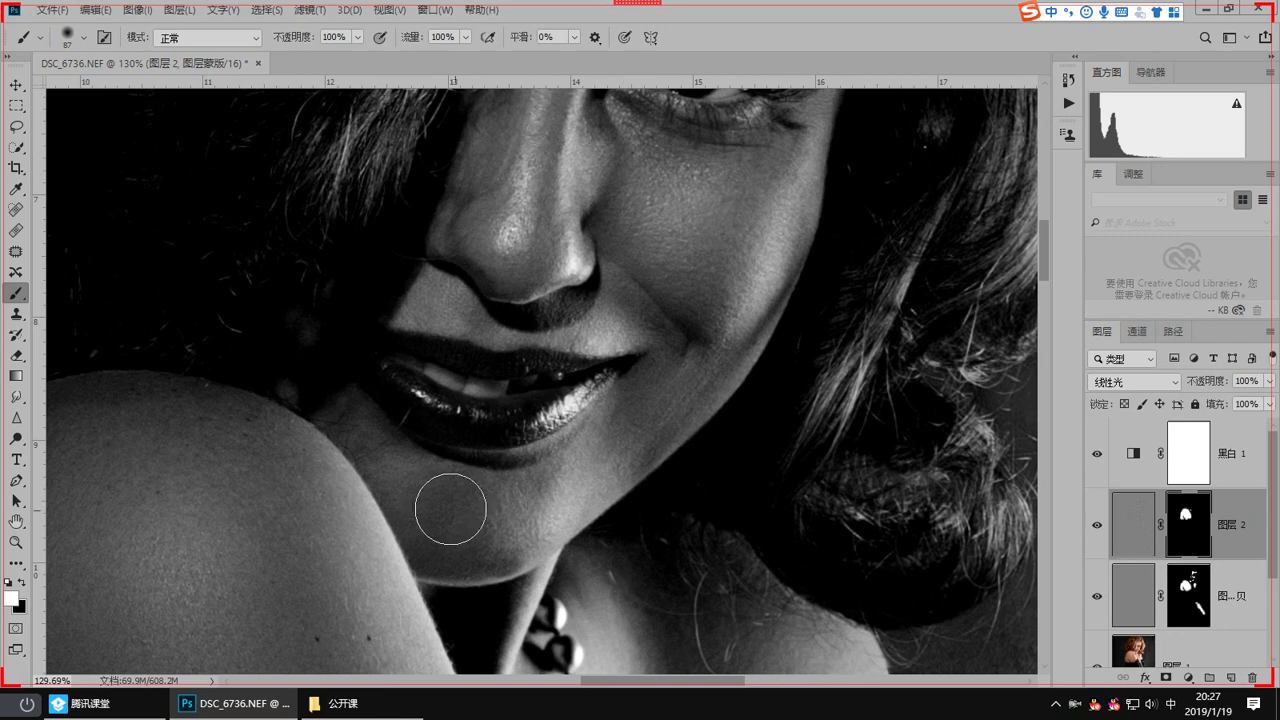
{"action": "scroll", "coordinate": [528, 400], "scroll_direction": "up", "scroll_amount": 7}
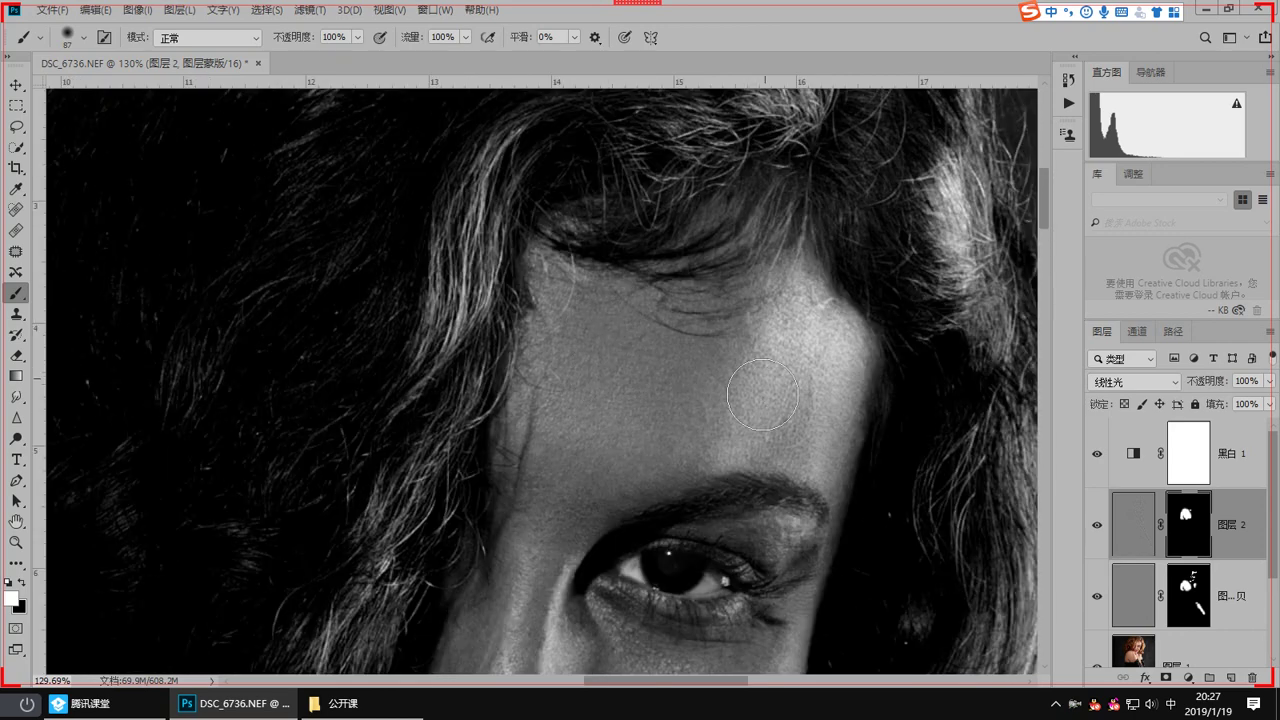
Step: Hide the black-and-white layer and stamp all visible layers into a new layer
{"action": "scroll", "coordinate": [593, 390], "scroll_direction": "down", "scroll_amount": 5}
{"action": "left_click", "coordinate": [1097, 453]}
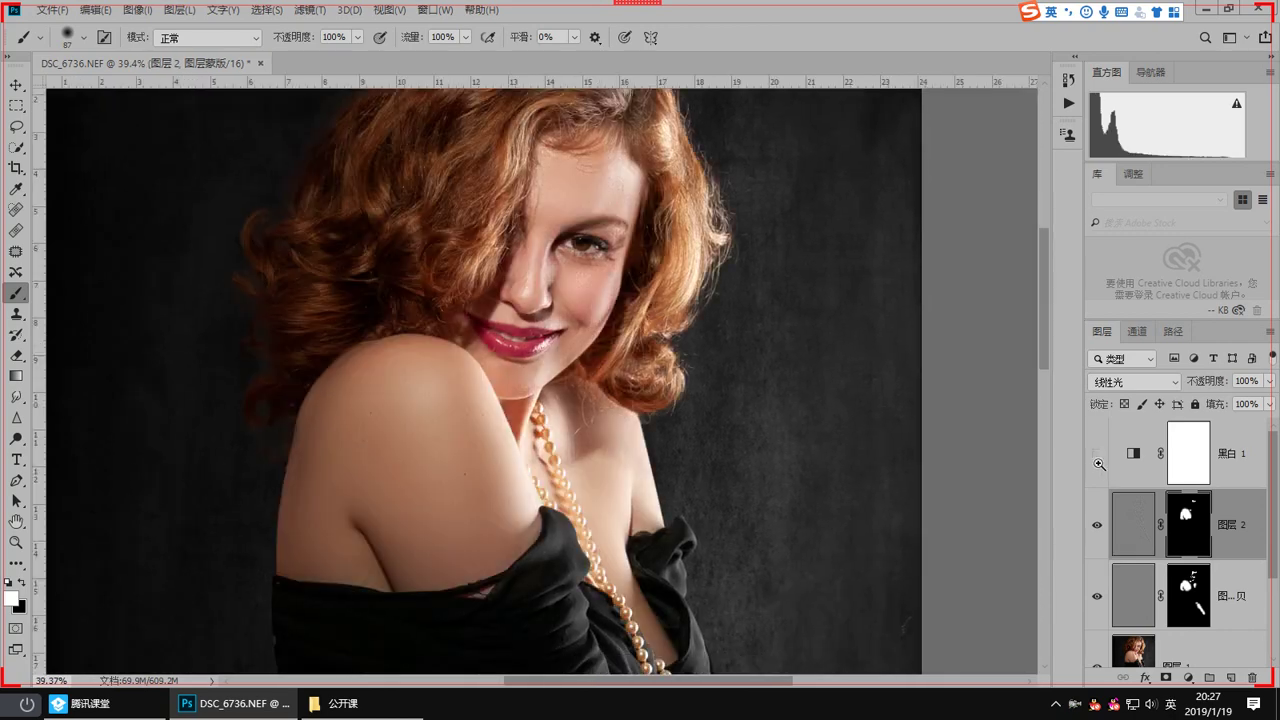
{"action": "key", "text": "ctrl+r"}
{"action": "left_click_drag", "start_coordinate": [482, 506], "coordinate": [582, 423]}
{"action": "key", "text": "ctrl+shift+alt+e"}
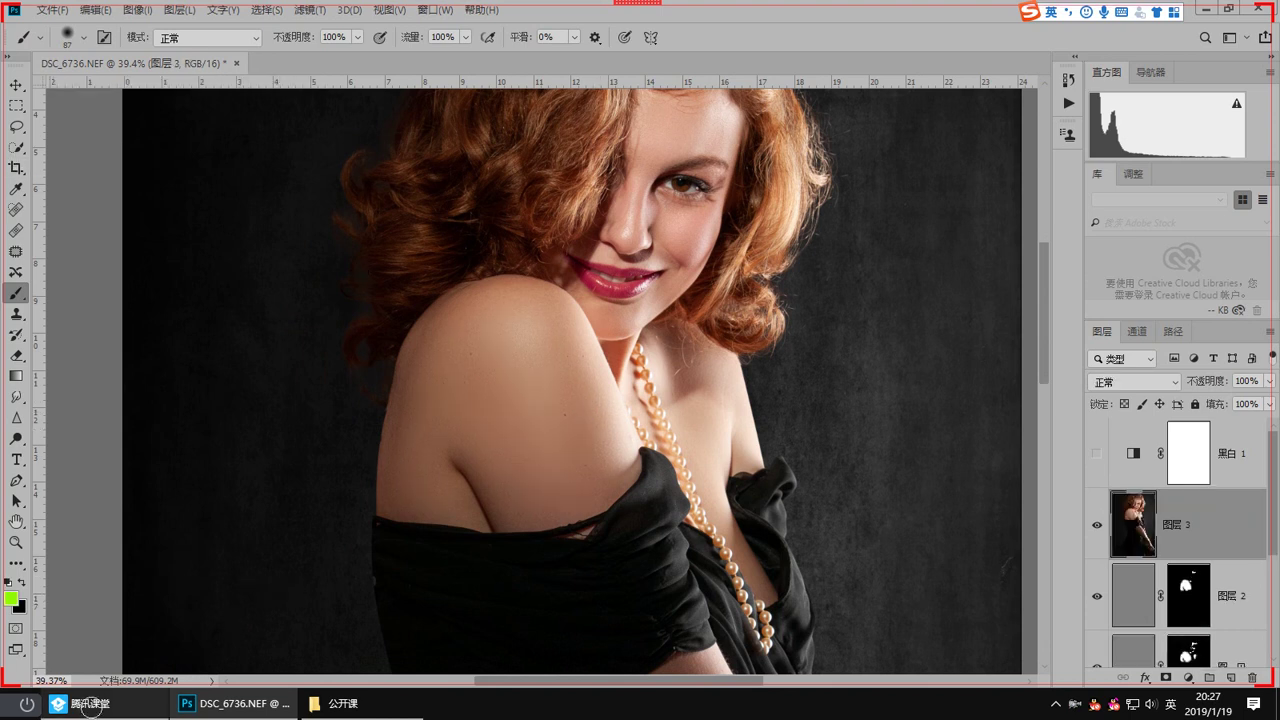
{"action": "left_click", "coordinate": [88, 708]}
{"action": "left_click", "coordinate": [88, 706]}
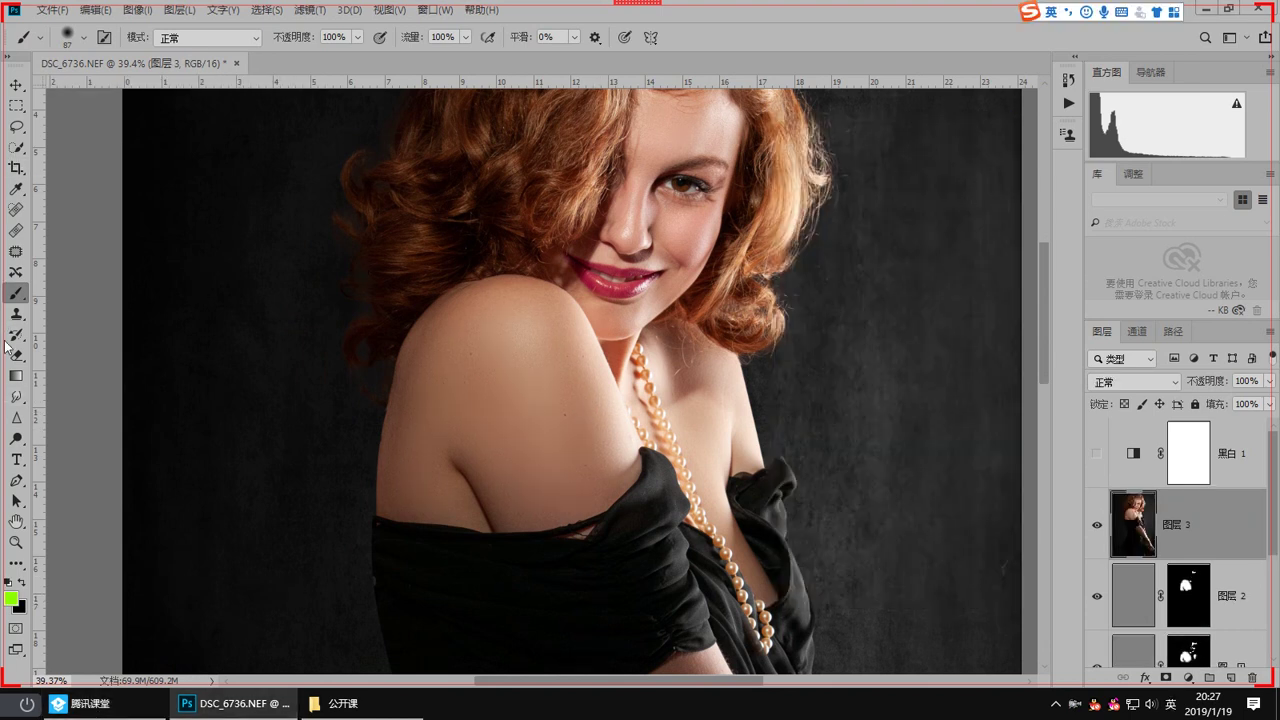
Step: Draw a closed Pen path along the shoulder's outer edge and around the adjacent hair and background, and convert it into a selection
{"action": "left_click", "coordinate": [16, 480]}
{"action": "scroll", "coordinate": [337, 470], "scroll_direction": "up", "scroll_amount": 3}
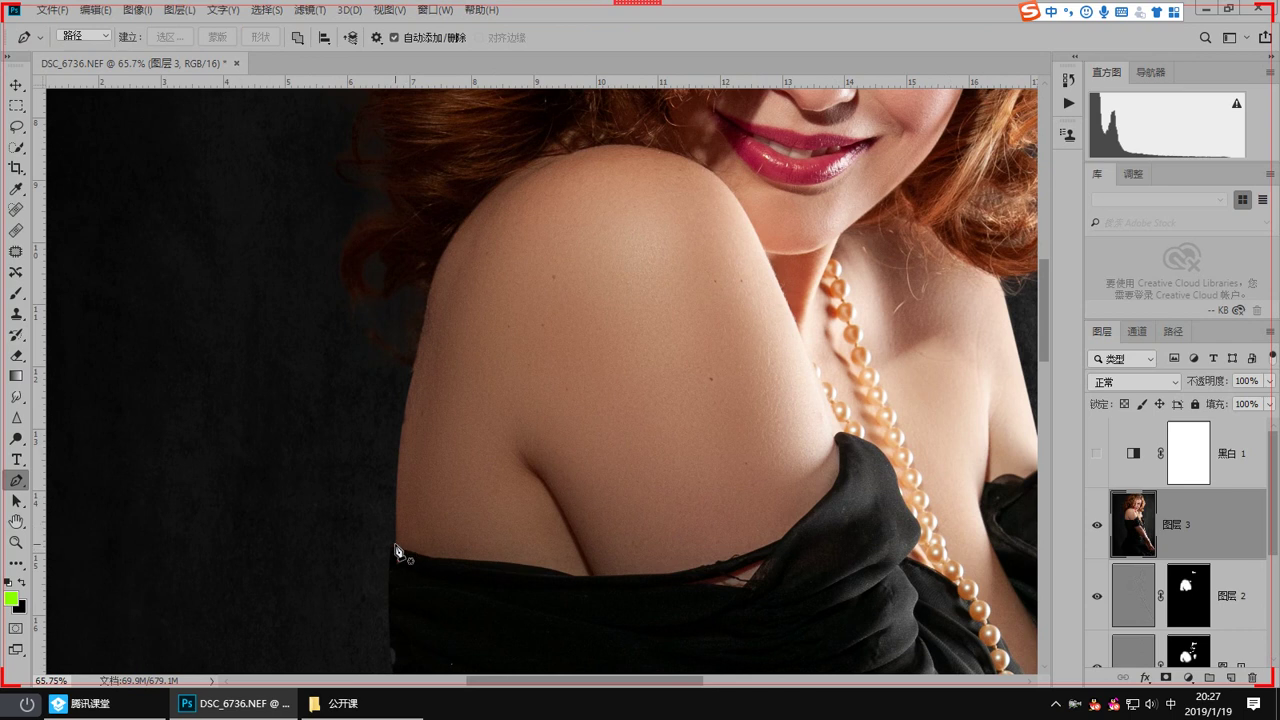
{"action": "left_click", "coordinate": [396, 547]}
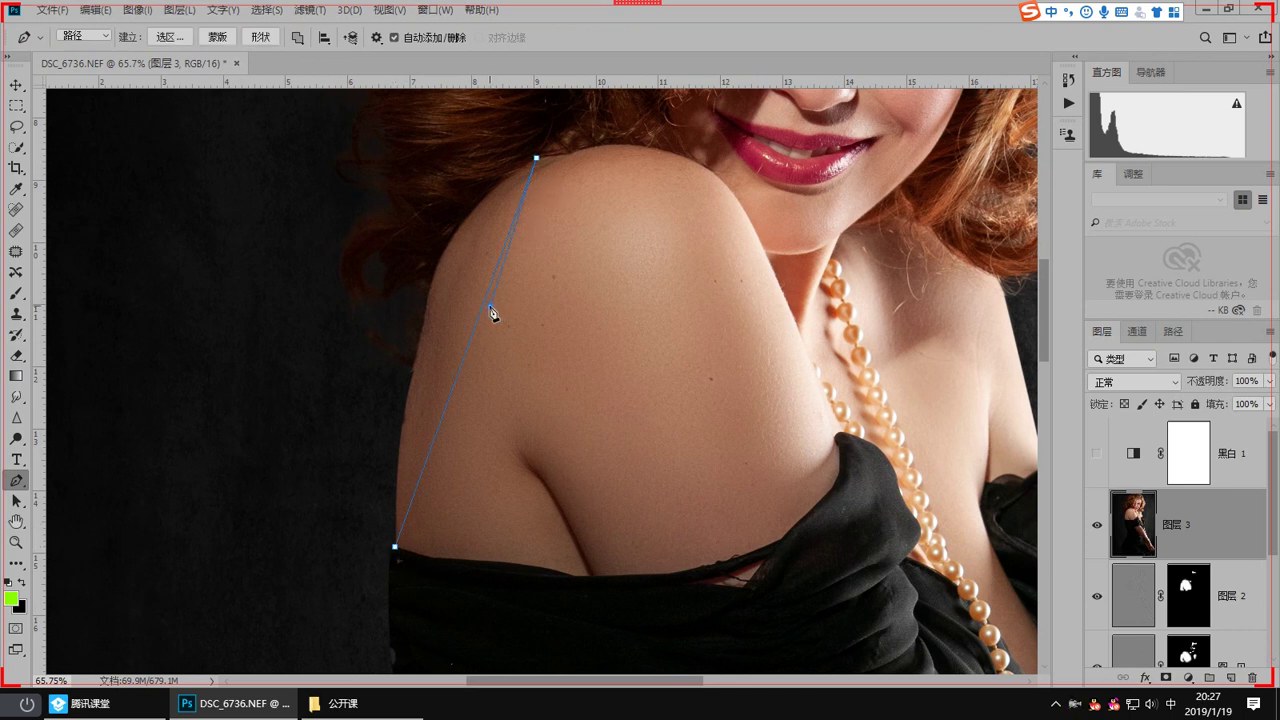
{"action": "left_click_drag", "start_coordinate": [485, 308], "coordinate": [444, 274]}
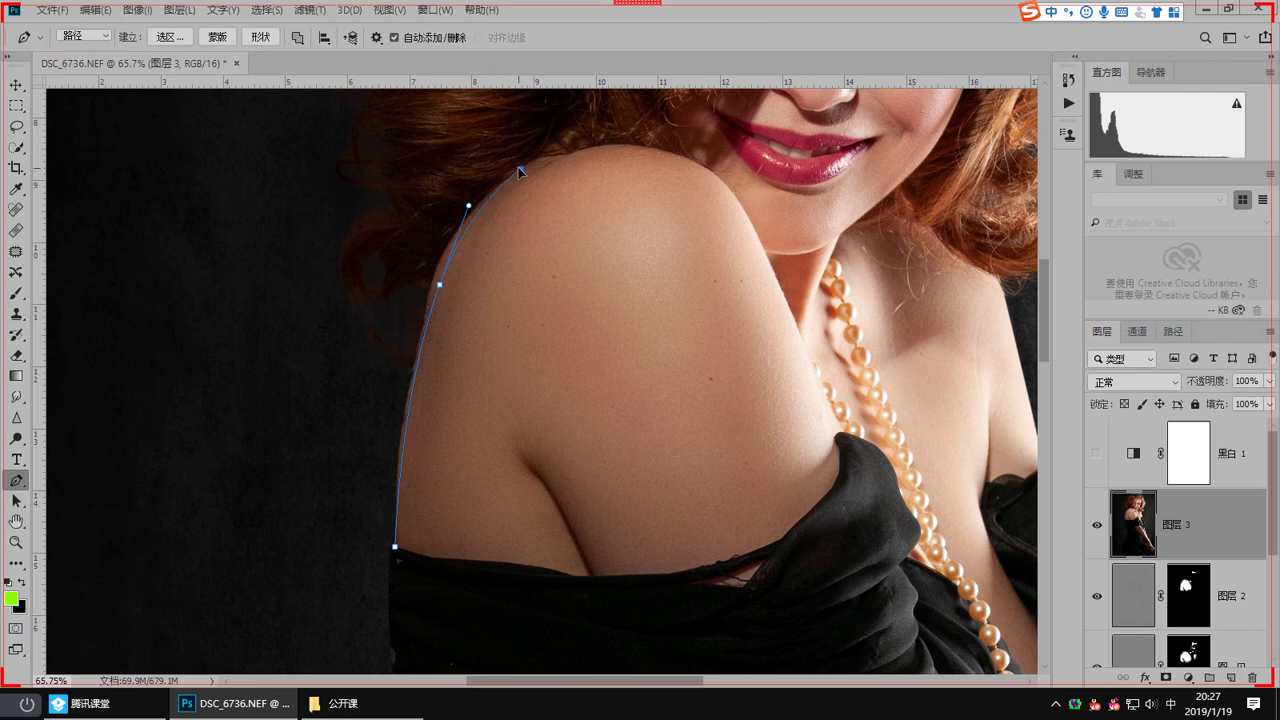
{"action": "left_click_drag", "start_coordinate": [380, 232], "coordinate": [443, 294]}
{"action": "left_click_drag", "start_coordinate": [622, 166], "coordinate": [592, 162]}
{"action": "left_click_drag", "start_coordinate": [396, 175], "coordinate": [286, 237]}
{"action": "left_click_drag", "start_coordinate": [234, 507], "coordinate": [241, 527]}
{"action": "left_click_drag", "start_coordinate": [300, 621], "coordinate": [329, 531]}
{"action": "left_click_drag", "start_coordinate": [387, 514], "coordinate": [402, 509]}
{"action": "left_click_drag", "start_coordinate": [572, 450], "coordinate": [571, 497]}
{"action": "key", "text": "ctrl+Return"}
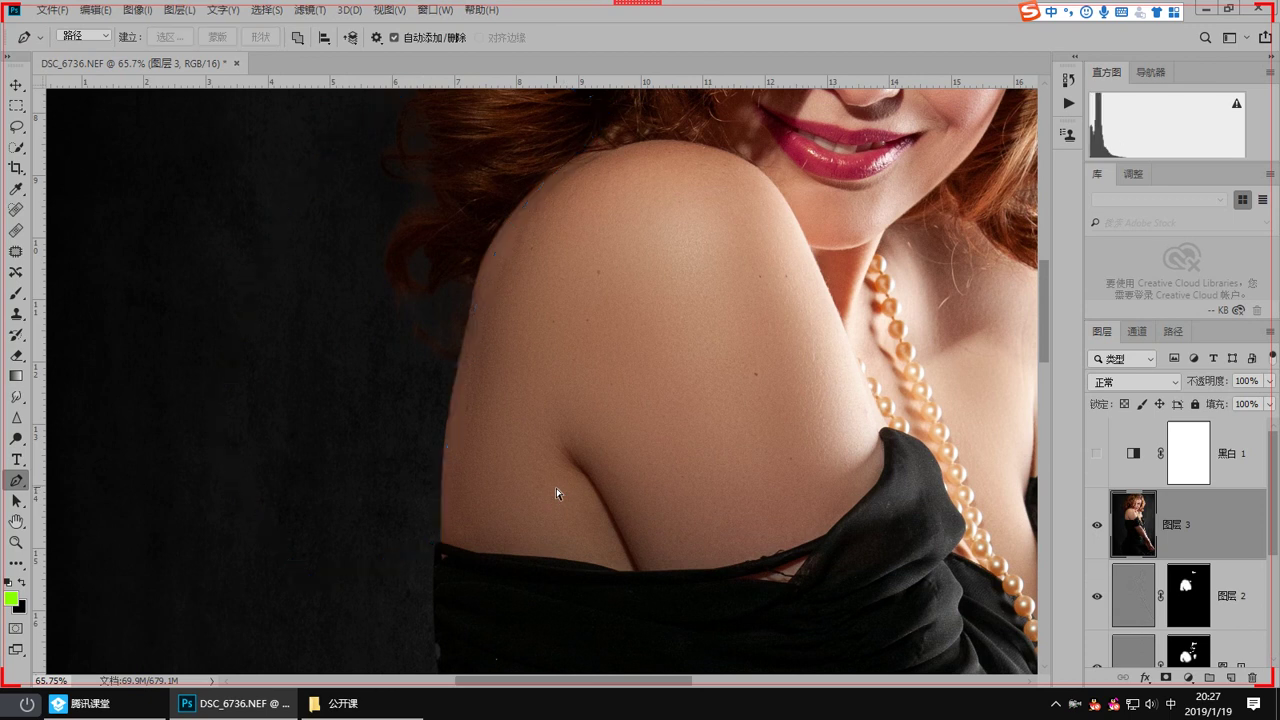
Step: Feather the selection by 1 pixel and copy its contents onto two new layers
{"action": "left_click", "coordinate": [17, 106]}
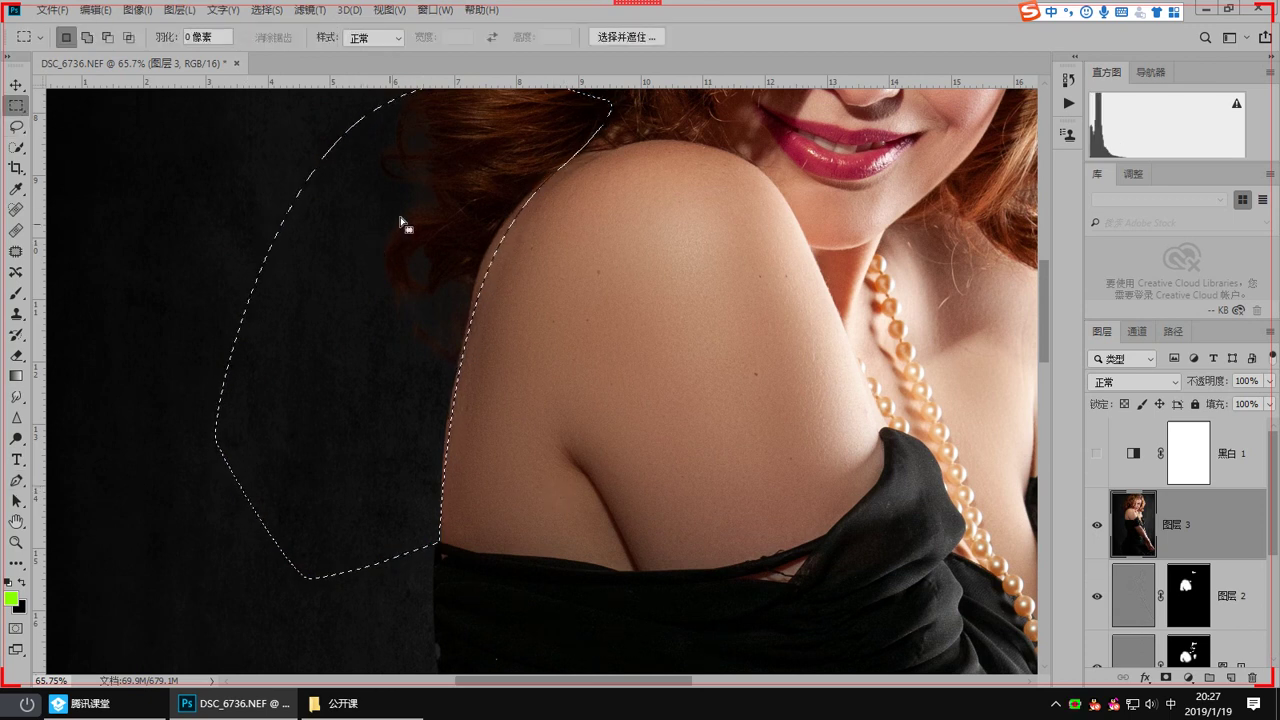
{"action": "right_click", "coordinate": [454, 180]}
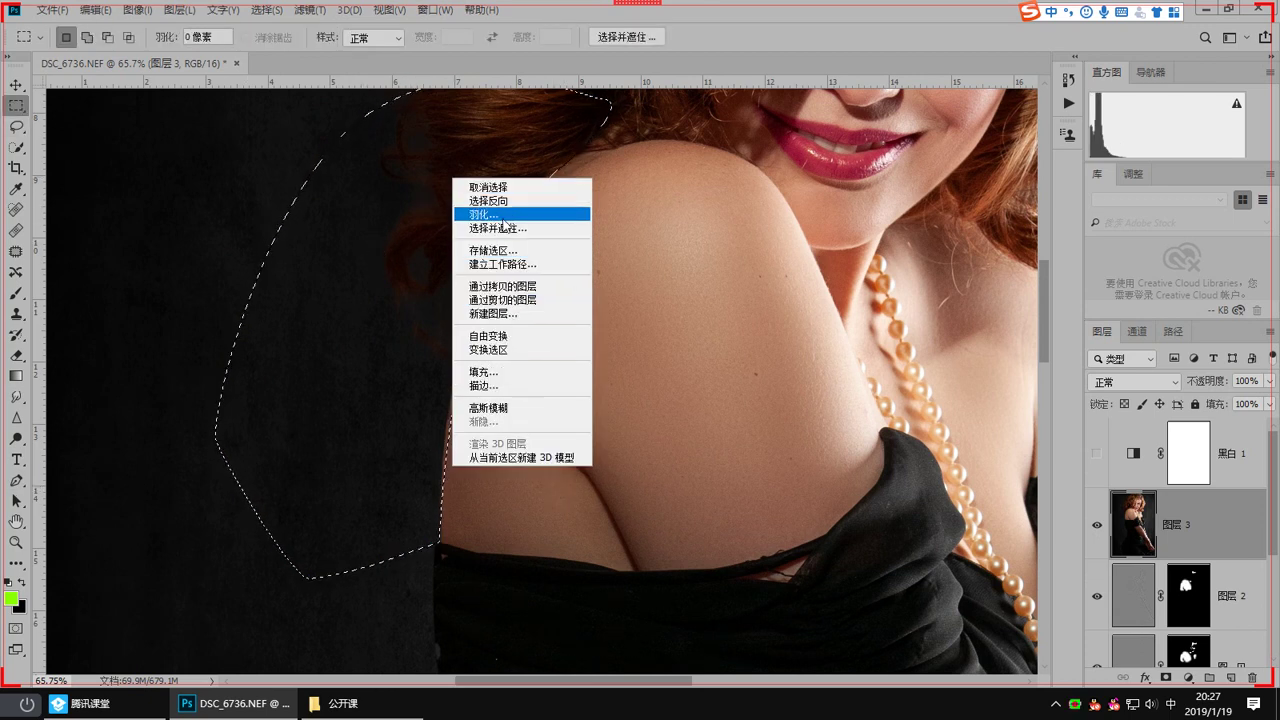
{"action": "left_click", "coordinate": [500, 214]}
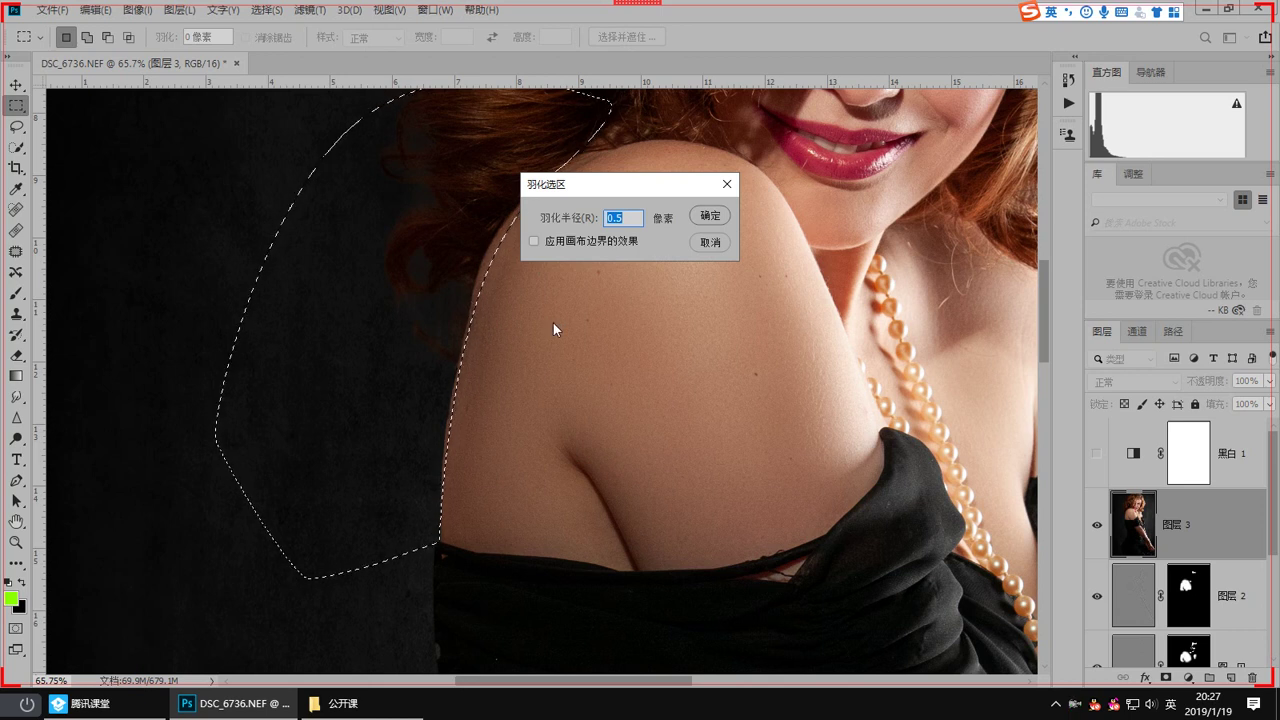
{"action": "type", "text": "1"}
{"action": "key", "text": "Return"}
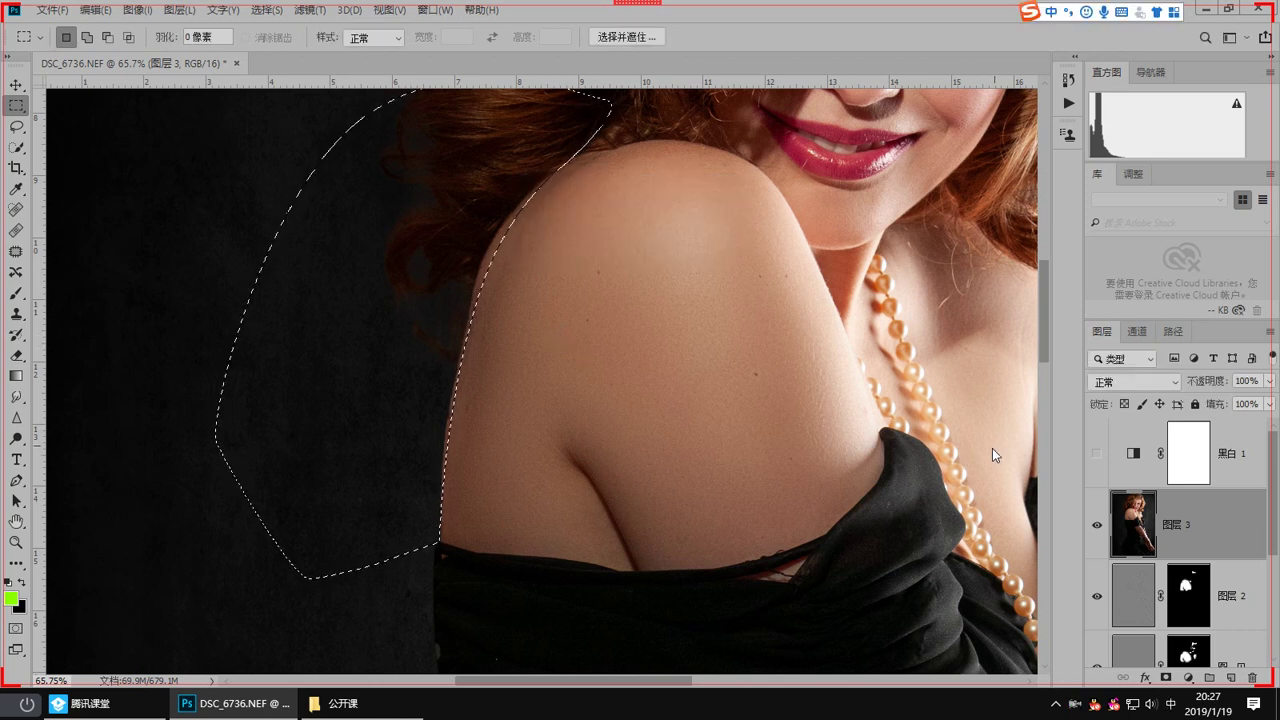
{"action": "key", "text": "ctrl+j"}
{"action": "key", "text": "ctrl+j"}
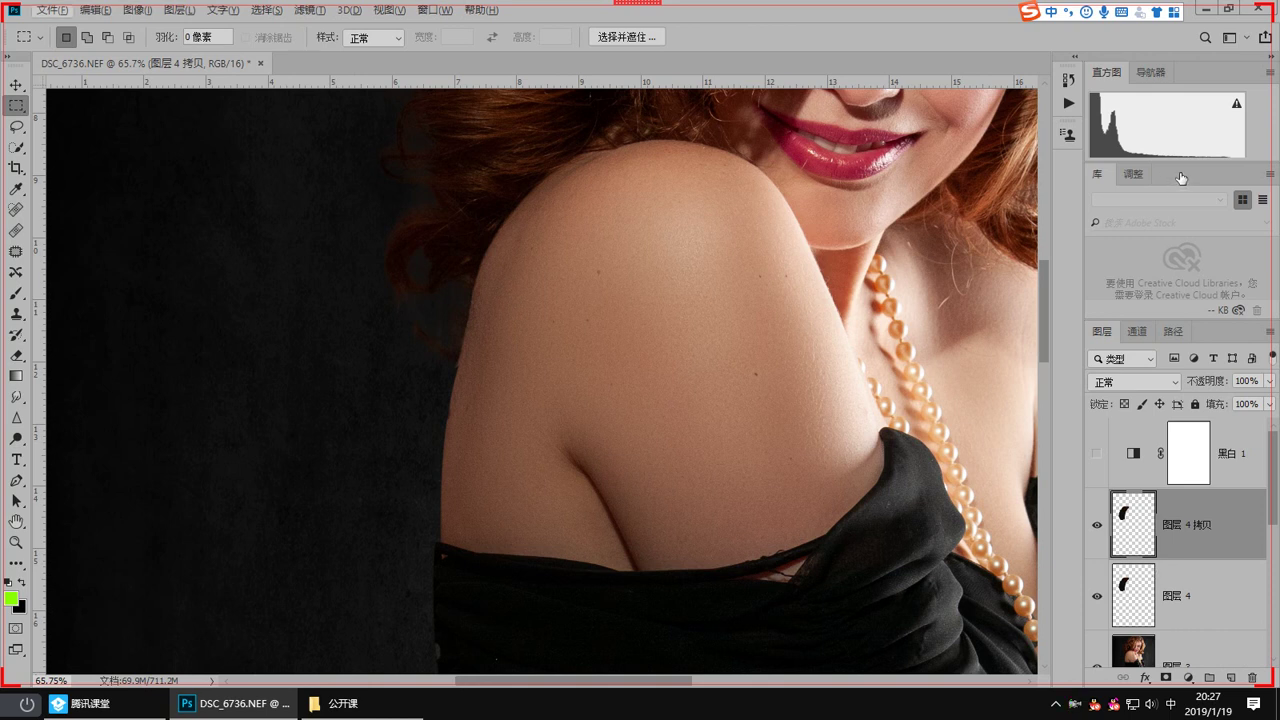
Step: Clip the upper copy to the layer beneath it and clear the library and histogram panels to enlarge the layer list
{"action": "left_click_drag", "start_coordinate": [1181, 178], "coordinate": [884, 332]}
{"action": "left_click", "coordinate": [880, 324]}
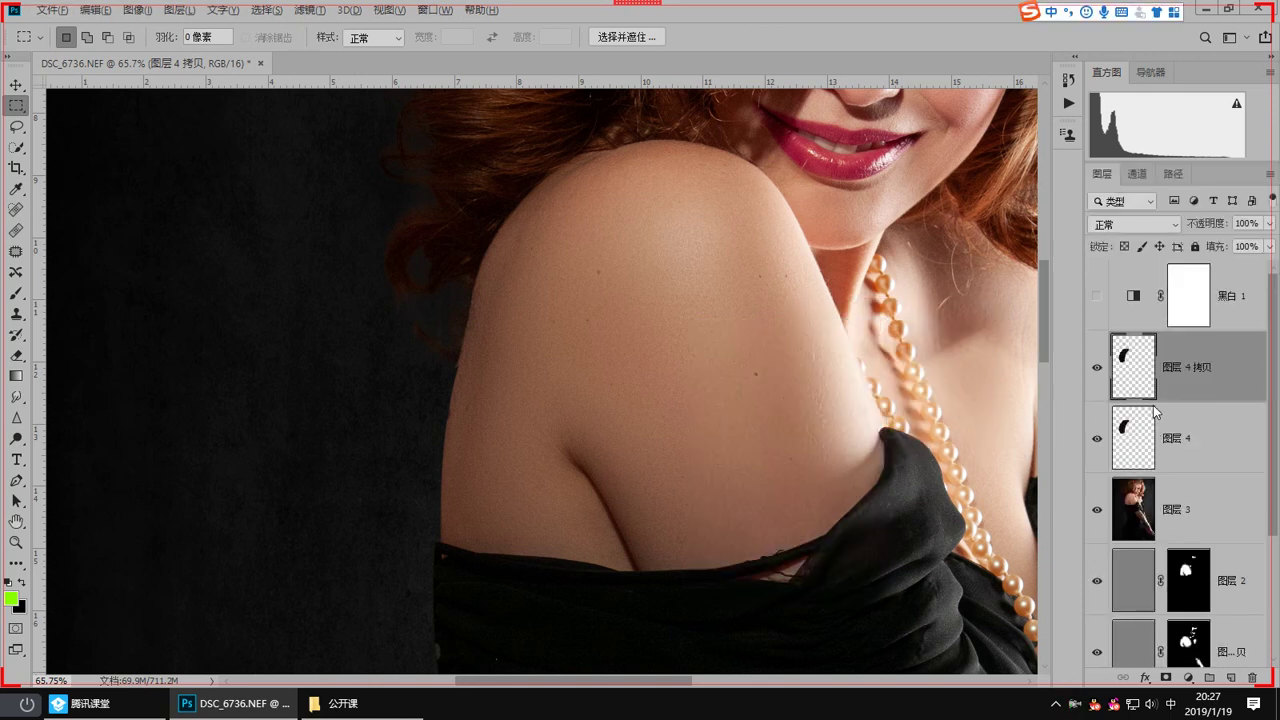
{"action": "left_click", "coordinate": [1153, 400], "text": "alt"}
{"action": "left_click_drag", "start_coordinate": [1198, 73], "coordinate": [711, 304]}
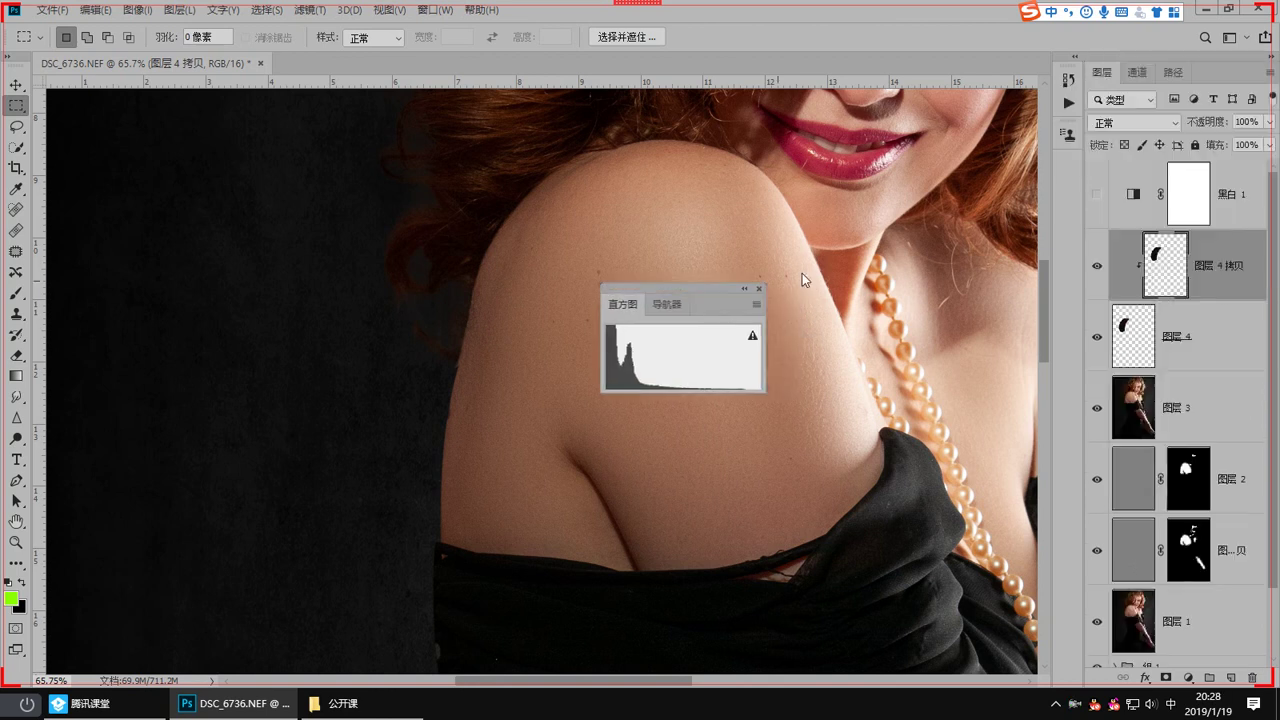
{"action": "left_click", "coordinate": [760, 289]}
Step: Warp the clipped copy slightly towards the shoulder's outer edge
{"action": "key", "text": "ctrl+t"}
{"action": "right_click", "coordinate": [541, 222]}
{"action": "left_click", "coordinate": [589, 320]}
{"action": "mouse_move", "coordinate": [584, 227]}
{"action": "left_mouse_down"}
{"action": "mouse_move", "coordinate": [593, 234]}
{"action": "mouse_move", "coordinate": [589, 224]}
{"action": "left_mouse_up"}
{"action": "key", "text": "Return"}
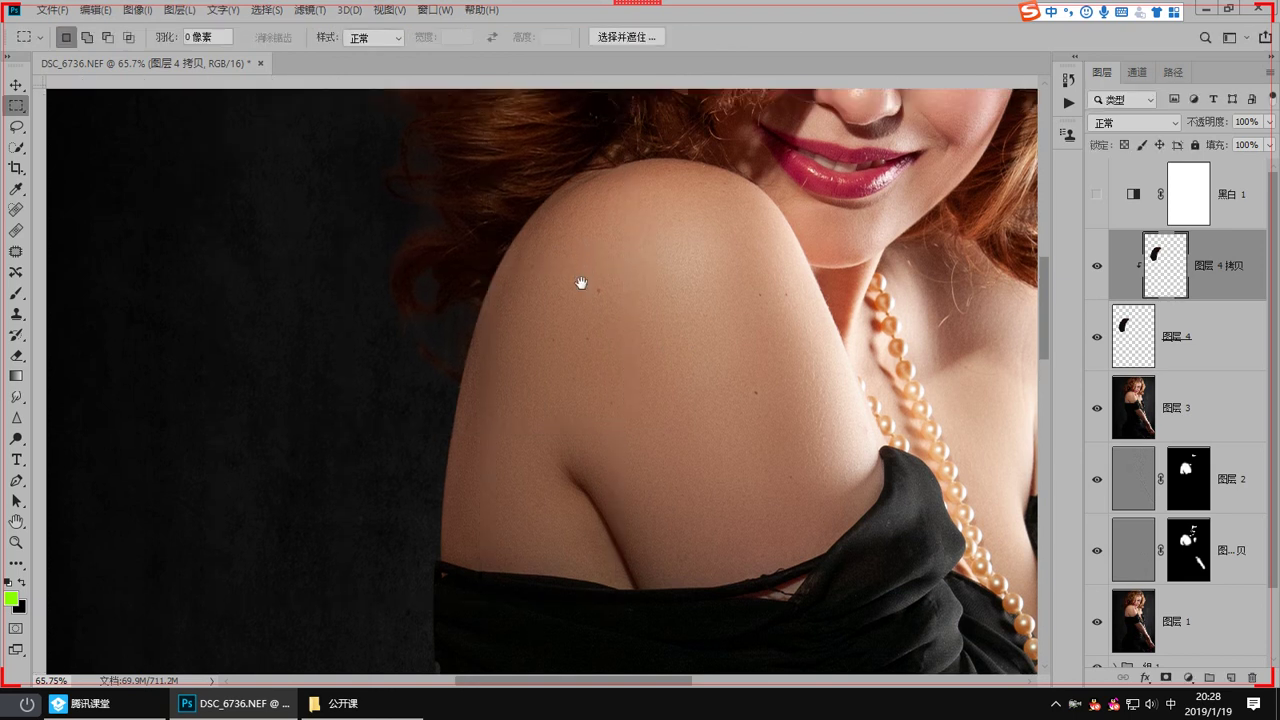
Step: Warp the lower copy so its edge overlaps the uneven outer edge of the shoulder
{"action": "key", "text": "alt+bracketleft"}
{"action": "key", "text": "ctrl+t"}
{"action": "right_click", "coordinate": [584, 222]}
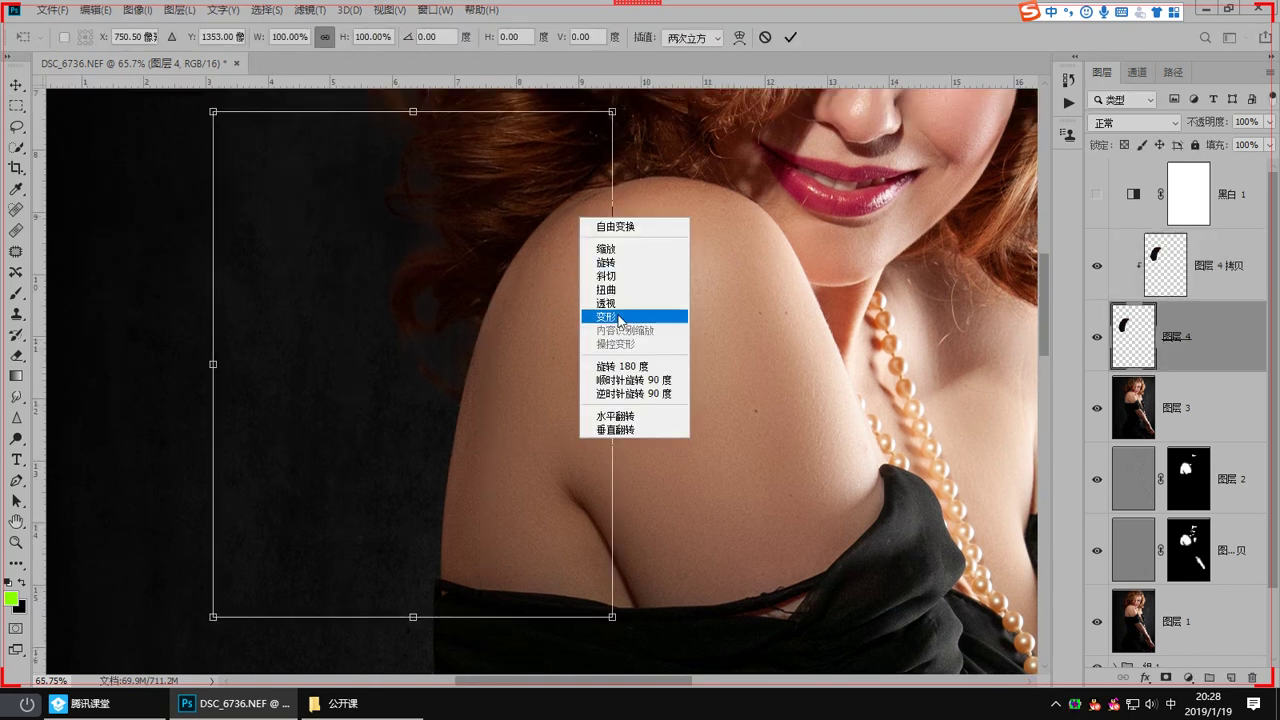
{"action": "left_click", "coordinate": [606, 316]}
{"action": "left_click_drag", "start_coordinate": [627, 131], "coordinate": [638, 130]}
{"action": "left_click_drag", "start_coordinate": [559, 391], "coordinate": [536, 449]}
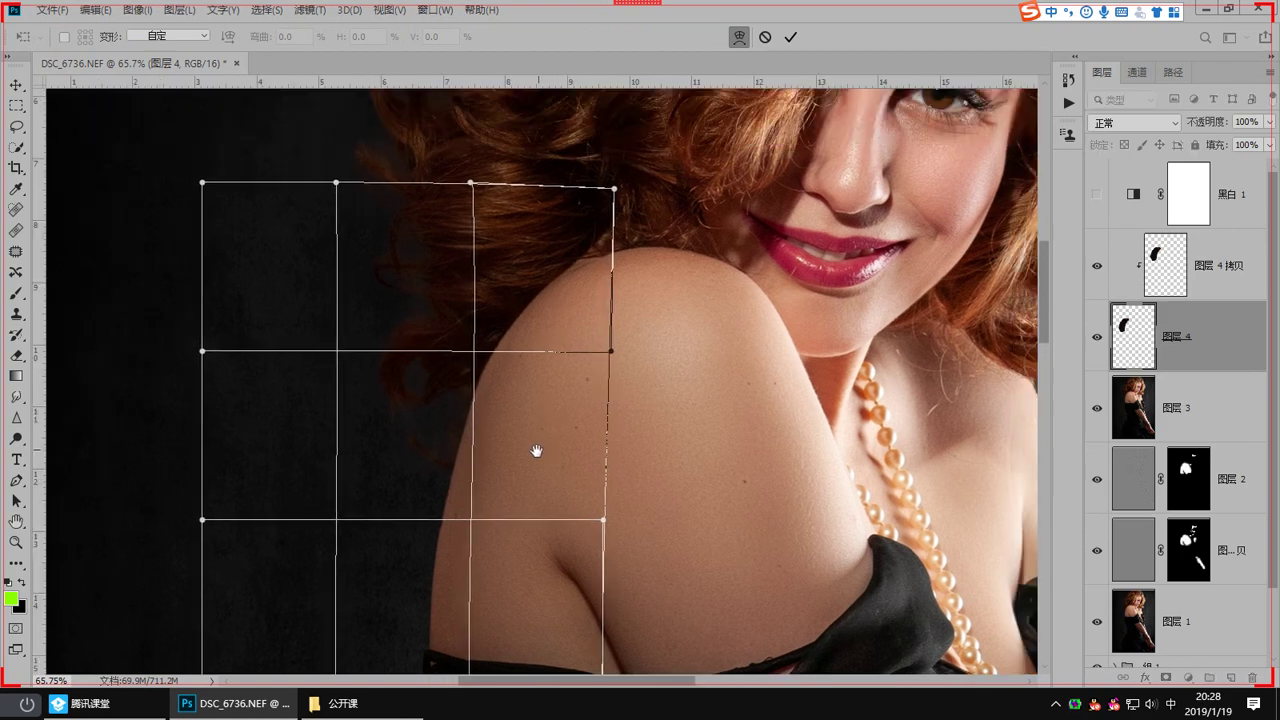
{"action": "key", "text": "Return"}
{"action": "left_click_drag", "start_coordinate": [614, 267], "coordinate": [616, 365]}
Step: Add a mask to the lower copy and paint it with a small soft brush where the shoulder's top meets the hair
{"action": "scroll", "coordinate": [615, 365], "scroll_direction": "up", "scroll_amount": 4}
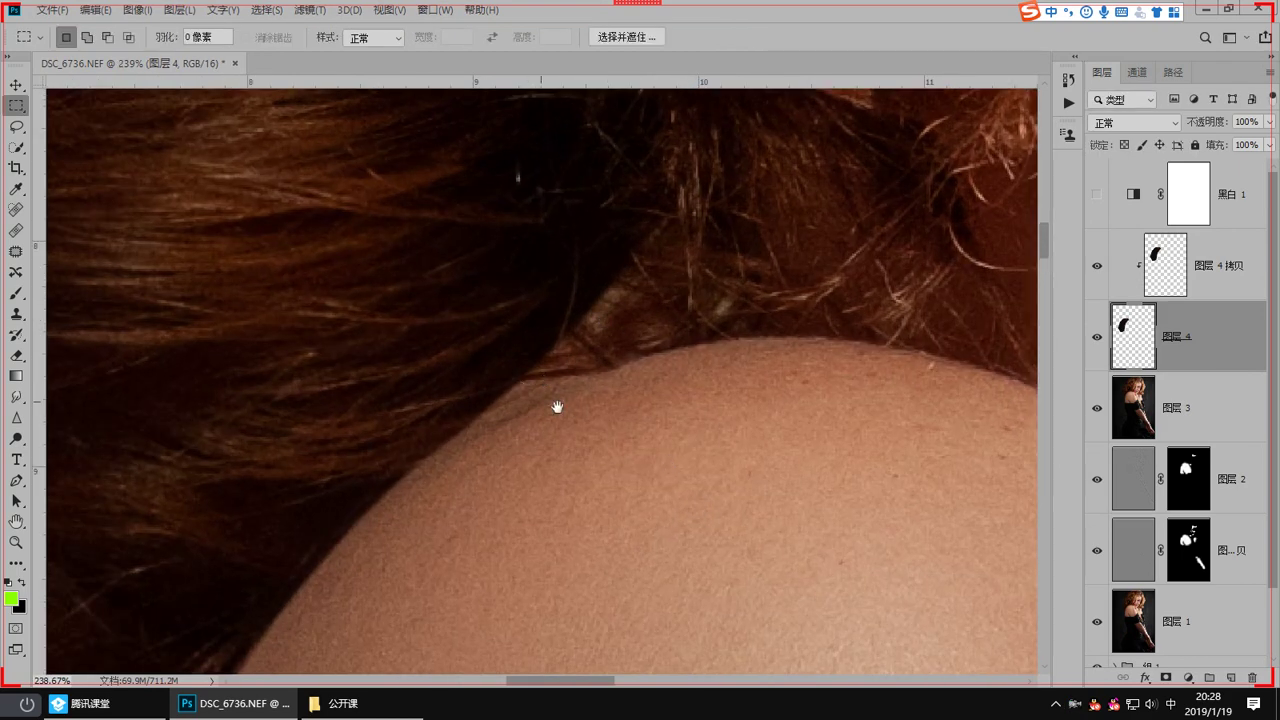
{"action": "left_click", "coordinate": [1168, 679]}
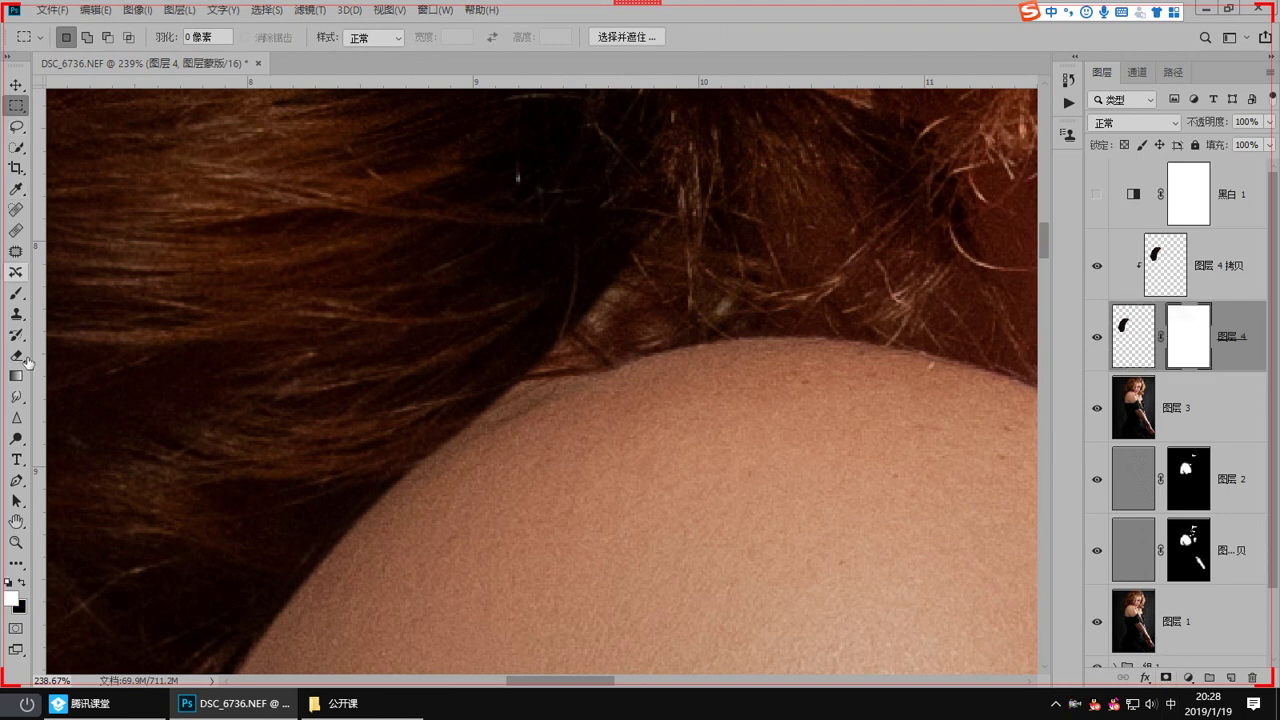
{"action": "left_click", "coordinate": [16, 293]}
{"action": "scroll", "coordinate": [600, 390], "scroll_direction": "up", "scroll_amount": 2}
{"action": "key", "text": "x"}
{"action": "key", "text": "Return"}
{"action": "left_click_drag", "start_coordinate": [632, 340], "coordinate": [535, 415]}
{"action": "key", "text": "["}
{"action": "key", "text": "["}
{"action": "key", "text": "["}
{"action": "key", "text": "["}
{"action": "scroll", "coordinate": [622, 332], "scroll_direction": "down", "scroll_amount": 2}
{"action": "scroll", "coordinate": [581, 353], "scroll_direction": "down", "scroll_amount": 2}
{"action": "key", "text": "bracketleft"}
{"action": "key", "text": "bracketleft"}
{"action": "key", "text": "bracketleft"}
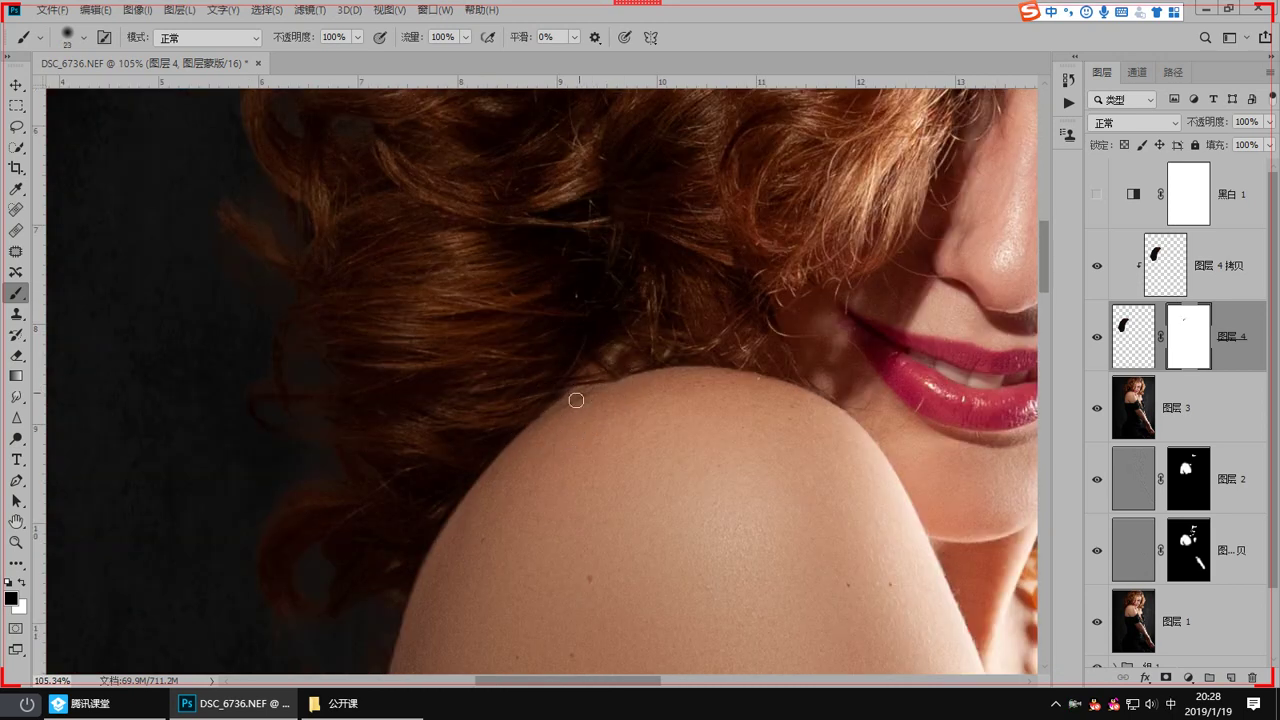
{"action": "scroll", "coordinate": [651, 377], "scroll_direction": "up", "scroll_amount": 4}
{"action": "key", "text": "x"}
{"action": "key", "text": "shift"}
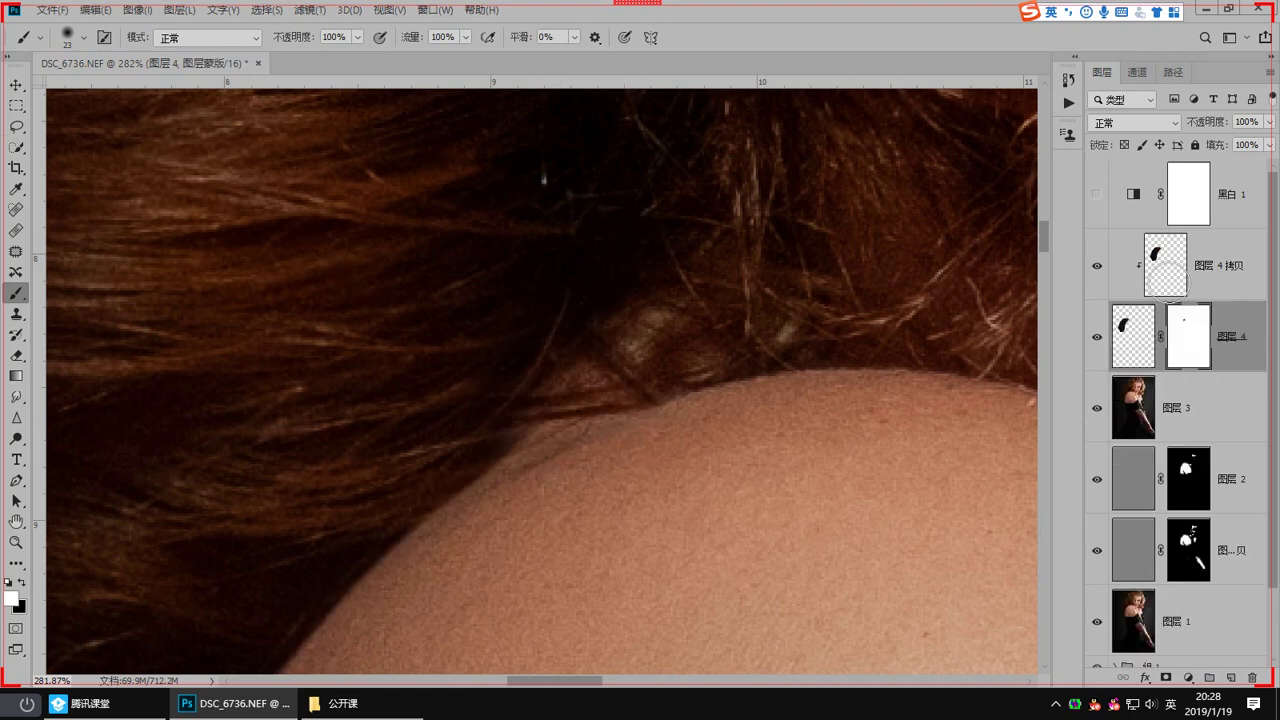
Step: Stamp all visible layers into a new top layer and patch the uneven skin where the shoulder meets the hair
{"action": "left_click", "coordinate": [1108, 292]}
{"action": "key", "text": "ctrl+shift+alt+e"}
{"action": "key", "text": "j"}
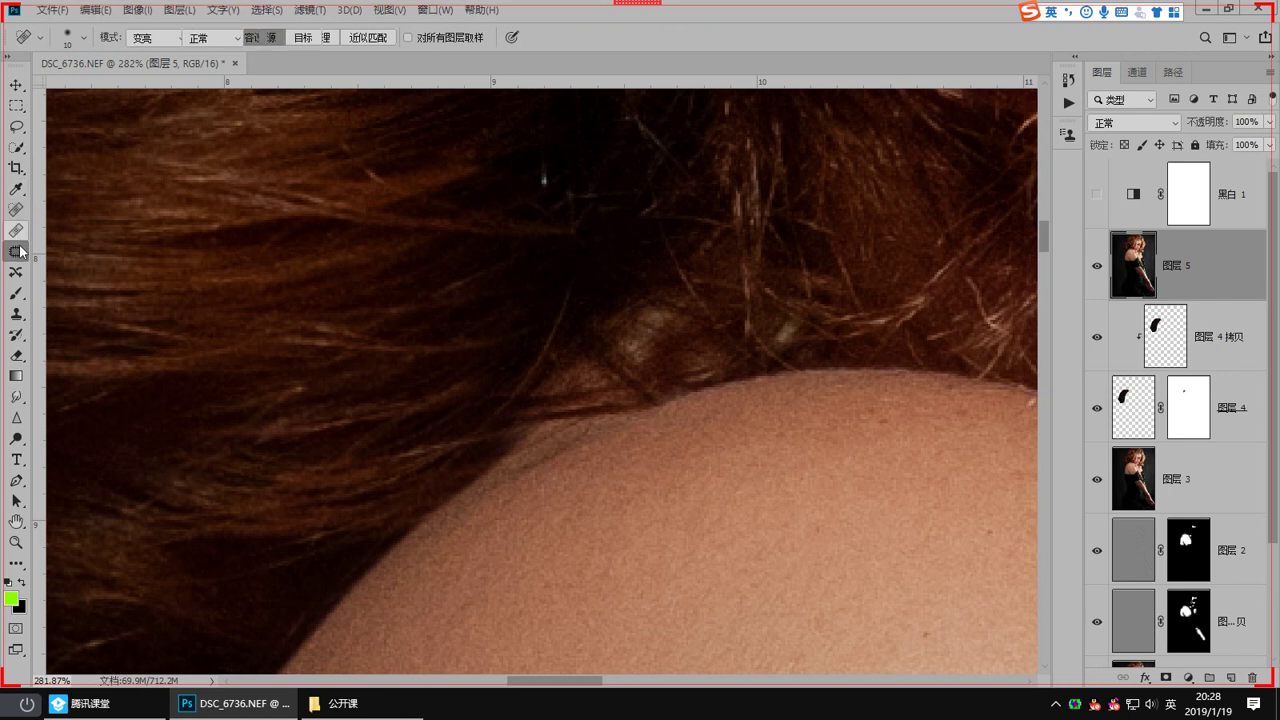
{"action": "key", "text": "ctrl+d"}
{"action": "mouse_move", "coordinate": [595, 424]}
{"action": "left_mouse_down"}
{"action": "mouse_move", "coordinate": [542, 447]}
{"action": "mouse_move", "coordinate": [540, 429]}
{"action": "left_mouse_up"}
Step: Select a large area around the shoulder and upper body and open it in the Liquify filter
{"action": "scroll", "coordinate": [611, 494], "scroll_direction": "down", "scroll_amount": 10}
{"action": "scroll", "coordinate": [523, 484], "scroll_direction": "up", "scroll_amount": 1}
{"action": "scroll", "coordinate": [523, 484], "scroll_direction": "up", "scroll_amount": 4}
{"action": "scroll", "coordinate": [523, 484], "scroll_direction": "down", "scroll_amount": 3}
{"action": "left_click_drag", "start_coordinate": [482, 348], "coordinate": [474, 566]}
{"action": "scroll", "coordinate": [549, 334], "scroll_direction": "down", "scroll_amount": 3}
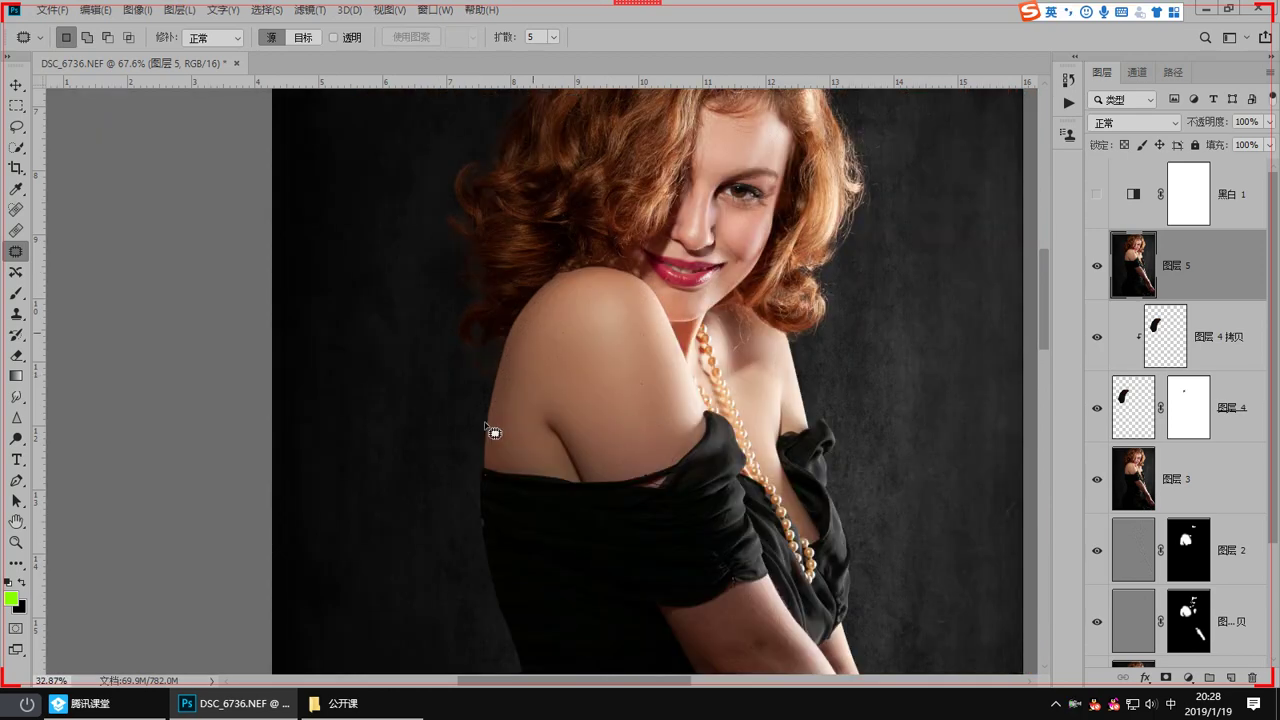
{"action": "left_click_drag", "start_coordinate": [330, 166], "coordinate": [625, 215]}
{"action": "left_click", "coordinate": [301, 12]}
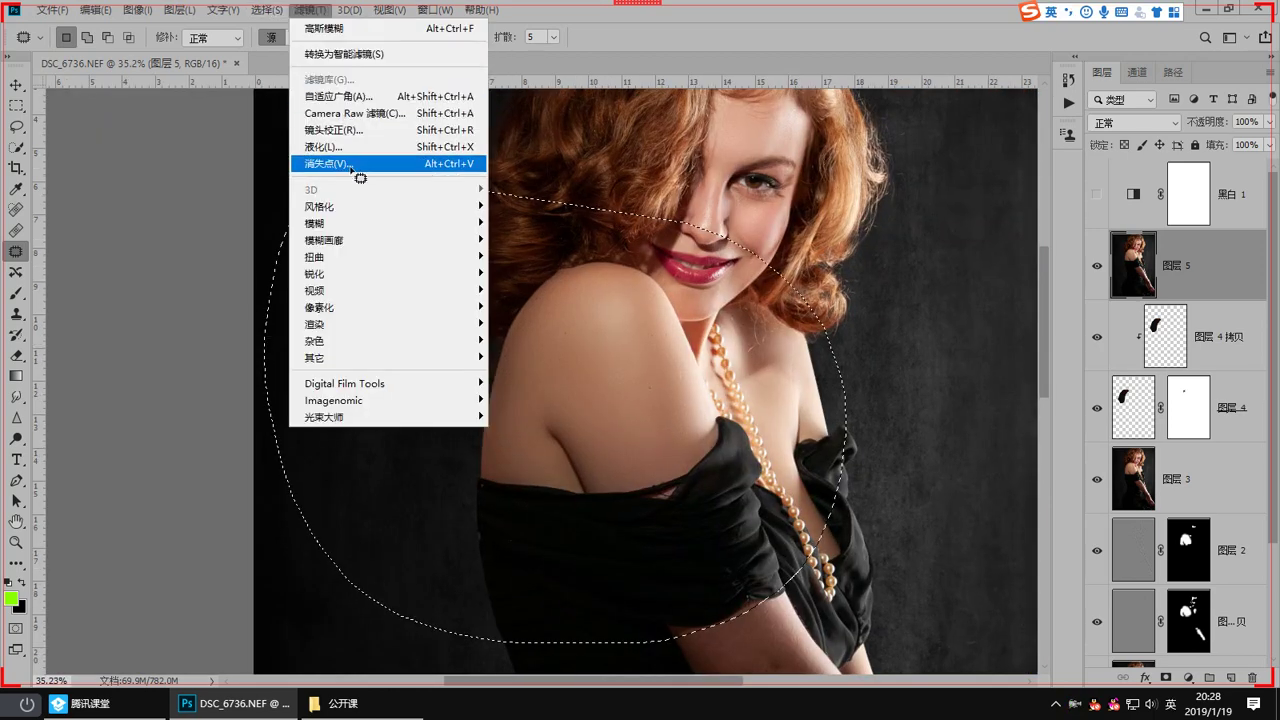
{"action": "left_click", "coordinate": [368, 147]}
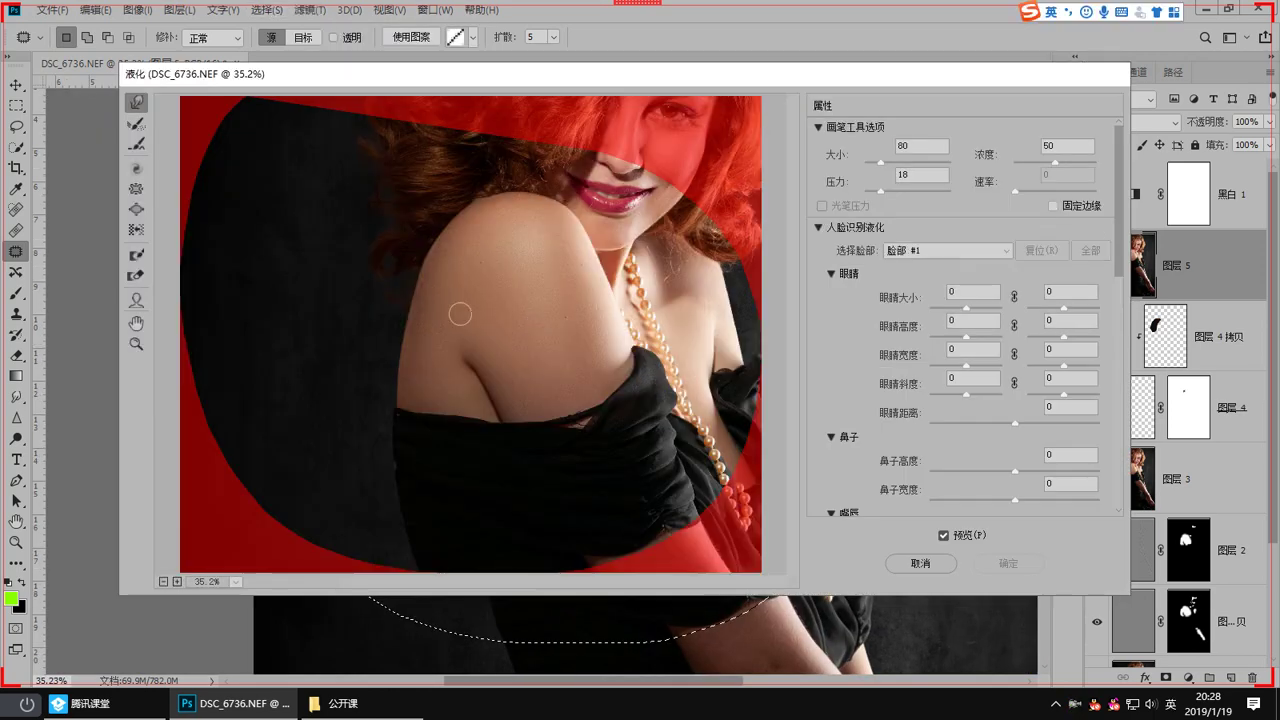
Step: Push the shoulder's outer edge inward with a large Liquify brush, reduce the brush to 300, apply the result and deselect
{"action": "key", "text": "bracketright"}
{"action": "key", "text": "bracketright"}
{"action": "key", "text": "bracketright"}
{"action": "key", "text": "bracketright"}
{"action": "key", "text": "bracketright"}
{"action": "key", "text": "bracketright"}
{"action": "key", "text": "bracketright"}
{"action": "key", "text": "bracketright"}
{"action": "key", "text": "bracketright"}
{"action": "key", "text": "bracketright"}
{"action": "key", "text": "bracketleft"}
{"action": "key", "text": "bracketleft"}
{"action": "left_click_drag", "start_coordinate": [400, 244], "coordinate": [417, 231]}
{"action": "key", "text": "bracketleft"}
{"action": "key", "text": "bracketleft"}
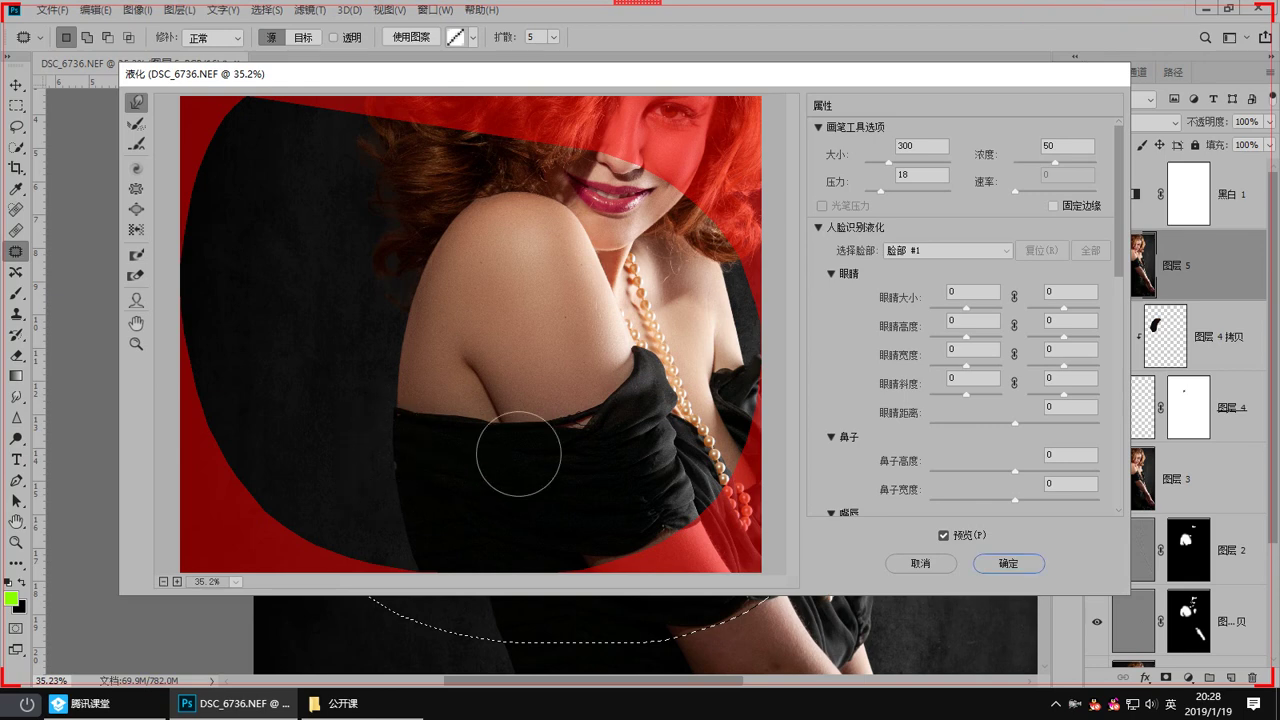
{"action": "key", "text": "Return"}
{"action": "key", "text": "ctrl+d"}
{"action": "key", "text": "ctrl+0"}
Step: Patch the uneven skin and shadow edge between the nose and the upper lip
{"action": "scroll", "coordinate": [563, 366], "scroll_direction": "down", "scroll_amount": 1}
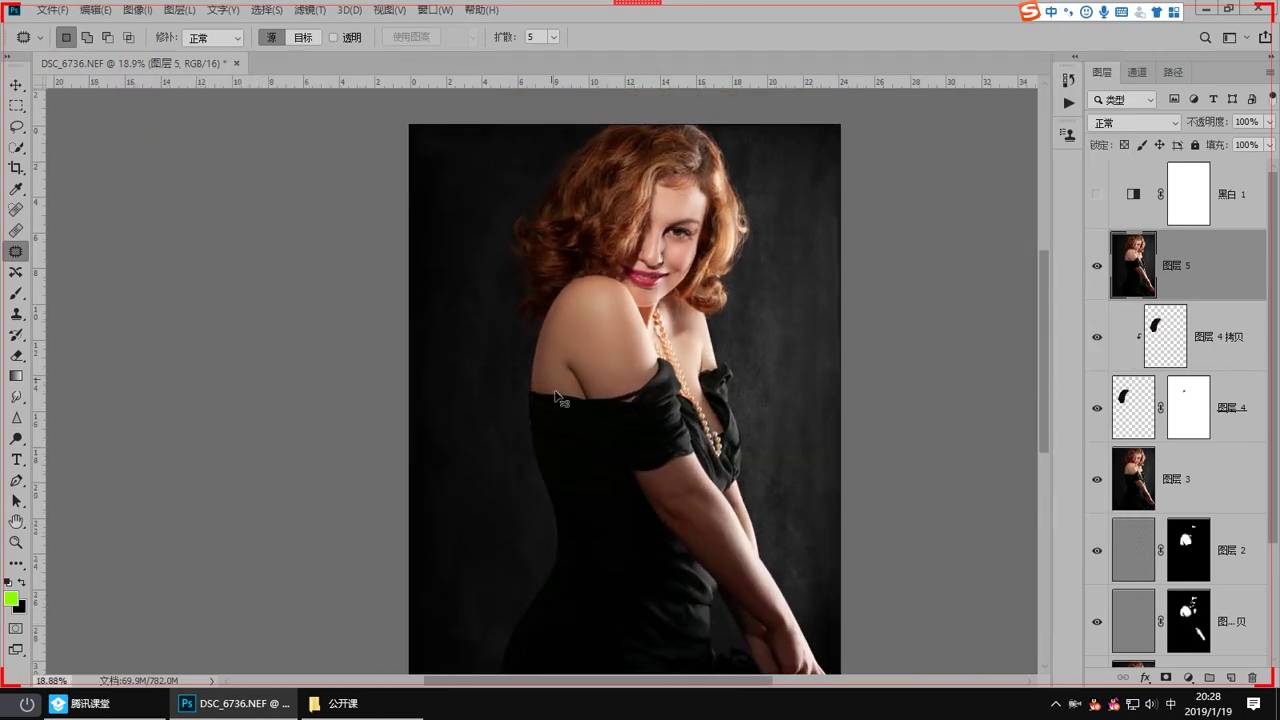
{"action": "left_click_drag", "start_coordinate": [640, 273], "coordinate": [737, 335]}
{"action": "left_click_drag", "start_coordinate": [725, 235], "coordinate": [706, 345]}
{"action": "left_click_drag", "start_coordinate": [706, 345], "coordinate": [756, 436]}
{"action": "scroll", "coordinate": [740, 428], "scroll_direction": "up", "scroll_amount": 2}
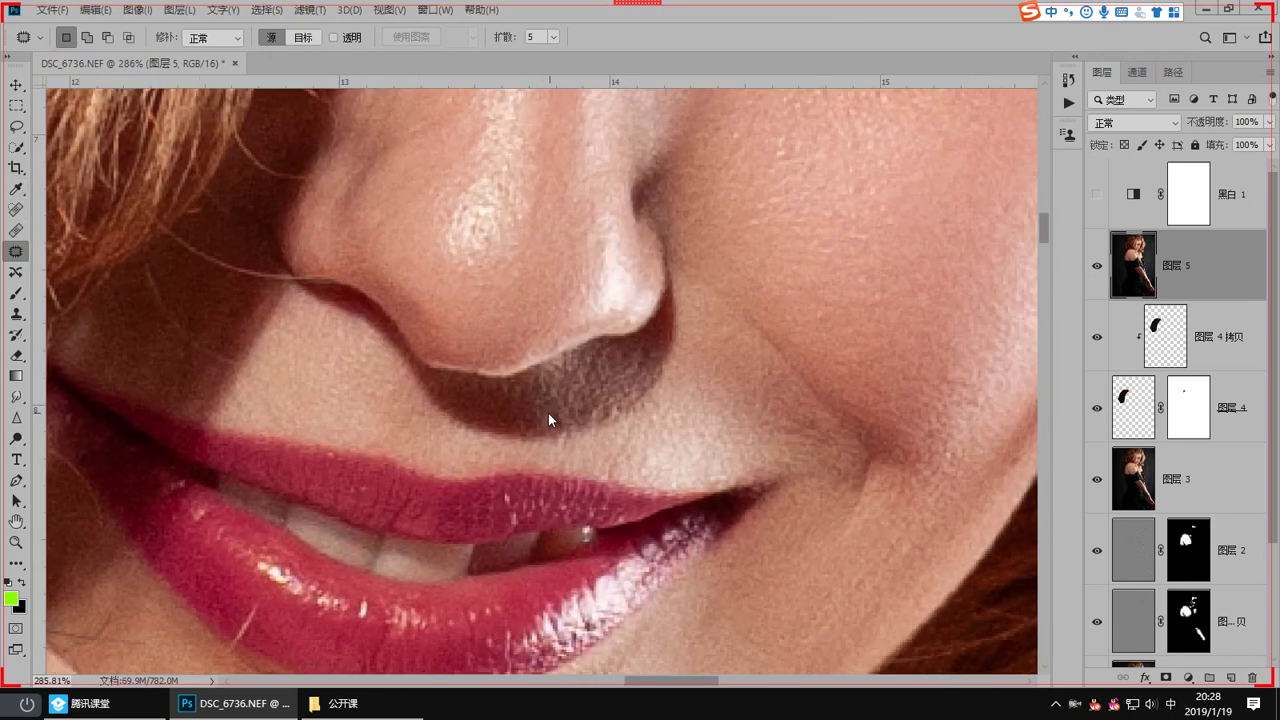
{"action": "left_click_drag", "start_coordinate": [563, 427], "coordinate": [560, 418]}
{"action": "mouse_move", "coordinate": [558, 420]}
{"action": "left_mouse_down"}
{"action": "mouse_move", "coordinate": [535, 418]}
{"action": "mouse_move", "coordinate": [580, 407]}
{"action": "left_mouse_up"}
{"action": "key", "text": "ctrl+d"}
{"action": "key", "text": "ctrl+d"}
{"action": "left_click_drag", "start_coordinate": [584, 411], "coordinate": [616, 393]}
{"action": "left_click_drag", "start_coordinate": [617, 396], "coordinate": [637, 366]}
{"action": "key", "text": "ctrl+d"}
{"action": "mouse_move", "coordinate": [585, 423]}
{"action": "left_mouse_down"}
{"action": "mouse_move", "coordinate": [614, 419]}
{"action": "mouse_move", "coordinate": [611, 397]}
{"action": "mouse_move", "coordinate": [568, 404]}
{"action": "left_mouse_up"}
{"action": "key", "text": "ctrl+d"}
{"action": "key", "text": "ctrl+d"}
{"action": "mouse_move", "coordinate": [568, 412]}
{"action": "left_mouse_down"}
{"action": "mouse_move", "coordinate": [558, 396]}
{"action": "mouse_move", "coordinate": [537, 419]}
{"action": "mouse_move", "coordinate": [550, 398]}
{"action": "left_mouse_up"}
{"action": "mouse_move", "coordinate": [545, 408]}
{"action": "left_mouse_down"}
{"action": "mouse_move", "coordinate": [597, 384]}
{"action": "mouse_move", "coordinate": [610, 396]}
{"action": "mouse_move", "coordinate": [619, 378]}
{"action": "mouse_move", "coordinate": [586, 374]}
{"action": "left_mouse_up"}
{"action": "key", "text": "ctrl+d"}
{"action": "key", "text": "ctrl+d"}
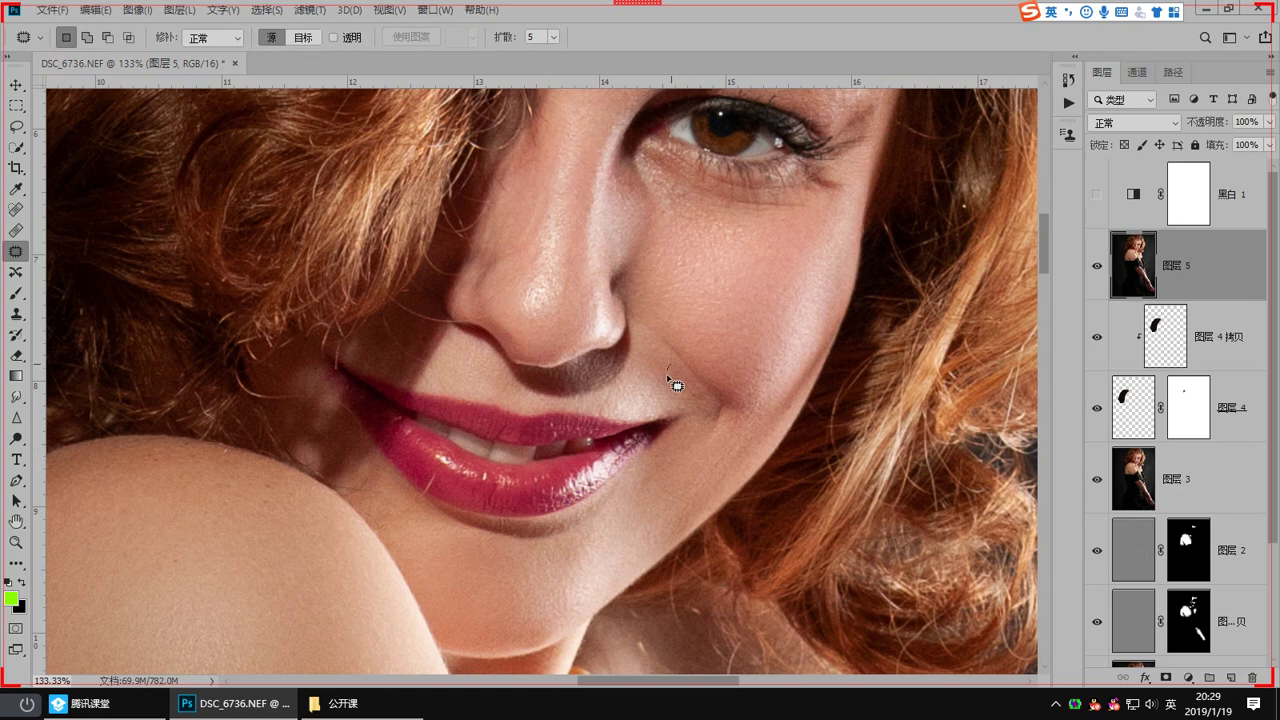
Step: Patch the uneven skin beside the lower lip, near the shadowed side of the mouth
{"action": "left_click_drag", "start_coordinate": [630, 405], "coordinate": [608, 273]}
{"action": "scroll", "coordinate": [424, 387], "scroll_direction": "up", "scroll_amount": 1}
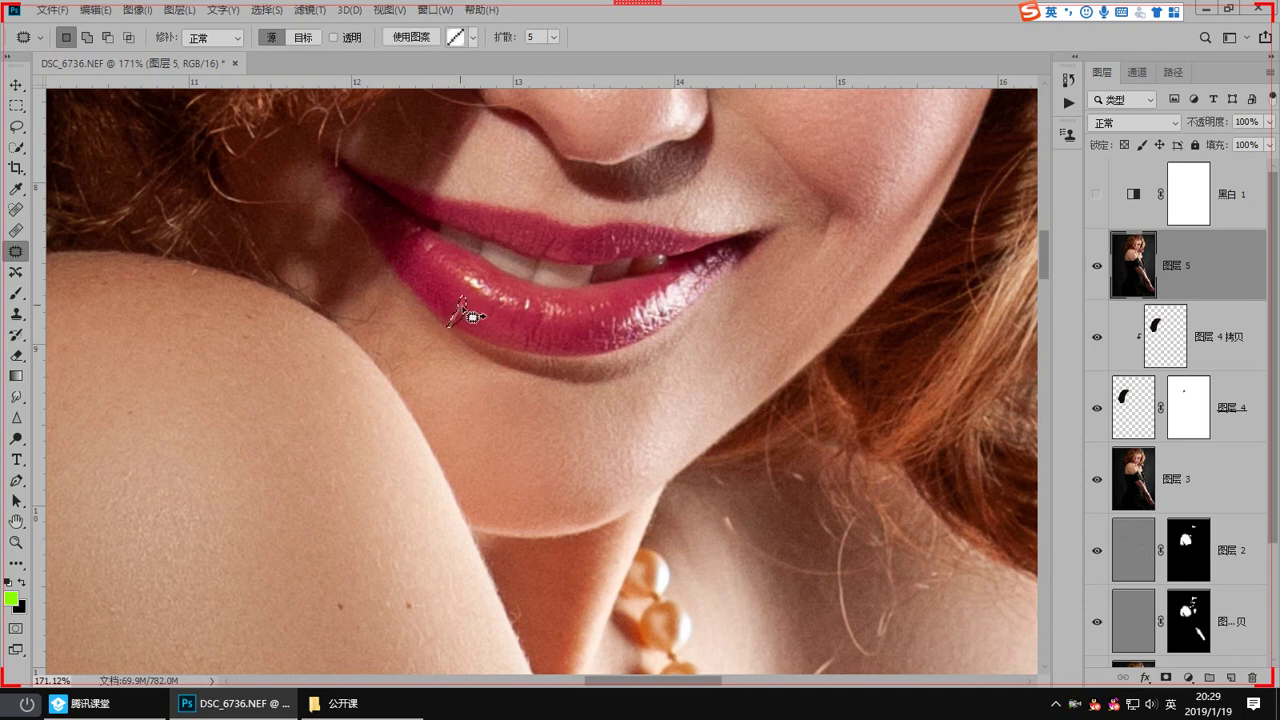
{"action": "left_click", "coordinate": [407, 403]}
{"action": "left_click_drag", "start_coordinate": [437, 340], "coordinate": [404, 373]}
{"action": "key", "text": "ctrl+d"}
Step: Patch the small blemishes and rough highlights along the bridge, side and tip of the nose
{"action": "left_click_drag", "start_coordinate": [620, 281], "coordinate": [456, 597]}
{"action": "left_click_drag", "start_coordinate": [569, 406], "coordinate": [566, 446]}
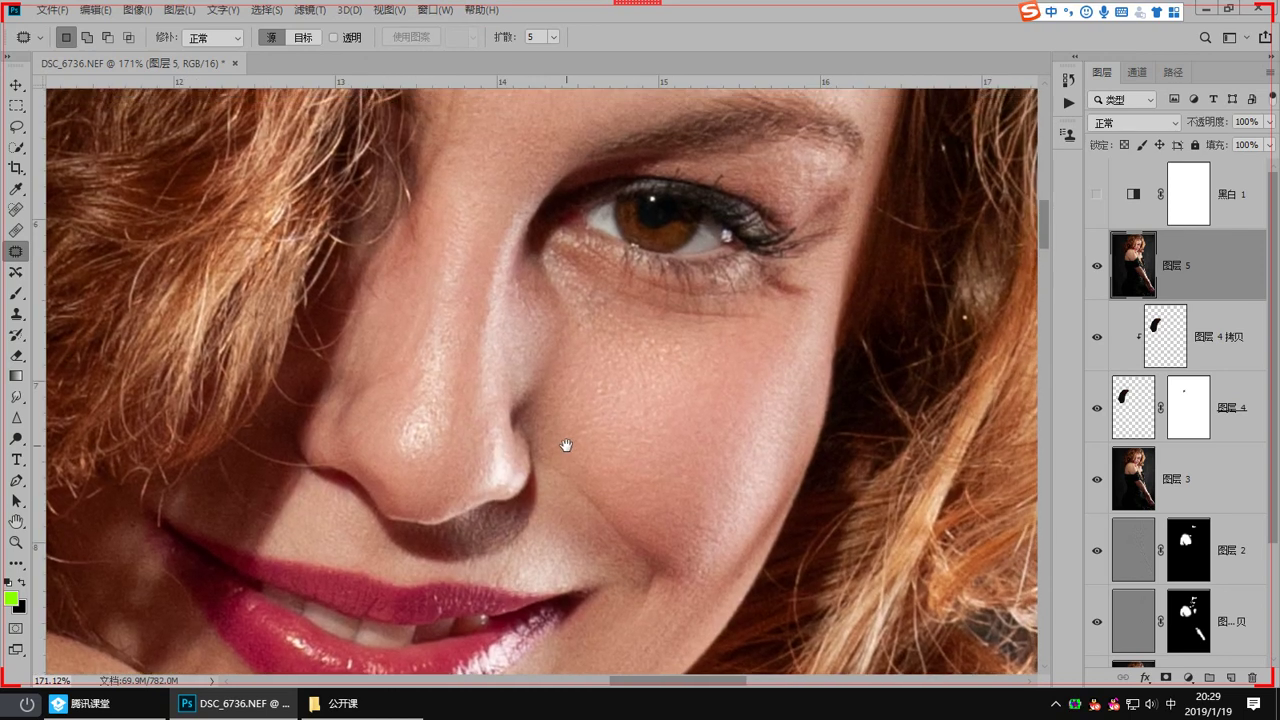
{"action": "left_click_drag", "start_coordinate": [588, 335], "coordinate": [579, 398]}
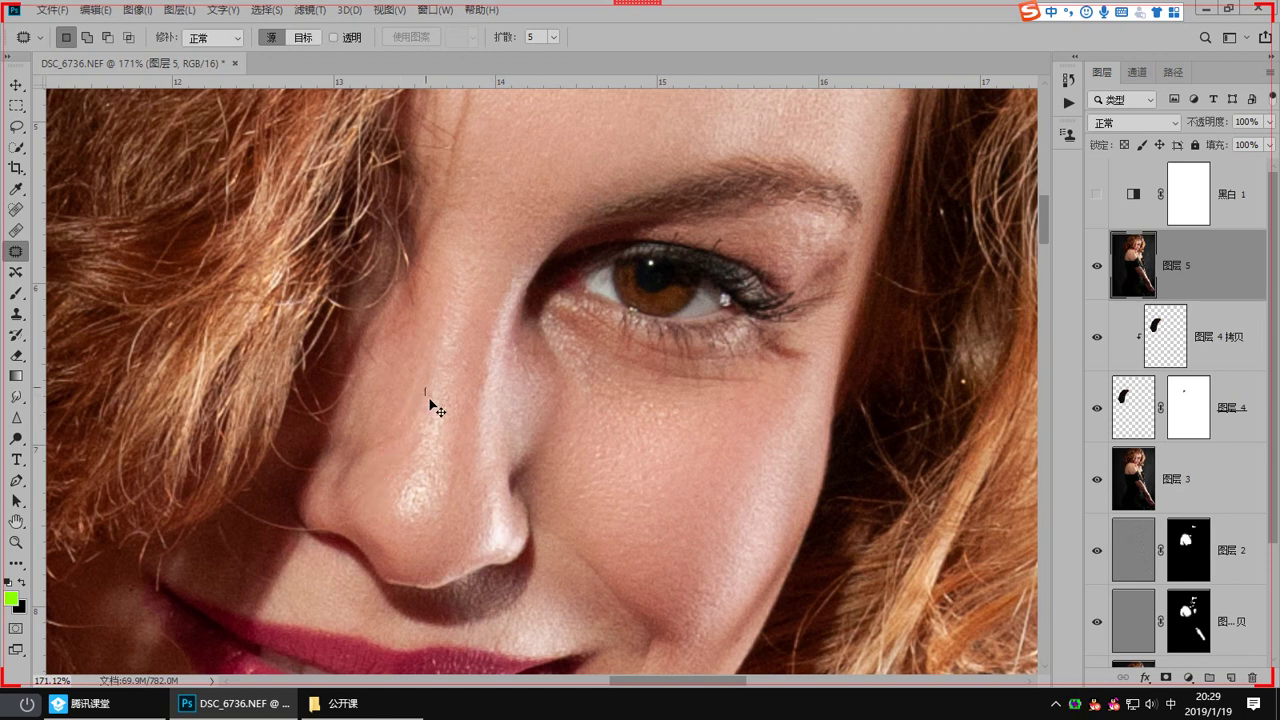
{"action": "mouse_move", "coordinate": [423, 419]}
{"action": "left_mouse_down"}
{"action": "mouse_move", "coordinate": [428, 410]}
{"action": "mouse_move", "coordinate": [411, 469]}
{"action": "left_mouse_up"}
{"action": "key", "text": "ctrl+d"}
{"action": "key", "text": "ctrl+d"}
{"action": "left_click_drag", "start_coordinate": [416, 423], "coordinate": [395, 500]}
{"action": "key", "text": "ctrl+d"}
{"action": "mouse_move", "coordinate": [450, 384]}
{"action": "left_mouse_down"}
{"action": "mouse_move", "coordinate": [487, 462]}
{"action": "mouse_move", "coordinate": [479, 448]}
{"action": "mouse_move", "coordinate": [441, 470]}
{"action": "left_mouse_up"}
{"action": "key", "text": "ctrl+d"}
{"action": "left_click_drag", "start_coordinate": [432, 548], "coordinate": [436, 531]}
{"action": "key", "text": "ctrl+d"}
{"action": "mouse_move", "coordinate": [458, 396]}
{"action": "left_mouse_down"}
{"action": "mouse_move", "coordinate": [460, 516]}
{"action": "mouse_move", "coordinate": [476, 504]}
{"action": "left_mouse_up"}
{"action": "key", "text": "ctrl+d"}
{"action": "left_click_drag", "start_coordinate": [457, 414], "coordinate": [532, 467]}
{"action": "key", "text": "ctrl+d"}
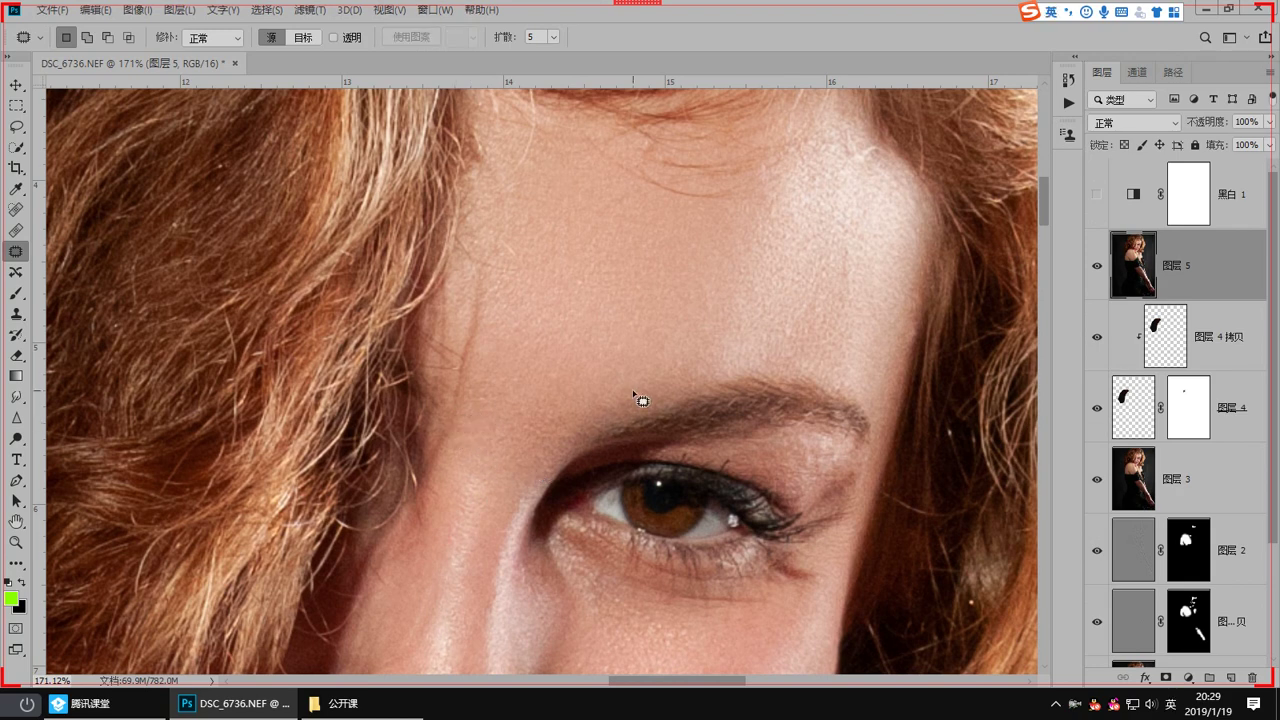
Step: Patch the stray hairs along the forehead's hair-covered side and undo the last patch near the nose bridge
{"action": "left_click_drag", "start_coordinate": [637, 346], "coordinate": [566, 457]}
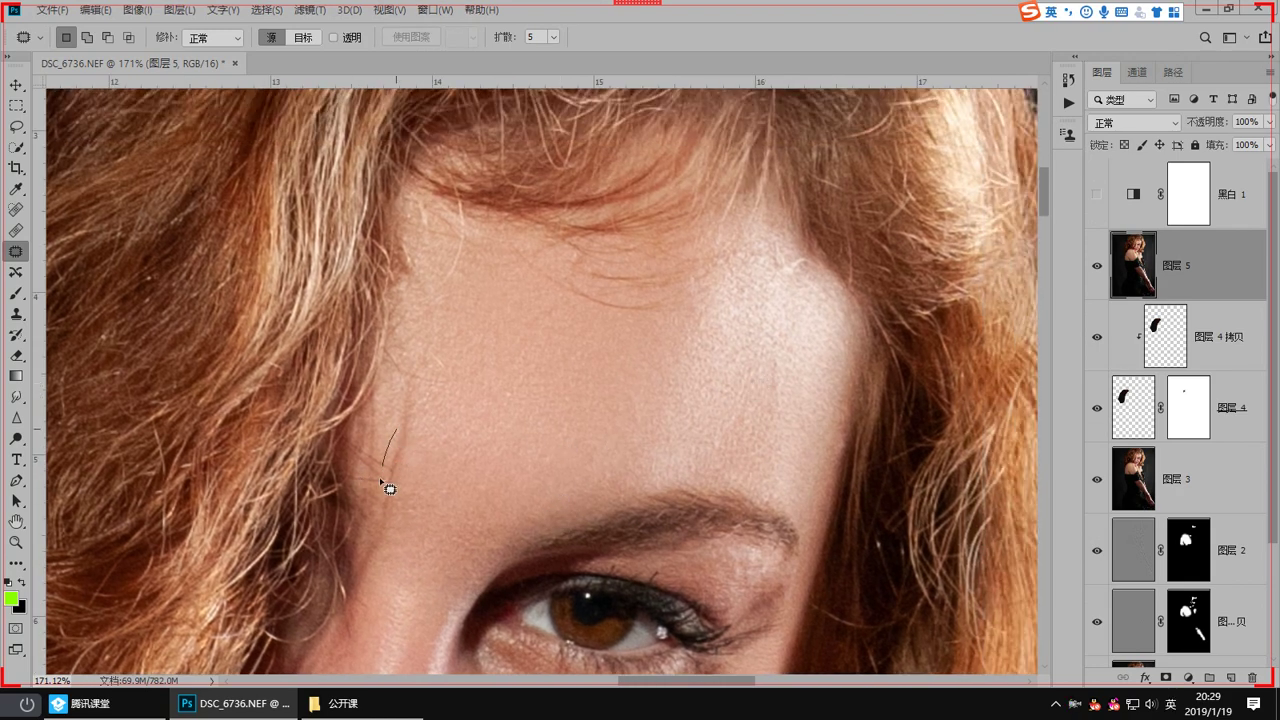
{"action": "left_click_drag", "start_coordinate": [408, 386], "coordinate": [398, 426]}
{"action": "mouse_move", "coordinate": [401, 437]}
{"action": "left_mouse_down"}
{"action": "mouse_move", "coordinate": [407, 387]}
{"action": "mouse_move", "coordinate": [425, 417]}
{"action": "left_mouse_up"}
{"action": "key", "text": "ctrl+d"}
{"action": "left_click_drag", "start_coordinate": [376, 516], "coordinate": [449, 342]}
{"action": "left_click_drag", "start_coordinate": [456, 348], "coordinate": [489, 373]}
{"action": "key", "text": "ctrl+d"}
{"action": "mouse_move", "coordinate": [409, 468]}
{"action": "left_mouse_down"}
{"action": "mouse_move", "coordinate": [492, 333]}
{"action": "mouse_move", "coordinate": [502, 378]}
{"action": "left_mouse_up"}
{"action": "key", "text": "ctrl+d"}
{"action": "left_click_drag", "start_coordinate": [455, 458], "coordinate": [463, 414]}
{"action": "key", "text": "ctrl+z"}
{"action": "key", "text": "ctrl+d"}
Step: Clone clean skin over the stray hairs beside the nose bridge using a 12-pixel soft Clone Stamp at 20% opacity
{"action": "scroll", "coordinate": [480, 325], "scroll_direction": "up", "scroll_amount": 2}
{"action": "key", "text": "s"}
{"action": "key", "text": "s"}
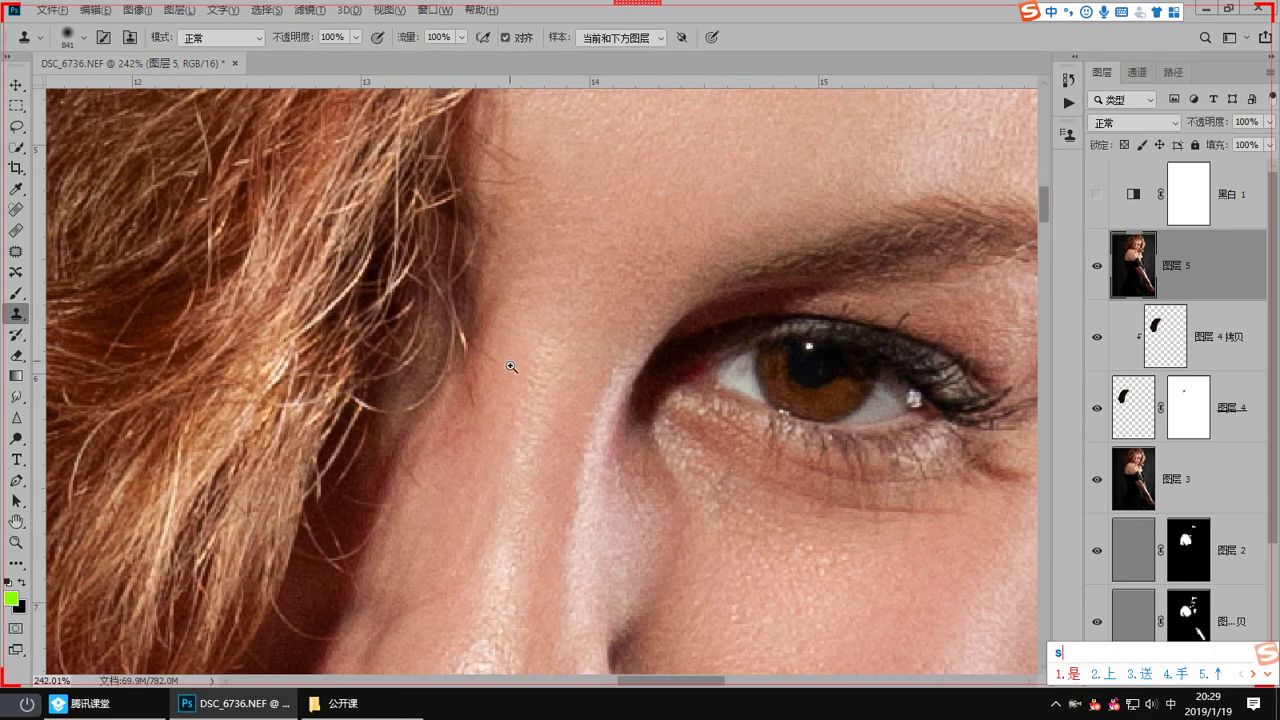
{"action": "right_click", "coordinate": [507, 368]}
{"action": "left_click", "coordinate": [595, 245]}
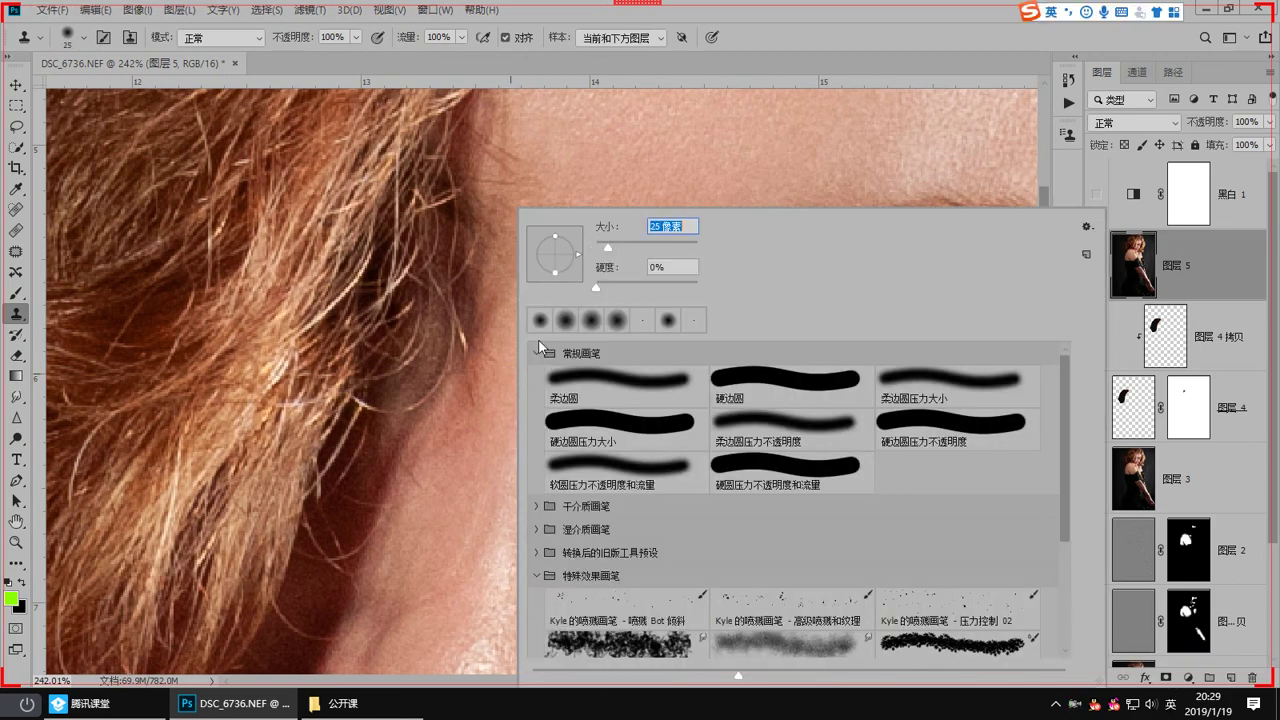
{"action": "right_click", "coordinate": [500, 361], "text": "alt"}
{"action": "right_click", "coordinate": [500, 328], "text": "alt"}
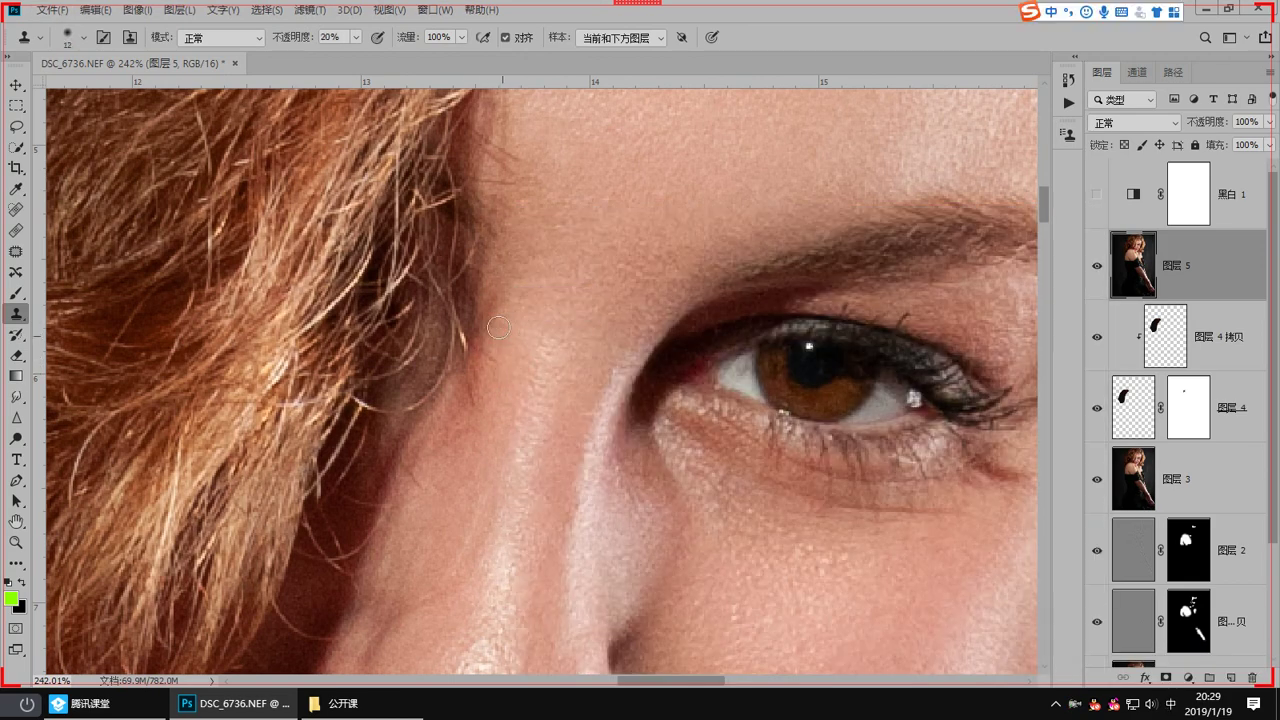
{"action": "left_click_drag", "start_coordinate": [479, 384], "coordinate": [475, 390]}
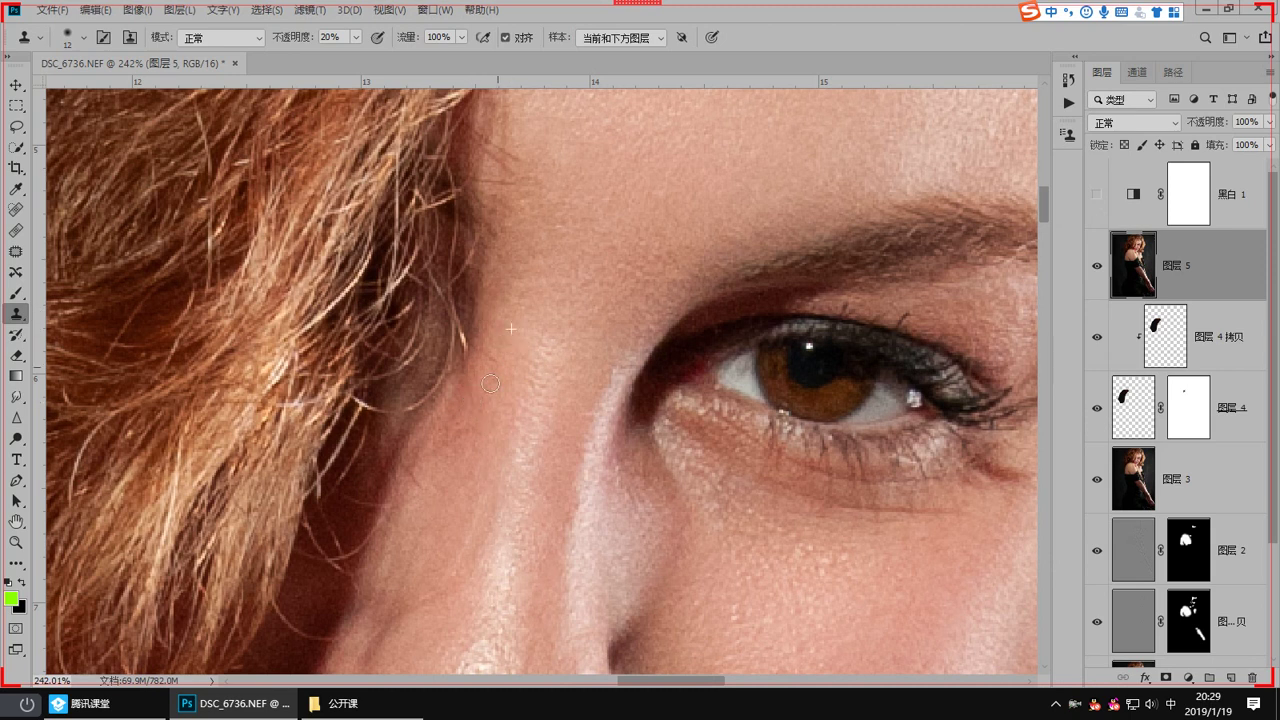
Step: Clone clean skin over the stray hairs where the forehead and nose bridge meet the hair, using soft 17- and 34-pixel brushes at 20% opacity
{"action": "scroll", "coordinate": [469, 386], "scroll_direction": "up", "scroll_amount": 3}
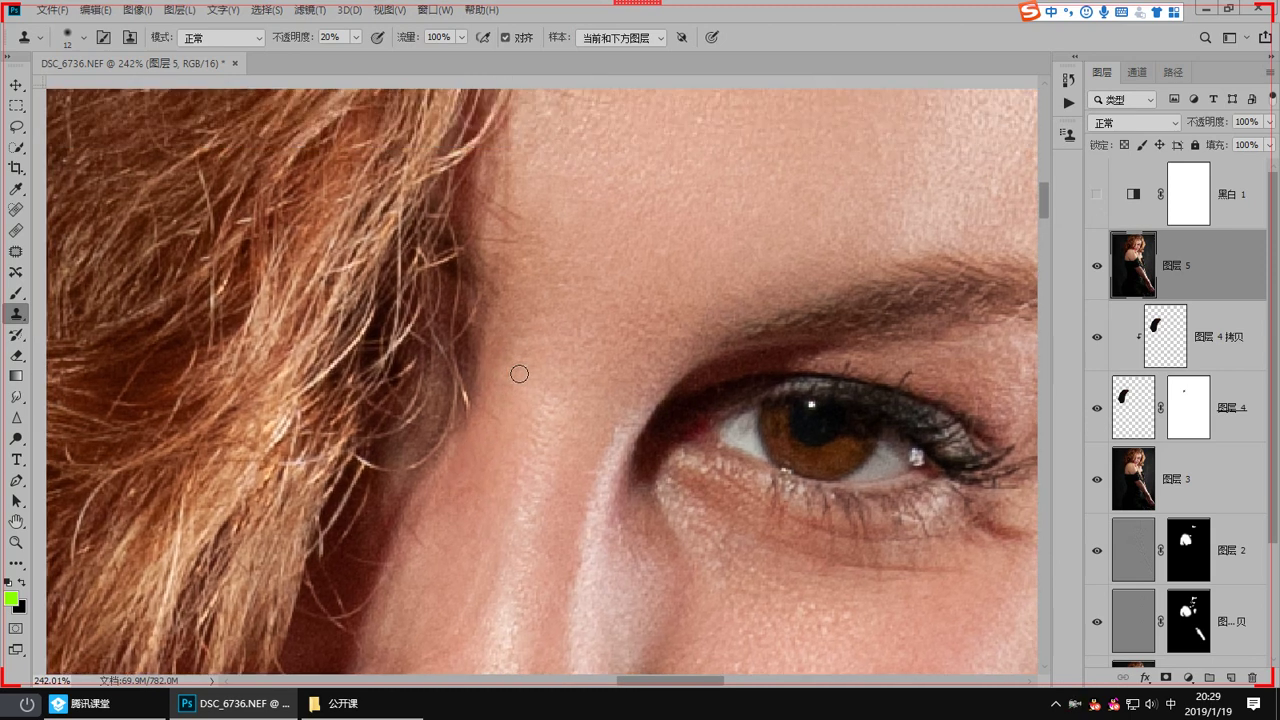
{"action": "right_click", "coordinate": [494, 353], "text": "alt"}
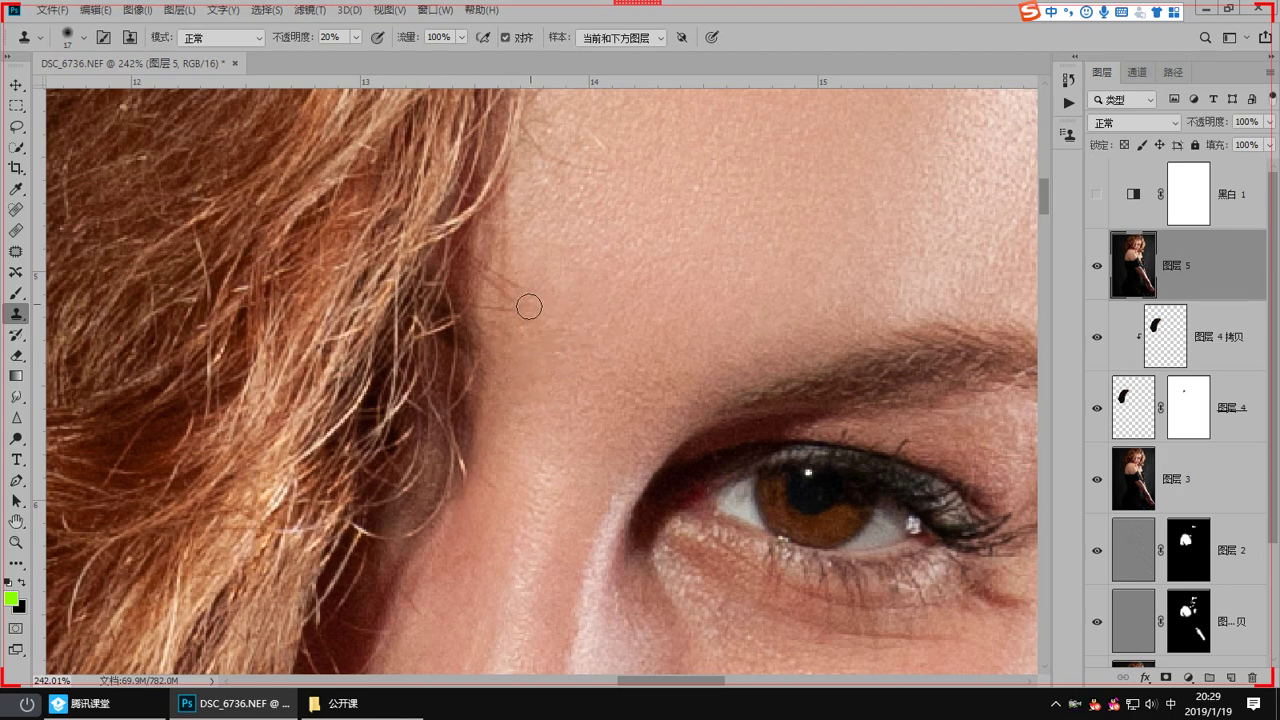
{"action": "scroll", "coordinate": [531, 404], "scroll_direction": "up", "scroll_amount": 3}
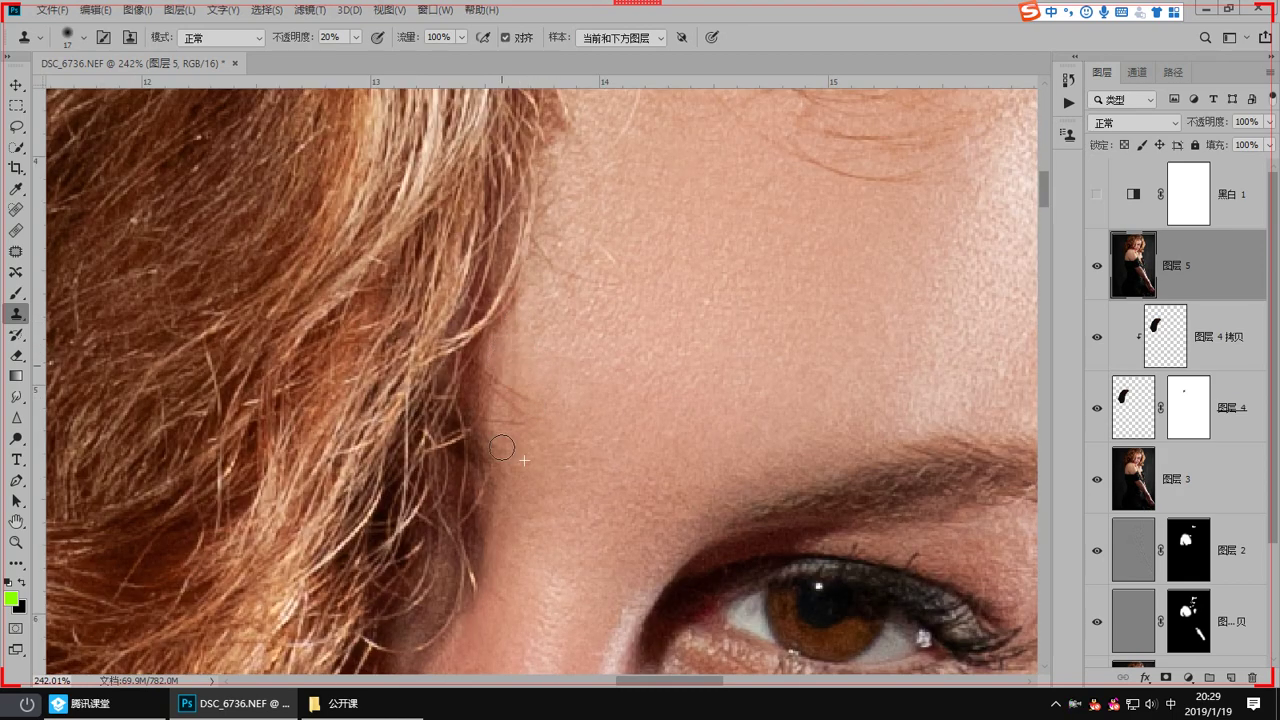
{"action": "scroll", "coordinate": [502, 447], "scroll_direction": "down", "scroll_amount": 4}
{"action": "right_click", "coordinate": [516, 409], "text": "alt"}
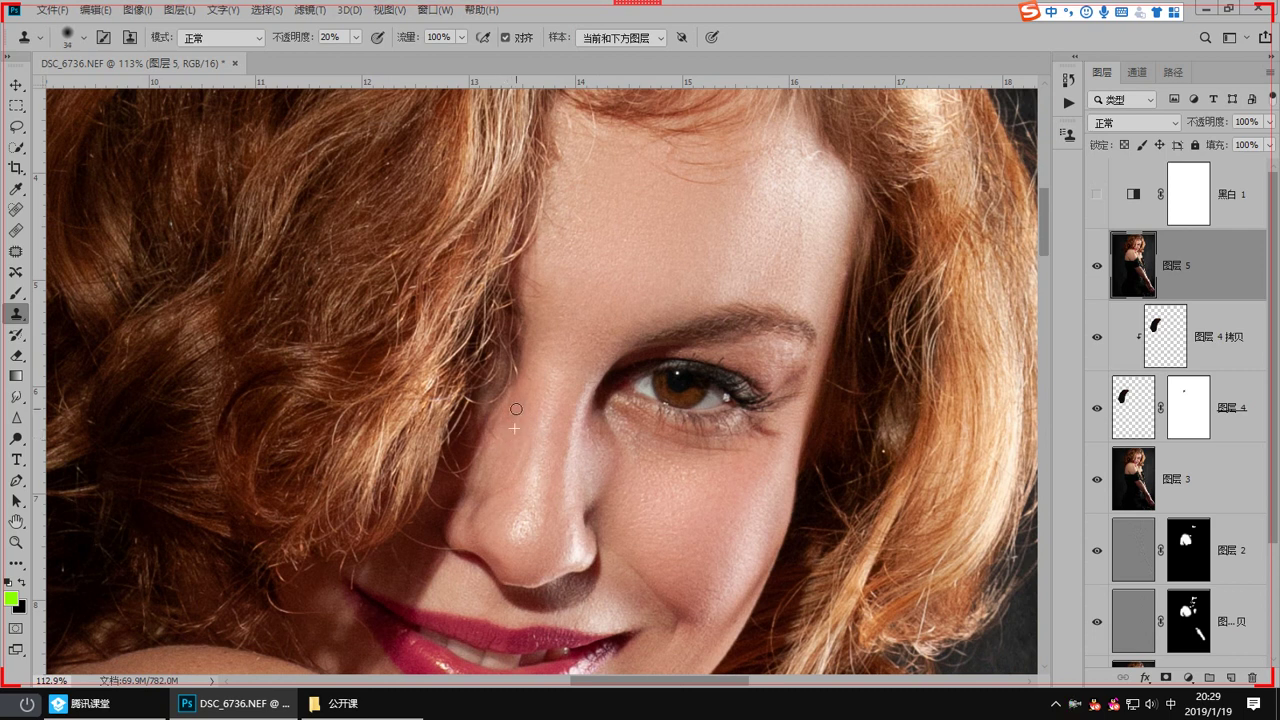
{"action": "right_click", "coordinate": [520, 391], "text": "alt"}
{"action": "left_click_drag", "start_coordinate": [521, 534], "coordinate": [608, 557]}
Step: Patch the uneven skin along the hair-covered side of the nose with the Patch tool
{"action": "left_click", "coordinate": [16, 250]}
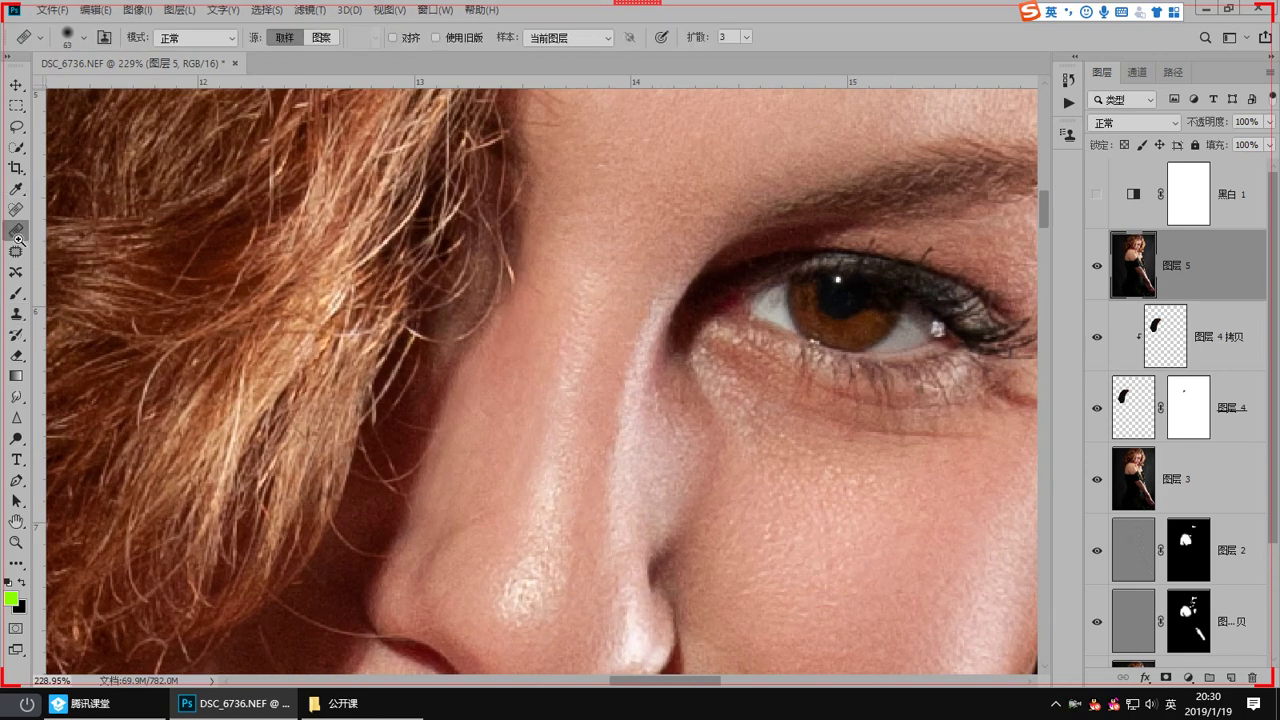
{"action": "mouse_move", "coordinate": [541, 437]}
{"action": "left_mouse_down"}
{"action": "mouse_move", "coordinate": [486, 480]}
{"action": "mouse_move", "coordinate": [452, 450]}
{"action": "mouse_move", "coordinate": [467, 460]}
{"action": "left_mouse_up"}
{"action": "key", "text": "ctrl+d"}
{"action": "left_click_drag", "start_coordinate": [438, 536], "coordinate": [455, 508]}
{"action": "left_click_drag", "start_coordinate": [452, 509], "coordinate": [455, 430]}
{"action": "mouse_move", "coordinate": [453, 440]}
{"action": "left_mouse_down"}
{"action": "mouse_move", "coordinate": [484, 458]}
{"action": "mouse_move", "coordinate": [502, 434]}
{"action": "mouse_move", "coordinate": [519, 449]}
{"action": "left_mouse_up"}
{"action": "key", "text": "ctrl+d"}
{"action": "scroll", "coordinate": [520, 458], "scroll_direction": "down", "scroll_amount": 5}
{"action": "mouse_move", "coordinate": [517, 369]}
{"action": "left_mouse_down"}
{"action": "mouse_move", "coordinate": [527, 388]}
{"action": "mouse_move", "coordinate": [531, 377]}
{"action": "mouse_move", "coordinate": [522, 410]}
{"action": "left_mouse_up"}
{"action": "key", "text": "ctrl+d"}
{"action": "scroll", "coordinate": [523, 430], "scroll_direction": "up", "scroll_amount": 4}
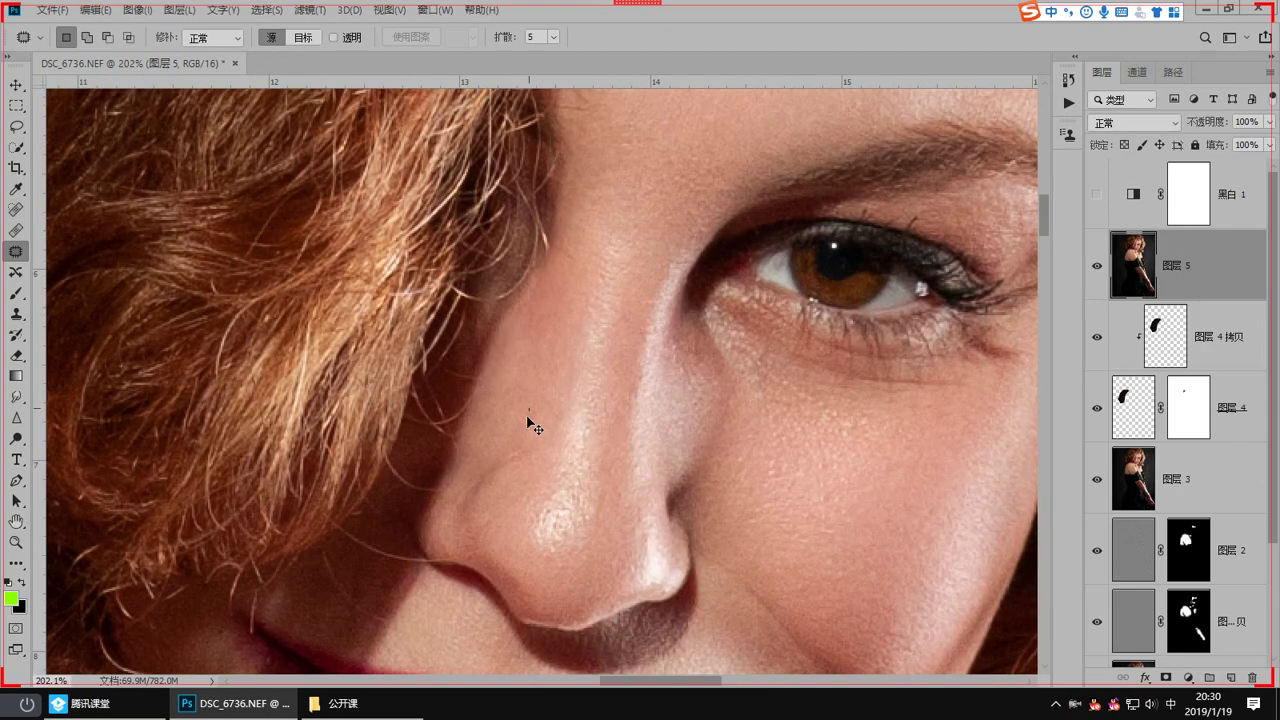
Step: Patch the uneven skin on the lit cheek around the smile fold beside the nose and mouth
{"action": "scroll", "coordinate": [457, 480], "scroll_direction": "down", "scroll_amount": 5}
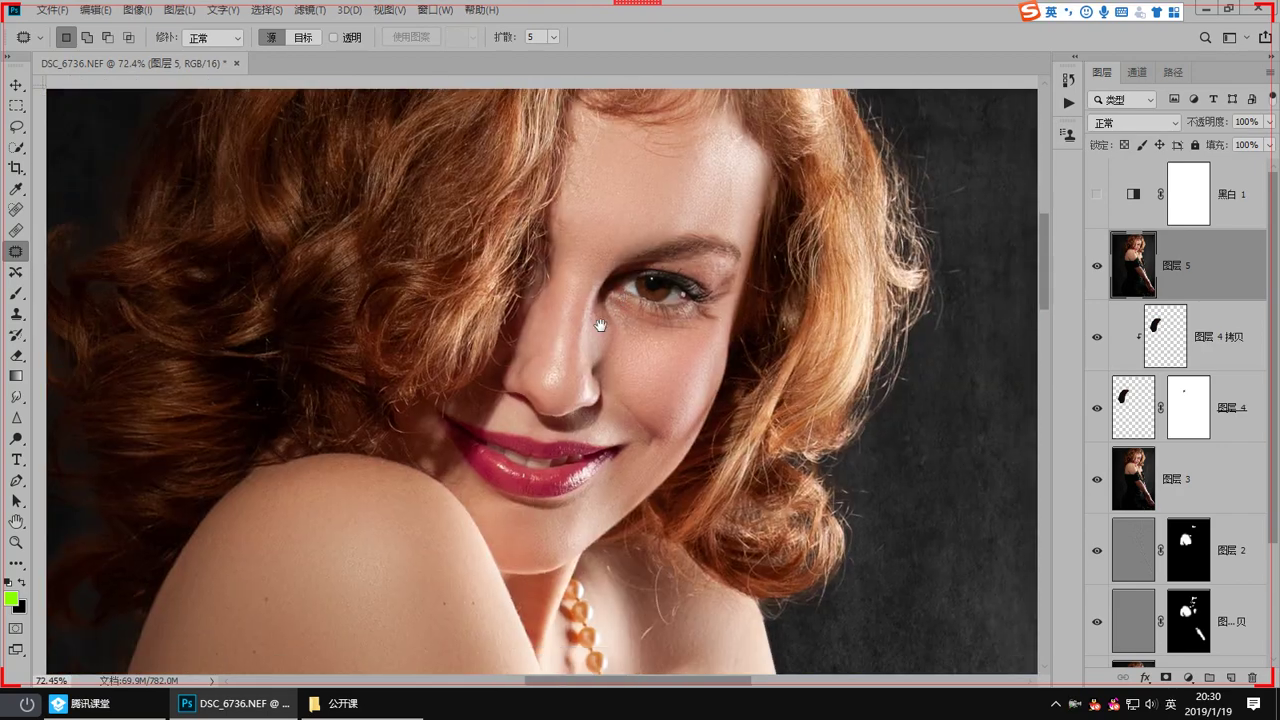
{"action": "scroll", "coordinate": [600, 325], "scroll_direction": "up", "scroll_amount": 2}
{"action": "scroll", "coordinate": [652, 384], "scroll_direction": "up", "scroll_amount": 2}
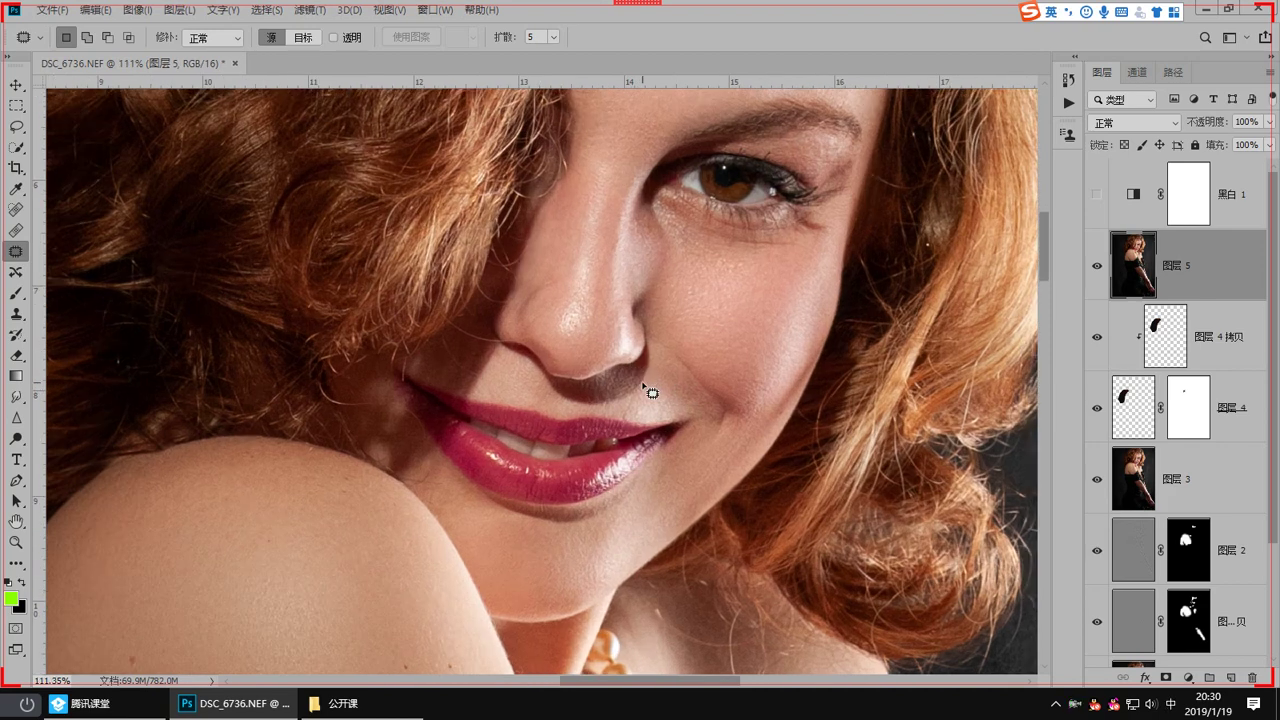
{"action": "left_click_drag", "start_coordinate": [678, 365], "coordinate": [674, 417]}
{"action": "scroll", "coordinate": [668, 405], "scroll_direction": "down", "scroll_amount": 4}
{"action": "scroll", "coordinate": [773, 220], "scroll_direction": "up", "scroll_amount": 2}
{"action": "left_click_drag", "start_coordinate": [773, 220], "coordinate": [709, 359]}
{"action": "mouse_move", "coordinate": [710, 371]}
{"action": "left_mouse_down"}
{"action": "mouse_move", "coordinate": [668, 383]}
{"action": "mouse_move", "coordinate": [675, 415]}
{"action": "mouse_move", "coordinate": [691, 389]}
{"action": "left_mouse_up"}
{"action": "key", "text": "ctrl+d"}
{"action": "left_click_drag", "start_coordinate": [692, 396], "coordinate": [675, 397]}
{"action": "key", "text": "ctrl+d"}
Step: Launch the Digital Film Tools Light v4.0 filter on the retouched layer 图层 5
{"action": "left_click_drag", "start_coordinate": [634, 254], "coordinate": [603, 366]}
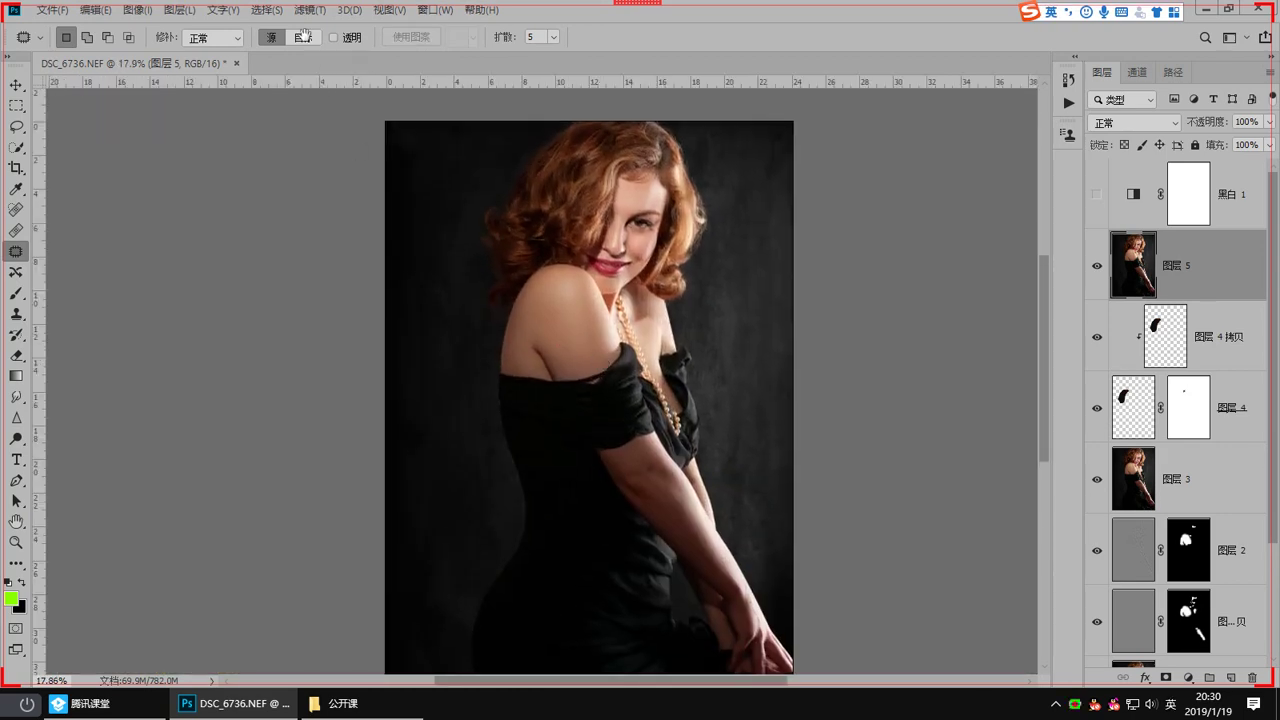
{"action": "left_click", "coordinate": [308, 12]}
{"action": "mouse_move", "coordinate": [447, 385]}
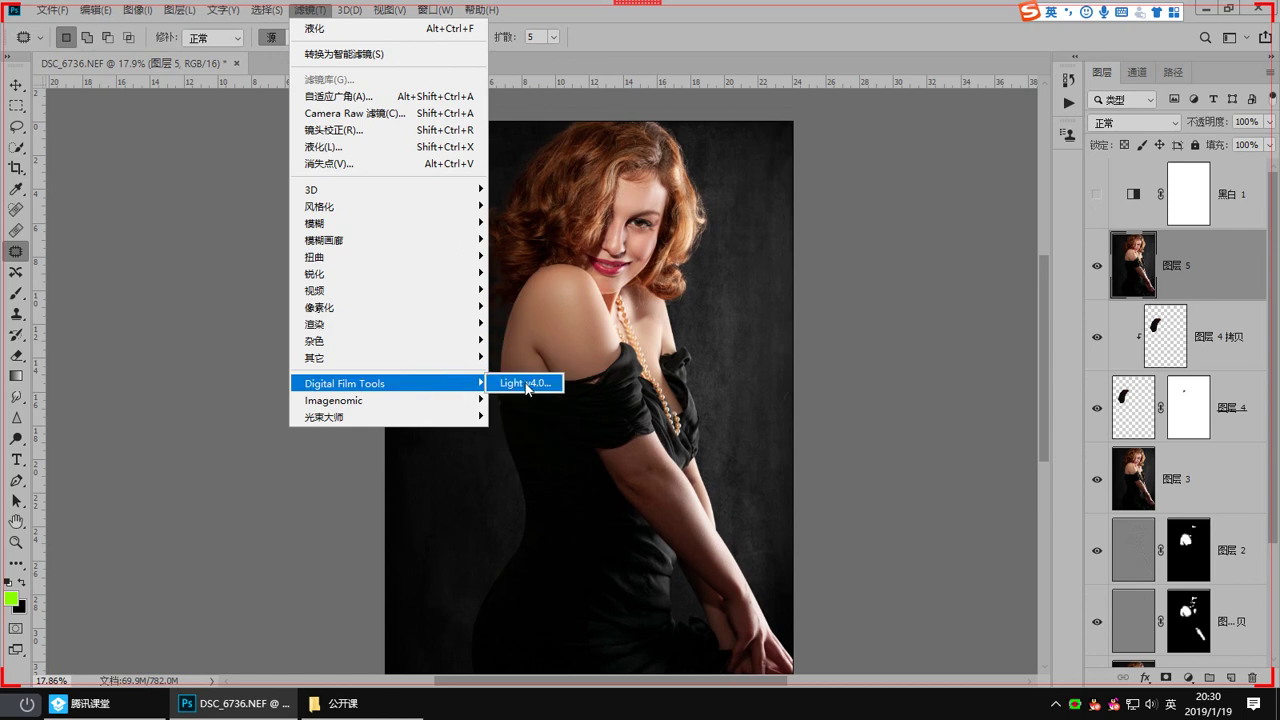
{"action": "left_click", "coordinate": [525, 383]}
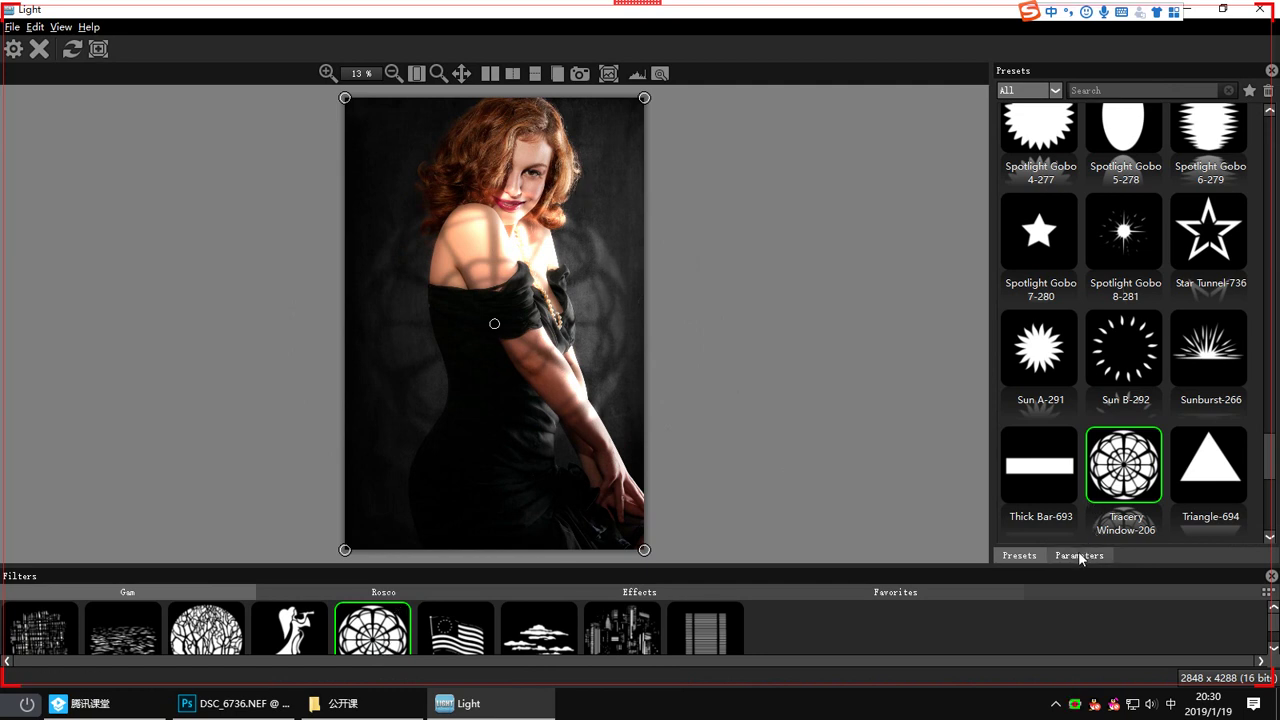
Step: Try gobos from the first four Gam categories, including Bare Trees-215 and Angel-805
{"action": "left_click", "coordinate": [67, 631]}
{"action": "left_click", "coordinate": [140, 632]}
{"action": "left_click", "coordinate": [222, 633]}
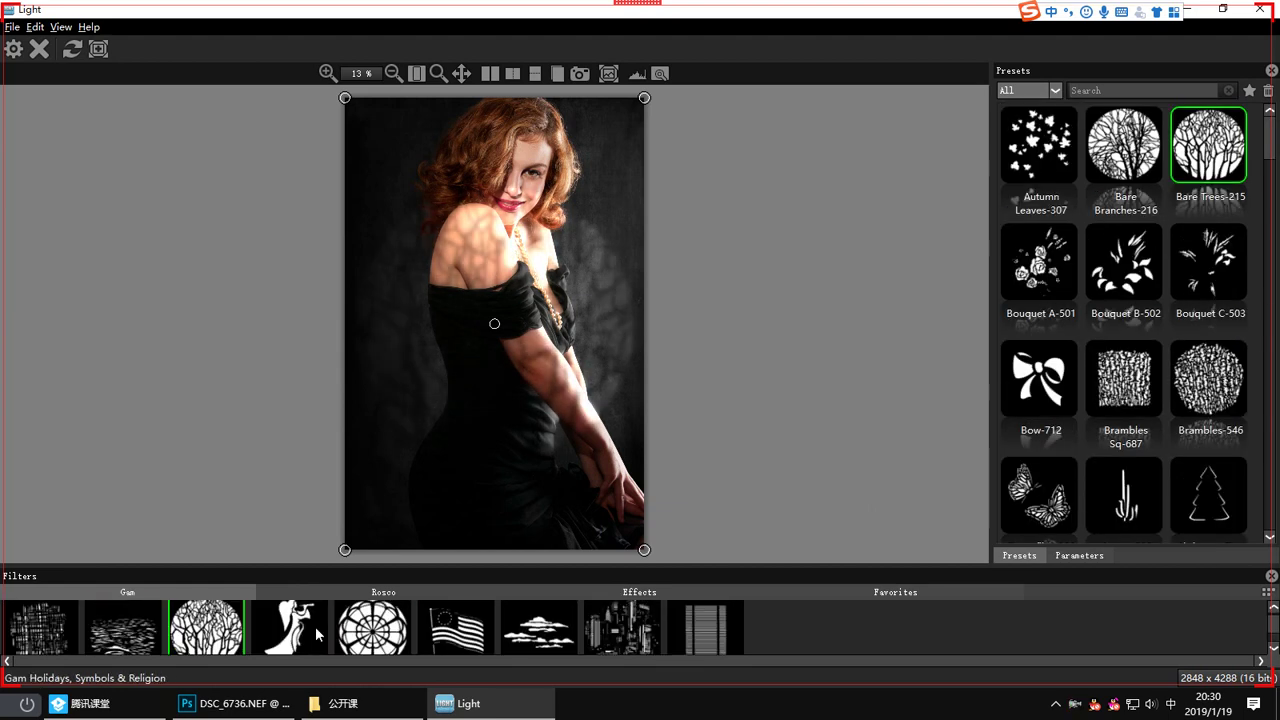
{"action": "left_click", "coordinate": [302, 637]}
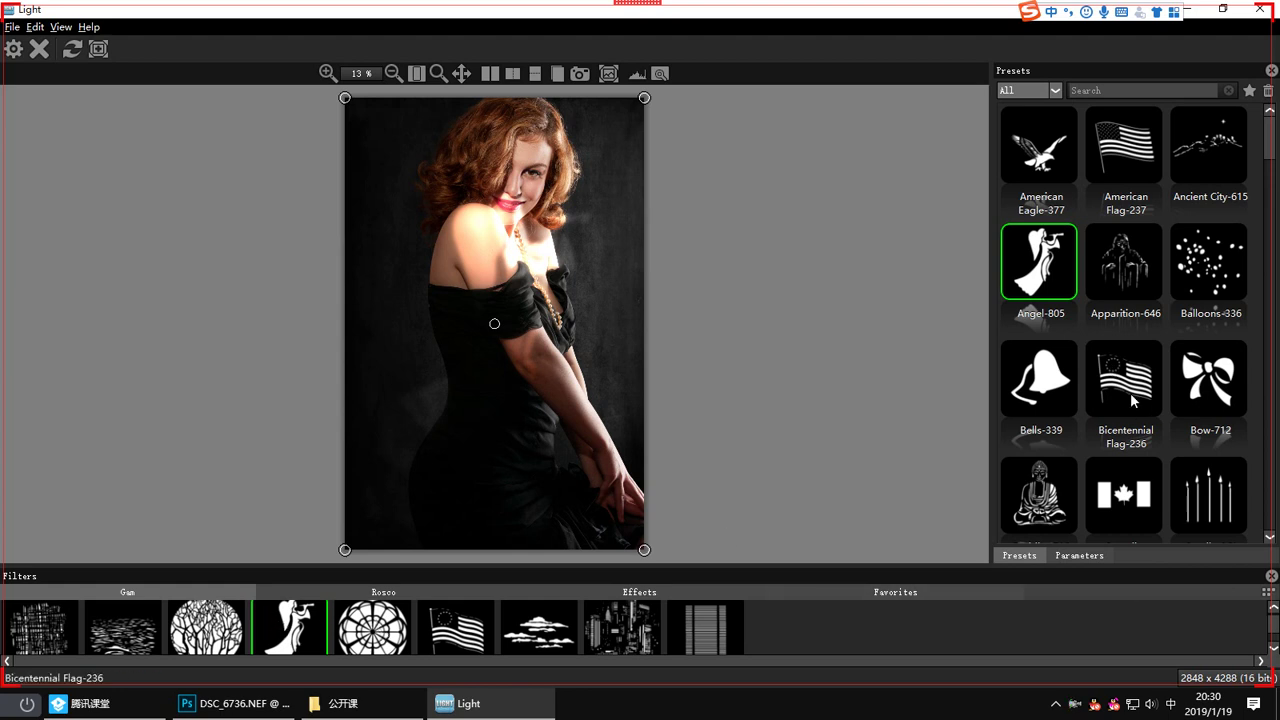
Step: Try several Gam Holidays, Symbols & Religion gobos on the portrait, including Christmas Tree C-539
{"action": "left_click", "coordinate": [1126, 385]}
{"action": "left_click", "coordinate": [1213, 395]}
{"action": "scroll", "coordinate": [1217, 420], "scroll_direction": "down", "scroll_amount": 2}
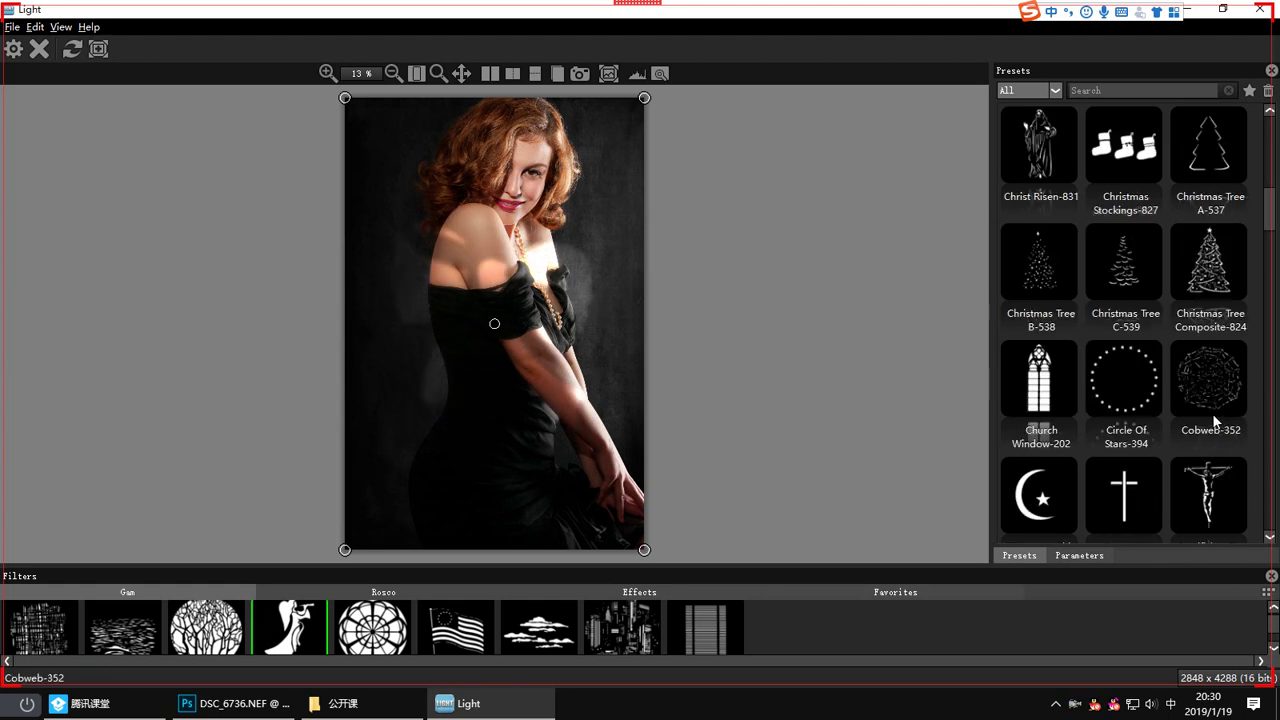
{"action": "left_click", "coordinate": [1139, 396]}
{"action": "left_click", "coordinate": [1041, 262]}
{"action": "left_click", "coordinate": [1124, 262]}
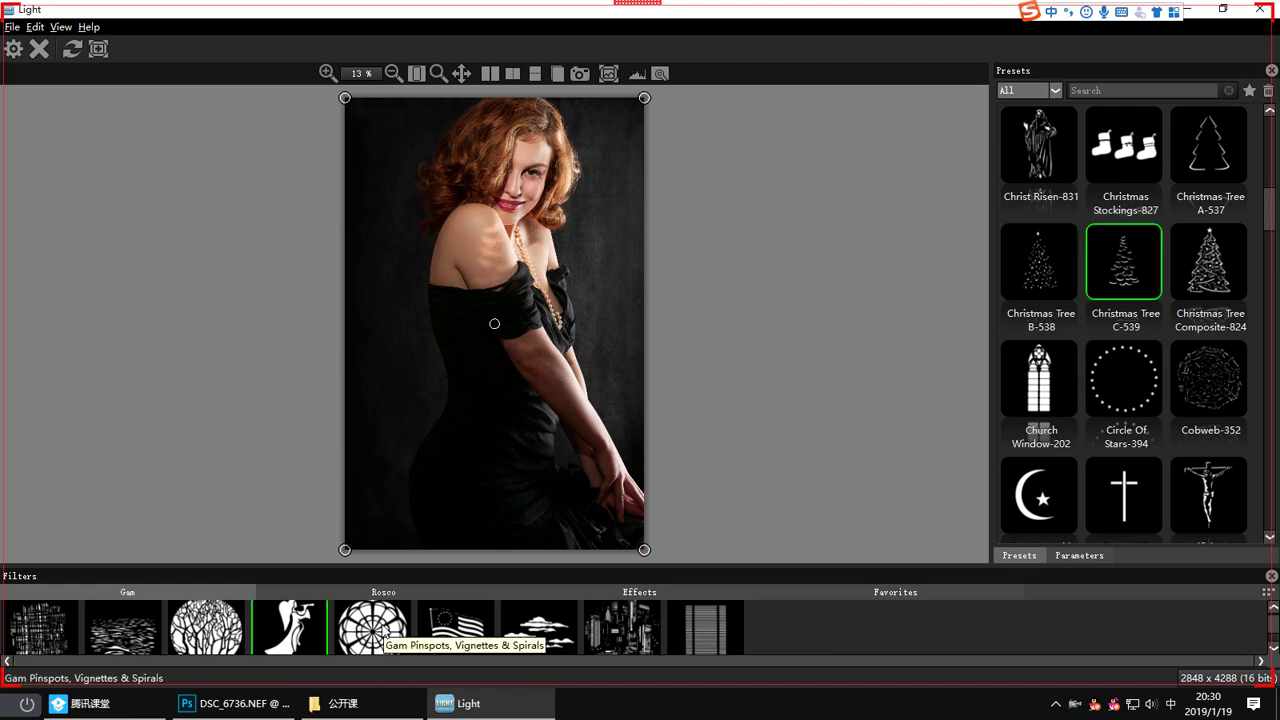
Step: Try the Sun B-292 and Sun A-291 gobos from Gam Pinspots, Vignettes & Symbols, then restore Tracery Window-206
{"action": "left_click", "coordinate": [384, 636]}
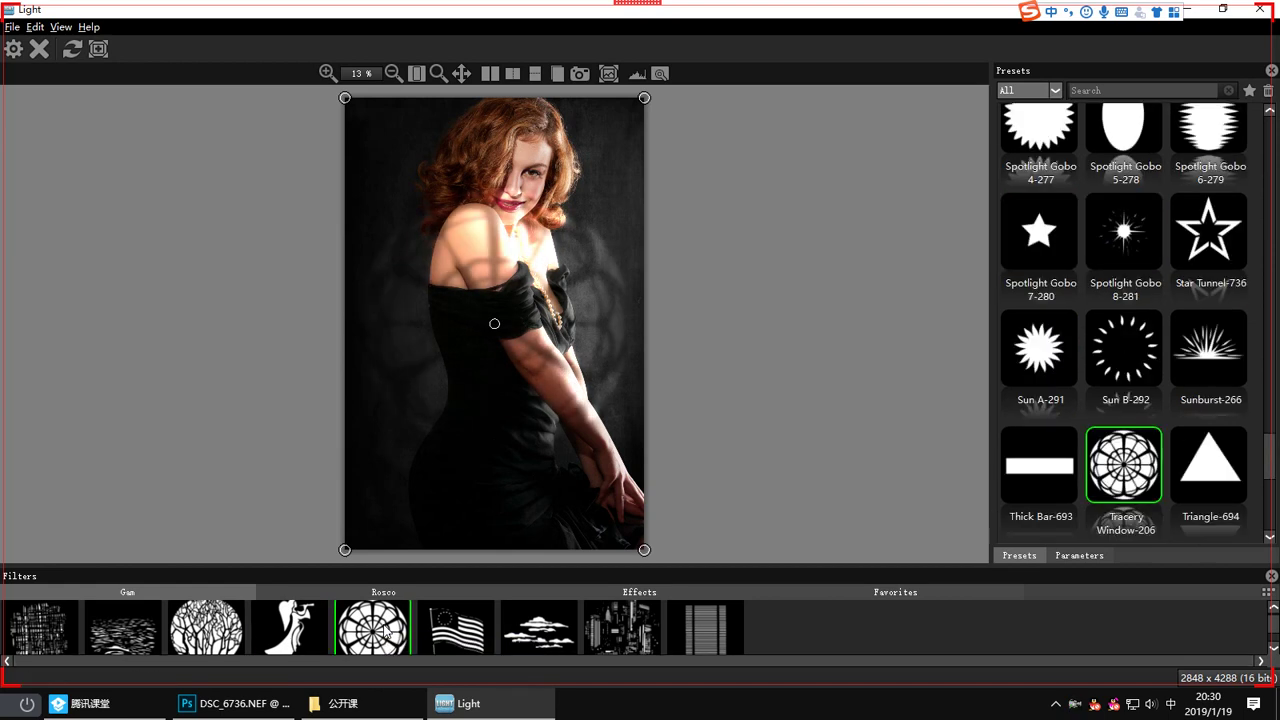
{"action": "left_click", "coordinate": [1188, 373]}
{"action": "left_click", "coordinate": [1124, 348]}
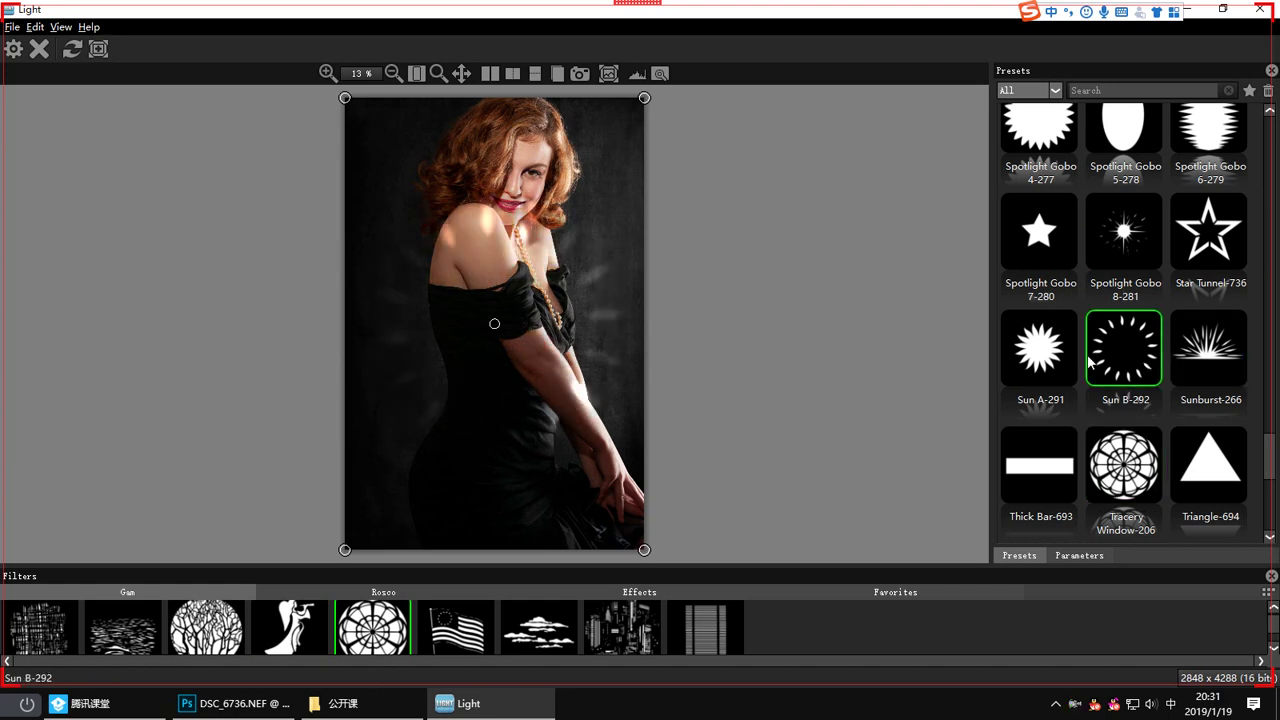
{"action": "left_click", "coordinate": [1040, 348]}
{"action": "left_click", "coordinate": [1124, 463]}
Step: Try grid-style gobos such as Trellis 2-618 from Gam Windows, Graphics, Grids & Grills
{"action": "left_click", "coordinate": [705, 627]}
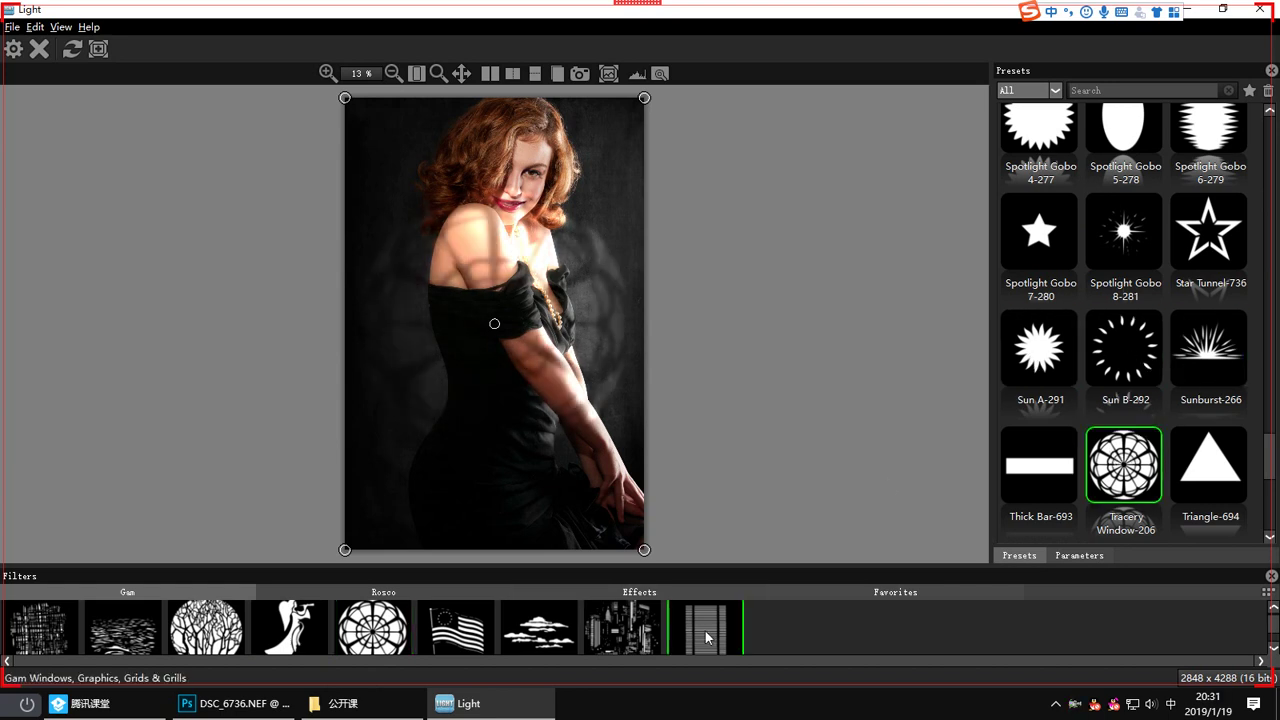
{"action": "left_click", "coordinate": [1203, 250]}
{"action": "left_click", "coordinate": [1040, 232]}
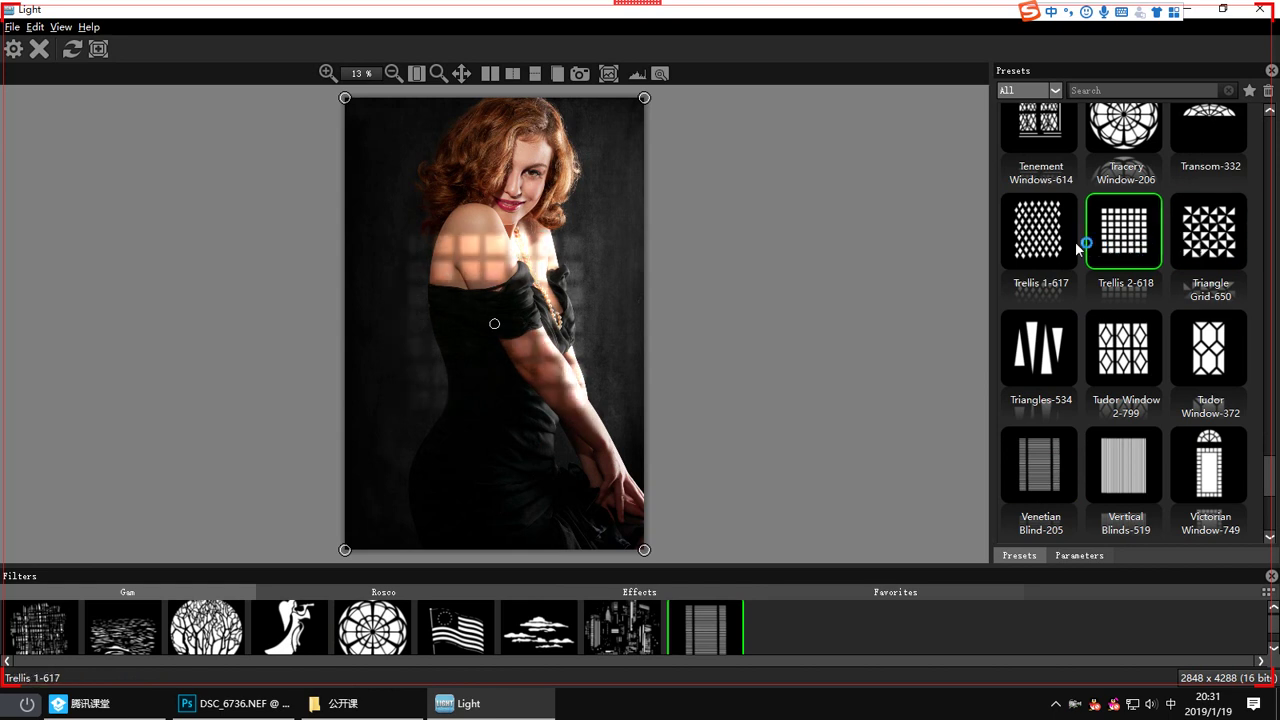
{"action": "left_click", "coordinate": [1124, 463]}
Step: Apply the Tracery Window-206 gobo from the Gam Pinspots, Vignettes category to the portrait
{"action": "left_click", "coordinate": [372, 627]}
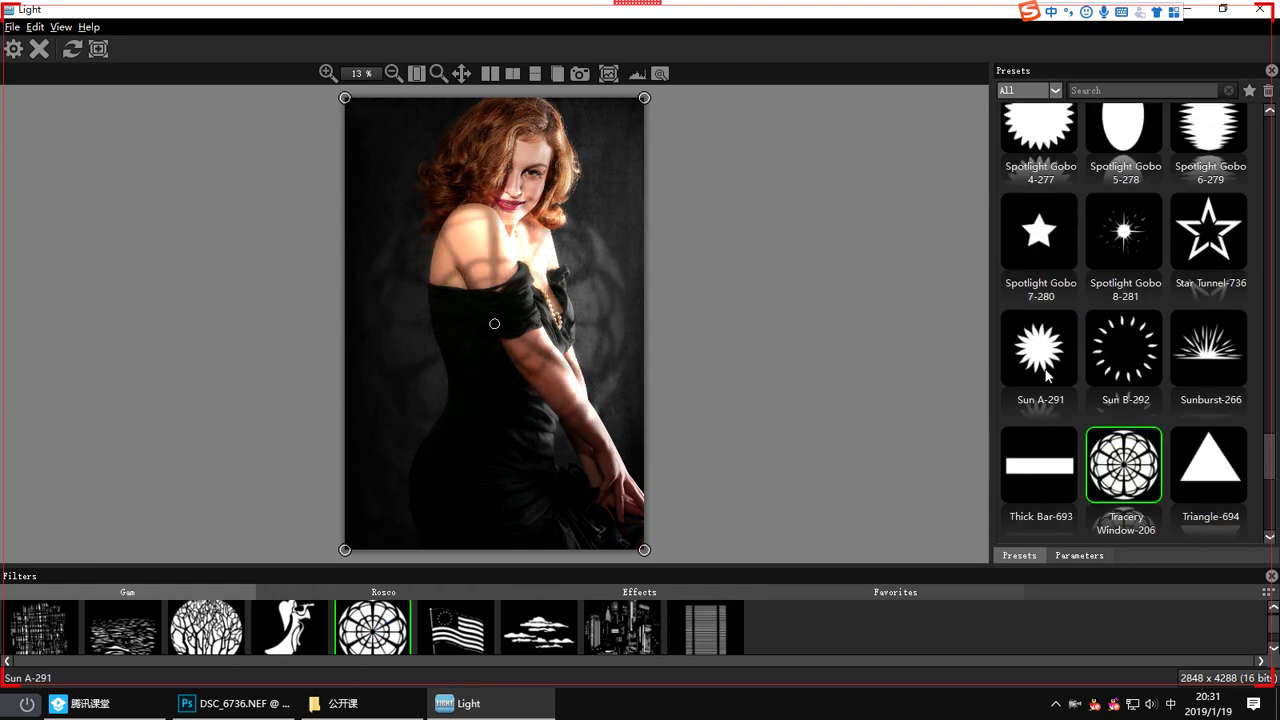
{"action": "scroll", "coordinate": [1124, 470], "scroll_direction": "down", "scroll_amount": 3}
{"action": "left_click", "coordinate": [1130, 240]}
{"action": "left_click", "coordinate": [1123, 186]}
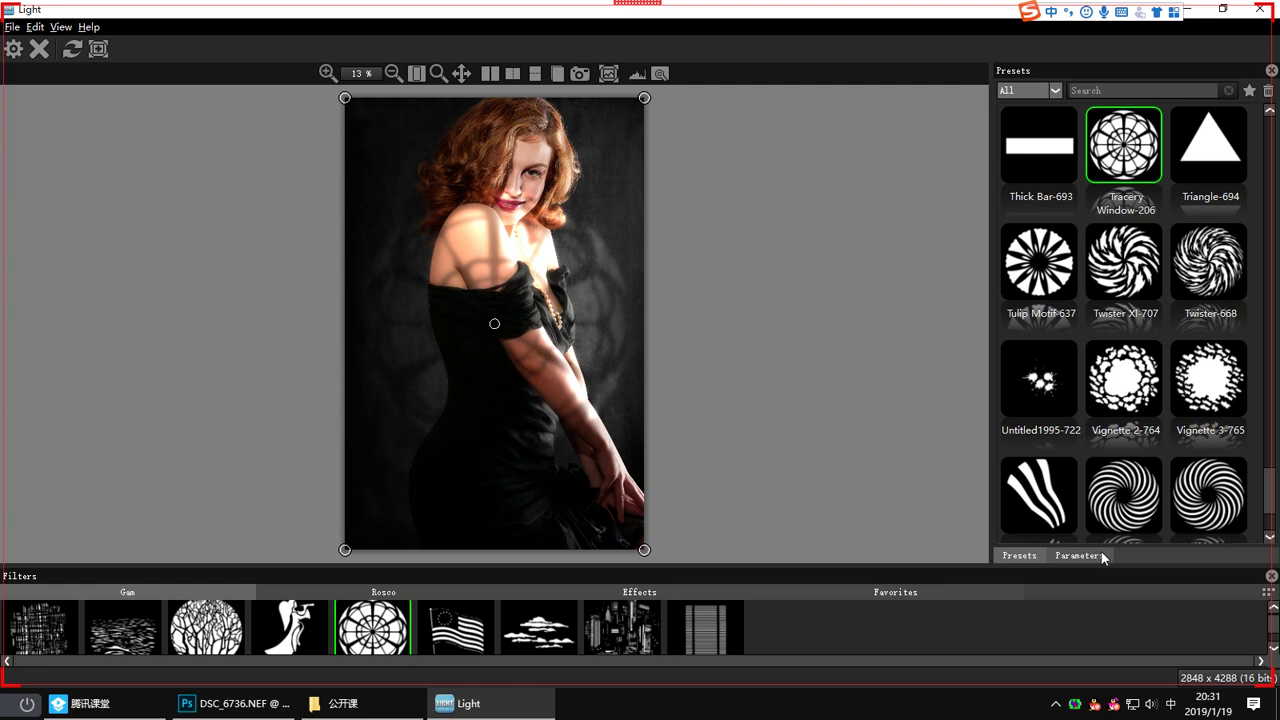
Step: Open the gobo's parameters and move the window pattern up so its centre sits by the woman's shoulder
{"action": "left_click", "coordinate": [1071, 555]}
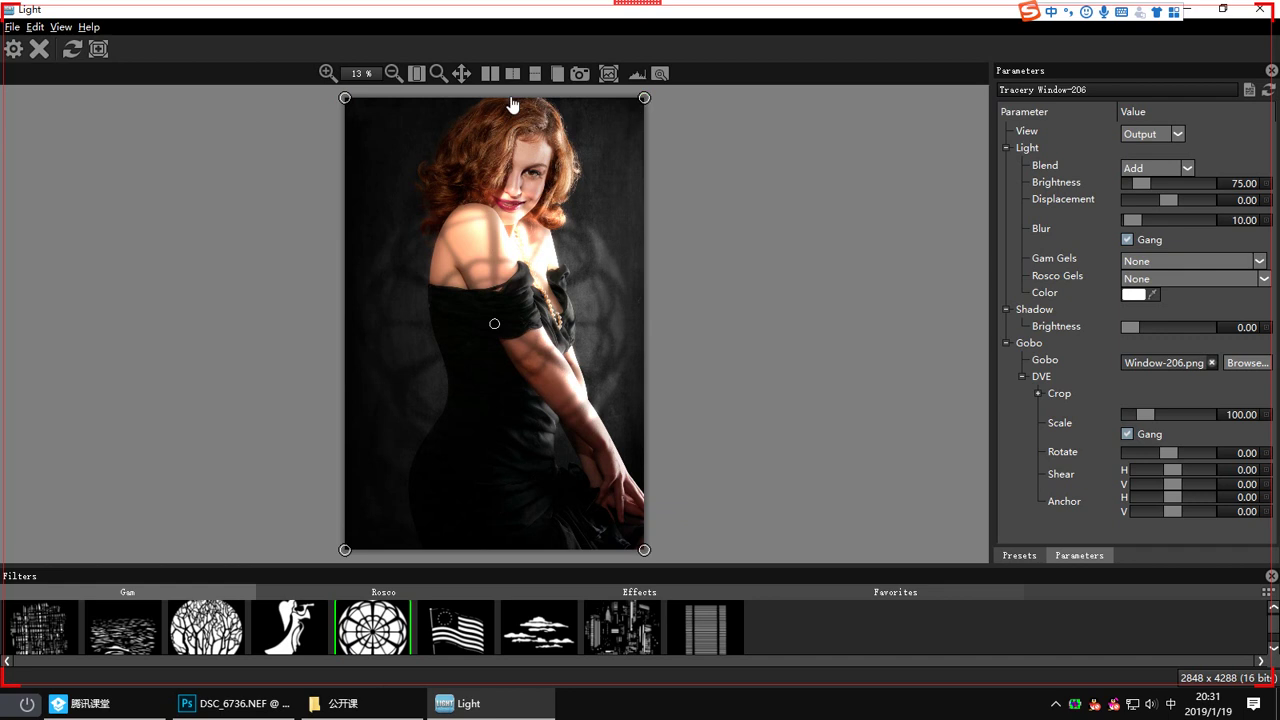
{"action": "mouse_move", "coordinate": [343, 104]}
{"action": "left_mouse_down"}
{"action": "mouse_move", "coordinate": [277, 120]}
{"action": "mouse_move", "coordinate": [381, 85]}
{"action": "mouse_move", "coordinate": [346, 99]}
{"action": "left_mouse_up"}
{"action": "mouse_move", "coordinate": [643, 106]}
{"action": "left_mouse_down"}
{"action": "mouse_move", "coordinate": [791, 106]}
{"action": "mouse_move", "coordinate": [634, 106]}
{"action": "mouse_move", "coordinate": [645, 106]}
{"action": "left_mouse_up"}
{"action": "left_click_drag", "start_coordinate": [494, 324], "coordinate": [505, 275]}
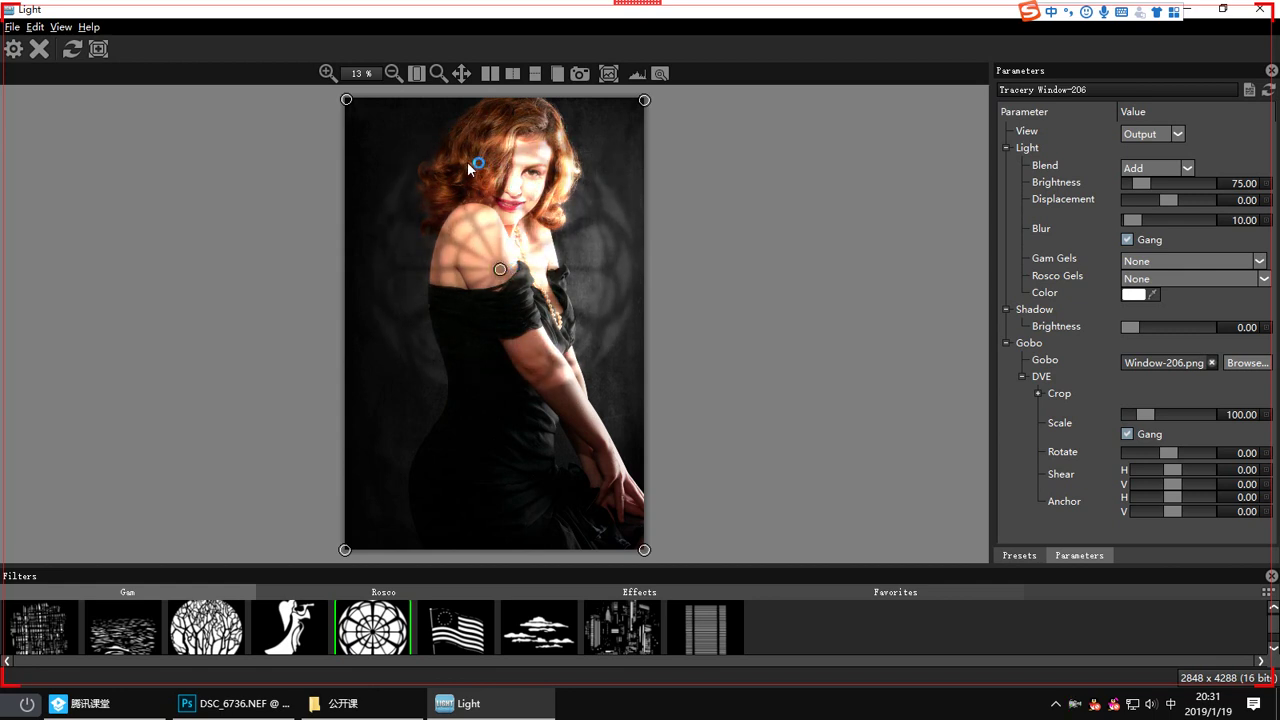
{"action": "mouse_move", "coordinate": [500, 269]}
{"action": "left_mouse_down"}
{"action": "mouse_move", "coordinate": [495, 411]}
{"action": "mouse_move", "coordinate": [505, 262]}
{"action": "left_mouse_up"}
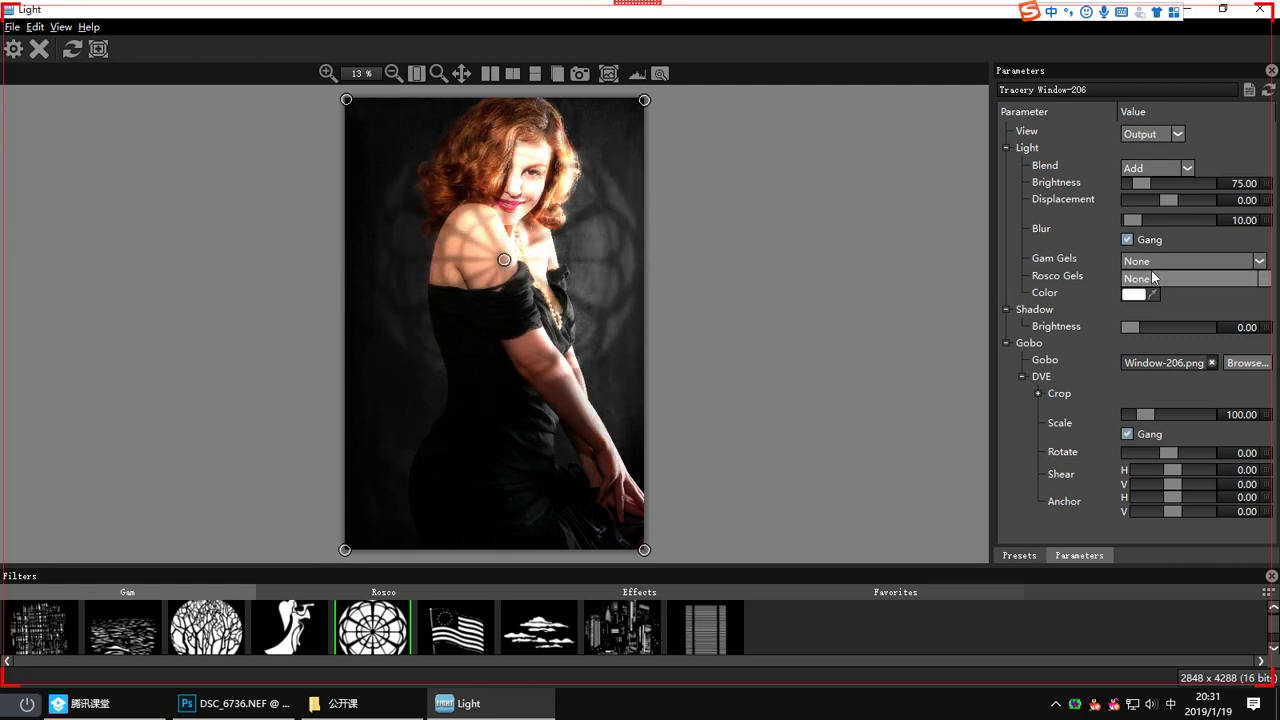
Step: Set the light's brightness to 93.75 and its blend mode to Screen
{"action": "mouse_move", "coordinate": [1143, 183]}
{"action": "left_mouse_down"}
{"action": "mouse_move", "coordinate": [1162, 189]}
{"action": "mouse_move", "coordinate": [1145, 186]}
{"action": "left_mouse_up"}
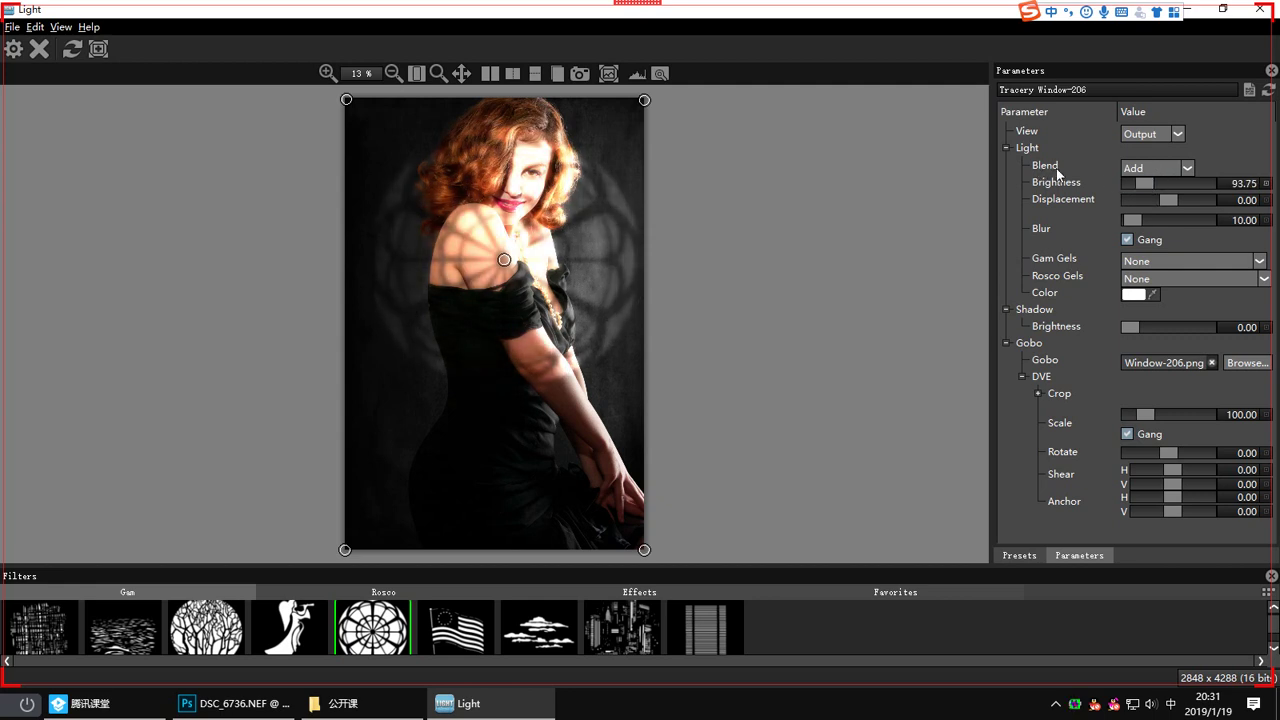
{"action": "left_click", "coordinate": [1145, 170]}
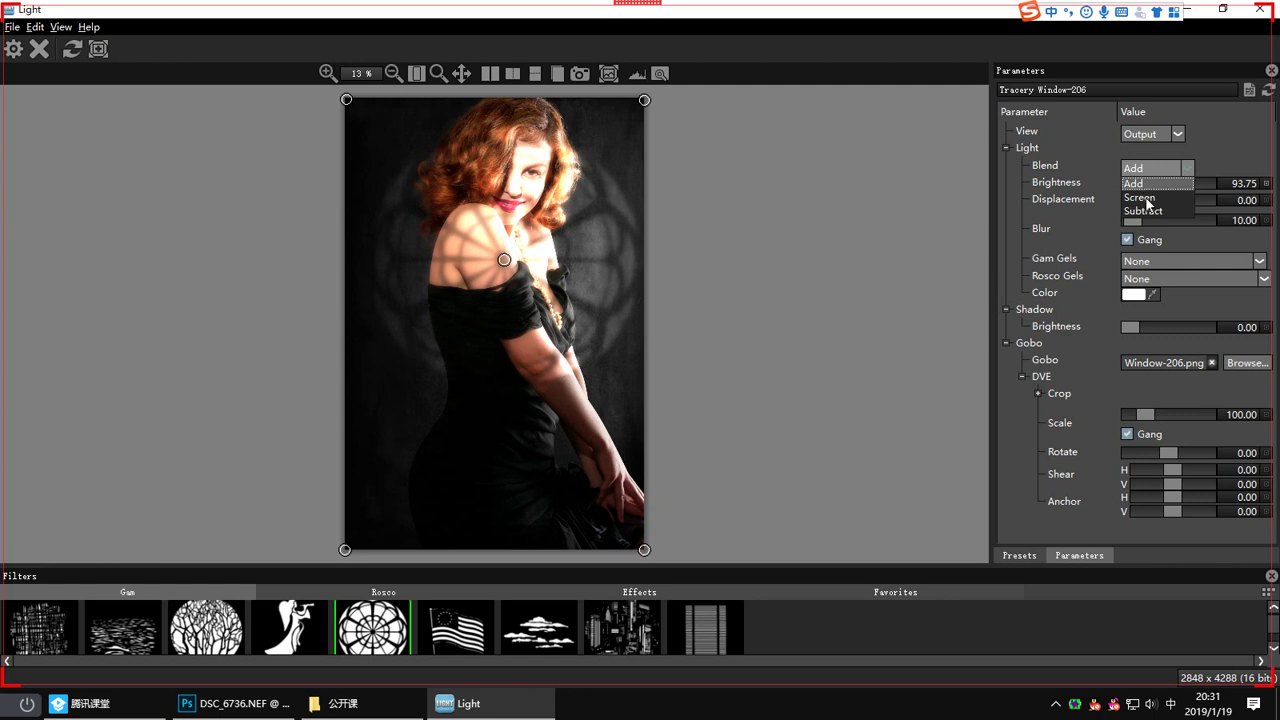
{"action": "left_click", "coordinate": [1140, 198]}
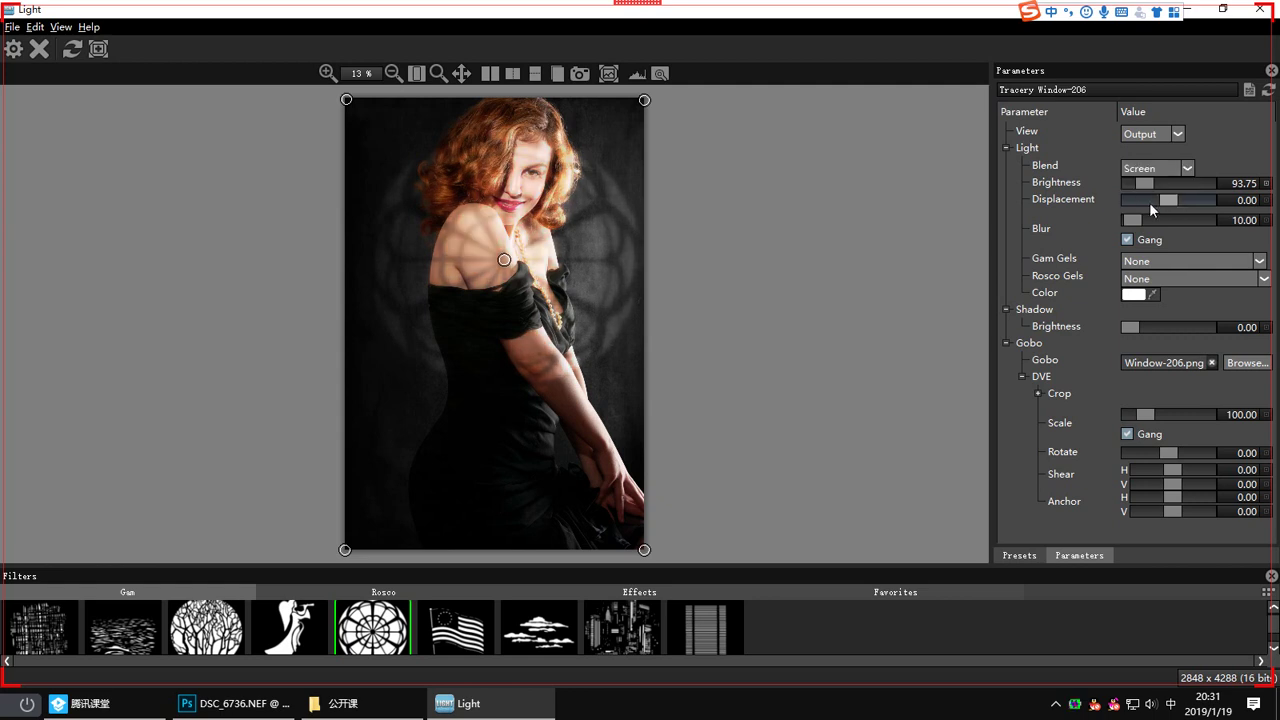
Step: Compare the Add and Subtract blend modes for the light, finishing on Screen
{"action": "left_click", "coordinate": [1155, 170]}
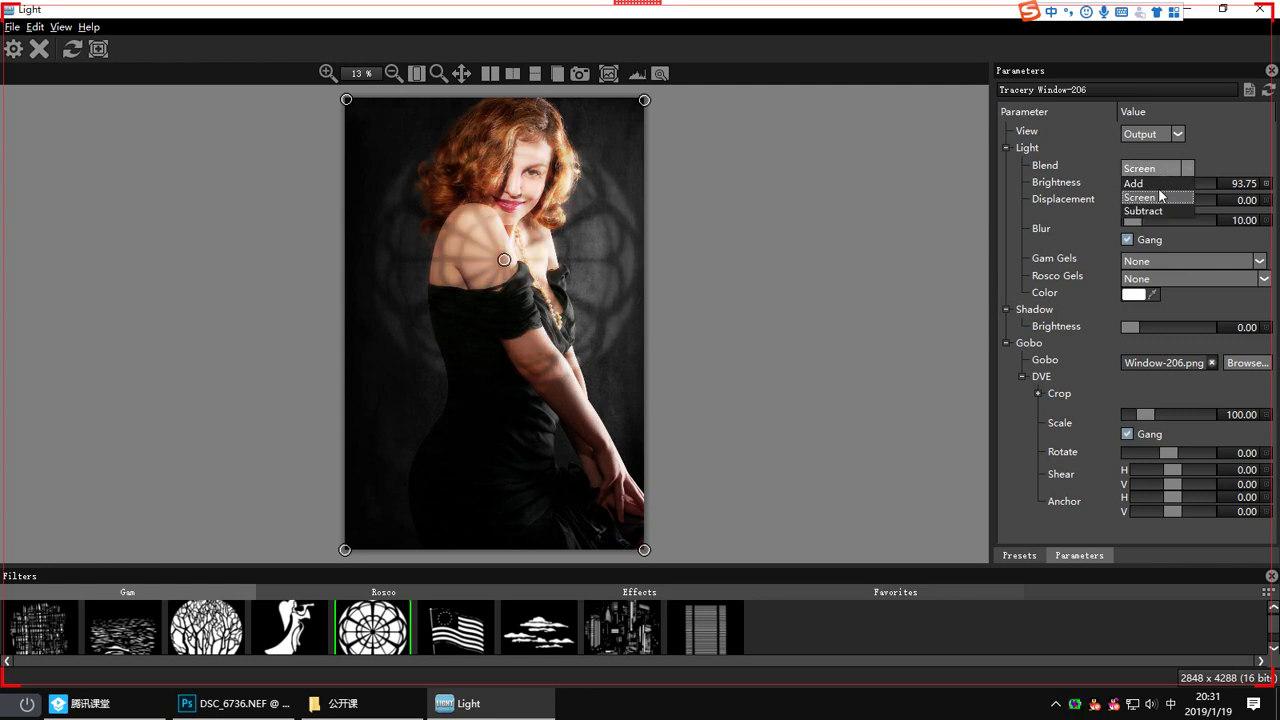
{"action": "left_click", "coordinate": [1135, 183]}
{"action": "left_click", "coordinate": [1155, 168]}
{"action": "left_click", "coordinate": [1140, 213]}
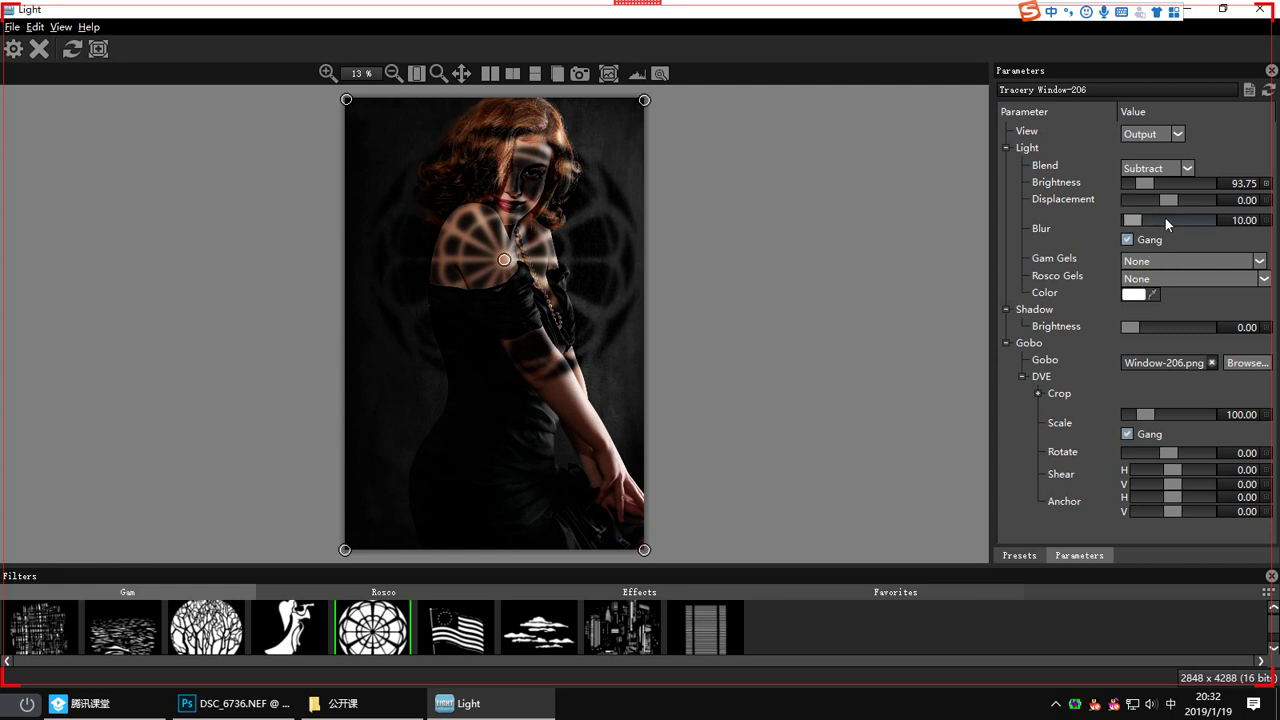
{"action": "left_click", "coordinate": [1155, 168]}
{"action": "left_click", "coordinate": [1156, 201]}
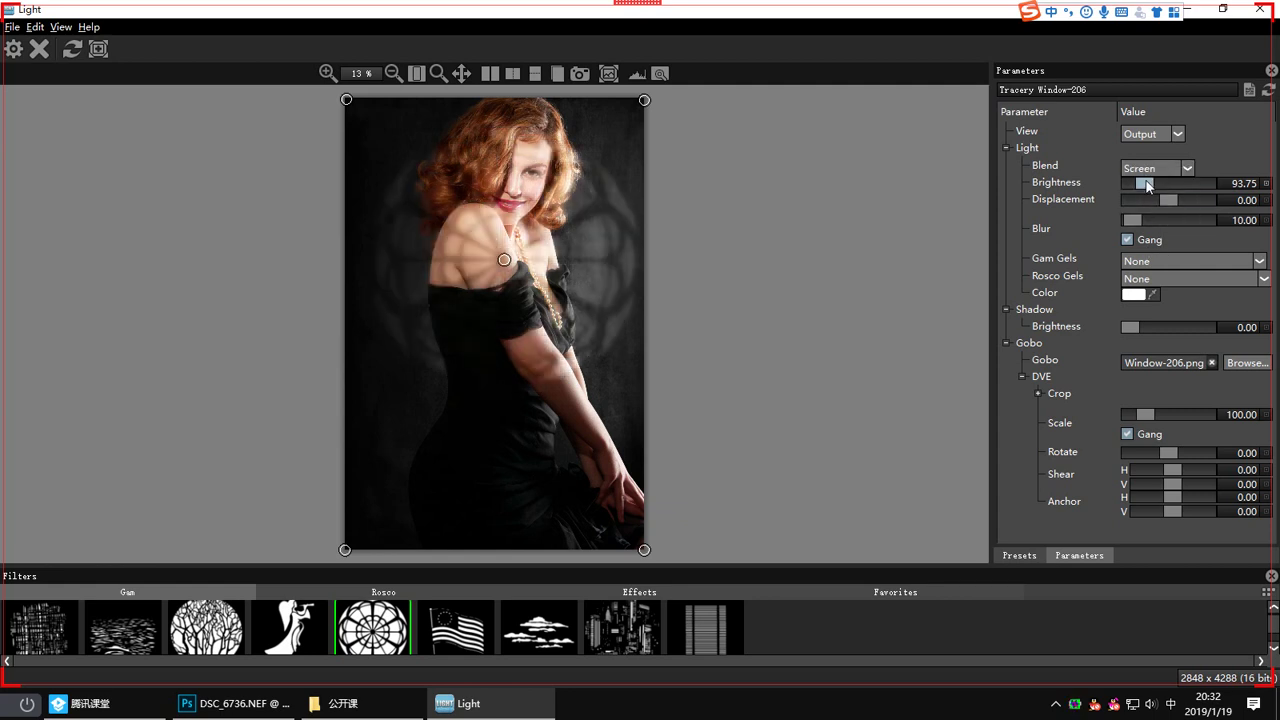
Step: Set the light's brightness to 104.17, displacement to -52.08 and blur to 9.38
{"action": "left_click_drag", "start_coordinate": [1146, 191], "coordinate": [1117, 229]}
{"action": "key", "text": "shift"}
{"action": "key", "text": "shift"}
{"action": "key", "text": "shift"}
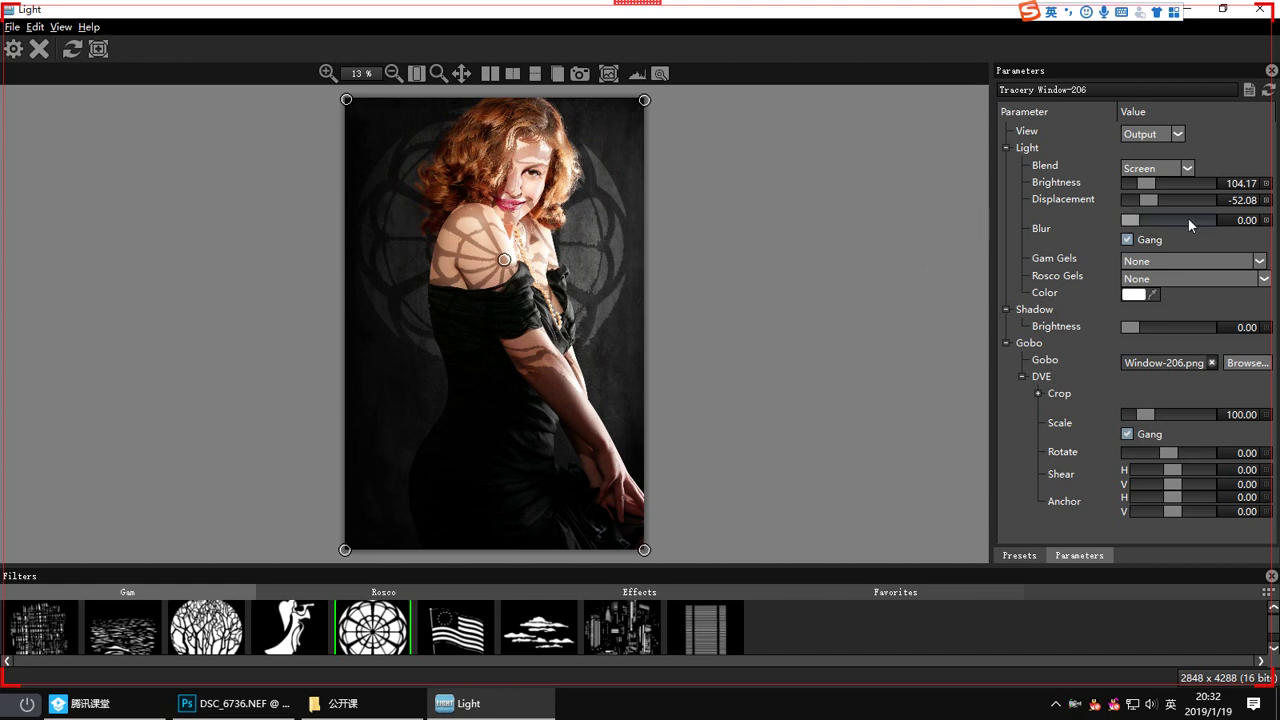
{"action": "left_click_drag", "start_coordinate": [1133, 227], "coordinate": [1133, 232]}
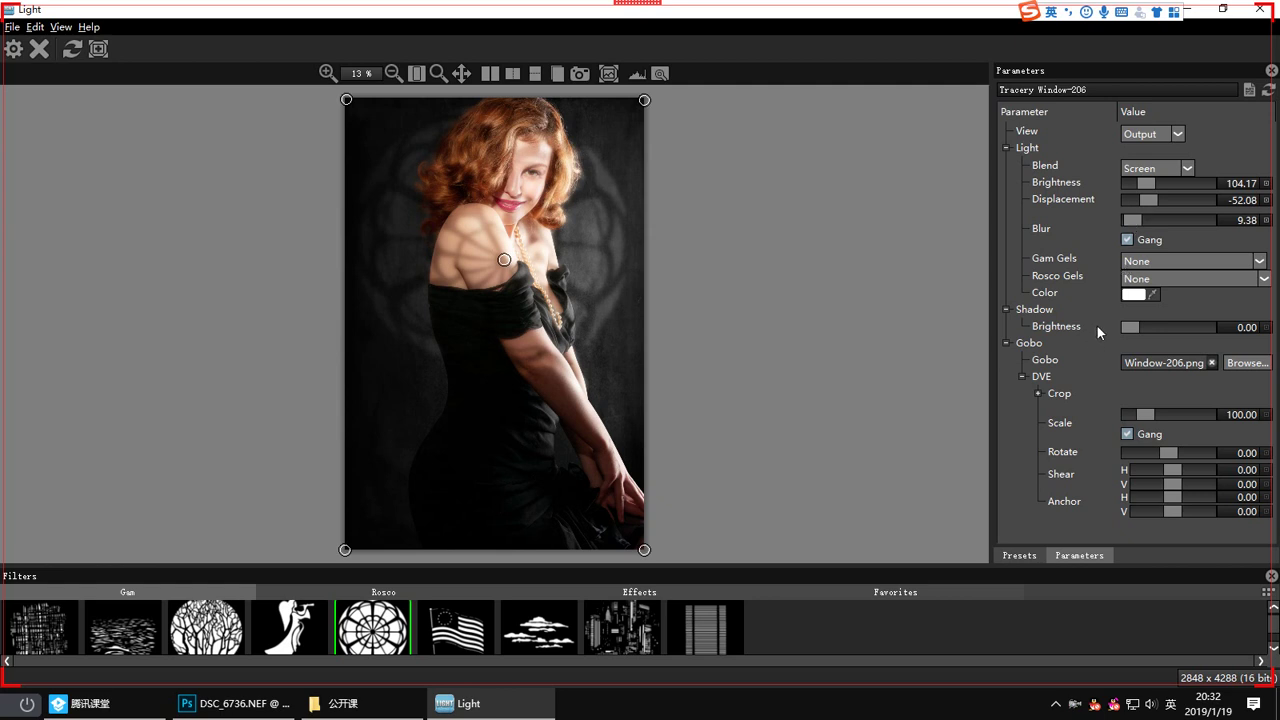
Step: Try a shadow brightness of 45.83 and reset it to 0
{"action": "left_click_drag", "start_coordinate": [1133, 332], "coordinate": [1165, 331]}
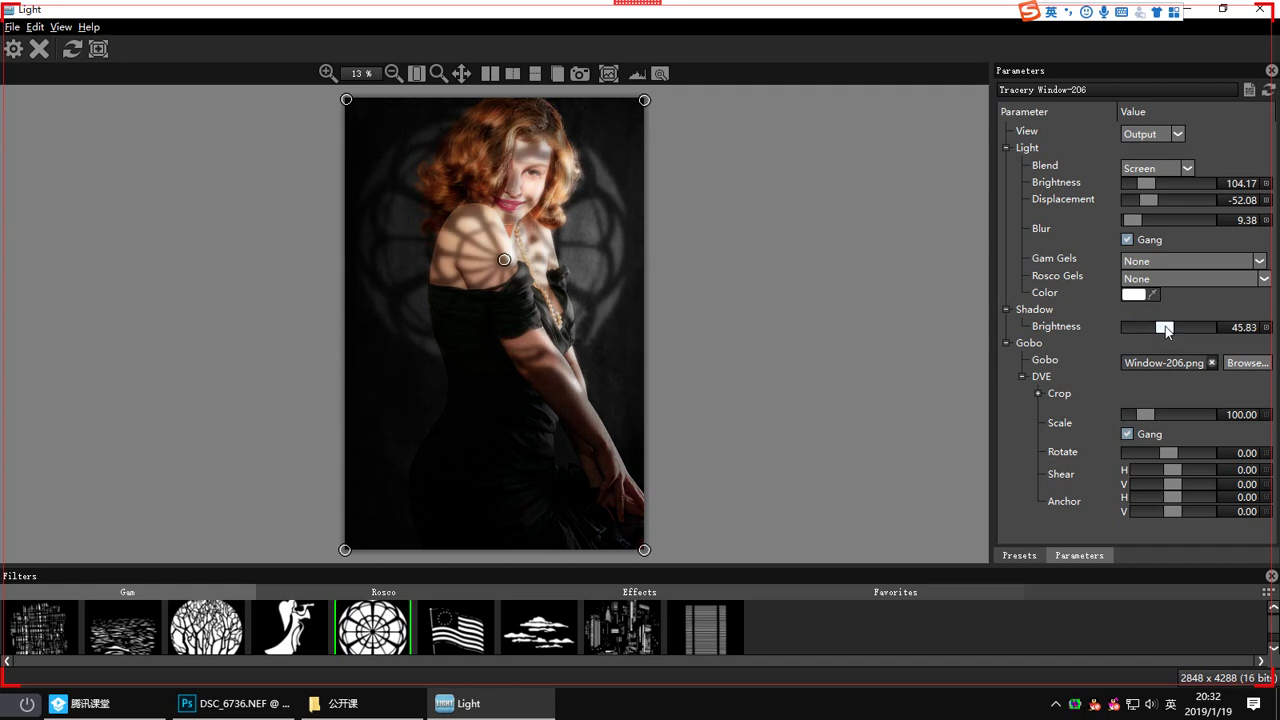
{"action": "left_click_drag", "start_coordinate": [1166, 332], "coordinate": [1108, 328]}
Step: Set the gobo's scale to 130.21 and move the pattern's centre slightly down the upper arm
{"action": "left_click_drag", "start_coordinate": [1144, 414], "coordinate": [1148, 417]}
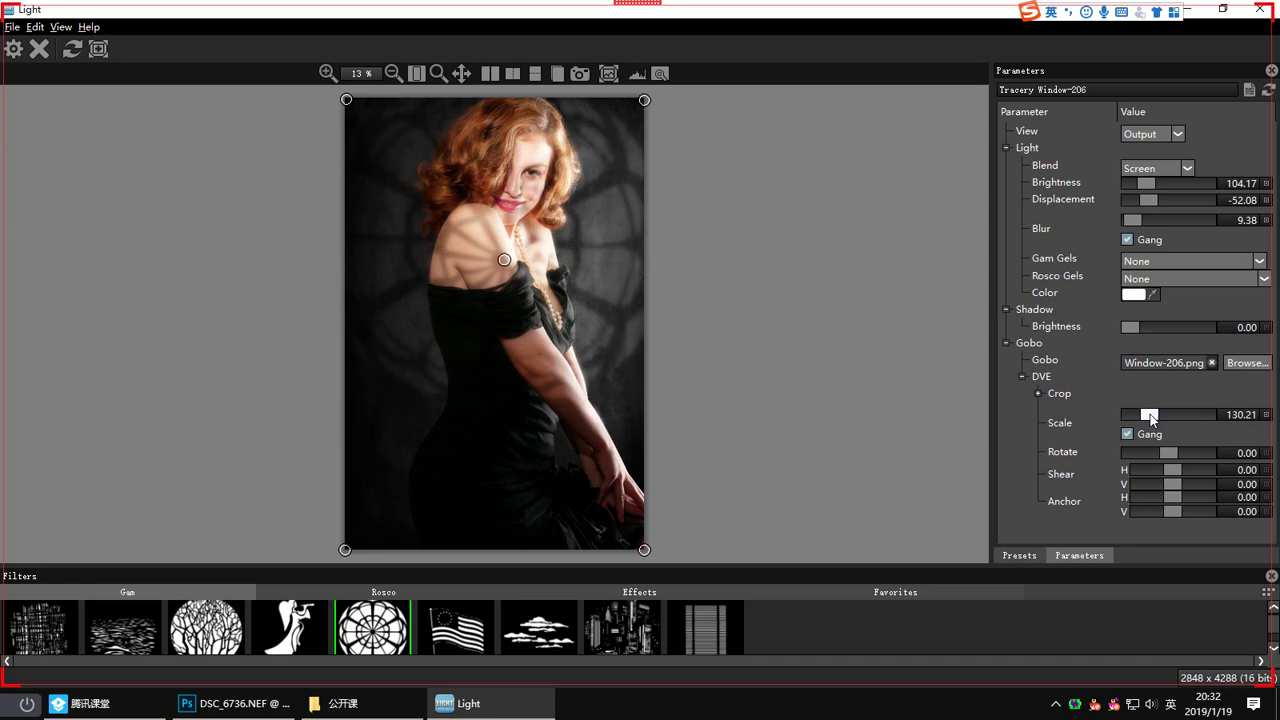
{"action": "left_click_drag", "start_coordinate": [505, 261], "coordinate": [500, 289]}
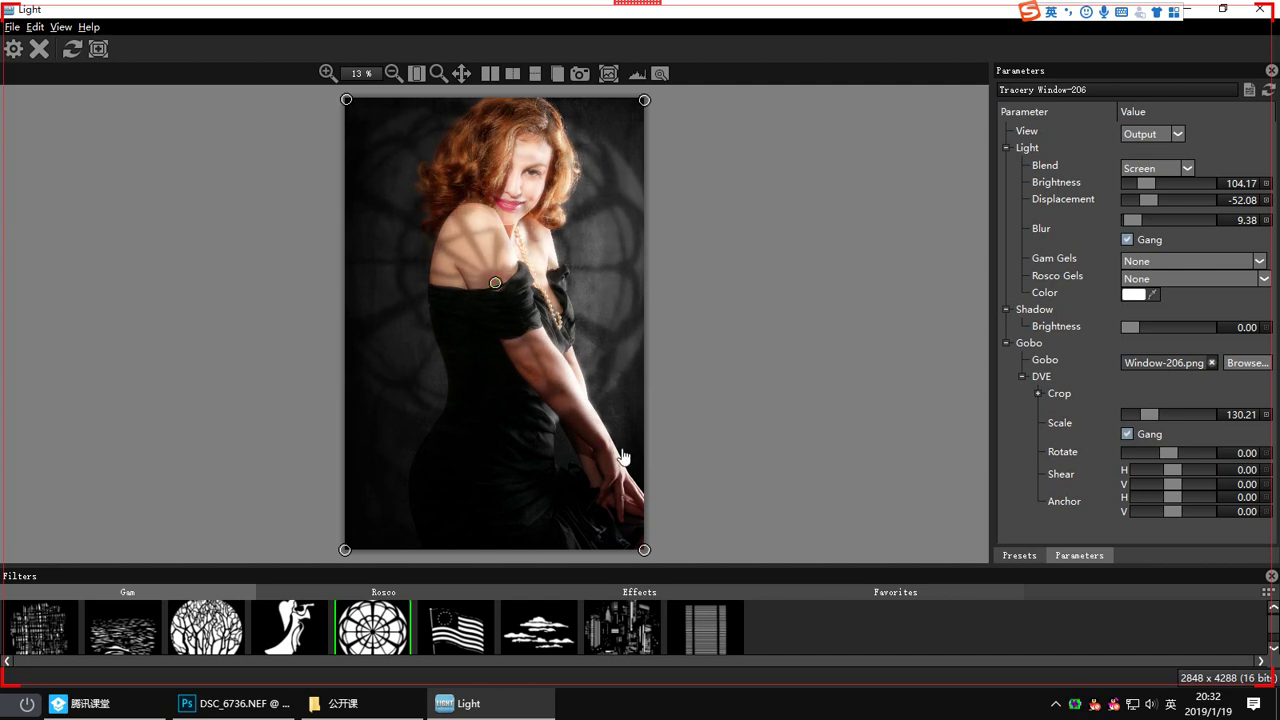
Step: Close the Light filter and save its result back to the Photoshop layer
{"action": "left_click", "coordinate": [1259, 9]}
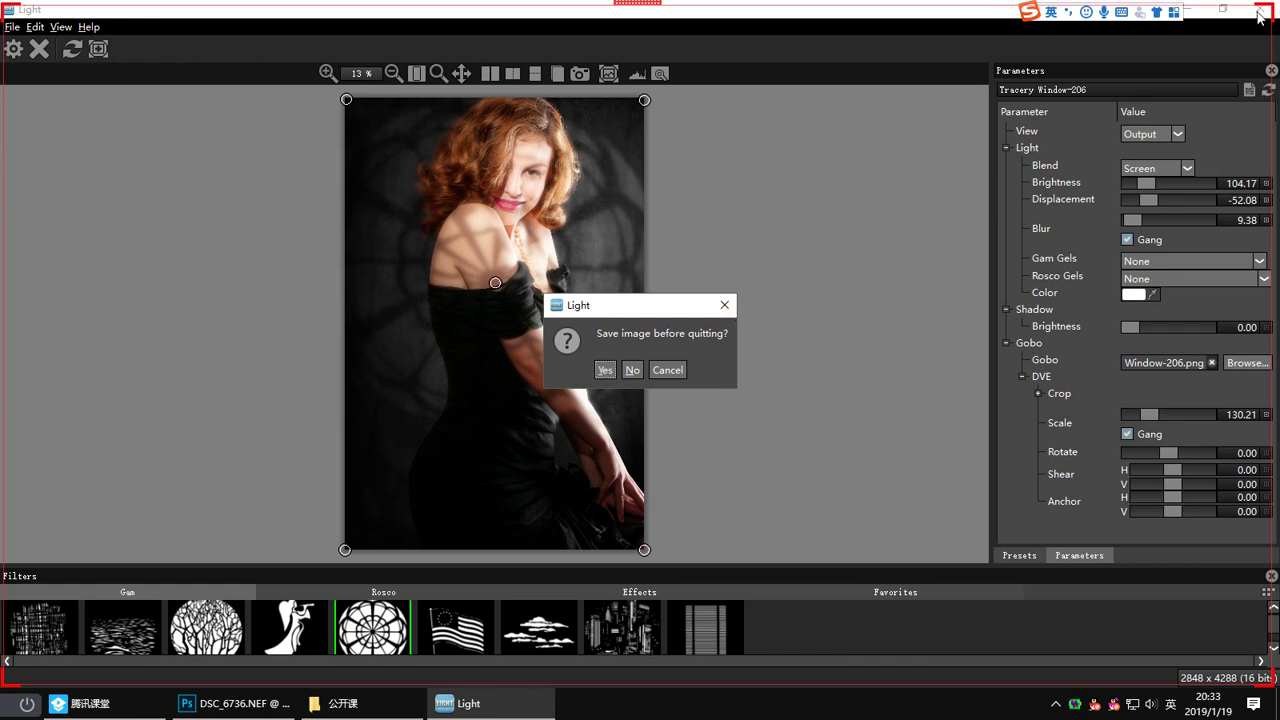
{"action": "left_click", "coordinate": [605, 371]}
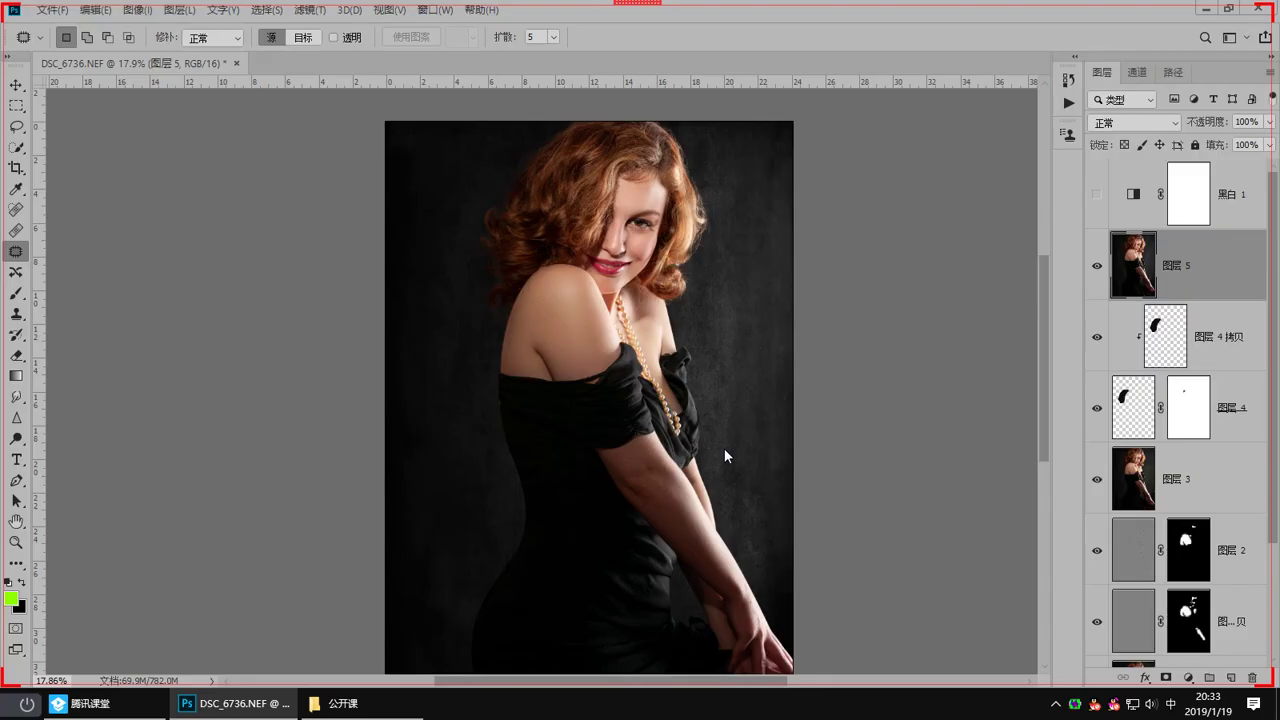
Step: Capture a screenshot of the woman's lit upper body and send it in the class chat
{"action": "left_click_drag", "start_coordinate": [636, 255], "coordinate": [716, 391]}
{"action": "left_click_drag", "start_coordinate": [661, 345], "coordinate": [616, 382]}
{"action": "key", "text": "ctrl+alt+a"}
{"action": "left_click_drag", "start_coordinate": [291, 129], "coordinate": [951, 601]}
{"action": "double_click", "coordinate": [536, 449]}
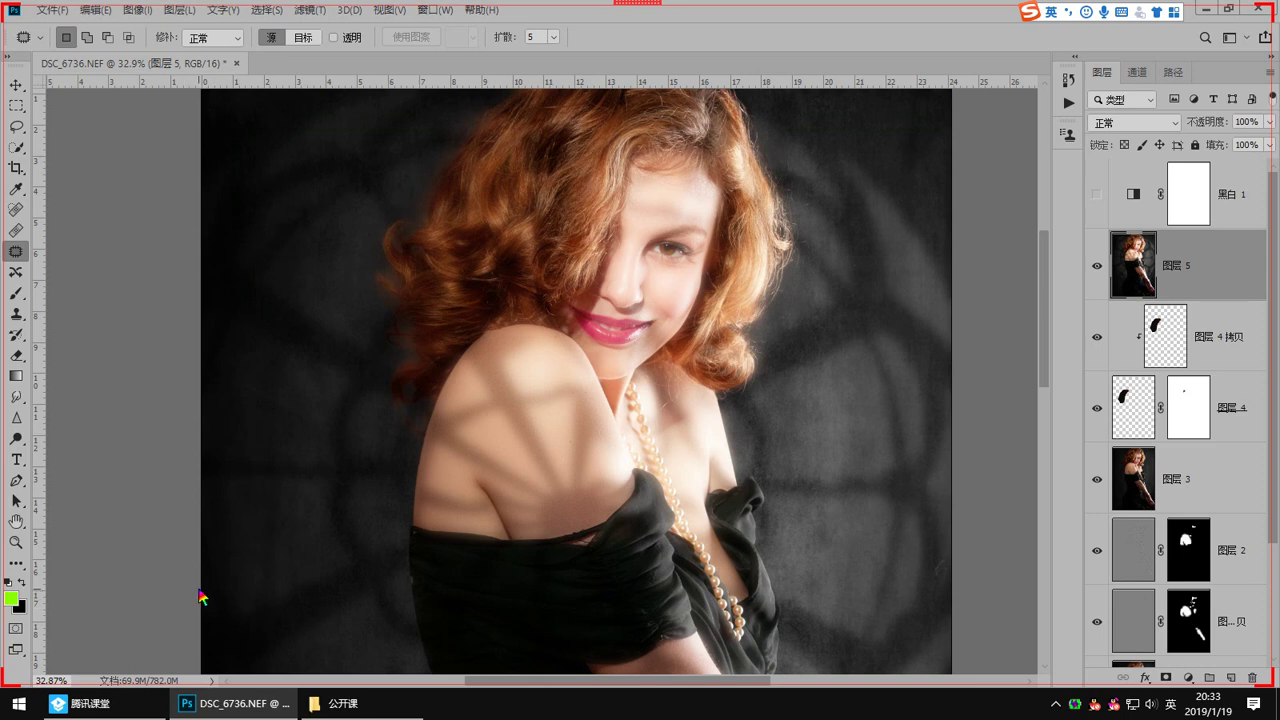
{"action": "left_click", "coordinate": [115, 703]}
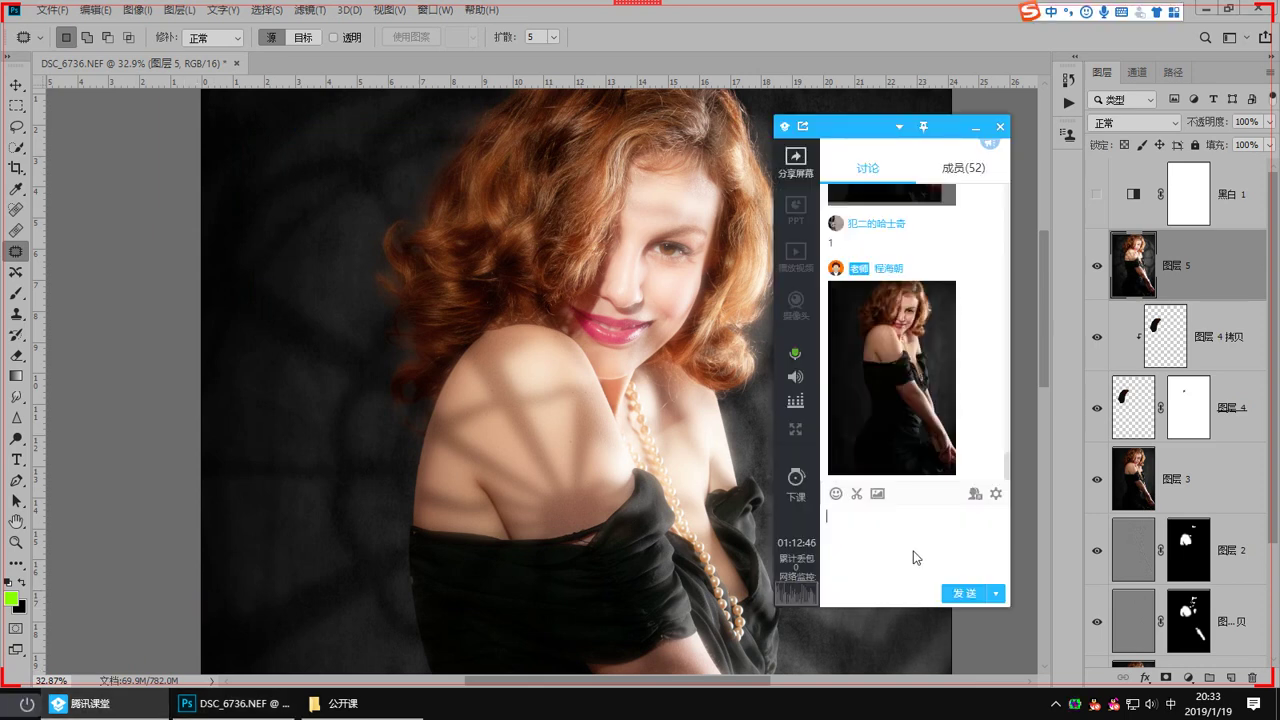
{"action": "key", "text": "ctrl+v"}
{"action": "key", "text": "Return"}
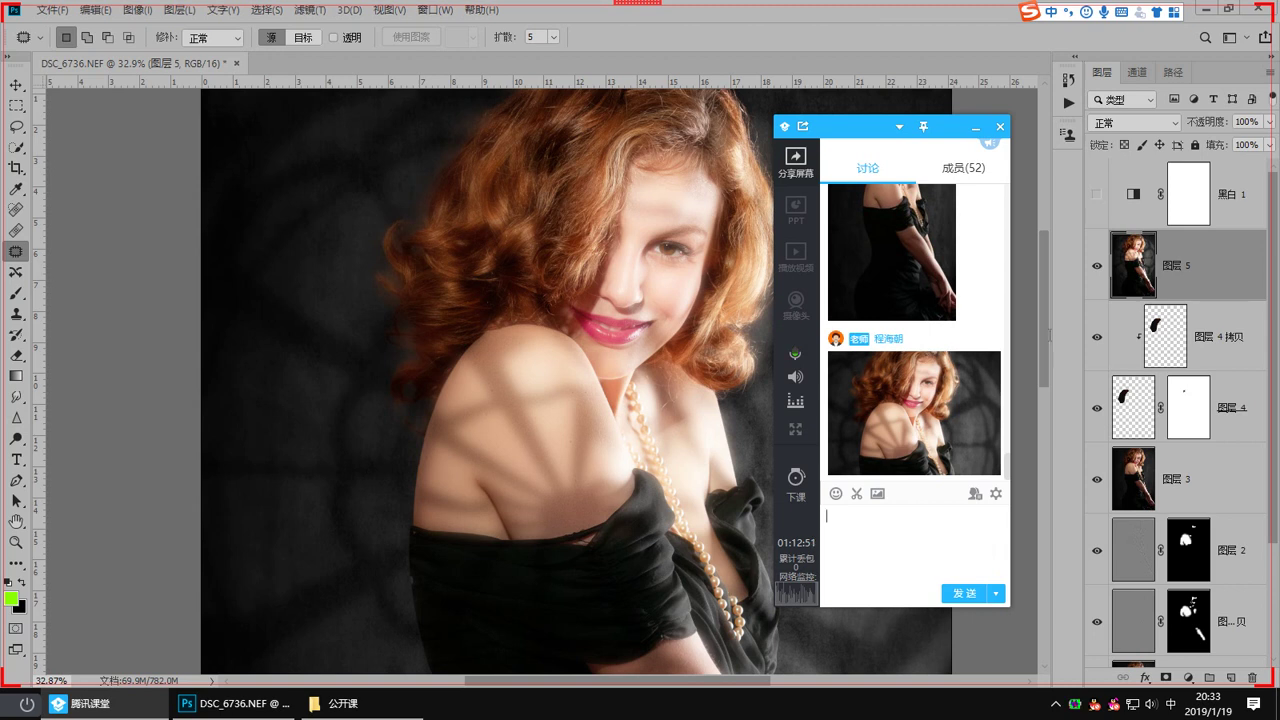
Step: Compare the portrait with and without the window-light layer, on both the upper body and the full figure
{"action": "left_click", "coordinate": [1096, 267]}
{"action": "left_click", "coordinate": [1096, 267]}
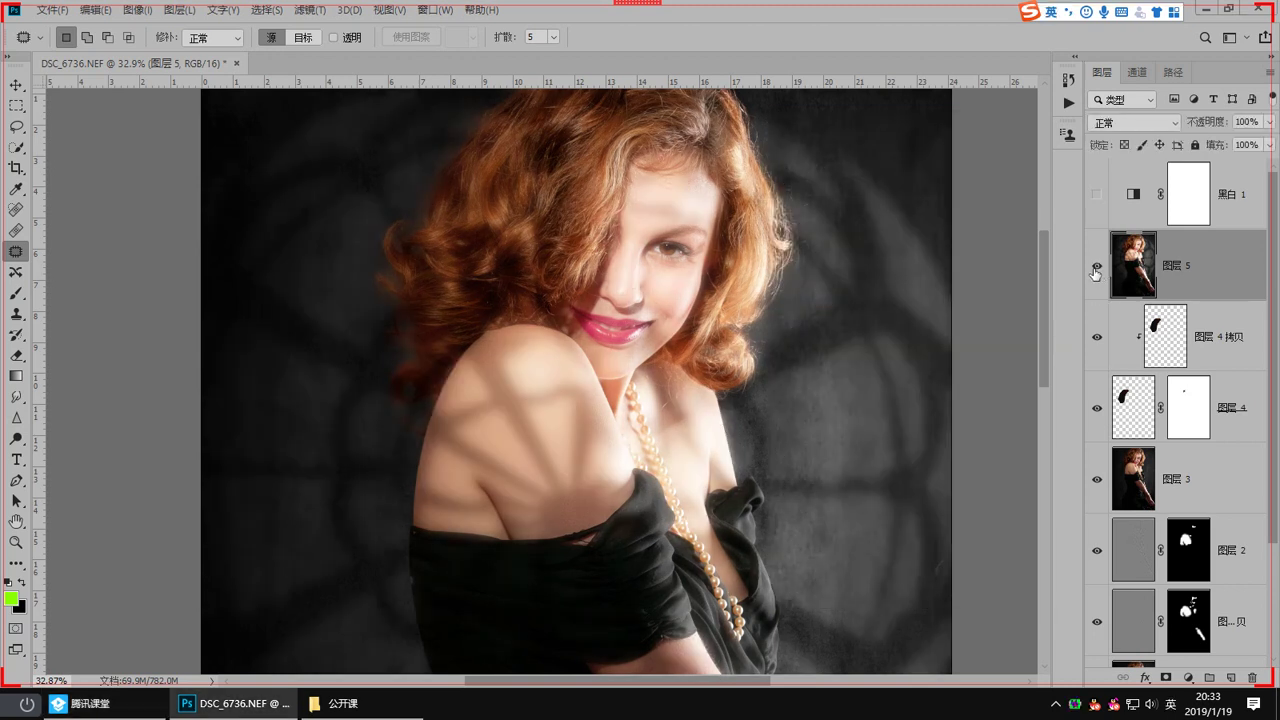
{"action": "left_click_drag", "start_coordinate": [572, 223], "coordinate": [546, 328]}
{"action": "scroll", "coordinate": [615, 370], "scroll_direction": "down", "scroll_amount": 1}
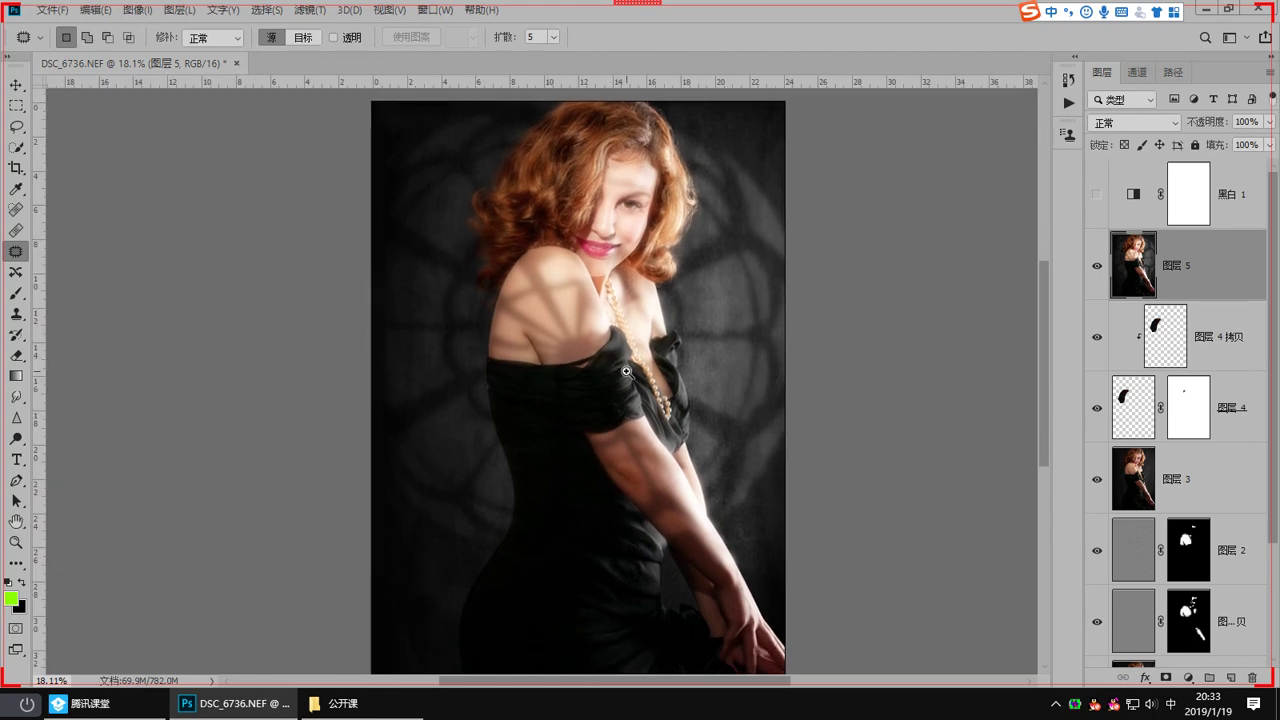
Step: Open the finished reference 做好.psd in ACDSee and examine its colour toning on the face, shoulder and background
{"action": "left_click", "coordinate": [350, 703]}
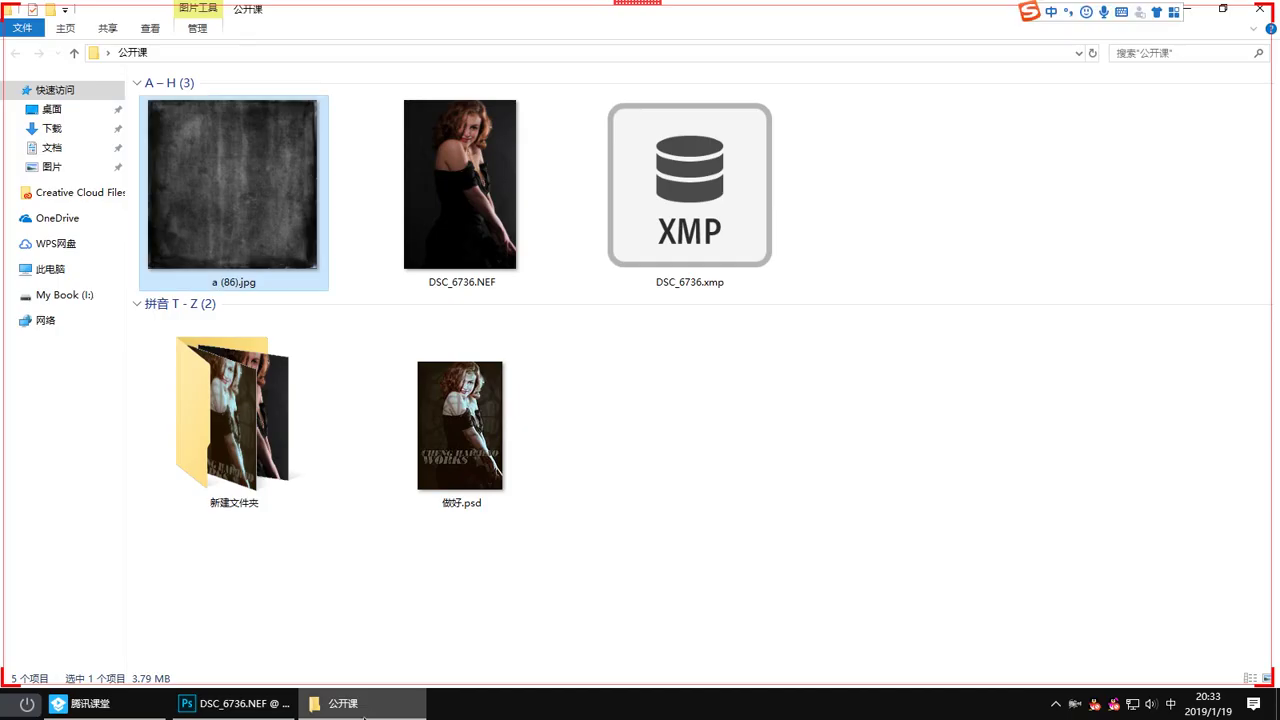
{"action": "left_click", "coordinate": [447, 455]}
{"action": "double_click", "coordinate": [447, 455]}
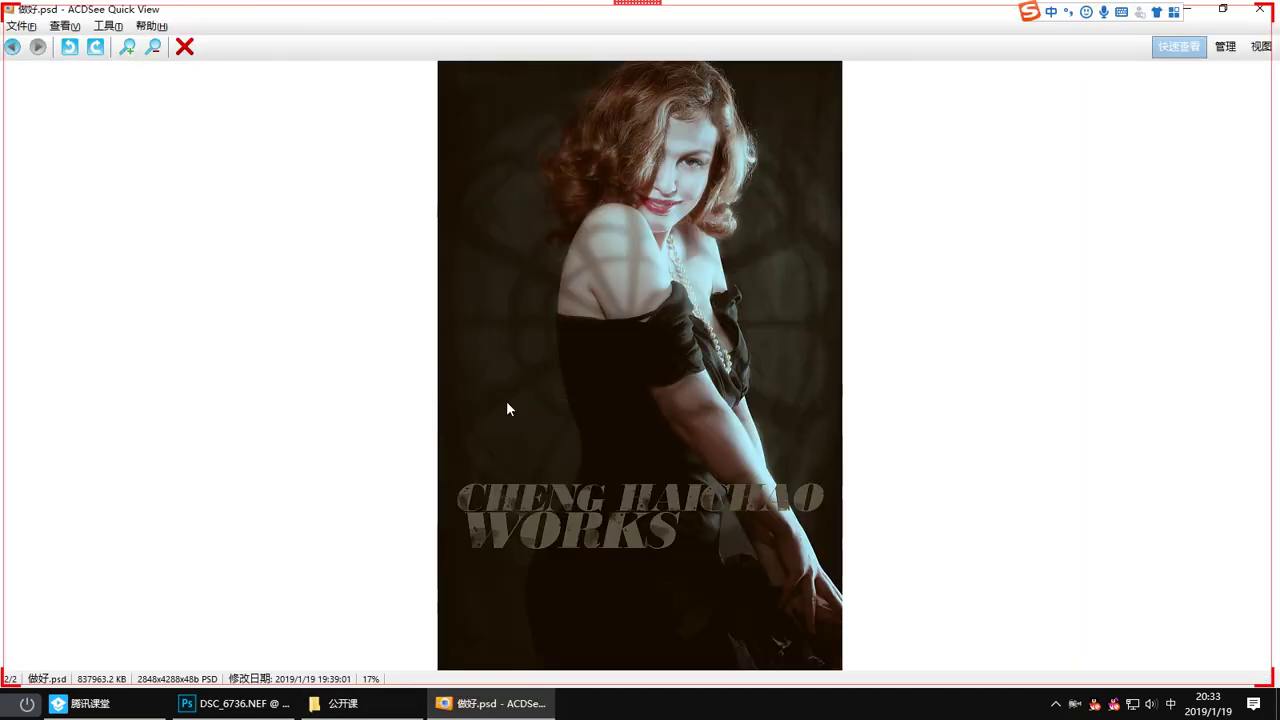
{"action": "left_click", "coordinate": [129, 48]}
{"action": "left_click_drag", "start_coordinate": [545, 309], "coordinate": [527, 432]}
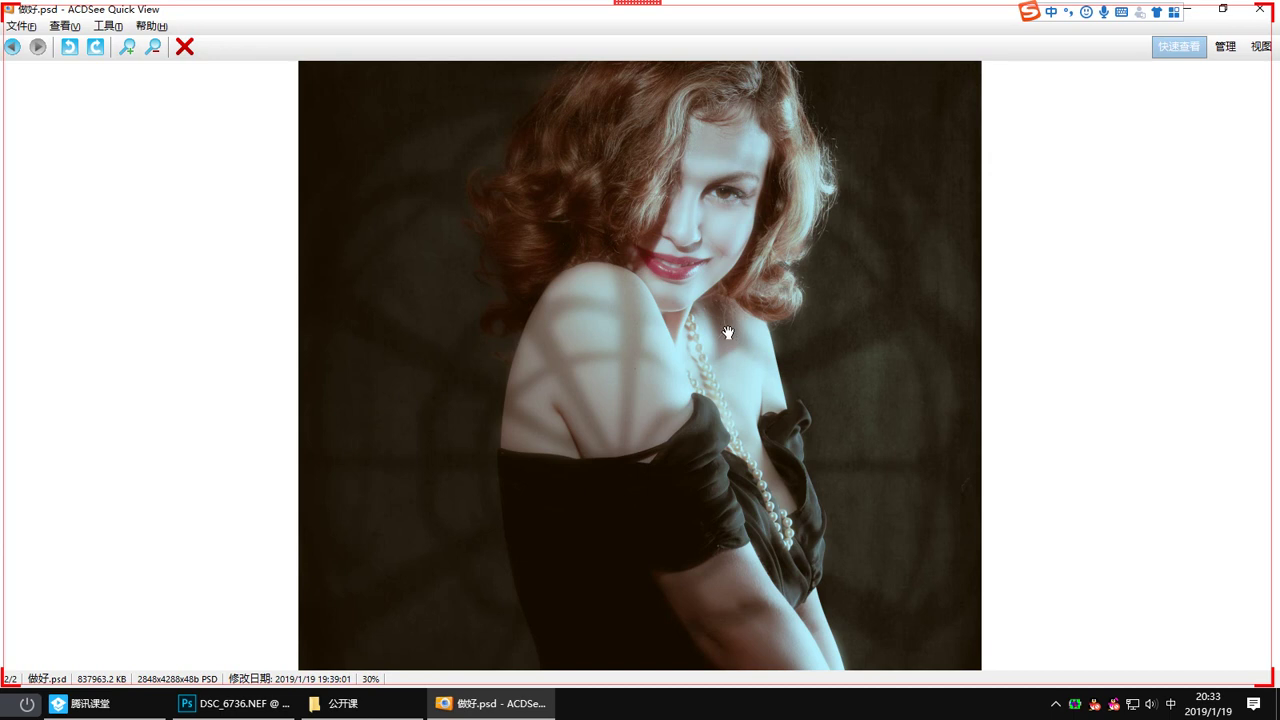
{"action": "left_click_drag", "start_coordinate": [728, 335], "coordinate": [720, 397]}
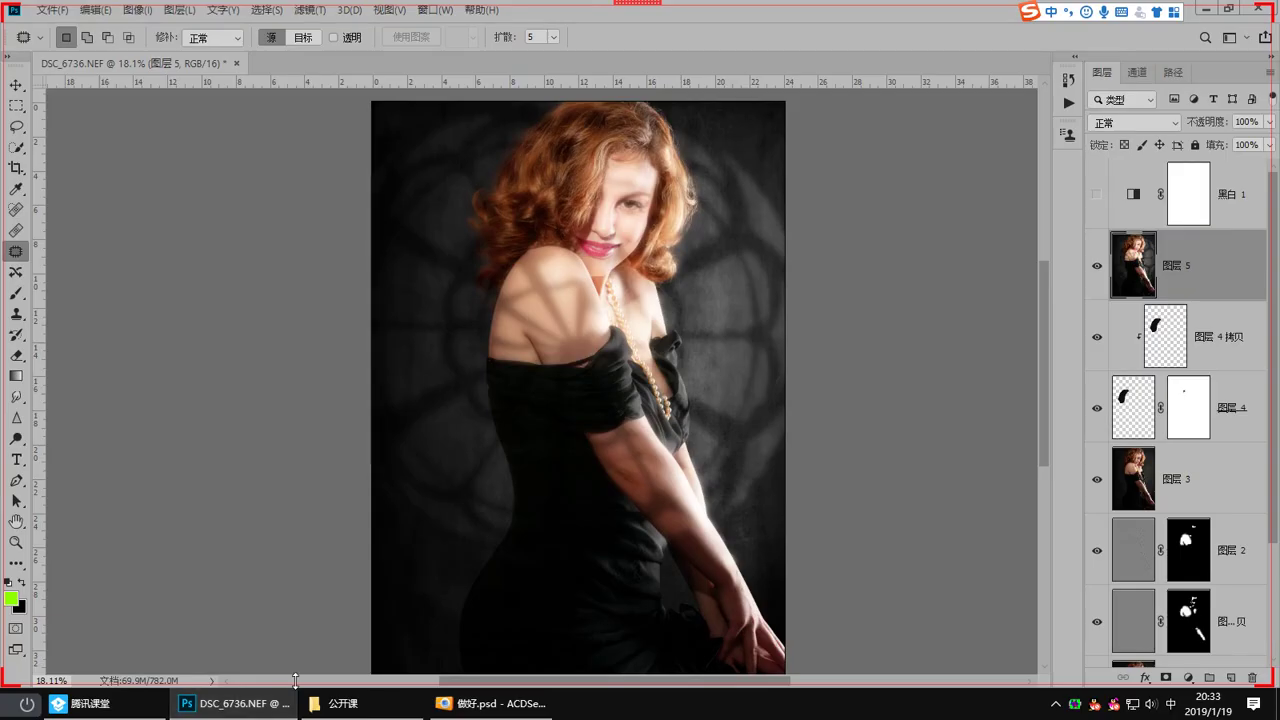
Step: Switch back to Photoshop, add a Selective Color adjustment above the window-light layer and set the Blacks' black to -2%
{"action": "left_click", "coordinate": [285, 703]}
{"action": "left_click", "coordinate": [1188, 678]}
{"action": "left_click", "coordinate": [1220, 668]}
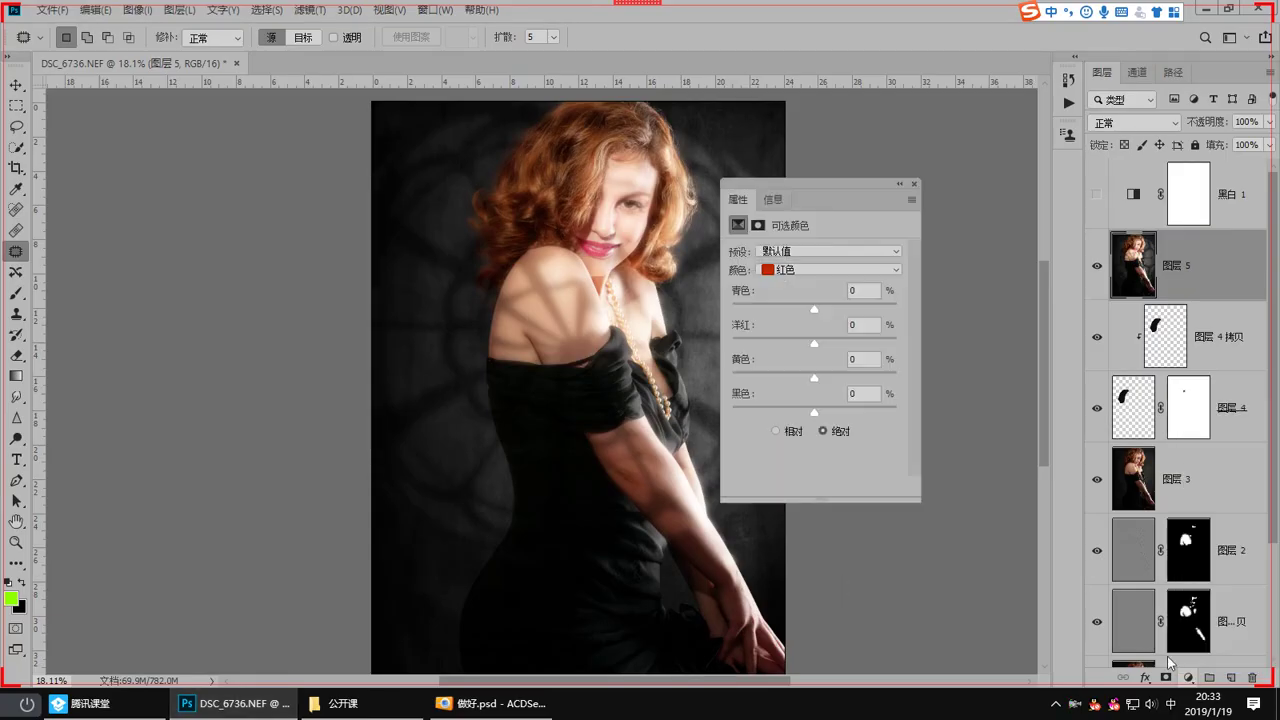
{"action": "left_click", "coordinate": [810, 270]}
{"action": "left_click", "coordinate": [806, 411]}
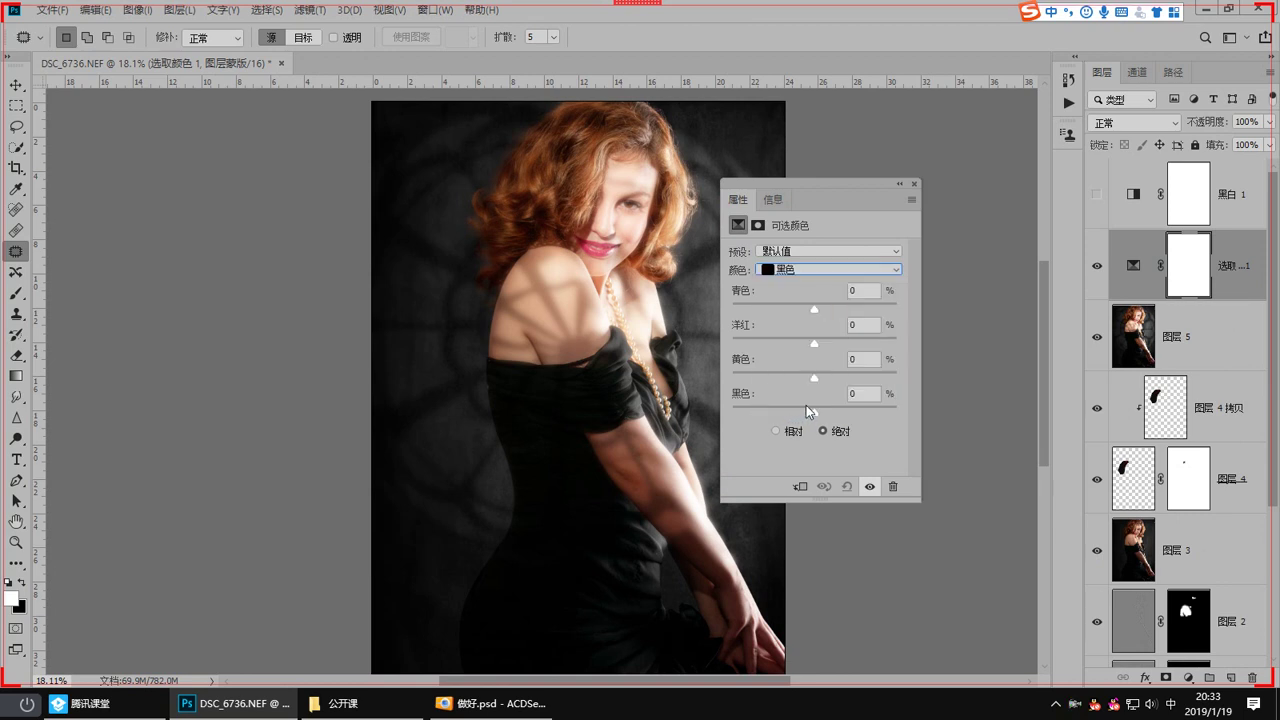
{"action": "left_click", "coordinate": [813, 412]}
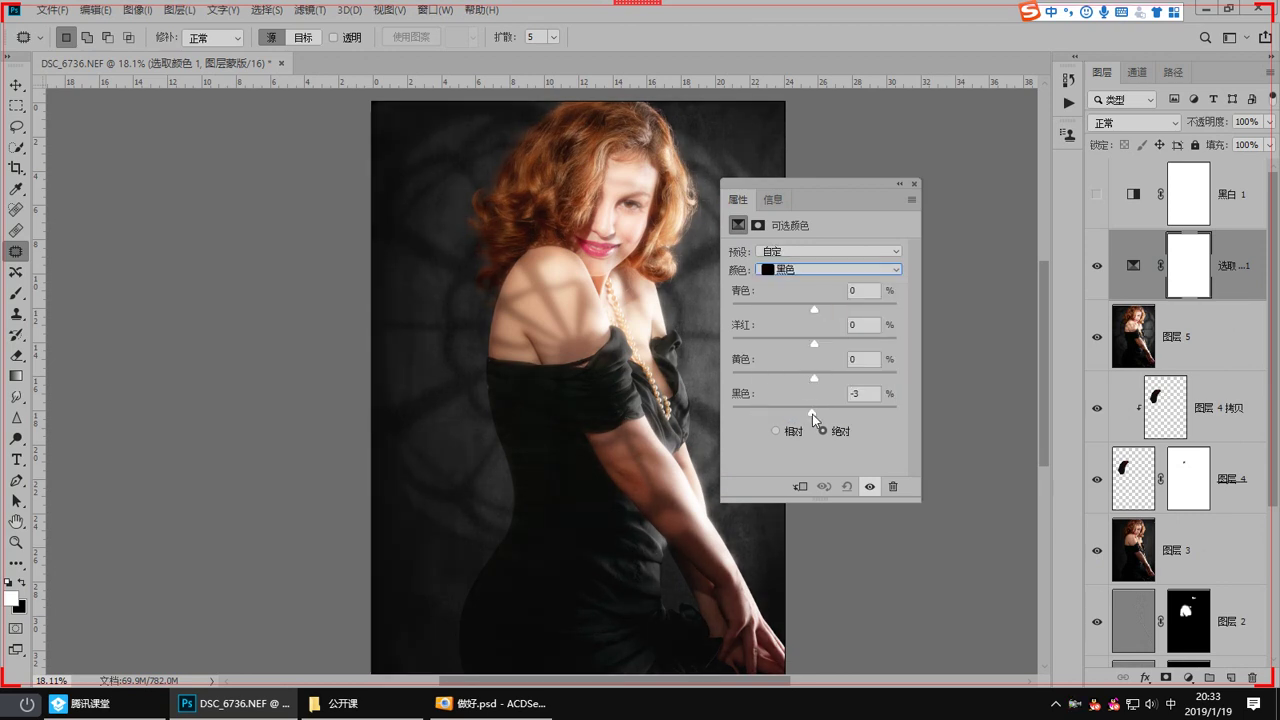
Step: Tint the Selective Color Blacks by lowering cyan slightly, raising yellow moderately and nudging magenta
{"action": "left_click", "coordinate": [805, 309]}
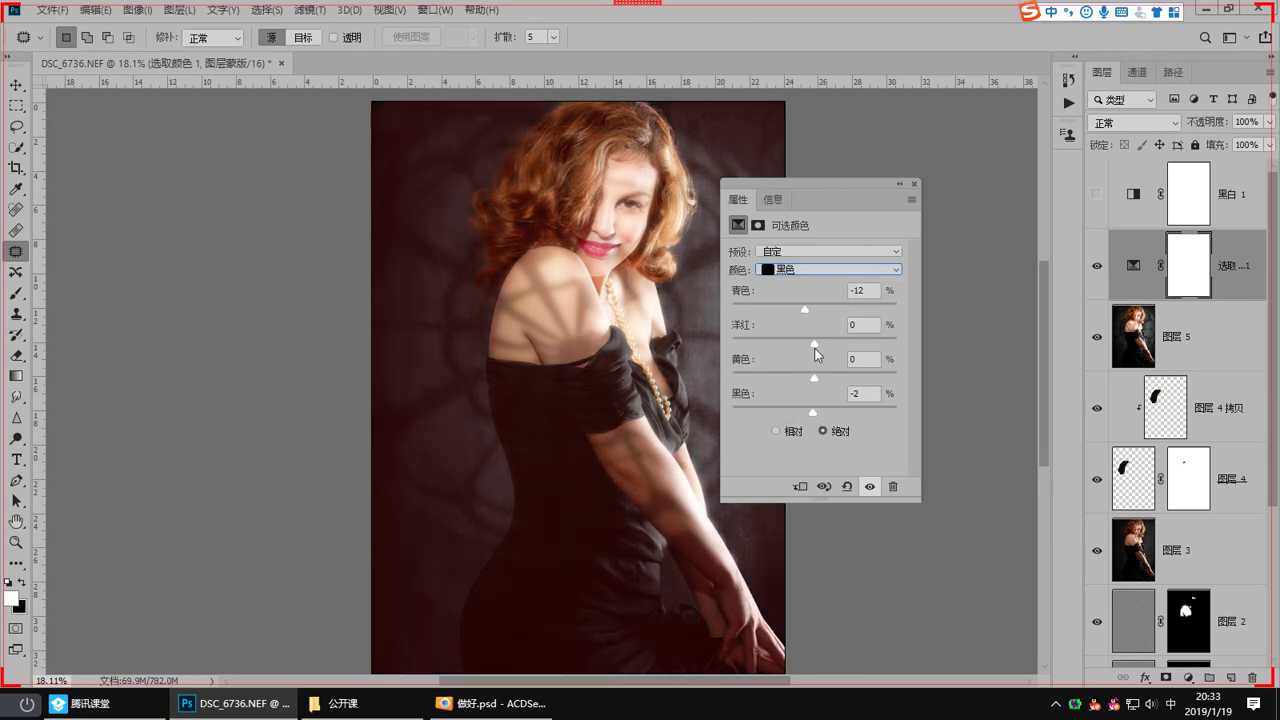
{"action": "left_click", "coordinate": [829, 377]}
{"action": "left_click", "coordinate": [812, 308]}
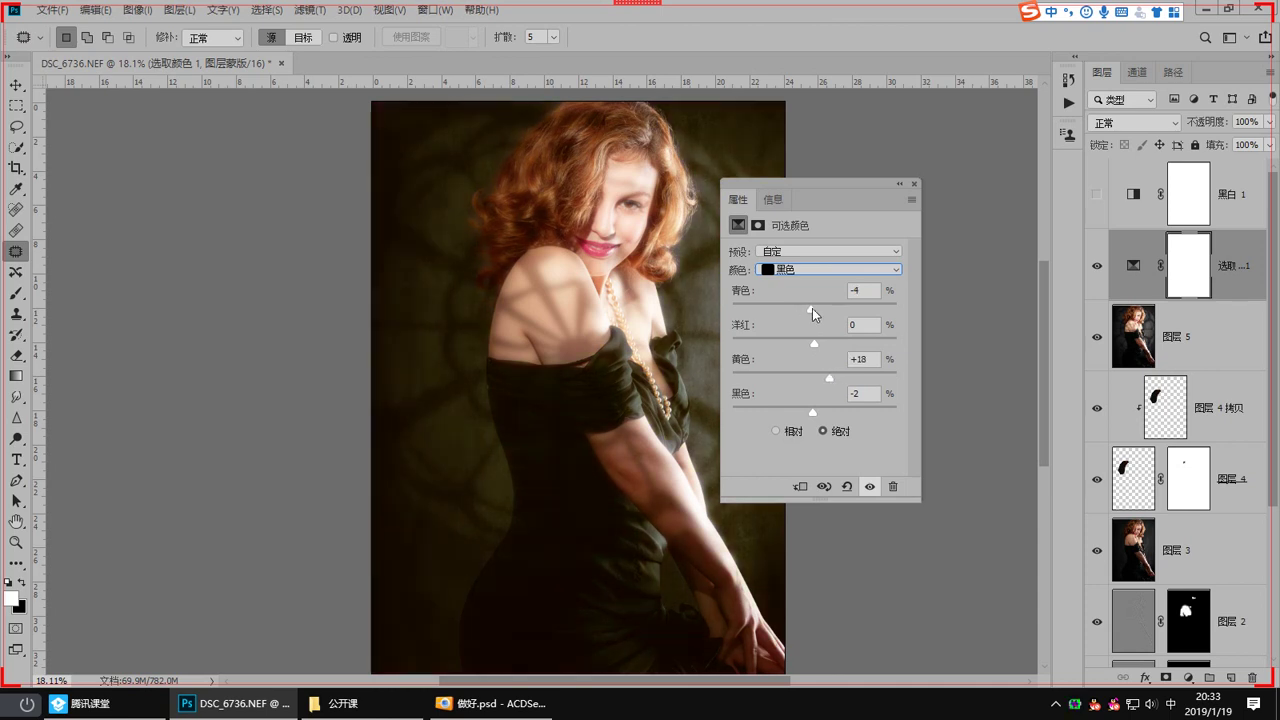
{"action": "left_click_drag", "start_coordinate": [812, 308], "coordinate": [811, 308]}
{"action": "left_click_drag", "start_coordinate": [829, 377], "coordinate": [822, 379]}
{"action": "left_click", "coordinate": [818, 346]}
Step: Set the Selective Color Neutrals to cyan +10% and yellow +4%
{"action": "left_click", "coordinate": [815, 269]}
{"action": "left_click", "coordinate": [815, 396]}
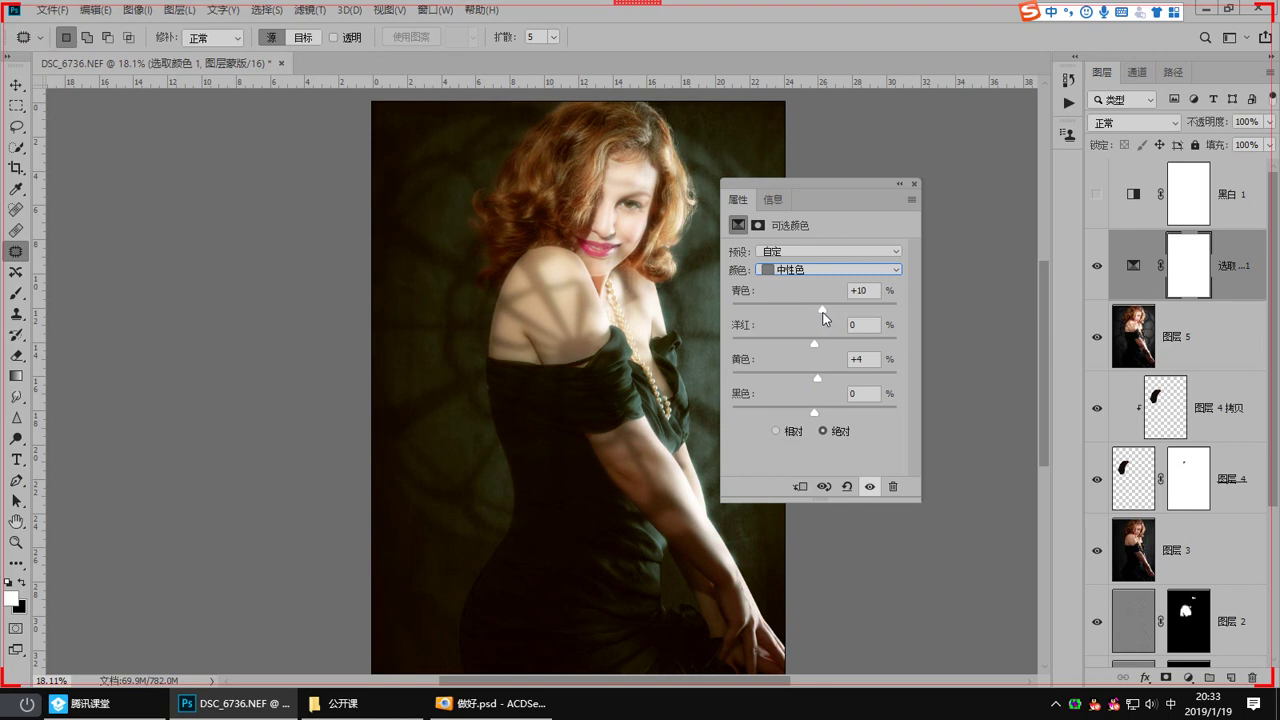
{"action": "left_click_drag", "start_coordinate": [817, 343], "coordinate": [814, 345]}
Step: Reduce yellow in the Selective Color Whites to give the highlights a blue tint, and close the adjustment settings
{"action": "left_click", "coordinate": [815, 269]}
{"action": "left_click", "coordinate": [799, 379]}
{"action": "left_click_drag", "start_coordinate": [798, 378], "coordinate": [784, 378]}
{"action": "left_click", "coordinate": [914, 187]}
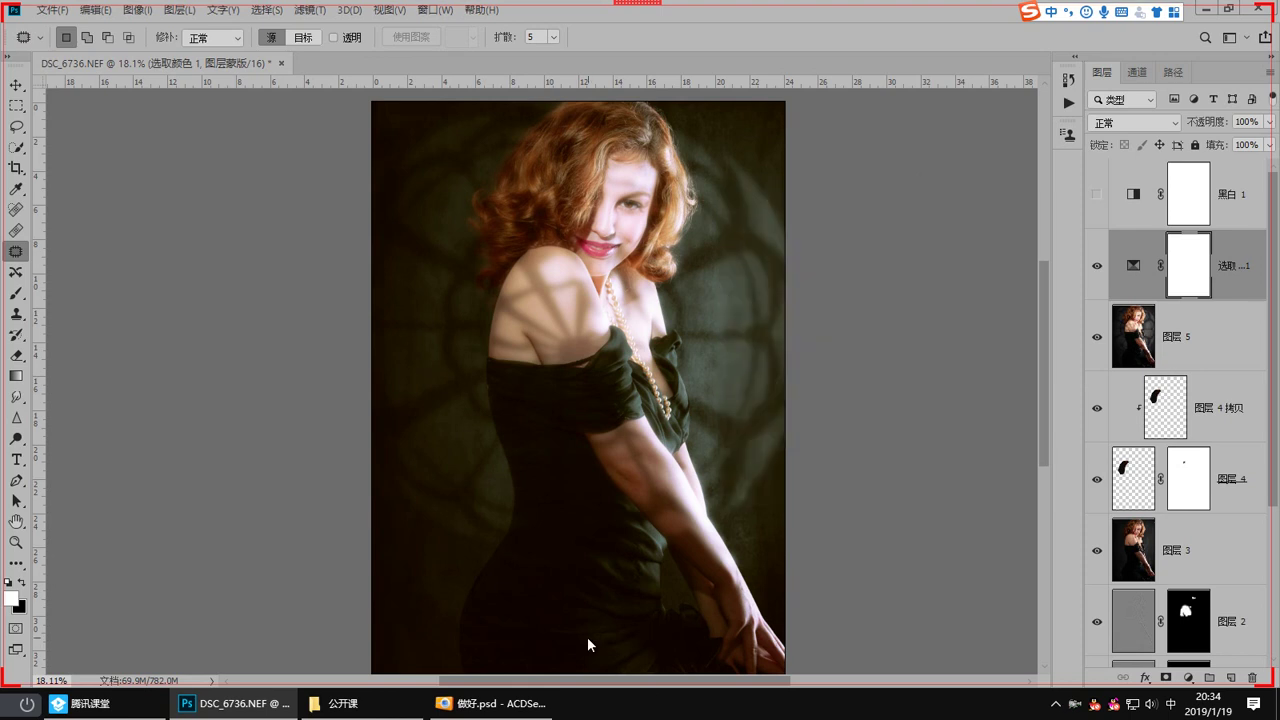
Step: Add a Photo Filter adjustment using the Cyan (青) filter at 36% density
{"action": "left_click", "coordinate": [1189, 678]}
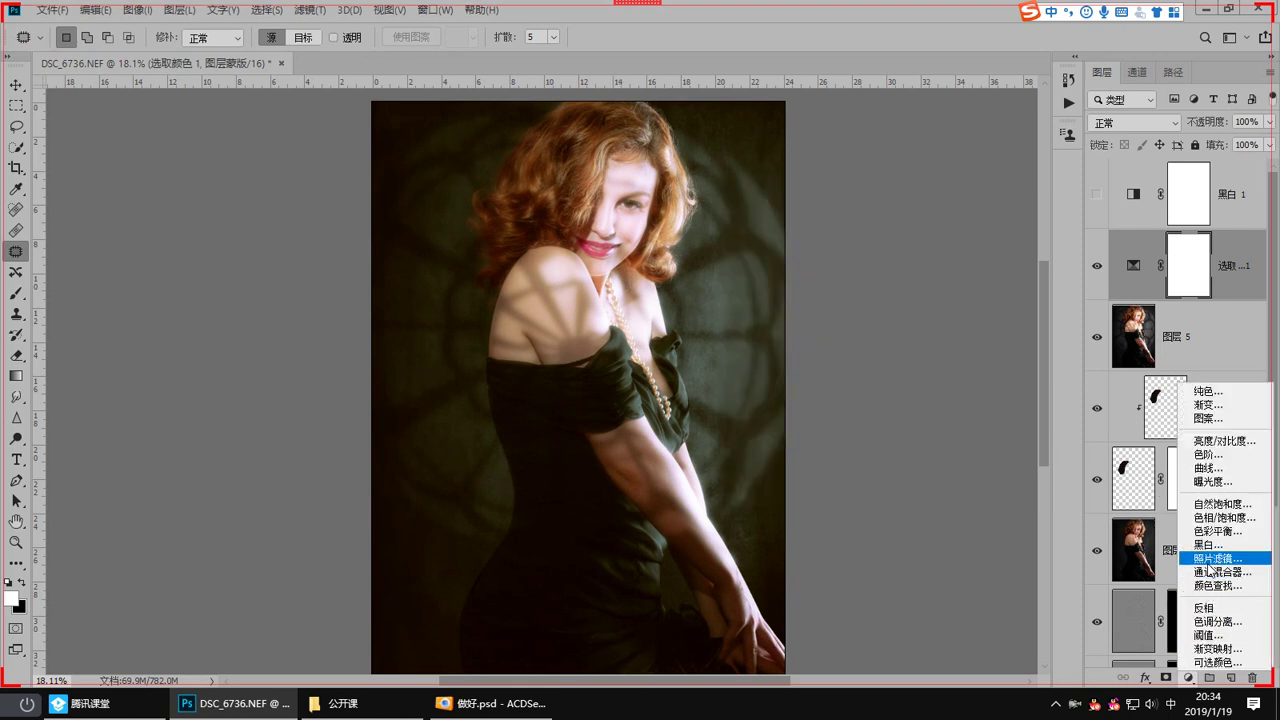
{"action": "left_click", "coordinate": [1215, 558]}
{"action": "left_click", "coordinate": [816, 253]}
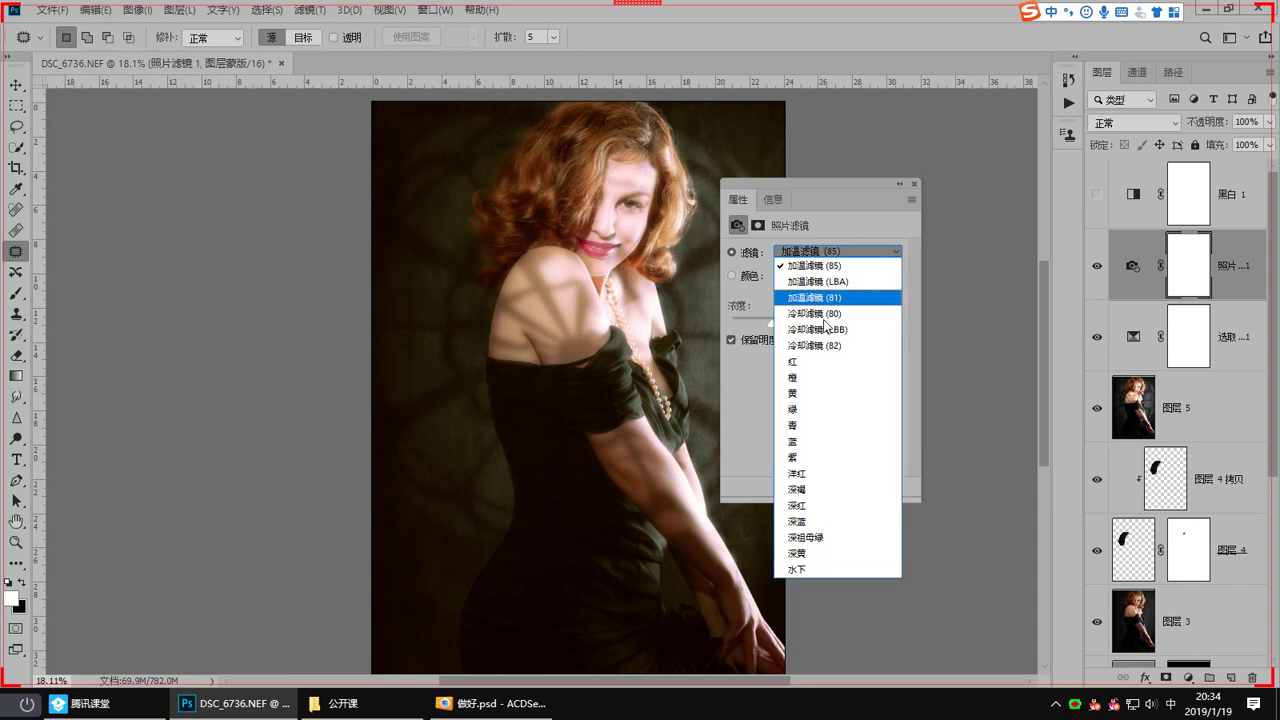
{"action": "left_click", "coordinate": [806, 426]}
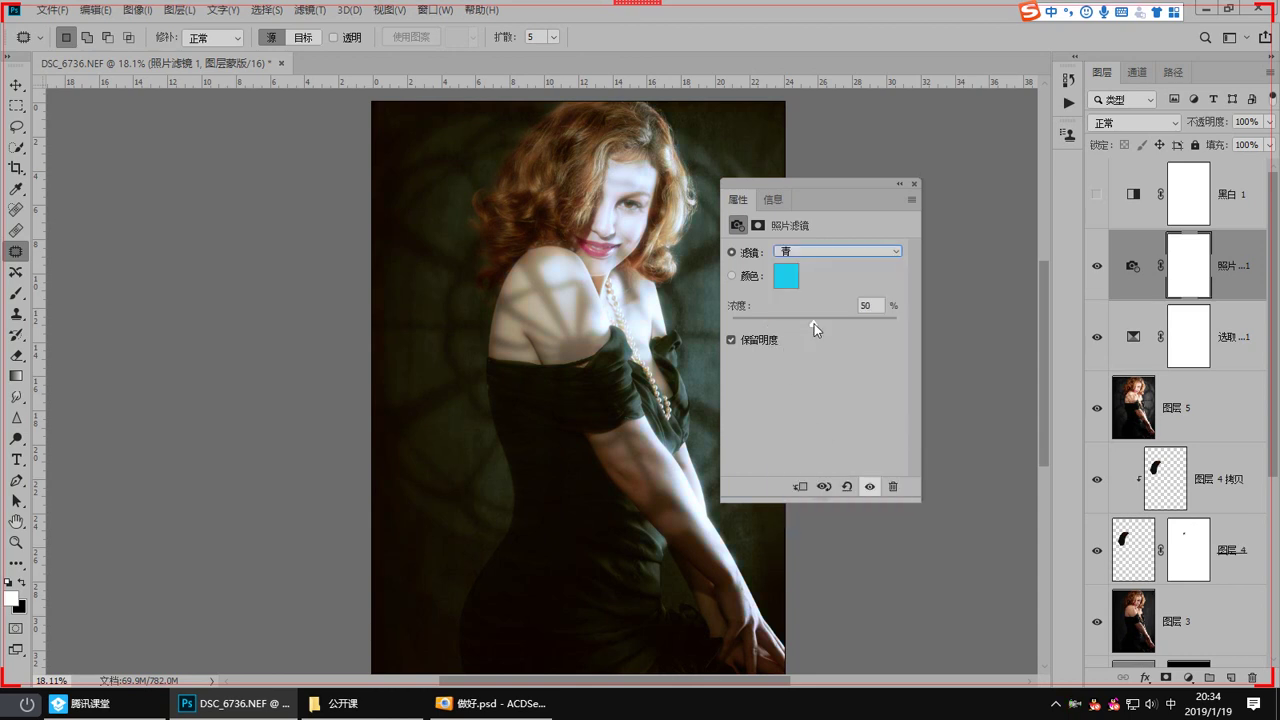
{"action": "left_click", "coordinate": [914, 185]}
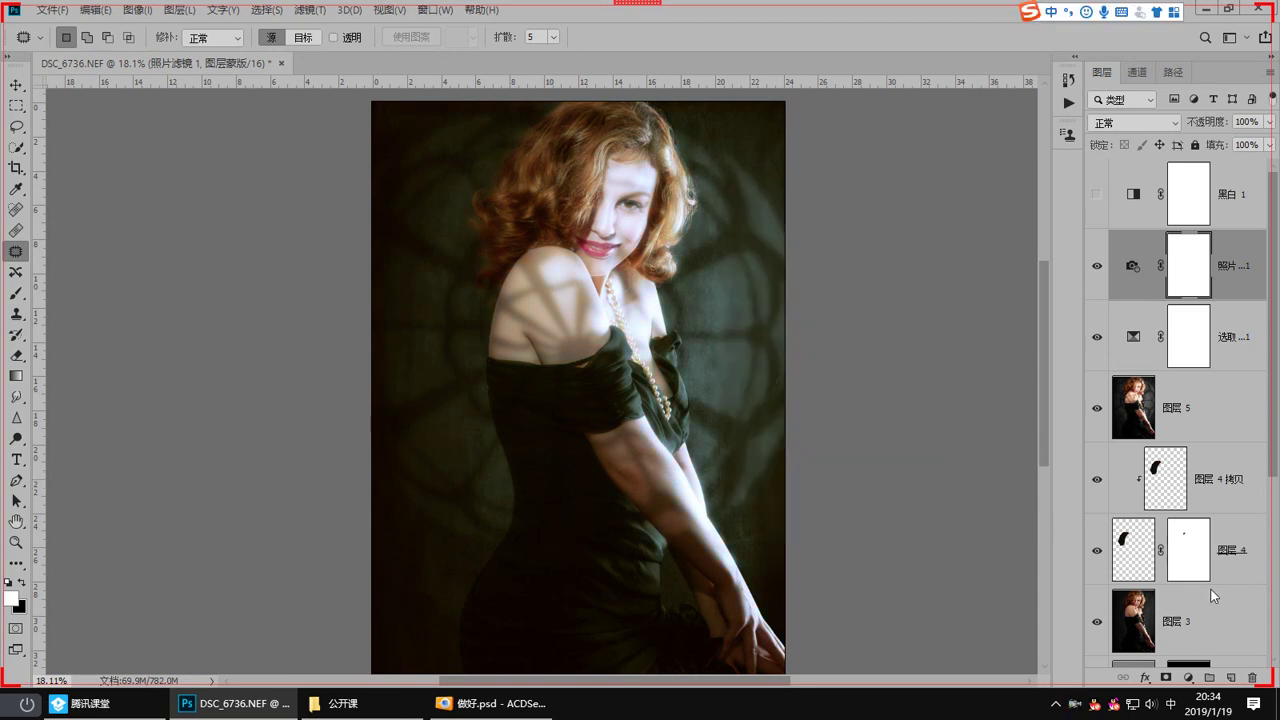
Step: Add a Hue/Saturation adjustment, sample the background's cyan, and set that range to hue +23 and saturation -10
{"action": "left_click", "coordinate": [1189, 678]}
{"action": "left_click", "coordinate": [1220, 526]}
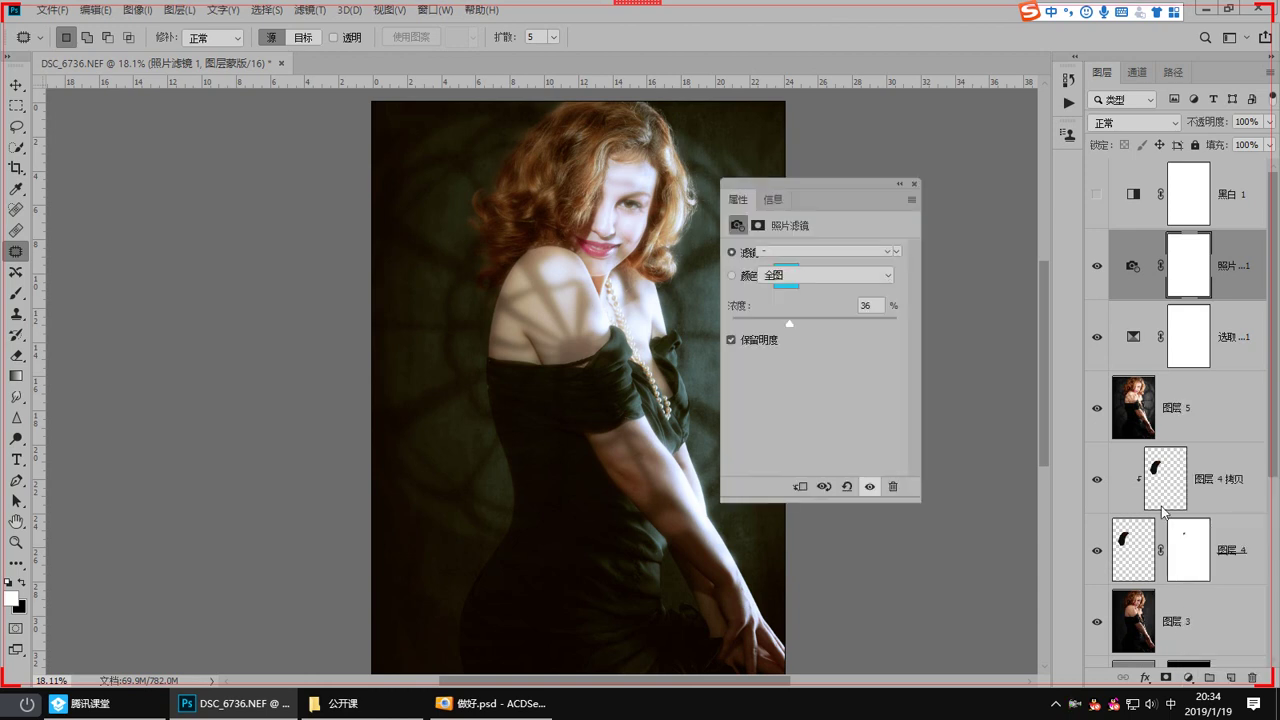
{"action": "left_click_drag", "start_coordinate": [776, 185], "coordinate": [984, 236]}
{"action": "left_click", "coordinate": [940, 324]}
{"action": "left_click", "coordinate": [717, 324]}
{"action": "left_click_drag", "start_coordinate": [1010, 403], "coordinate": [1068, 368]}
{"action": "left_click_drag", "start_coordinate": [993, 401], "coordinate": [1008, 401]}
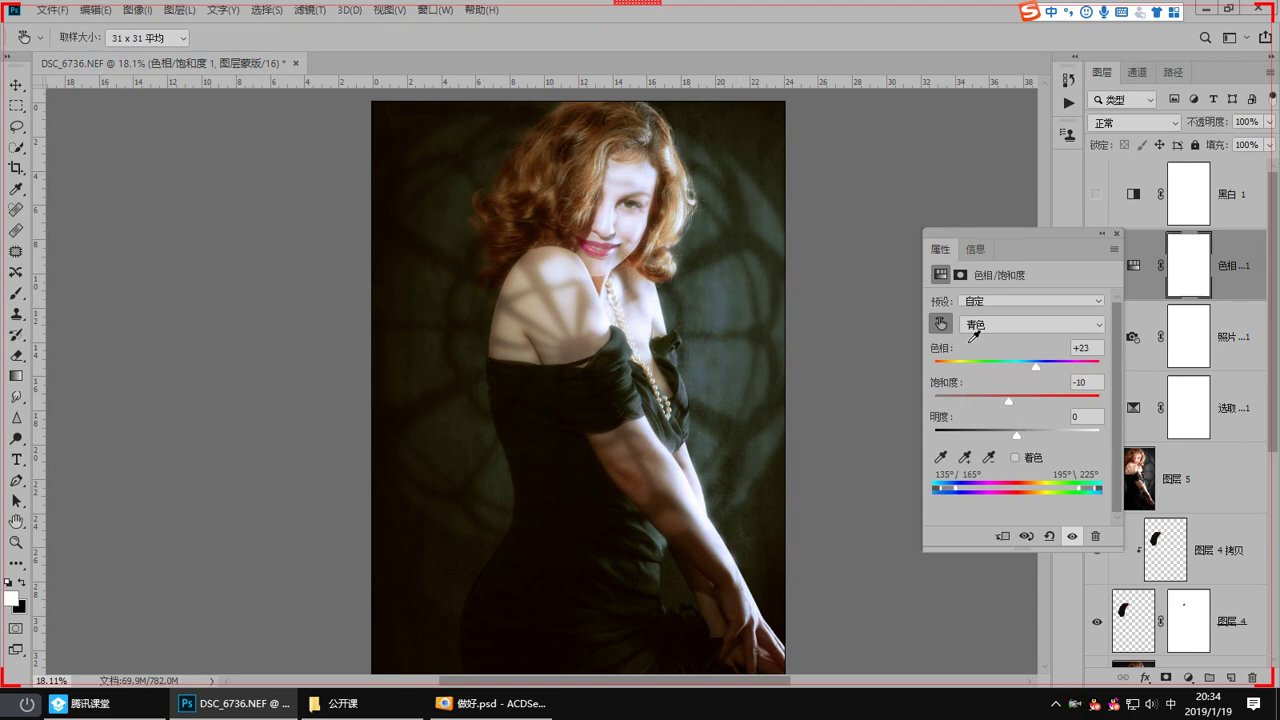
Step: Adjust the limits of the Hue/Saturation colour range, fine-tune its hue and saturation, and close the settings
{"action": "left_click_drag", "start_coordinate": [1086, 490], "coordinate": [1076, 495]}
{"action": "left_click_drag", "start_coordinate": [1096, 494], "coordinate": [1086, 493]}
{"action": "mouse_move", "coordinate": [1051, 366]}
{"action": "left_mouse_down"}
{"action": "mouse_move", "coordinate": [1009, 366]}
{"action": "mouse_move", "coordinate": [1033, 372]}
{"action": "left_mouse_up"}
{"action": "left_click_drag", "start_coordinate": [981, 406], "coordinate": [991, 405]}
{"action": "left_click", "coordinate": [1117, 233]}
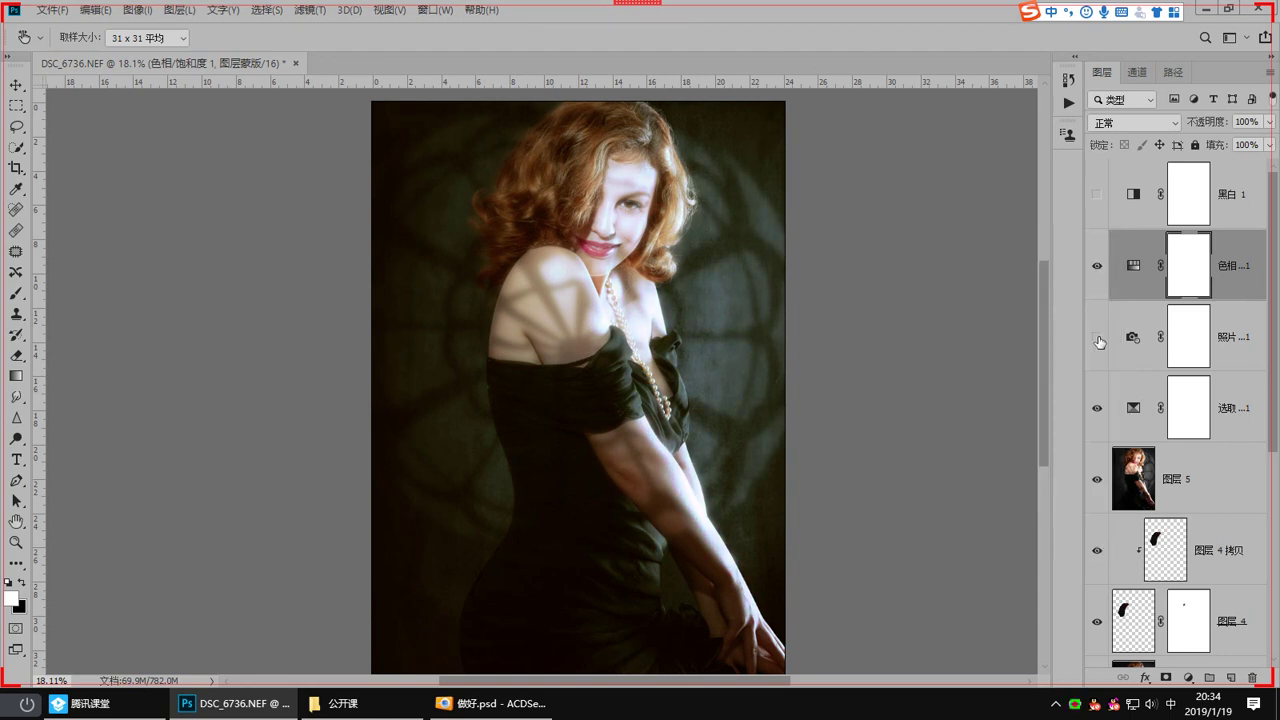
Step: Paint black on the Photo Filter mask over the background on both sides of the woman, using a large soft brush at 57% opacity
{"action": "left_click", "coordinate": [1190, 362]}
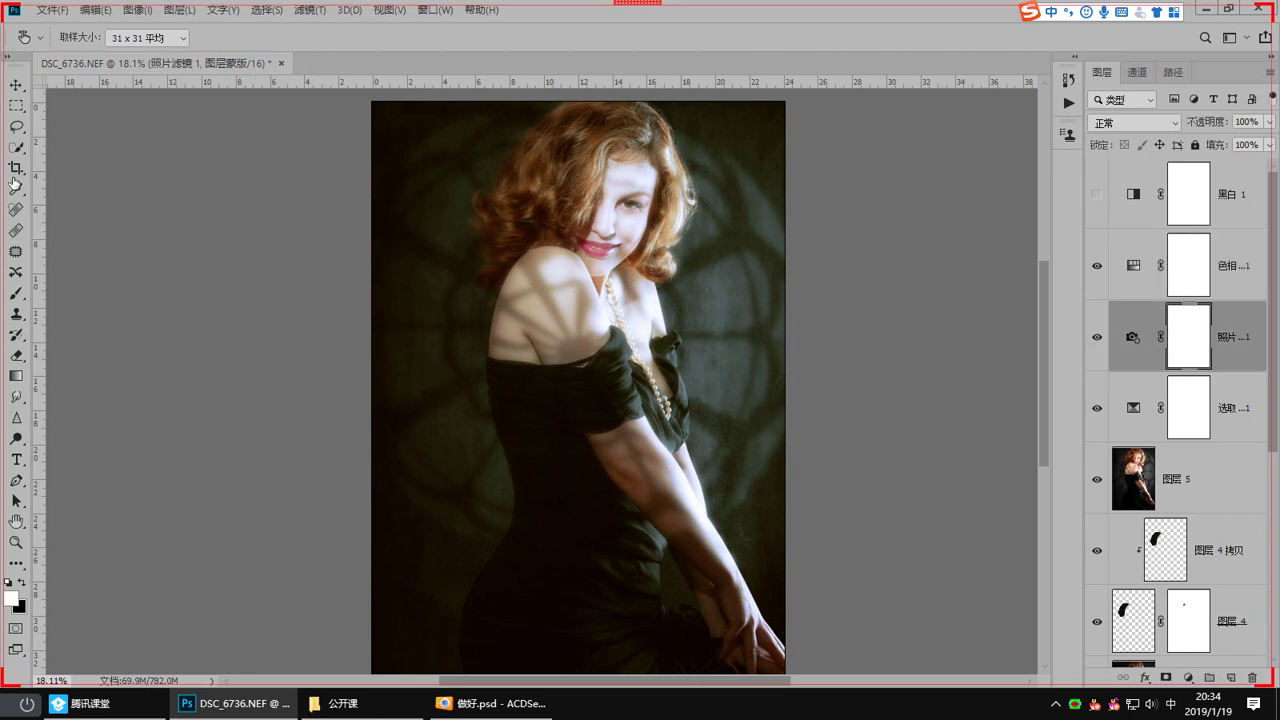
{"action": "left_click", "coordinate": [17, 294]}
{"action": "key", "text": "ctrl+minus"}
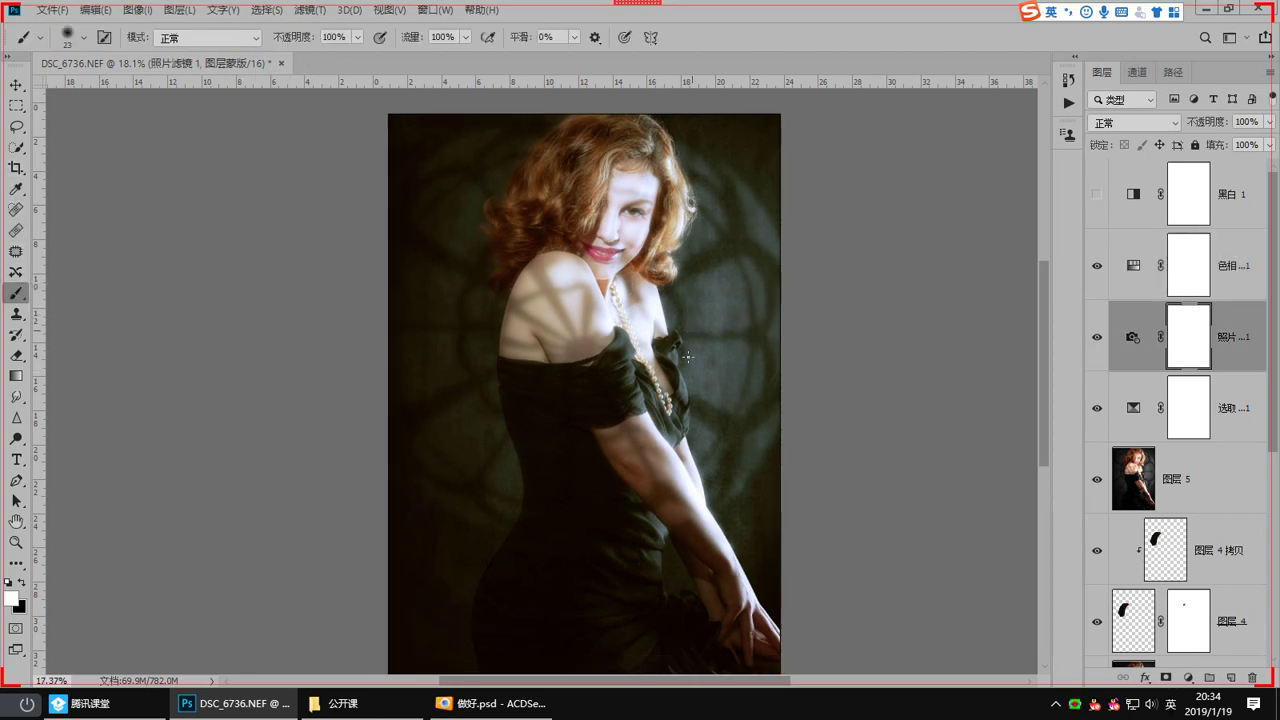
{"action": "key", "text": "x"}
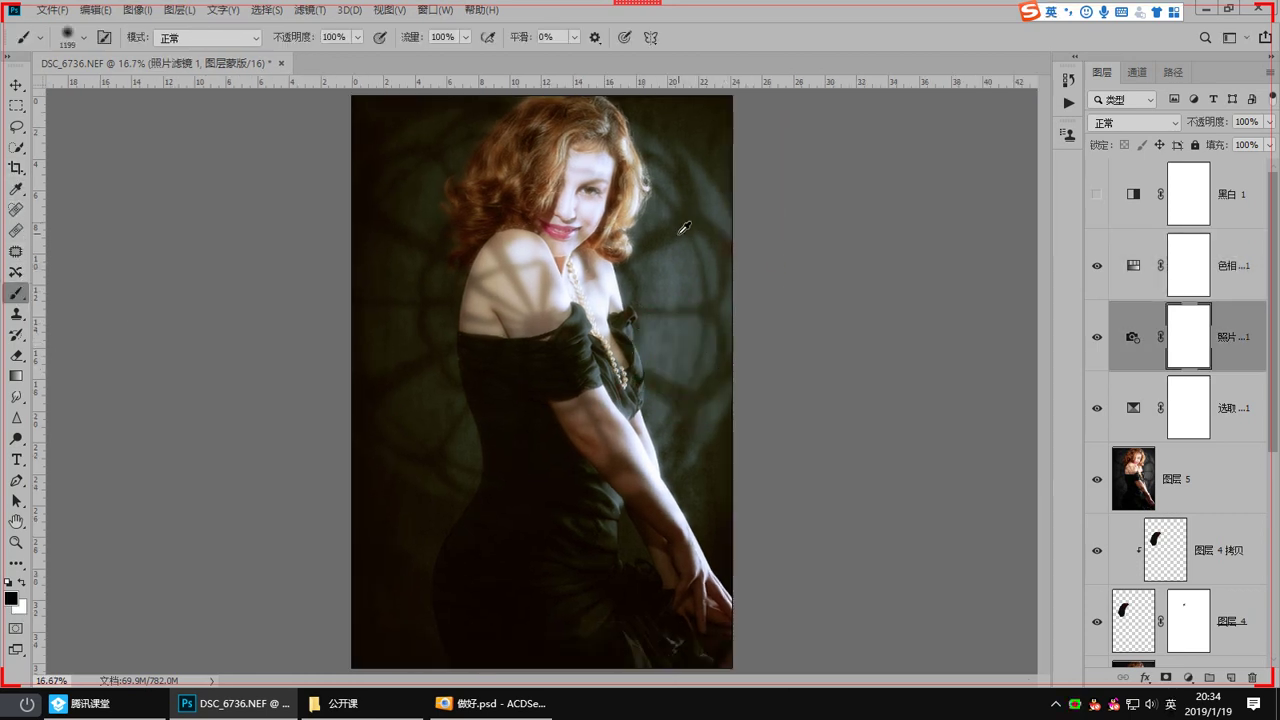
{"action": "mouse_move", "coordinate": [690, 302]}
{"action": "left_mouse_down"}
{"action": "mouse_move", "coordinate": [672, 270]}
{"action": "mouse_move", "coordinate": [663, 337]}
{"action": "mouse_move", "coordinate": [677, 213]}
{"action": "mouse_move", "coordinate": [706, 365]}
{"action": "mouse_move", "coordinate": [707, 210]}
{"action": "mouse_move", "coordinate": [705, 340]}
{"action": "mouse_move", "coordinate": [692, 339]}
{"action": "mouse_move", "coordinate": [683, 234]}
{"action": "mouse_move", "coordinate": [698, 191]}
{"action": "mouse_move", "coordinate": [690, 237]}
{"action": "mouse_move", "coordinate": [681, 195]}
{"action": "mouse_move", "coordinate": [700, 264]}
{"action": "left_mouse_up"}
{"action": "left_click_drag", "start_coordinate": [394, 200], "coordinate": [417, 493]}
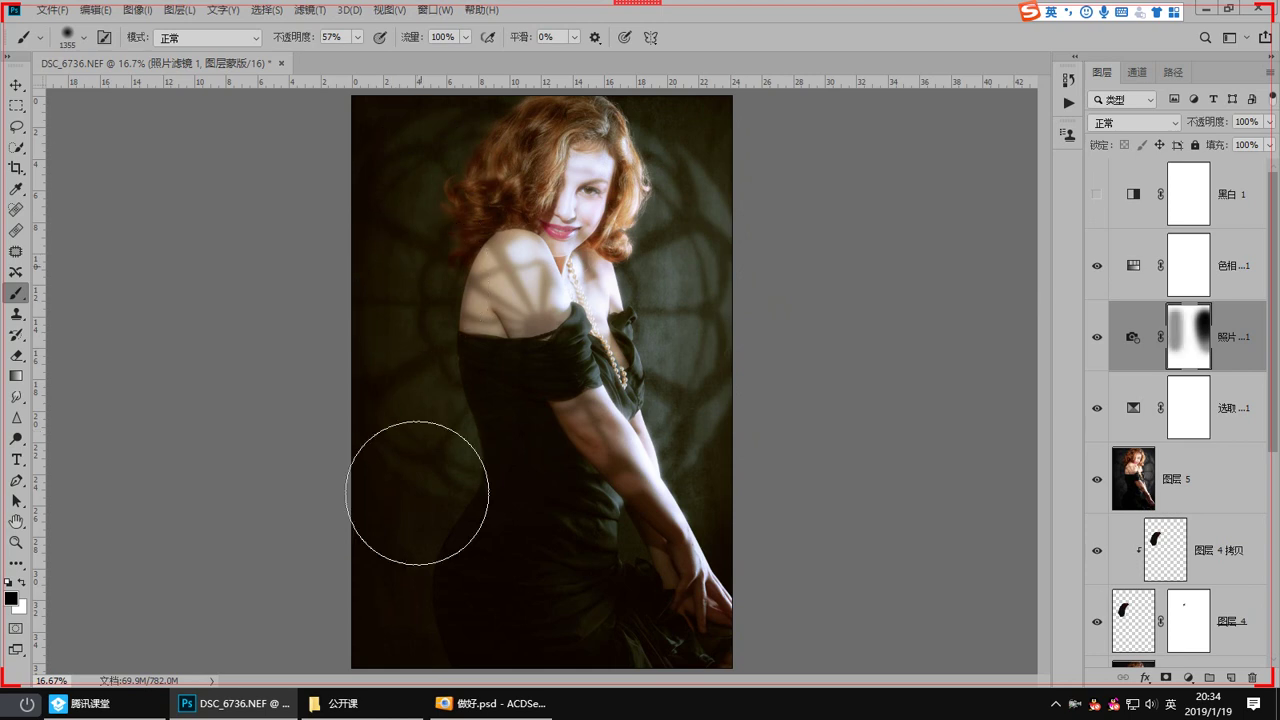
{"action": "mouse_move", "coordinate": [700, 251]}
{"action": "left_mouse_down"}
{"action": "mouse_move", "coordinate": [694, 334]}
{"action": "mouse_move", "coordinate": [722, 325]}
{"action": "left_mouse_up"}
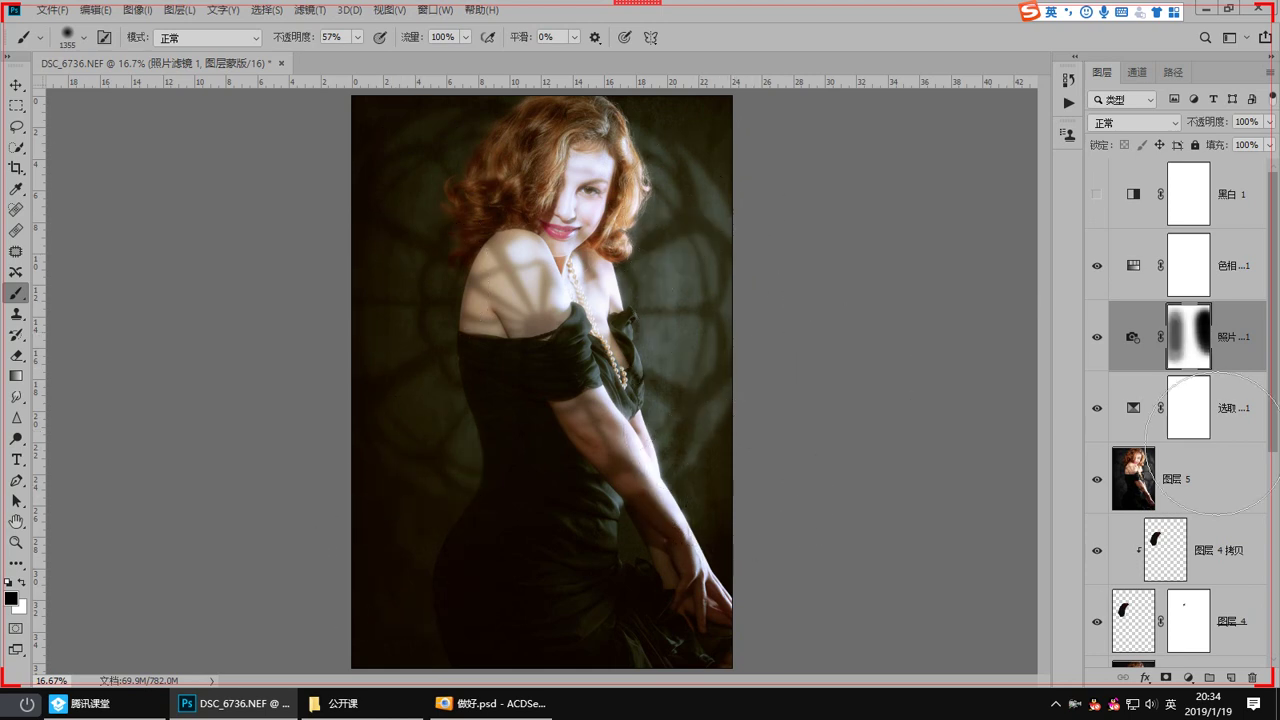
Step: Paint black at 30% opacity on the Selective Color mask to weaken the tint over the background
{"action": "left_click", "coordinate": [1190, 410]}
{"action": "key", "text": "3"}
{"action": "mouse_move", "coordinate": [710, 384]}
{"action": "left_mouse_down"}
{"action": "mouse_move", "coordinate": [685, 283]}
{"action": "mouse_move", "coordinate": [707, 495]}
{"action": "mouse_move", "coordinate": [721, 494]}
{"action": "mouse_move", "coordinate": [729, 214]}
{"action": "left_mouse_up"}
{"action": "mouse_move", "coordinate": [391, 280]}
{"action": "left_mouse_down"}
{"action": "mouse_move", "coordinate": [378, 600]}
{"action": "mouse_move", "coordinate": [543, 586]}
{"action": "mouse_move", "coordinate": [728, 386]}
{"action": "left_mouse_up"}
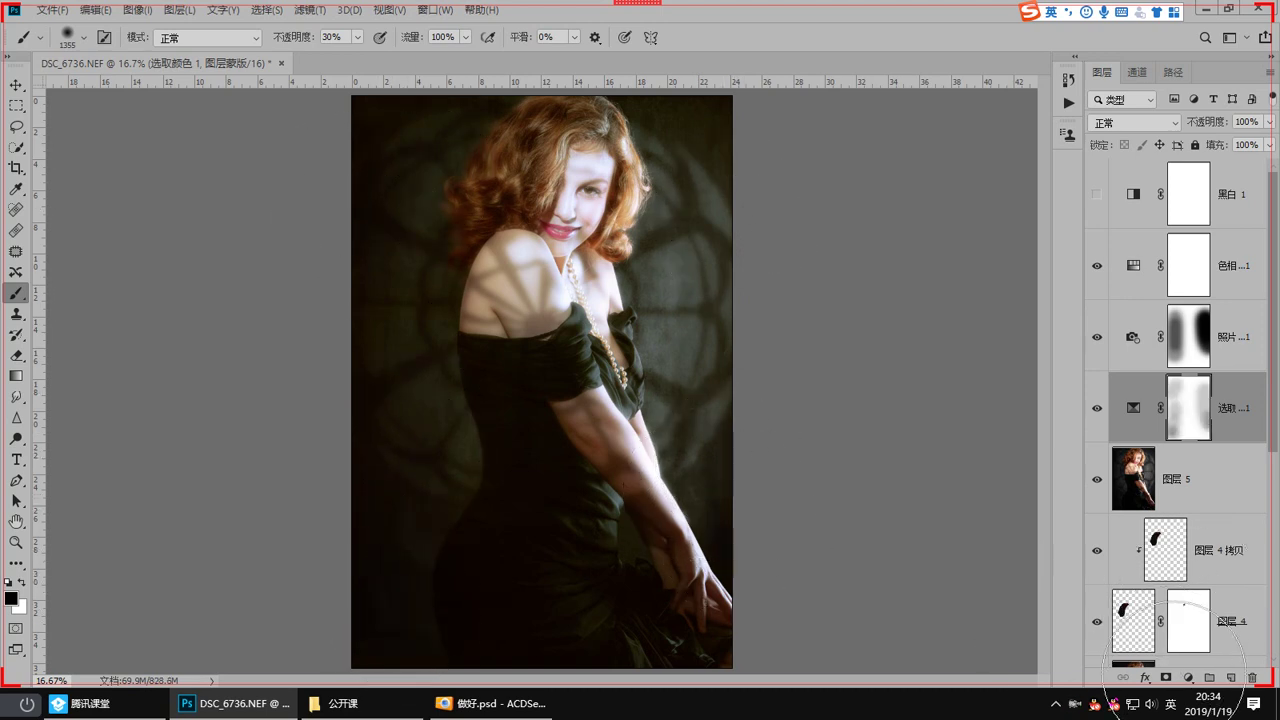
Step: Add a Levels adjustment above the Hue/Saturation layer and raise the red channel's output black level to 11
{"action": "key", "text": "alt+bracketright"}
{"action": "key", "text": "alt+bracketright"}
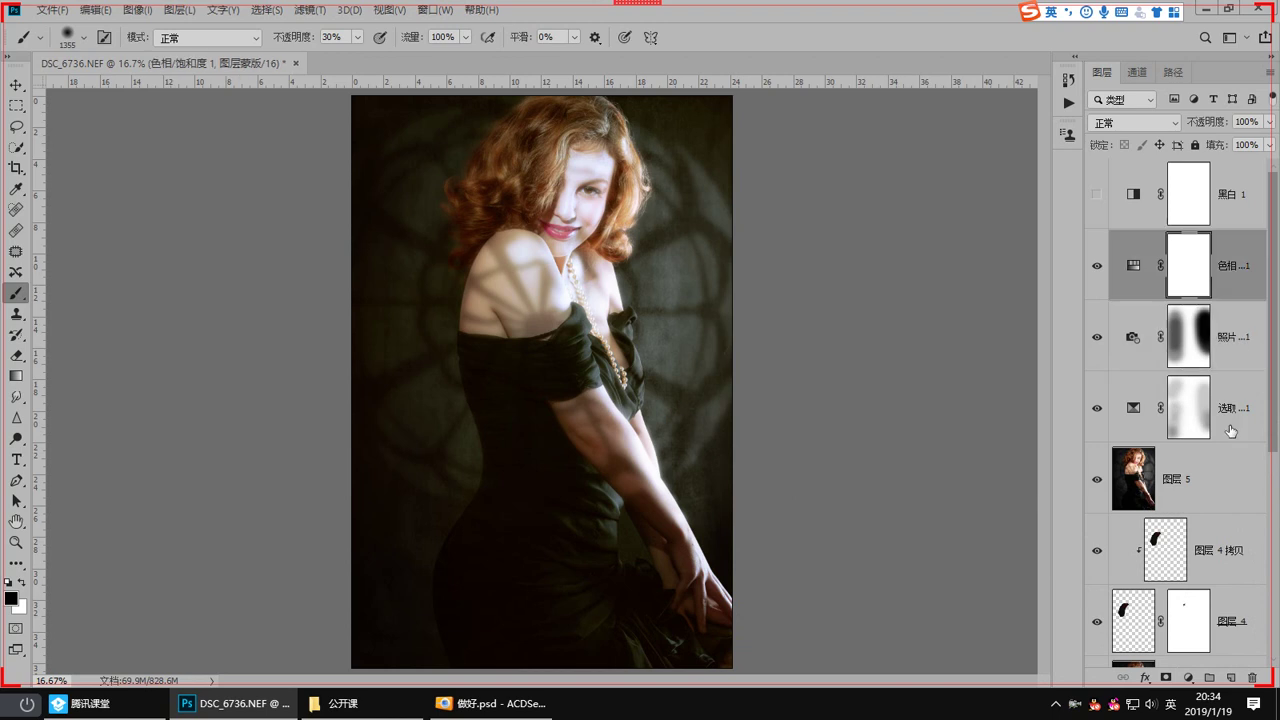
{"action": "left_click", "coordinate": [1189, 678]}
{"action": "left_click", "coordinate": [1215, 460]}
{"action": "left_click", "coordinate": [988, 333]}
{"action": "left_click", "coordinate": [985, 355]}
{"action": "left_click_drag", "start_coordinate": [986, 245], "coordinate": [829, 192]}
{"action": "left_click_drag", "start_coordinate": [965, 496], "coordinate": [1063, 596]}
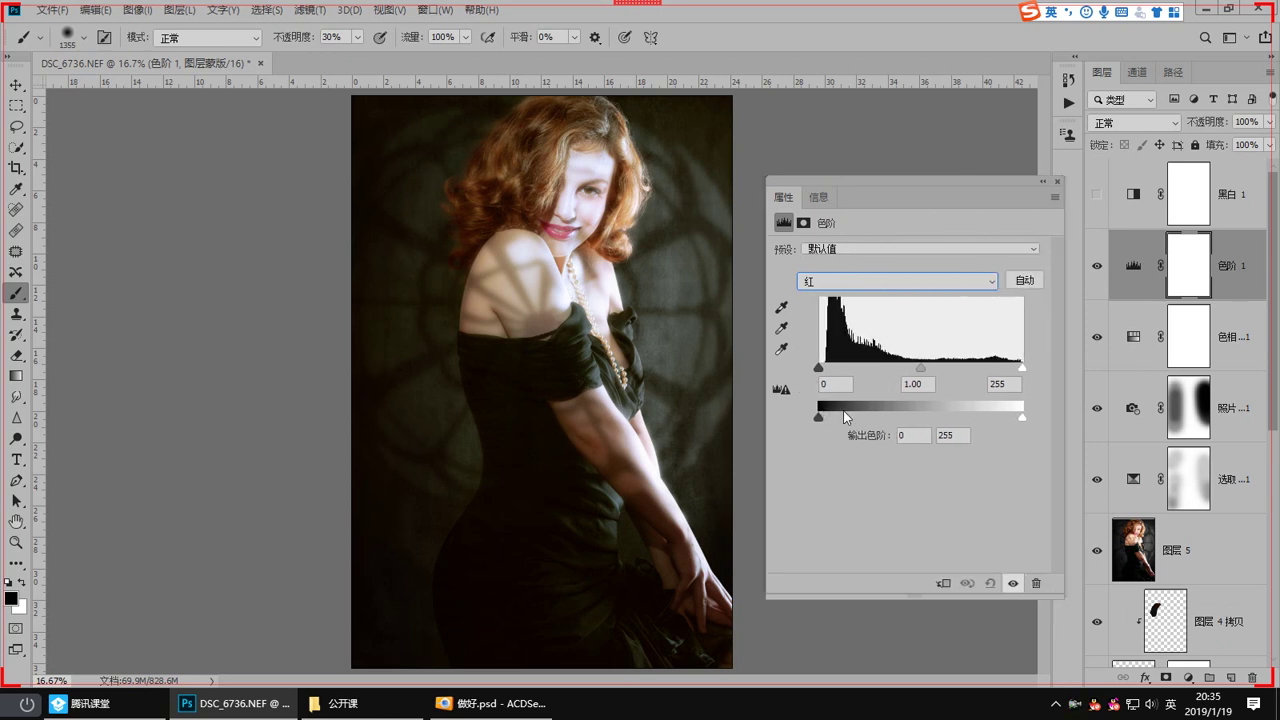
{"action": "left_click_drag", "start_coordinate": [831, 416], "coordinate": [834, 416]}
Step: Raise the green channel's output black level to 8 in the Levels adjustment
{"action": "left_click", "coordinate": [845, 282]}
{"action": "left_click", "coordinate": [845, 325]}
{"action": "left_click_drag", "start_coordinate": [820, 418], "coordinate": [827, 424]}
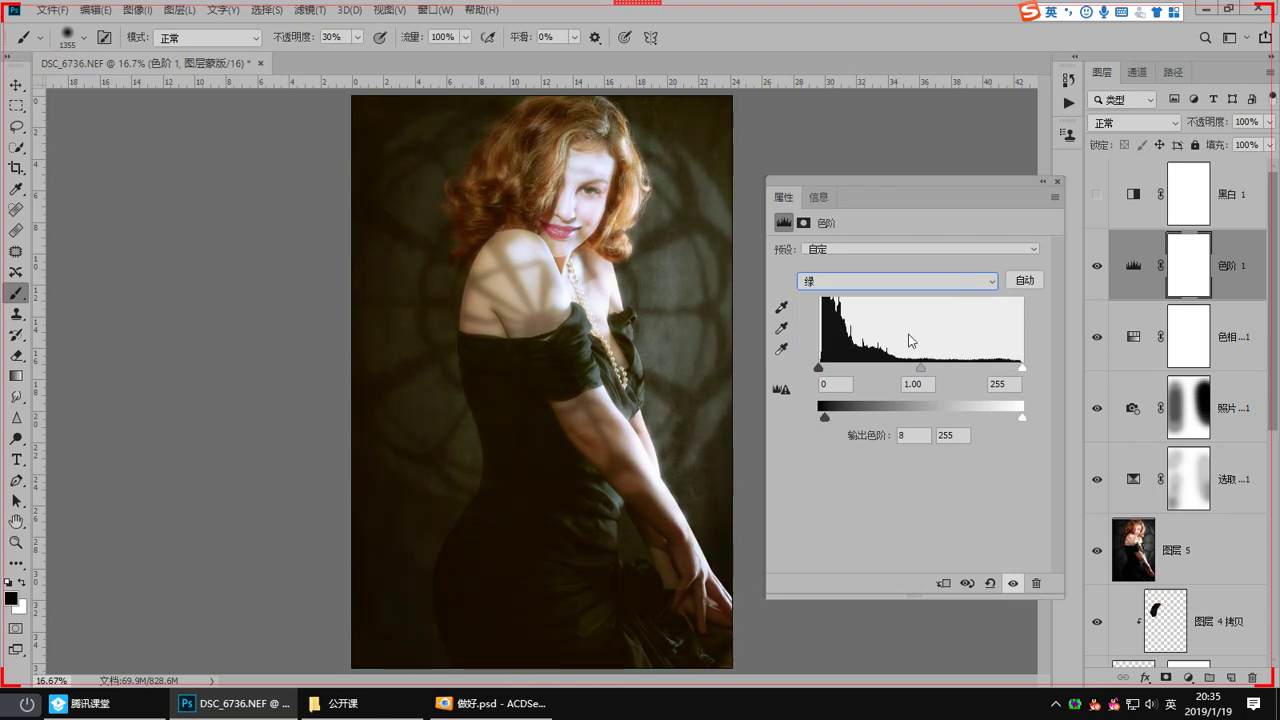
Step: Lower the green channel's output white level to 227, pull its input white point slightly inward, and close the Levels settings
{"action": "left_click", "coordinate": [900, 281]}
{"action": "left_click", "coordinate": [900, 305]}
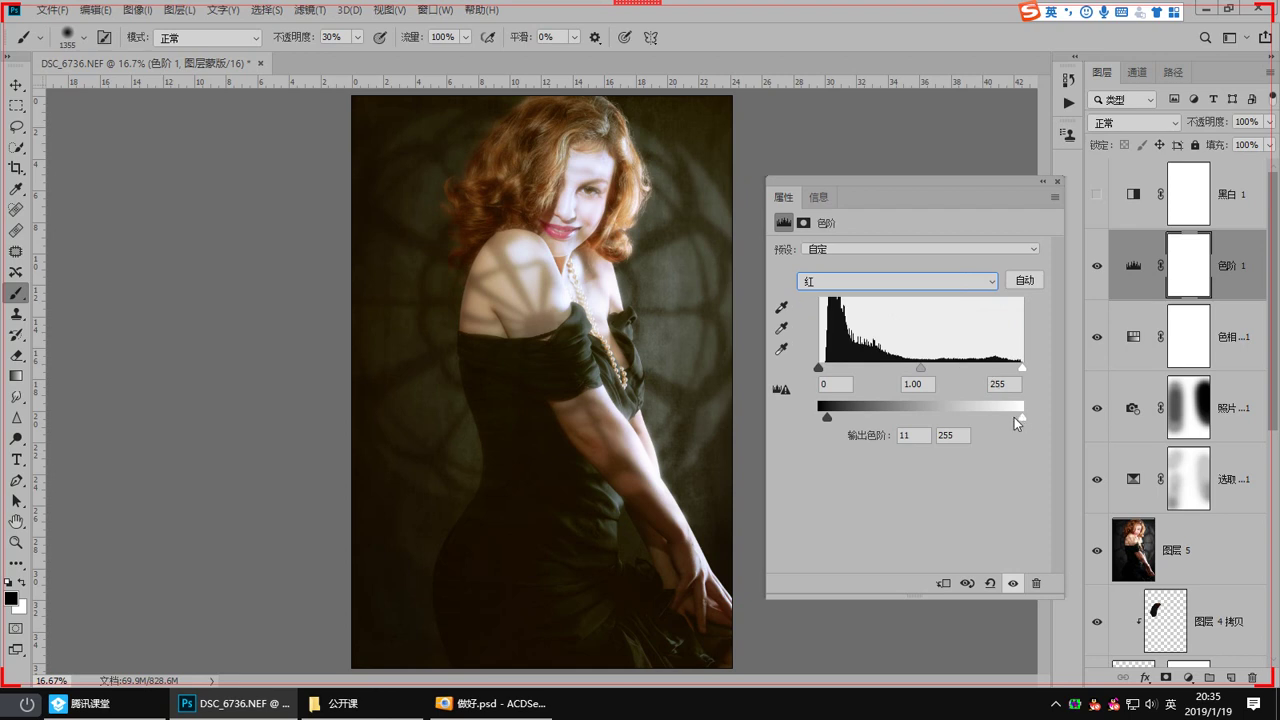
{"action": "left_click", "coordinate": [930, 281]}
{"action": "left_click", "coordinate": [935, 327]}
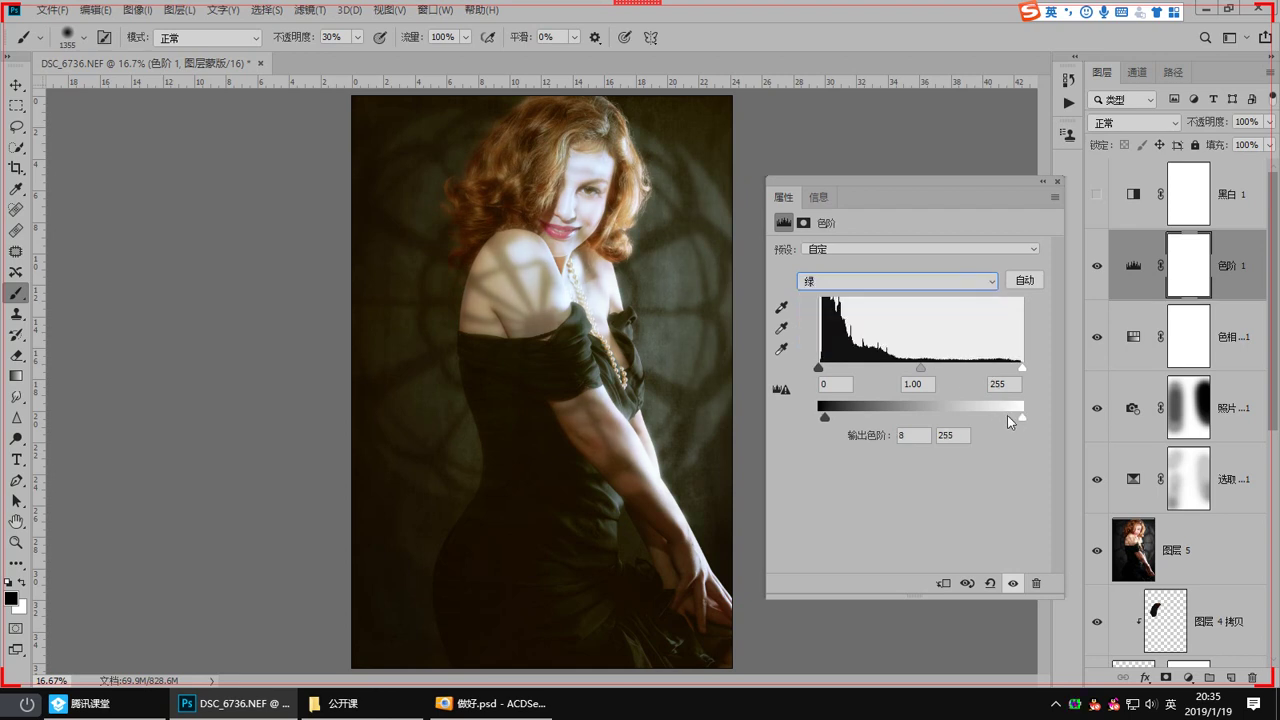
{"action": "mouse_move", "coordinate": [1007, 415]}
{"action": "left_mouse_down"}
{"action": "mouse_move", "coordinate": [931, 415]}
{"action": "mouse_move", "coordinate": [1000, 417]}
{"action": "left_mouse_up"}
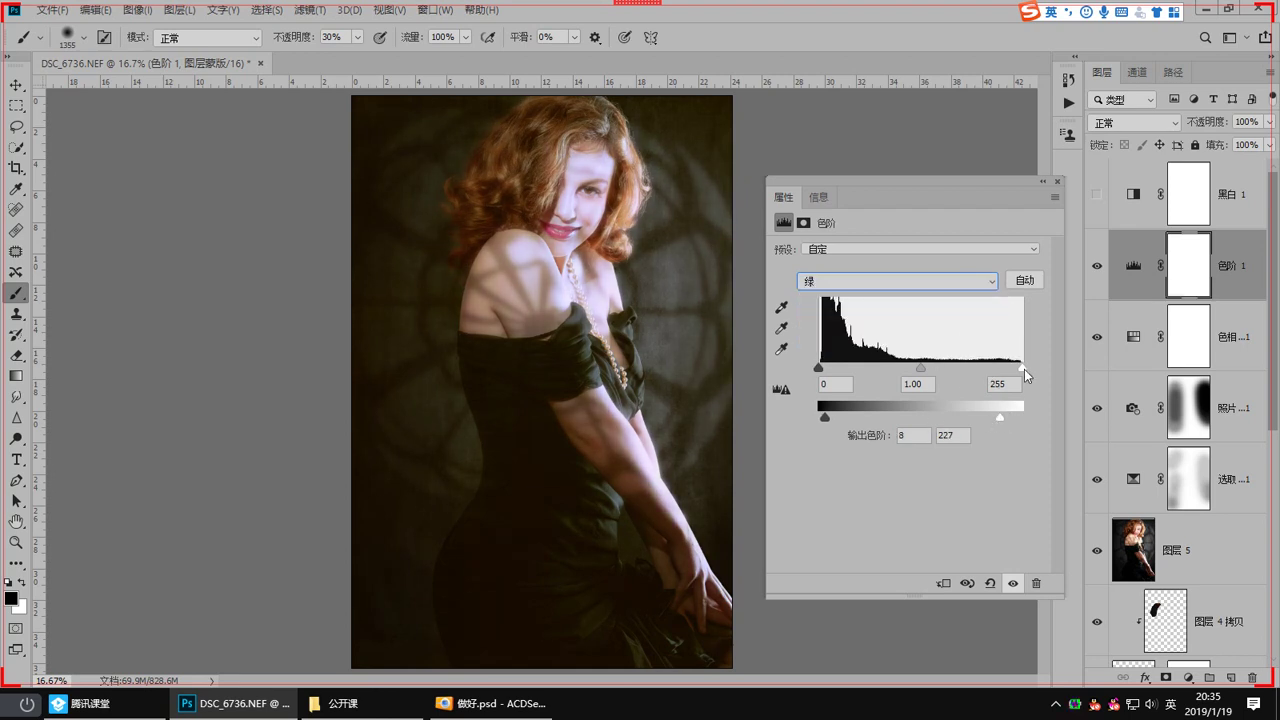
{"action": "left_click_drag", "start_coordinate": [1022, 368], "coordinate": [1012, 368]}
{"action": "left_click", "coordinate": [1058, 182]}
Step: Add a Gradient Map adjustment with a black-to-white gradient above the Levels layer and close its settings
{"action": "left_click", "coordinate": [1188, 678]}
{"action": "left_click", "coordinate": [1212, 660]}
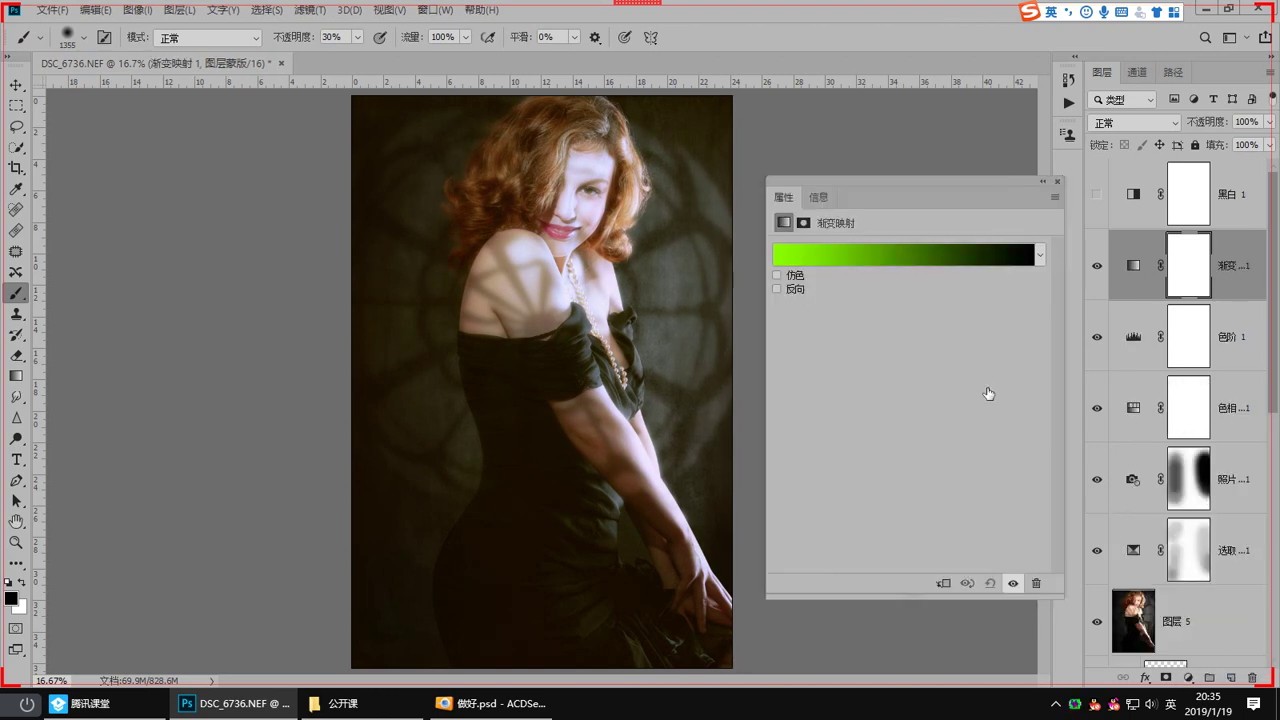
{"action": "left_click", "coordinate": [1040, 254]}
{"action": "left_click", "coordinate": [827, 289]}
{"action": "left_click", "coordinate": [1058, 182]}
{"action": "left_click", "coordinate": [1058, 182]}
Step: Lower the Gradient Map layer's opacity to 18%
{"action": "left_click", "coordinate": [1268, 122]}
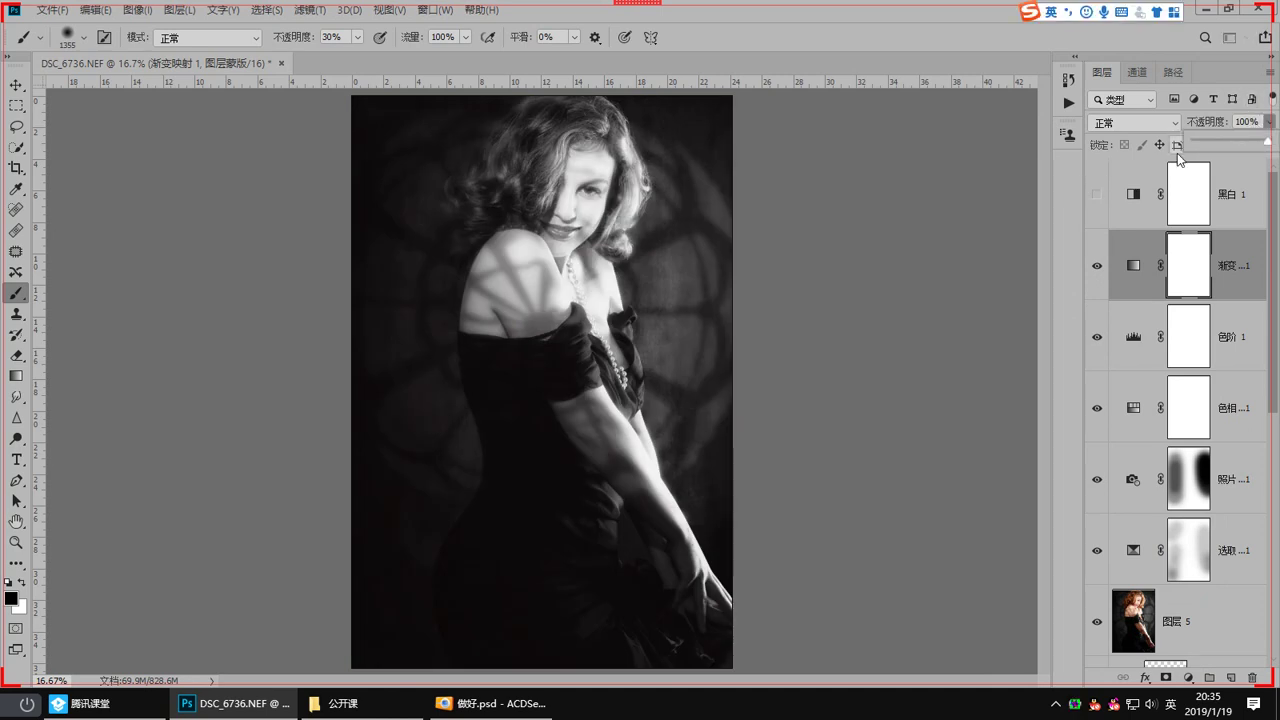
{"action": "left_click", "coordinate": [1206, 143]}
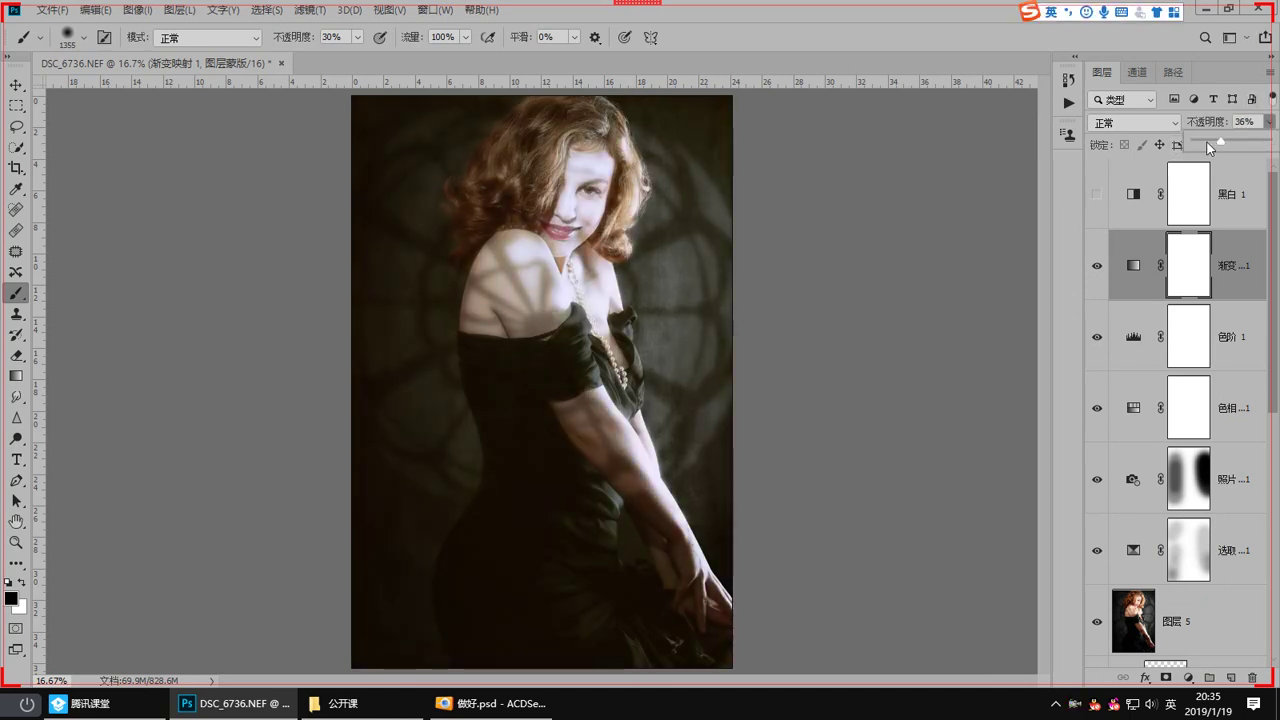
{"action": "left_click_drag", "start_coordinate": [1202, 142], "coordinate": [1208, 144]}
{"action": "left_click", "coordinate": [1117, 270]}
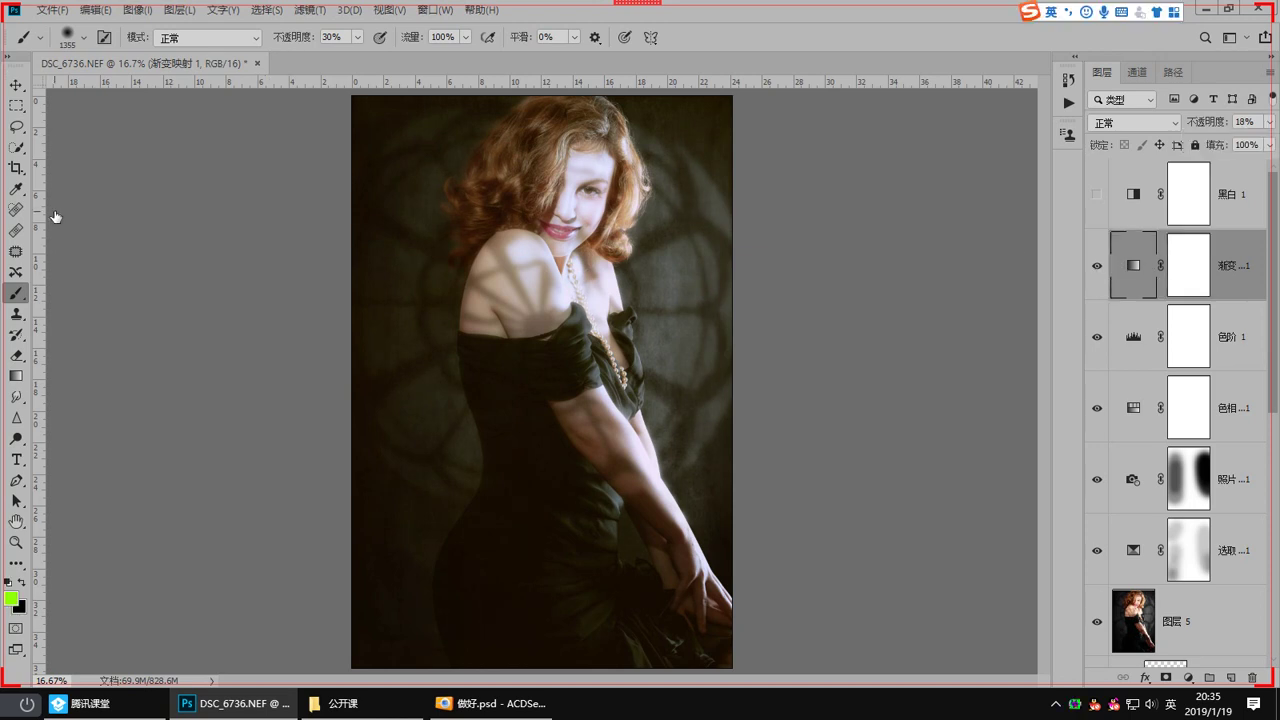
{"action": "left_click", "coordinate": [490, 703]}
{"action": "left_click", "coordinate": [524, 700]}
{"action": "left_click", "coordinate": [140, 703]}
{"action": "left_click", "coordinate": [140, 705]}
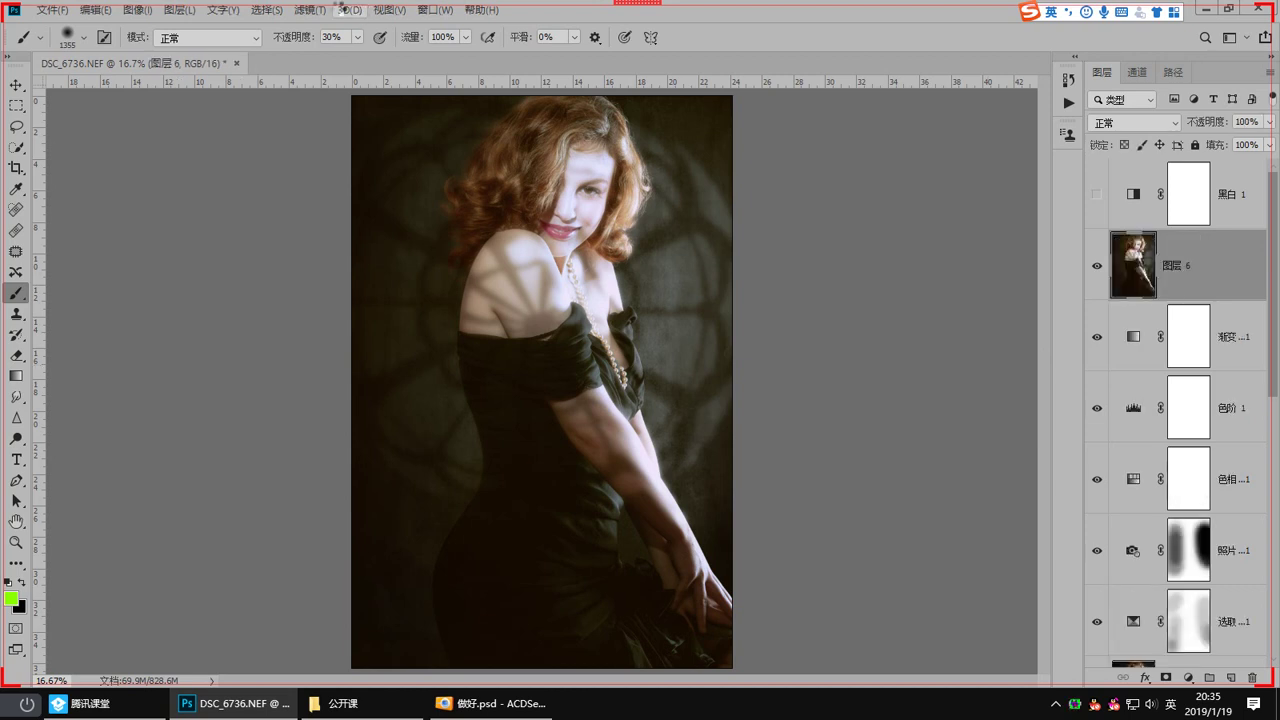
Step: Stamp the visible image onto a new layer above the Gradient Map and apply a Gaussian Blur with a 12-pixel radius
{"action": "left_click", "coordinate": [307, 10]}
{"action": "mouse_move", "coordinate": [400, 223]}
{"action": "left_click", "coordinate": [521, 273]}
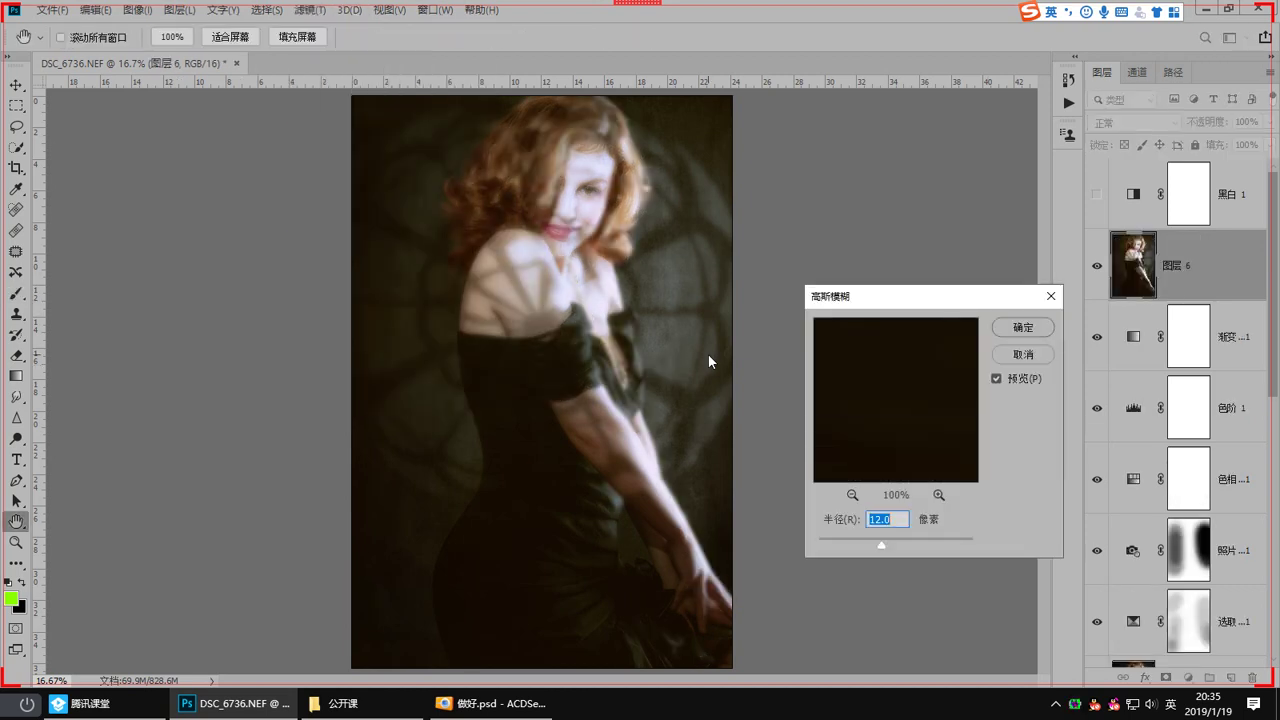
{"action": "key", "text": "Return"}
Step: Set the blurred layer's blend mode to Soft Light and its opacity to 14%
{"action": "left_click", "coordinate": [1128, 122]}
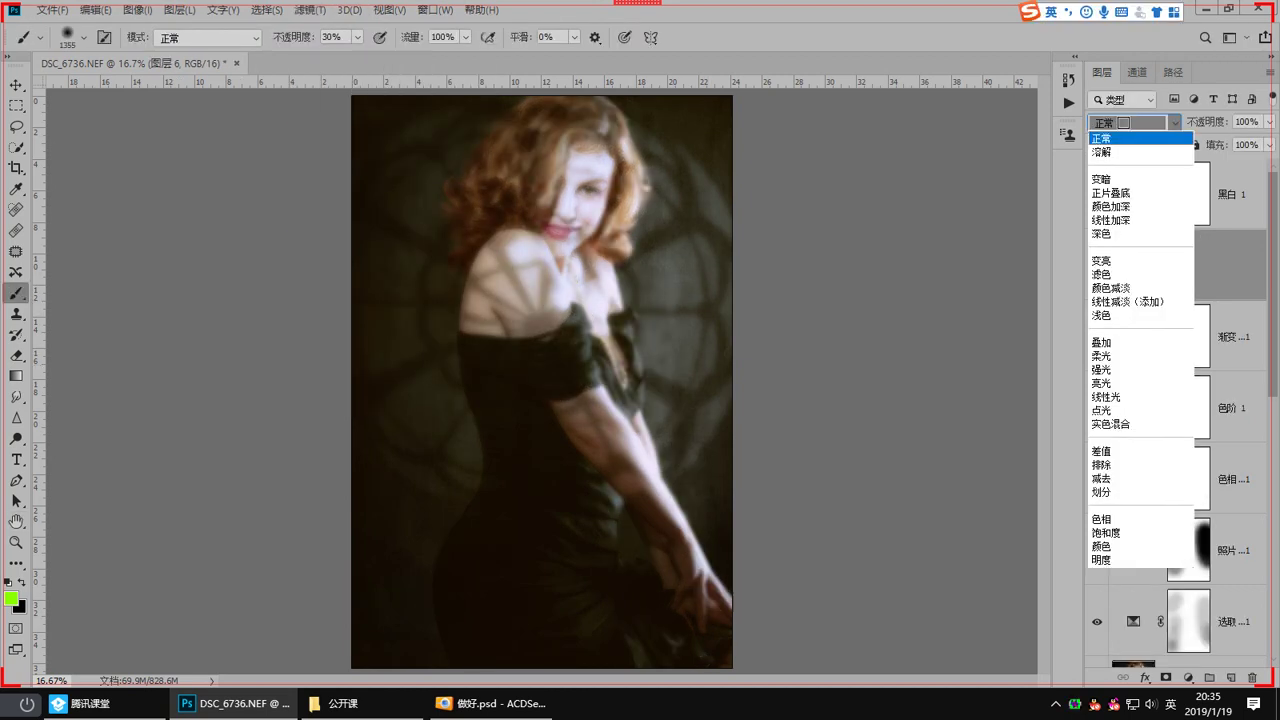
{"action": "left_click", "coordinate": [1130, 357]}
{"action": "left_click", "coordinate": [1269, 121]}
{"action": "left_click_drag", "start_coordinate": [1264, 138], "coordinate": [1205, 143]}
{"action": "key", "text": "ctrl+space"}
{"action": "left_click_drag", "start_coordinate": [568, 205], "coordinate": [564, 376]}
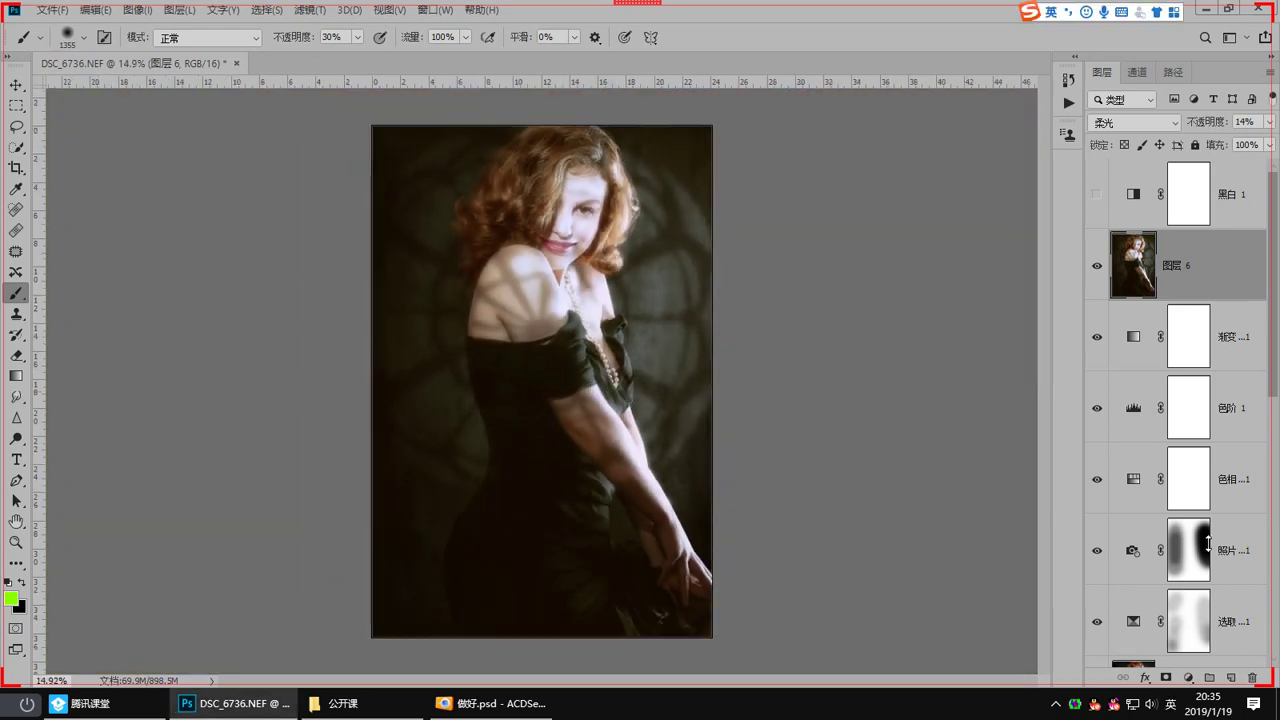
Step: Add a Hue/Saturation adjustment above the blurred layer, raise the master saturation to +13, and close the settings
{"action": "left_click", "coordinate": [1188, 678]}
{"action": "left_click", "coordinate": [1230, 521]}
{"action": "left_click_drag", "start_coordinate": [908, 349], "coordinate": [925, 357]}
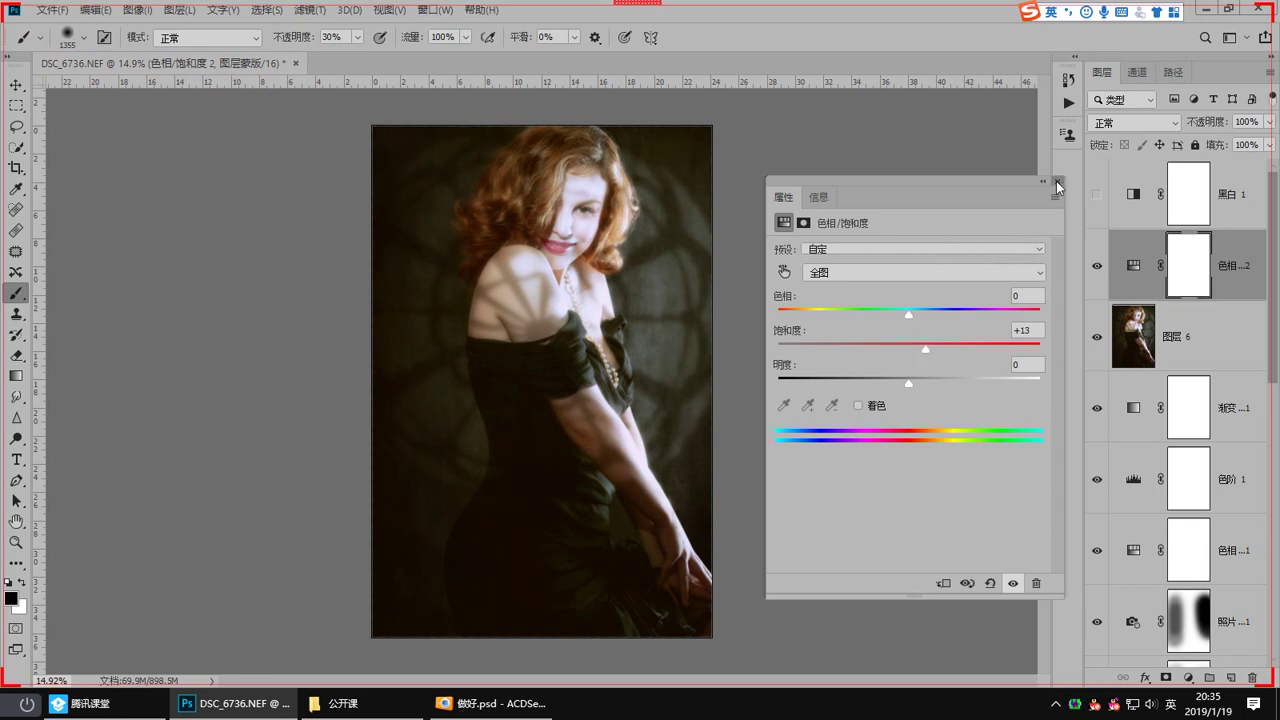
{"action": "left_click", "coordinate": [1057, 181]}
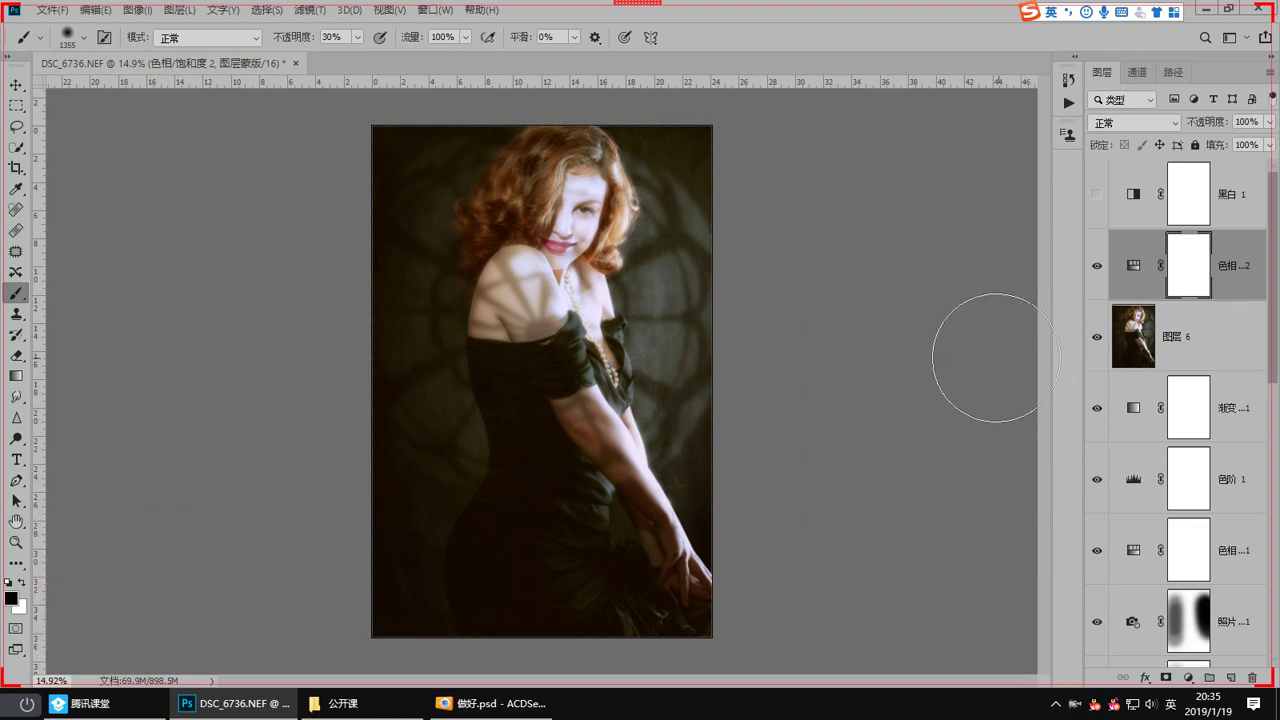
{"action": "left_click", "coordinate": [1133, 266]}
Step: Outline areas of the woman's face with the Lasso tool and clear each selection
{"action": "left_click_drag", "start_coordinate": [565, 173], "coordinate": [657, 317]}
{"action": "scroll", "coordinate": [658, 317], "scroll_direction": "down", "scroll_amount": 2}
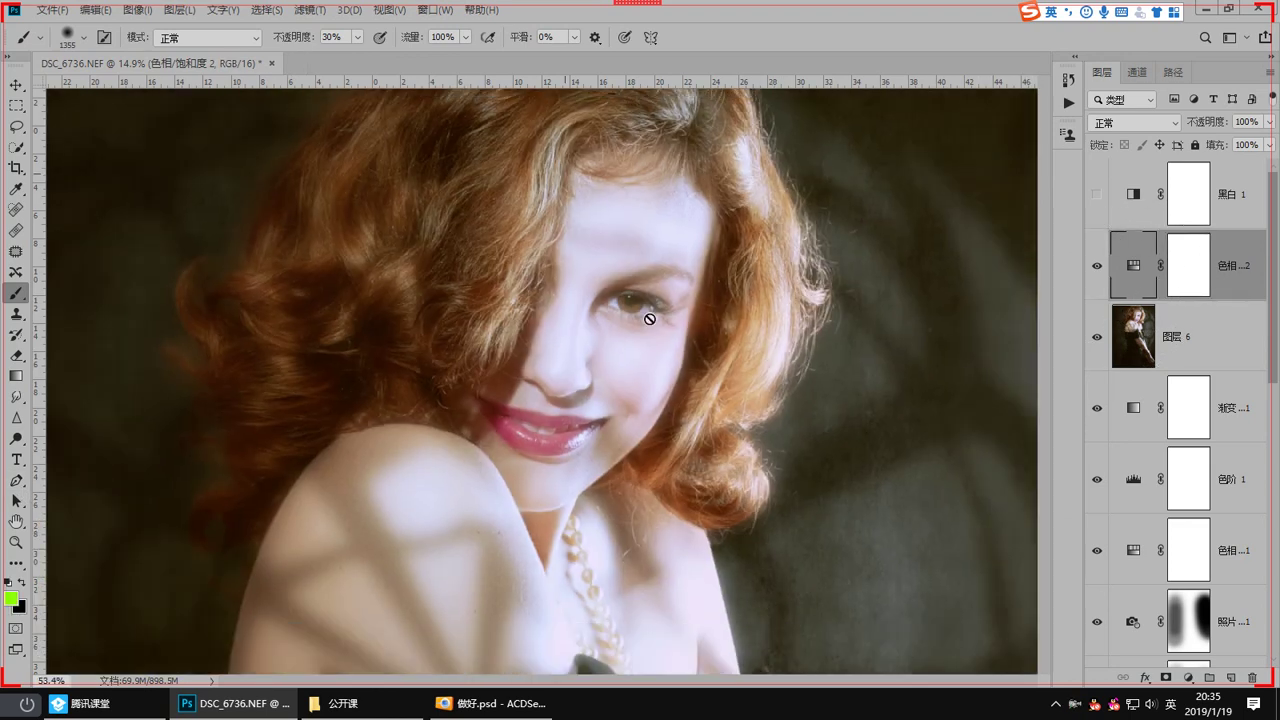
{"action": "left_click", "coordinate": [16, 126]}
{"action": "scroll", "coordinate": [586, 243], "scroll_direction": "down", "scroll_amount": 4}
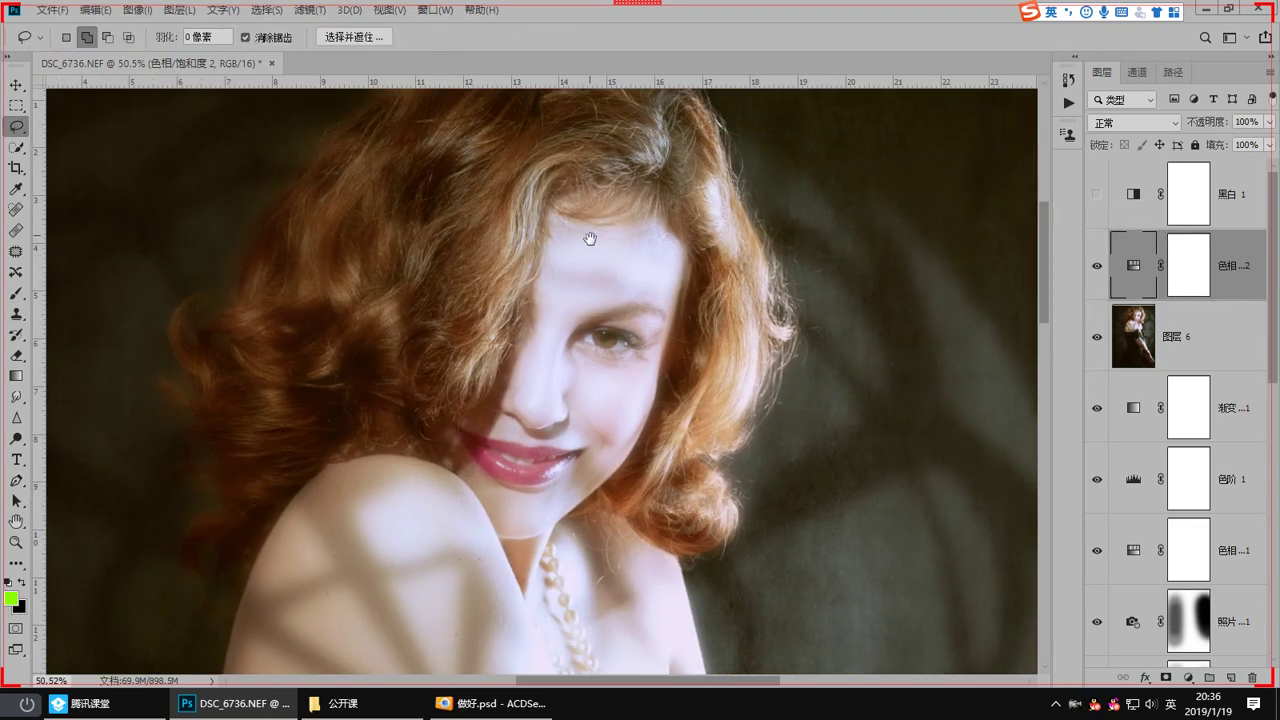
{"action": "mouse_move", "coordinate": [600, 268]}
{"action": "left_mouse_down"}
{"action": "mouse_move", "coordinate": [793, 436]}
{"action": "mouse_move", "coordinate": [597, 316]}
{"action": "mouse_move", "coordinate": [714, 348]}
{"action": "left_mouse_up"}
{"action": "key", "text": "ctrl+d"}
{"action": "mouse_move", "coordinate": [580, 228]}
{"action": "left_mouse_down"}
{"action": "mouse_move", "coordinate": [514, 286]}
{"action": "mouse_move", "coordinate": [596, 246]}
{"action": "mouse_move", "coordinate": [574, 245]}
{"action": "left_mouse_up"}
{"action": "left_click_drag", "start_coordinate": [515, 443], "coordinate": [617, 291]}
{"action": "key", "text": "ctrl+d"}
Step: Outline the patterned light on the woman's shoulder with the Lasso tool and capture that area as a screenshot
{"action": "scroll", "coordinate": [545, 400], "scroll_direction": "up", "scroll_amount": 3}
{"action": "mouse_move", "coordinate": [410, 206]}
{"action": "left_mouse_down"}
{"action": "mouse_move", "coordinate": [723, 259]}
{"action": "mouse_move", "coordinate": [611, 251]}
{"action": "left_mouse_up"}
{"action": "key", "text": "ctrl+alt+a"}
{"action": "mouse_move", "coordinate": [291, 184]}
{"action": "left_mouse_down"}
{"action": "mouse_move", "coordinate": [770, 600]}
{"action": "mouse_move", "coordinate": [787, 591]}
{"action": "left_mouse_up"}
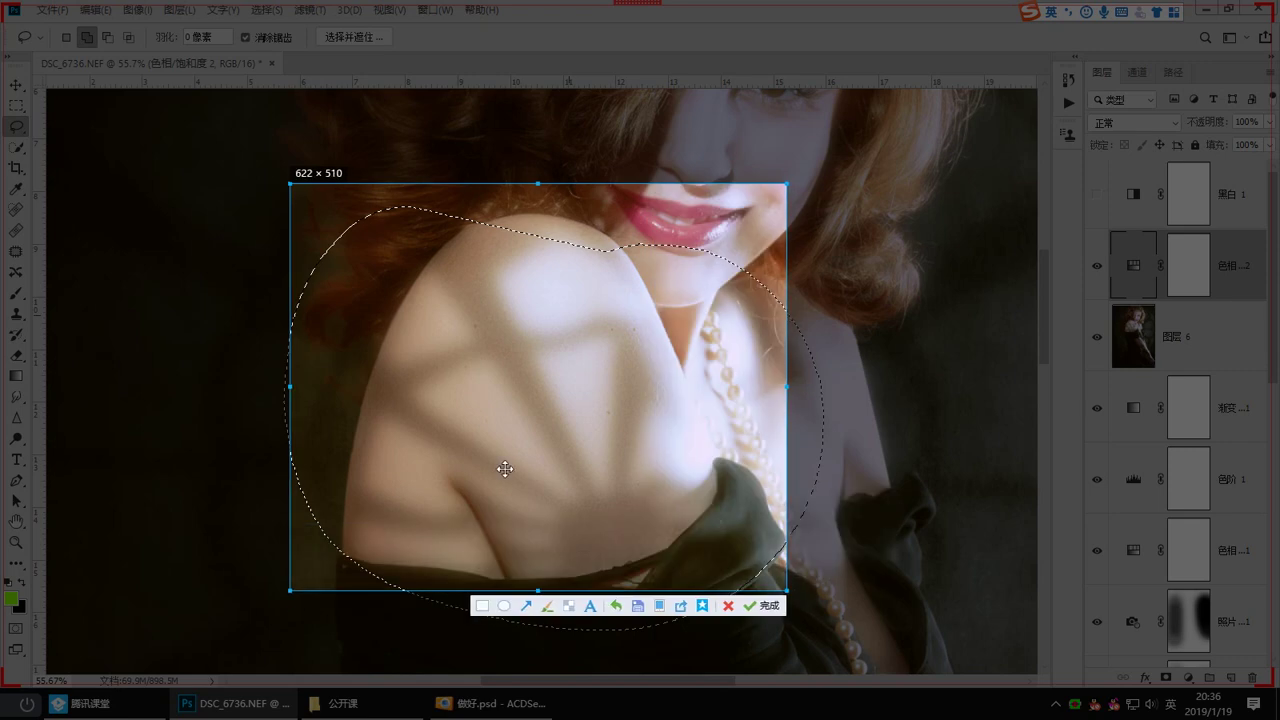
{"action": "double_click", "coordinate": [501, 469]}
Step: Switch to Tencent Classroom, send the shoulder screenshot in the class discussion, and return to Photoshop
{"action": "left_click", "coordinate": [108, 708]}
{"action": "left_click", "coordinate": [917, 552]}
{"action": "key", "text": "ctrl+v"}
{"action": "key", "text": "Return"}
{"action": "left_click", "coordinate": [235, 703]}
Step: Add a Lasso outline around the forehead shadow above the eye and capture the face as a screenshot
{"action": "left_click_drag", "start_coordinate": [600, 300], "coordinate": [467, 493]}
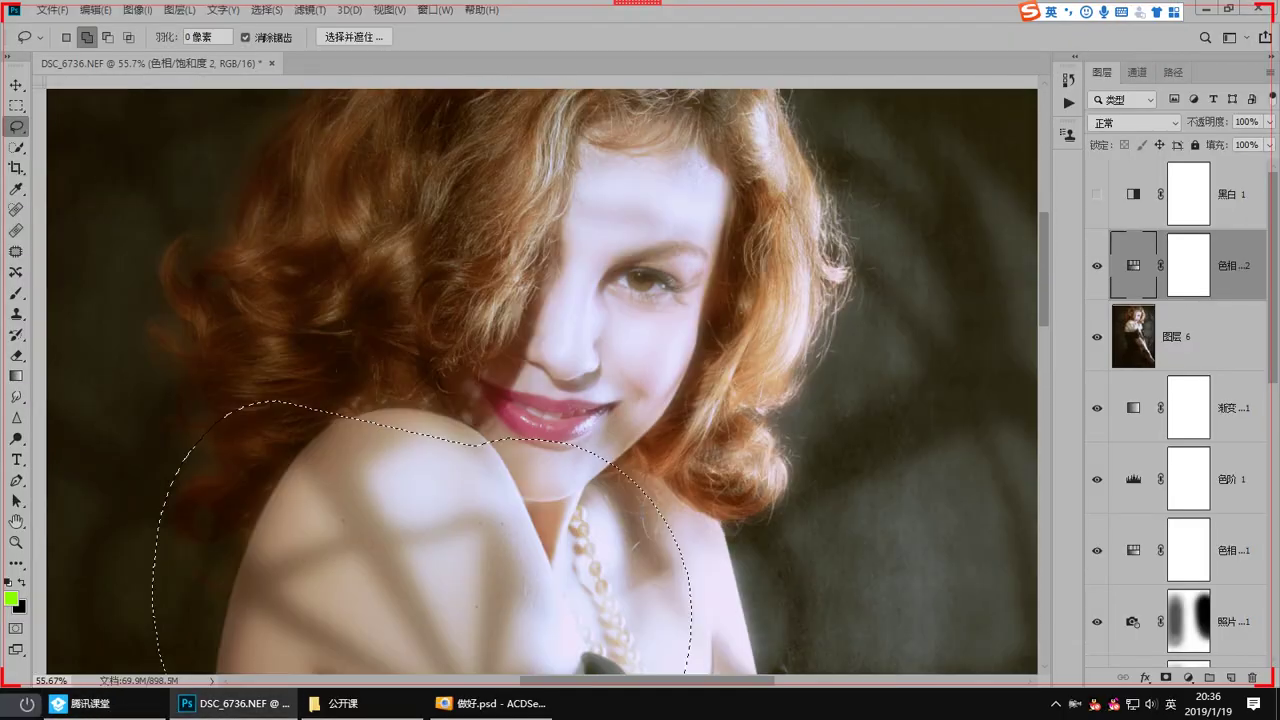
{"action": "scroll", "coordinate": [466, 371], "scroll_direction": "up", "scroll_amount": 2}
{"action": "scroll", "coordinate": [534, 251], "scroll_direction": "up", "scroll_amount": 2}
{"action": "mouse_move", "coordinate": [522, 230]}
{"action": "left_mouse_down"}
{"action": "mouse_move", "coordinate": [514, 292]}
{"action": "mouse_move", "coordinate": [624, 242]}
{"action": "left_mouse_up"}
{"action": "key", "text": "ctrl+alt+a"}
{"action": "left_click_drag", "start_coordinate": [325, 125], "coordinate": [823, 415]}
{"action": "double_click", "coordinate": [595, 303]}
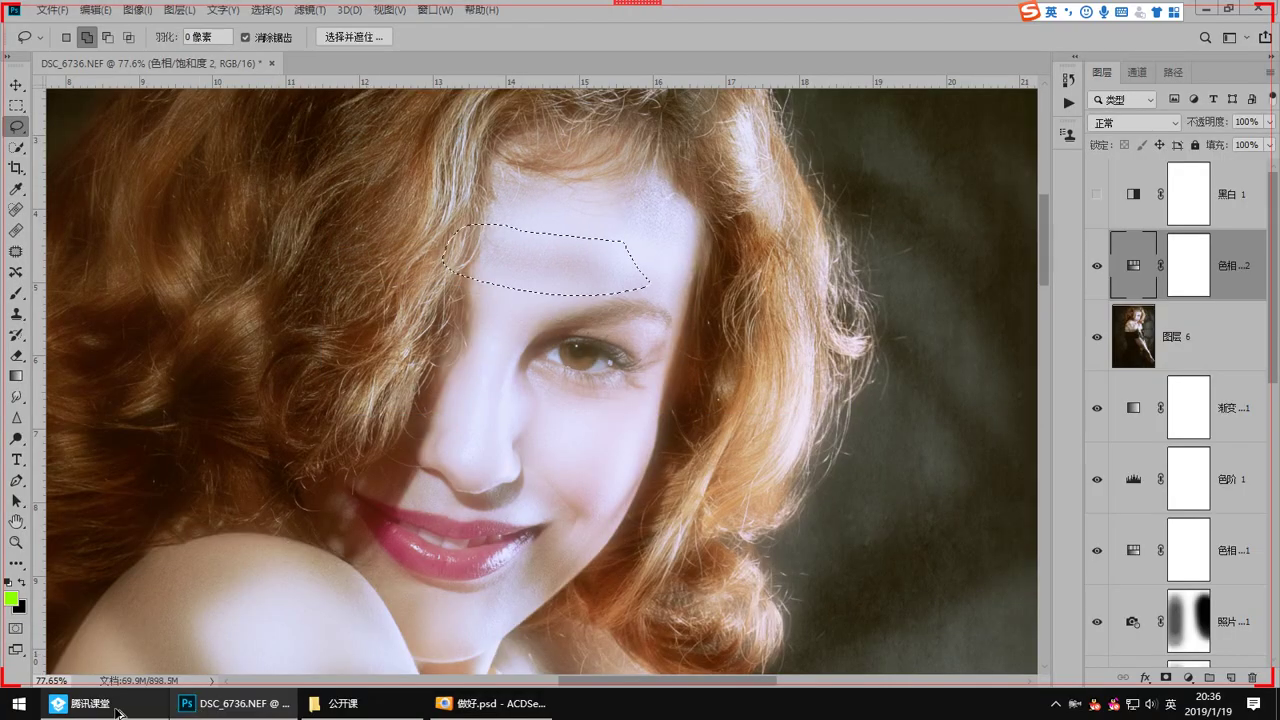
Step: Send the forehead screenshot in the Tencent Classroom discussion, return to Photoshop, and clear the portrait's selection
{"action": "left_click", "coordinate": [117, 710]}
{"action": "key", "text": "ctrl+v"}
{"action": "key", "text": "Return"}
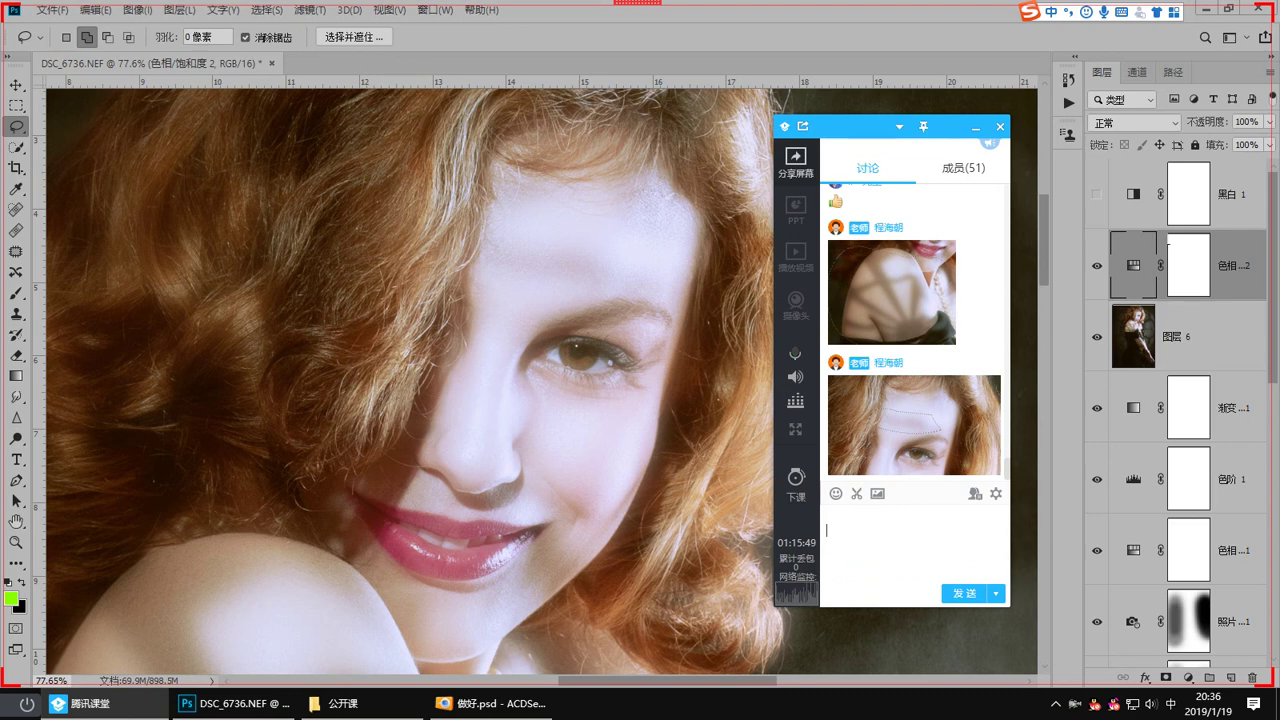
{"action": "left_click", "coordinate": [653, 254]}
{"action": "key", "text": "ctrl+d"}
{"action": "scroll", "coordinate": [653, 254], "scroll_direction": "down", "scroll_amount": 3}
{"action": "left_click_drag", "start_coordinate": [617, 335], "coordinate": [618, 341]}
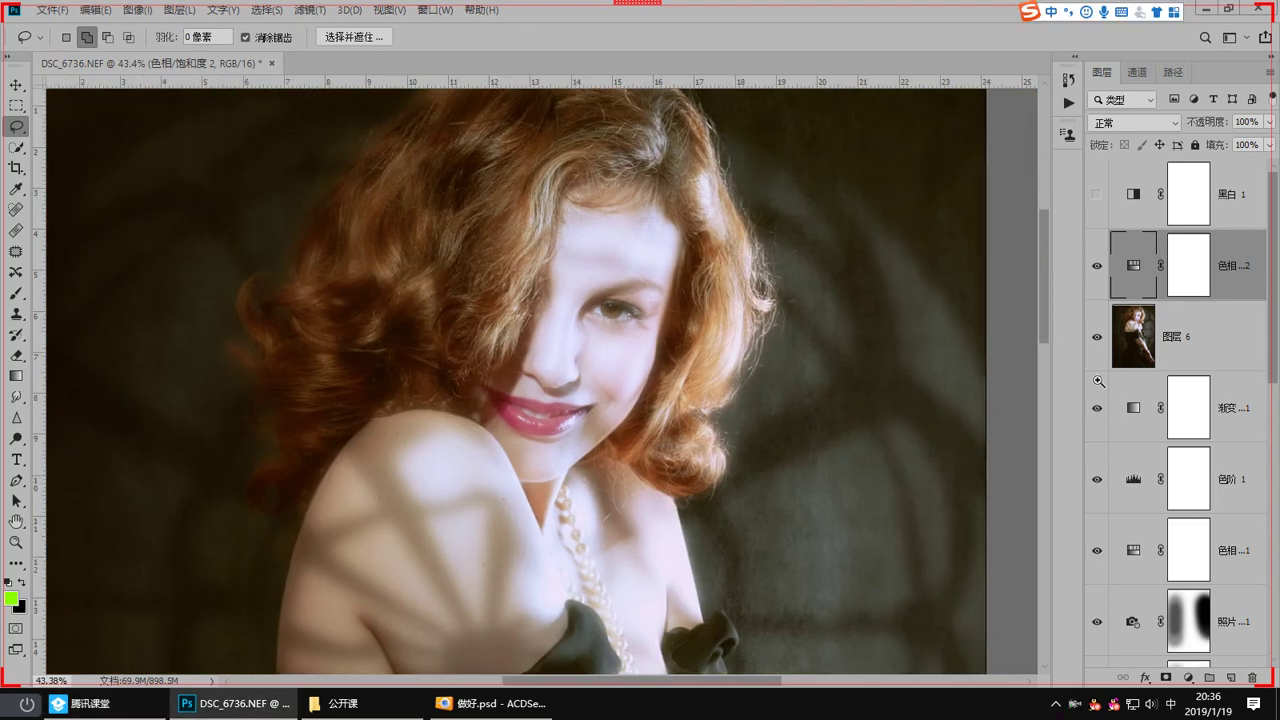
Step: Hide the blurred Soft Light layer (图层 6) and add a white layer mask to 图层 5
{"action": "left_click", "coordinate": [1124, 342]}
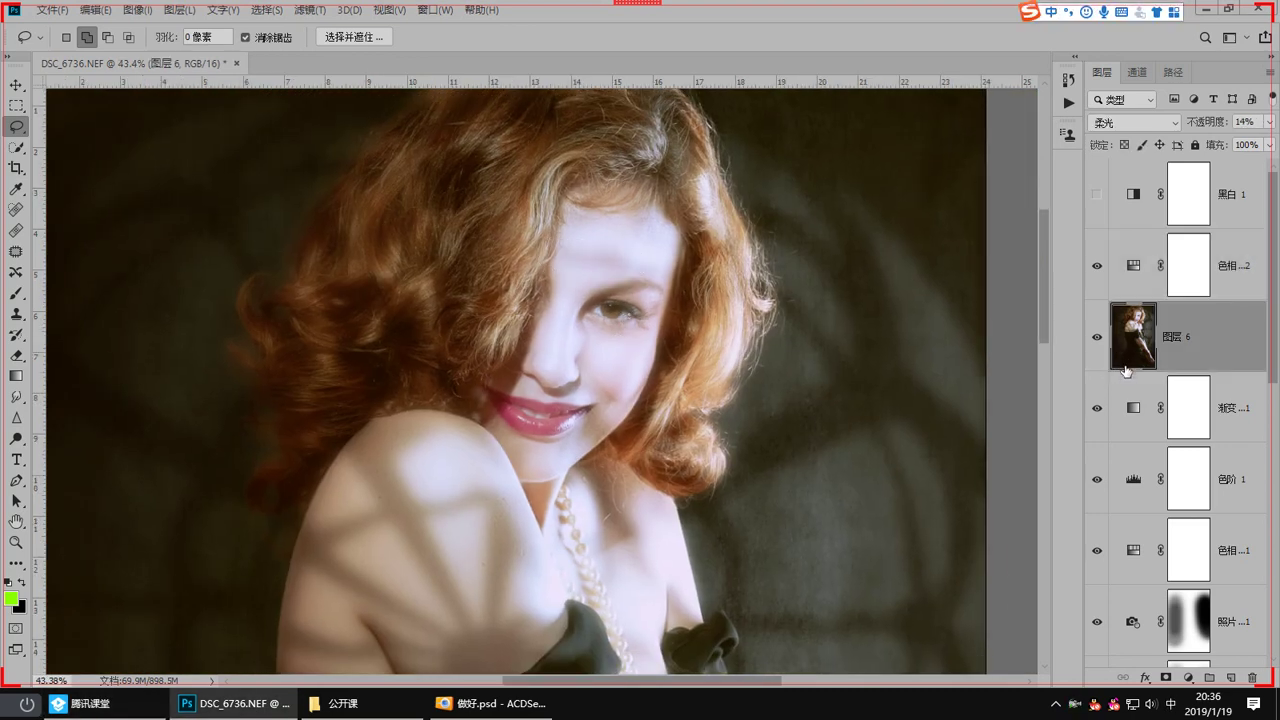
{"action": "scroll", "coordinate": [1132, 468], "scroll_direction": "down", "scroll_amount": 5}
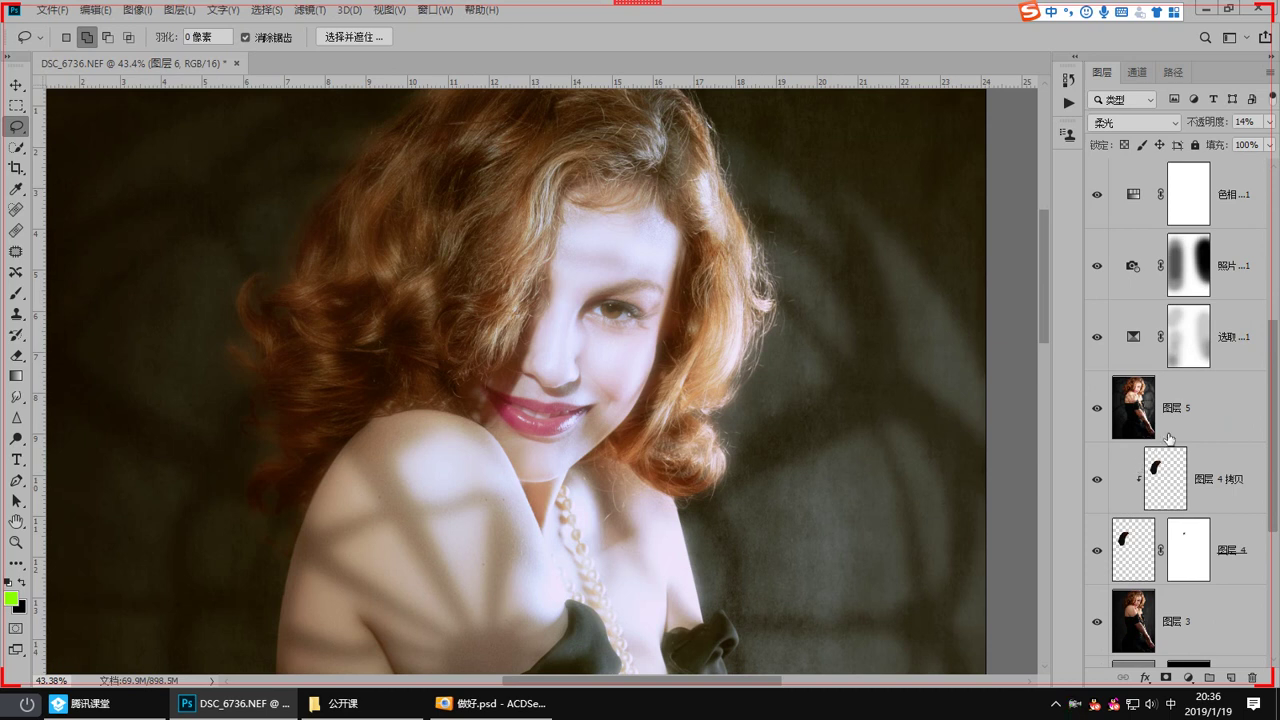
{"action": "left_click", "coordinate": [1168, 437], "text": "shift"}
{"action": "left_click", "coordinate": [1155, 425]}
{"action": "scroll", "coordinate": [1162, 450], "scroll_direction": "up", "scroll_amount": 5}
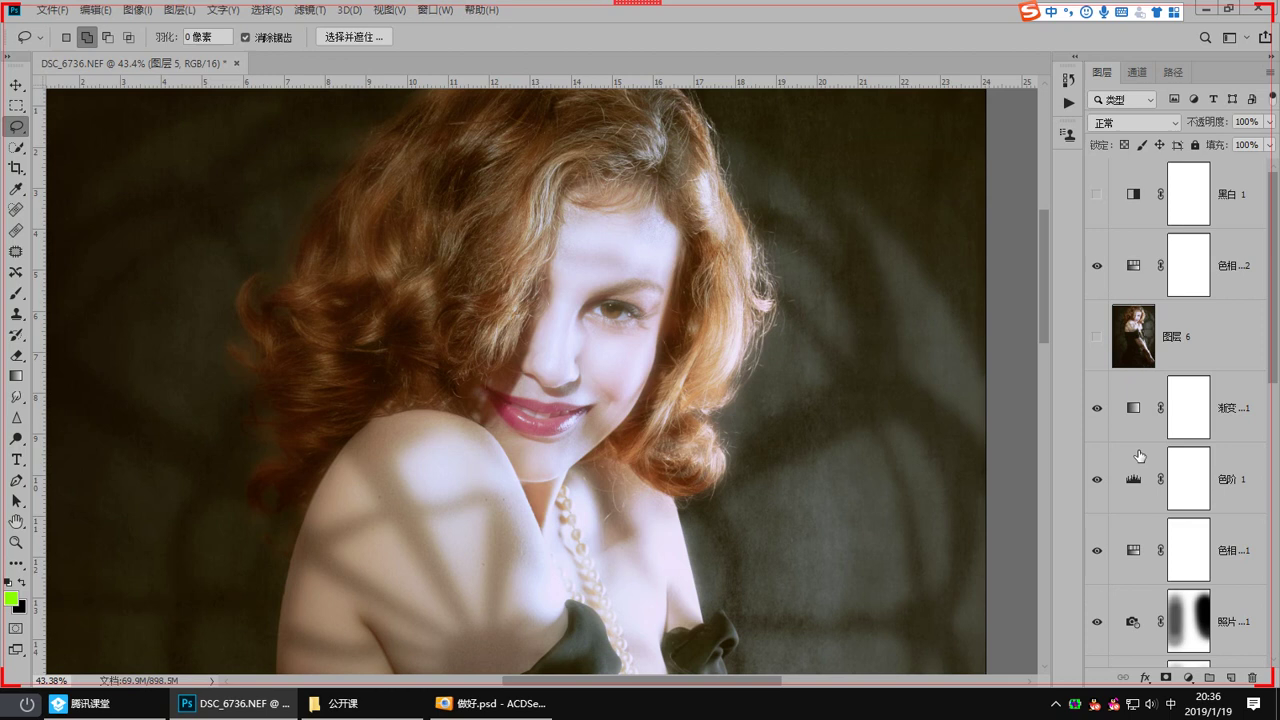
{"action": "scroll", "coordinate": [1142, 440], "scroll_direction": "down", "scroll_amount": 8}
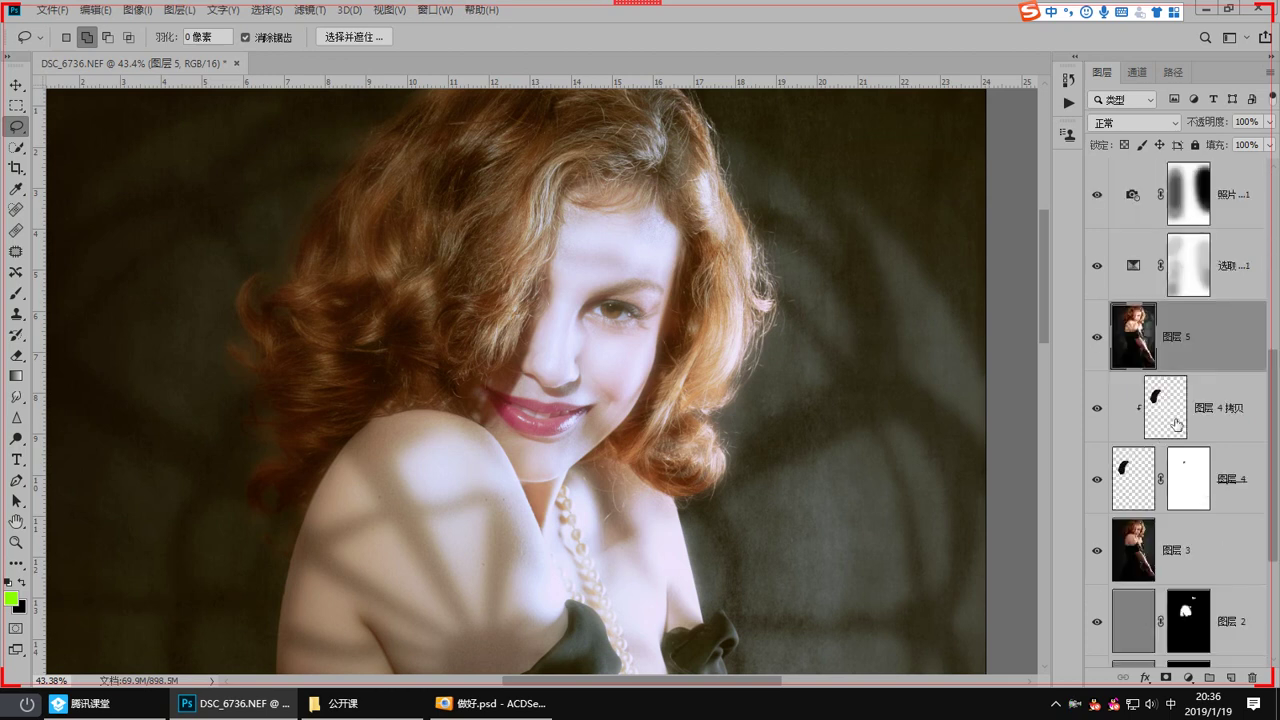
{"action": "left_click", "coordinate": [1163, 679]}
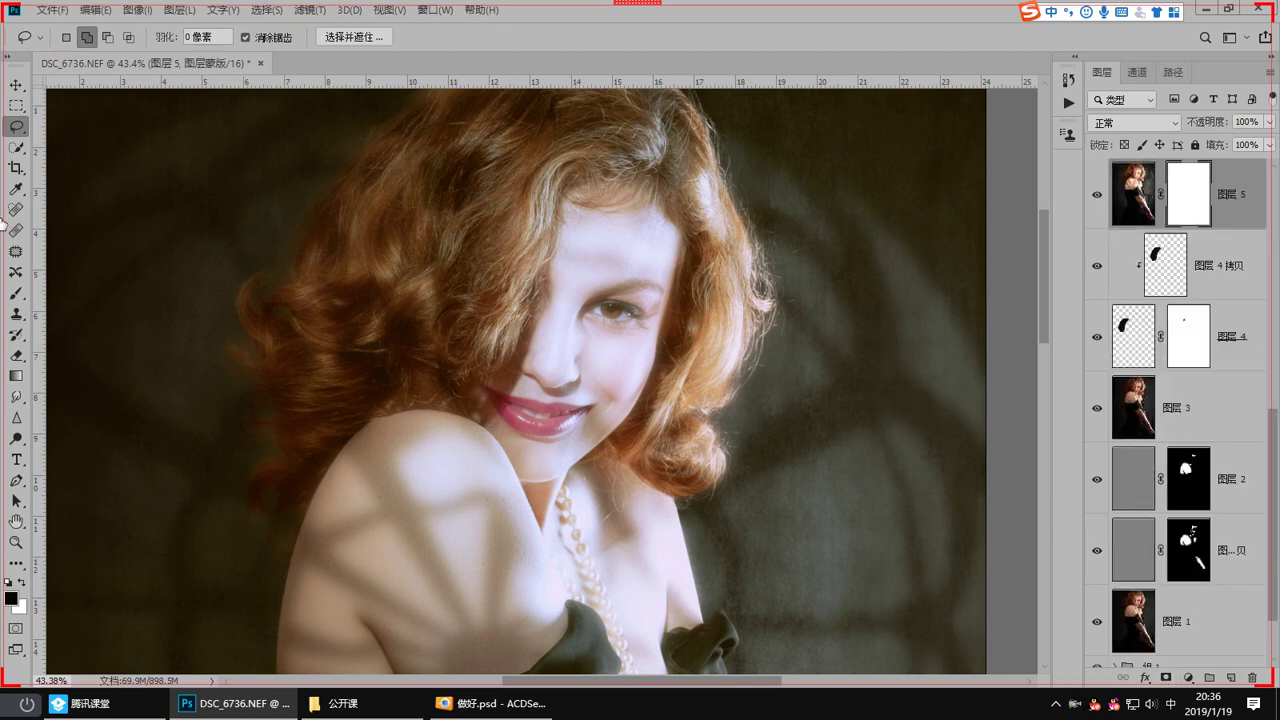
Step: Paint black at 30% opacity over the face on 图层 5's mask with a size 550 soft brush, and toggle the mask to compare
{"action": "left_click", "coordinate": [17, 293]}
{"action": "mouse_move", "coordinate": [646, 357]}
{"action": "left_mouse_down"}
{"action": "mouse_move", "coordinate": [654, 389]}
{"action": "mouse_move", "coordinate": [546, 395]}
{"action": "left_mouse_up"}
{"action": "mouse_move", "coordinate": [611, 319]}
{"action": "left_mouse_down"}
{"action": "mouse_move", "coordinate": [615, 272]}
{"action": "mouse_move", "coordinate": [552, 467]}
{"action": "mouse_move", "coordinate": [577, 475]}
{"action": "left_mouse_up"}
{"action": "mouse_move", "coordinate": [654, 358]}
{"action": "left_mouse_down"}
{"action": "mouse_move", "coordinate": [688, 434]}
{"action": "mouse_move", "coordinate": [545, 318]}
{"action": "left_mouse_up"}
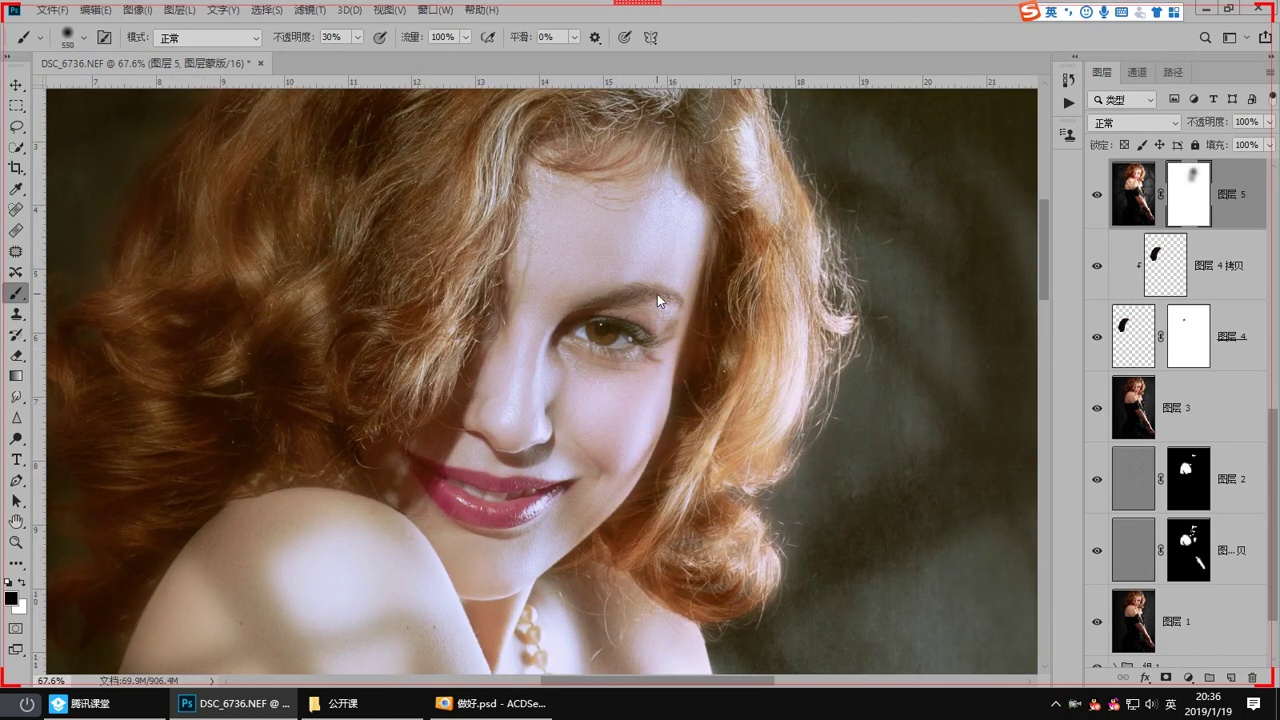
{"action": "scroll", "coordinate": [1170, 240], "scroll_direction": "up", "scroll_amount": 6}
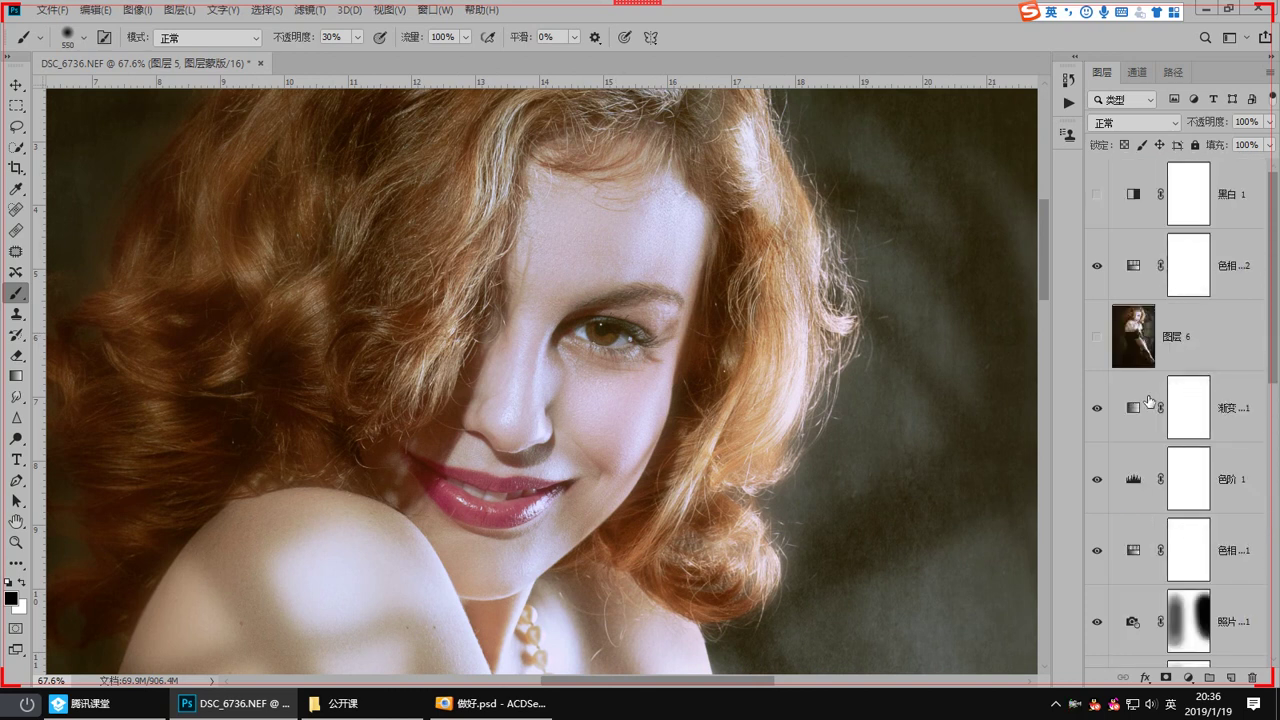
{"action": "scroll", "coordinate": [1140, 400], "scroll_direction": "down", "scroll_amount": 3}
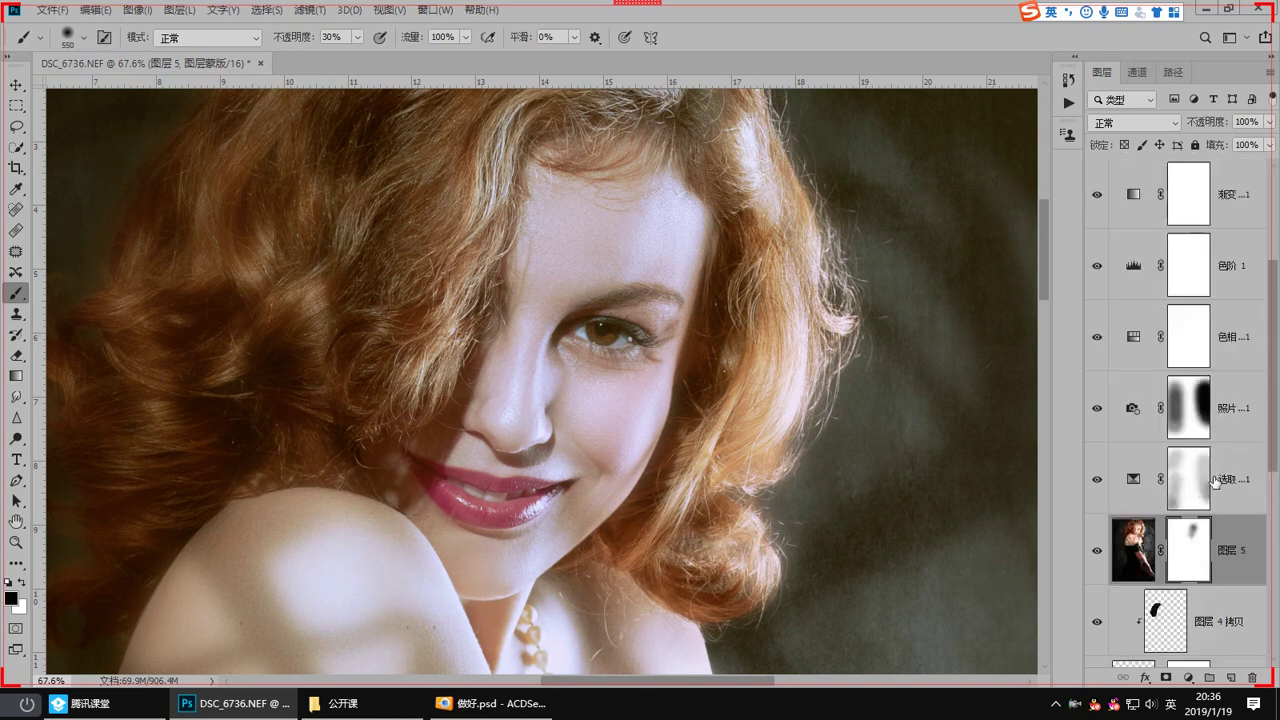
{"action": "left_click", "coordinate": [1178, 540], "text": "shift"}
{"action": "left_click", "coordinate": [1172, 540], "text": "shift"}
{"action": "scroll", "coordinate": [1175, 510], "scroll_direction": "up", "scroll_amount": 3}
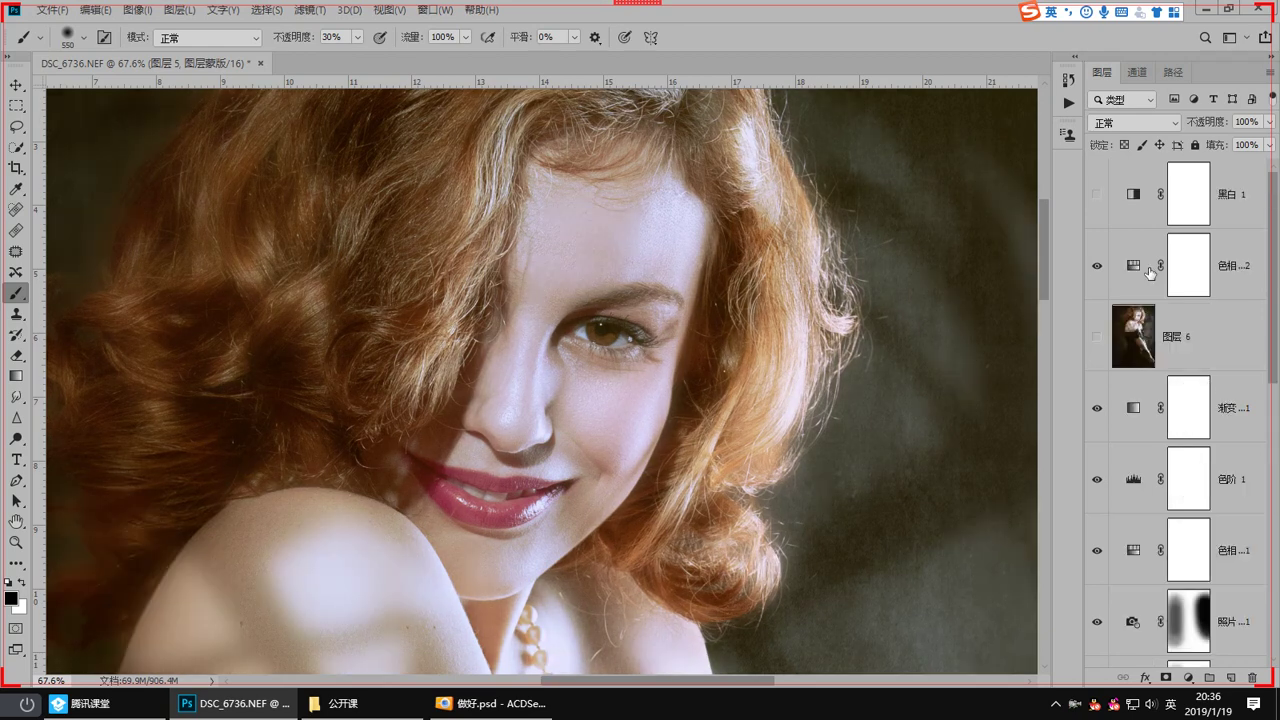
Step: Add a Curves adjustment above the upper Hue/Saturation layer and raise the red curve at the cheek tone with on-image adjustment
{"action": "left_click", "coordinate": [1150, 272]}
{"action": "left_click", "coordinate": [1196, 674]}
{"action": "left_click", "coordinate": [1210, 476]}
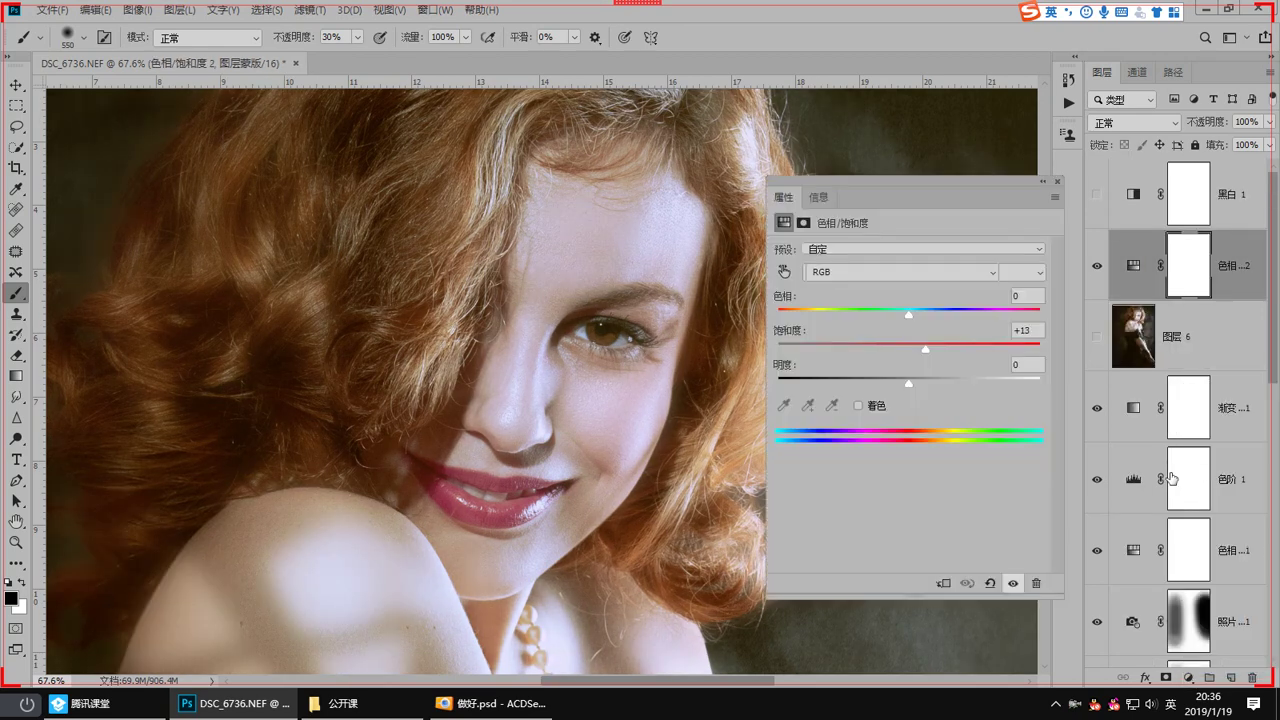
{"action": "left_click", "coordinate": [830, 272]}
{"action": "left_click", "coordinate": [784, 271]}
{"action": "left_click", "coordinate": [900, 272]}
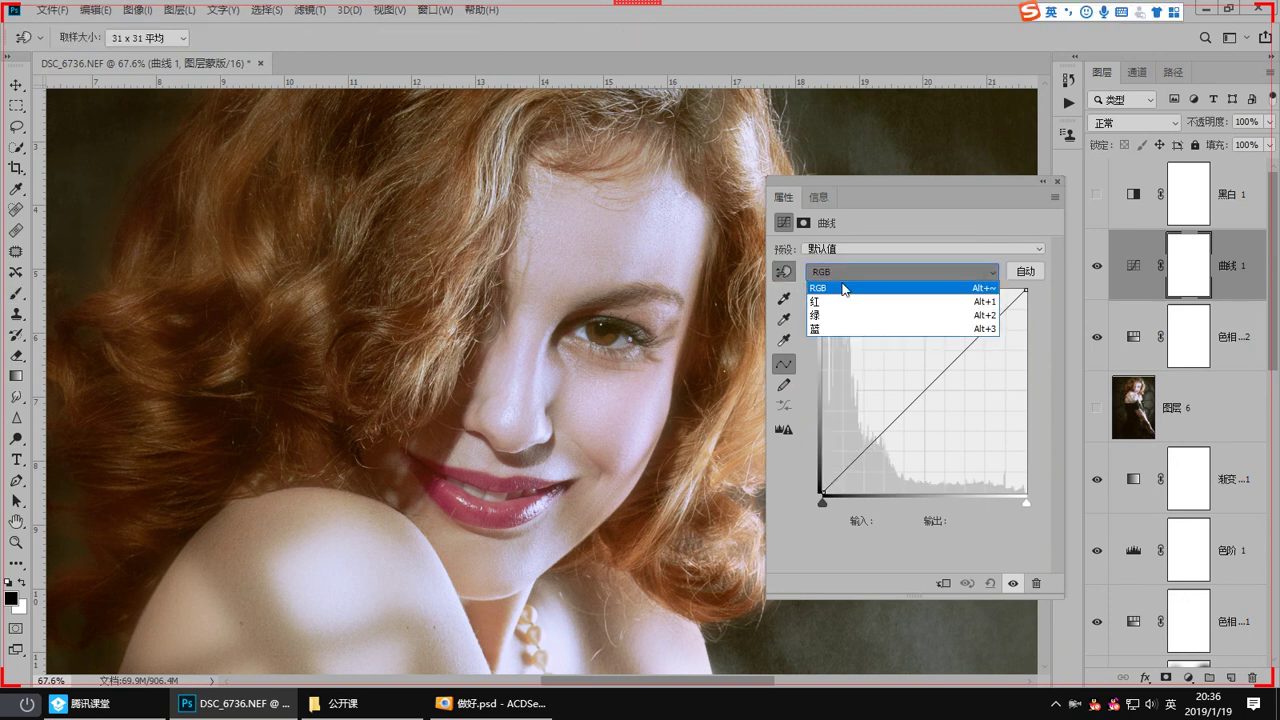
{"action": "left_click", "coordinate": [815, 301]}
{"action": "mouse_move", "coordinate": [592, 410]}
{"action": "left_mouse_down"}
{"action": "mouse_move", "coordinate": [595, 395]}
{"action": "mouse_move", "coordinate": [610, 397]}
{"action": "left_mouse_up"}
Step: Raise the green curve at input 192 to output 198 on the cheek, close the settings, and toggle the Curves layer to compare
{"action": "left_click", "coordinate": [842, 273]}
{"action": "left_click", "coordinate": [838, 316]}
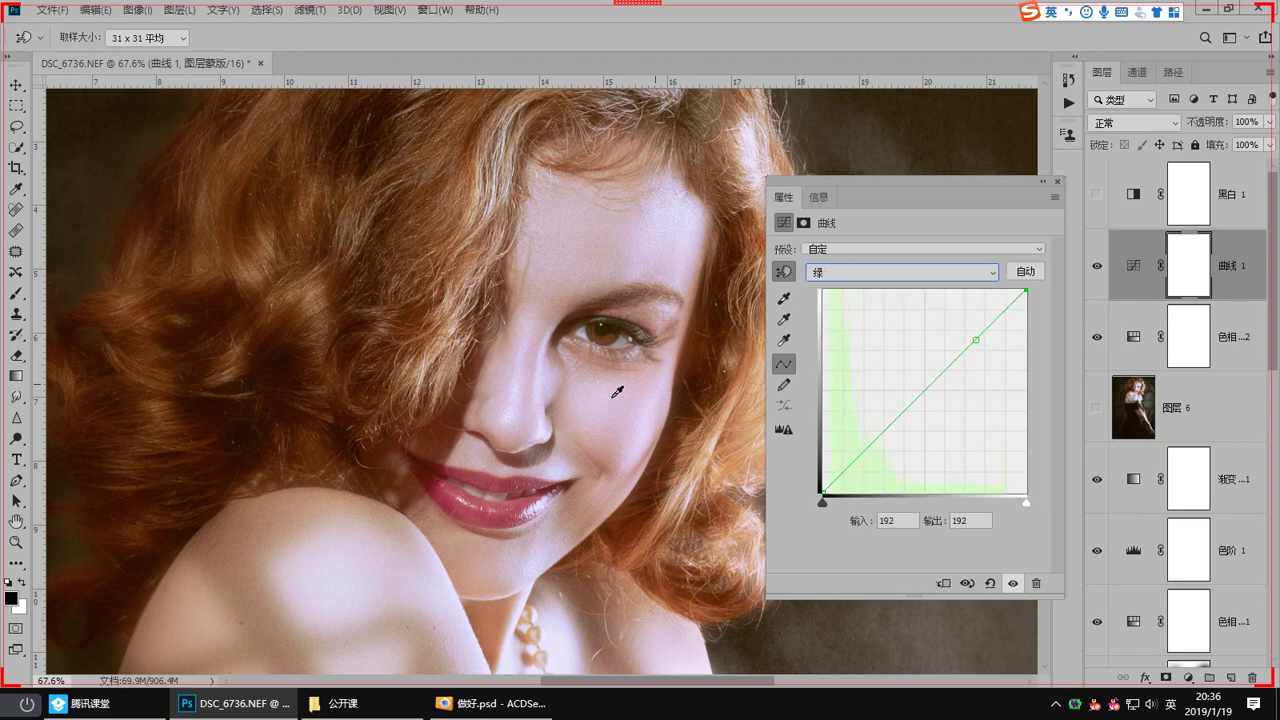
{"action": "left_click_drag", "start_coordinate": [617, 391], "coordinate": [618, 386]}
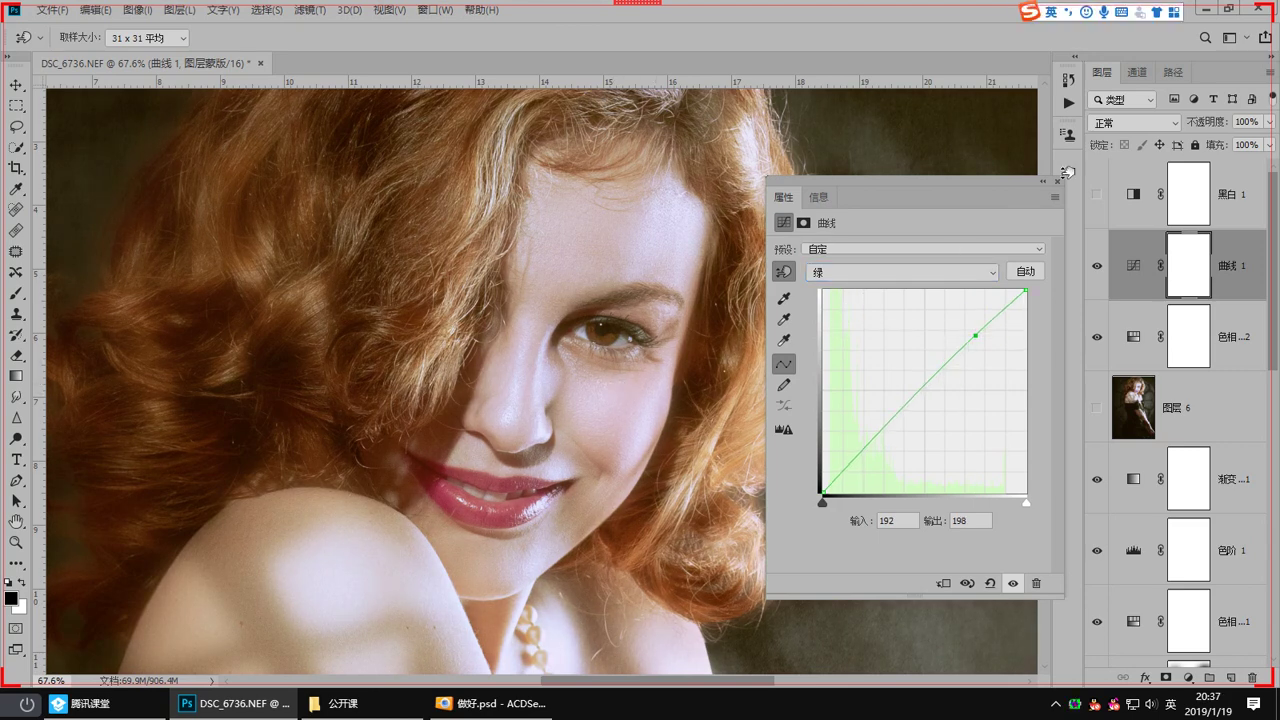
{"action": "left_click", "coordinate": [1057, 181]}
{"action": "left_click", "coordinate": [1097, 266]}
{"action": "left_click", "coordinate": [1097, 270]}
{"action": "left_click_drag", "start_coordinate": [624, 173], "coordinate": [543, 420]}
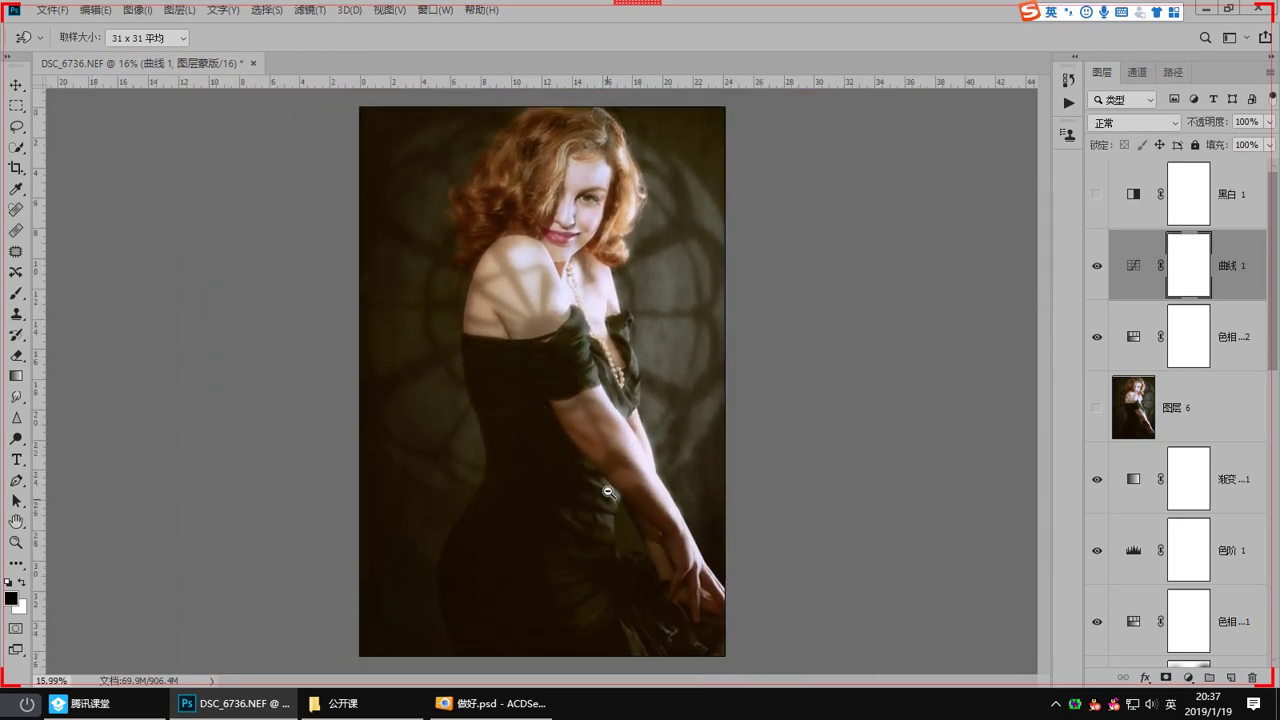
{"action": "left_click", "coordinate": [140, 710]}
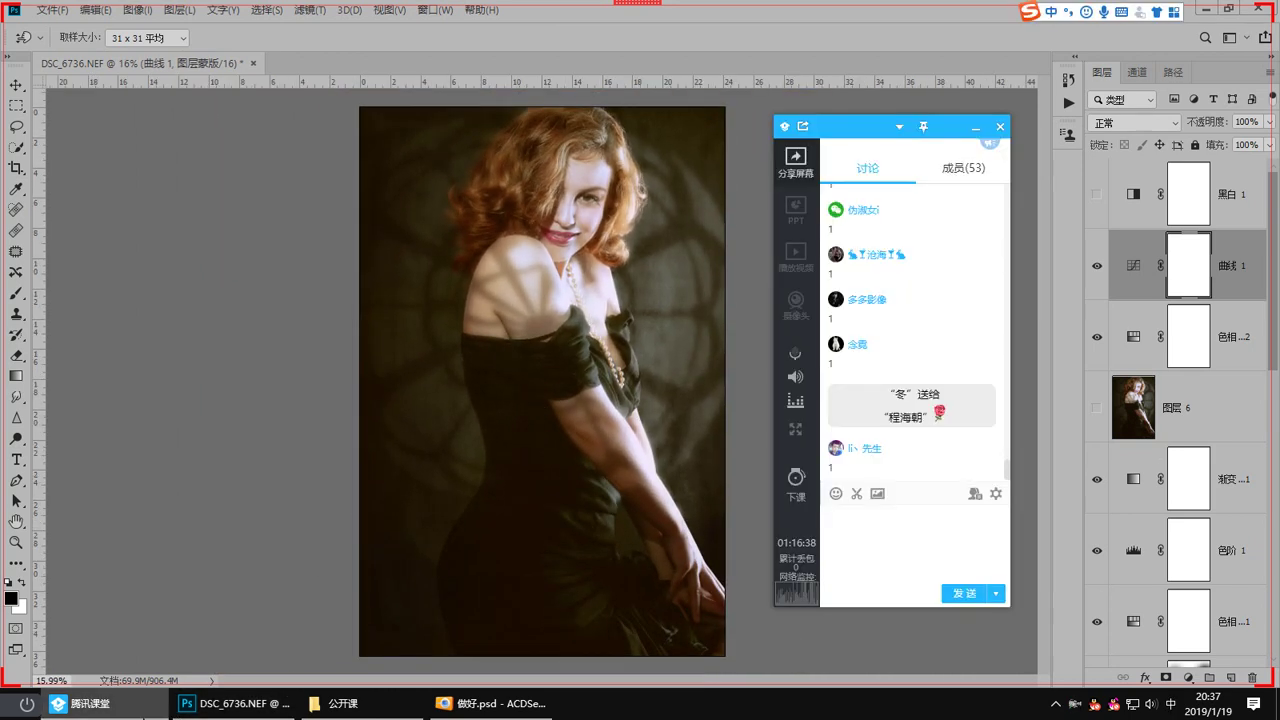
{"action": "left_click", "coordinate": [140, 705]}
Step: Toggle 图层 5's layer mask off and on to compare the portrait with and without the masking
{"action": "scroll", "coordinate": [1198, 537], "scroll_direction": "down", "scroll_amount": 4}
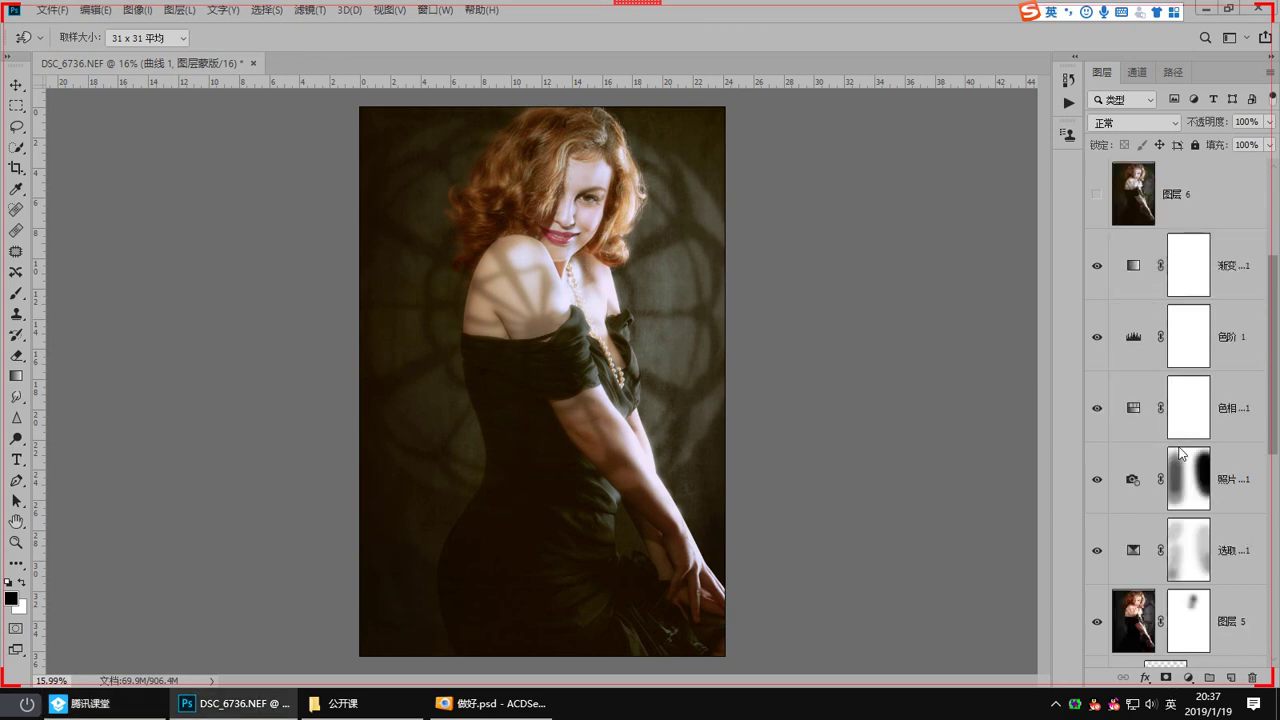
{"action": "left_click", "coordinate": [1190, 557], "text": "shift"}
{"action": "left_click", "coordinate": [1190, 557], "text": "shift"}
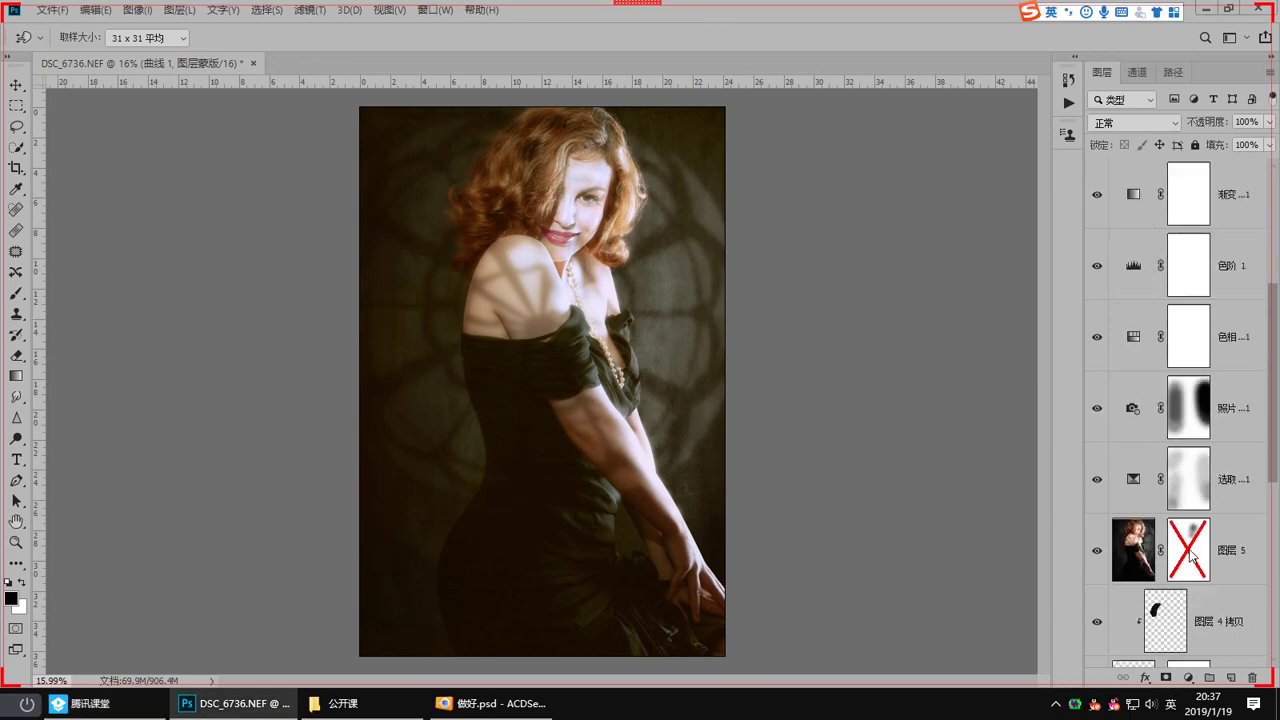
{"action": "left_click", "coordinate": [1190, 557], "text": "shift"}
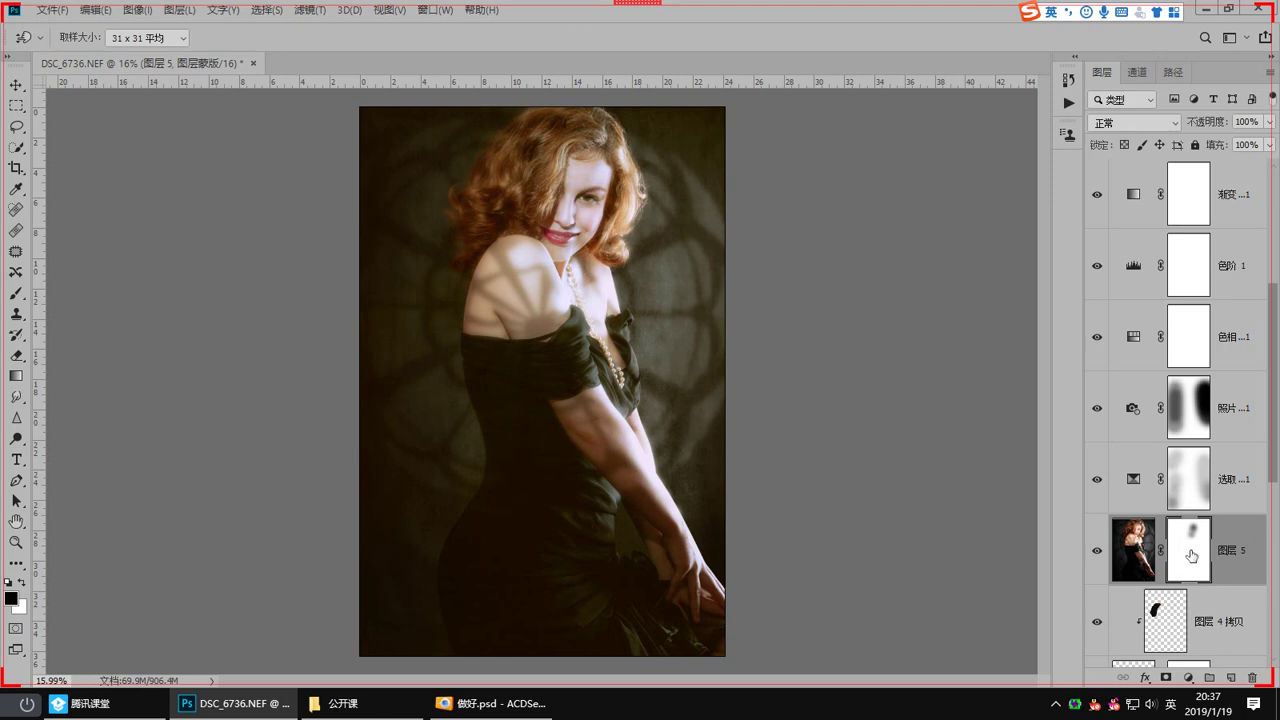
{"action": "left_click", "coordinate": [1190, 555], "text": "shift"}
{"action": "left_click", "coordinate": [1190, 557], "text": "shift"}
Step: Lighten the painted dark area of 图层 5's mask with Levels by raising the output black level
{"action": "key", "text": "ctrl+l"}
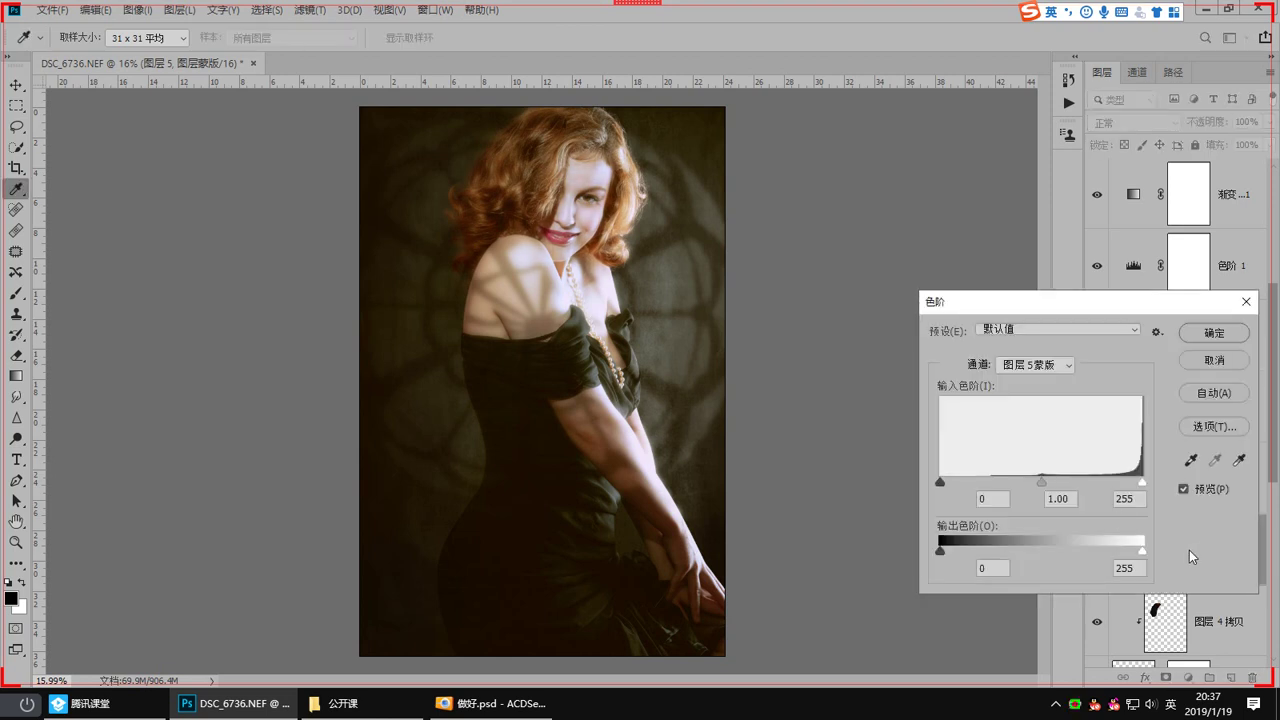
{"action": "left_click_drag", "start_coordinate": [941, 551], "coordinate": [1029, 551]}
{"action": "left_click", "coordinate": [1234, 333]}
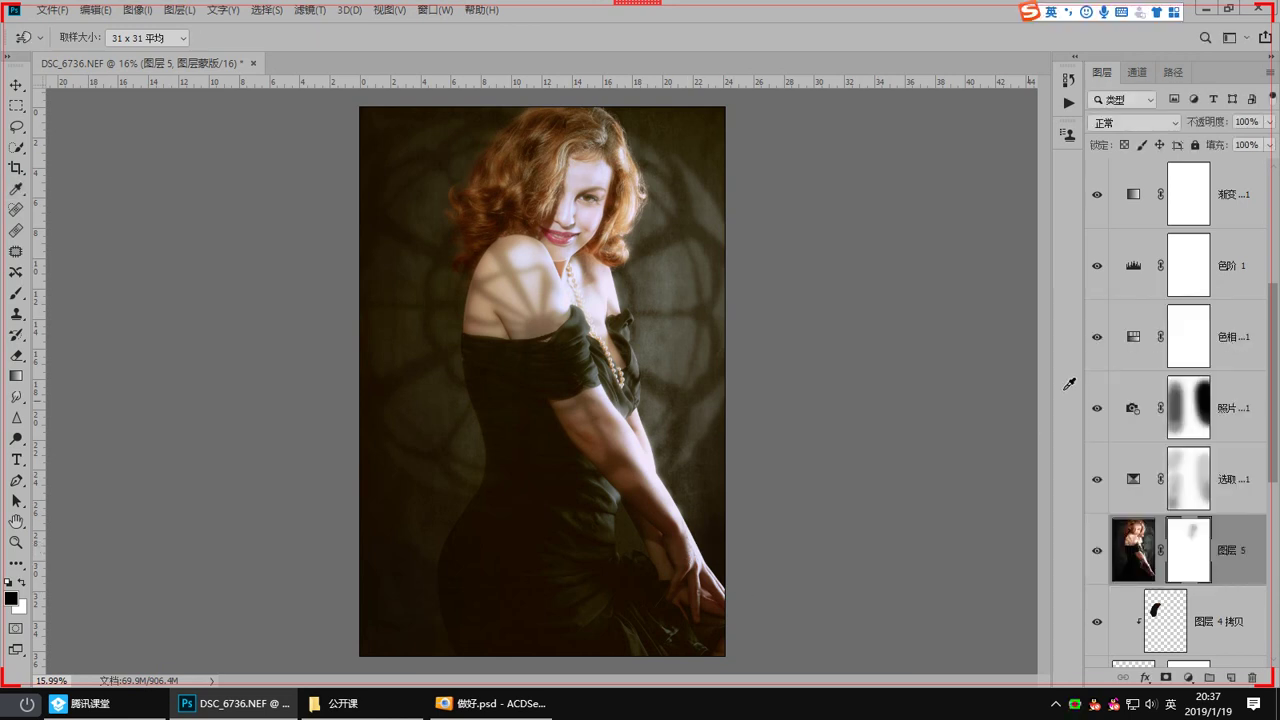
Step: Add a Photo Filter adjustment above the Curves layer using the blue (蓝) filter at 22% density, and close its settings
{"action": "scroll", "coordinate": [1155, 465], "scroll_direction": "up", "scroll_amount": 5}
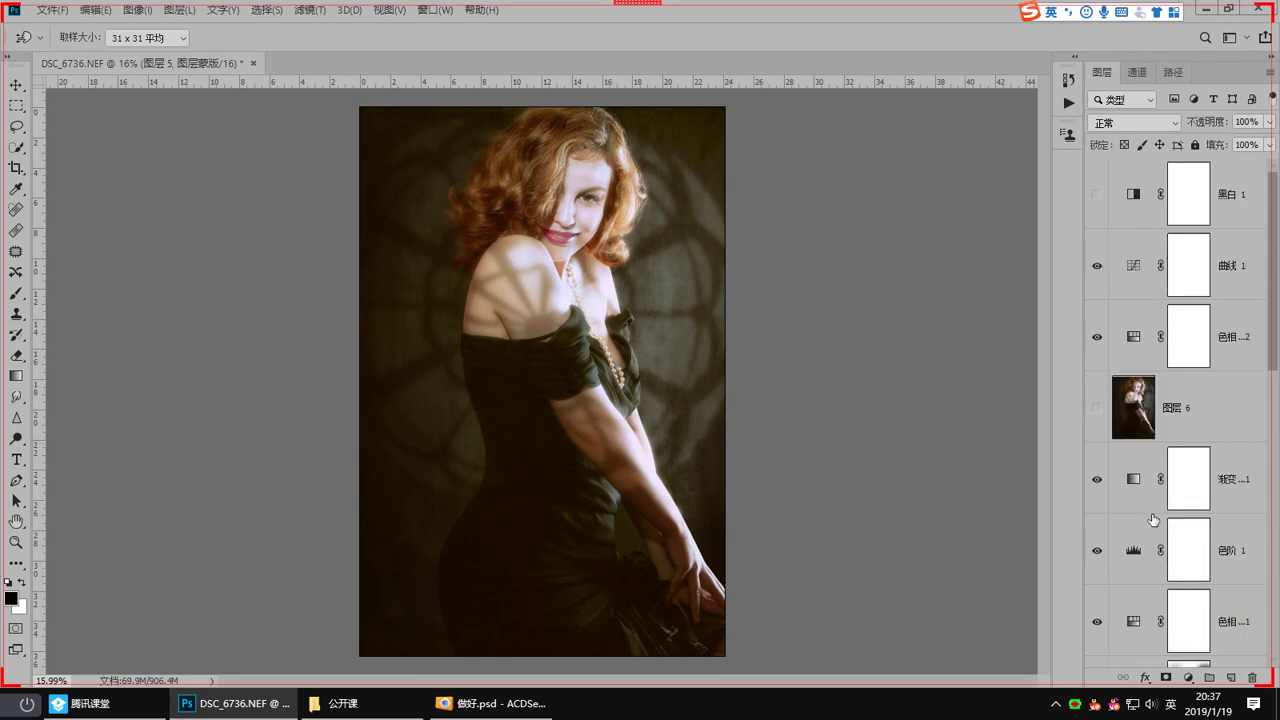
{"action": "left_click", "coordinate": [1132, 278]}
{"action": "left_click", "coordinate": [1189, 678]}
{"action": "left_click", "coordinate": [1200, 560]}
{"action": "left_click", "coordinate": [885, 249]}
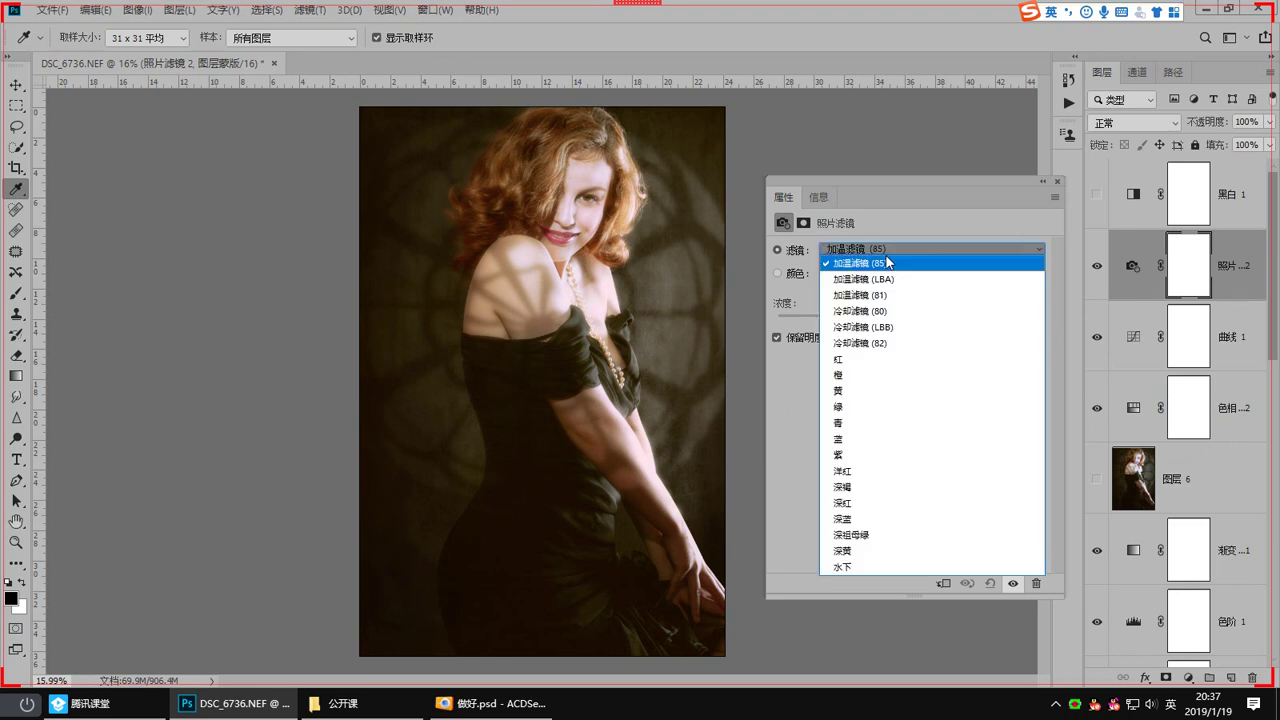
{"action": "left_click", "coordinate": [884, 439]}
{"action": "left_click", "coordinate": [843, 316]}
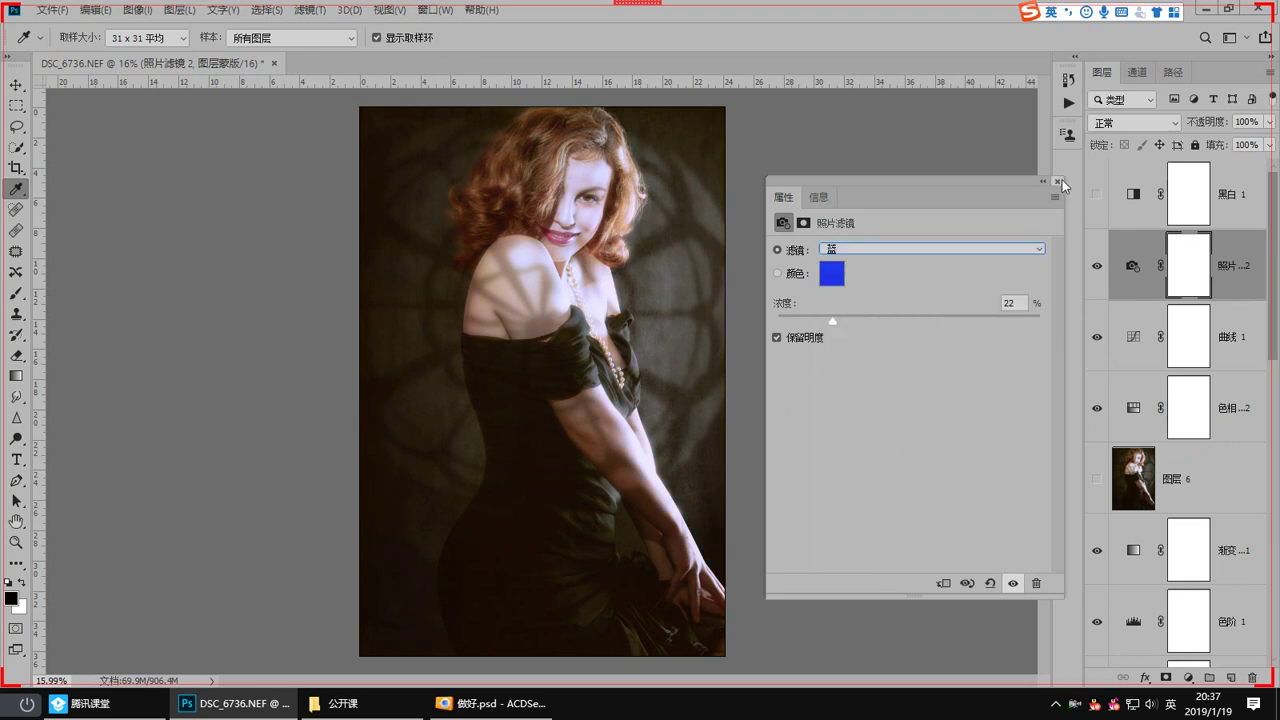
{"action": "left_click", "coordinate": [1058, 181]}
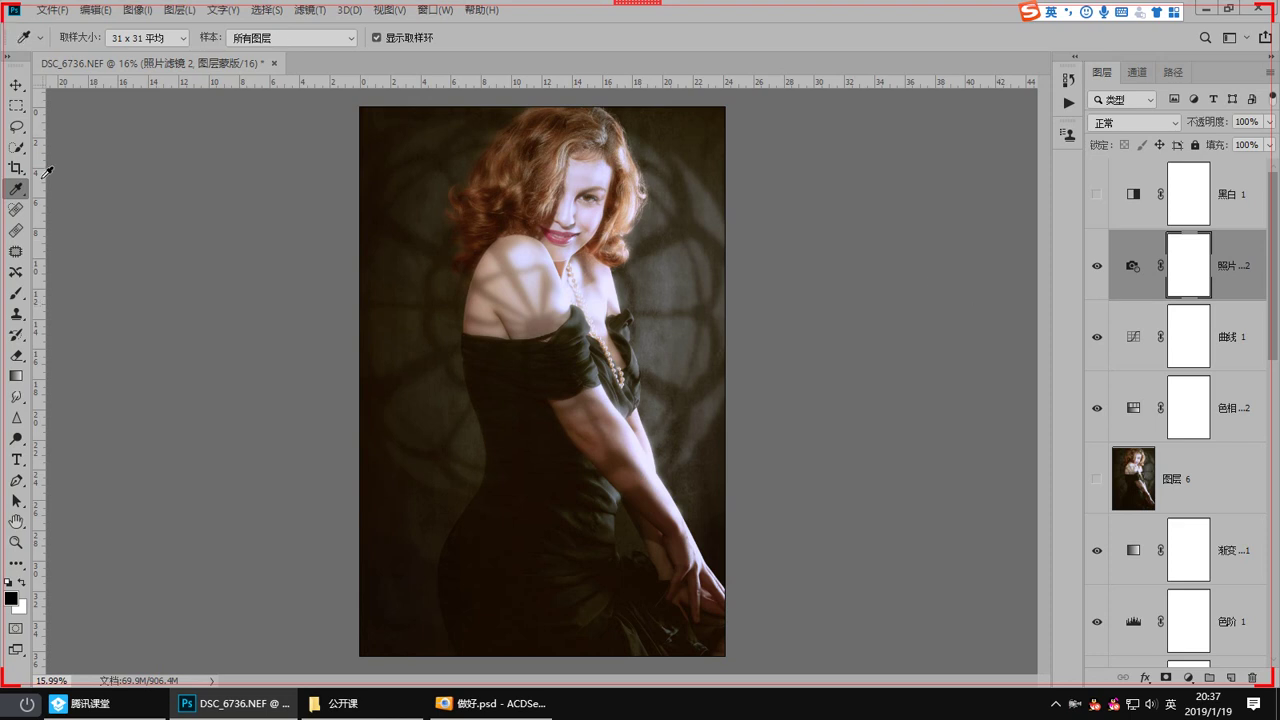
Step: Activate the Patch tool for retouching the portrait
{"action": "left_click", "coordinate": [17, 255]}
{"action": "left_click", "coordinate": [132, 703]}
{"action": "left_click", "coordinate": [132, 703]}
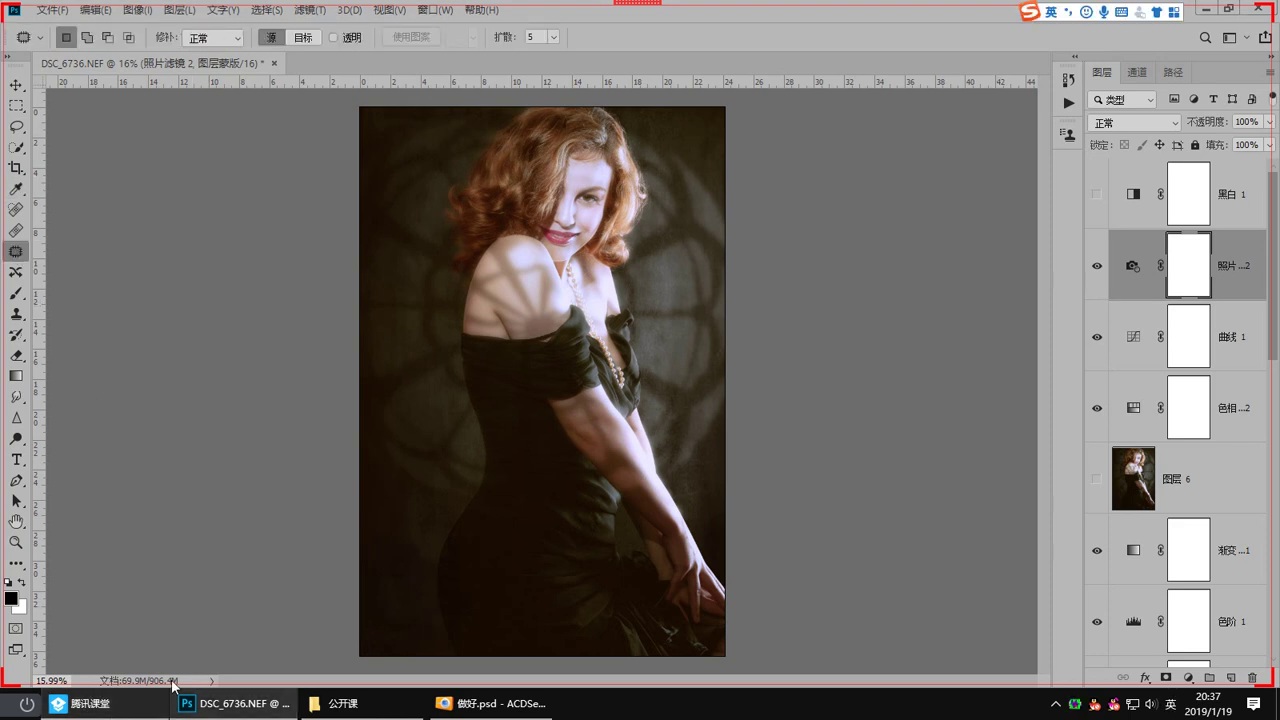